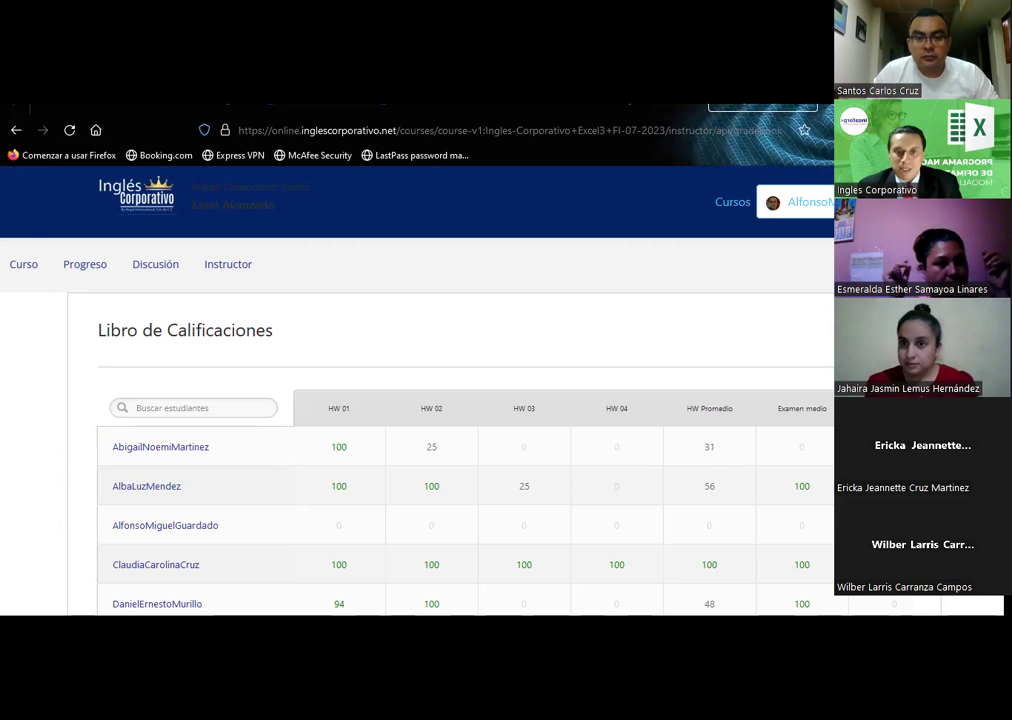
- On Portada, paint L18's plain orange format over E15:K18 and clear the boxes' contents
scroll(530, 408, down, 3)
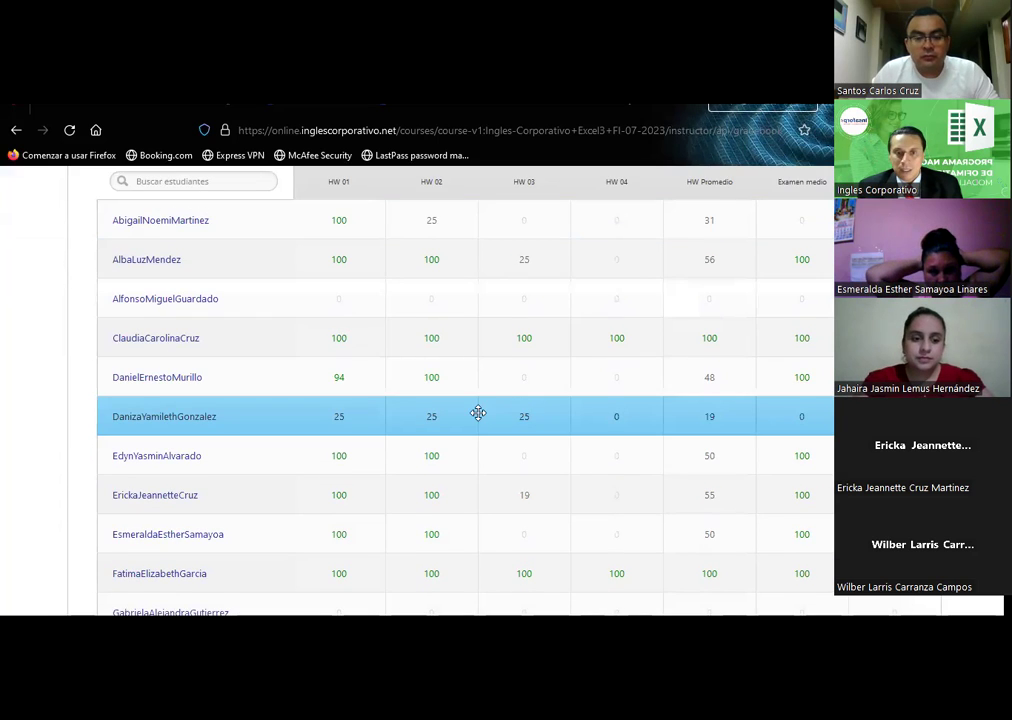
scroll(478, 411, down, 1)
scroll(478, 411, down, 1)
scroll(478, 411, down, 1)
scroll(478, 411, down, 2)
scroll(478, 411, down, 2)
scroll(478, 411, down, 1)
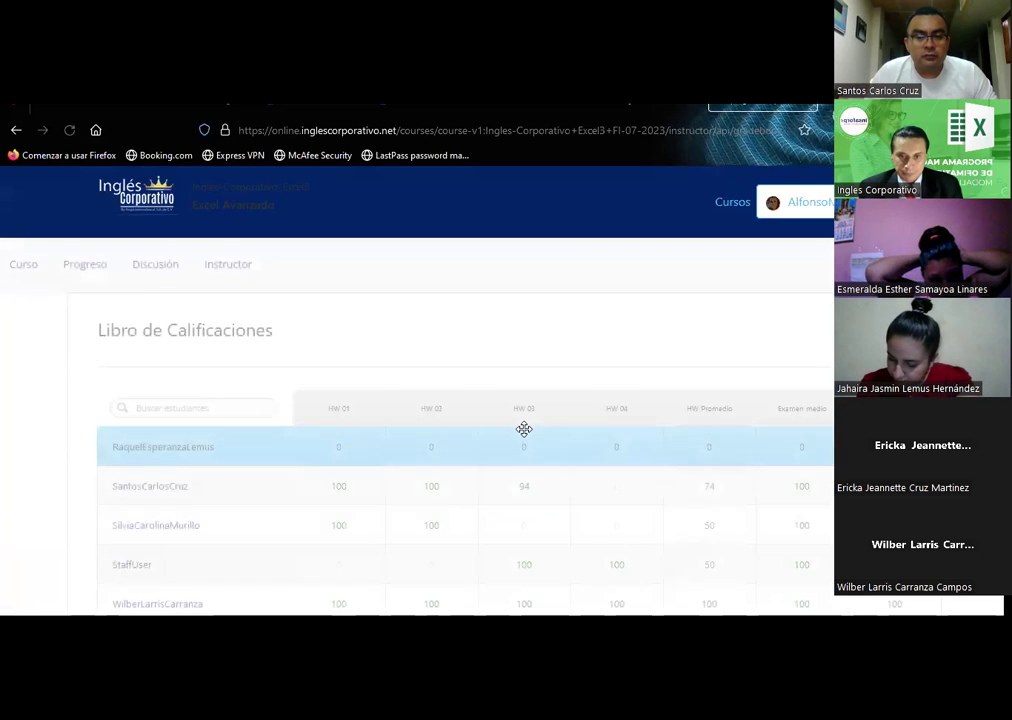
scroll(524, 429, down, 3)
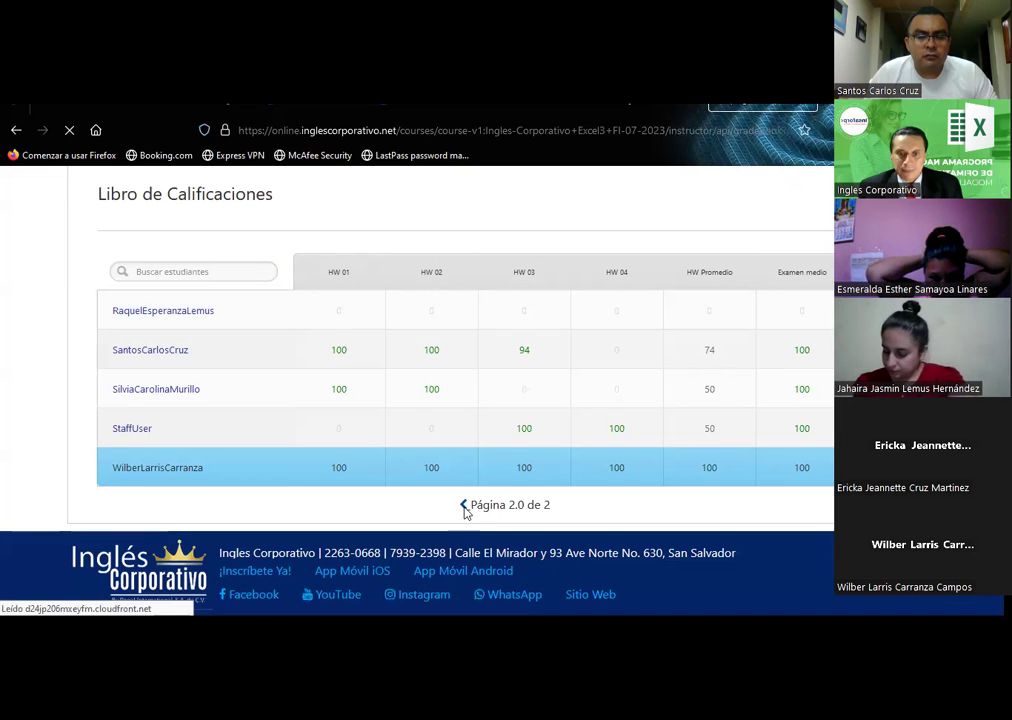
scroll(501, 394, down, 2)
scroll(498, 388, down, 3)
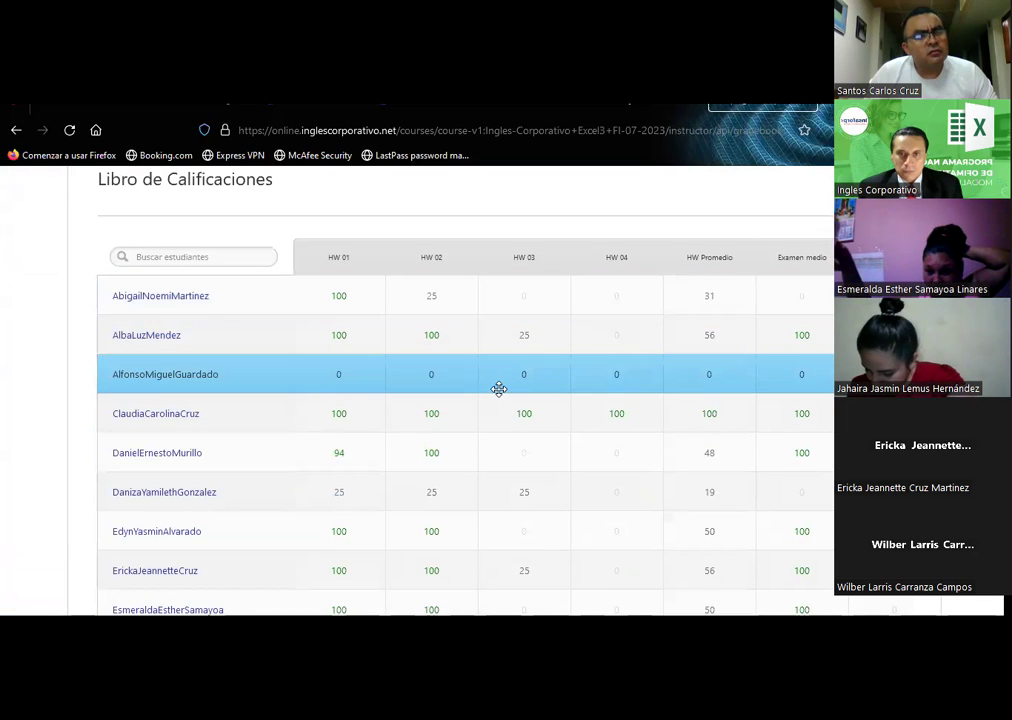
scroll(498, 388, up, 2)
scroll(498, 388, down, 1)
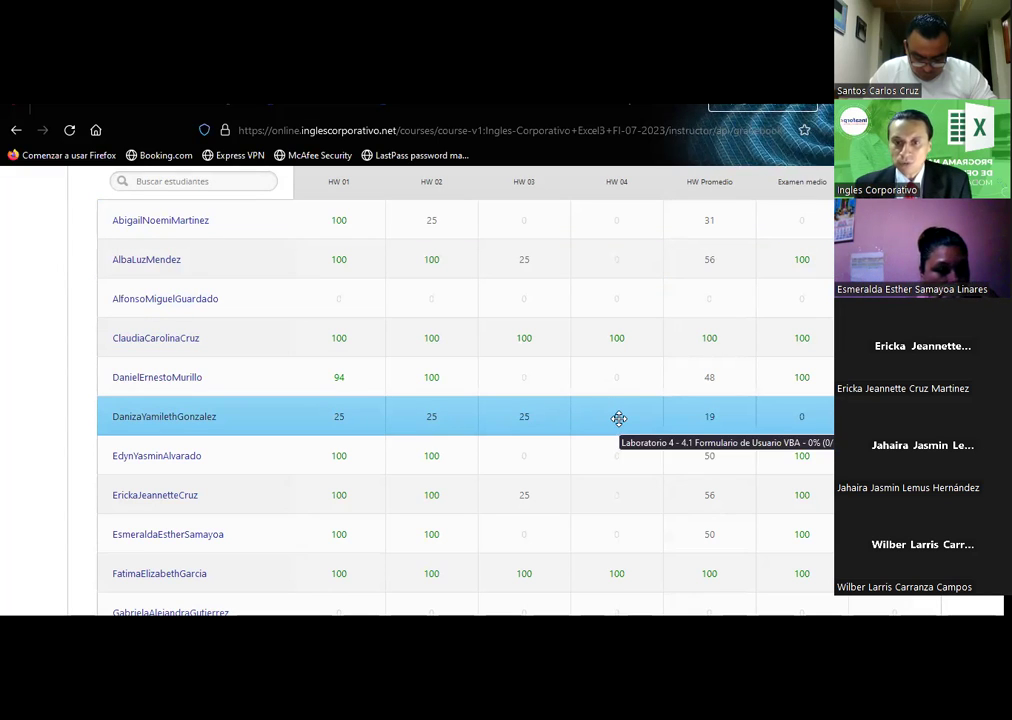
scroll(619, 418, down, 2)
scroll(619, 418, down, 1)
scroll(619, 418, down, 2)
scroll(619, 418, down, 1)
scroll(619, 418, down, 1)
scroll(619, 418, down, 2)
scroll(619, 418, down, 2)
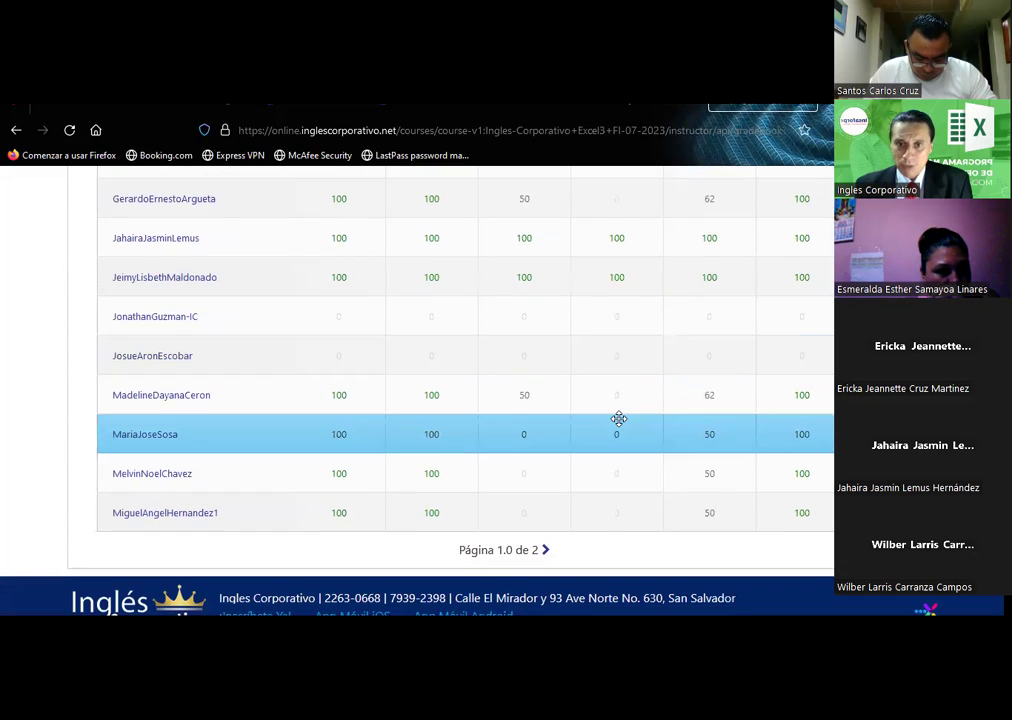
scroll(619, 415, up, 2)
scroll(619, 414, up, 4)
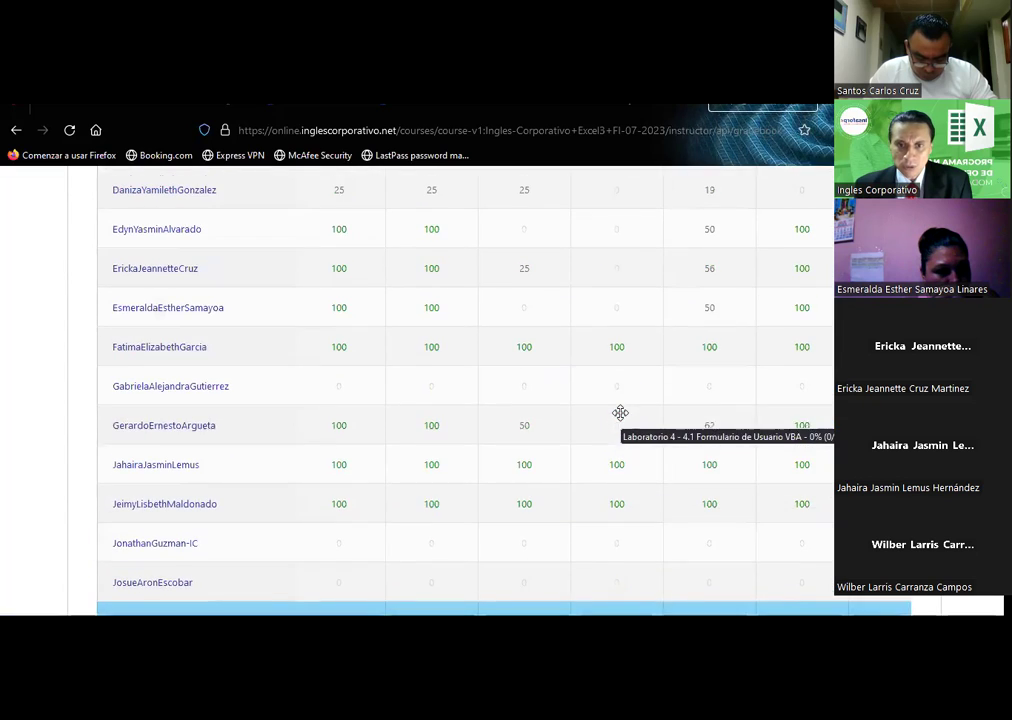
scroll(620, 413, up, 2)
scroll(620, 413, up, 3)
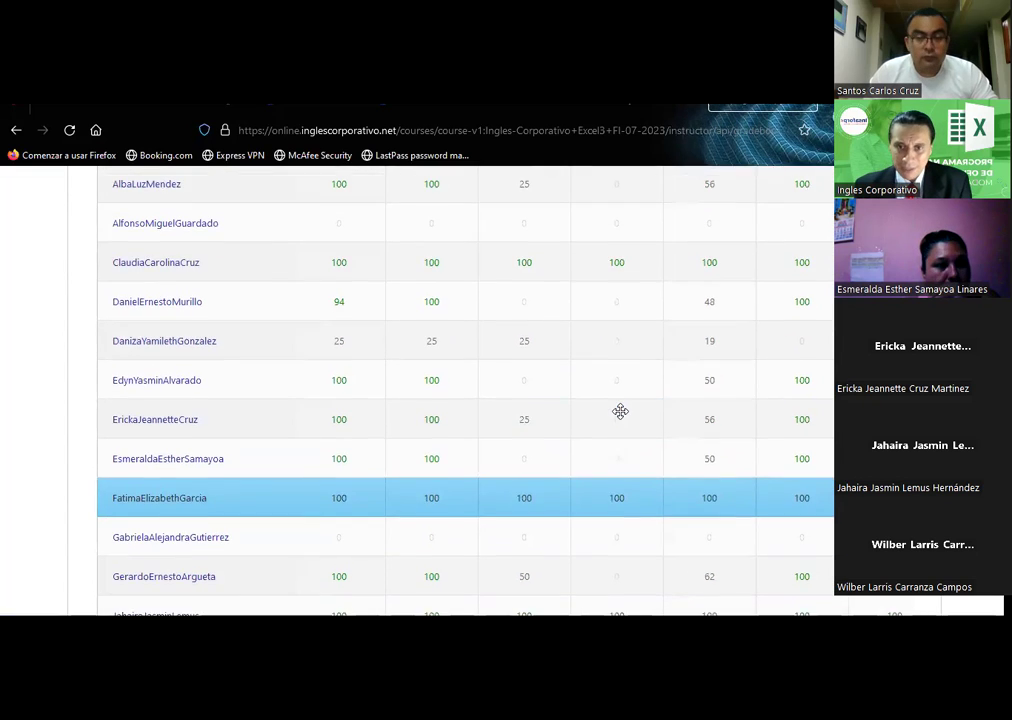
scroll(620, 412, up, 2)
scroll(620, 412, up, 2)
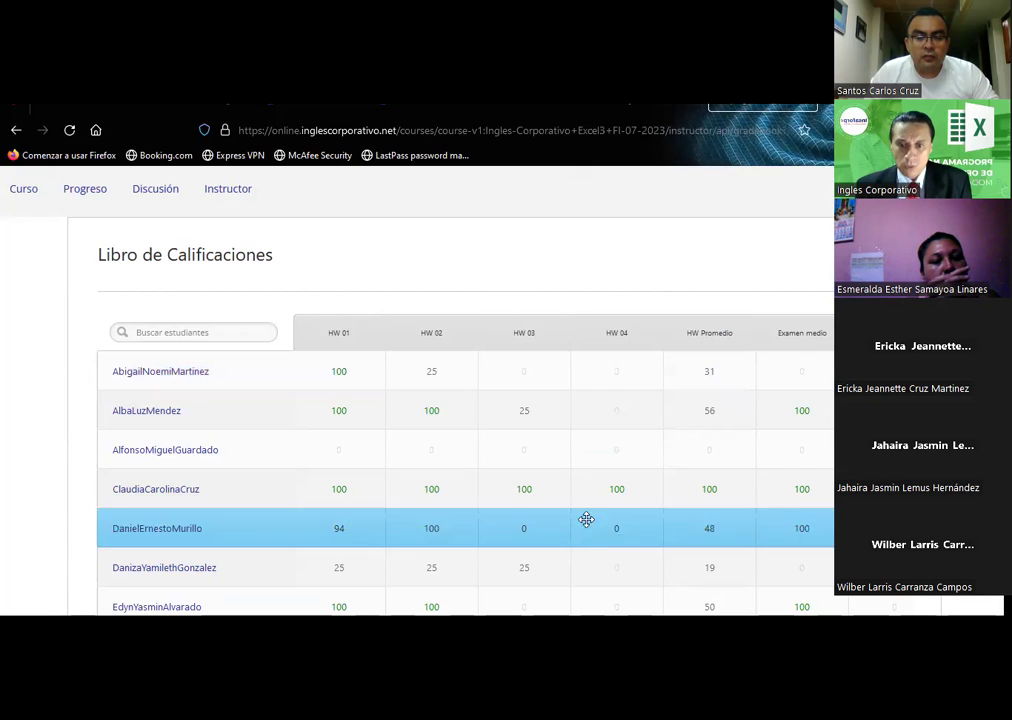
mouse_move(632, 608)
click(681, 578)
click(728, 372)
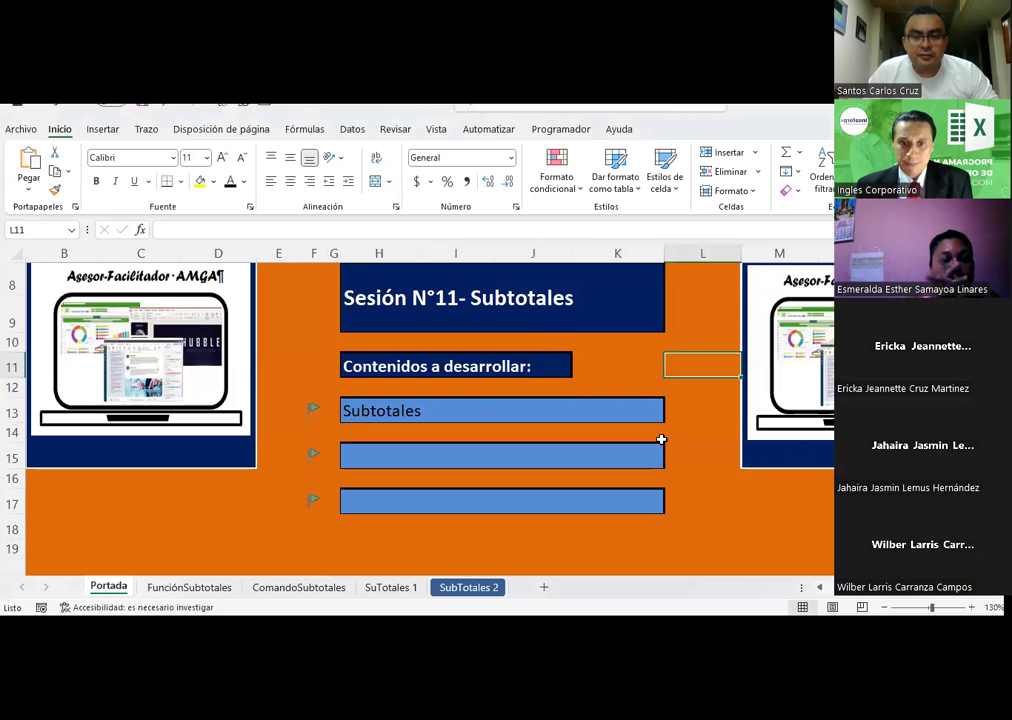
click(703, 527)
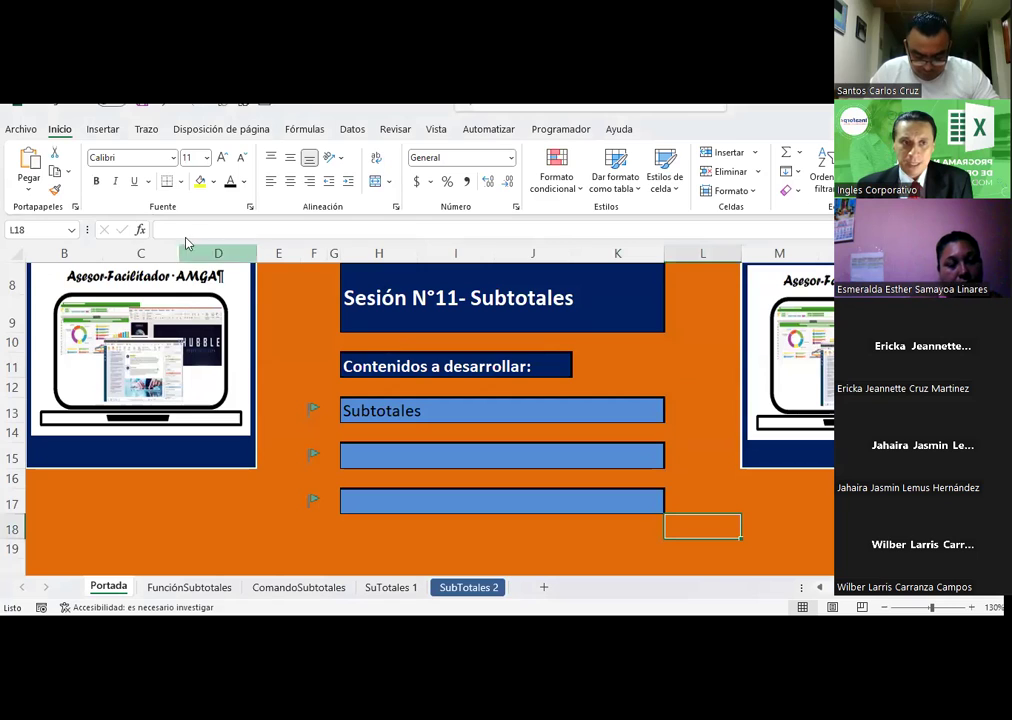
click(54, 190)
drag(262, 448, 652, 527)
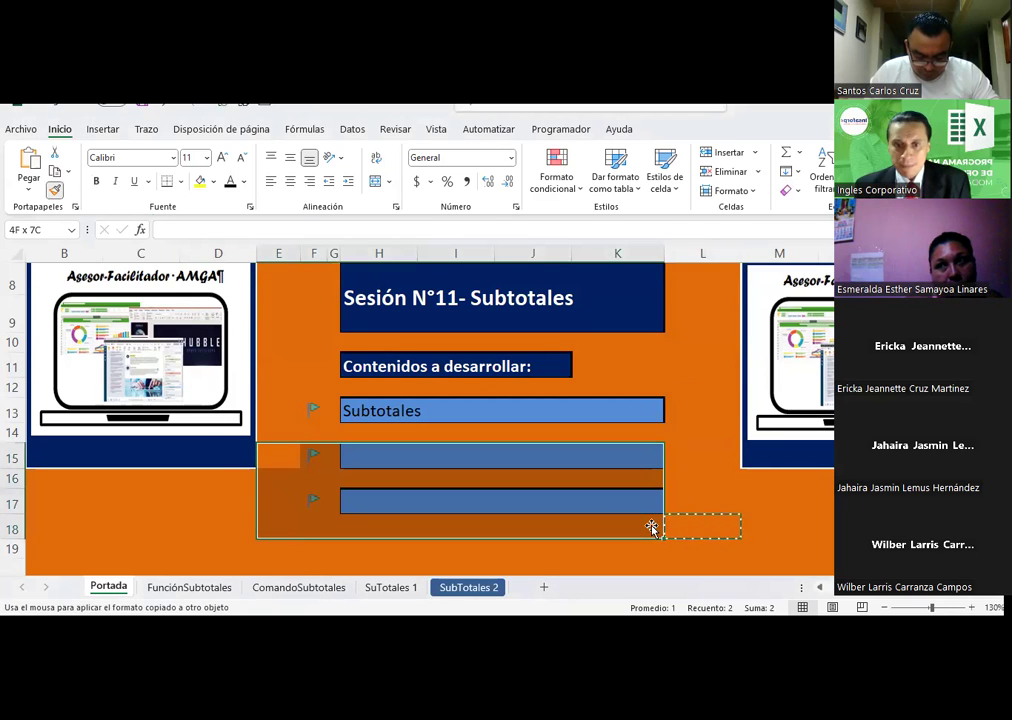
key(Delete)
- Select cells around the repainted area of the Portada sheet to check the result
scroll(650, 450, up, 2)
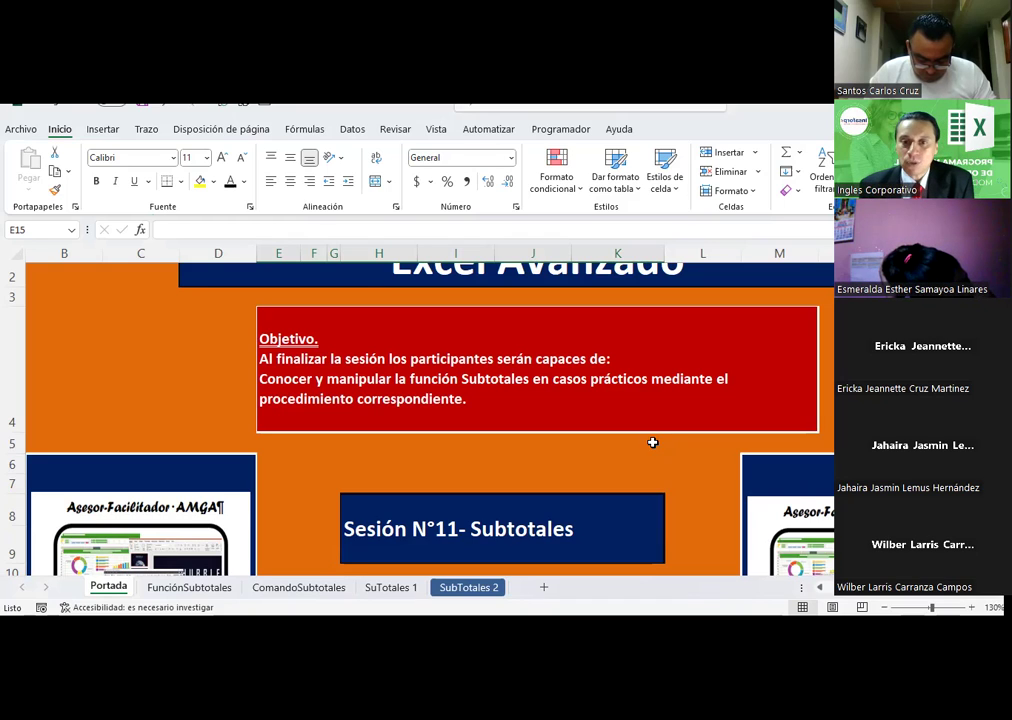
click(645, 447)
click(624, 465)
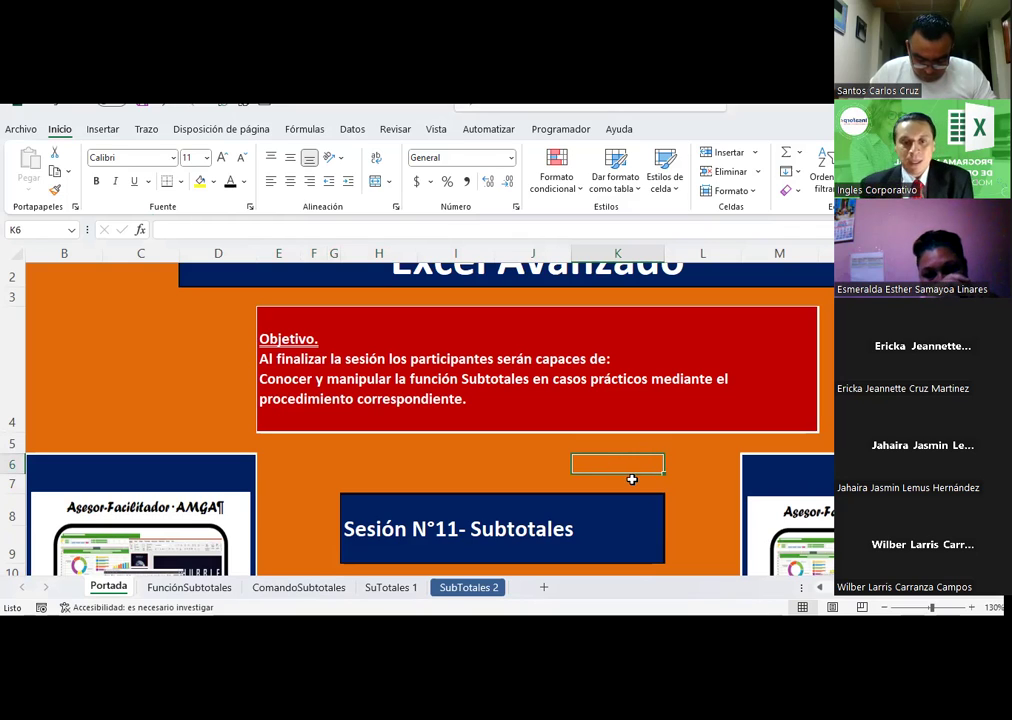
click(495, 462)
click(418, 466)
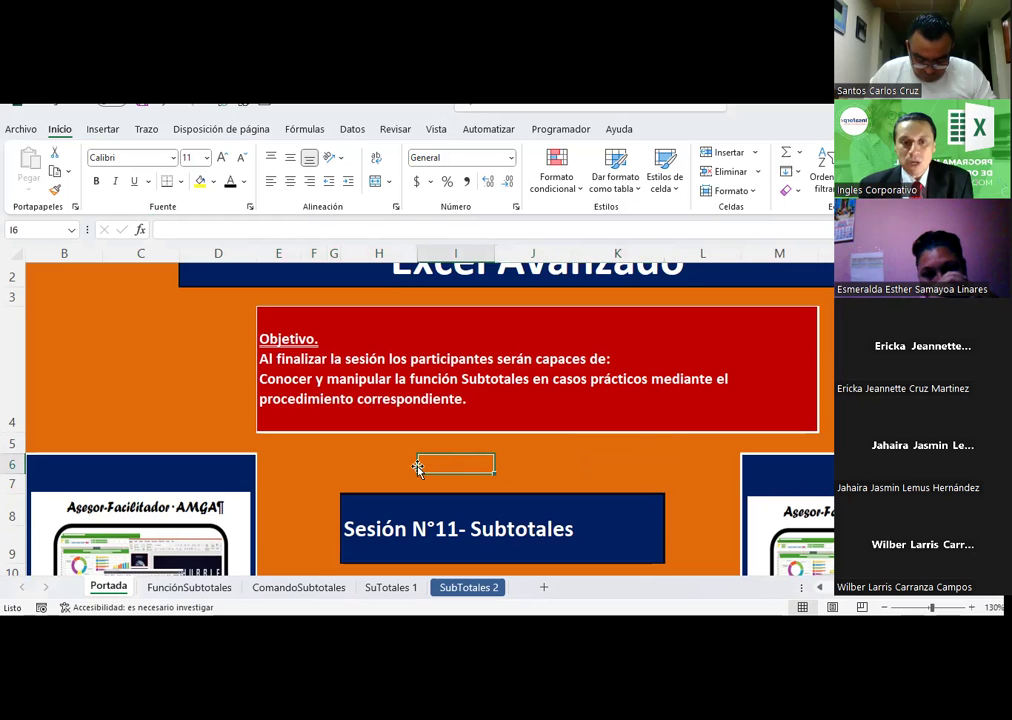
- On the FunciónSubtotales sheet, autofit column E to the longest employee name
click(195, 587)
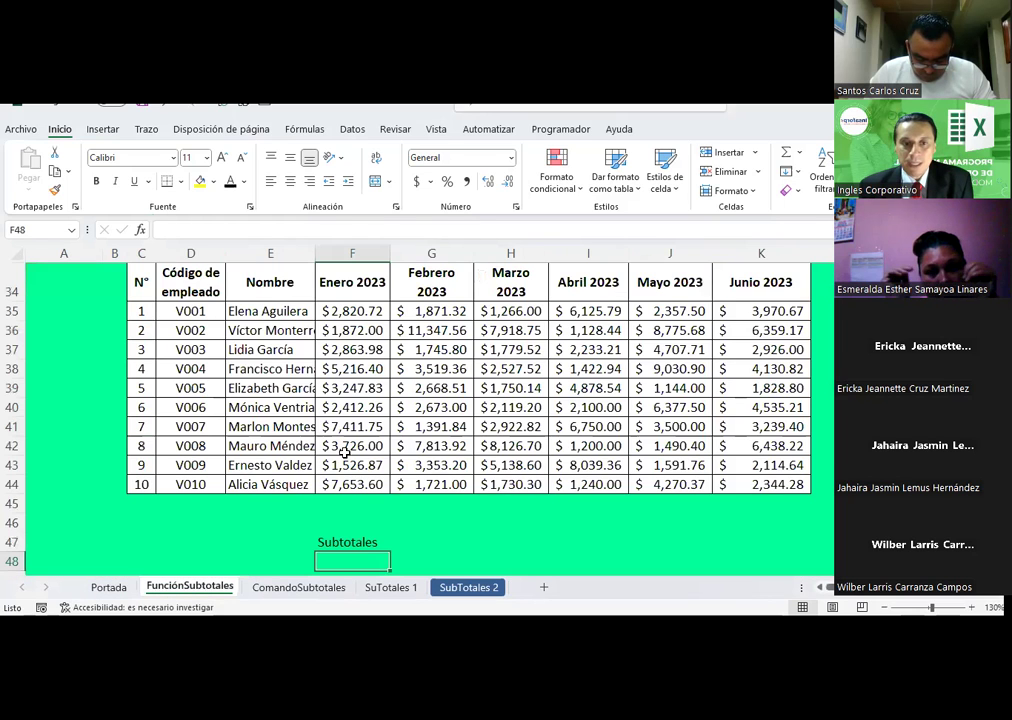
scroll(342, 450, up, 4)
scroll(342, 452, down, 1)
scroll(343, 453, down, 2)
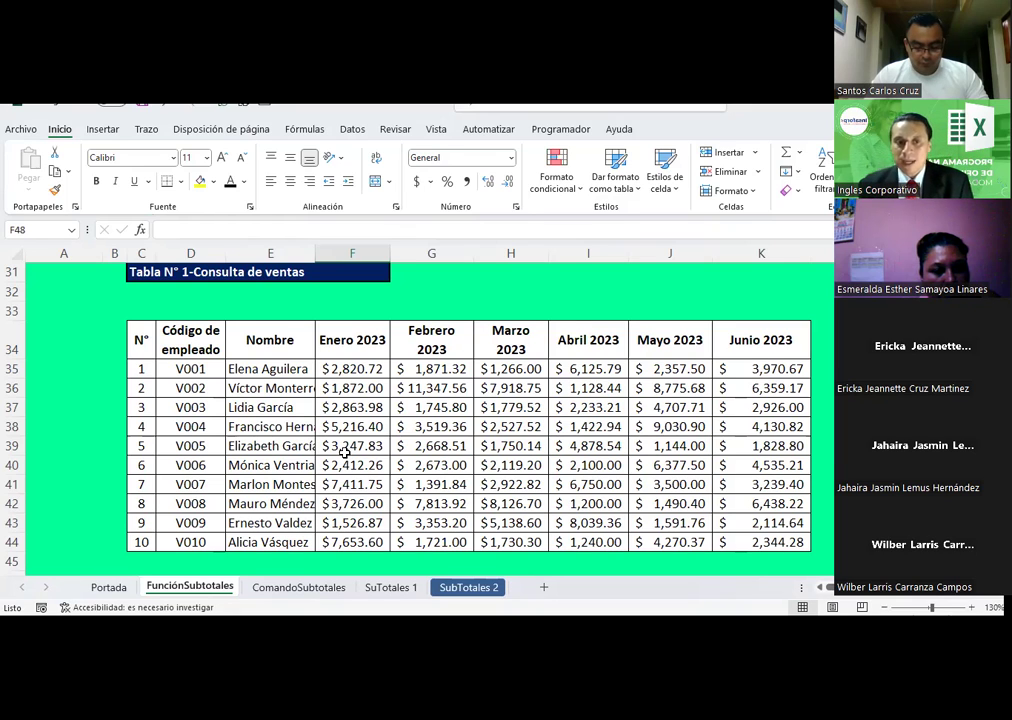
double_click(315, 253)
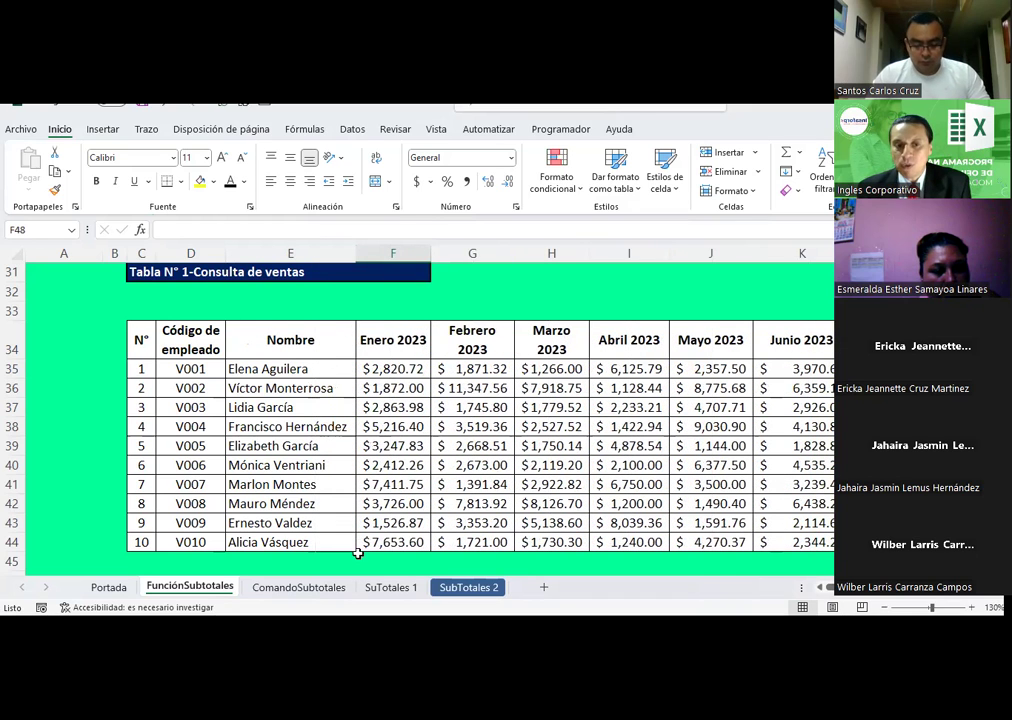
- Set the font of C29 and C31 on ComandoSubtotales to white, then return to FunciónSubtotales
click(304, 592)
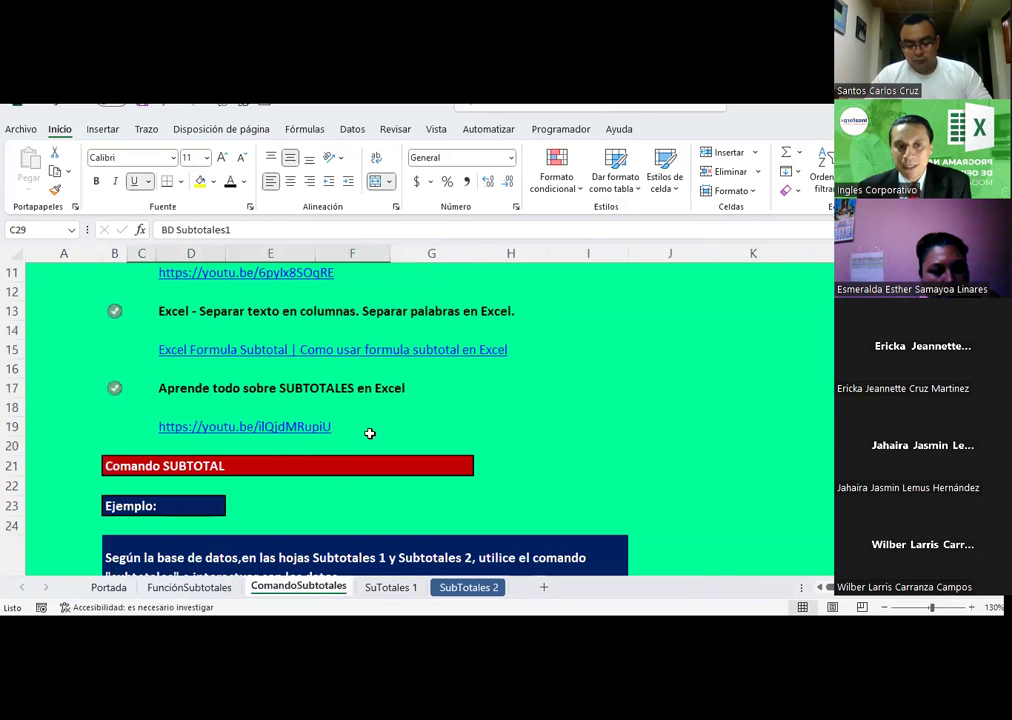
scroll(375, 430, down, 2)
scroll(389, 425, down, 1)
scroll(389, 425, down, 2)
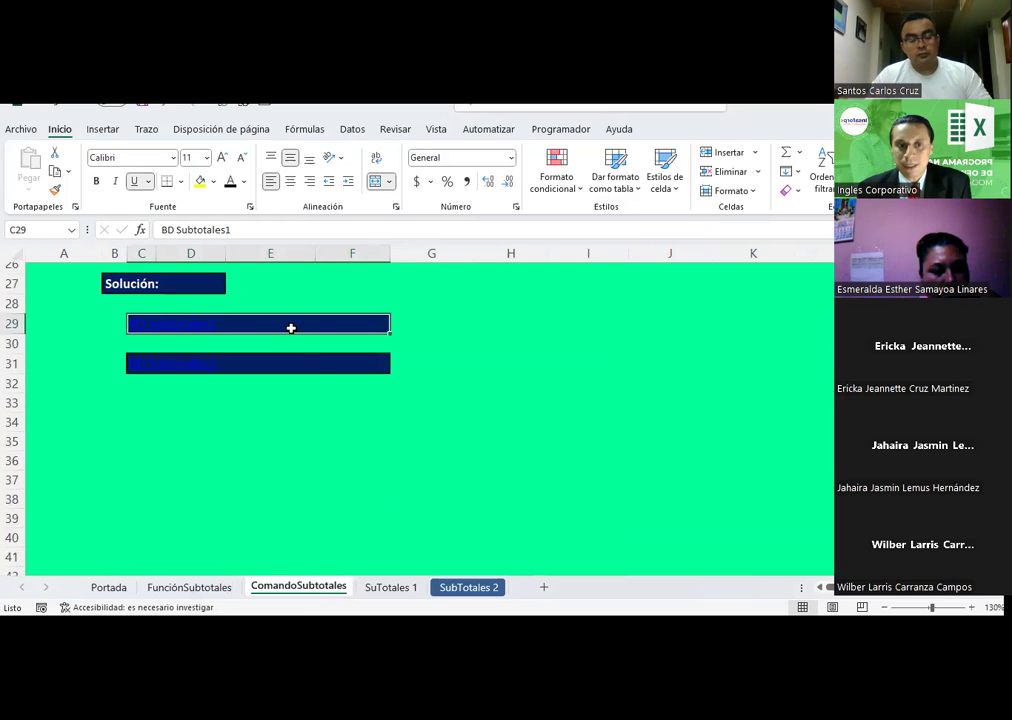
click(243, 181)
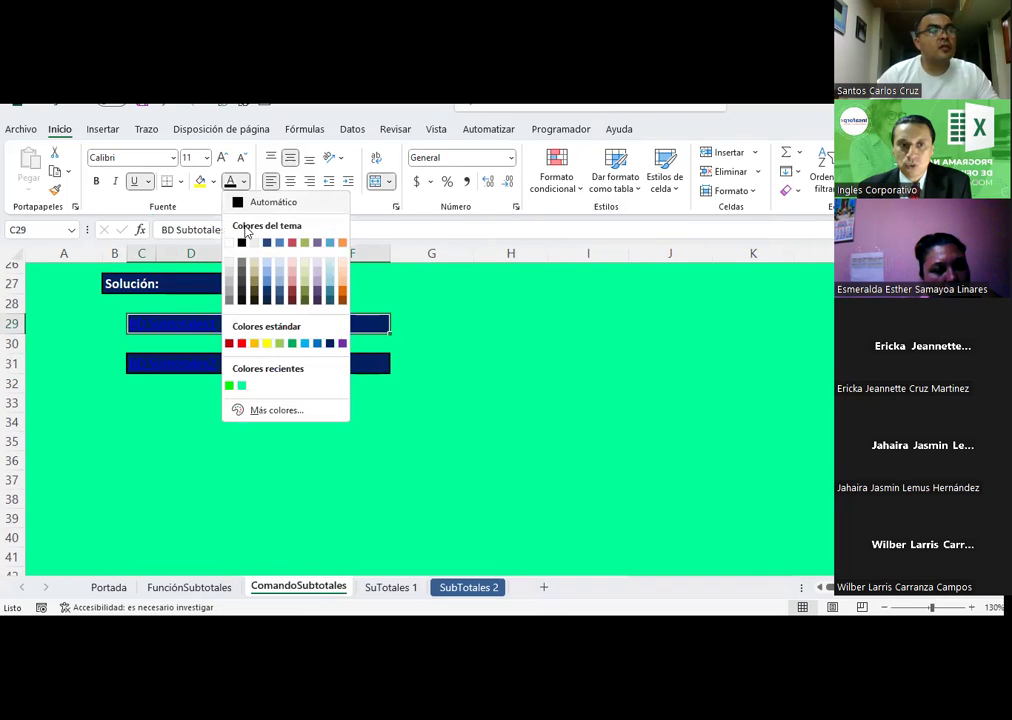
click(229, 242)
click(300, 364)
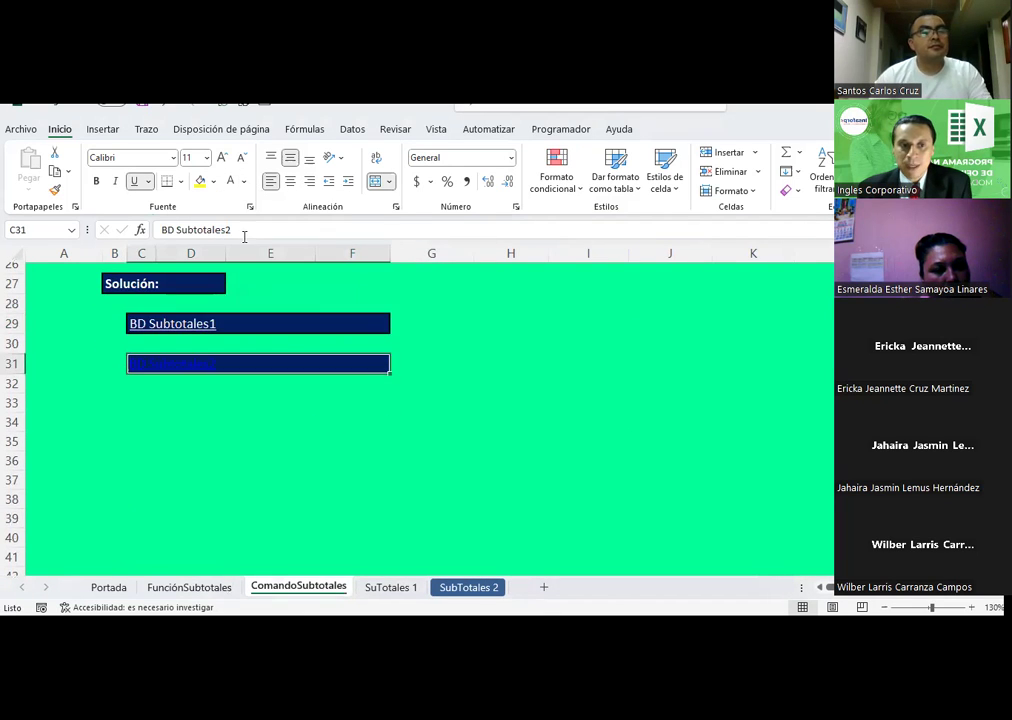
click(229, 182)
click(190, 587)
click(551, 407)
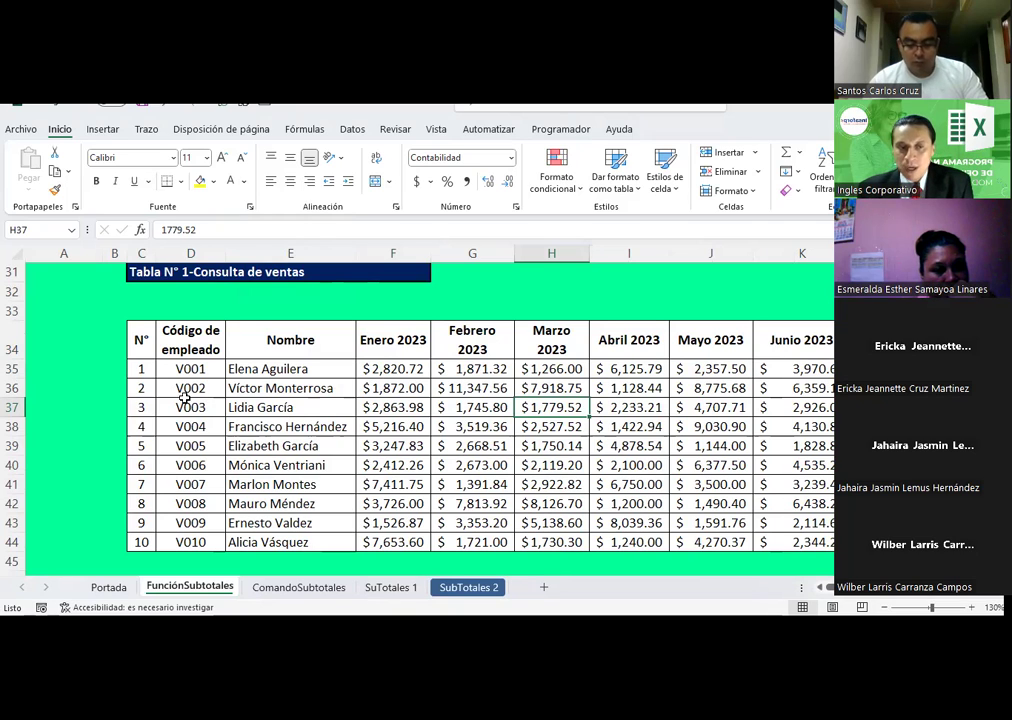
- Create table Tabla1 with headers from the sales range C34:K44
mouse_move(141, 340)
mouse_down()
mouse_move(765, 528)
mouse_move(780, 542)
mouse_up()
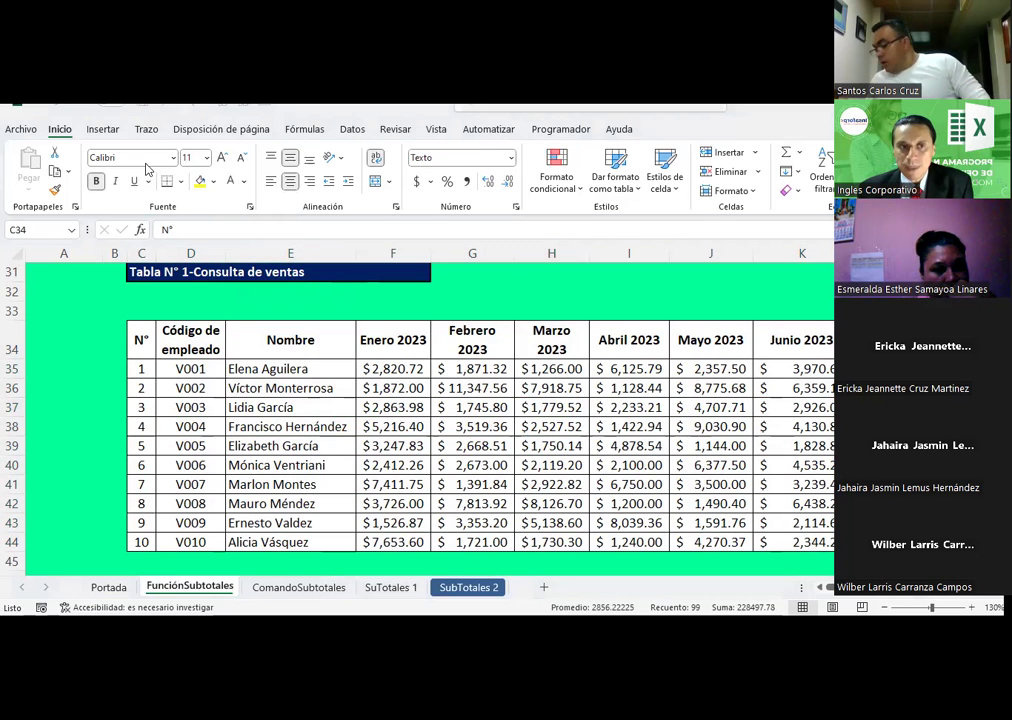
click(104, 130)
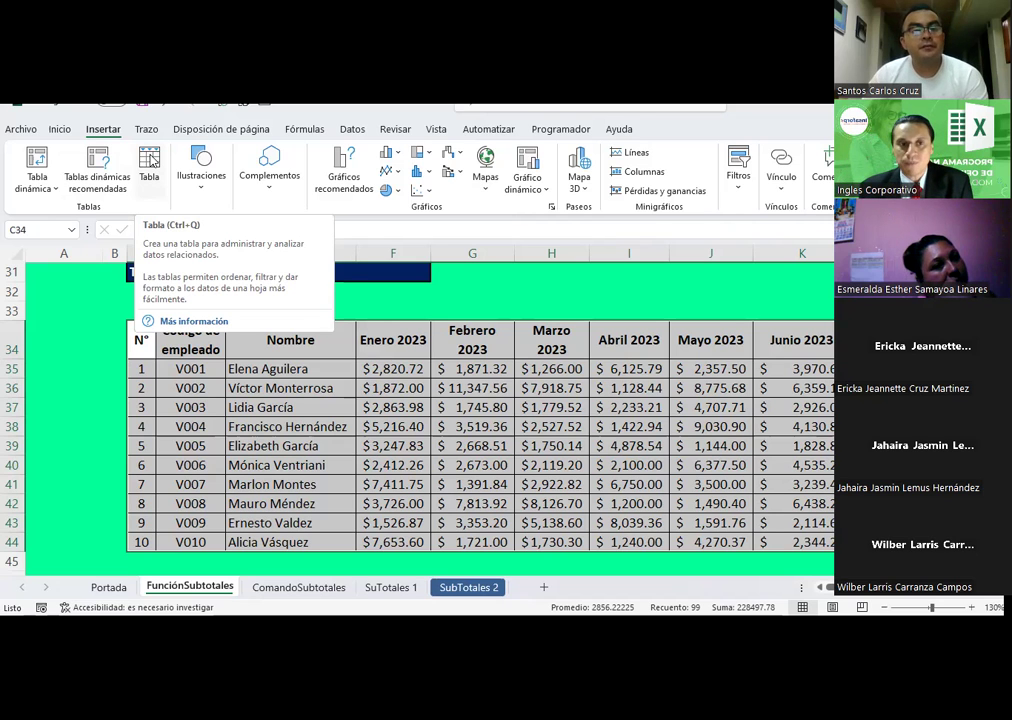
click(150, 162)
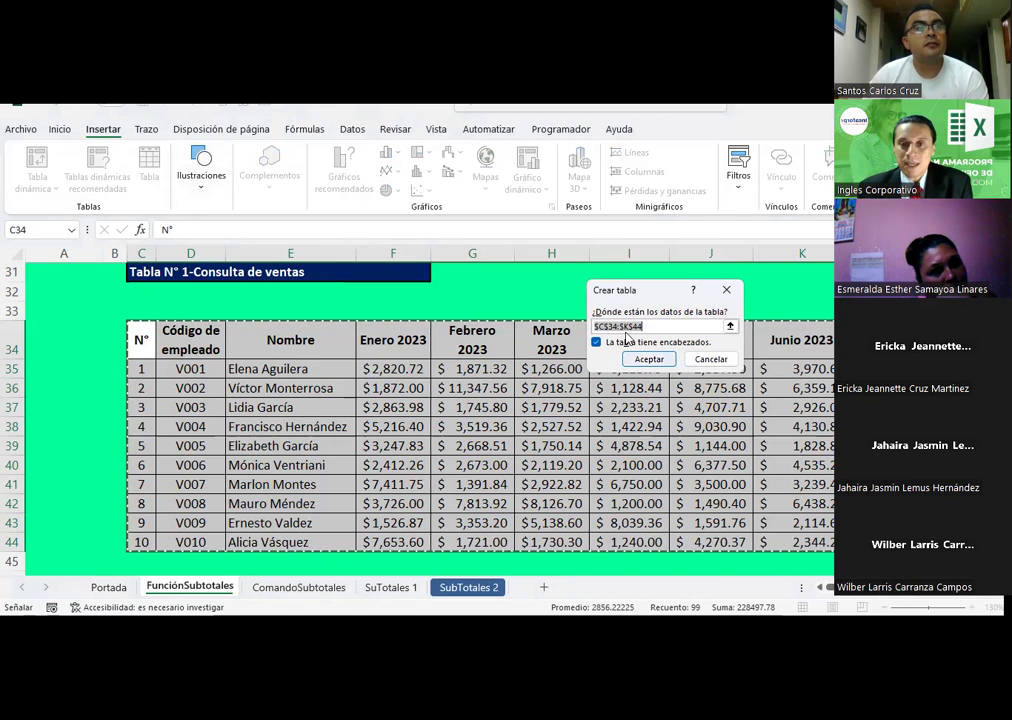
drag(608, 283, 508, 235)
click(515, 279)
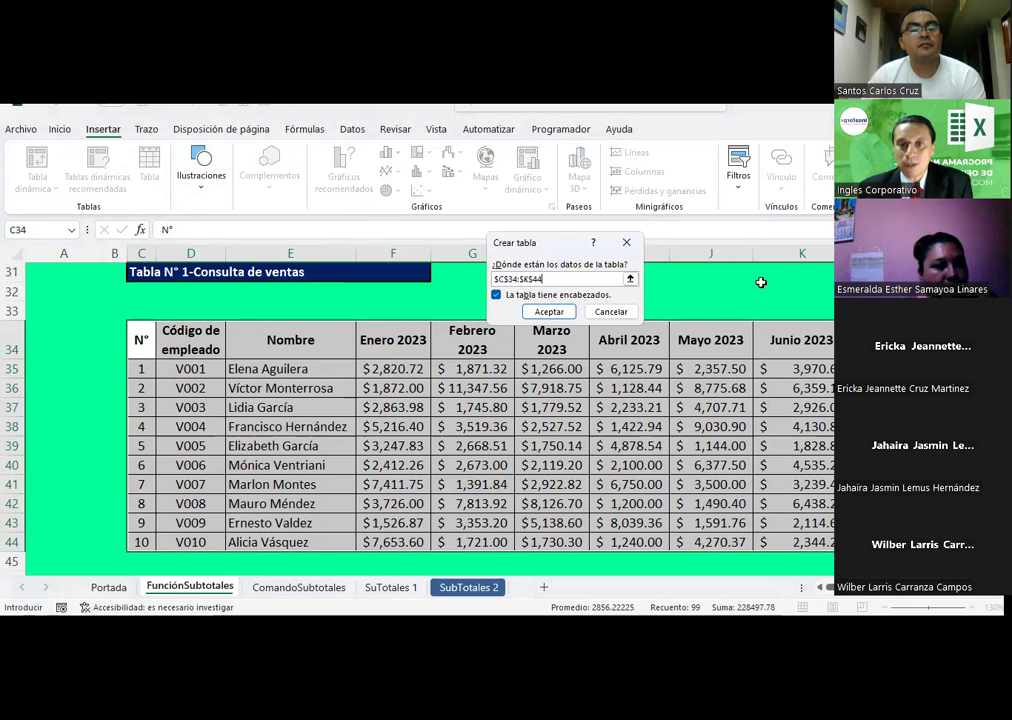
click(529, 312)
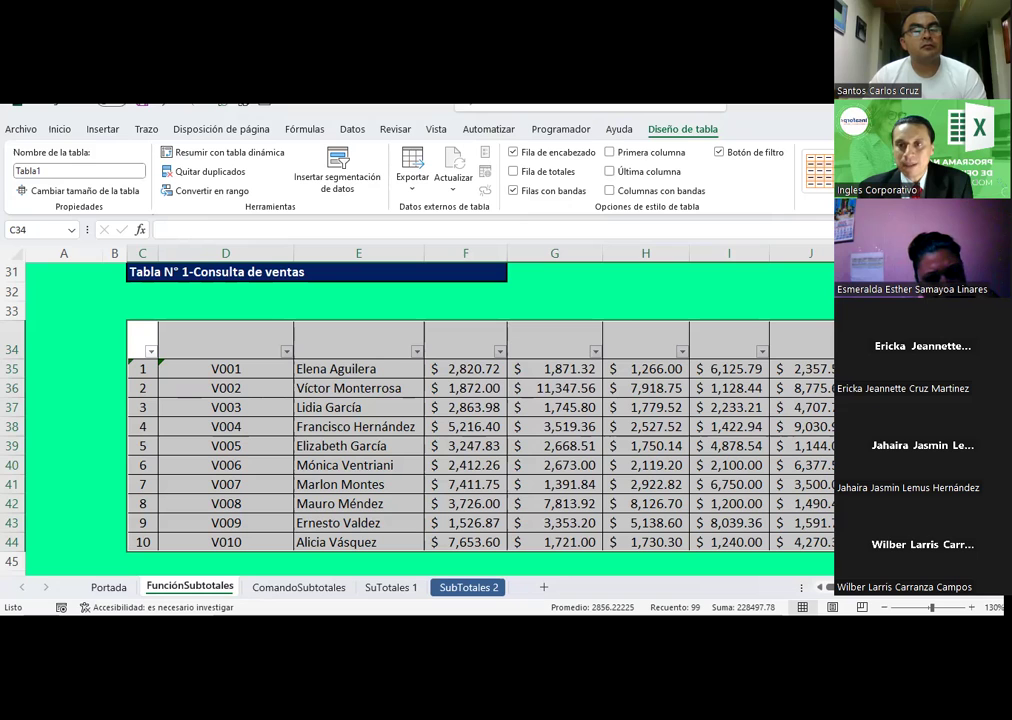
- Apply the 'Azul, Estilo de tabla oscuro 2' style to Tabla1
click(820, 170)
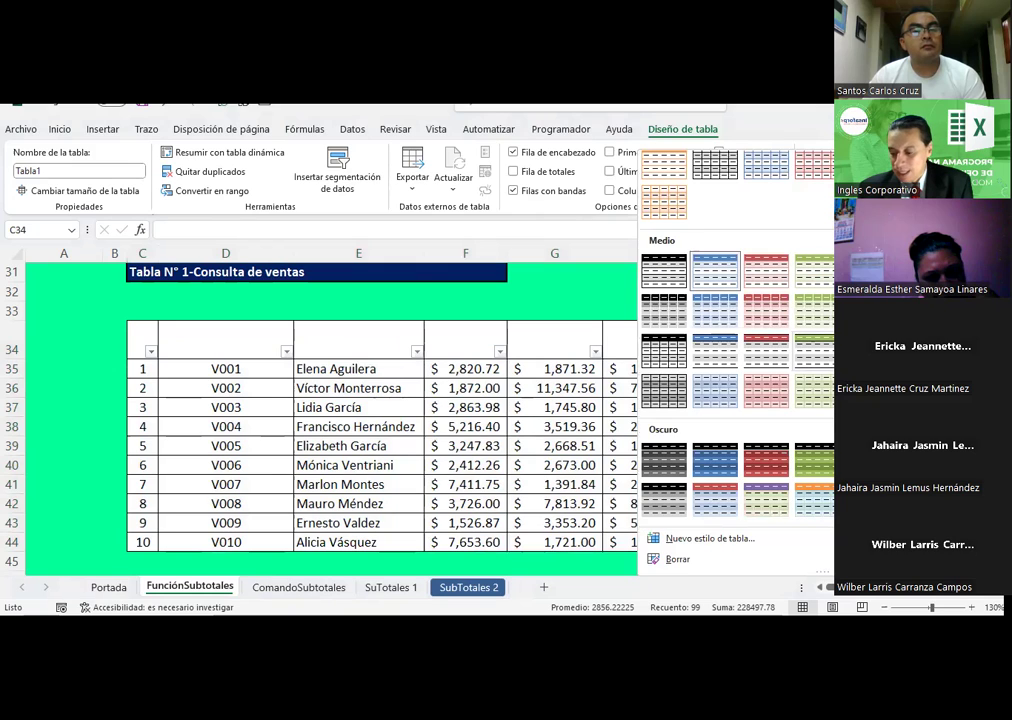
click(706, 472)
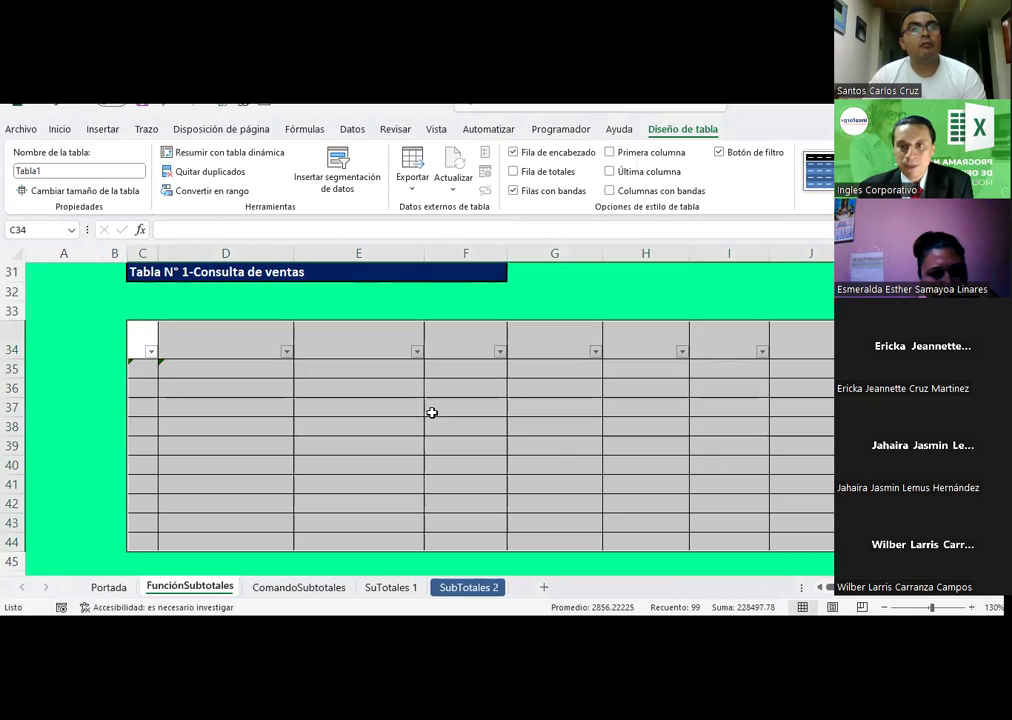
click(59, 131)
click(213, 181)
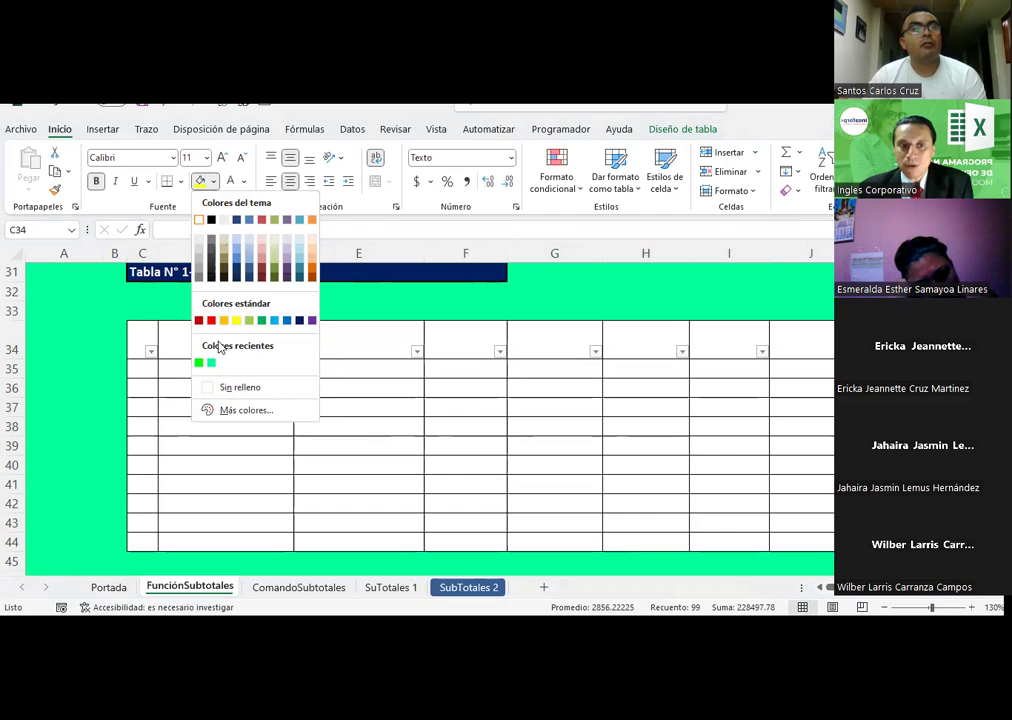
- Set the table cells to No Fill and narrow column D so its header wraps
click(238, 390)
click(360, 408)
drag(292, 252, 273, 248)
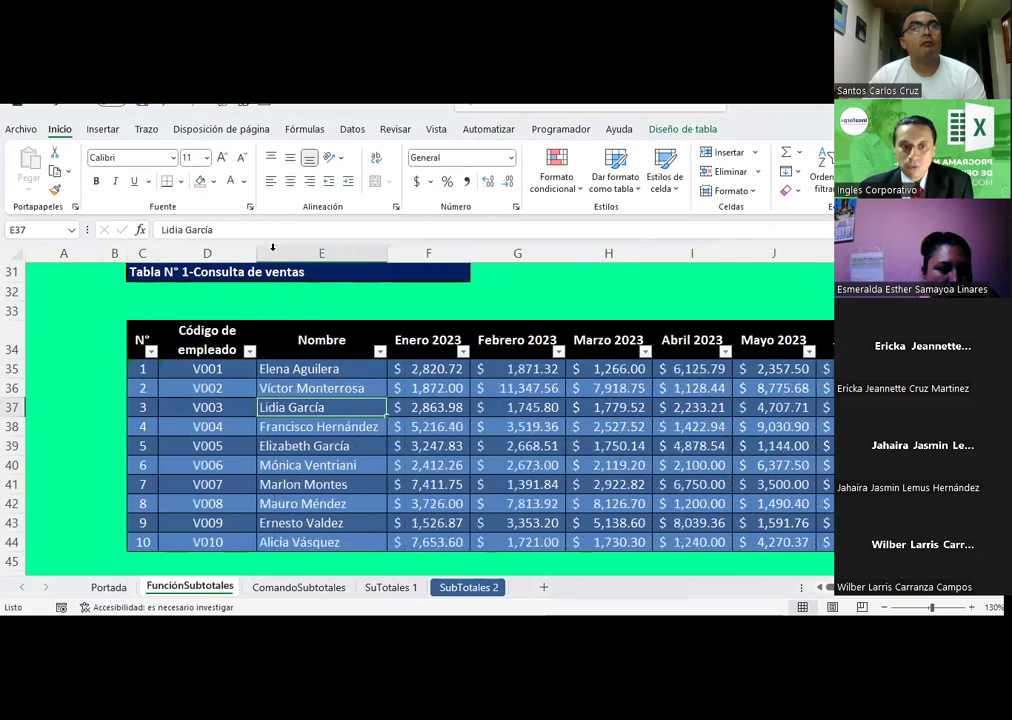
click(438, 426)
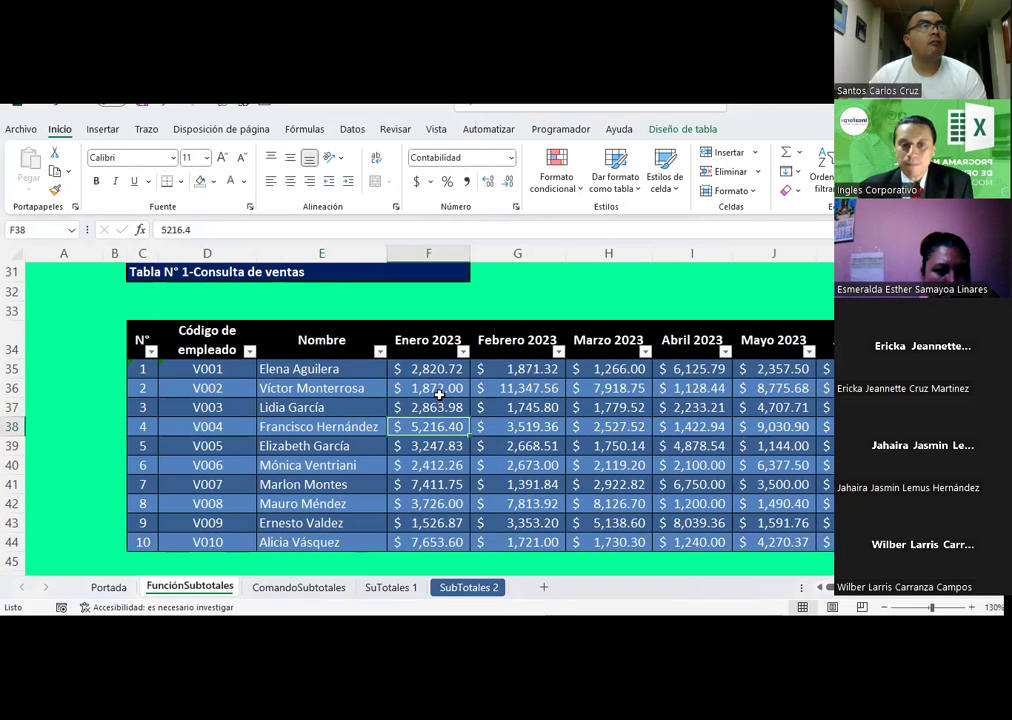
click(439, 392)
scroll(424, 407, up, 1)
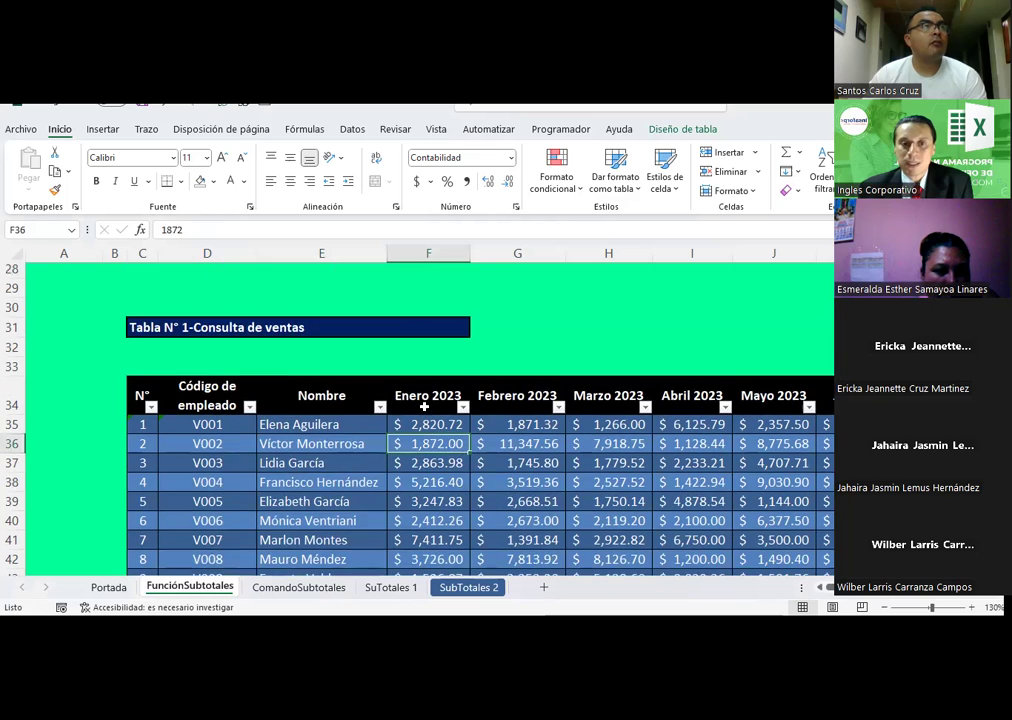
scroll(424, 407, down, 2)
scroll(424, 407, up, 1)
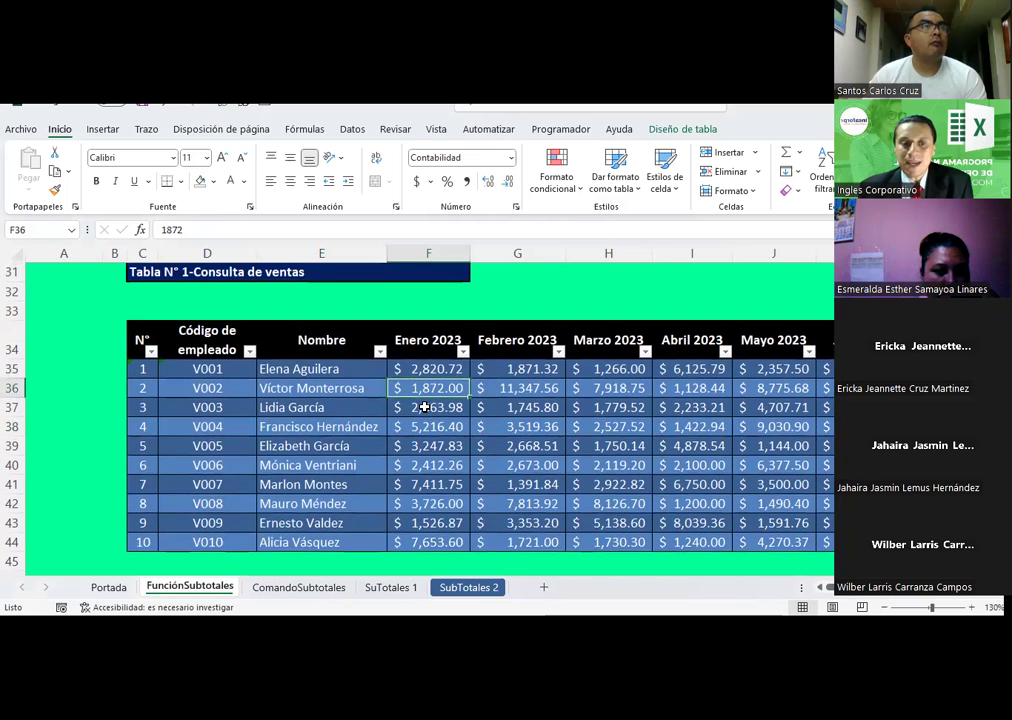
click(413, 407)
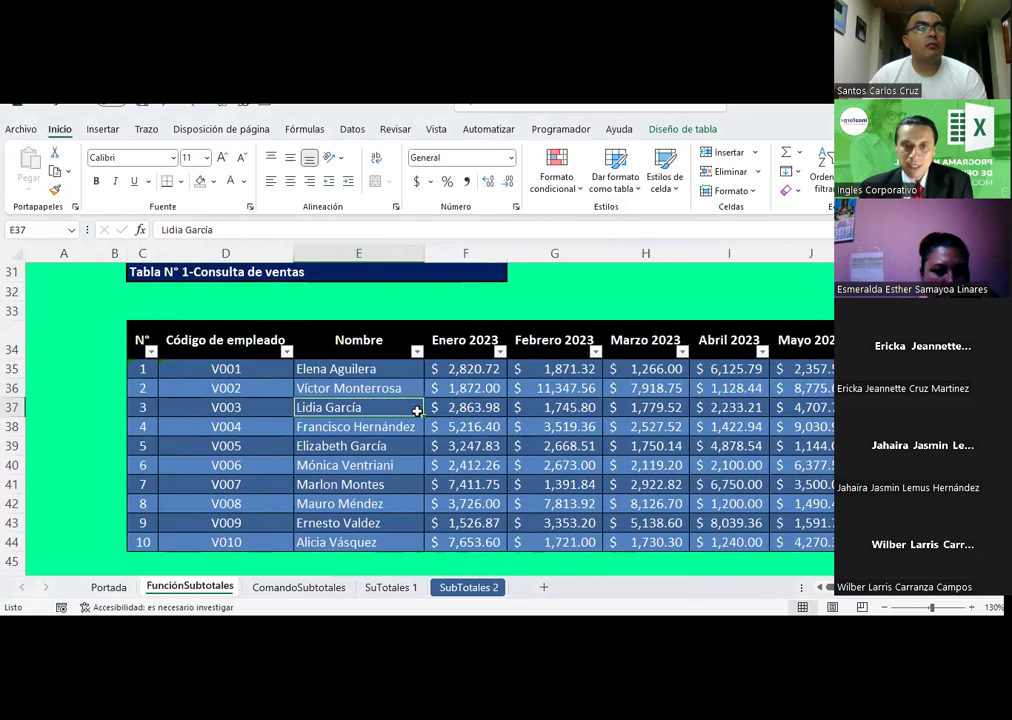
- Revert the table to a plain range and reselect the sales data C34:K44
key(ctrl+v)
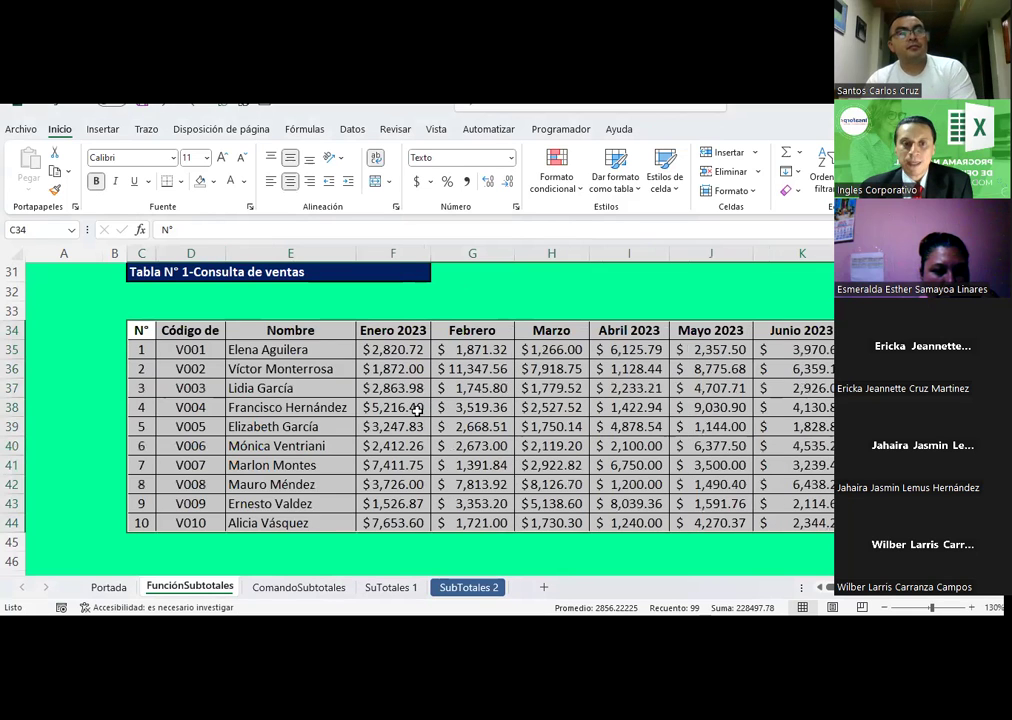
click(417, 409)
drag(136, 330, 800, 520)
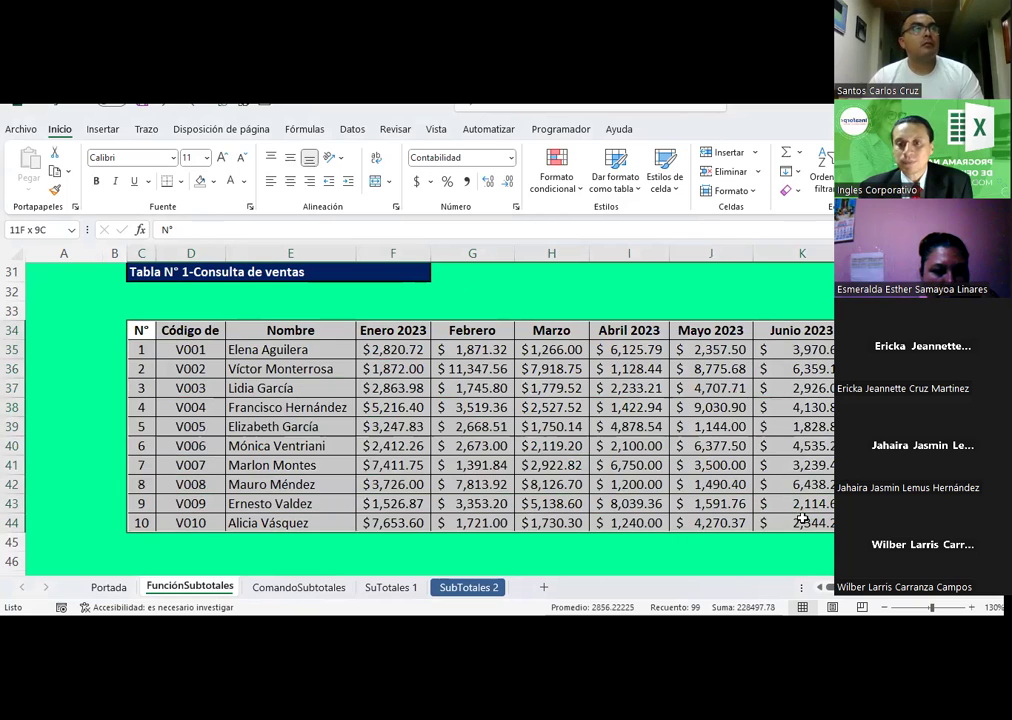
click(212, 182)
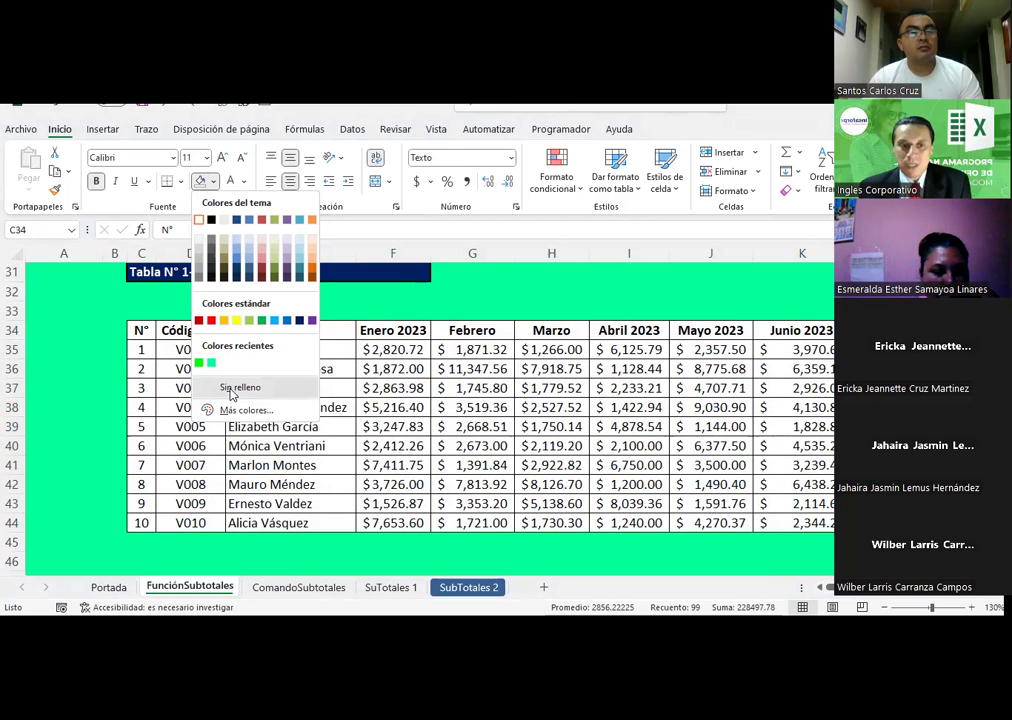
click(230, 392)
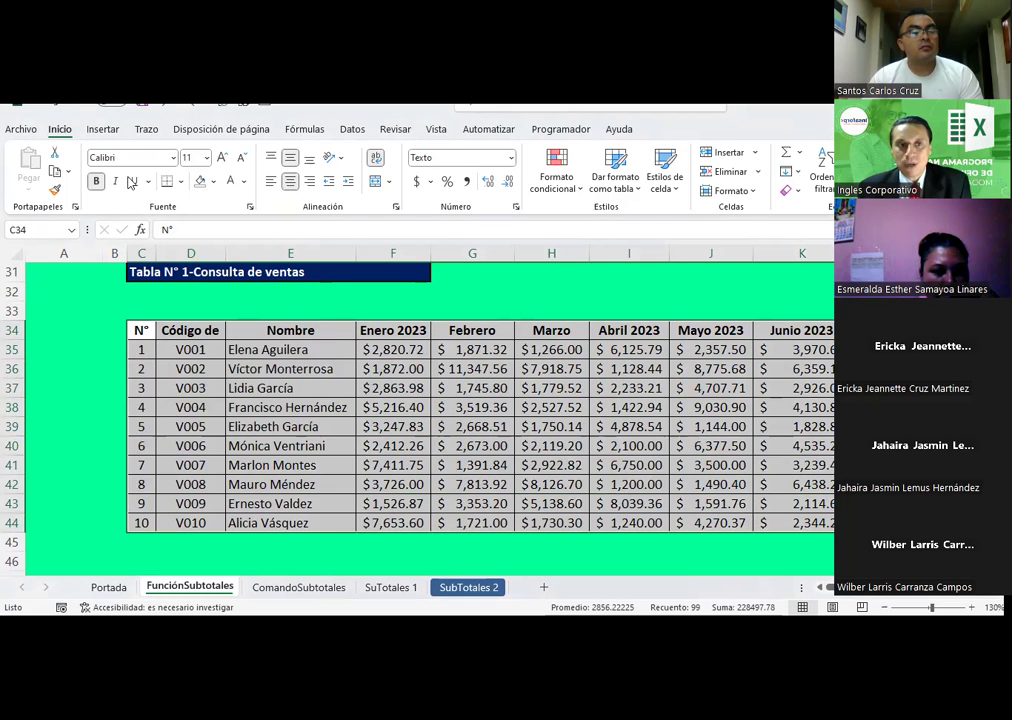
click(95, 130)
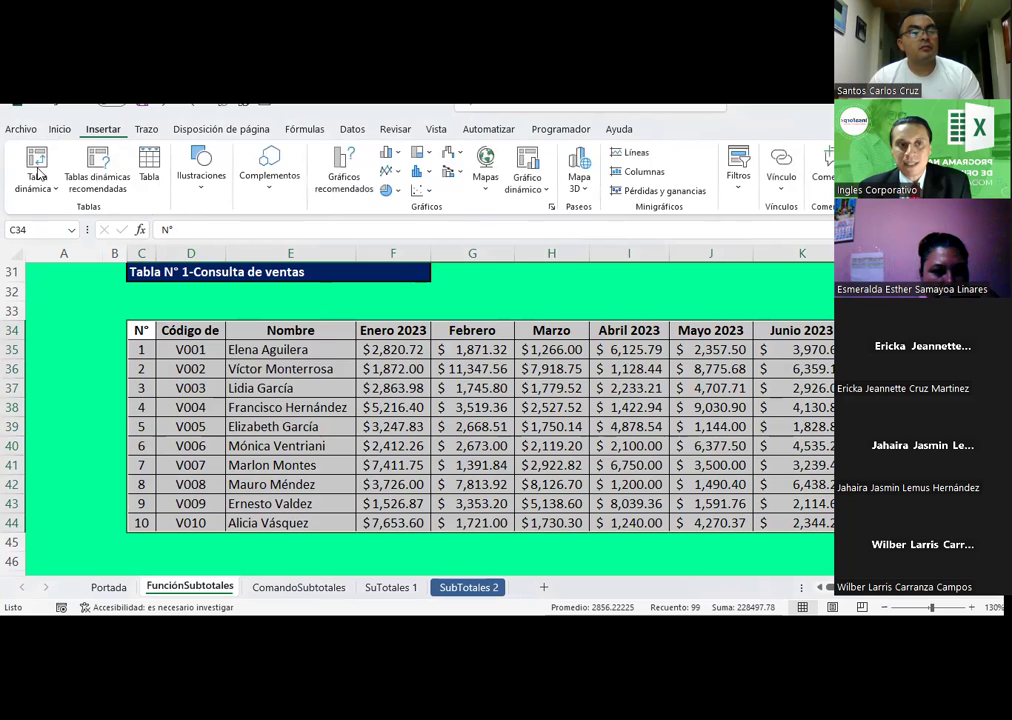
- Recreate the table from $C$34:$K$44 with headers and give it the dark blue Oscuro style
click(147, 168)
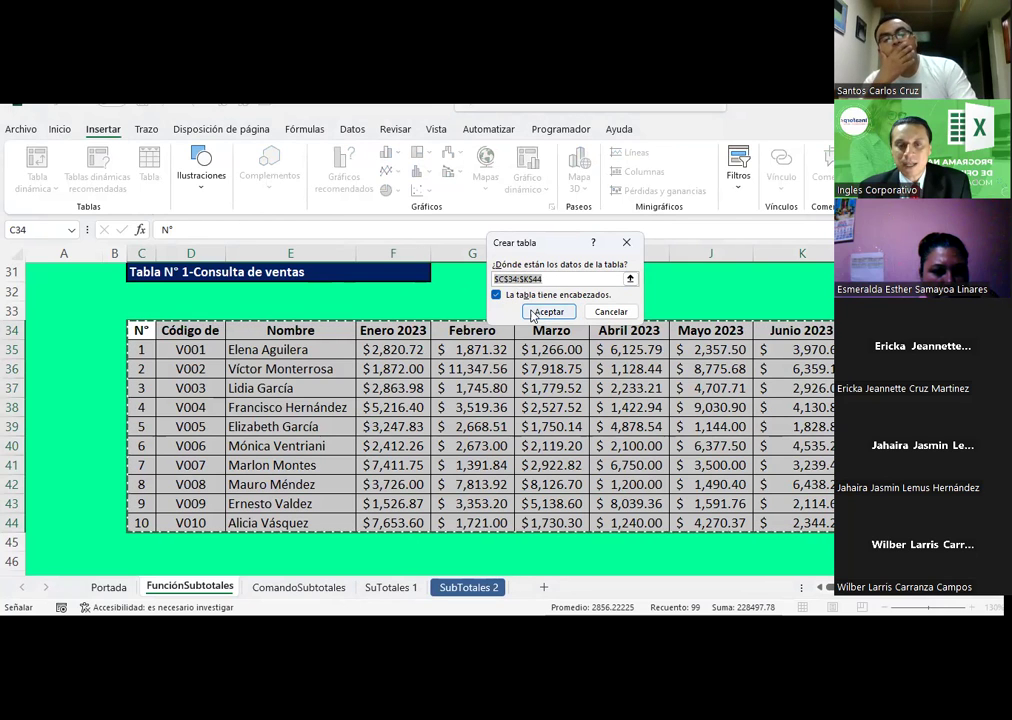
click(533, 314)
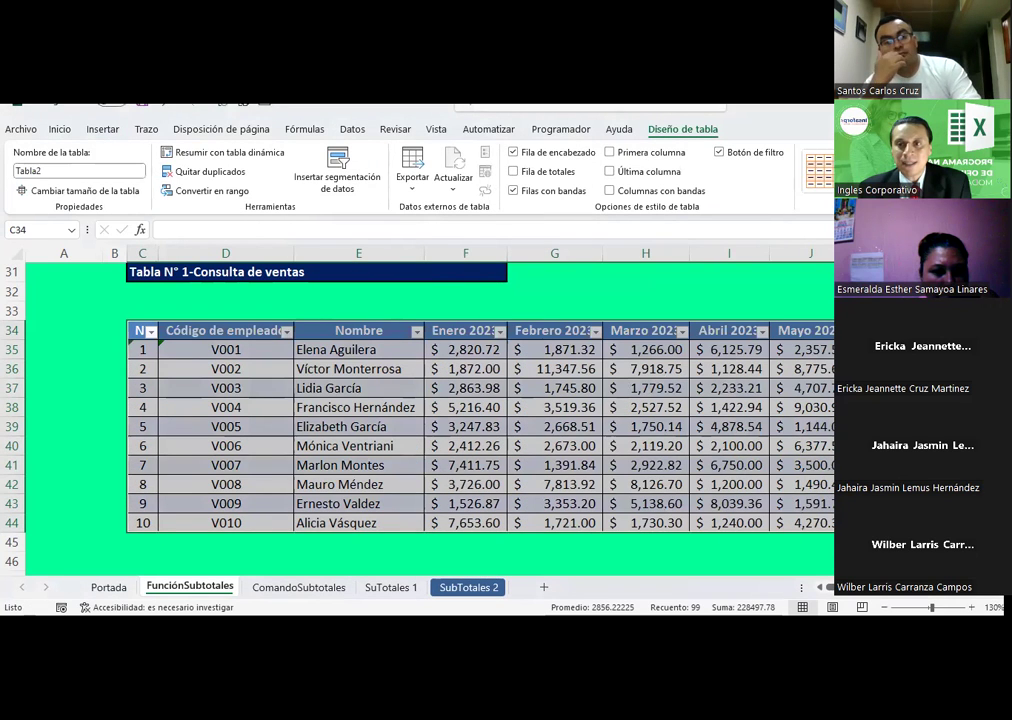
click(826, 190)
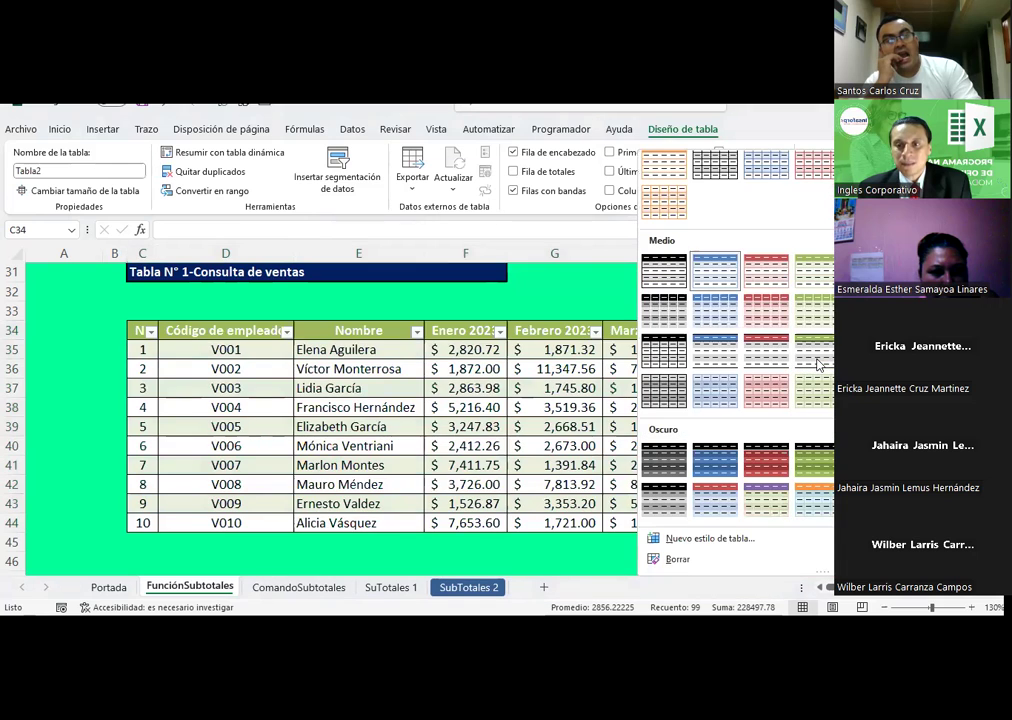
click(719, 457)
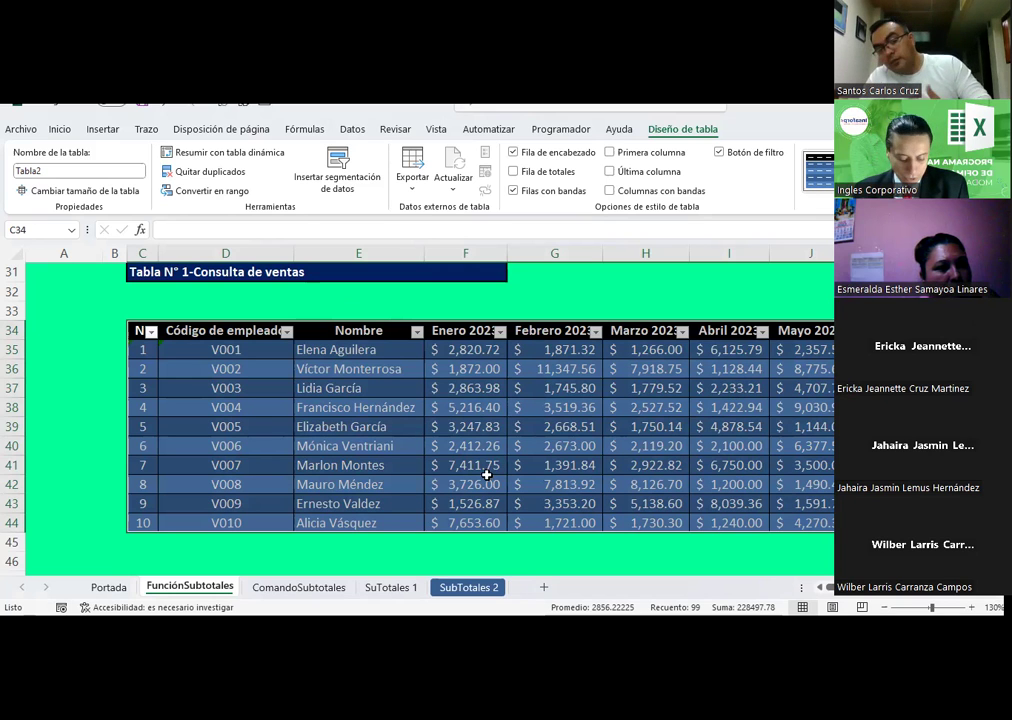
- Undo the table, then set the sales data C34:K44 to Sin relleno
key(ctrl+z)
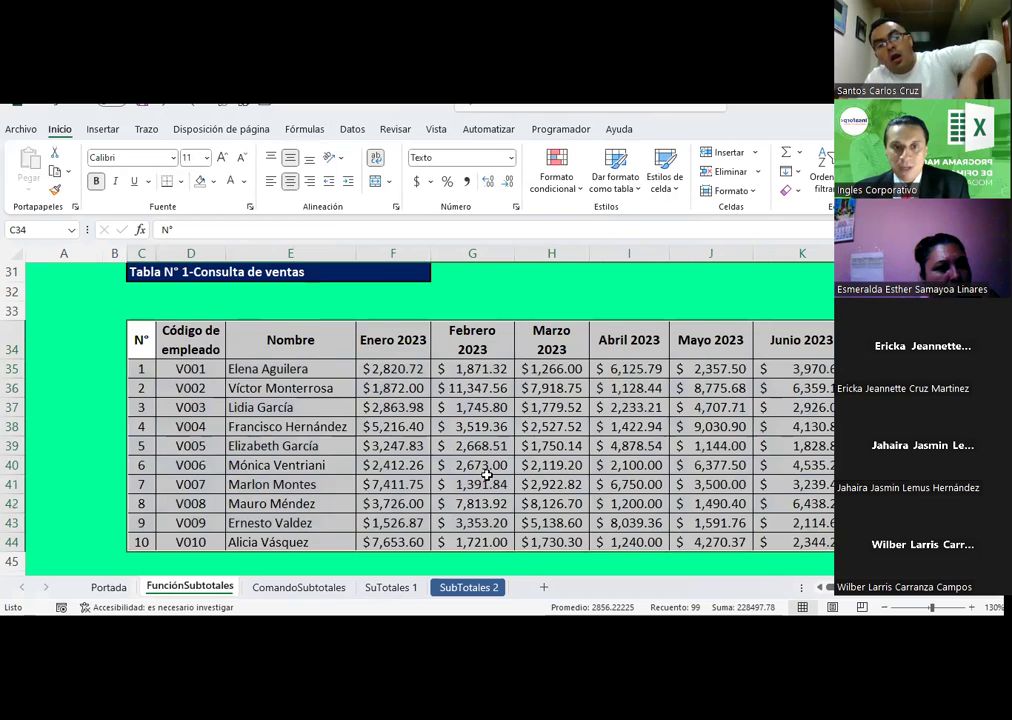
click(486, 477)
scroll(242, 425, down, 1)
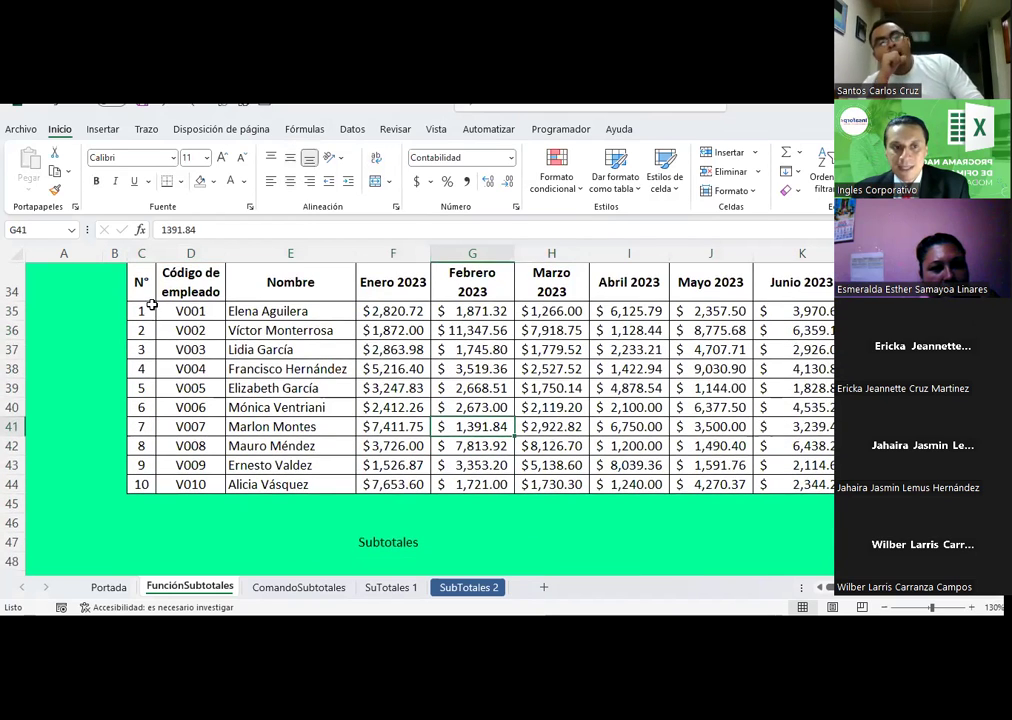
drag(140, 280, 816, 485)
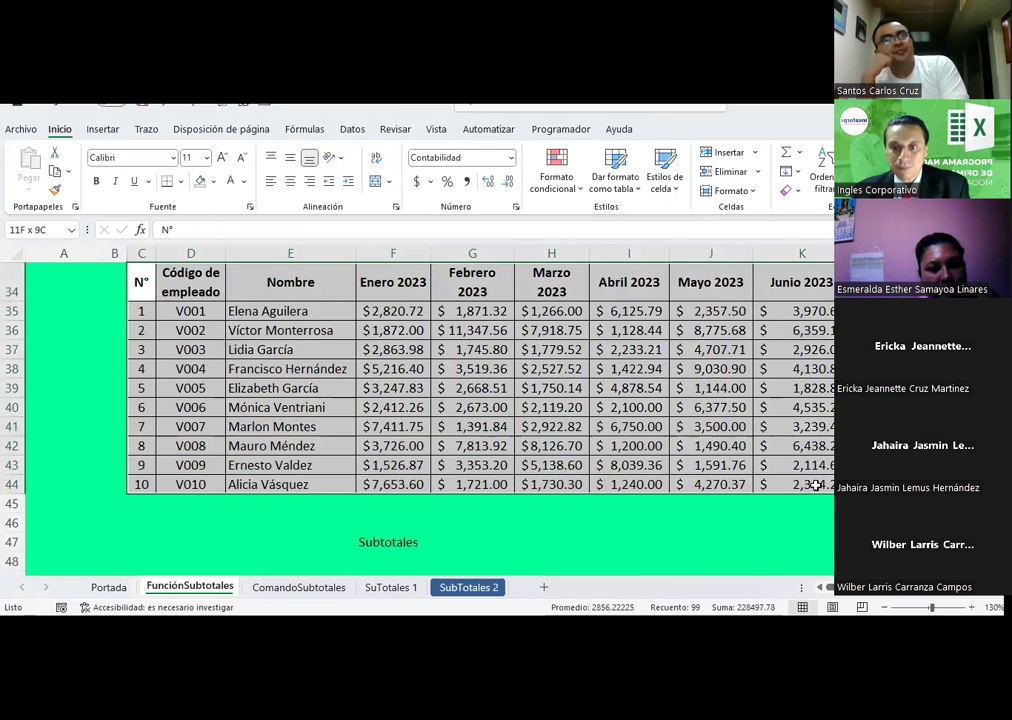
click(212, 185)
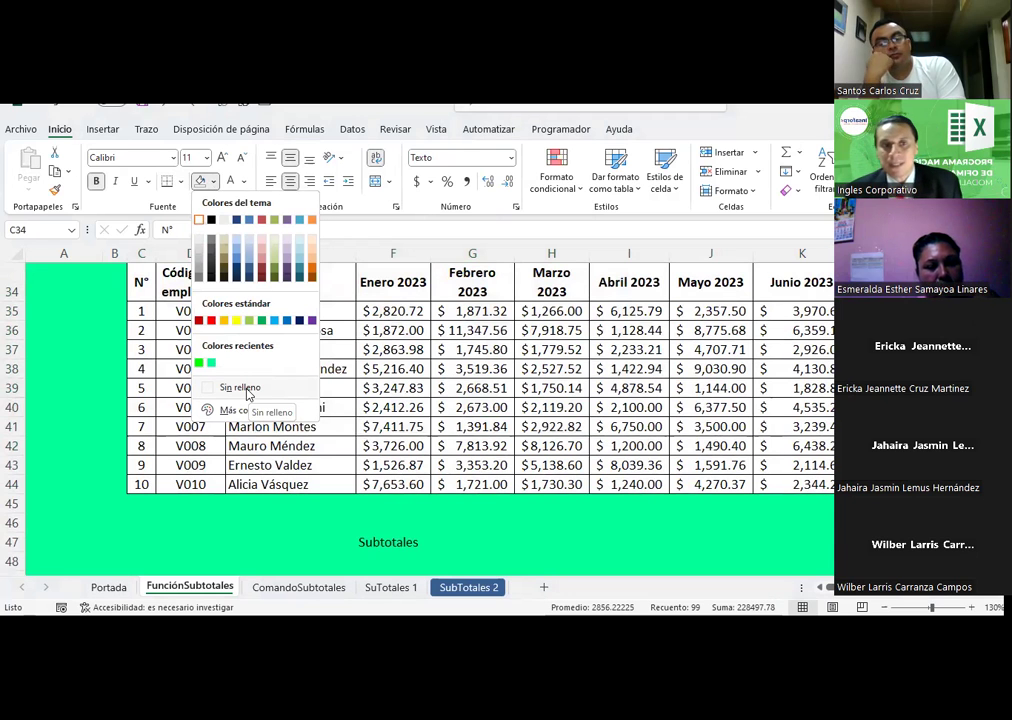
click(247, 388)
scroll(535, 386, up, 1)
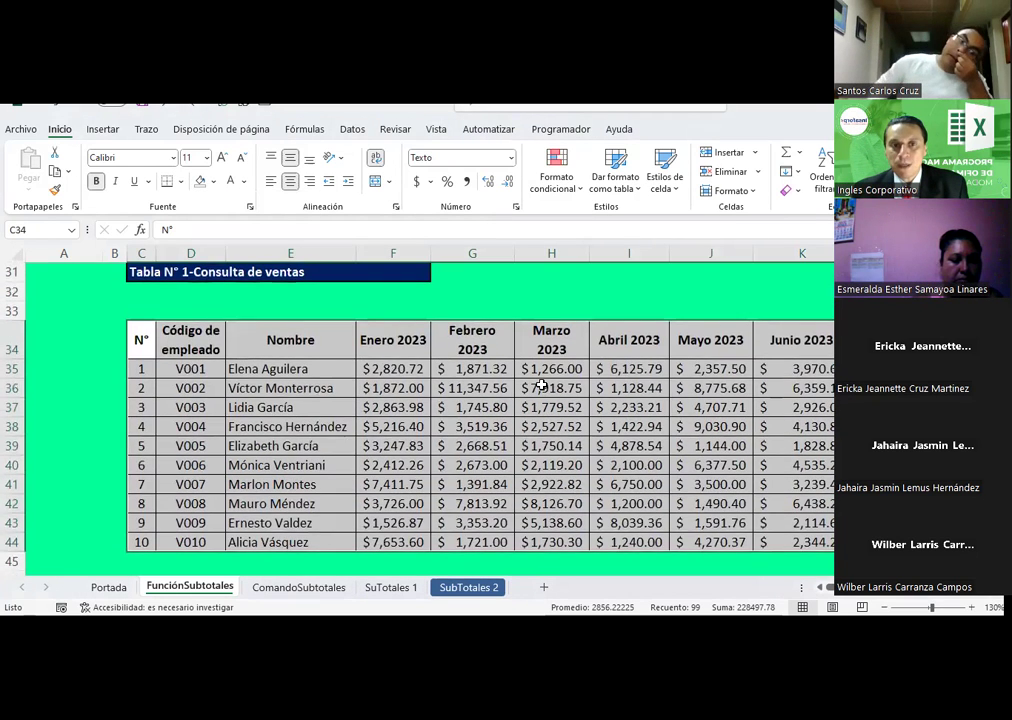
- Build Tabla3 from $C$34:$K$44 with headers and apply the dark blue Oscuro table style
click(104, 130)
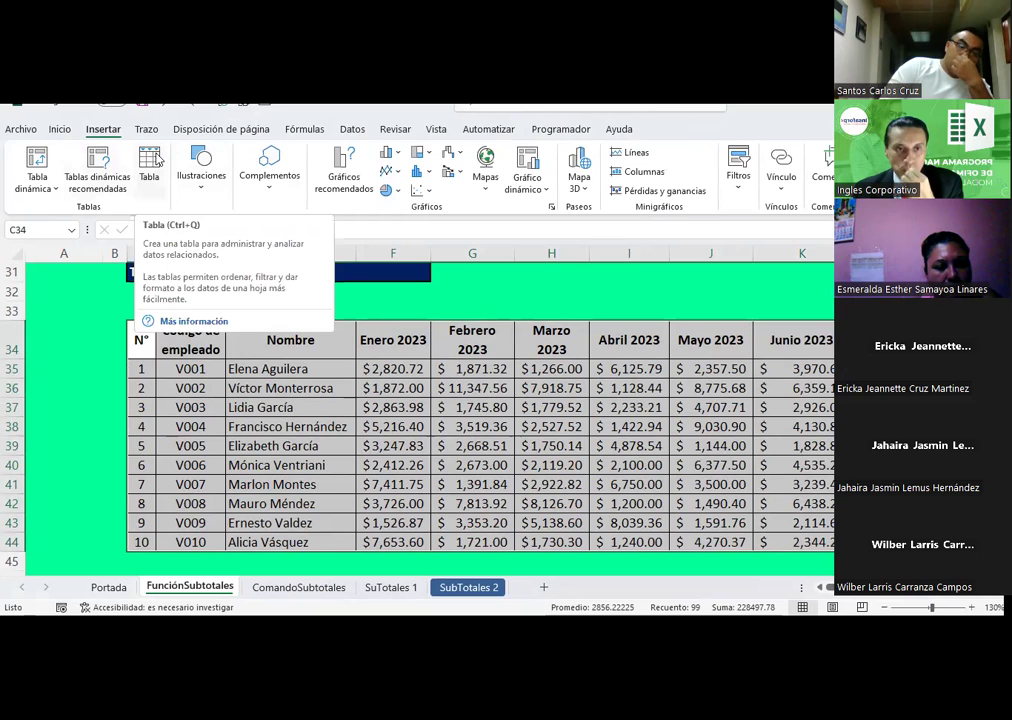
click(155, 162)
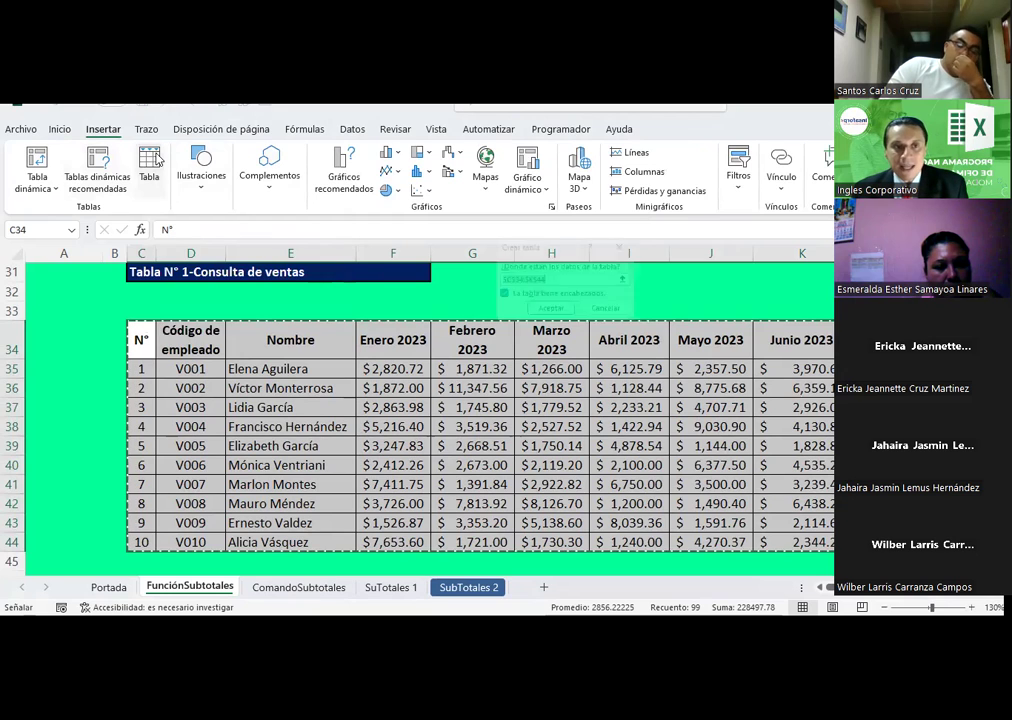
click(514, 278)
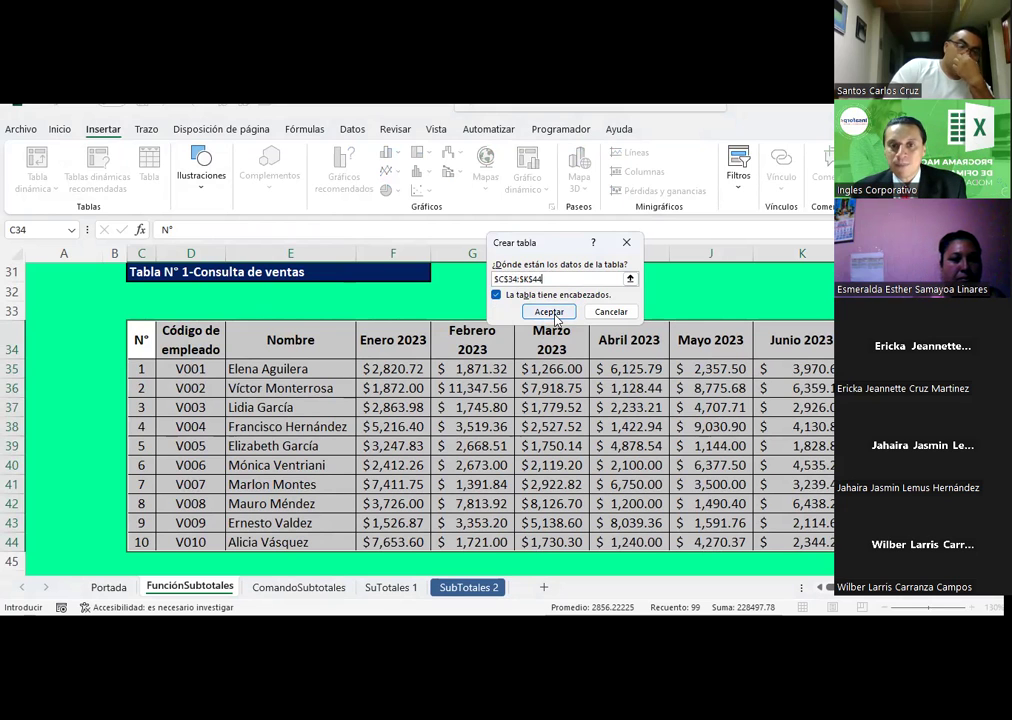
click(555, 315)
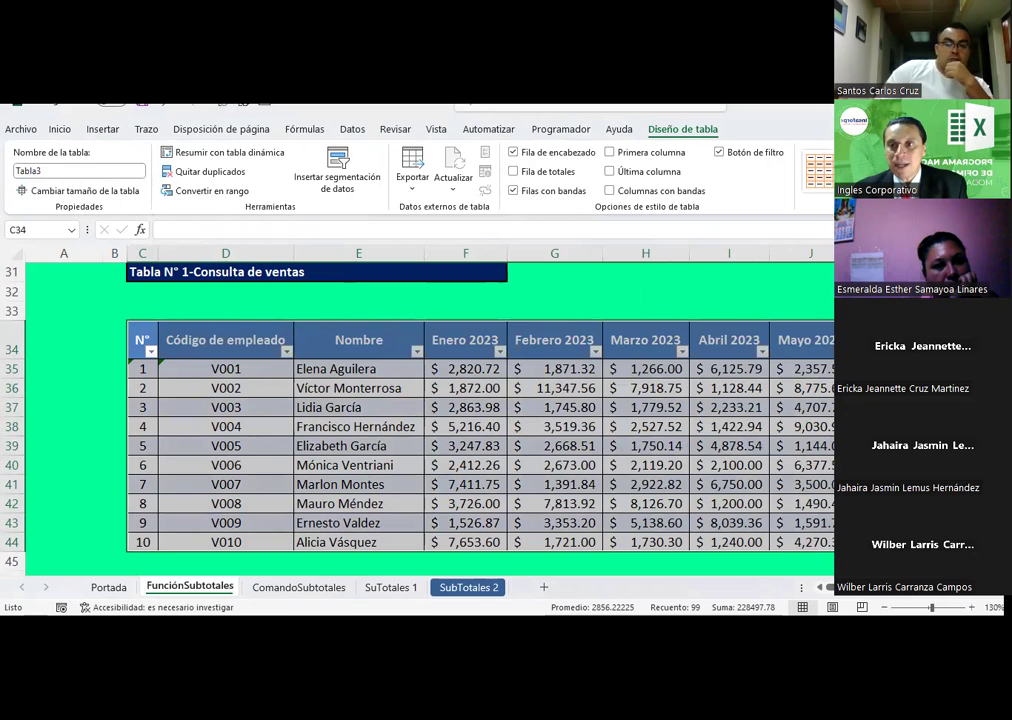
click(845, 180)
scroll(760, 330, down, 2)
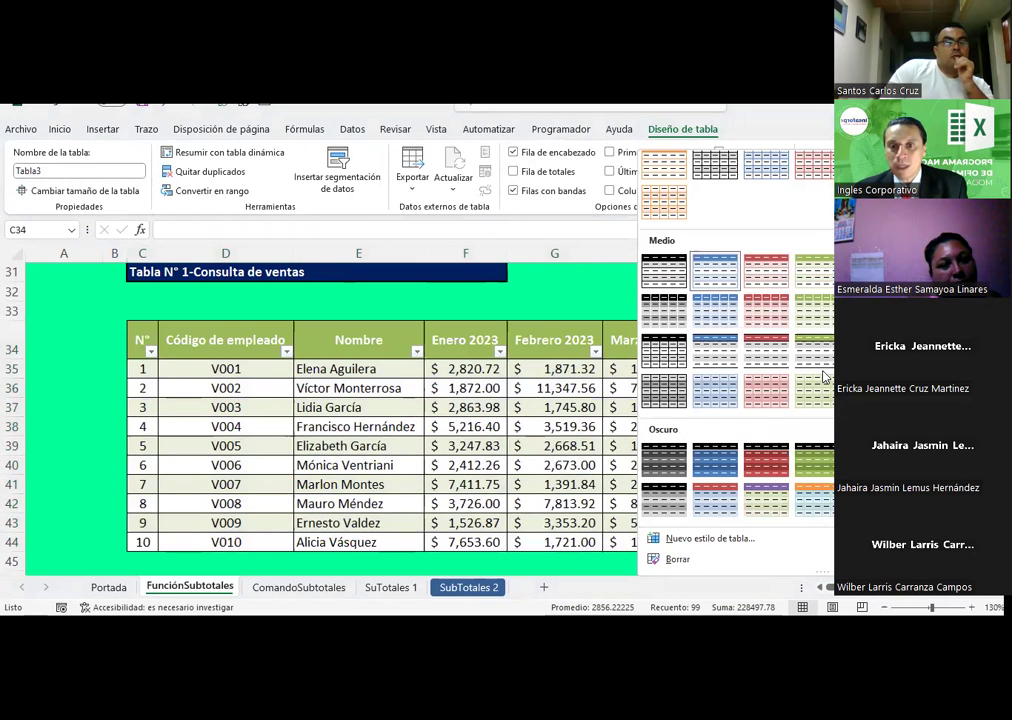
click(717, 461)
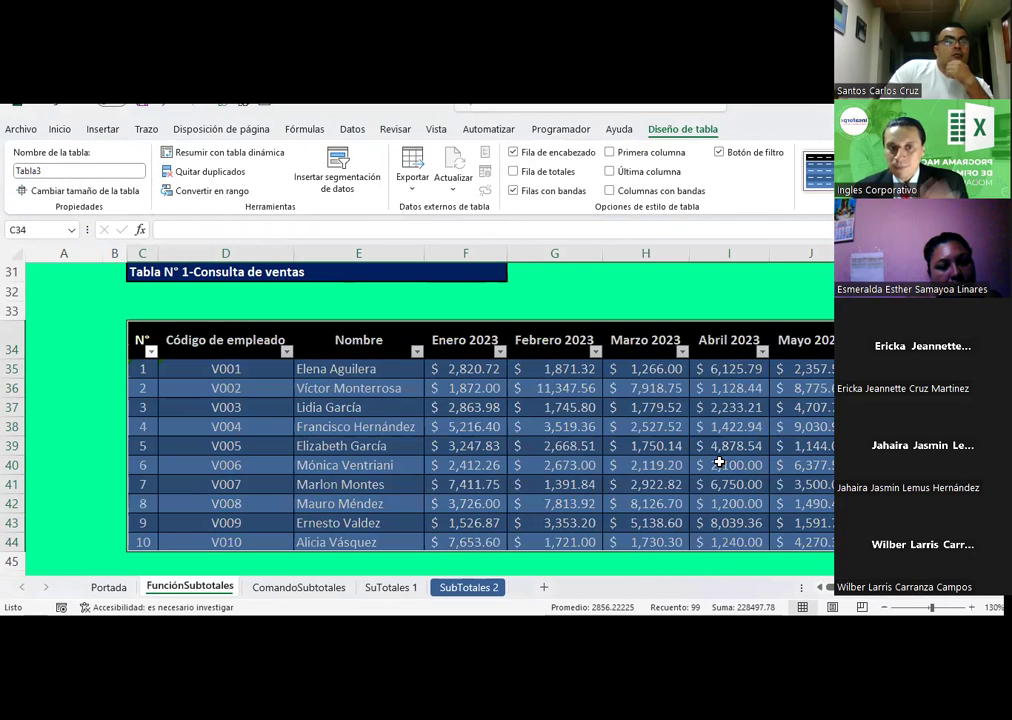
- Narrow column D in Tabla3 until the employee code header wraps onto two lines
drag(295, 257, 259, 254)
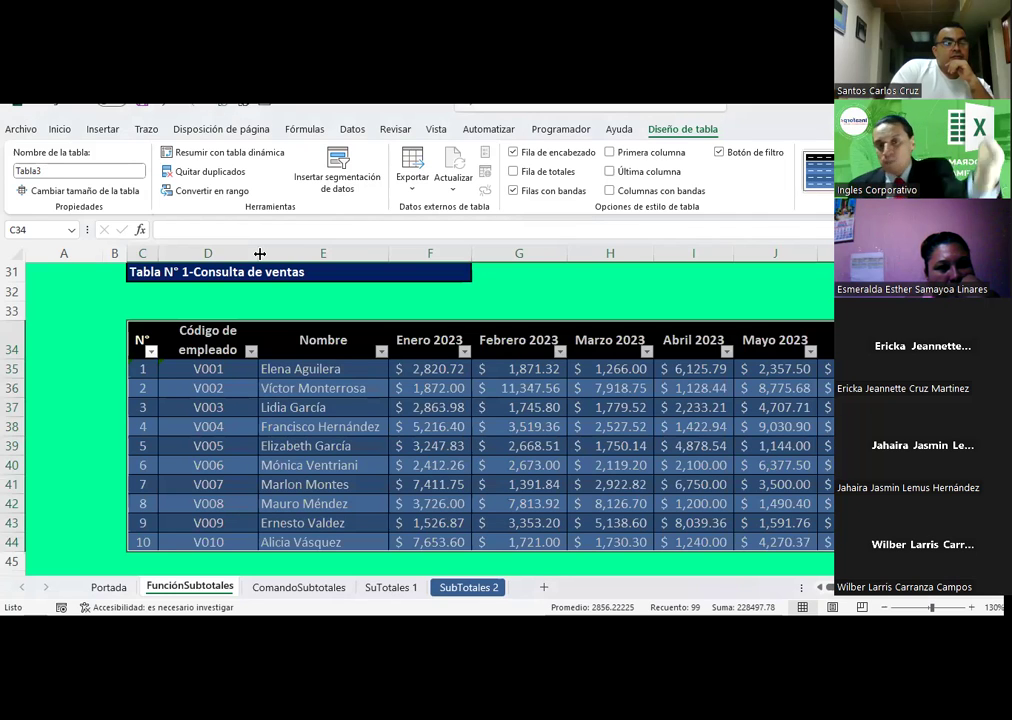
click(482, 444)
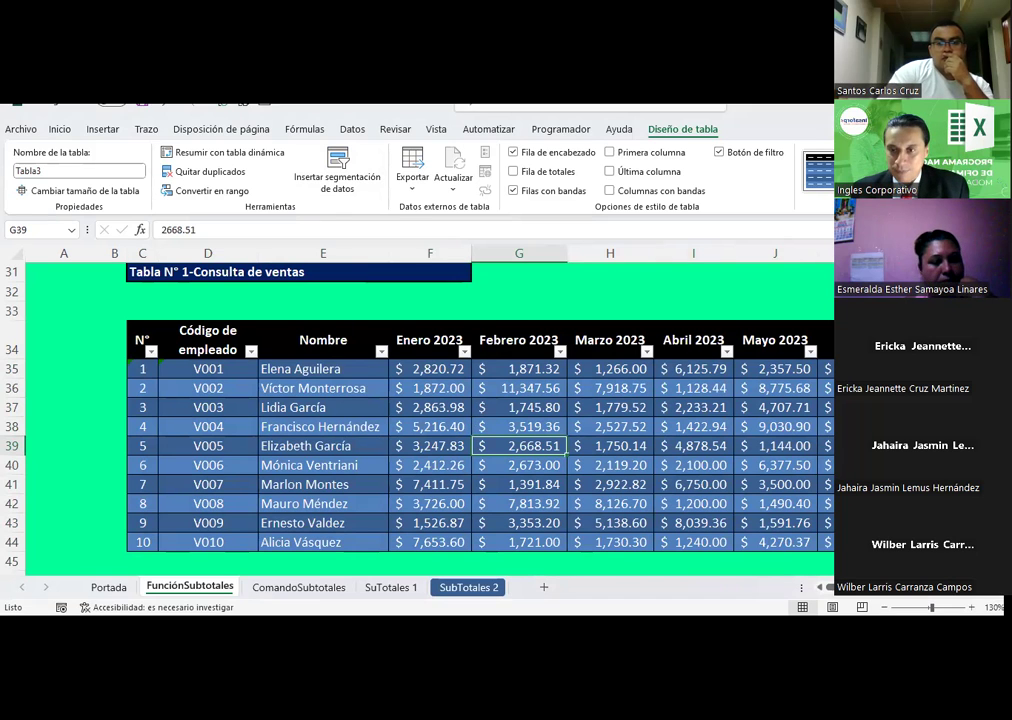
click(955, 340)
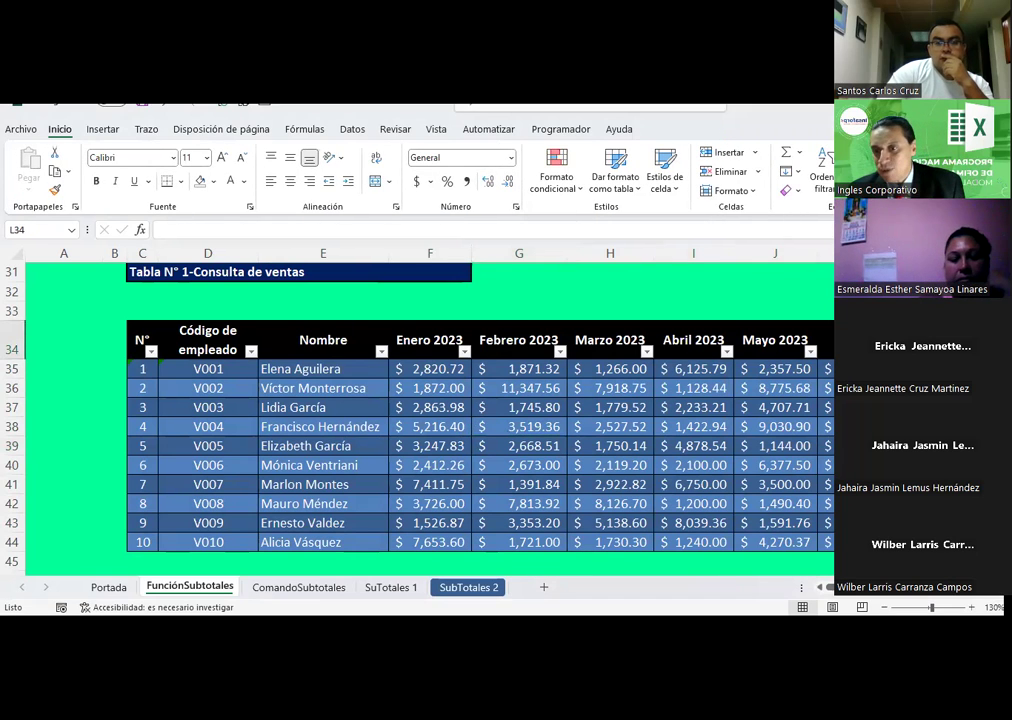
- Add a 'Total' header to the column beside Junio 2023
scroll(430, 440, right, 3)
scroll(400, 440, left, 1)
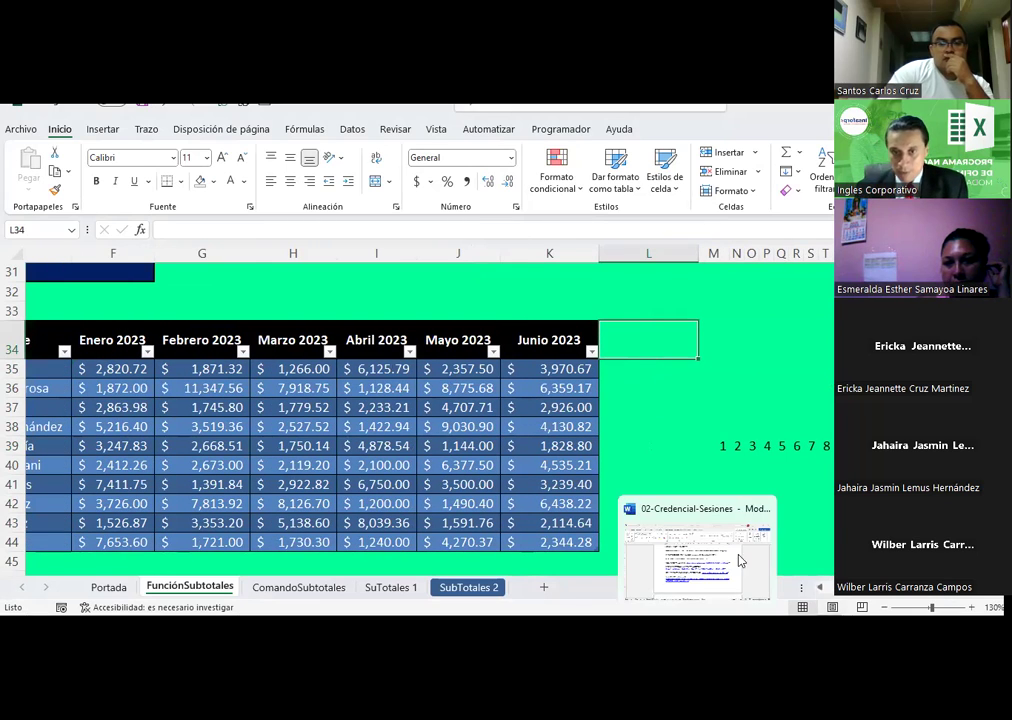
text(T)
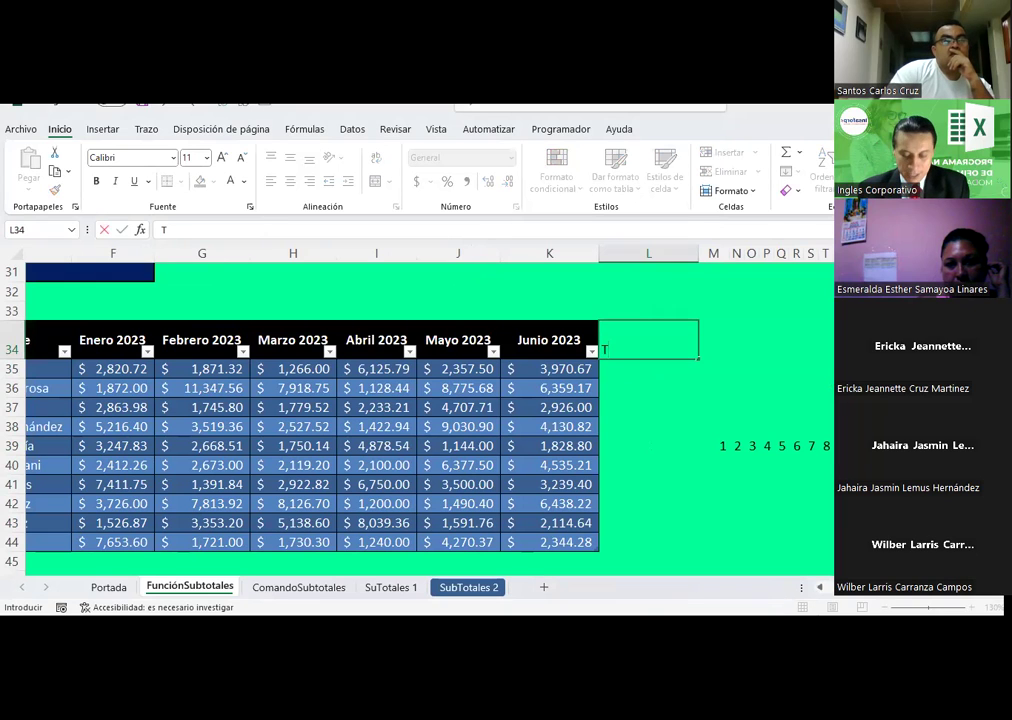
key(Return)
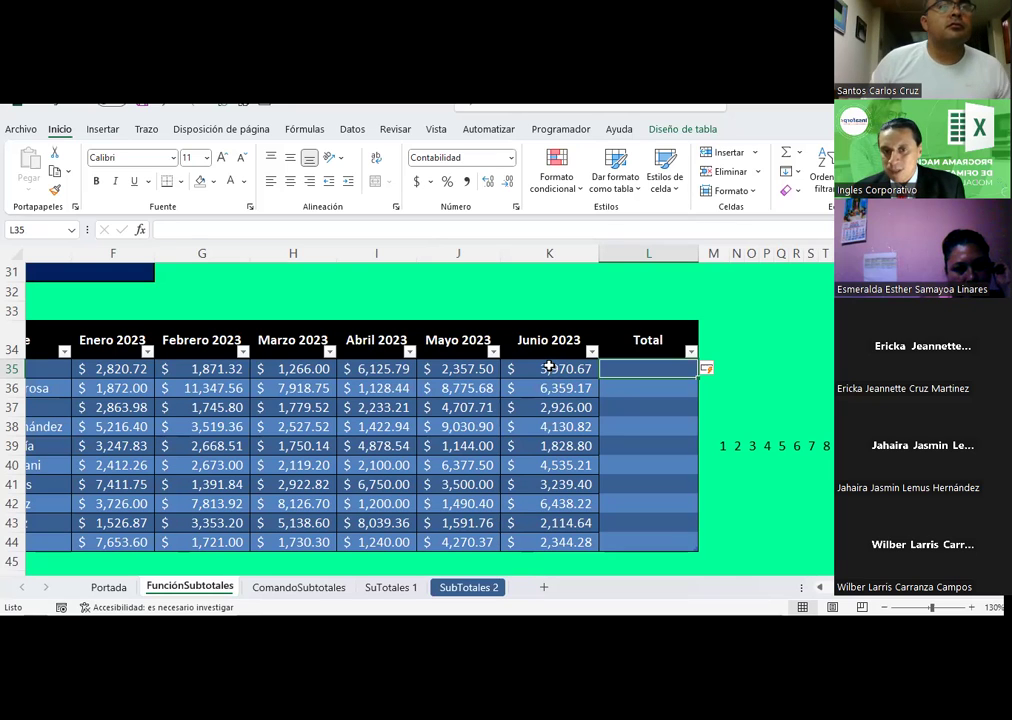
- Apply Todos los bordes to the ten empty Total cells L35:L44
click(549, 368)
click(552, 426)
mouse_move(642, 366)
mouse_down()
mouse_move(651, 553)
mouse_move(649, 544)
mouse_up()
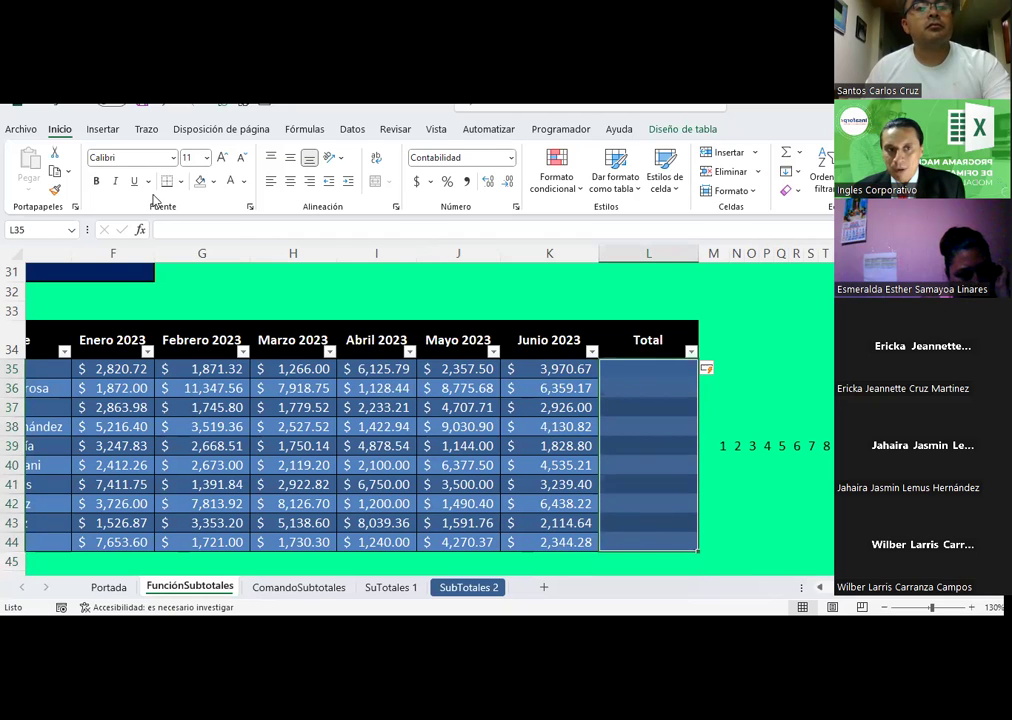
click(180, 181)
click(188, 323)
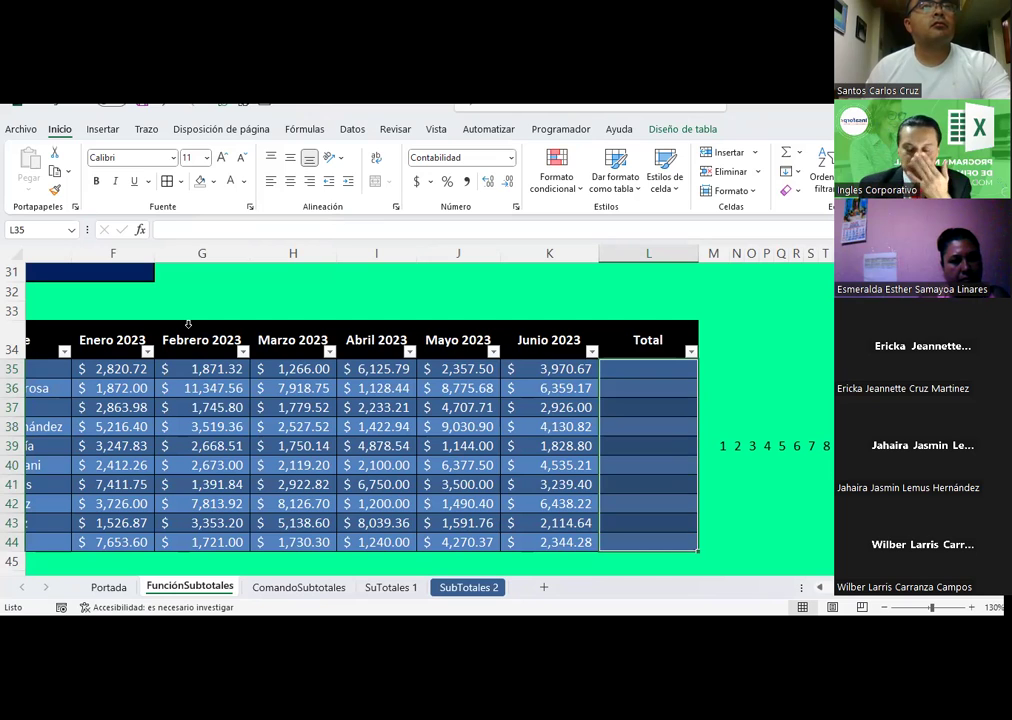
click(583, 368)
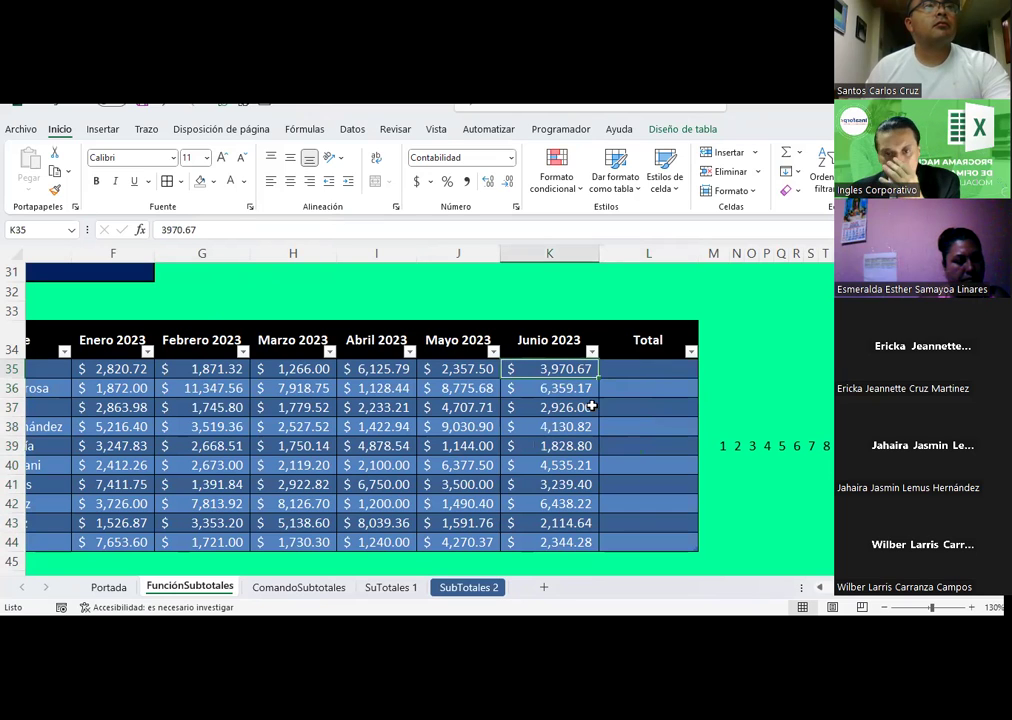
click(661, 372)
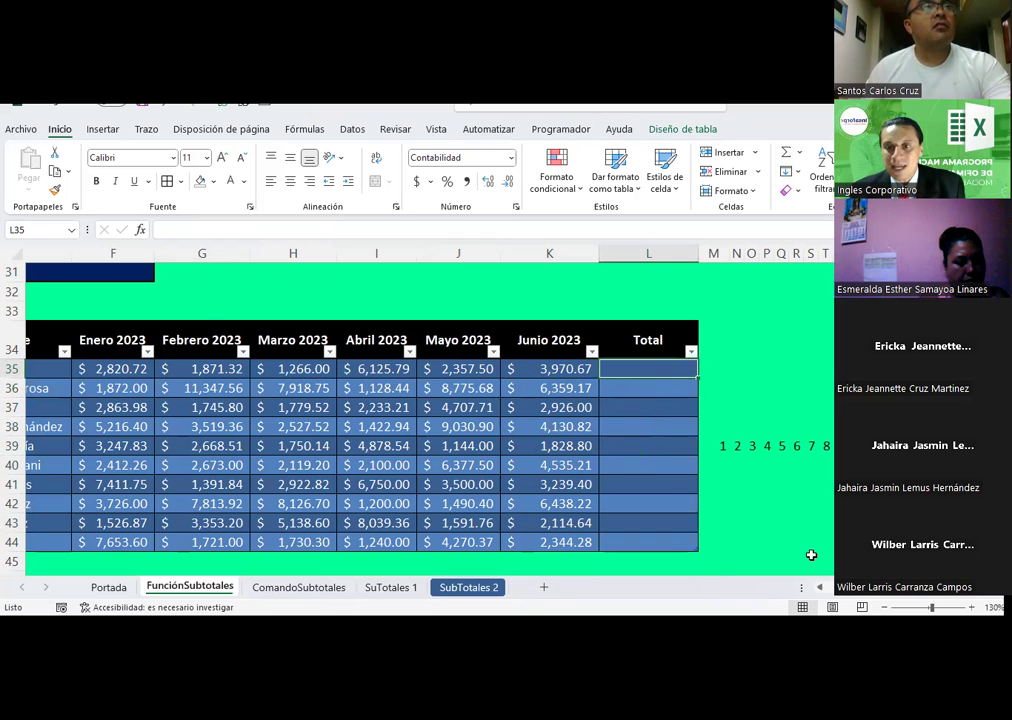
- Scroll back and review the Enero through Junio 2023 month headers
drag(875, 597, 853, 597)
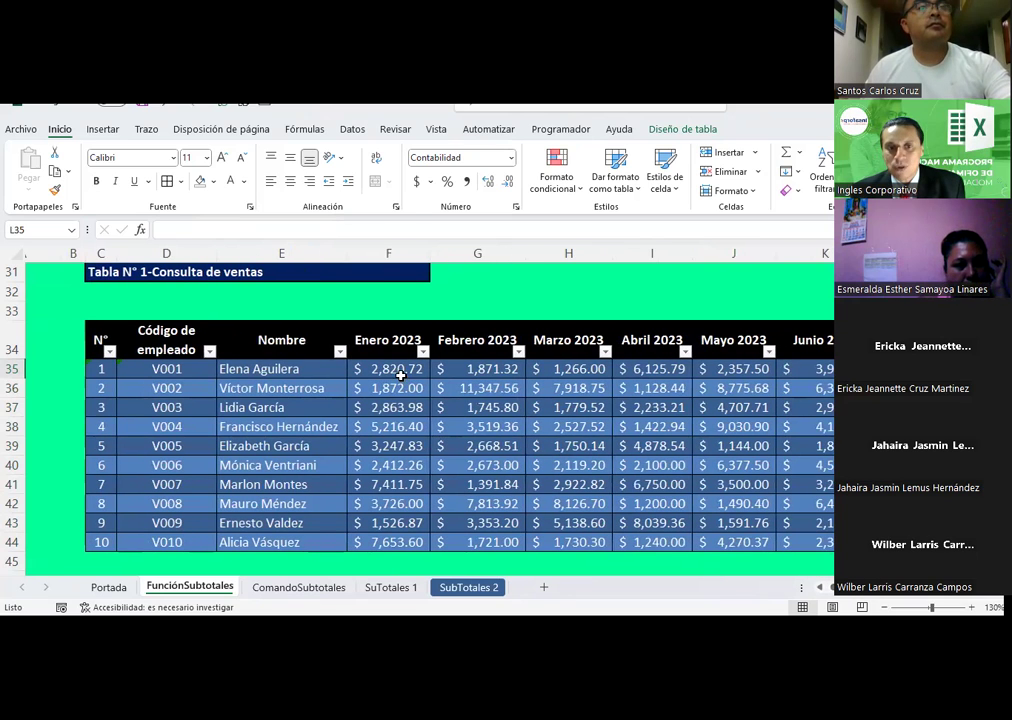
drag(400, 370, 675, 403)
click(900, 368)
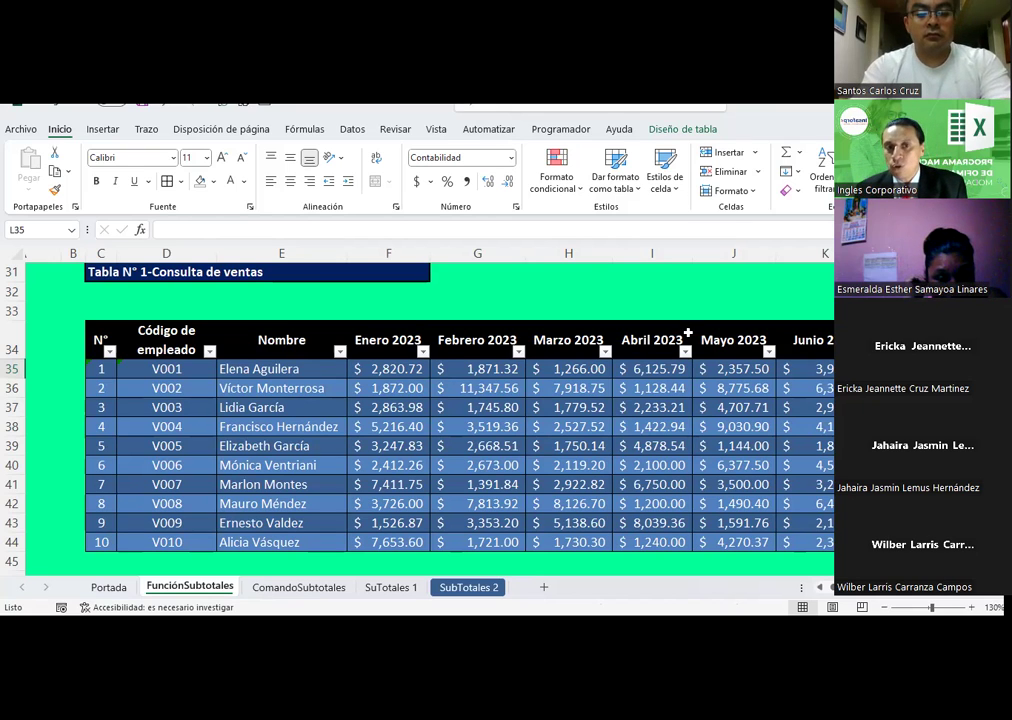
click(400, 340)
click(460, 340)
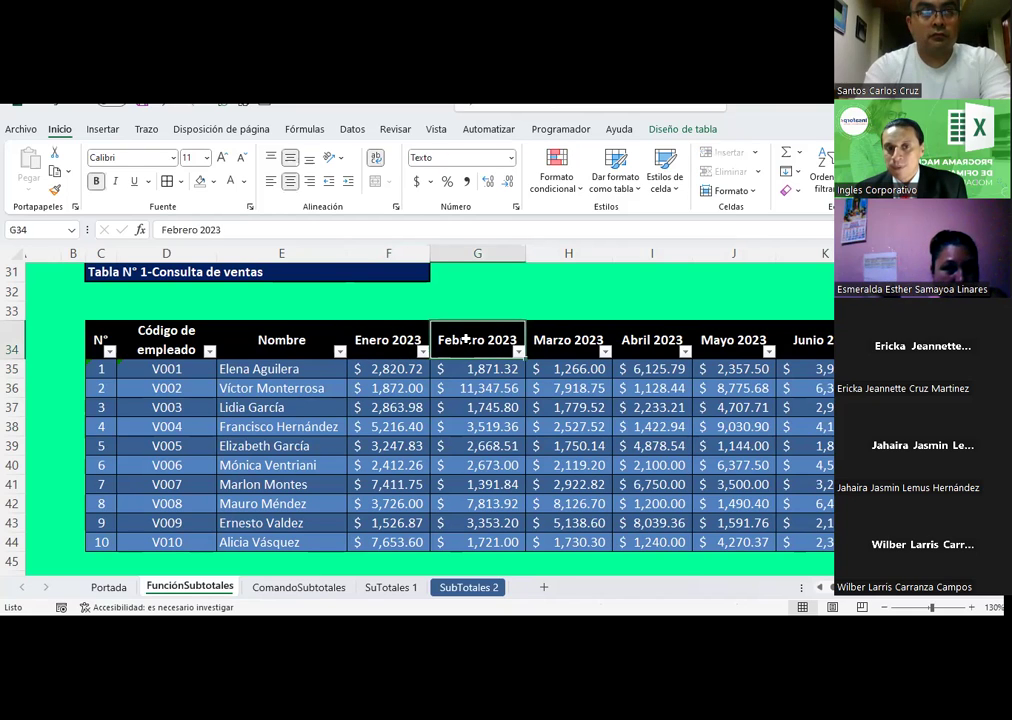
click(381, 340)
click(500, 342)
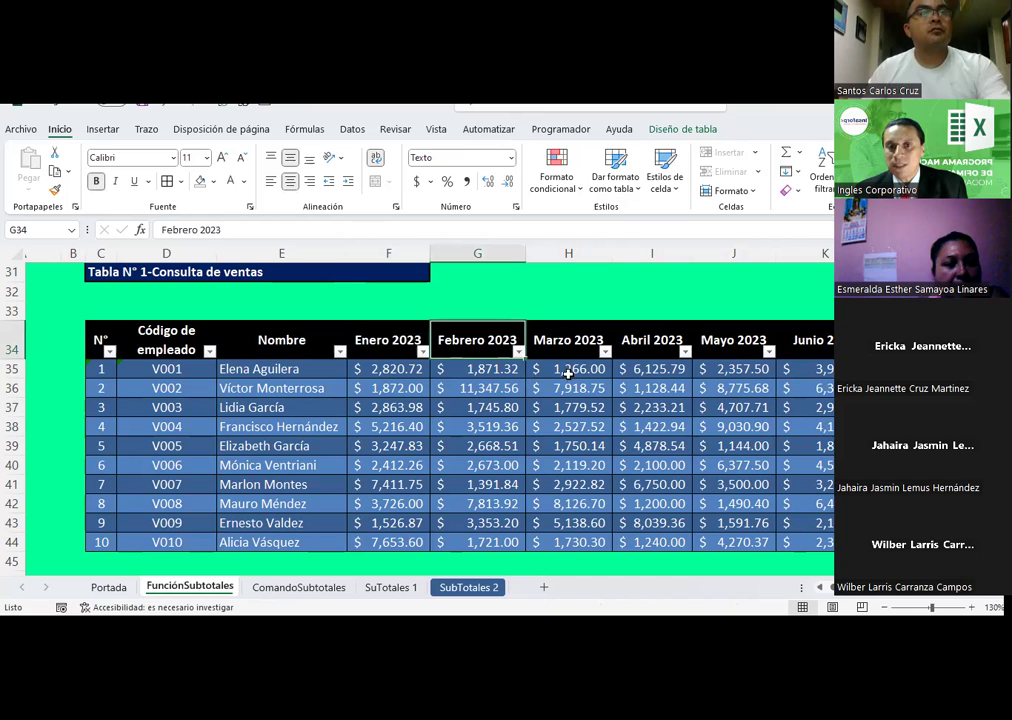
click(631, 343)
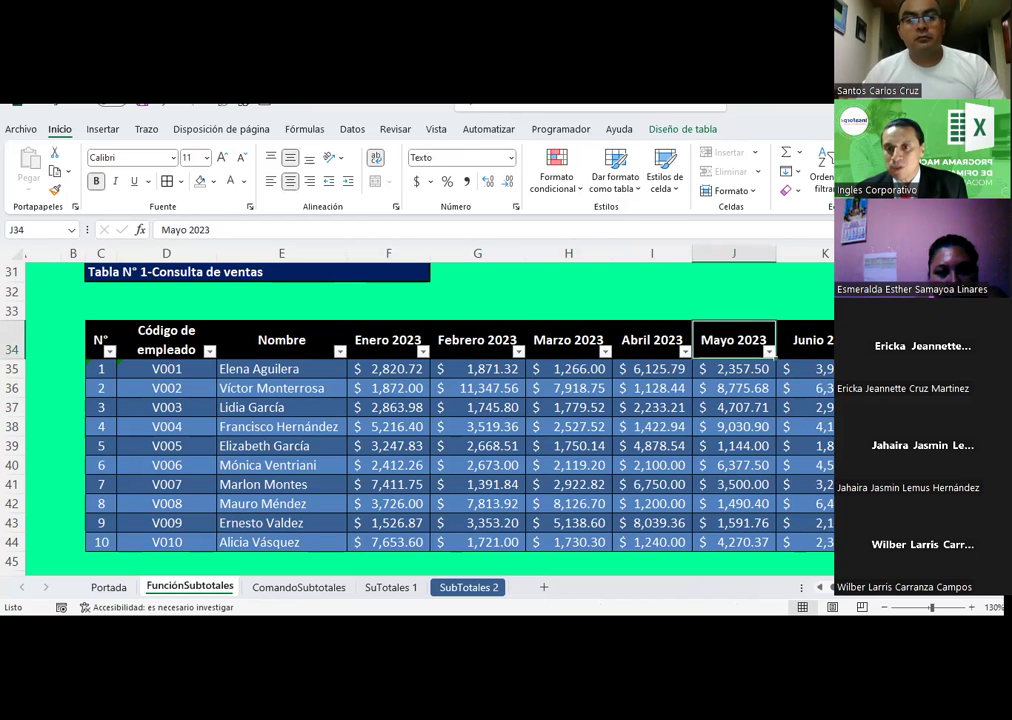
click(828, 341)
click(736, 331)
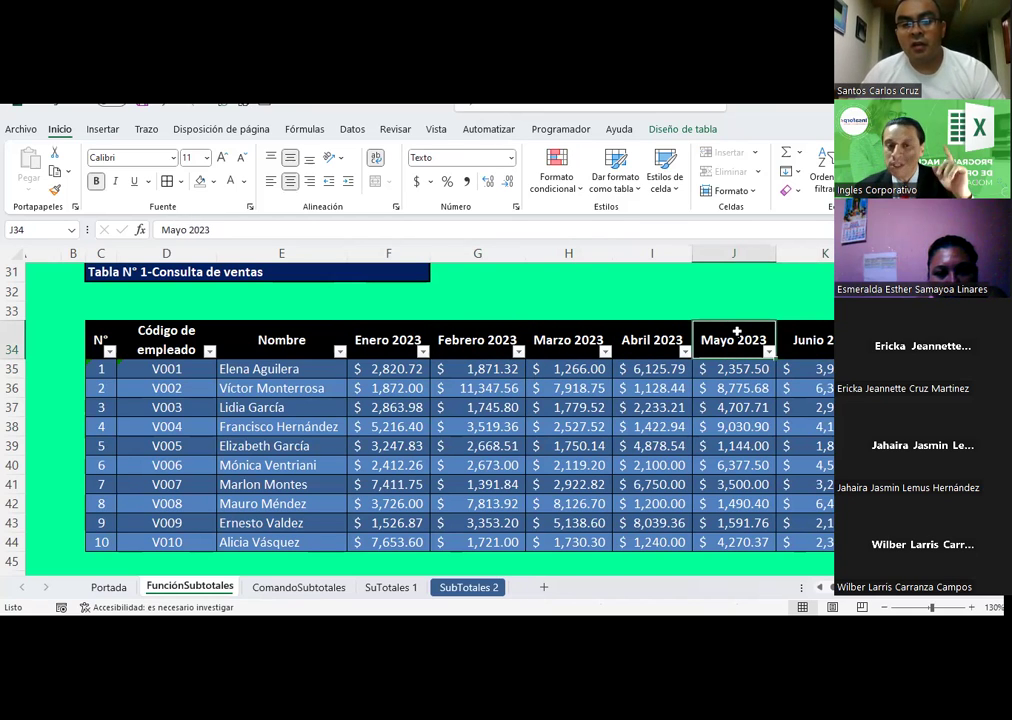
click(390, 338)
click(477, 340)
click(568, 340)
click(650, 340)
click(737, 340)
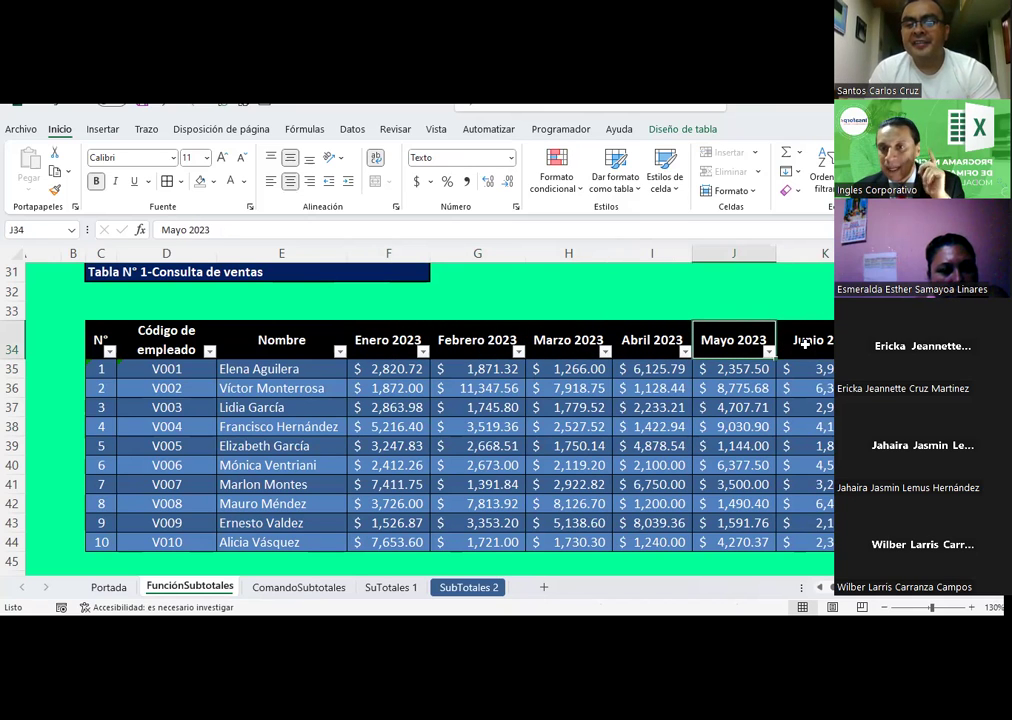
click(805, 343)
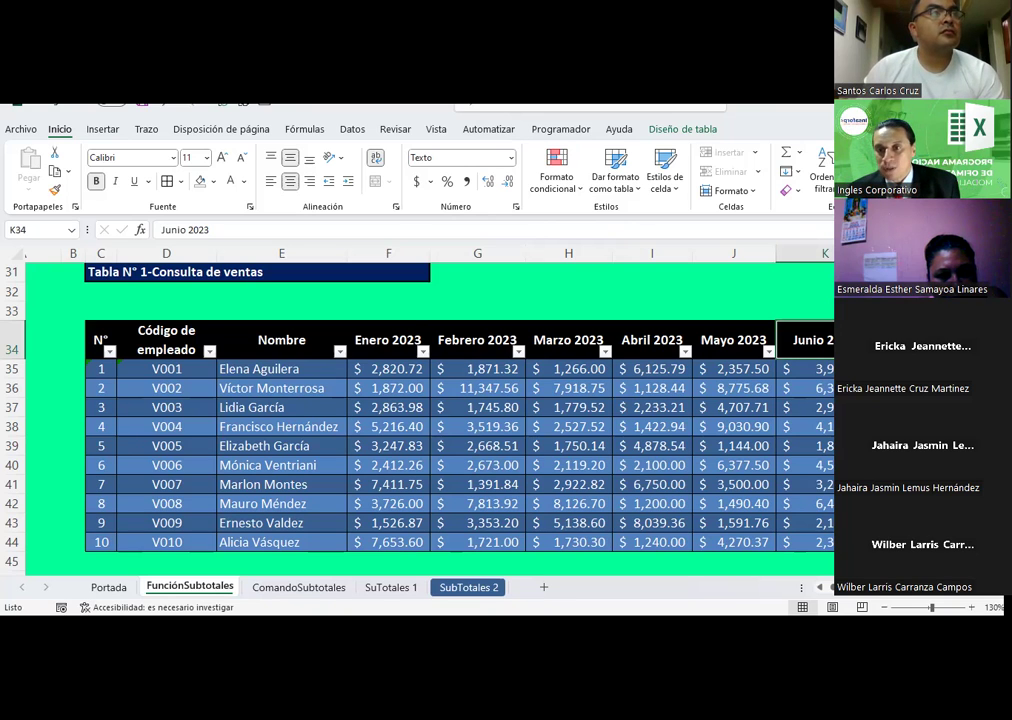
- In L35, start a formula with = referencing the first employee's Enero 2023 sales
click(880, 368)
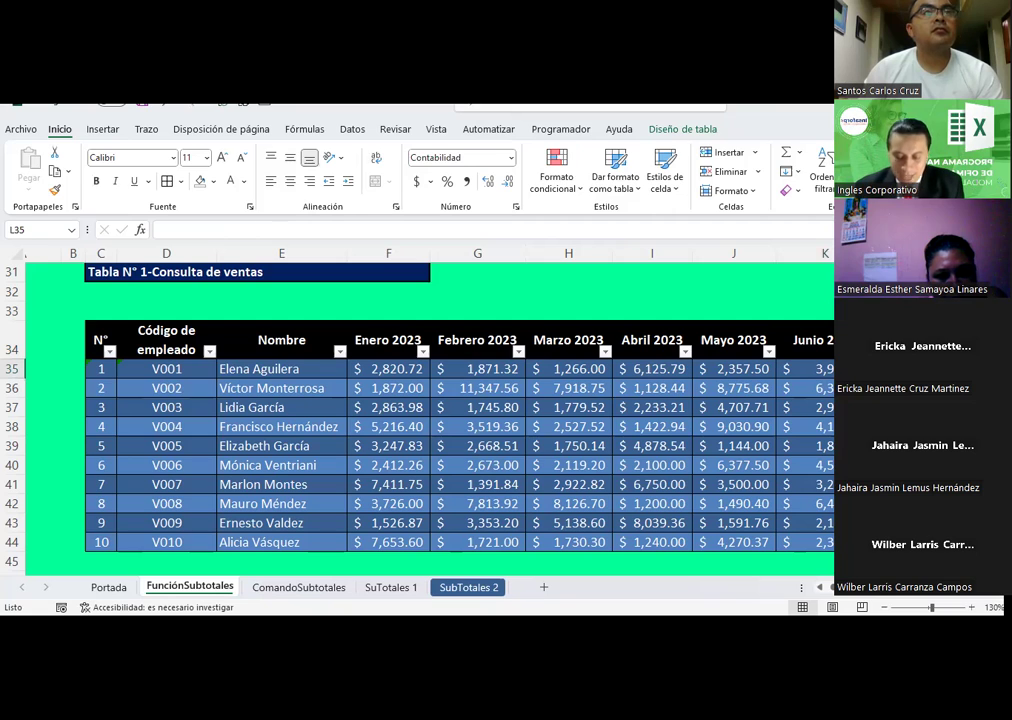
text(=)
click(400, 366)
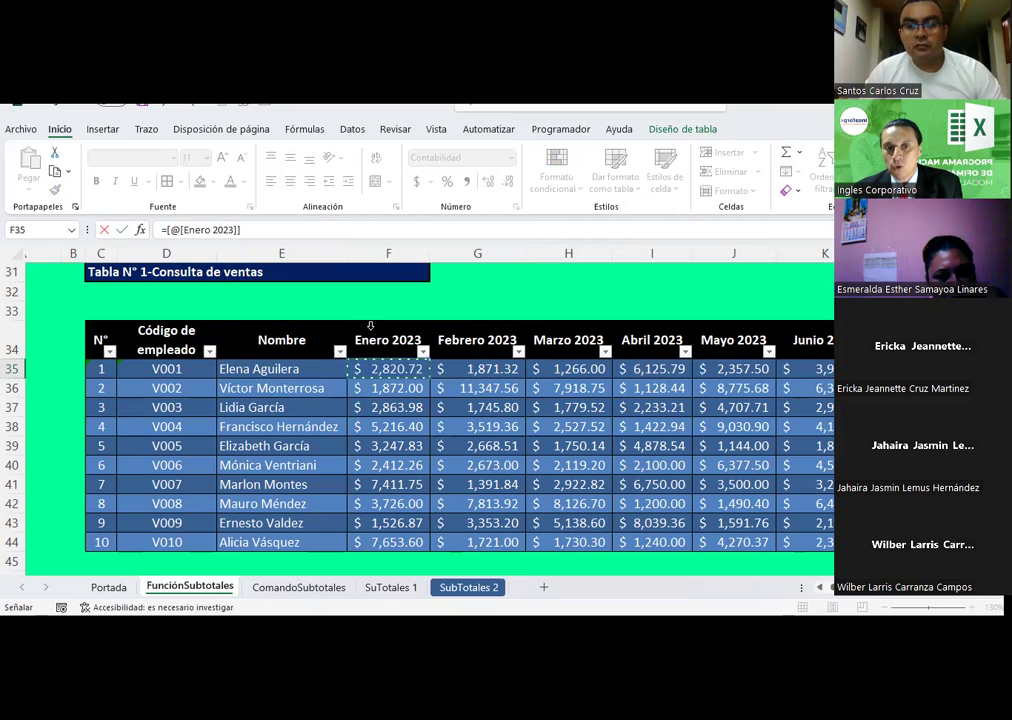
- Add the Febrero 2023 sales to the Total formula, fixing a mistaken header reference
click(262, 229)
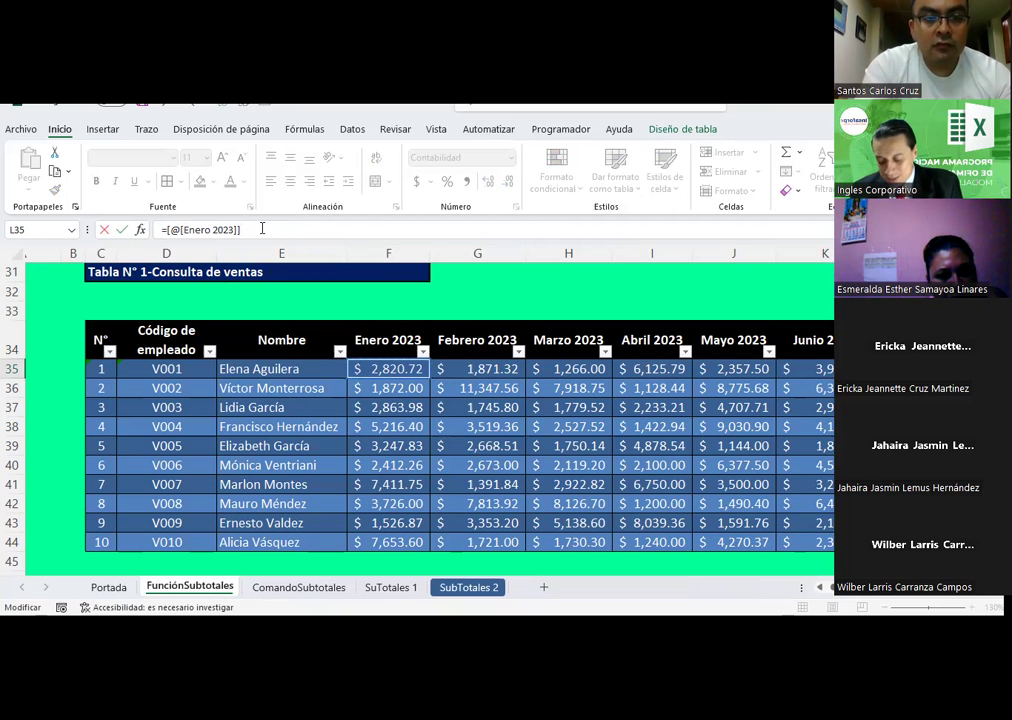
text(+)
click(468, 340)
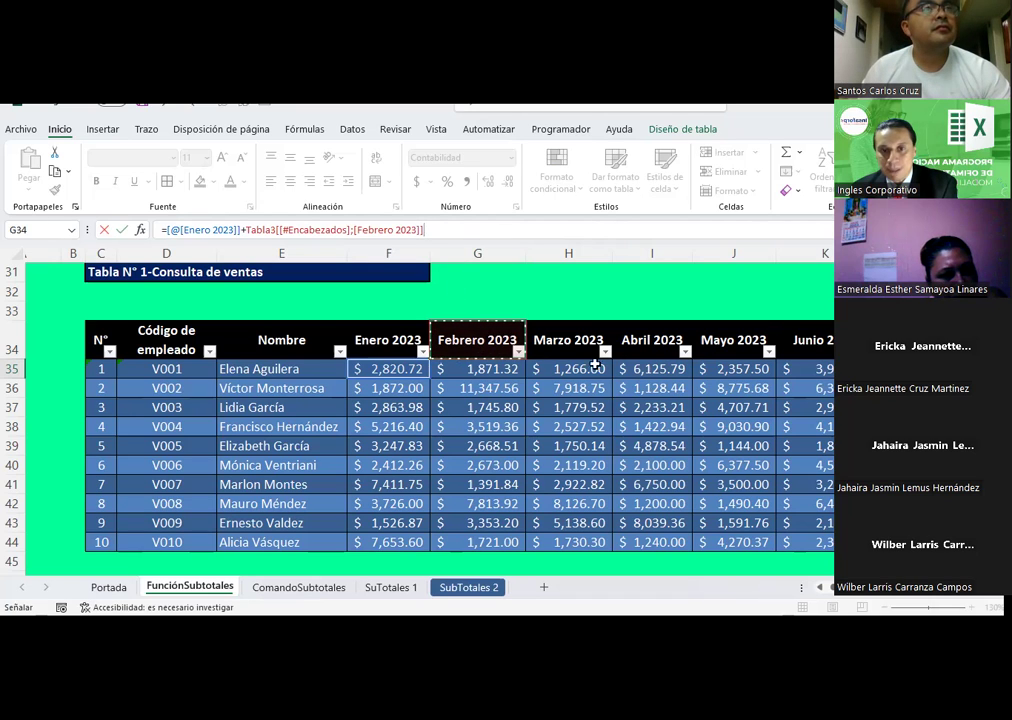
key(BackSpace)
key(BackSpace)
key(BackSpace)
key(BackSpace)
key(BackSpace)
key(BackSpace)
key(BackSpace)
key(BackSpace)
key(BackSpace)
key(BackSpace)
key(BackSpace)
key(BackSpace)
key(BackSpace)
key(BackSpace)
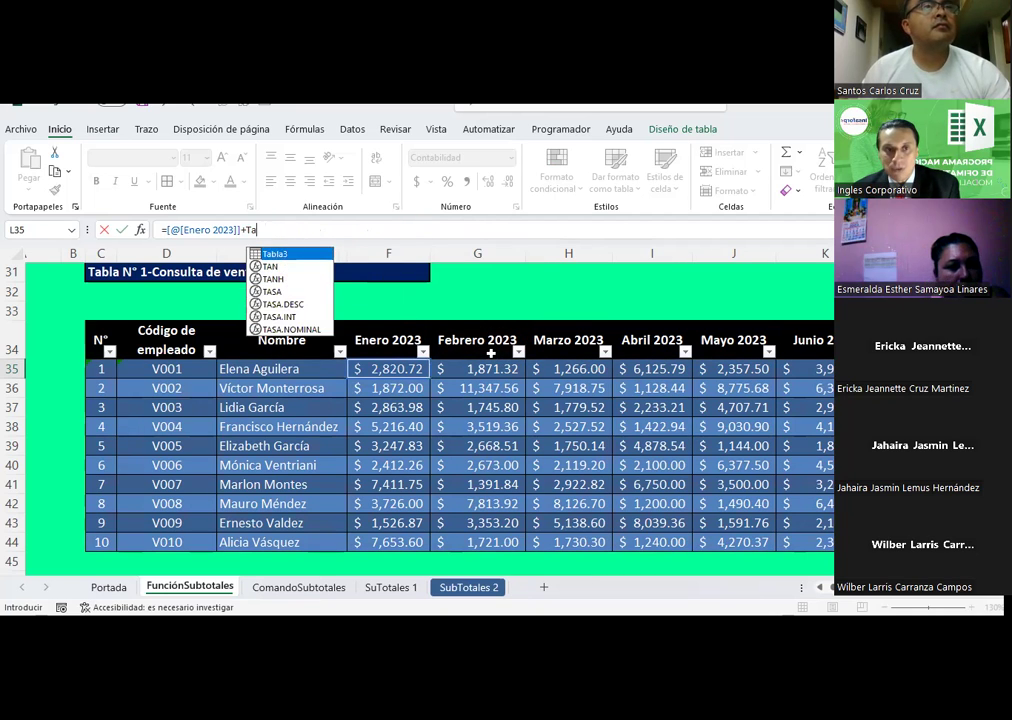
key(BackSpace)
key(BackSpace)
click(501, 369)
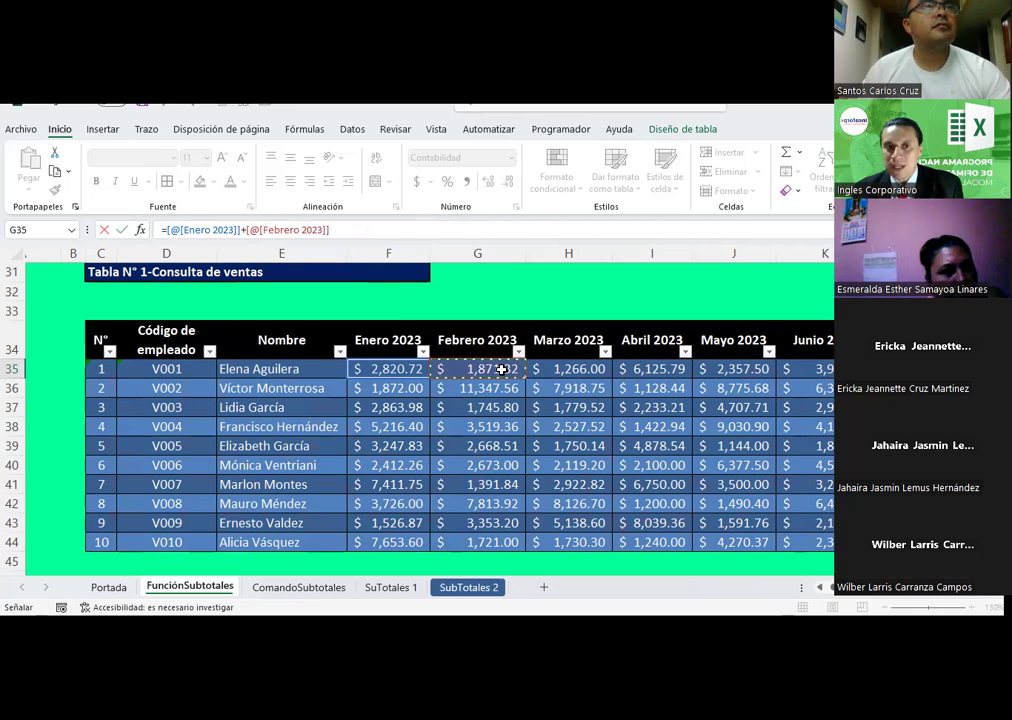
- Add Marzo, Abril, Mayo and Junio 2023 sales and enter the Total formula
text(+)
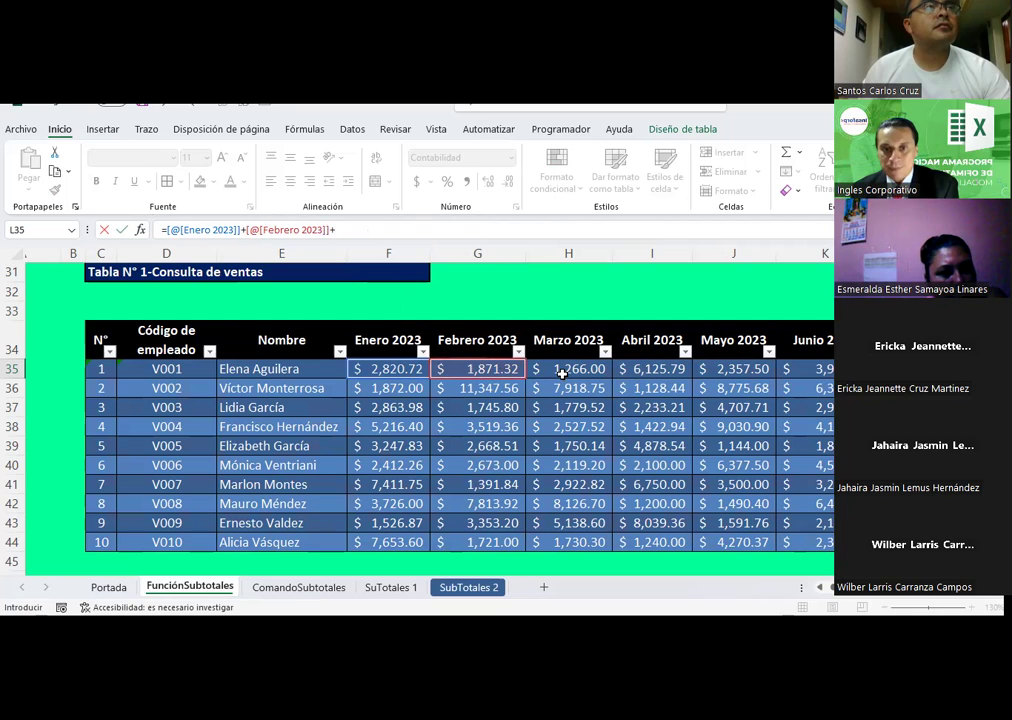
click(562, 370)
text(+)
click(650, 369)
text(+)
click(706, 369)
text(+)
click(822, 369)
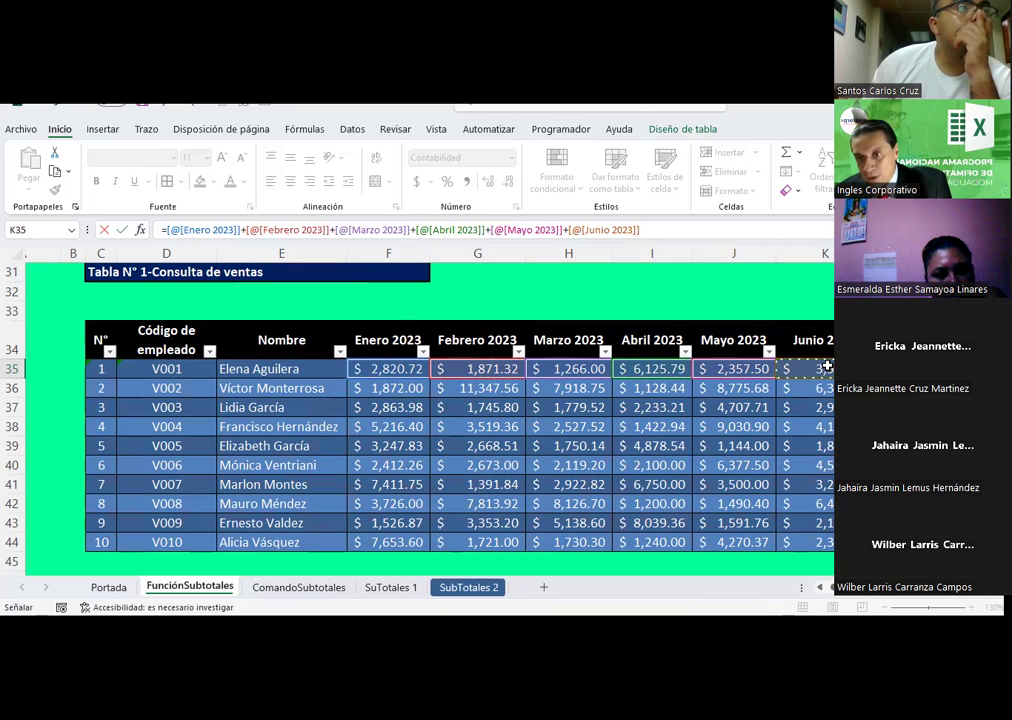
key(Return)
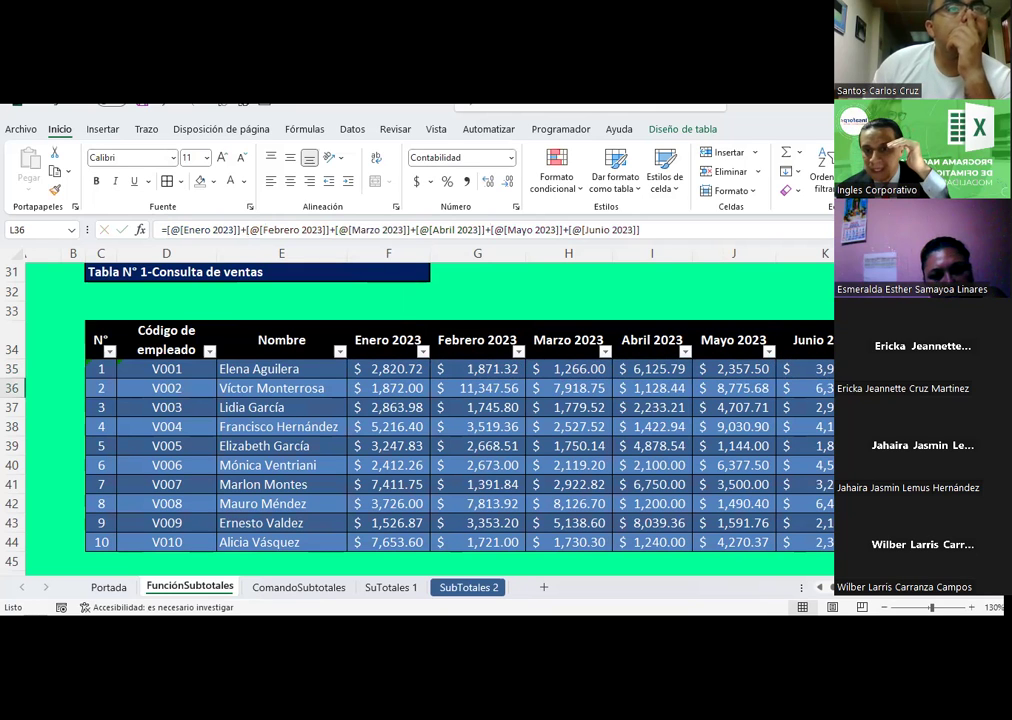
scroll(696, 446, right, 3)
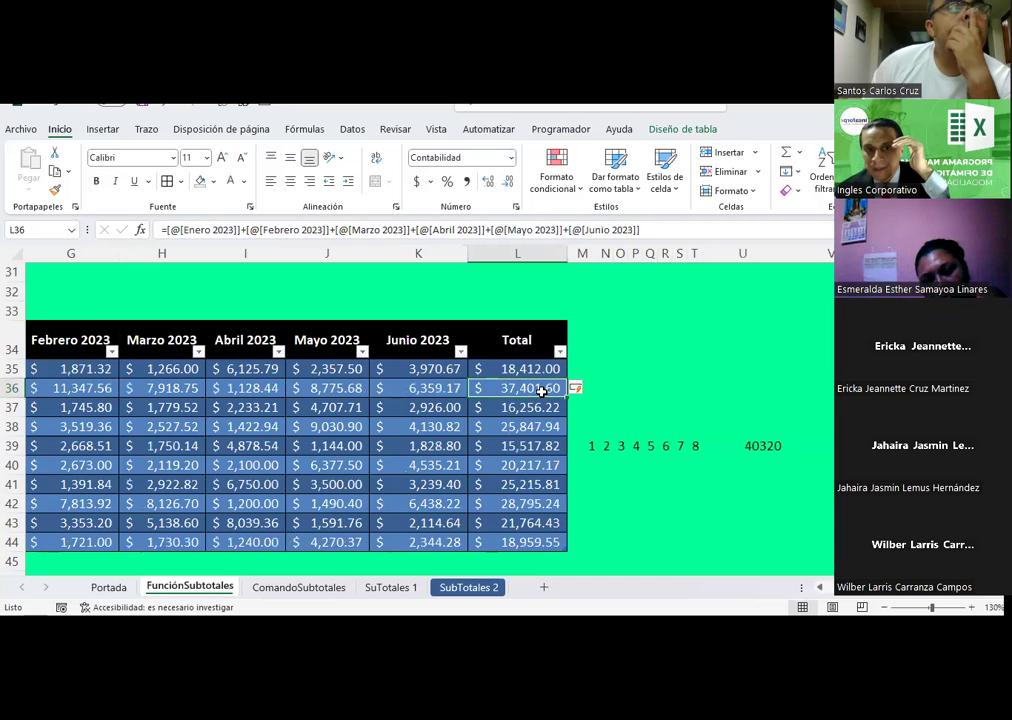
drag(540, 392, 521, 536)
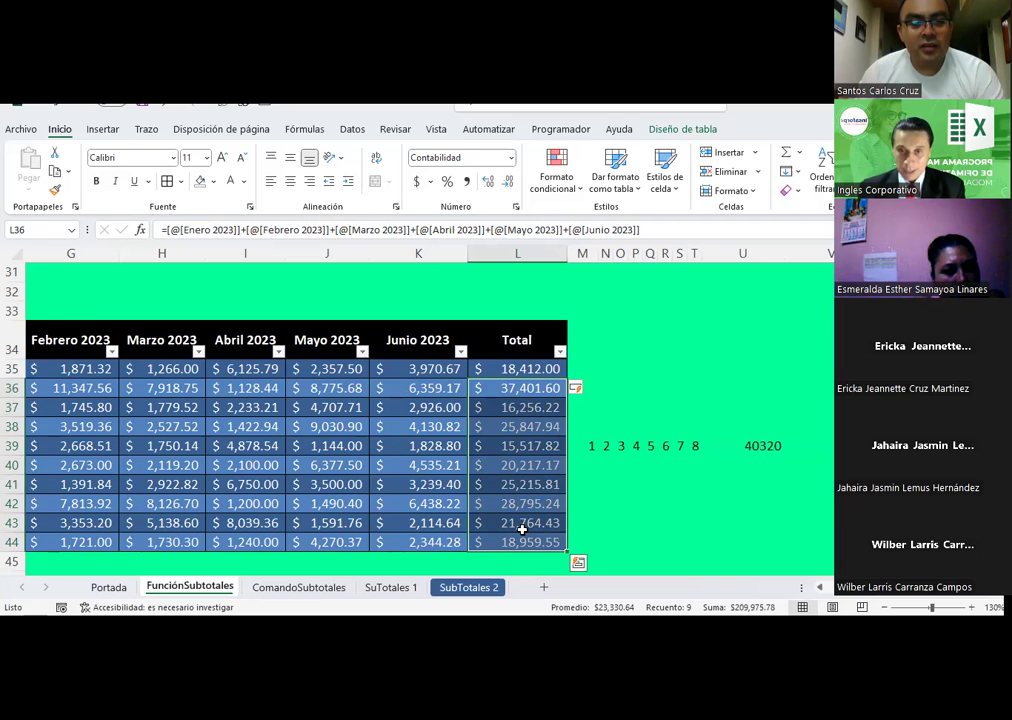
click(536, 368)
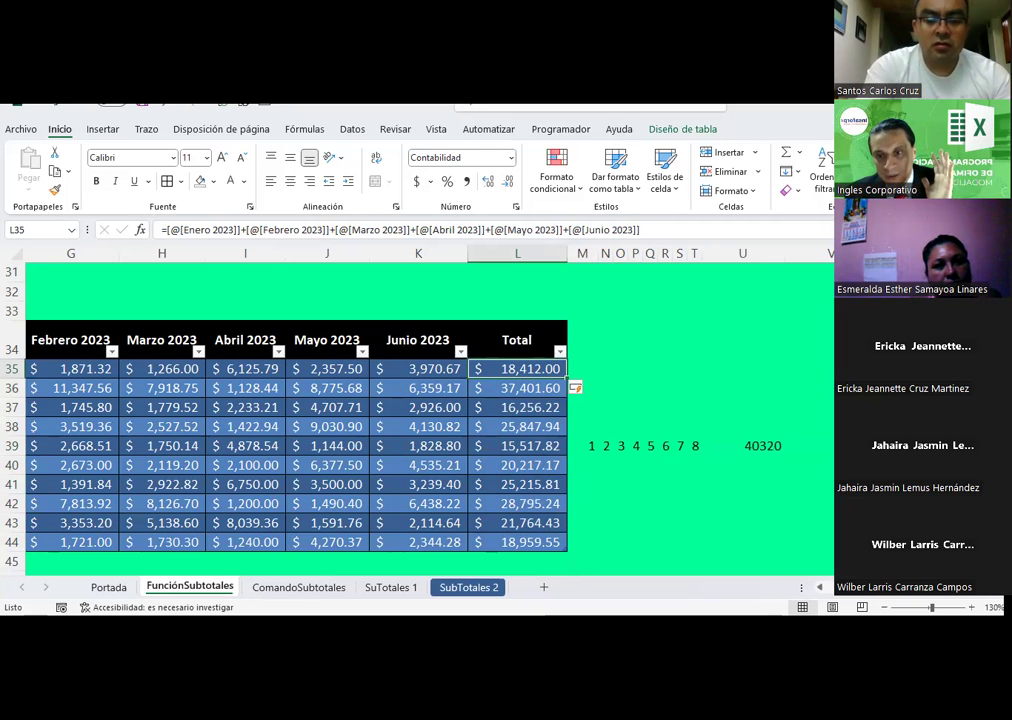
scroll(831, 590, left, 3)
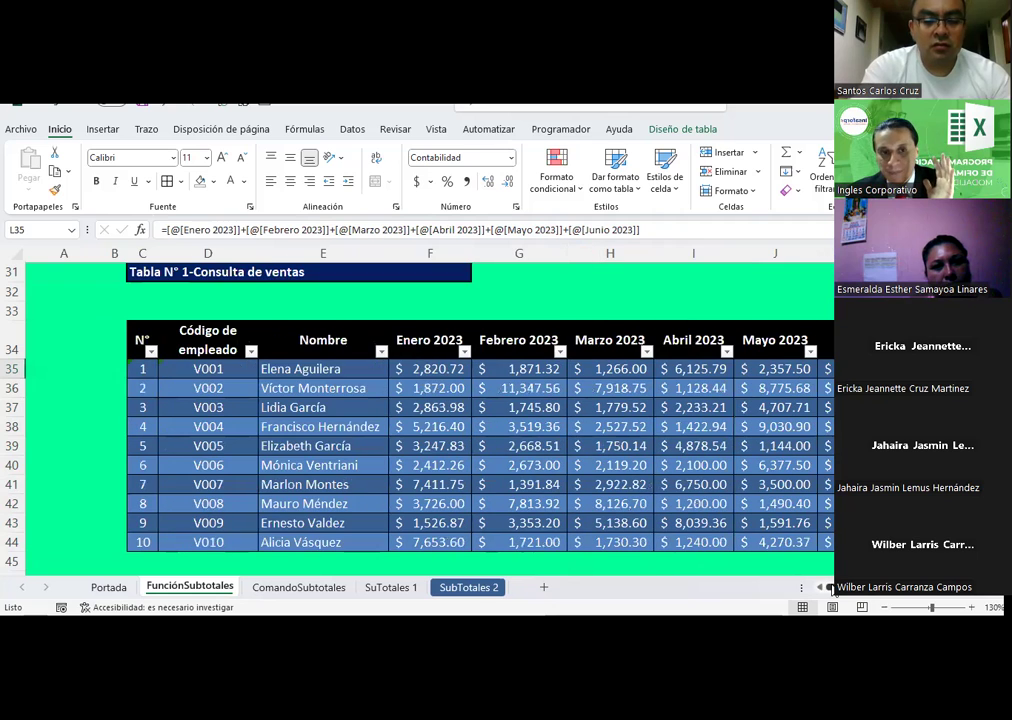
click(432, 368)
click(520, 368)
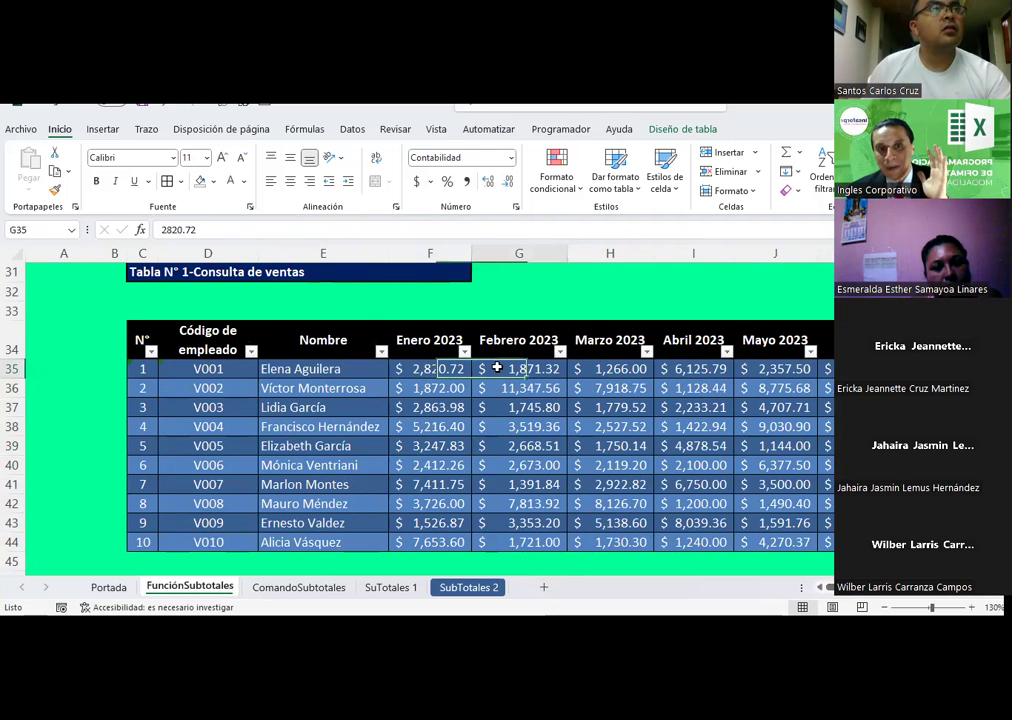
scroll(831, 590, right, 3)
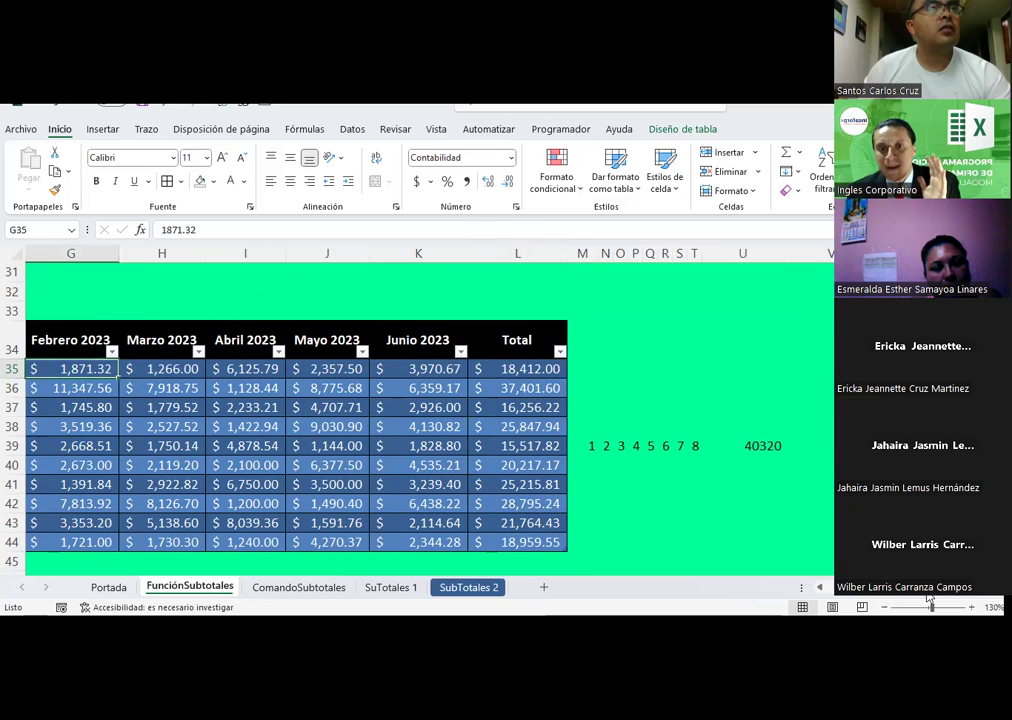
click(553, 368)
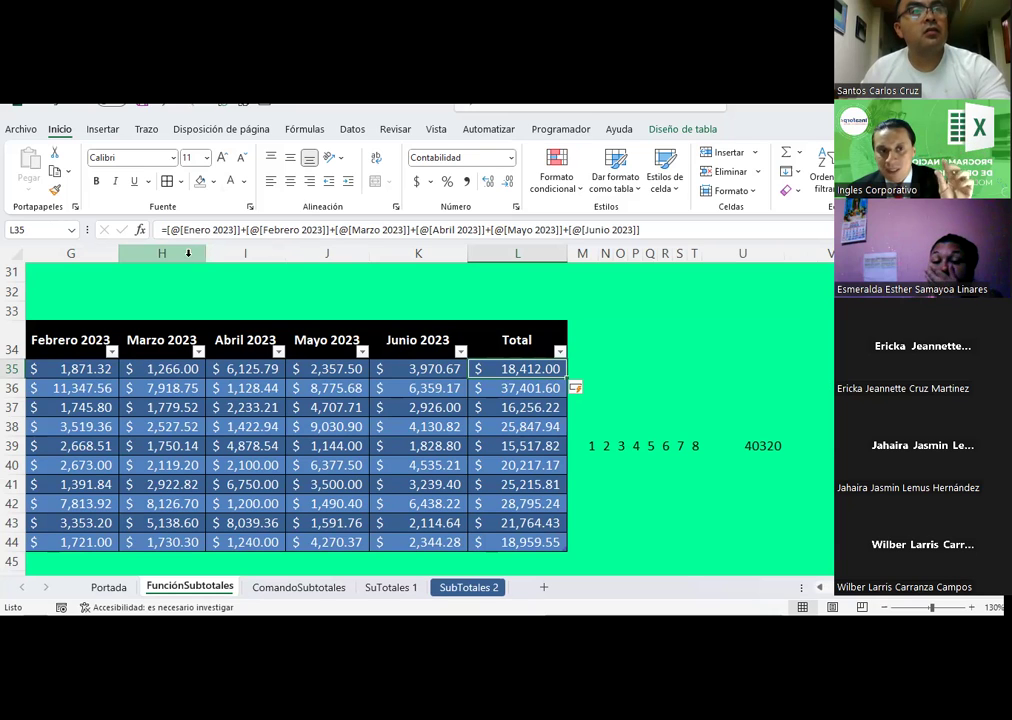
- Confirm the L35 Enero–Junio 2023 sum formula with Ctrl+Enter, giving 18,412.00
drag(165, 230, 233, 235)
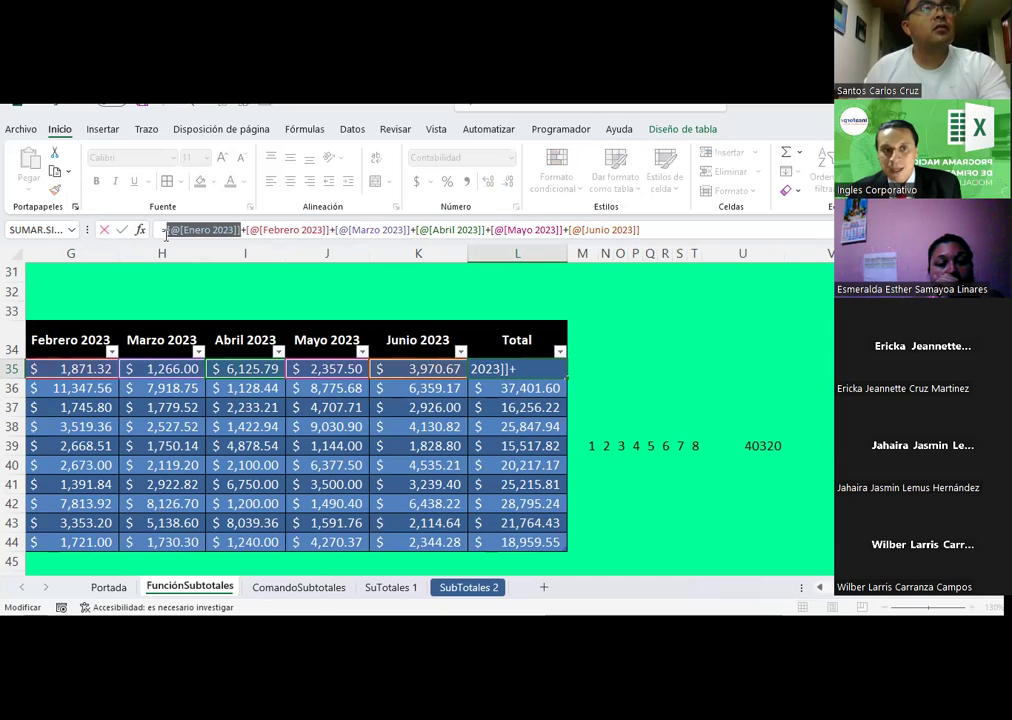
click(180, 229)
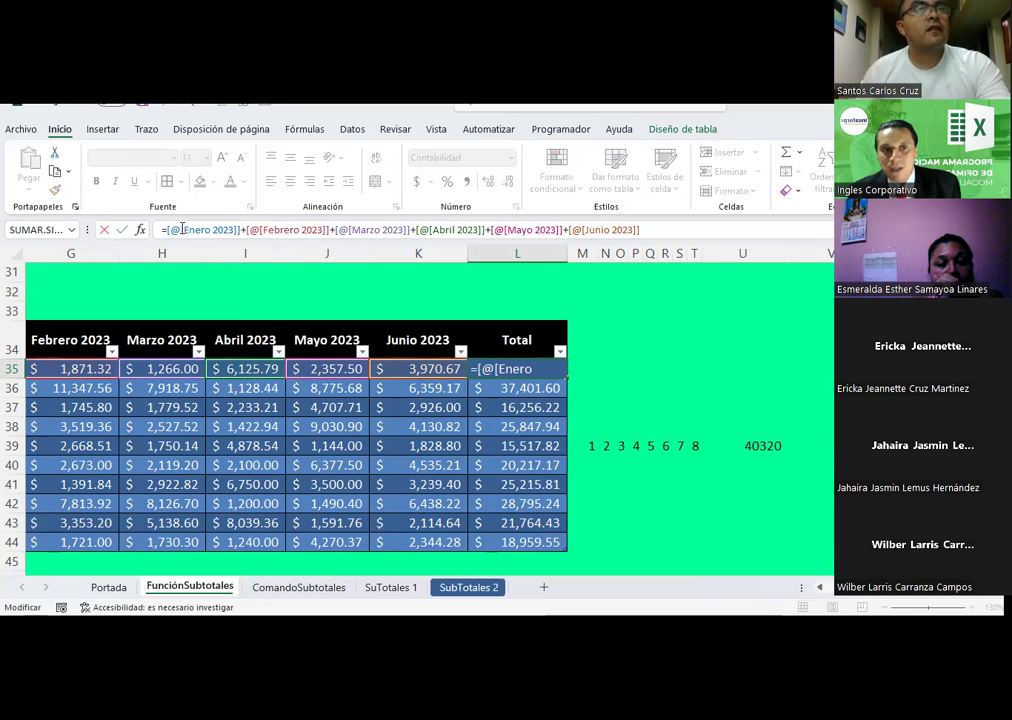
drag(182, 229, 234, 236)
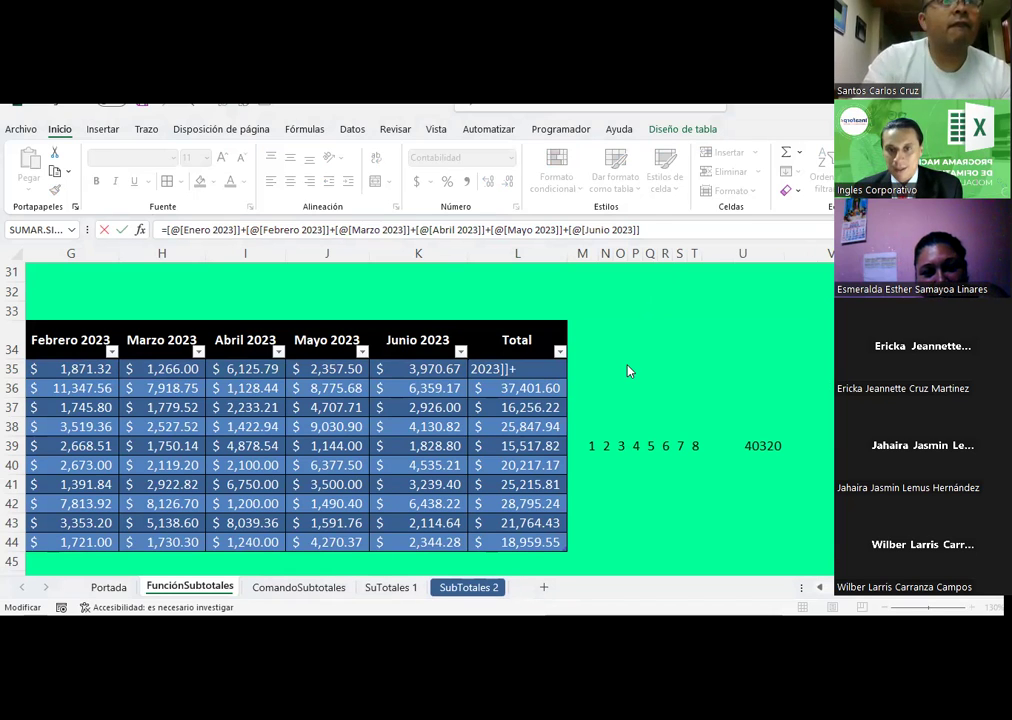
key(ctrl+Return)
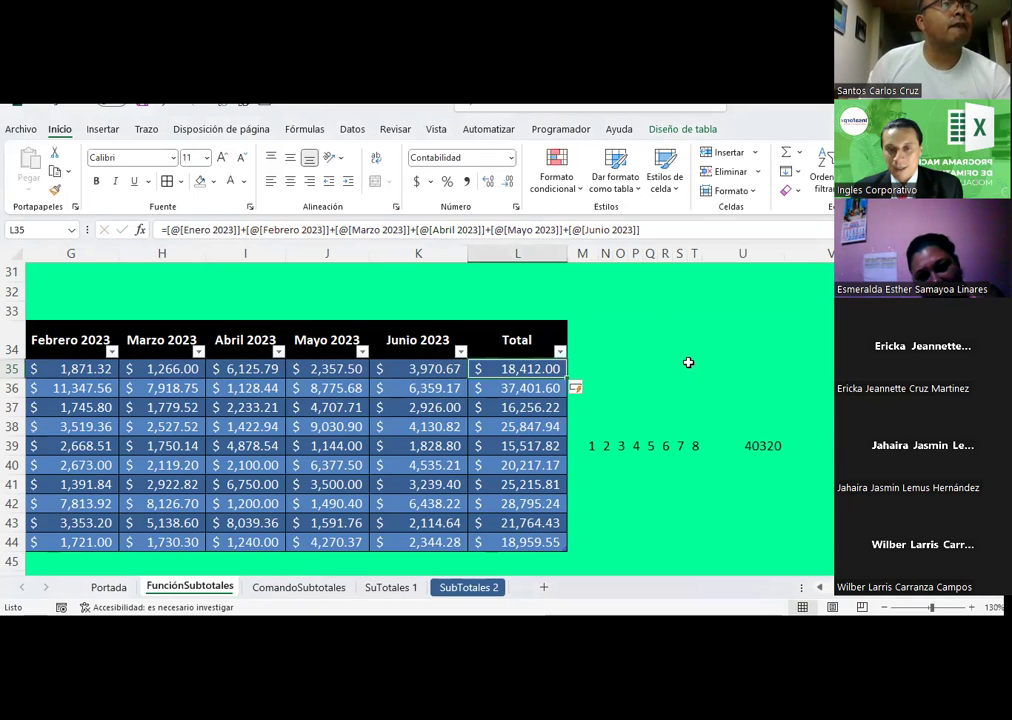
- Enter 'Toot' beside the Total header, then delete columns N–T holding stray numbers
click(580, 352)
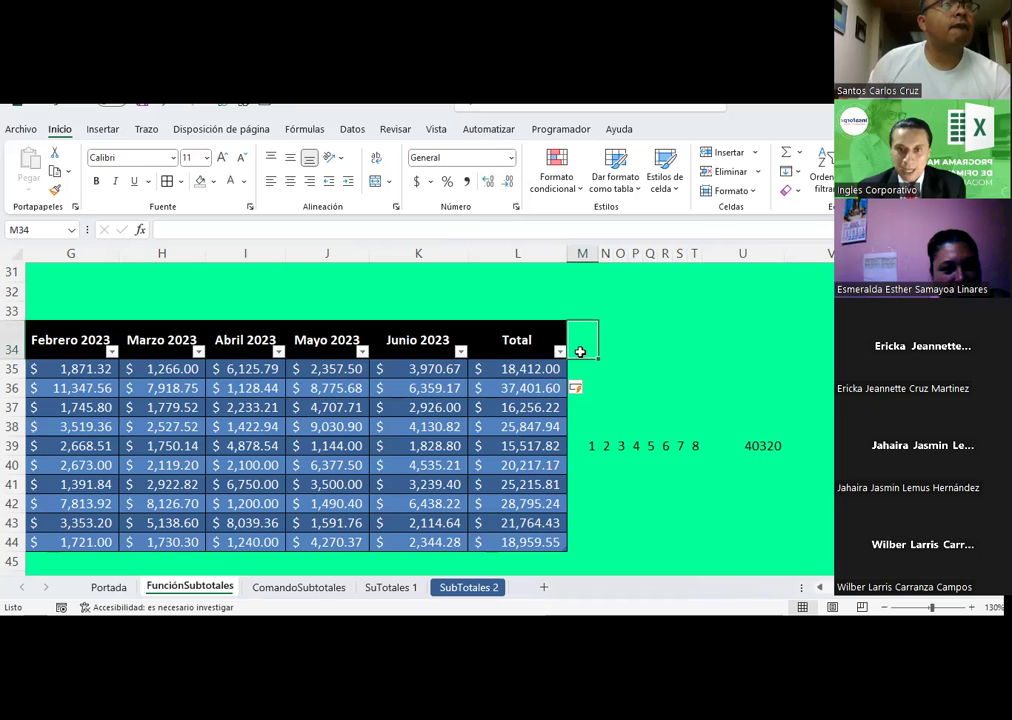
text(Toot)
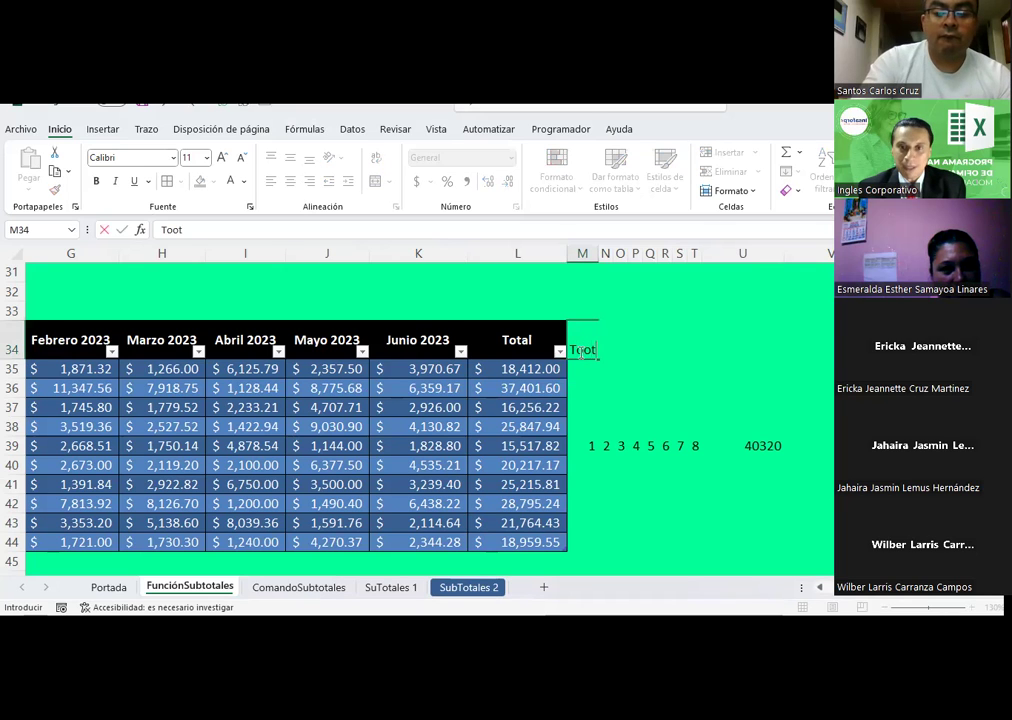
key(Return)
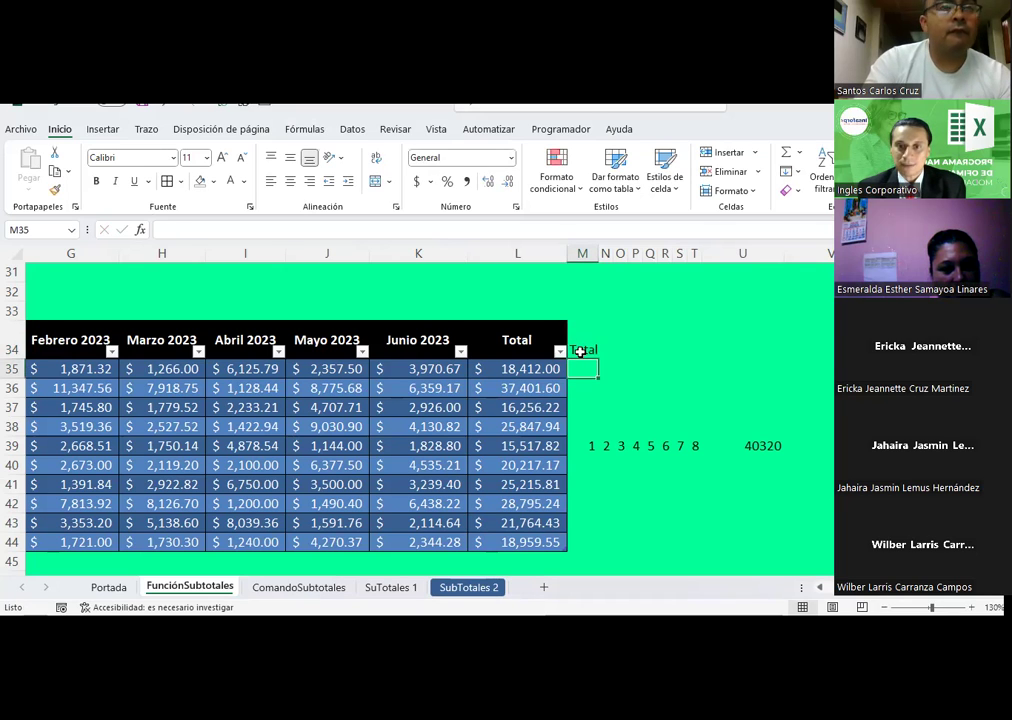
drag(605, 253, 694, 253)
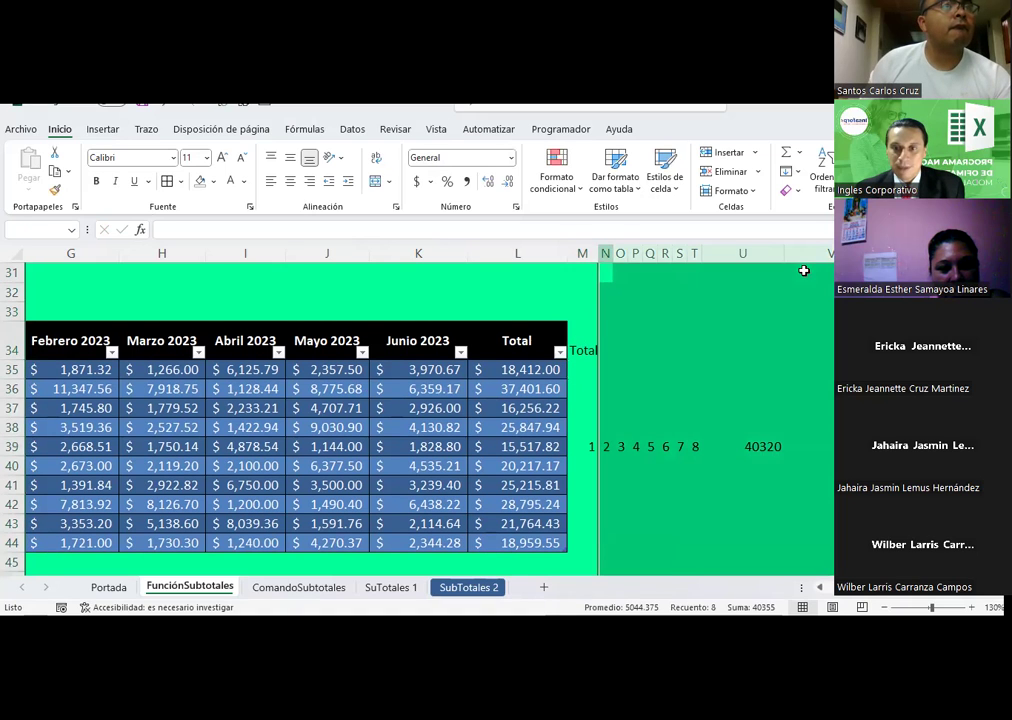
right_click(728, 327)
click(772, 490)
- Delete column M, then type 'Total' in M34, extending the table by a column
click(590, 253)
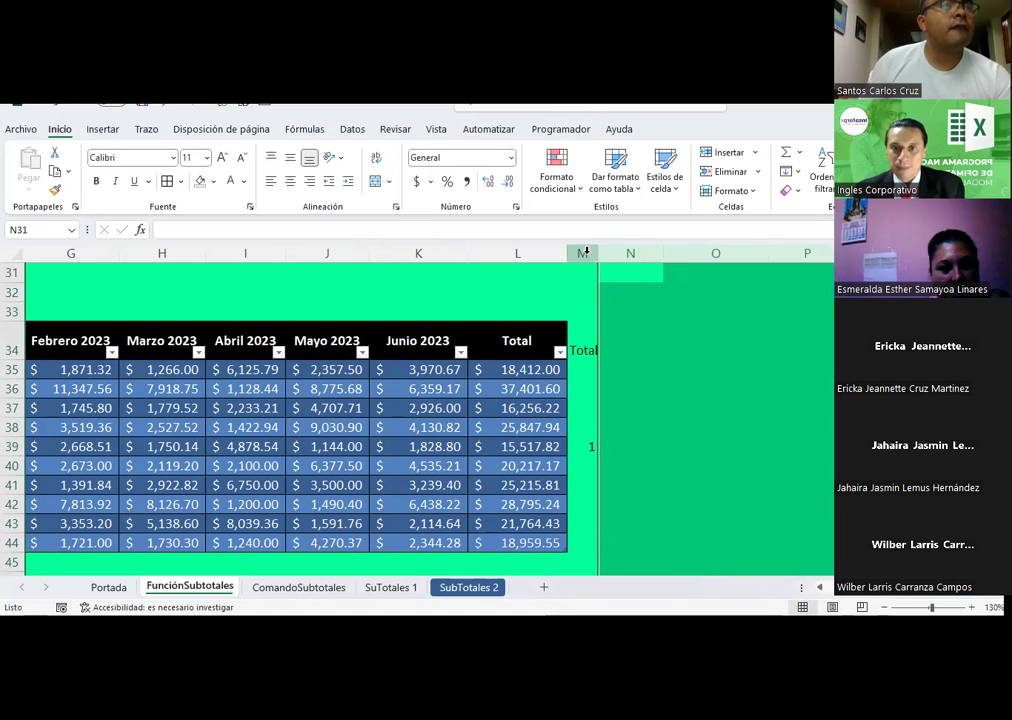
right_click(592, 255)
click(624, 422)
click(583, 348)
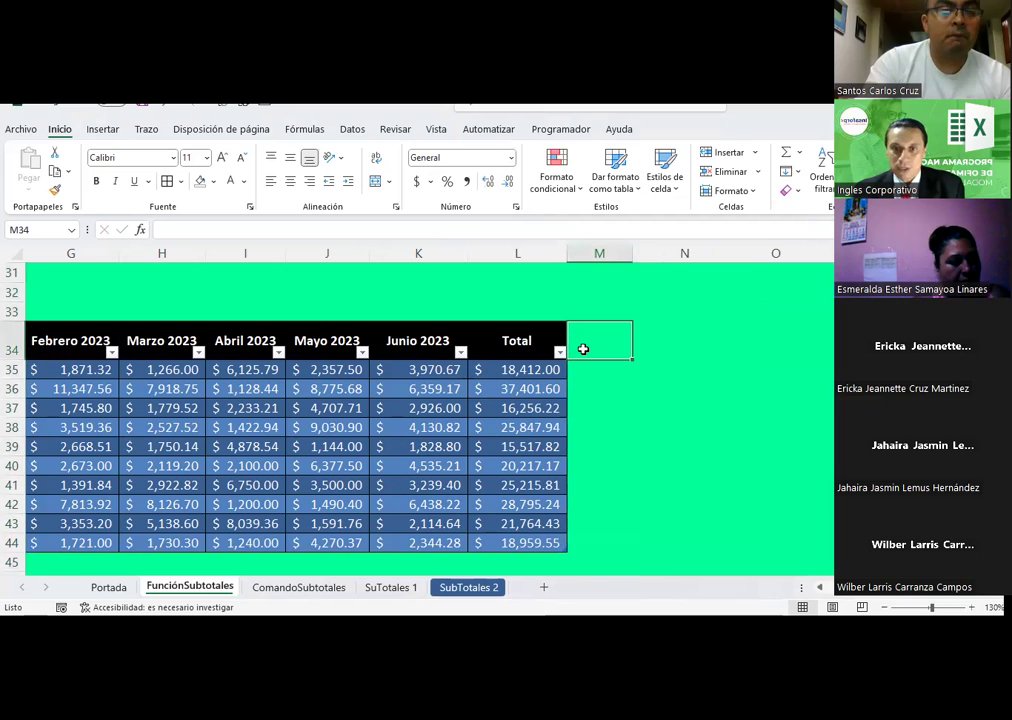
text(Total)
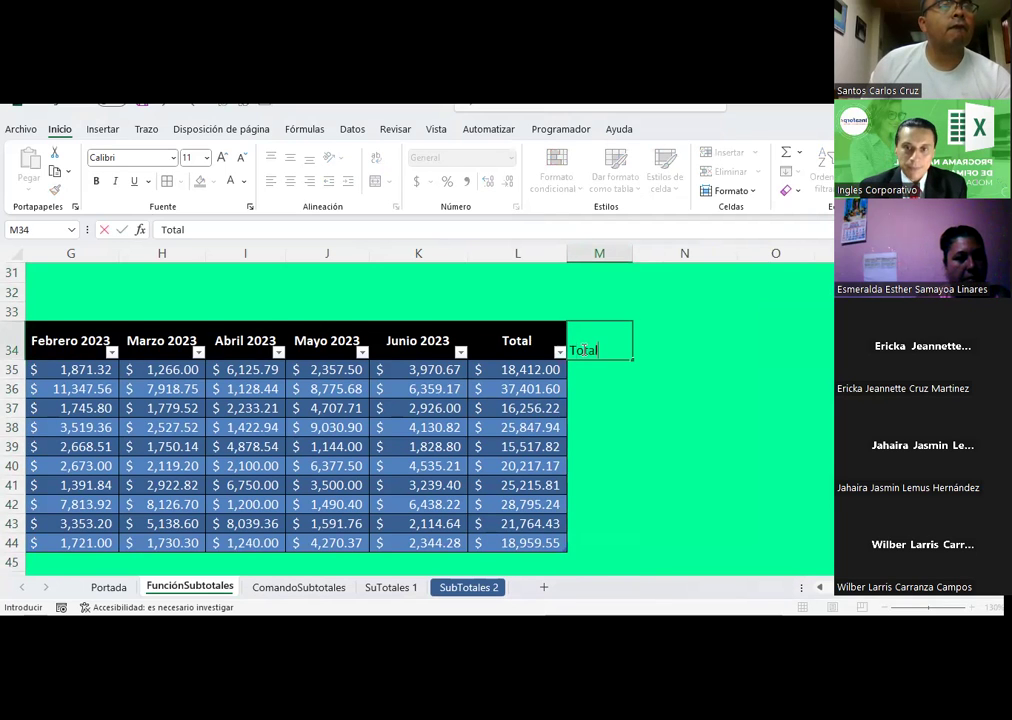
key(Return)
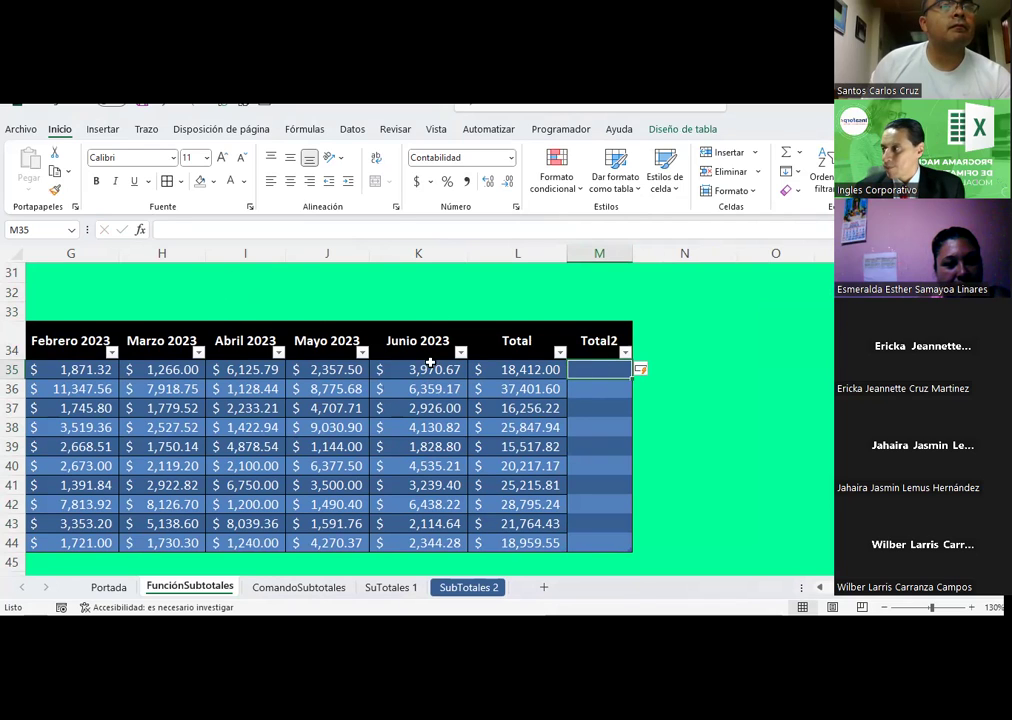
- Delete the auto-added Total2 column so the table ends at Total
click(597, 254)
right_click(597, 256)
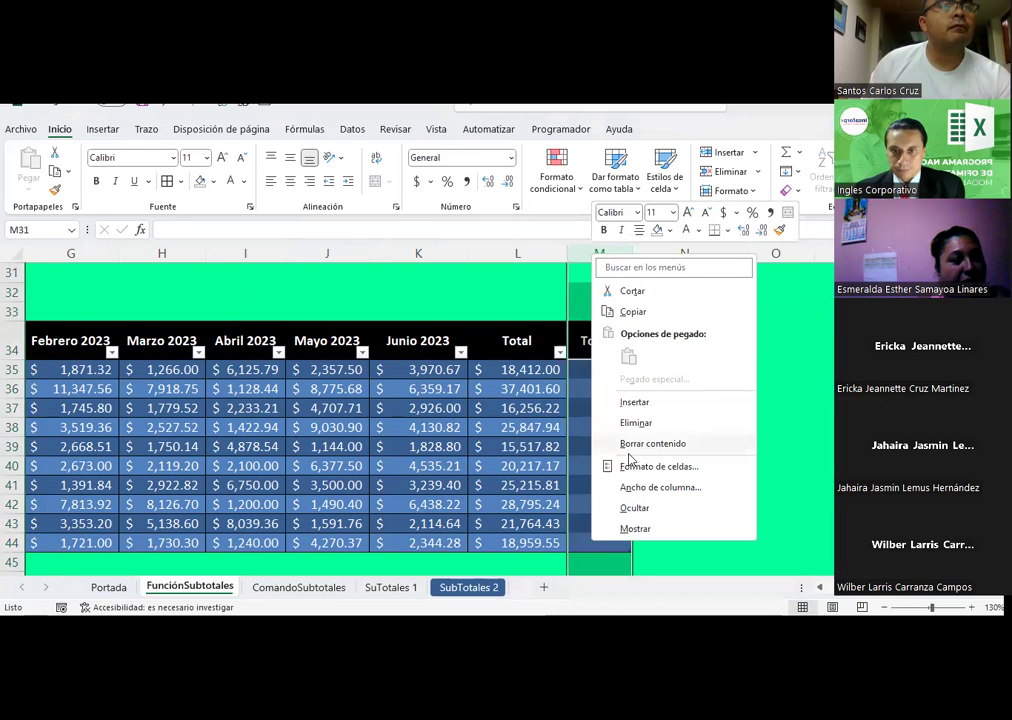
click(632, 426)
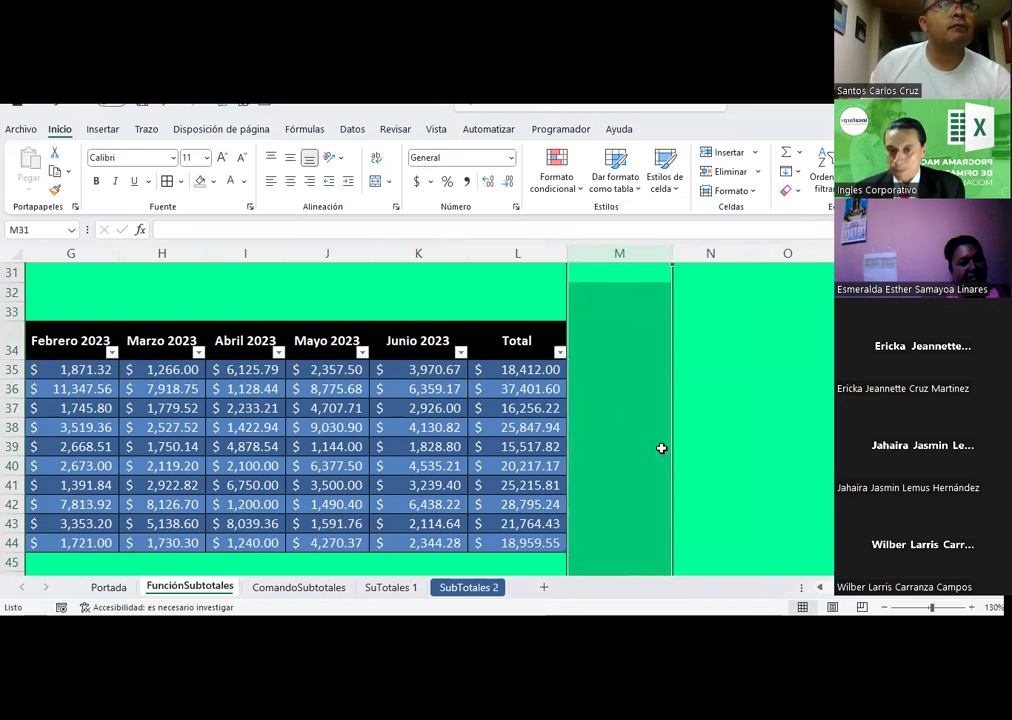
click(705, 466)
- Clear the summed values from the Total cells L35:L44 with Delete
scroll(430, 440, left, 3)
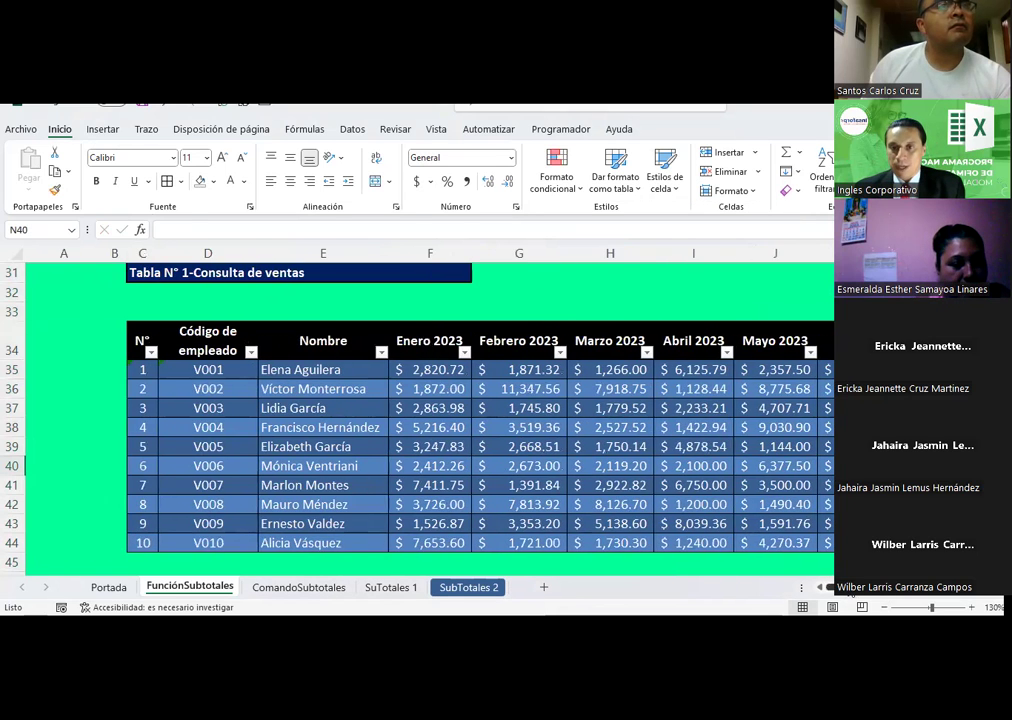
scroll(430, 440, left, 1)
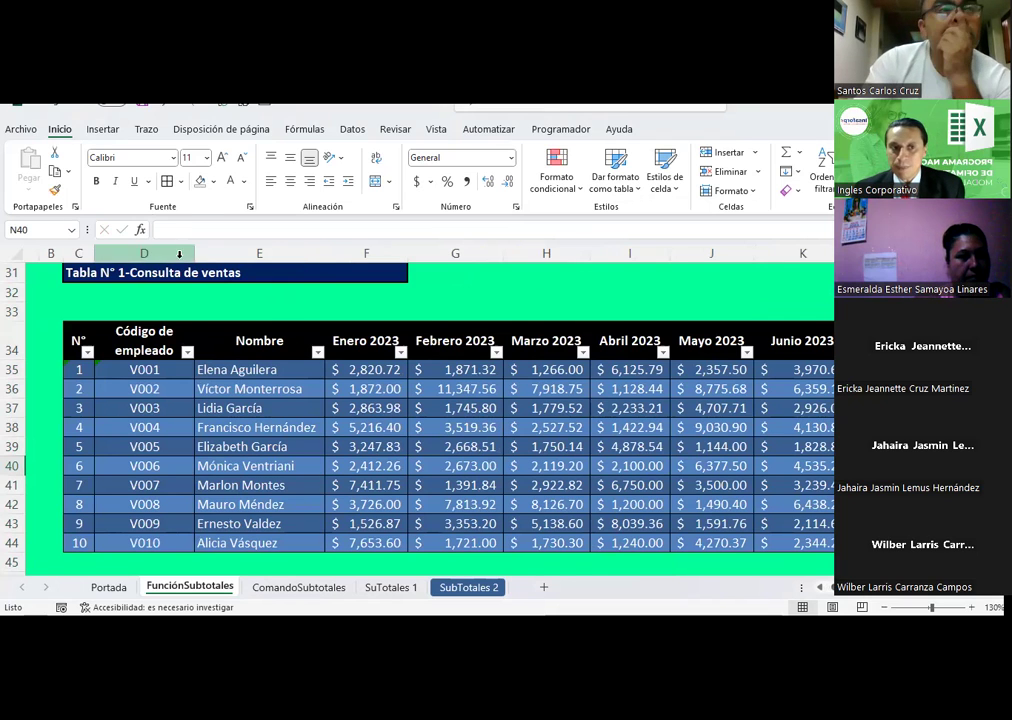
drag(197, 258, 195, 258)
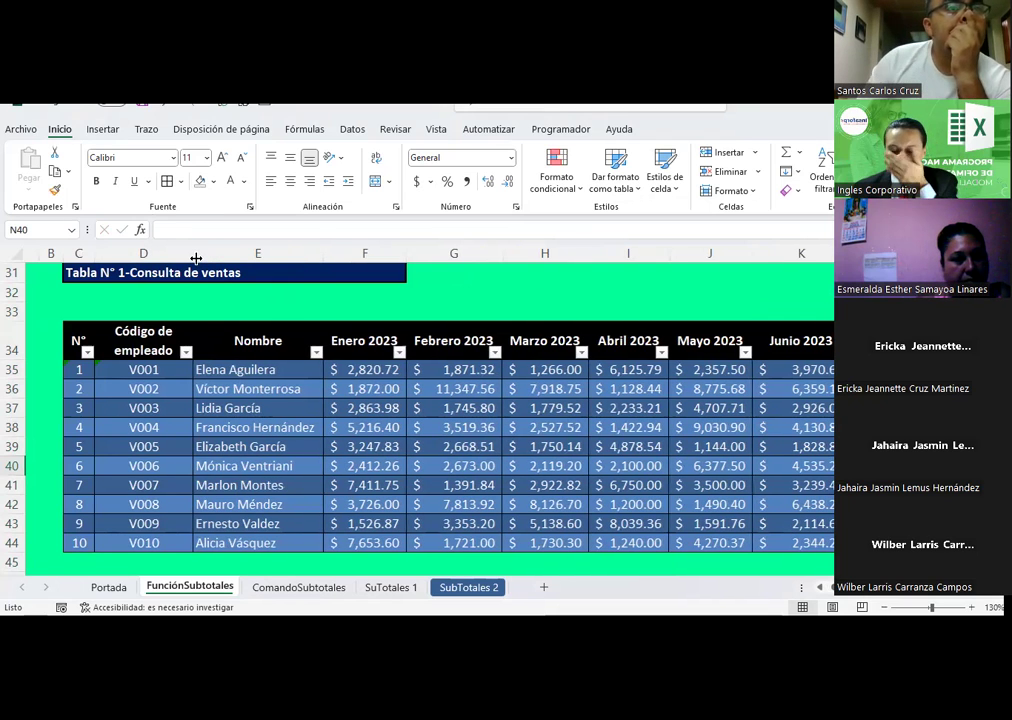
click(630, 403)
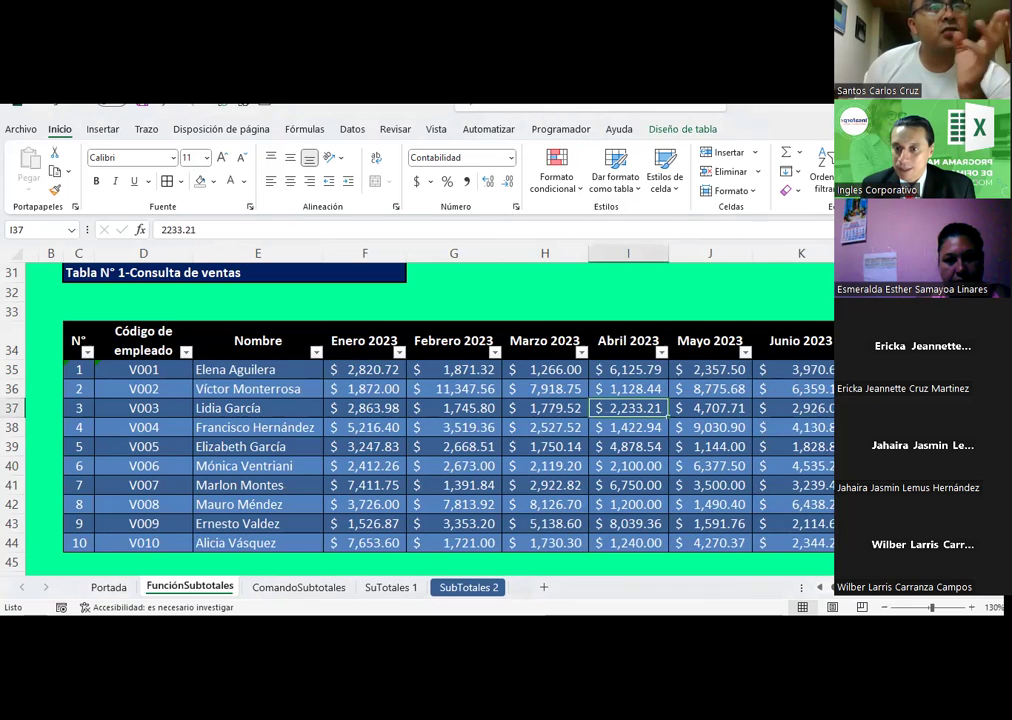
scroll(134, 395, right, 2)
scroll(134, 395, right, 4)
click(106, 369)
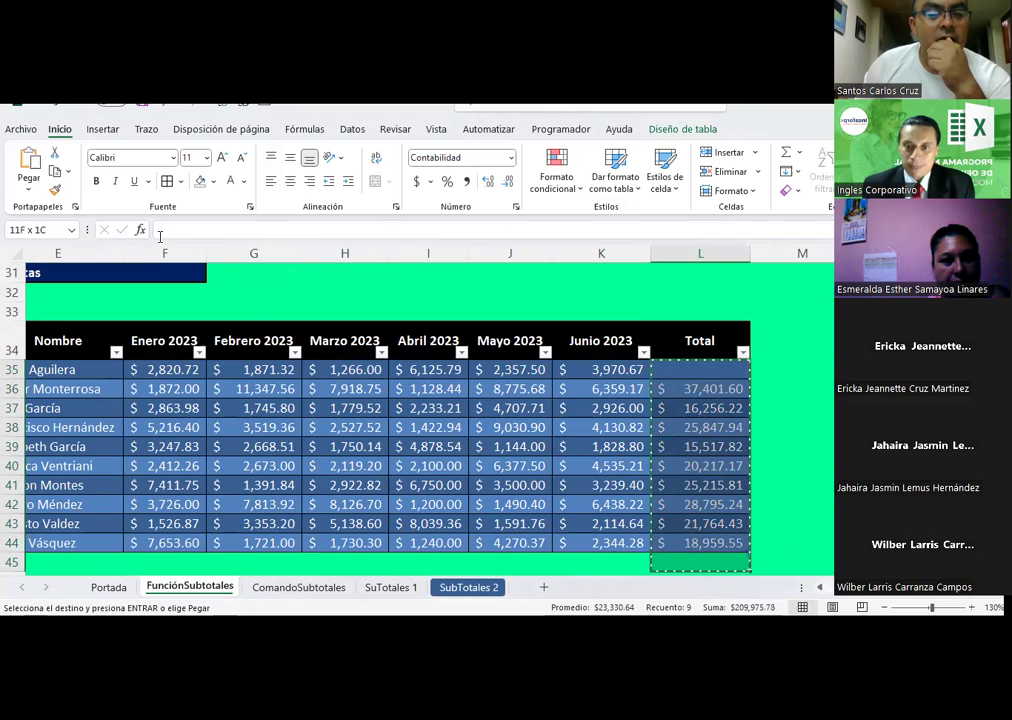
key(Delete)
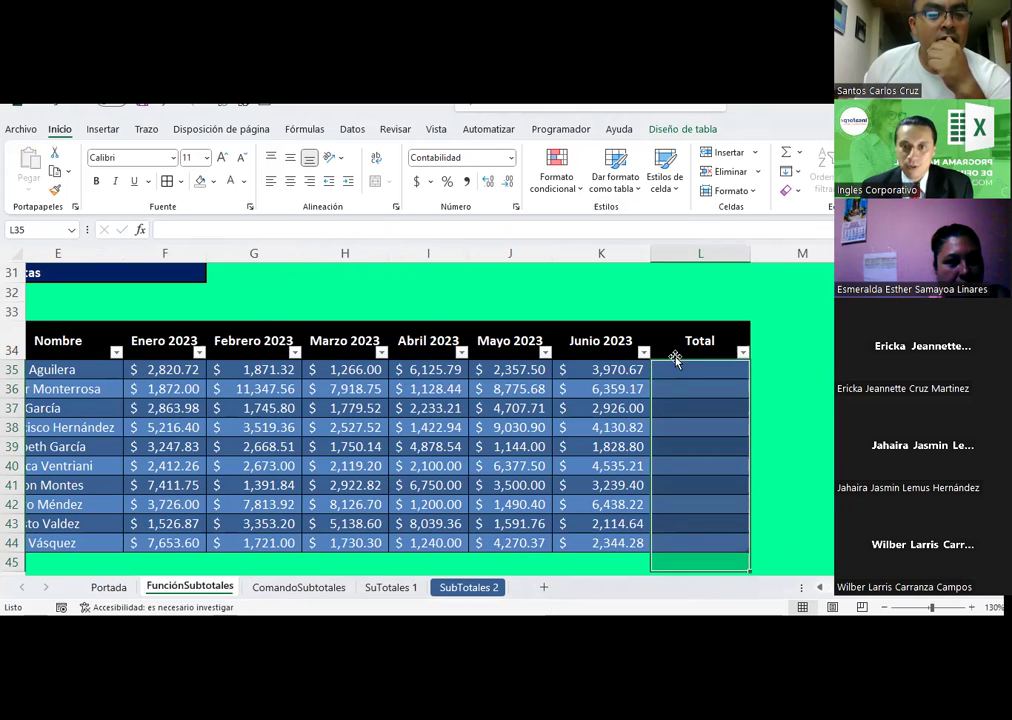
click(680, 370)
- Start the L35 formula adding the Enero, Febrero, Marzo and Abril 2023 sales
text(=)
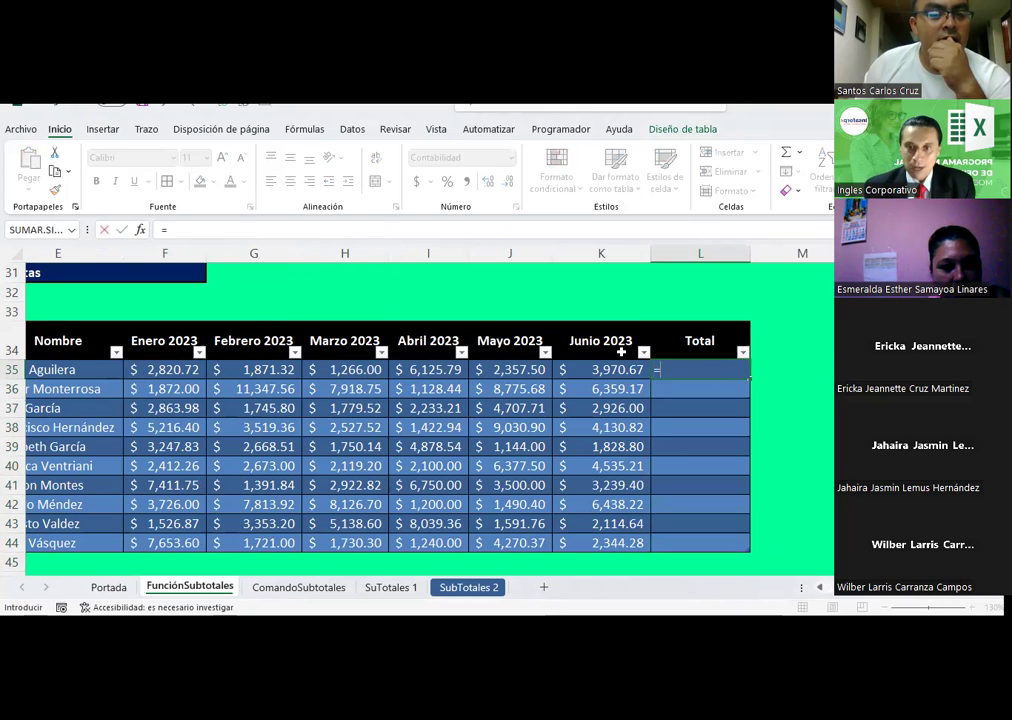
click(178, 366)
text(+)
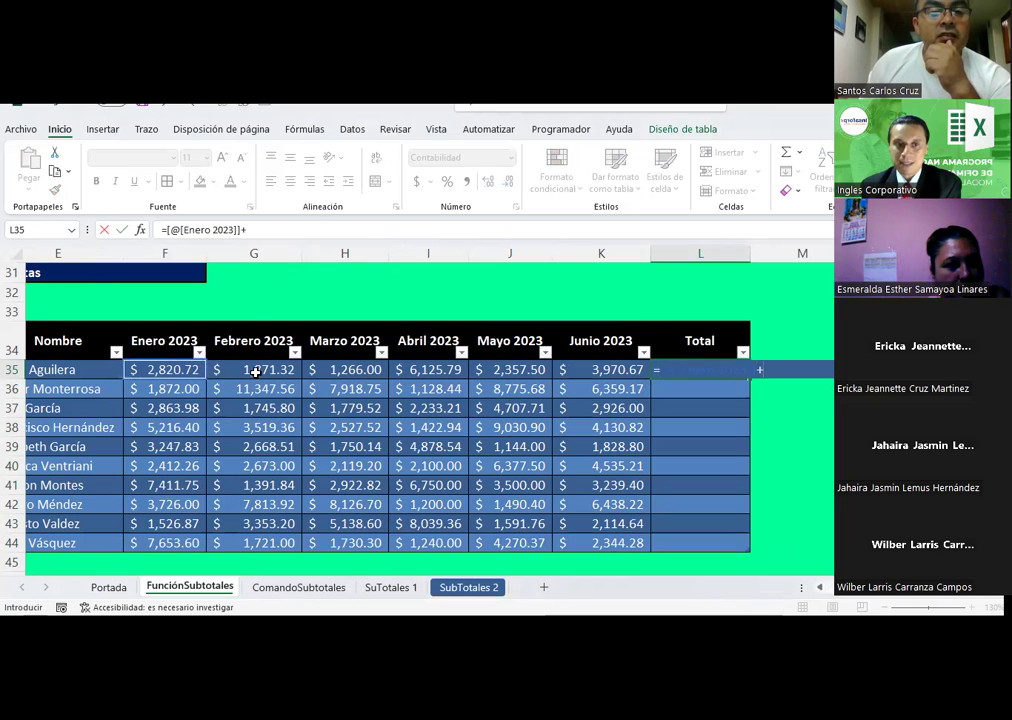
click(255, 371)
text(+)
click(377, 368)
text(+)
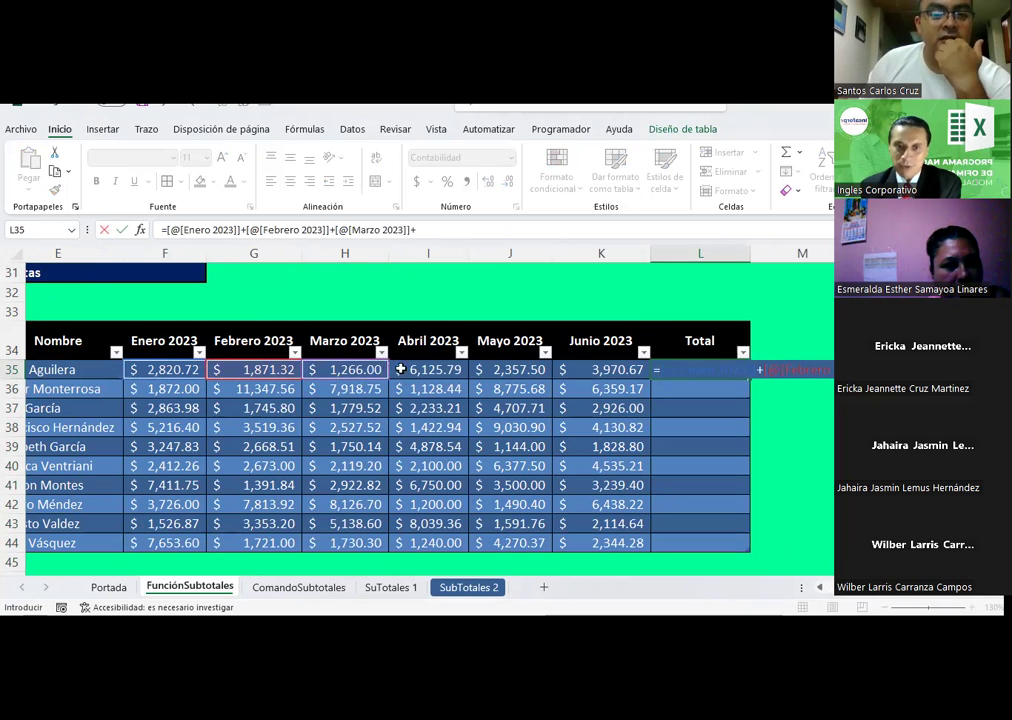
click(429, 368)
- Add Mayo and Junio 2023 and enter it, filling Total from 18,412.00 to 18,959.55
text(+)
click(505, 366)
text(+)
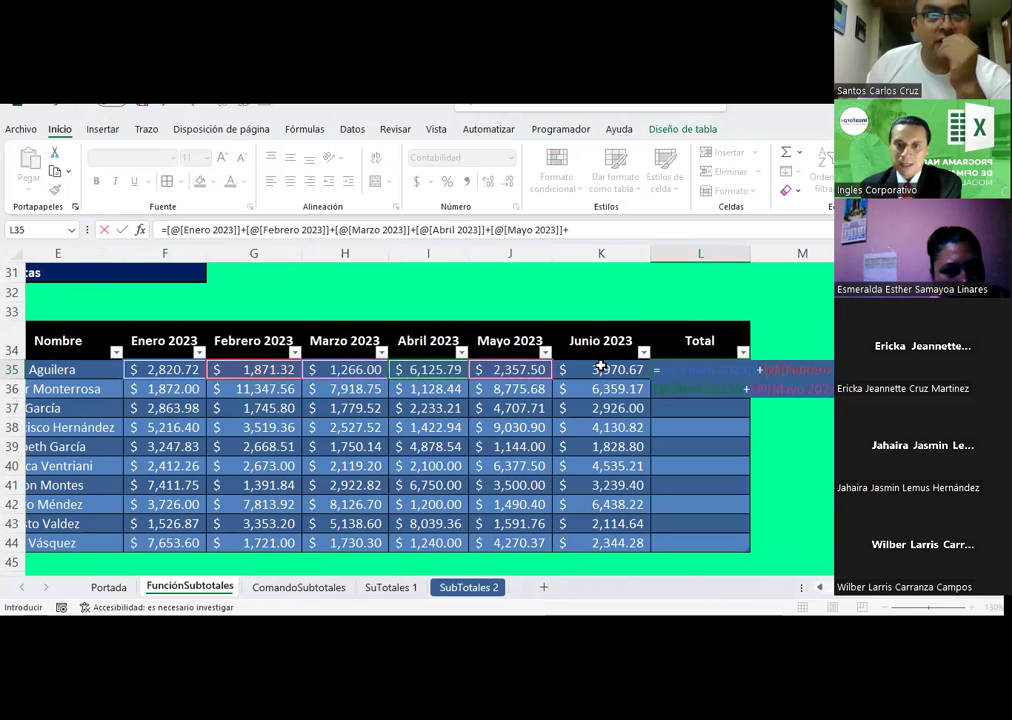
click(599, 368)
key(Return)
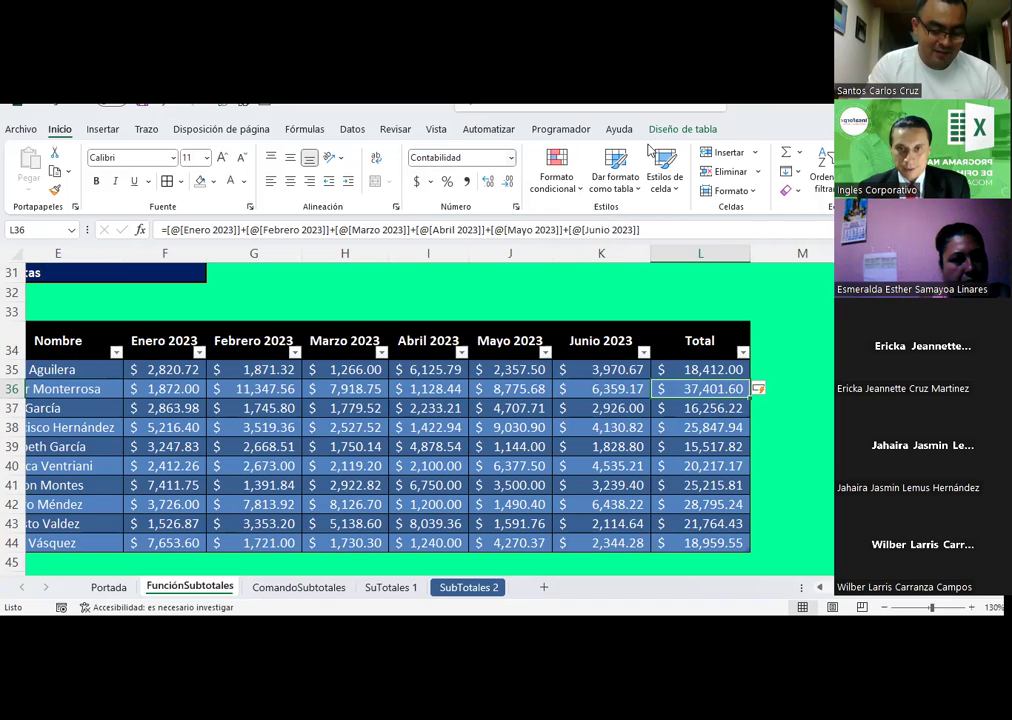
click(714, 368)
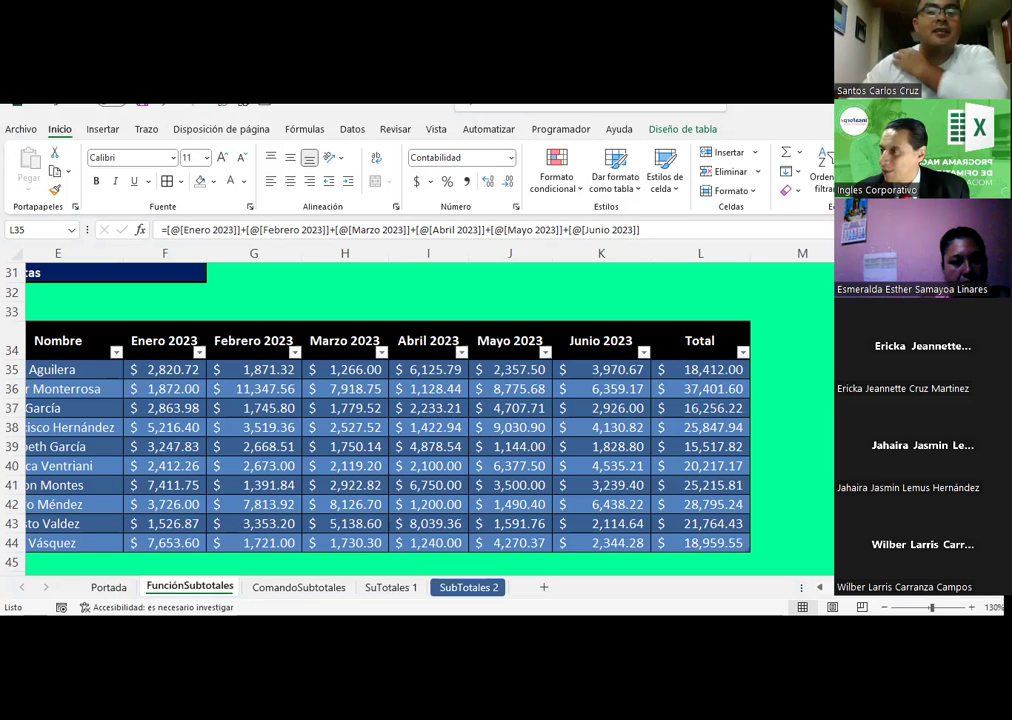
click(700, 369)
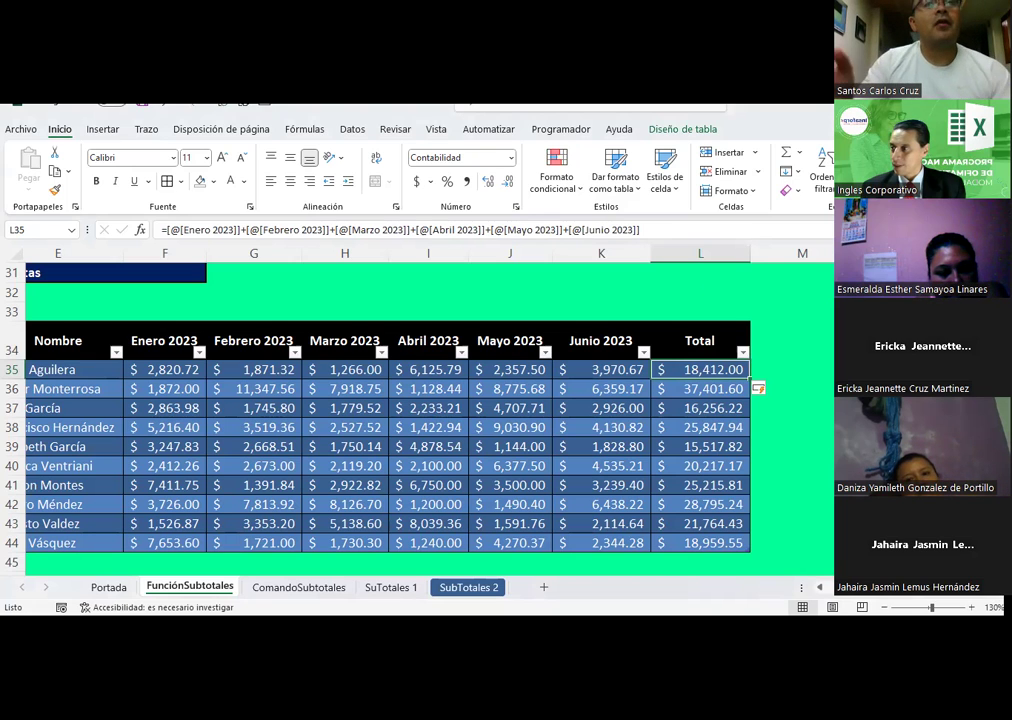
click(810, 382)
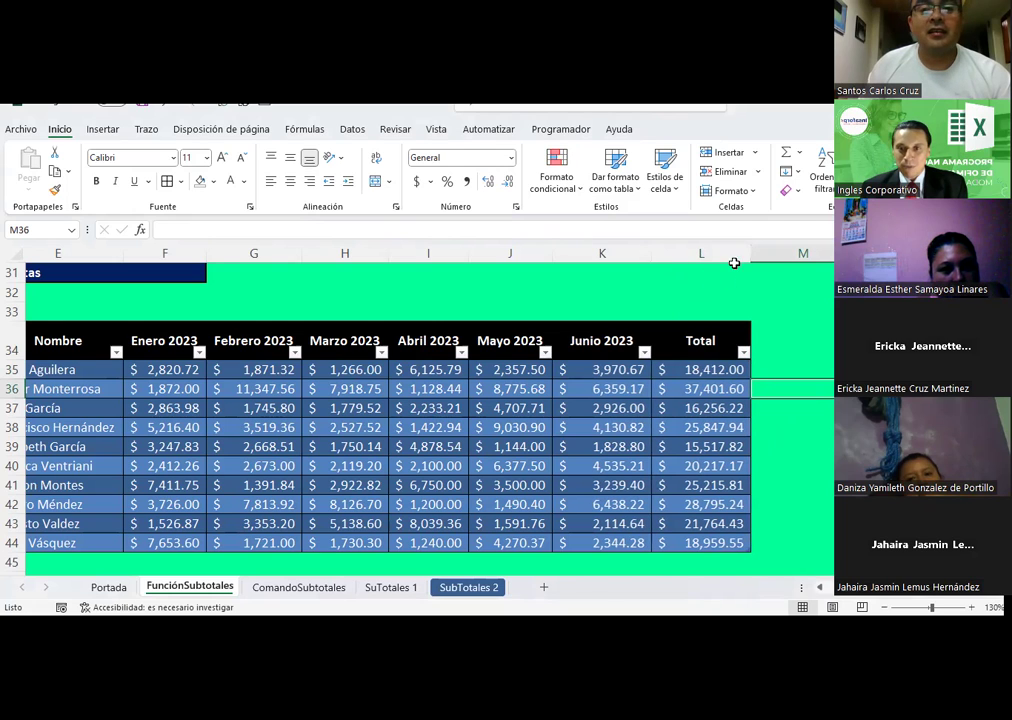
- Narrow the Total column to fit its values
drag(745, 248, 734, 248)
click(793, 427)
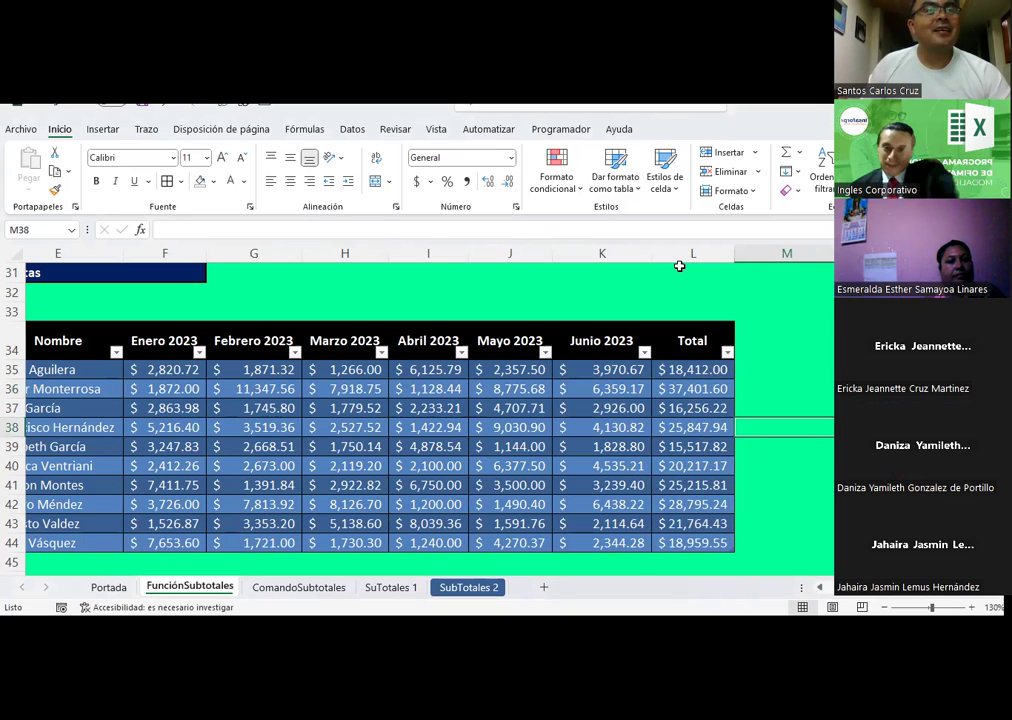
click(675, 376)
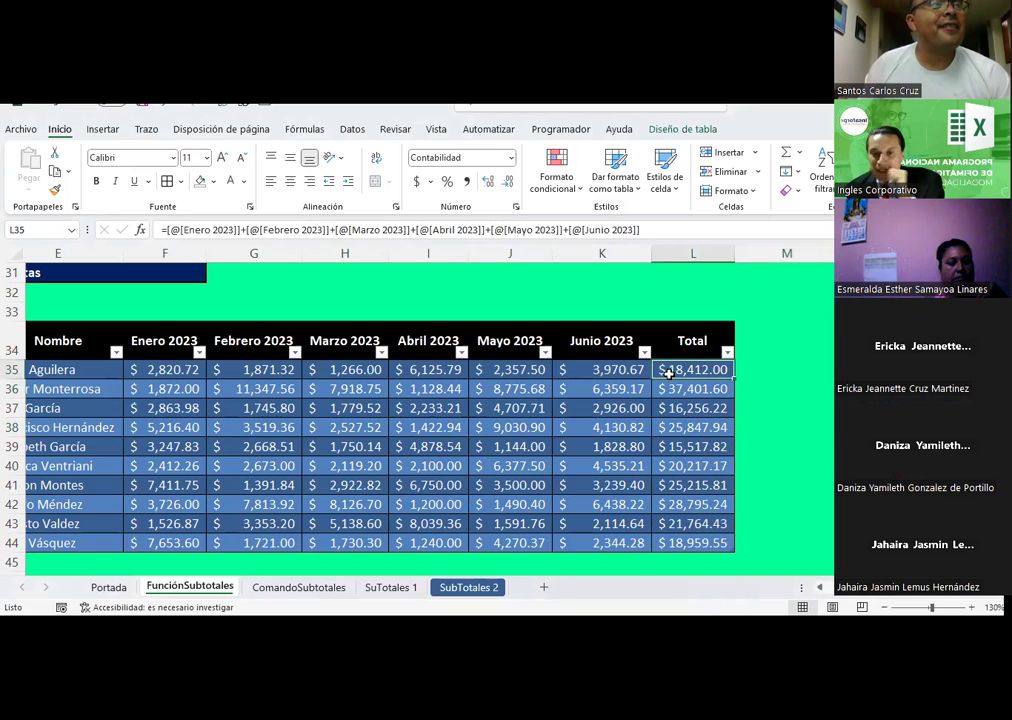
- Scroll back to the Nº column and select a cell inside the sales table
click(820, 587)
click(820, 587)
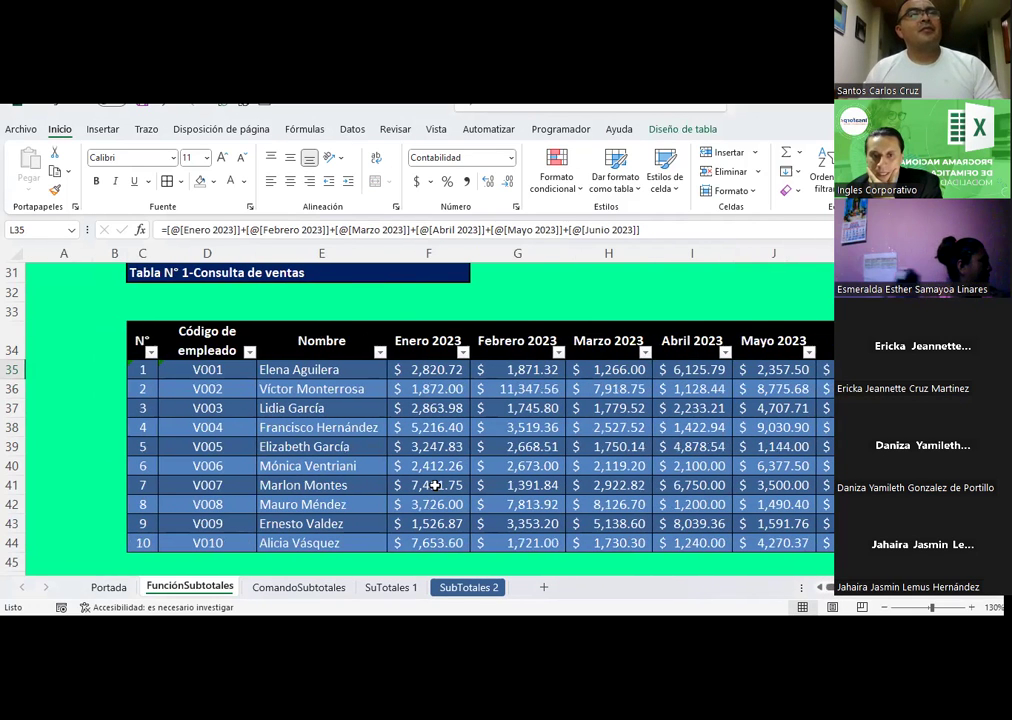
scroll(429, 462, down, 2)
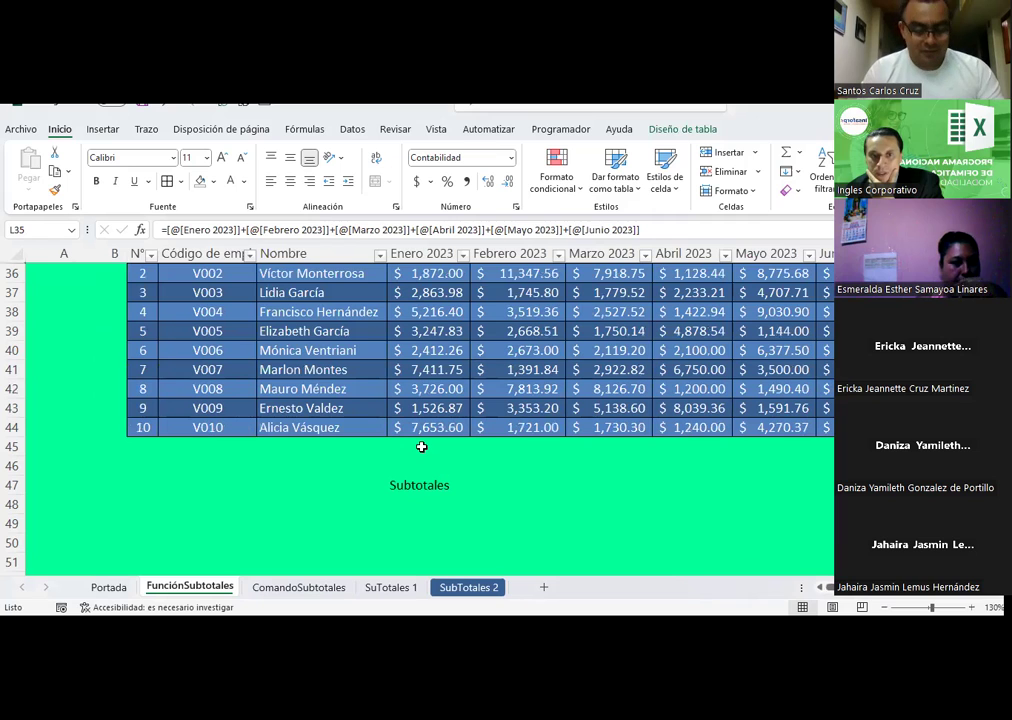
click(421, 447)
scroll(424, 420, up, 1)
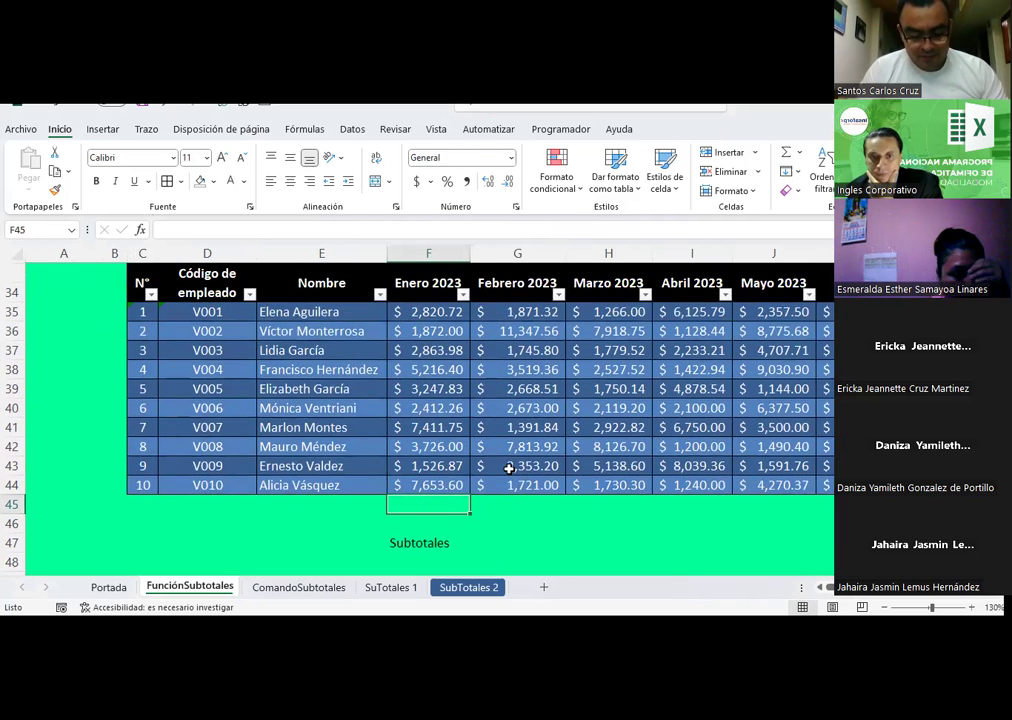
scroll(483, 445, up, 1)
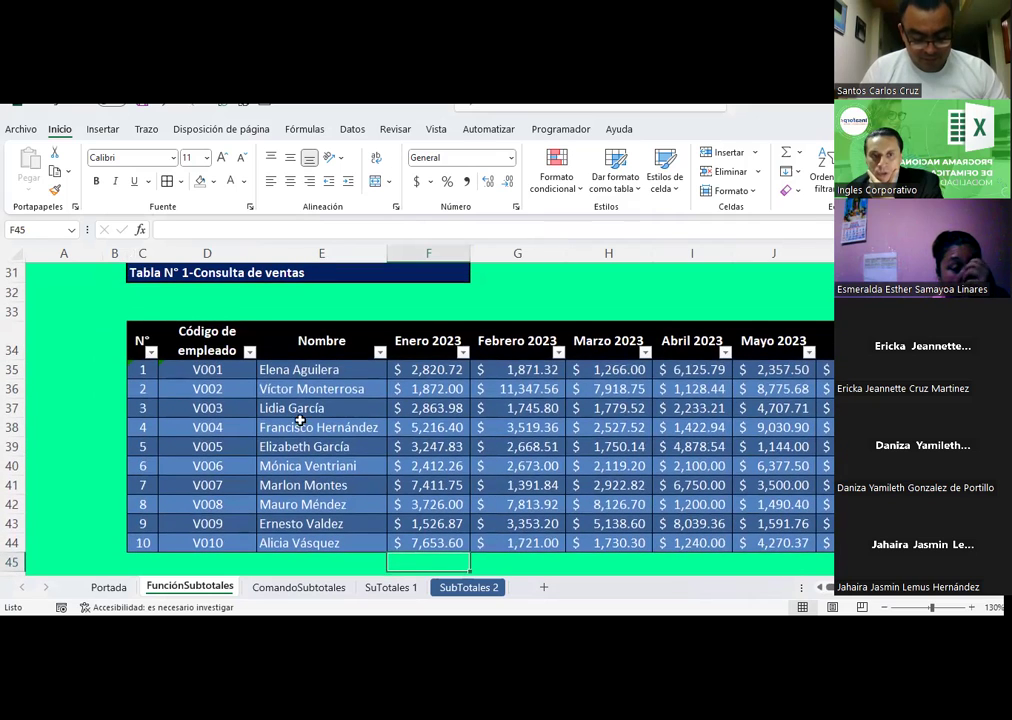
click(141, 338)
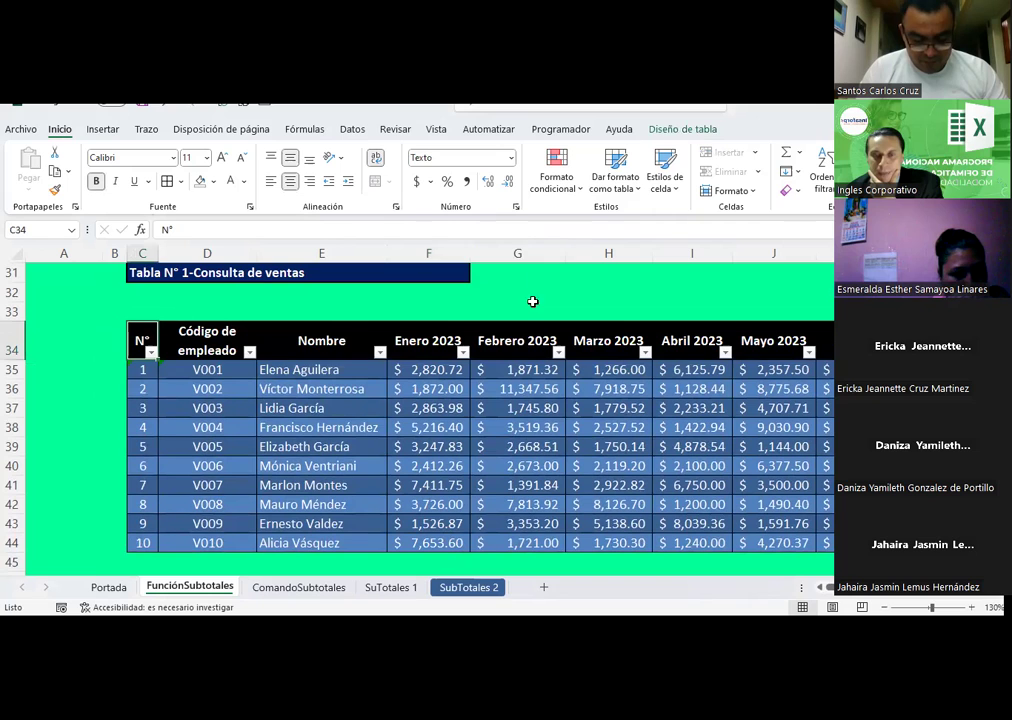
- Turn on Fila de totales in Diseño de tabla, adding a totals row 45
click(690, 130)
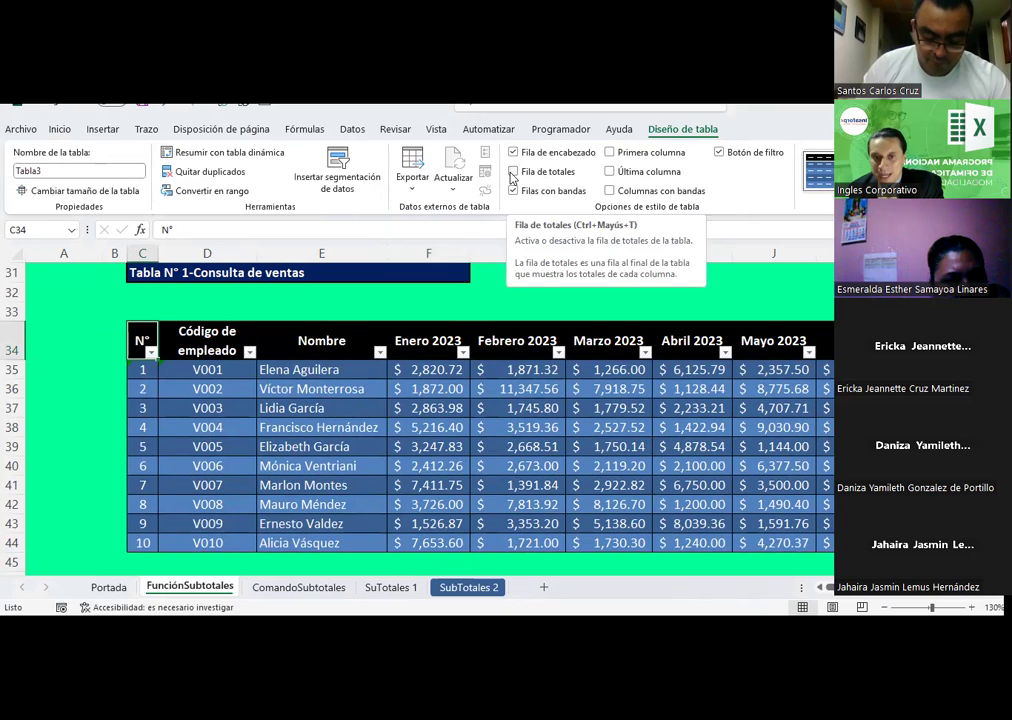
click(512, 172)
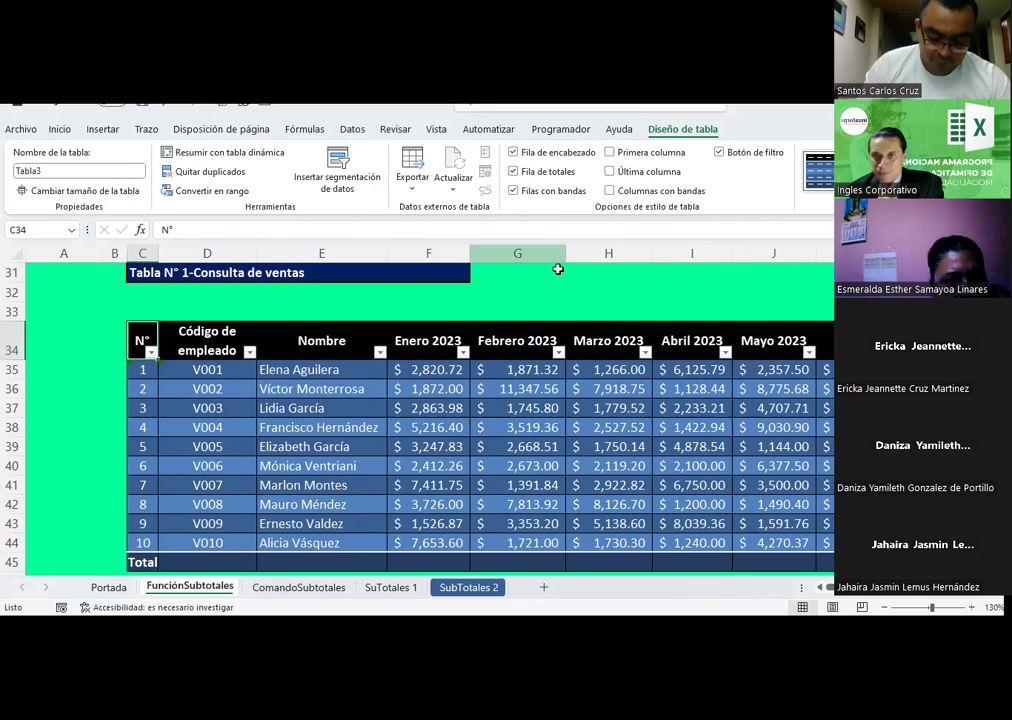
scroll(212, 526, down, 2)
click(210, 524)
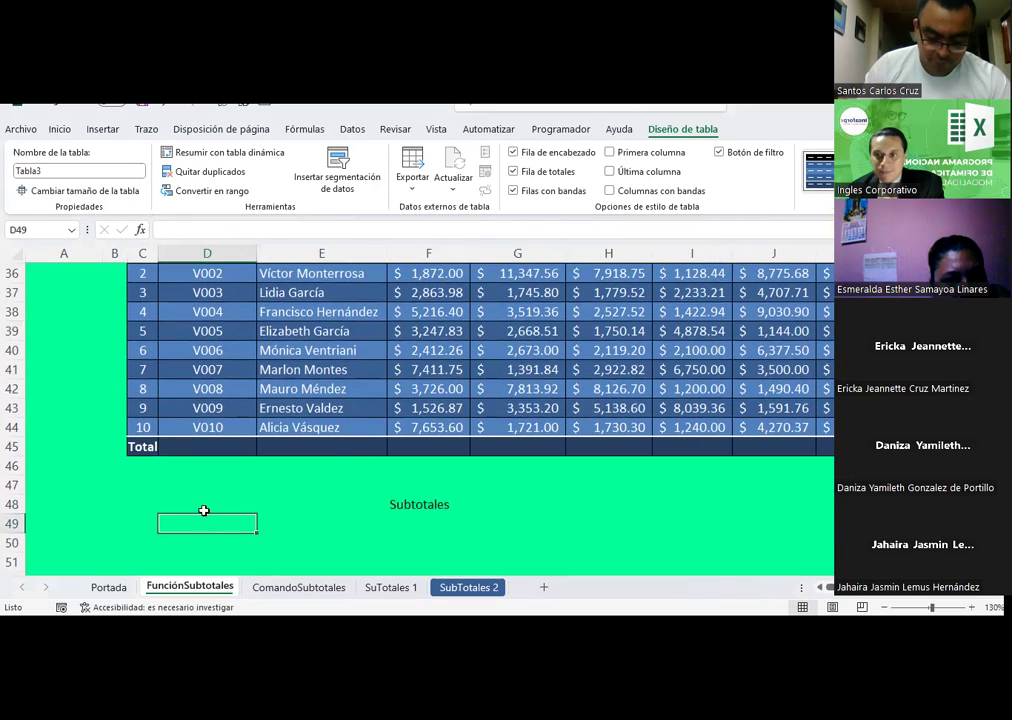
drag(142, 447, 820, 450)
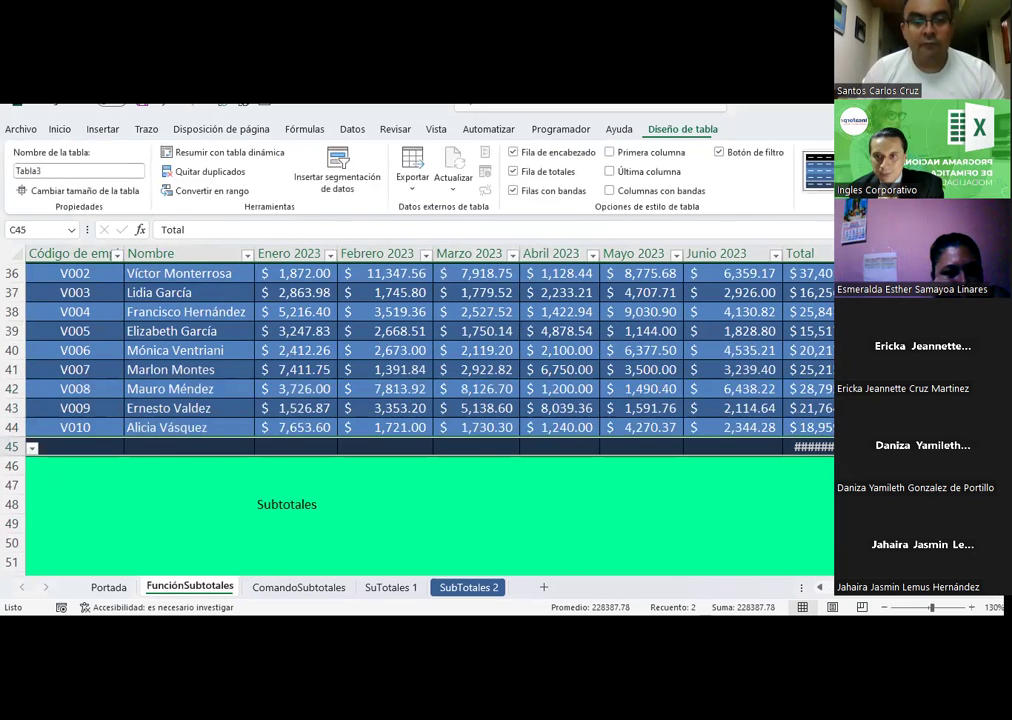
scroll(417, 360, up, 1)
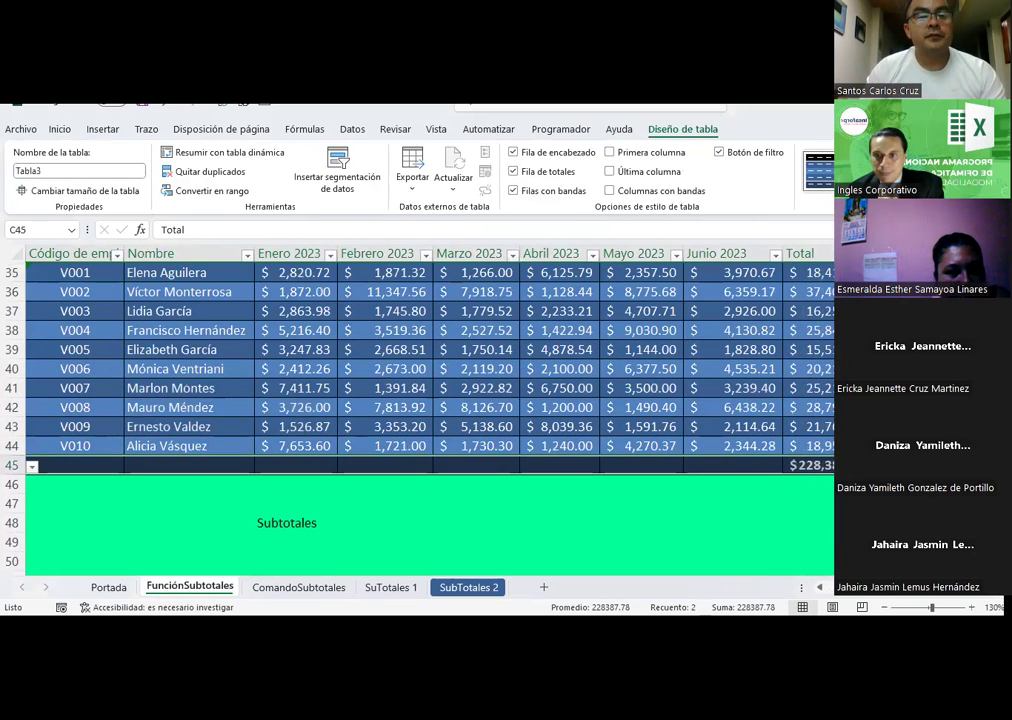
- Check the =SUBTOTALES(109;[Total]) grand total of $228,387.78, then select the Enero 2023 total cell F45
click(826, 464)
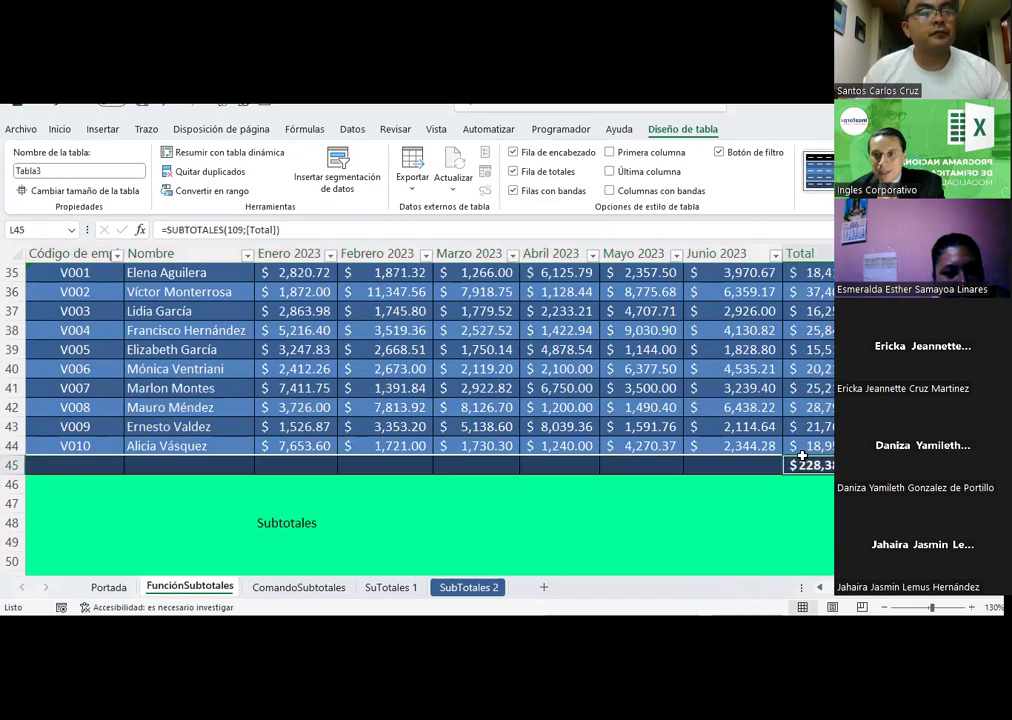
click(725, 462)
click(648, 463)
click(562, 465)
click(476, 465)
click(386, 465)
click(318, 466)
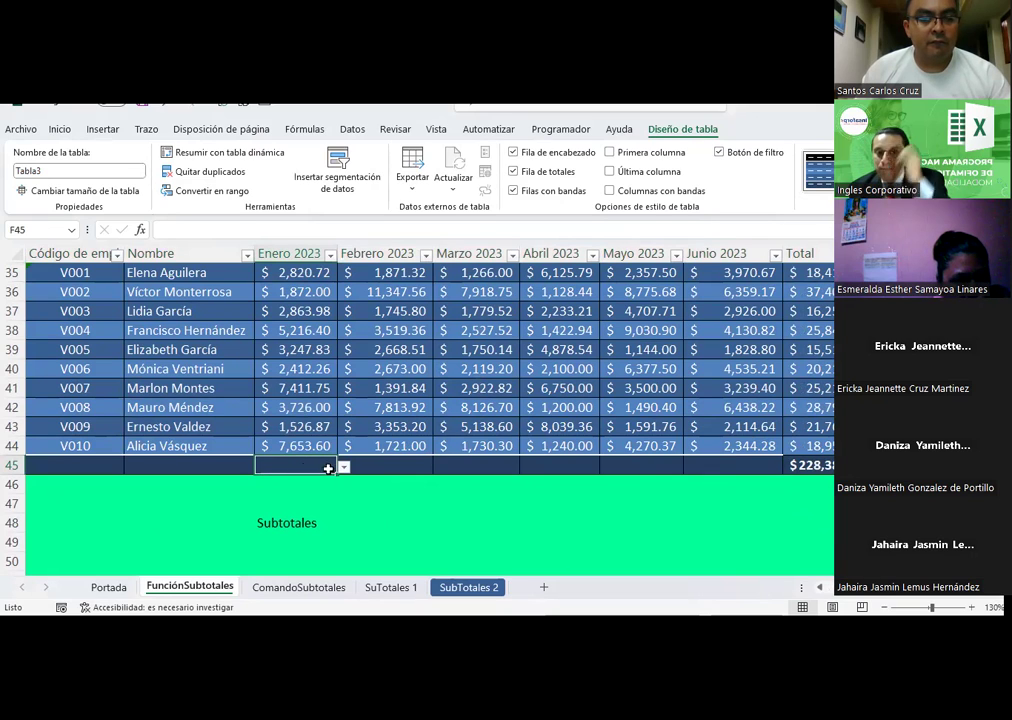
- Choose Suma for F45, giving =SUBTOTALES(109;[Enero 2023]) = $38,751.41
click(343, 467)
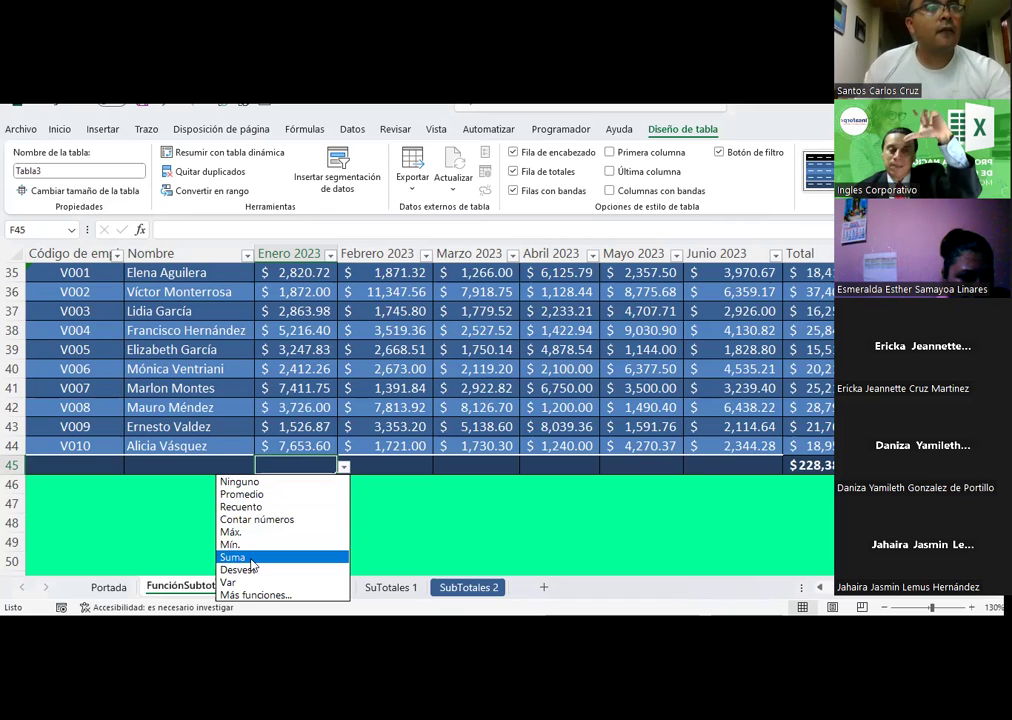
click(251, 558)
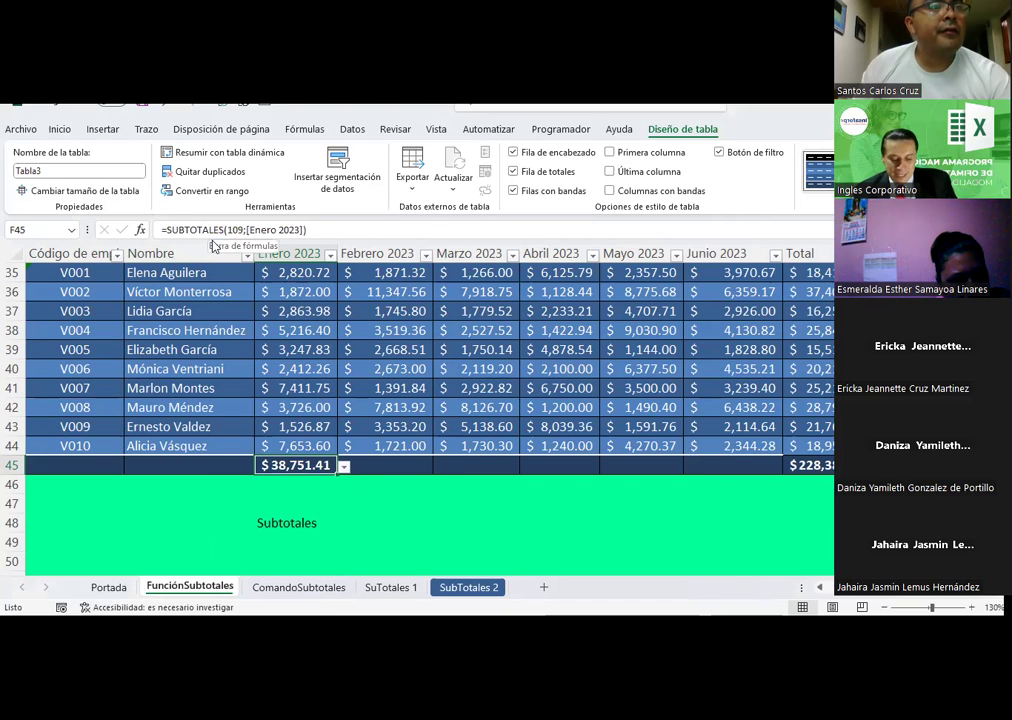
key(F2)
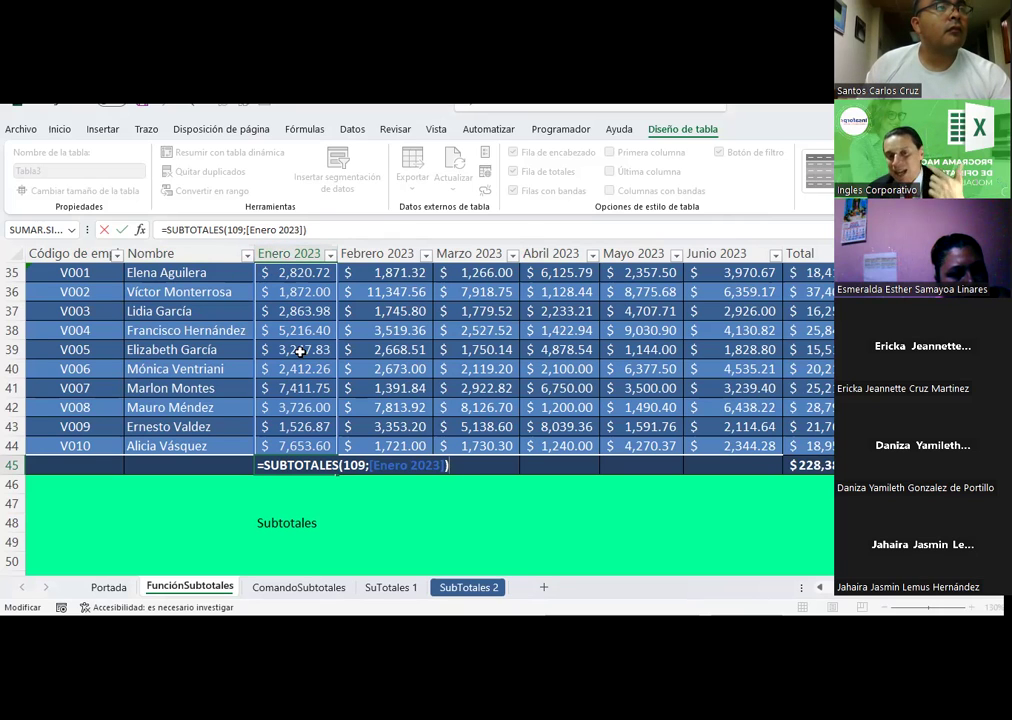
scroll(300, 352, up, 2)
scroll(300, 352, up, 1)
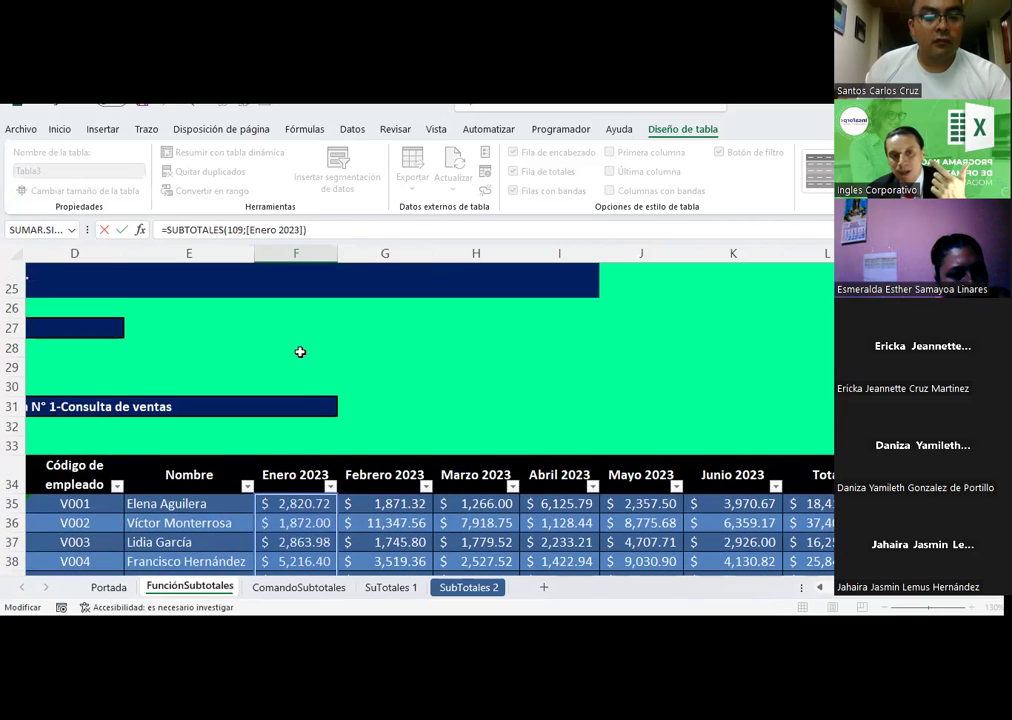
scroll(300, 352, down, 2)
scroll(300, 352, down, 1)
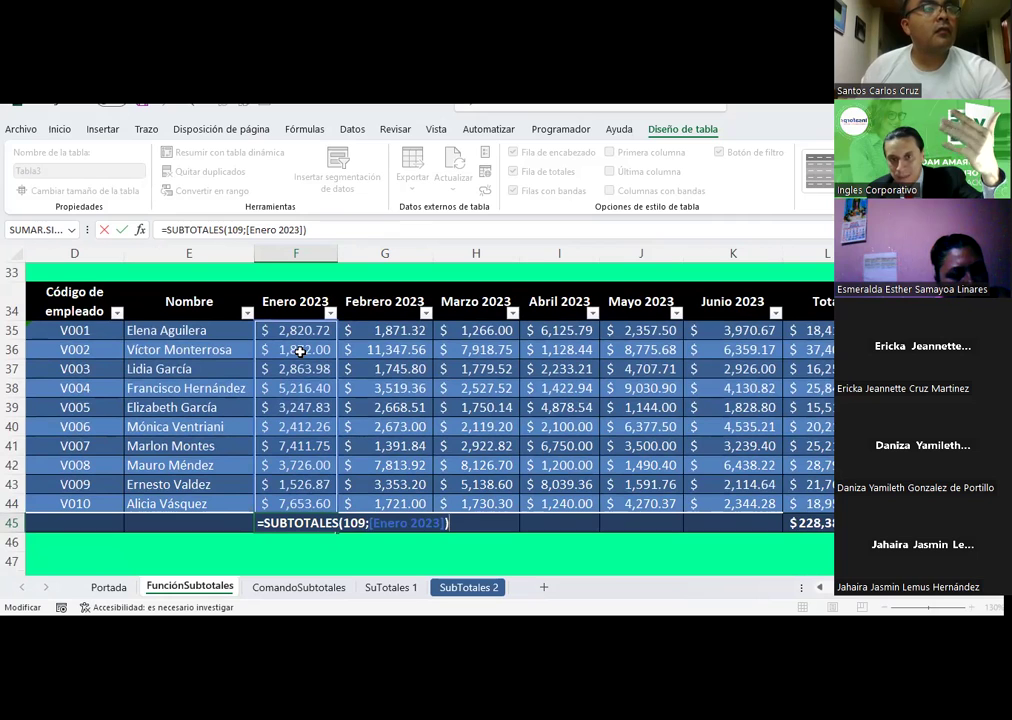
scroll(300, 352, down, 1)
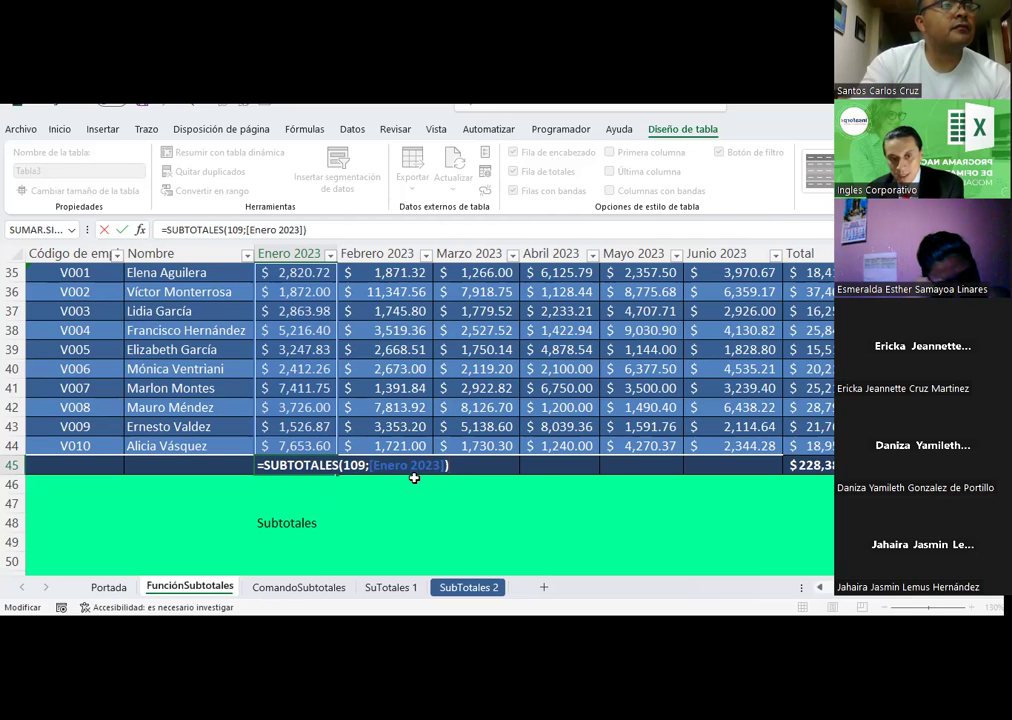
key(Return)
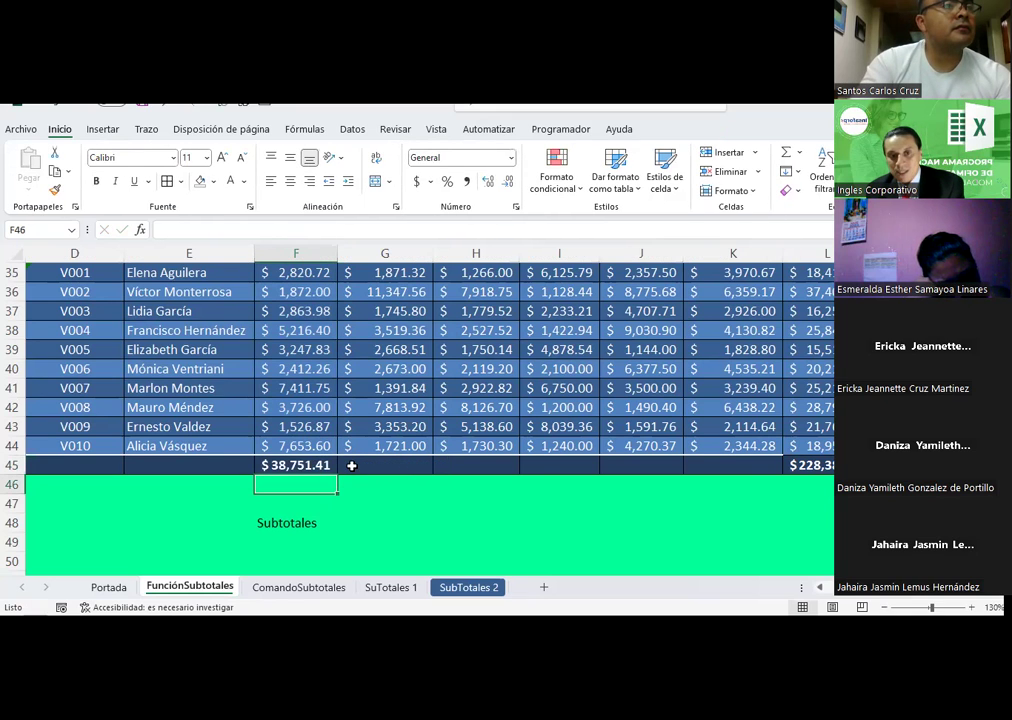
- Set the Febrero 2023 total to Promedio, =SUBTOTALES(101;[Febrero 2023]) showing $3,810.55
click(354, 465)
click(438, 467)
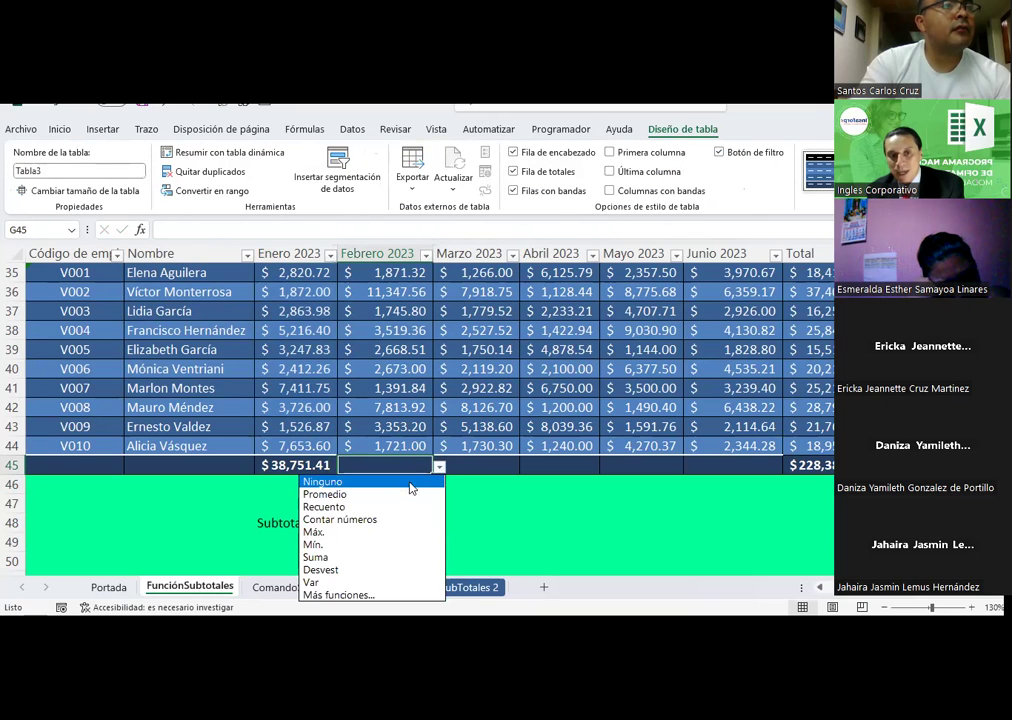
click(405, 494)
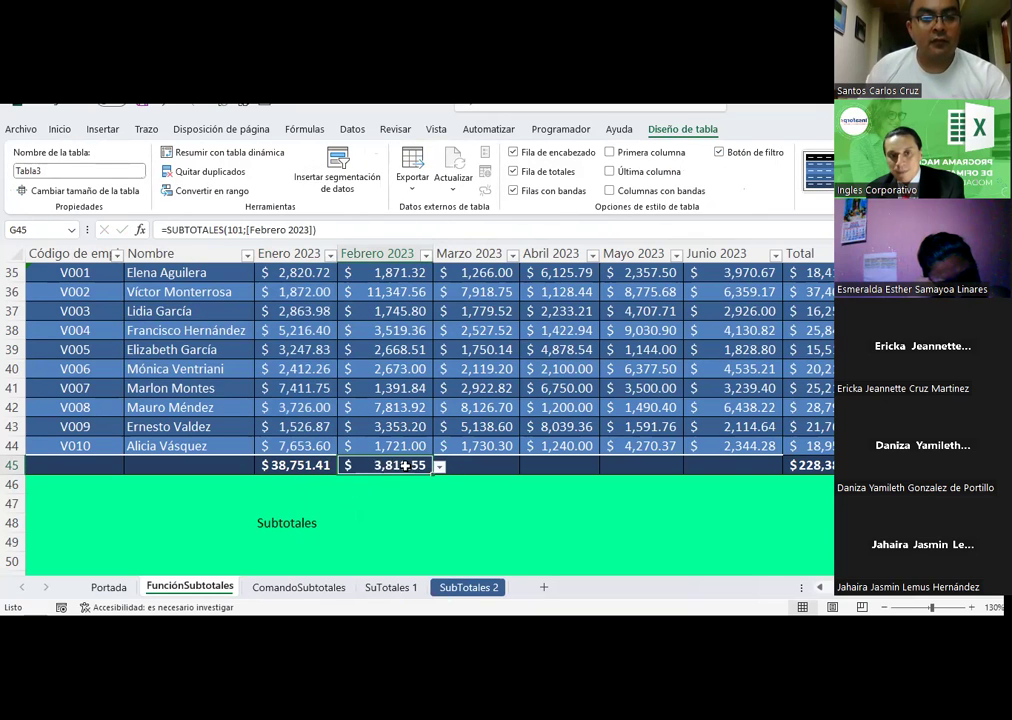
double_click(437, 467)
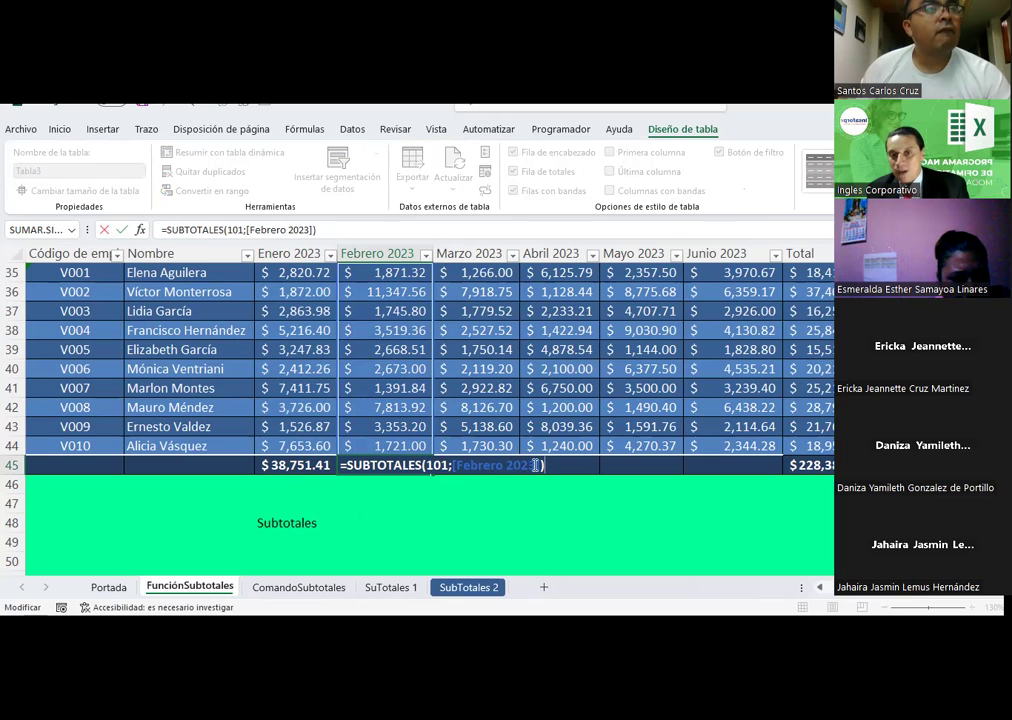
click(487, 498)
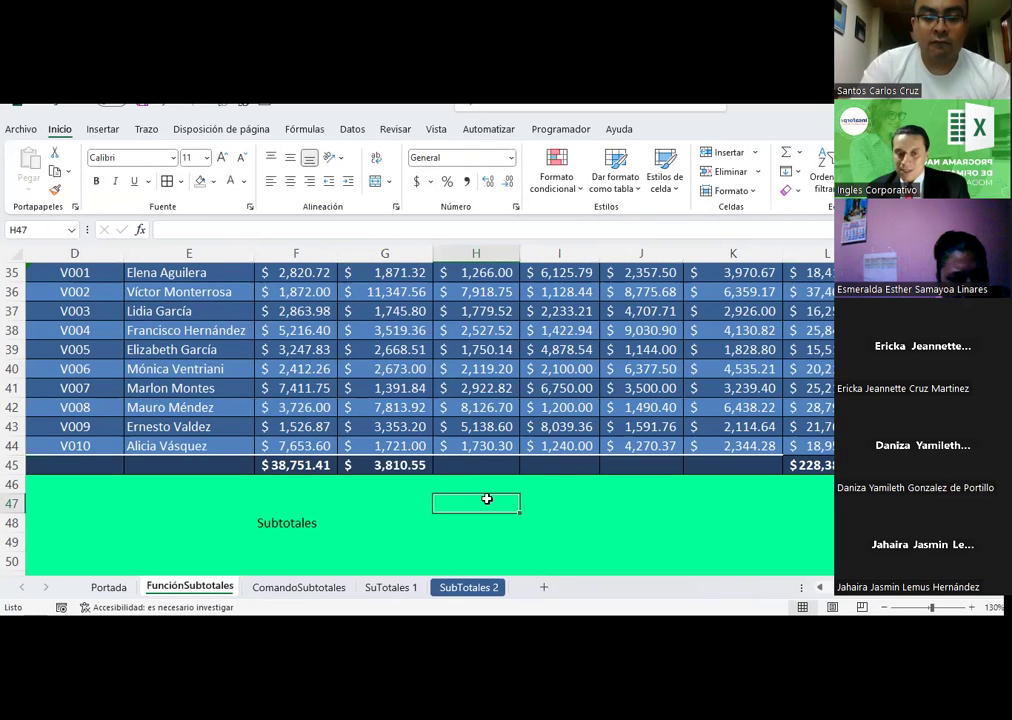
click(478, 465)
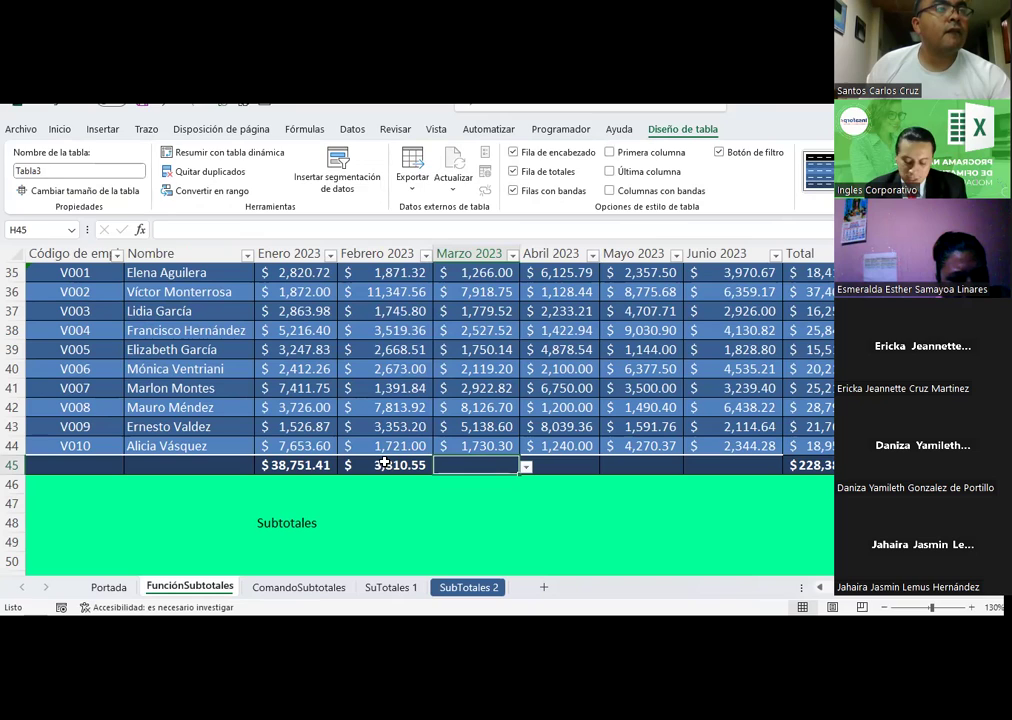
text(=subt)
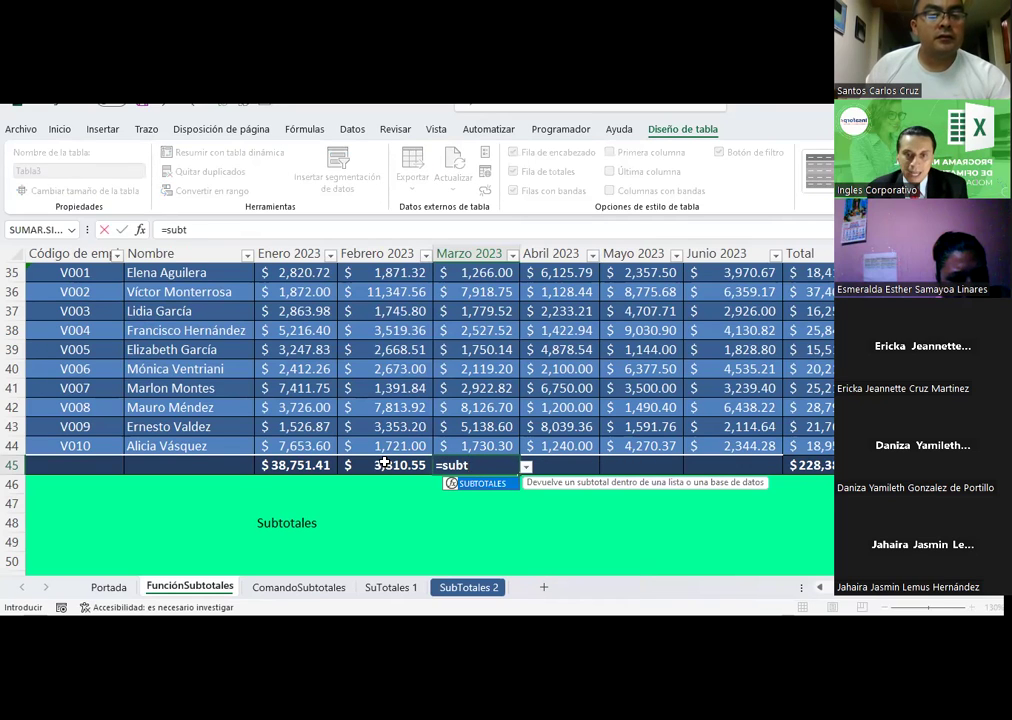
text(otales)
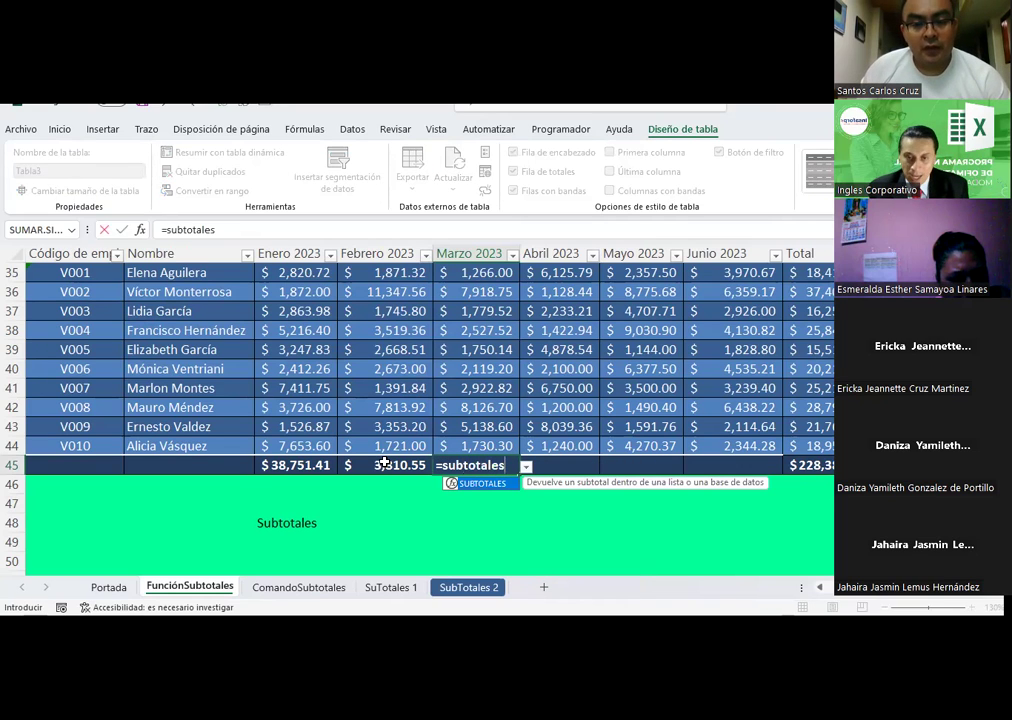
text(()
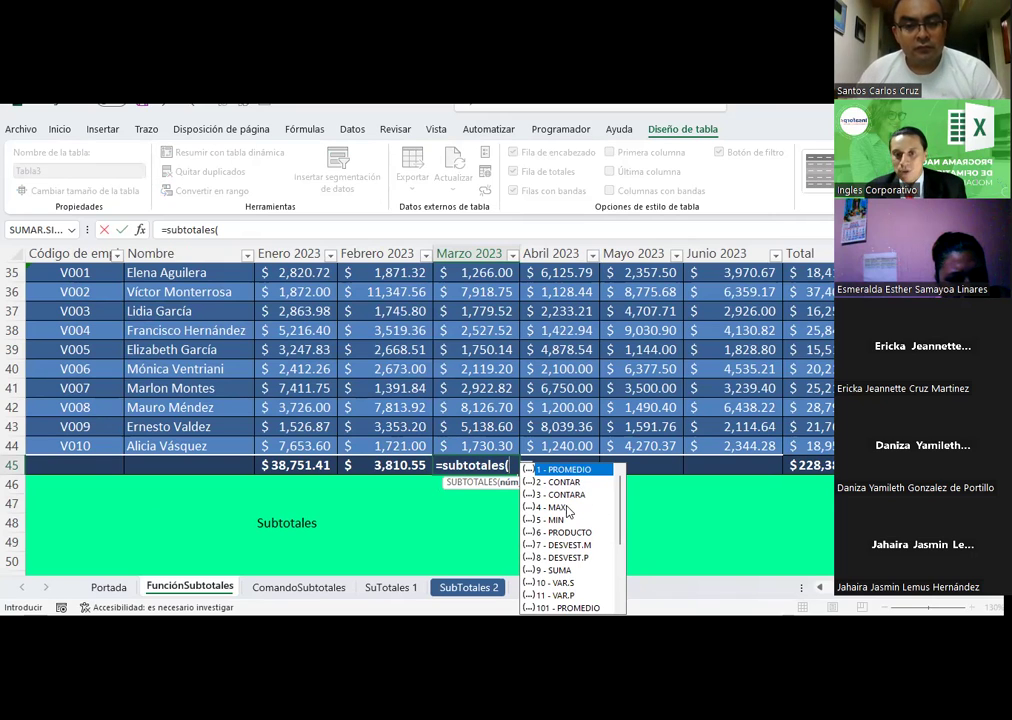
scroll(620, 550, down, 1)
mouse_move(620, 550)
mouse_down()
mouse_move(618, 560)
mouse_move(620, 522)
mouse_move(625, 571)
mouse_move(614, 524)
mouse_up()
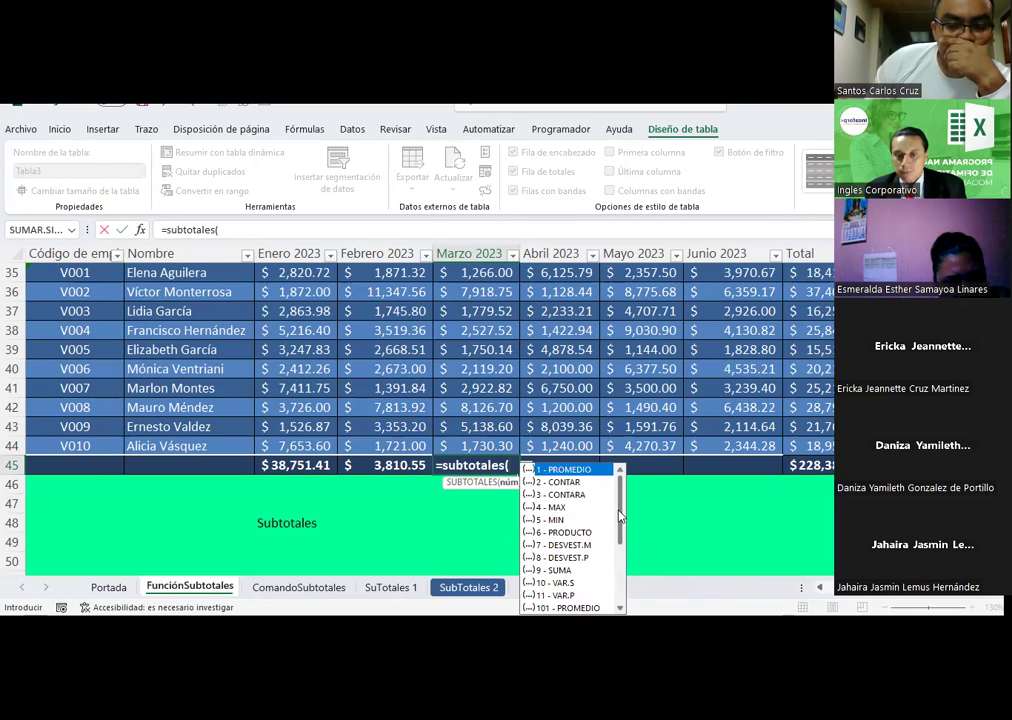
key(Escape)
click(474, 540)
key(Escape)
key(Escape)
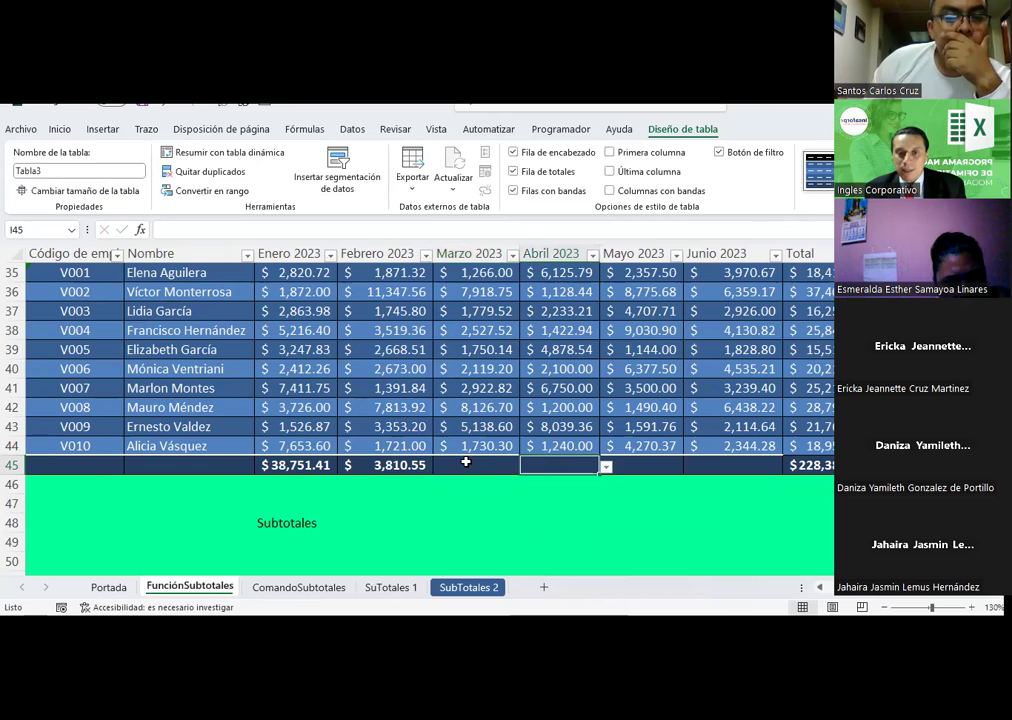
- Try maximum, minimum and count functions for the Marzo 2023 total
click(525, 466)
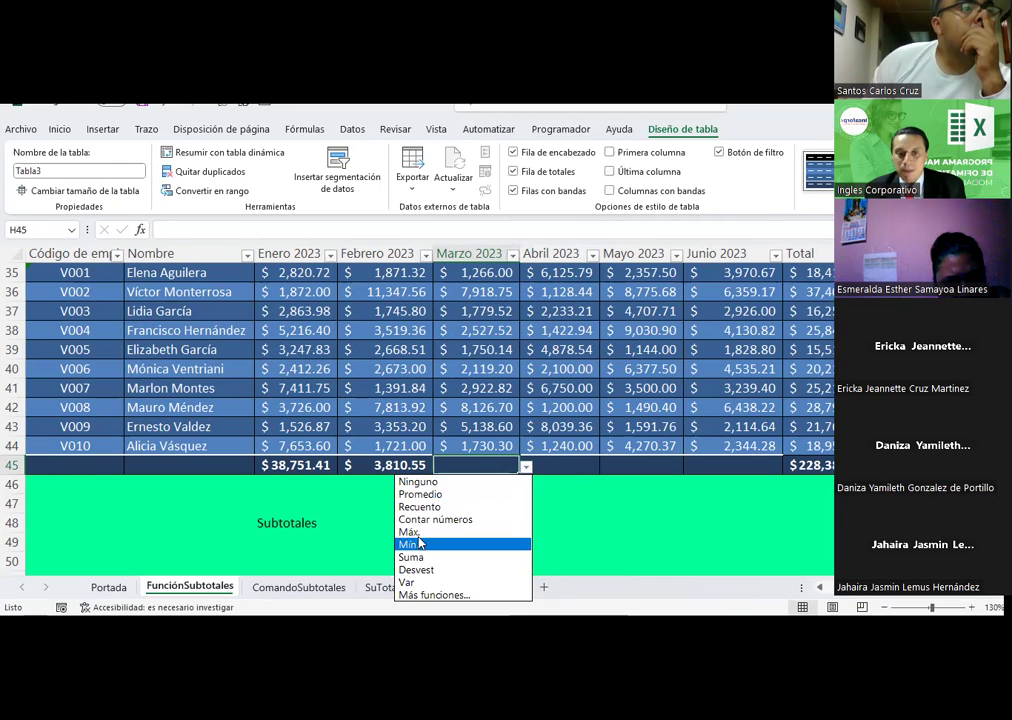
click(414, 533)
click(526, 467)
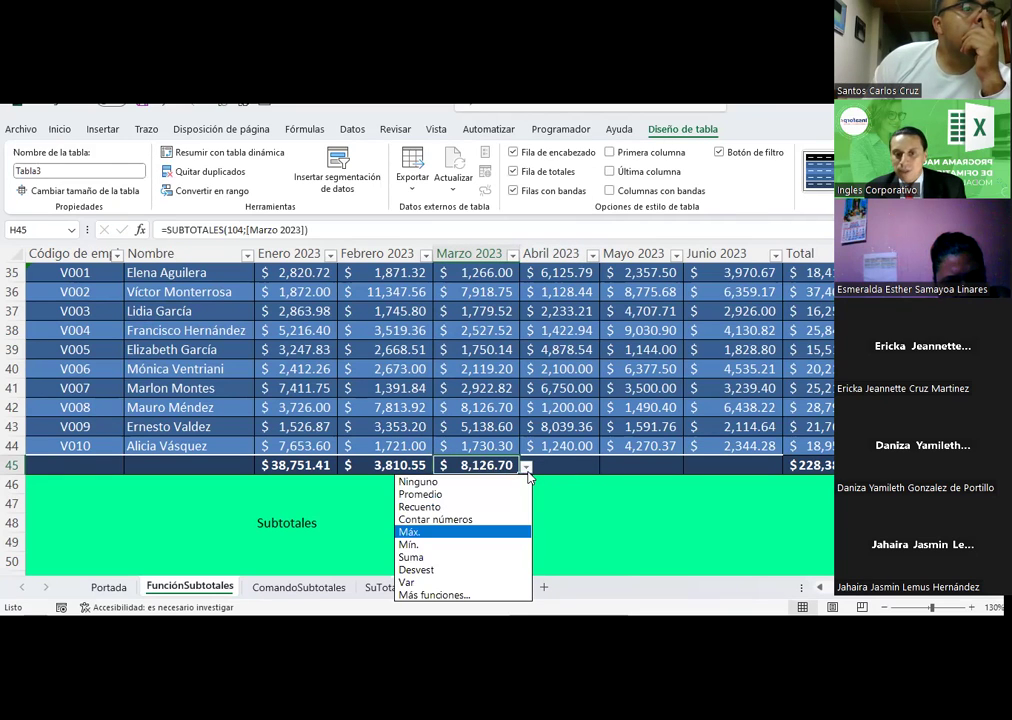
click(412, 545)
click(525, 466)
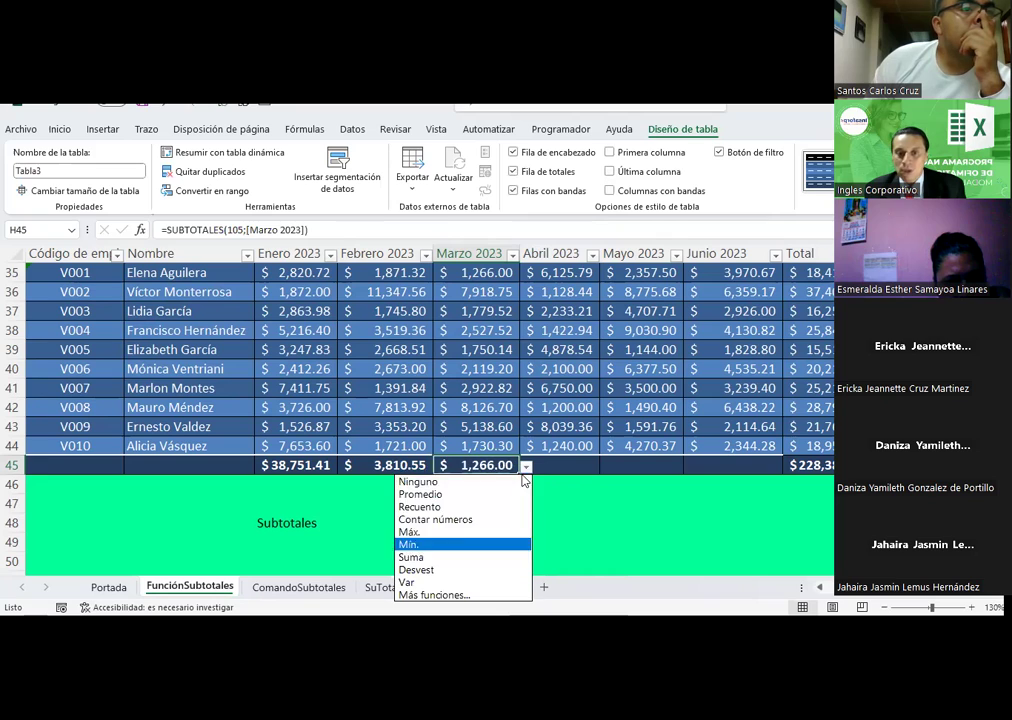
click(428, 519)
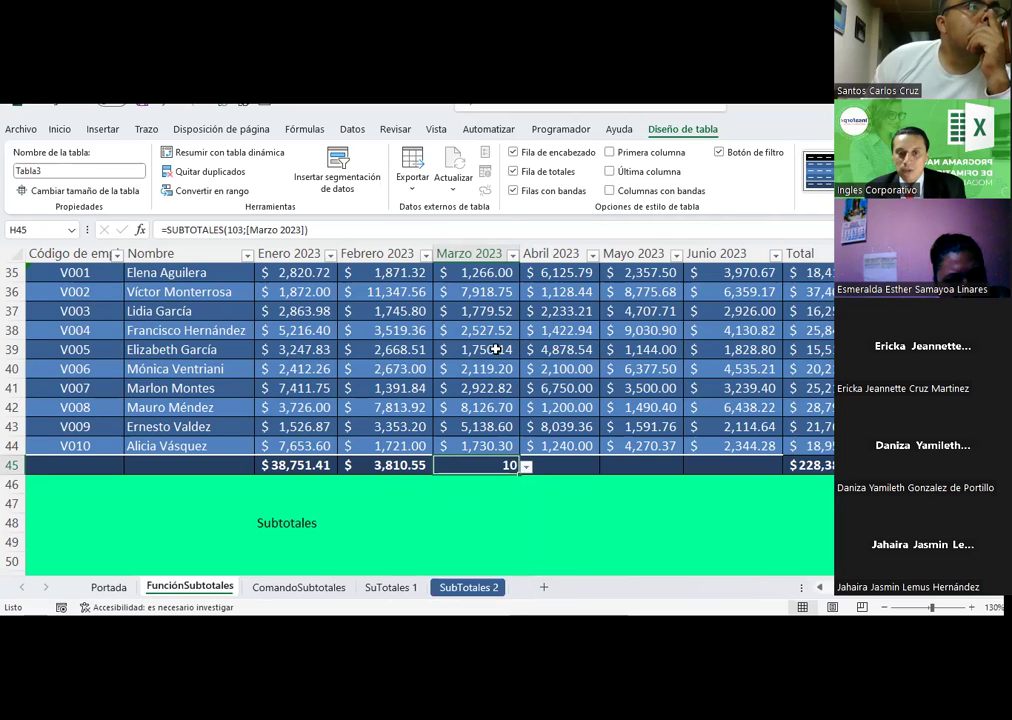
click(526, 467)
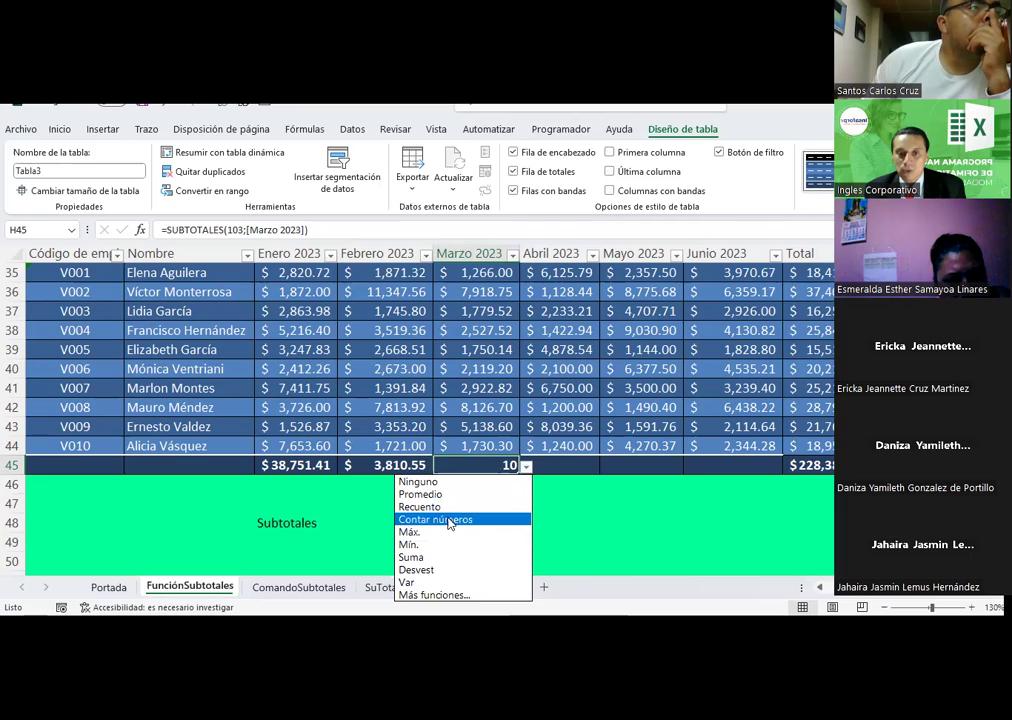
click(428, 520)
- Set the Marzo 2023 total to the standard deviation, $2,602.11
click(589, 466)
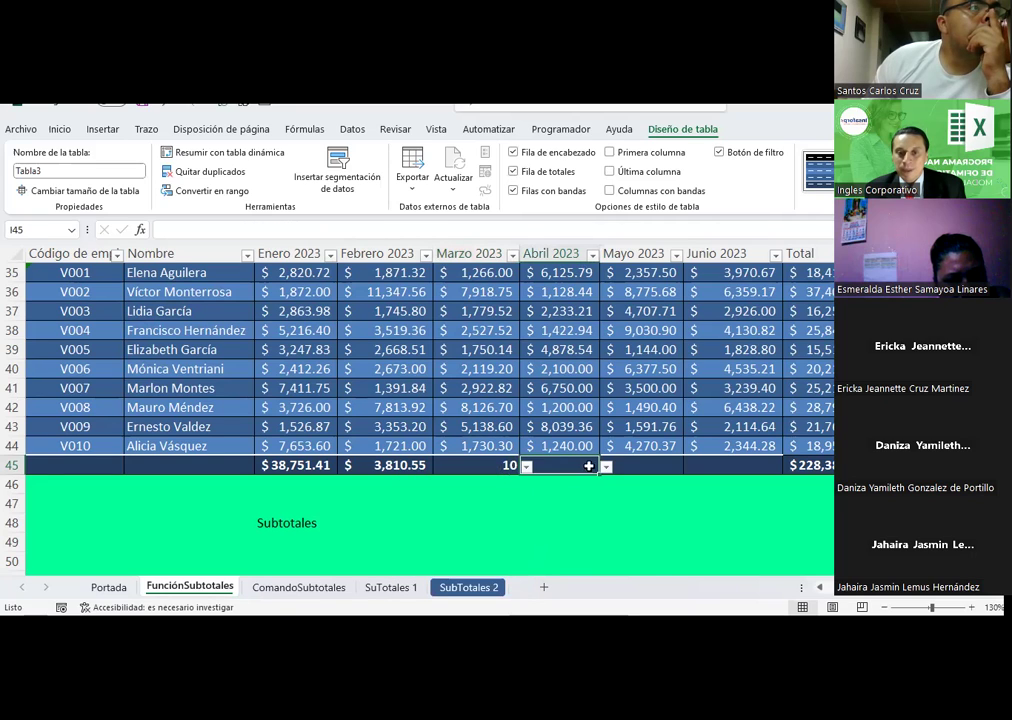
click(514, 466)
click(526, 467)
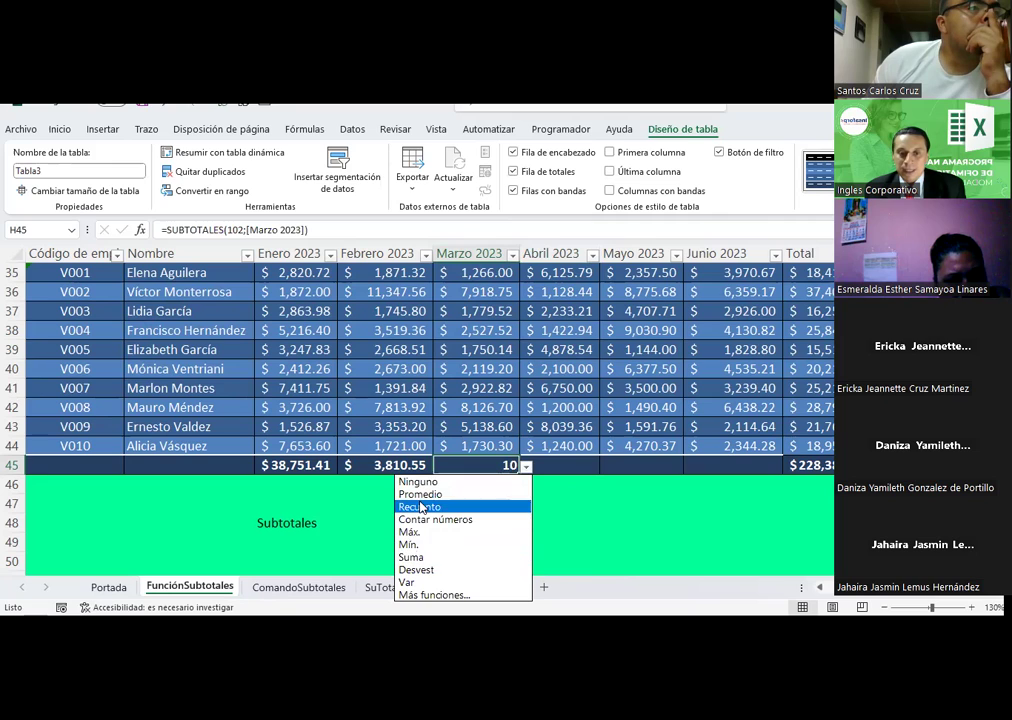
click(435, 595)
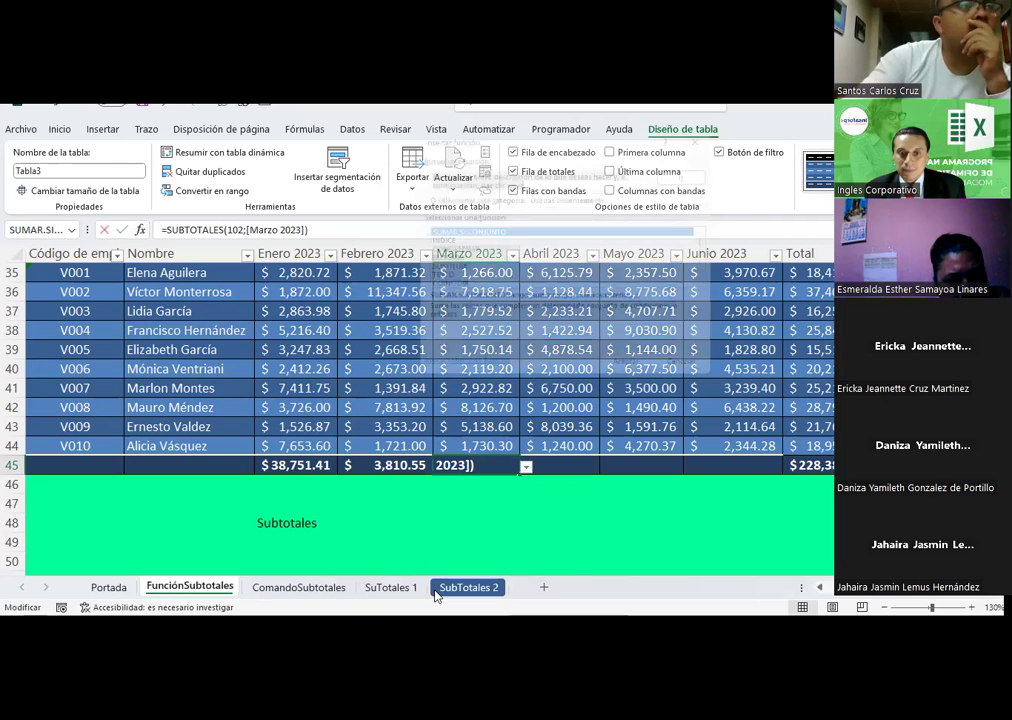
key(Escape)
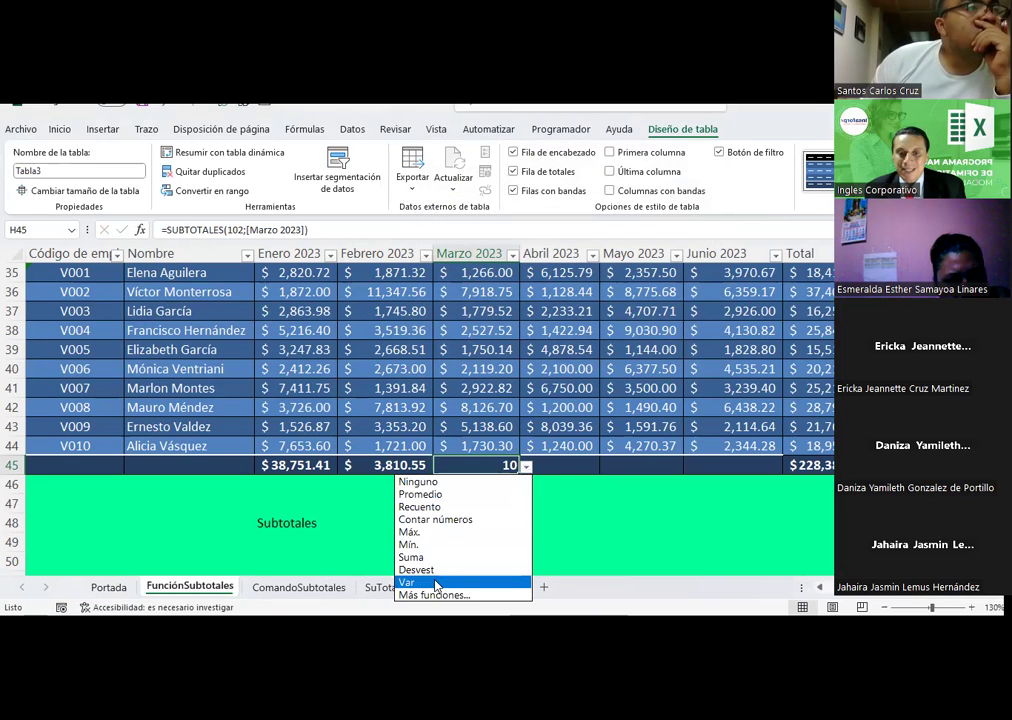
click(428, 570)
- Make the Abril total the minimum ($1,128.44) and the Mayo total the average ($4,324.58)
click(571, 450)
click(578, 466)
click(605, 467)
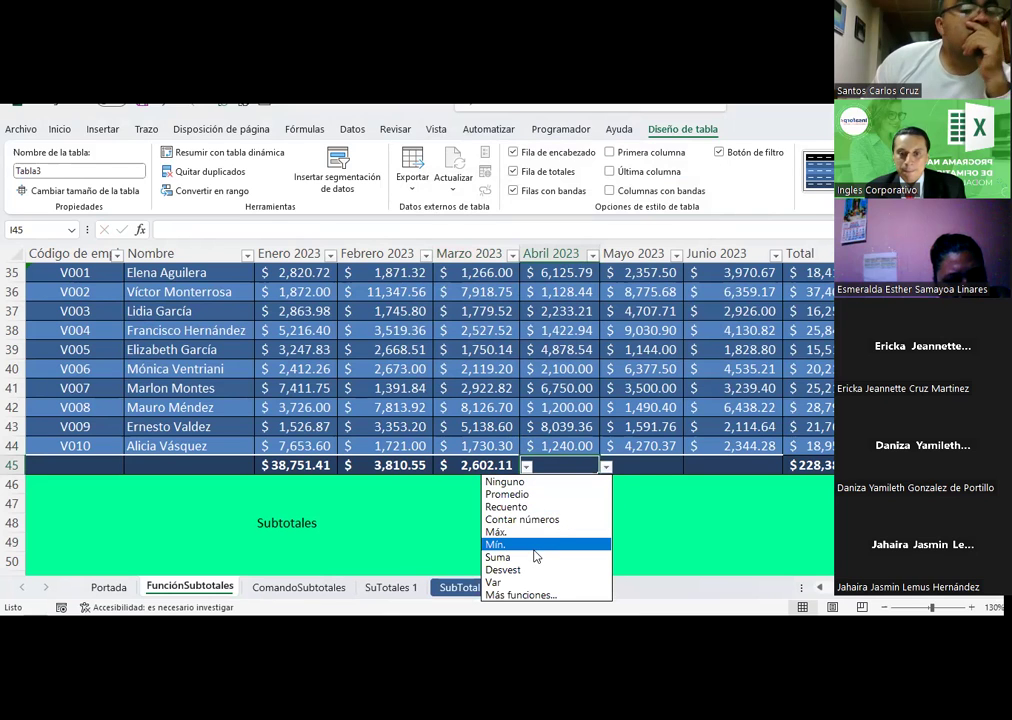
click(534, 546)
click(655, 466)
click(690, 467)
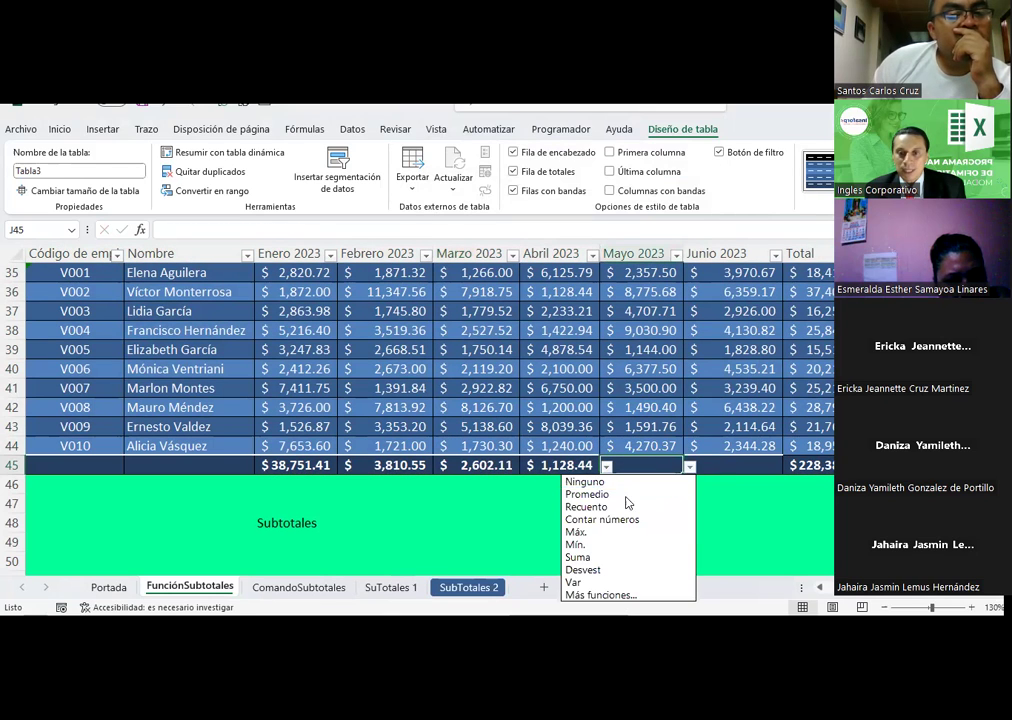
click(624, 494)
click(630, 503)
click(757, 468)
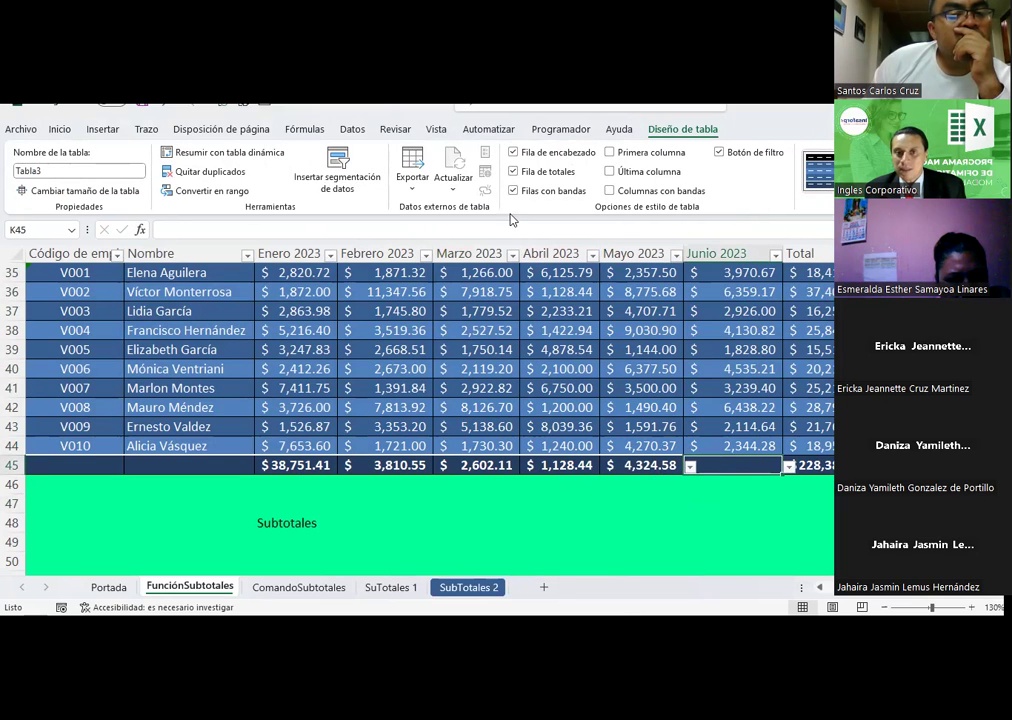
- Turn off Tabla3's Fila de totales and select the empty cells of new row 45 (V011)
click(513, 172)
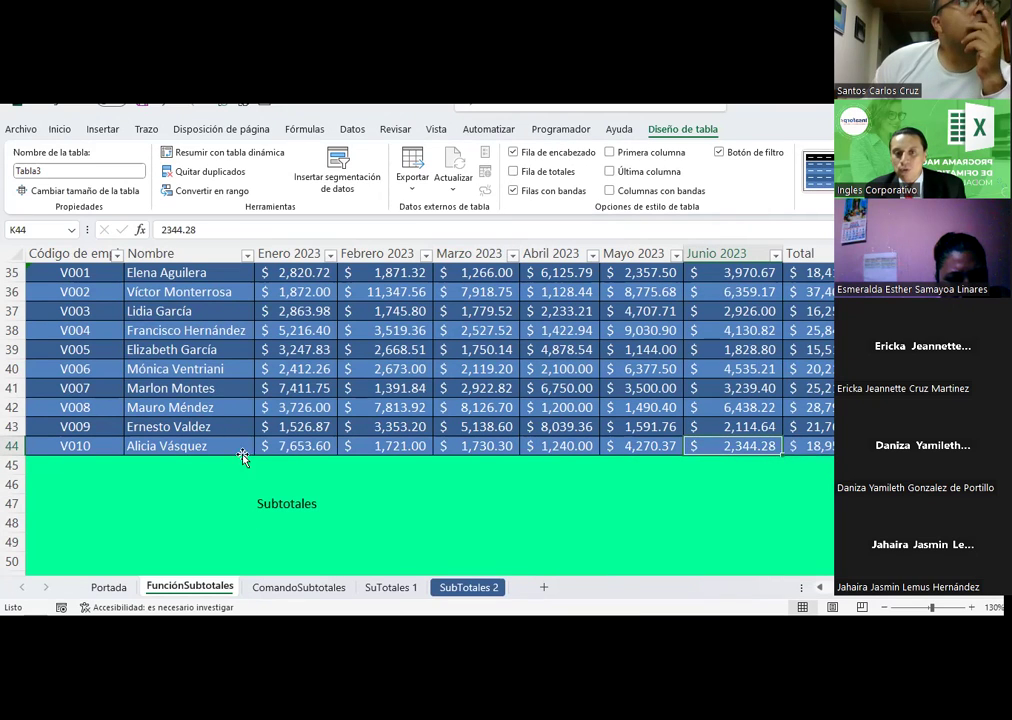
click(815, 443)
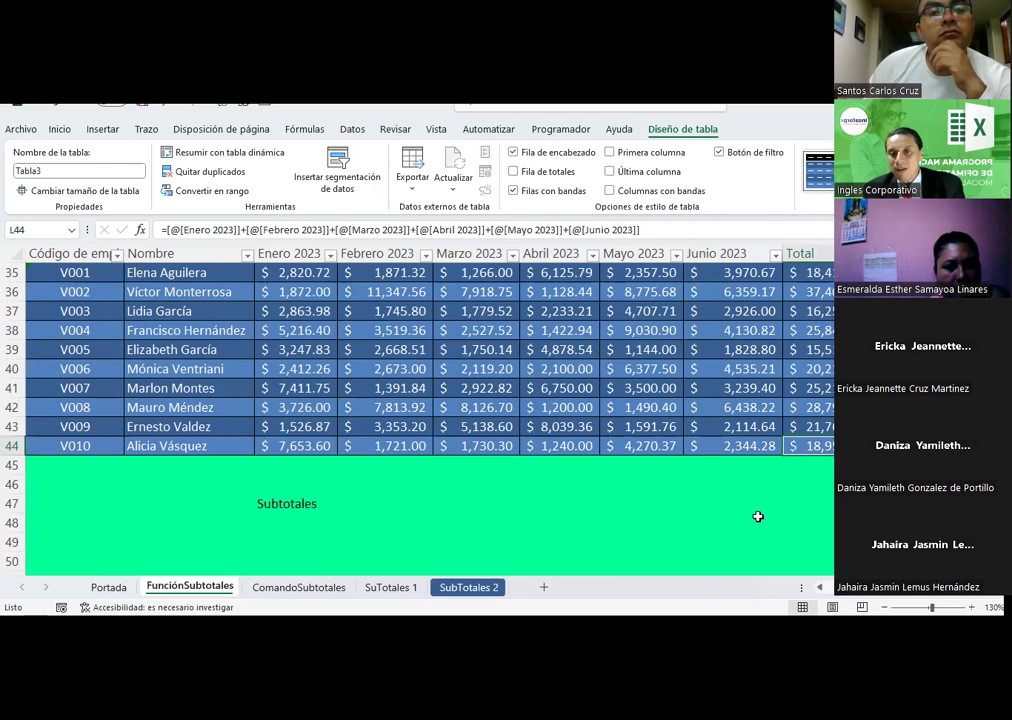
drag(210, 465, 815, 467)
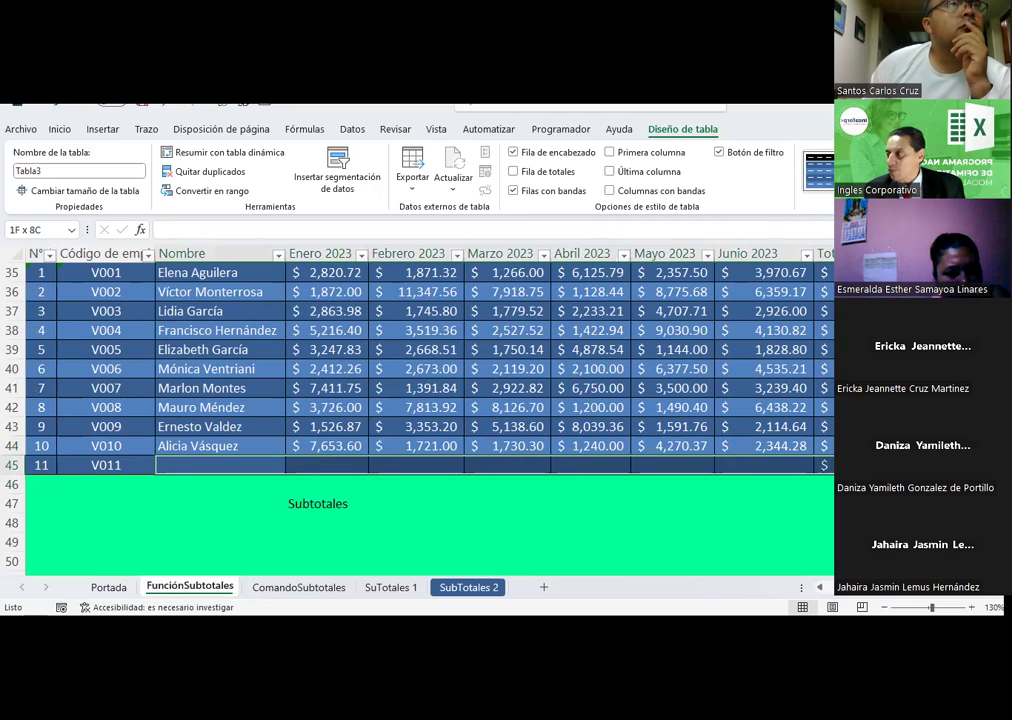
- Enter the new employee's name, Enero 12,000 and Febrero 13,000 in row 45
click(247, 463)
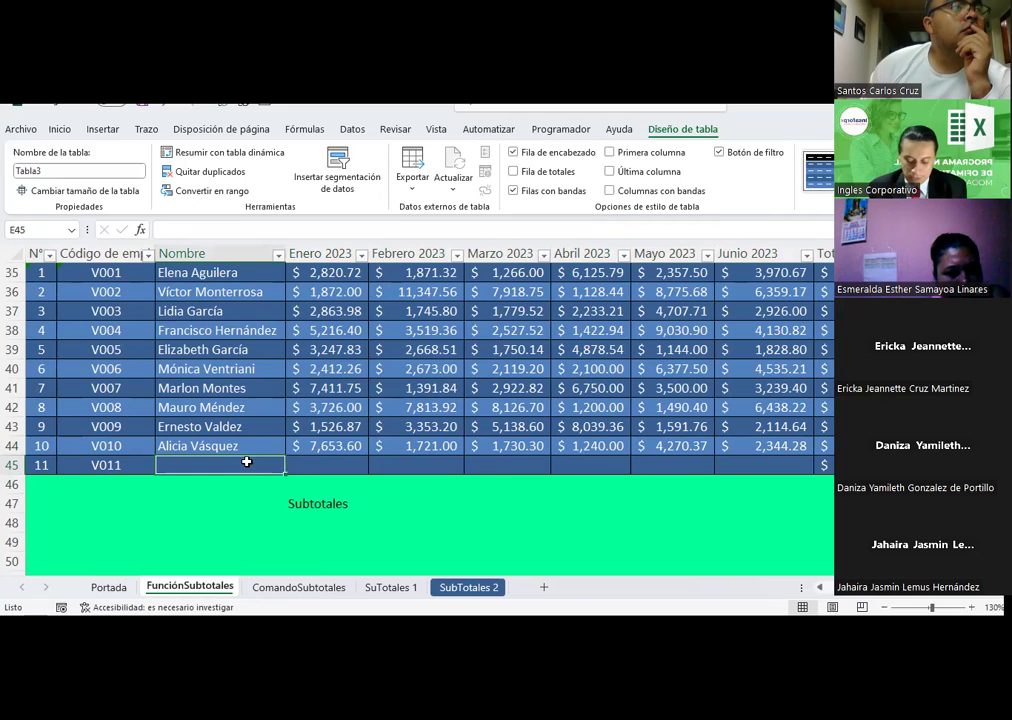
text(Jahaira )
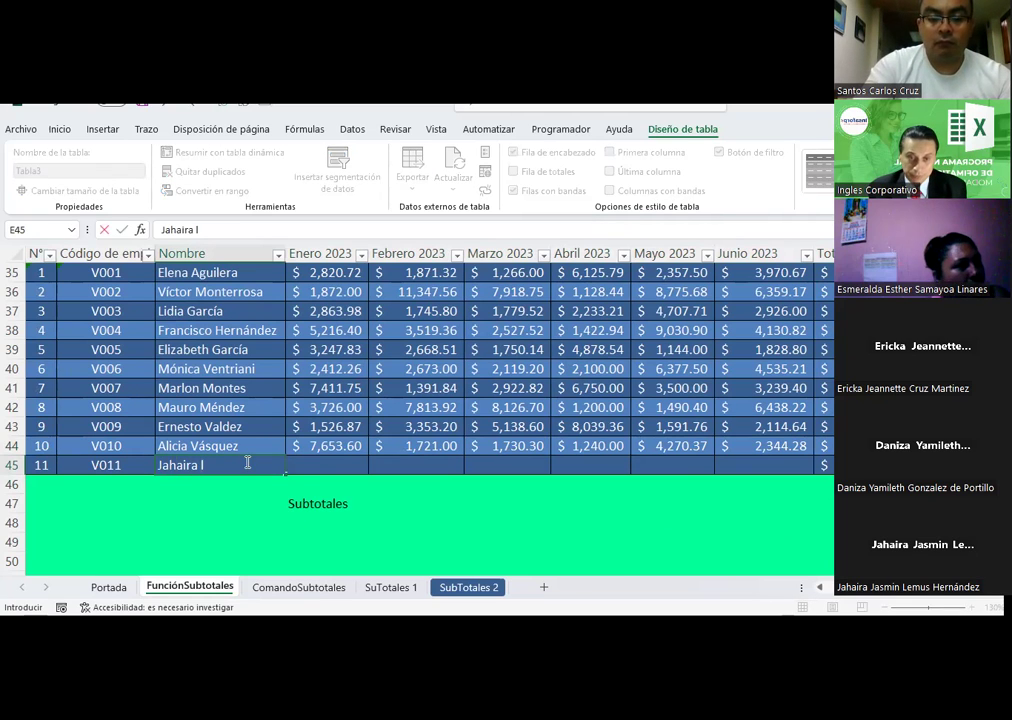
text(Lemus)
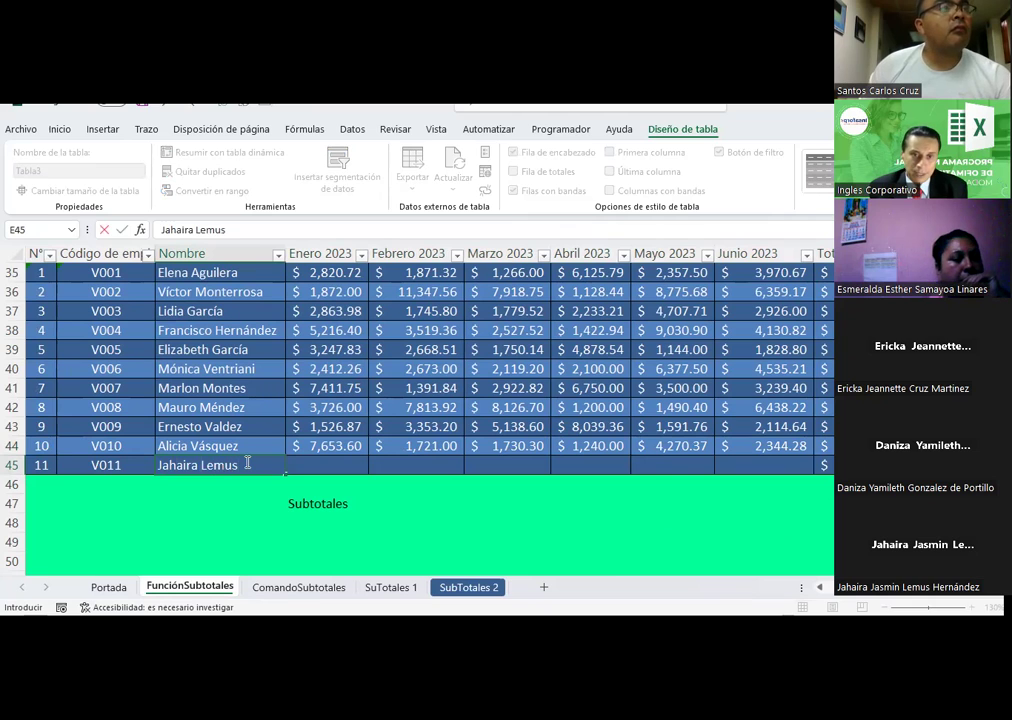
key(Tab)
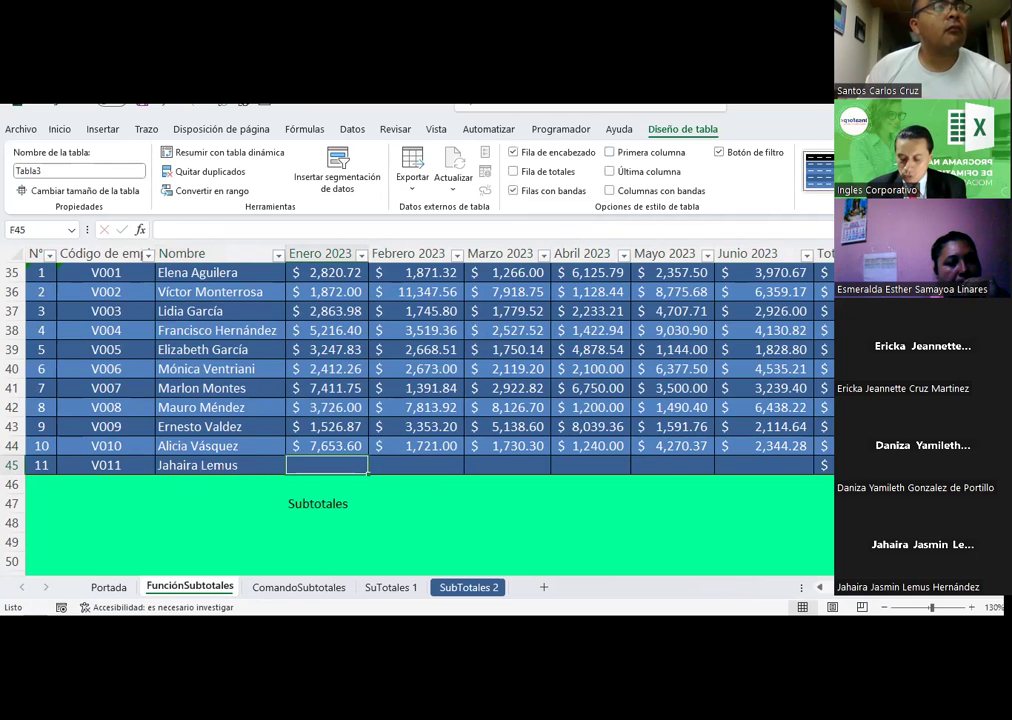
text(12000)
key(Tab)
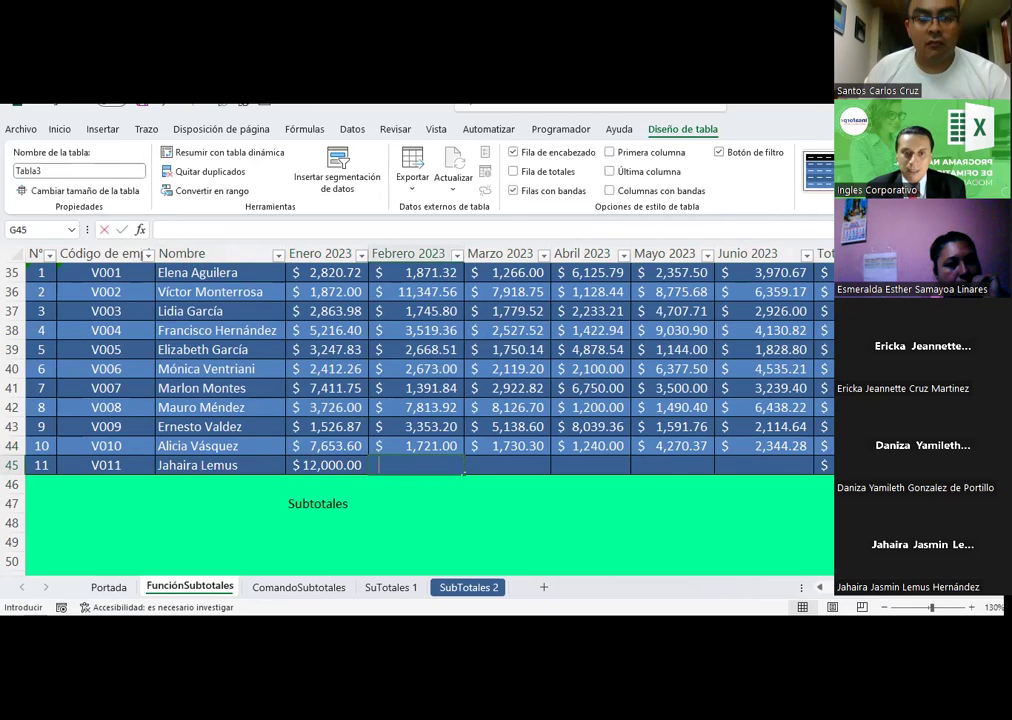
text(13000)
key(Tab)
key(Tab)
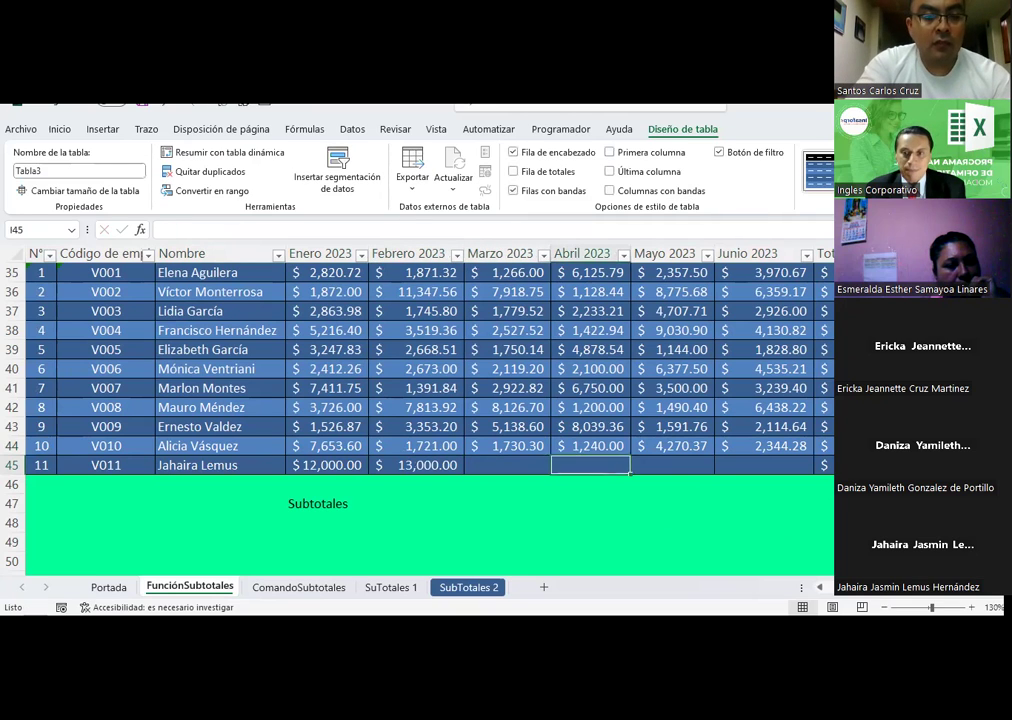
- Enter Marzo 8,000, Abril 1,530, Mayo 14,200 and Junio 15,825 in row 45
key(Tab)
key(Tab)
key(Tab)
key(Left)
key(Left)
key(Left)
key(Left)
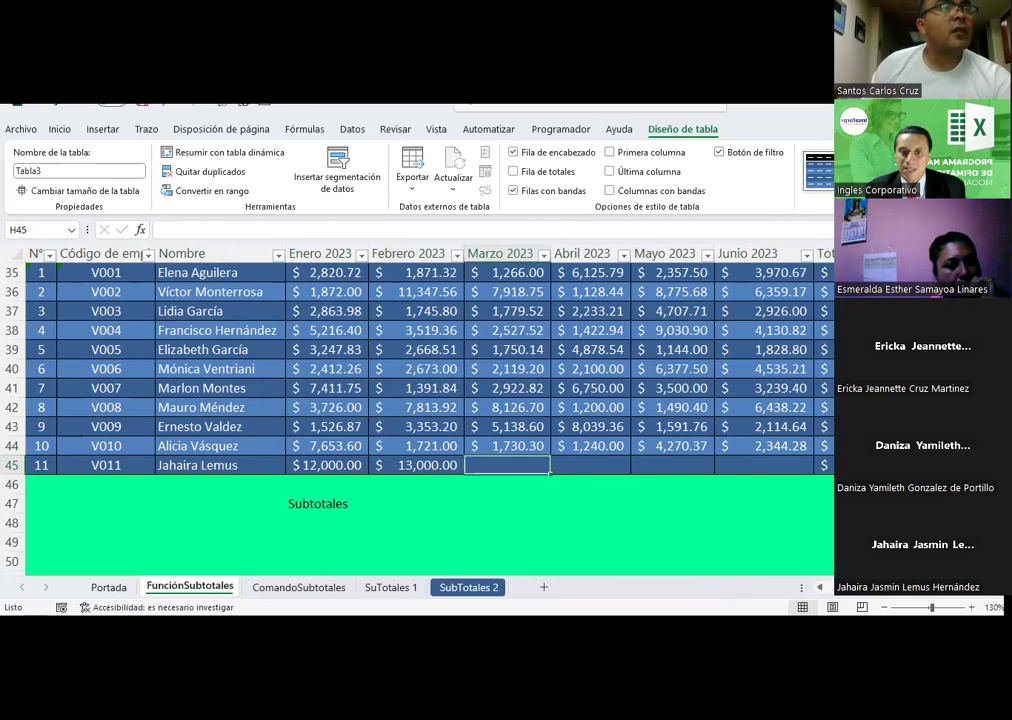
text(8,000)
key(Tab)
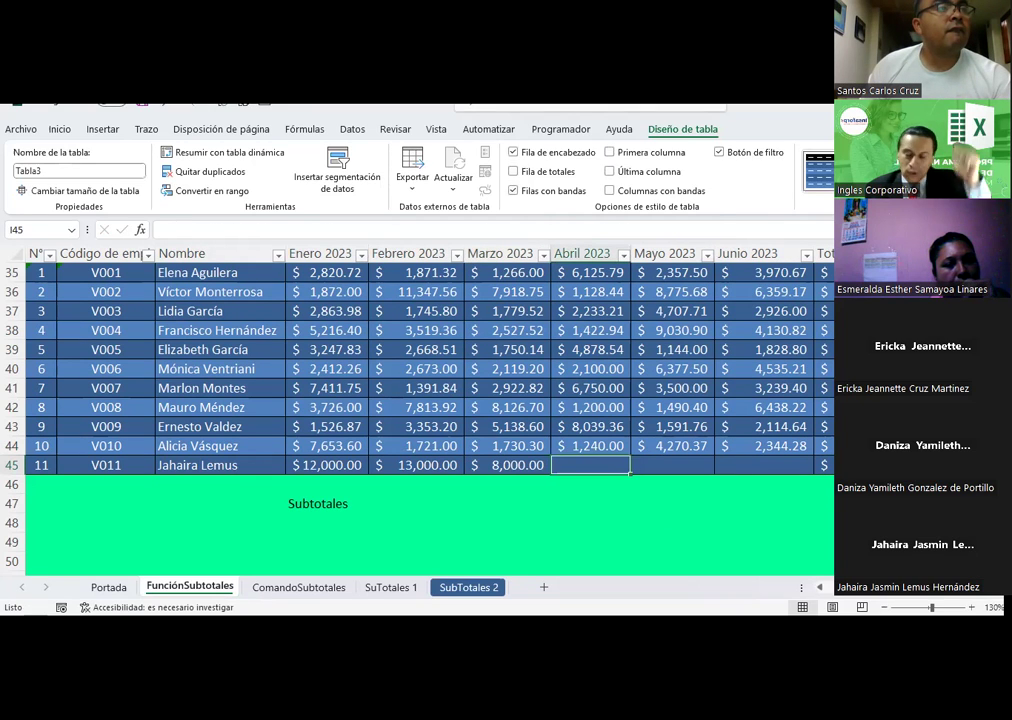
text(15303)
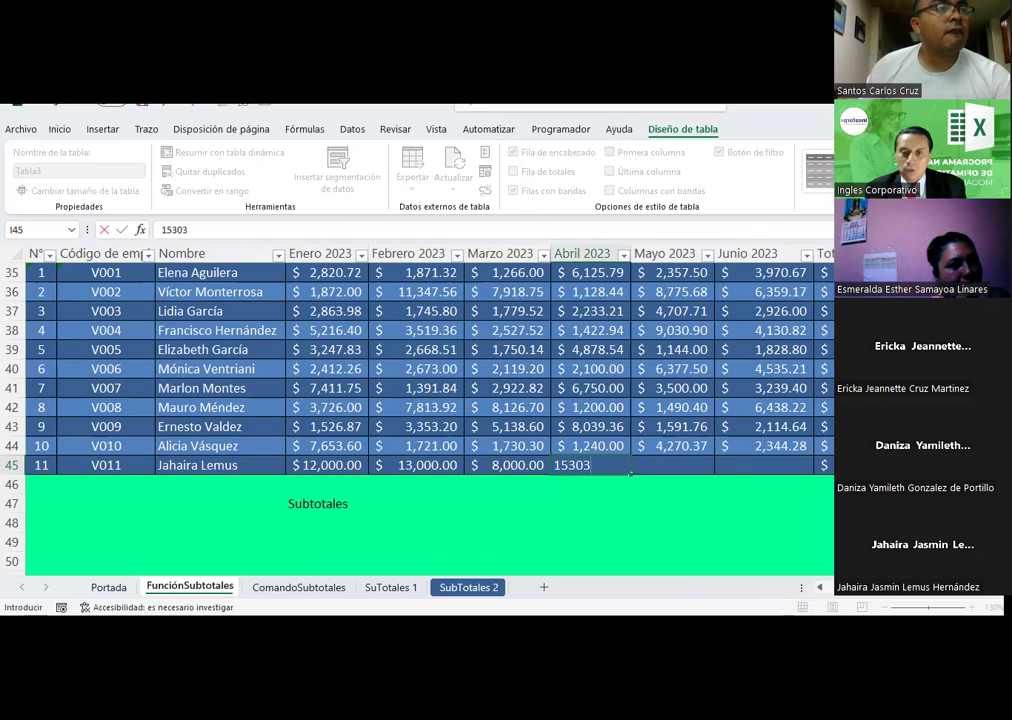
key(Tab)
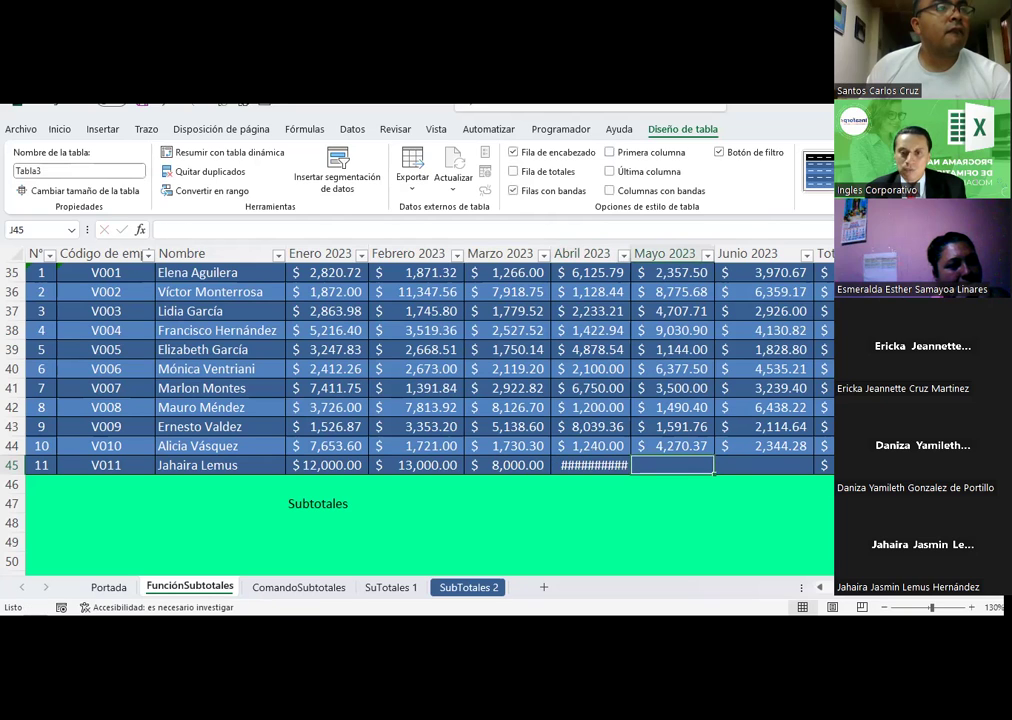
text(14,2)
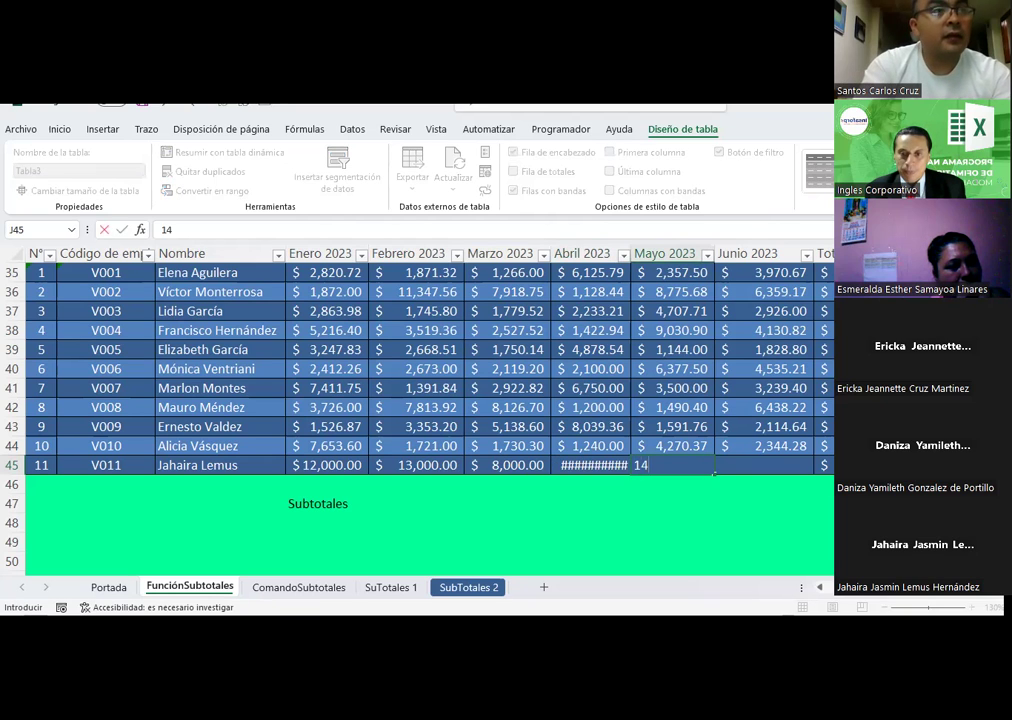
text(00)
key(Tab)
text(1)
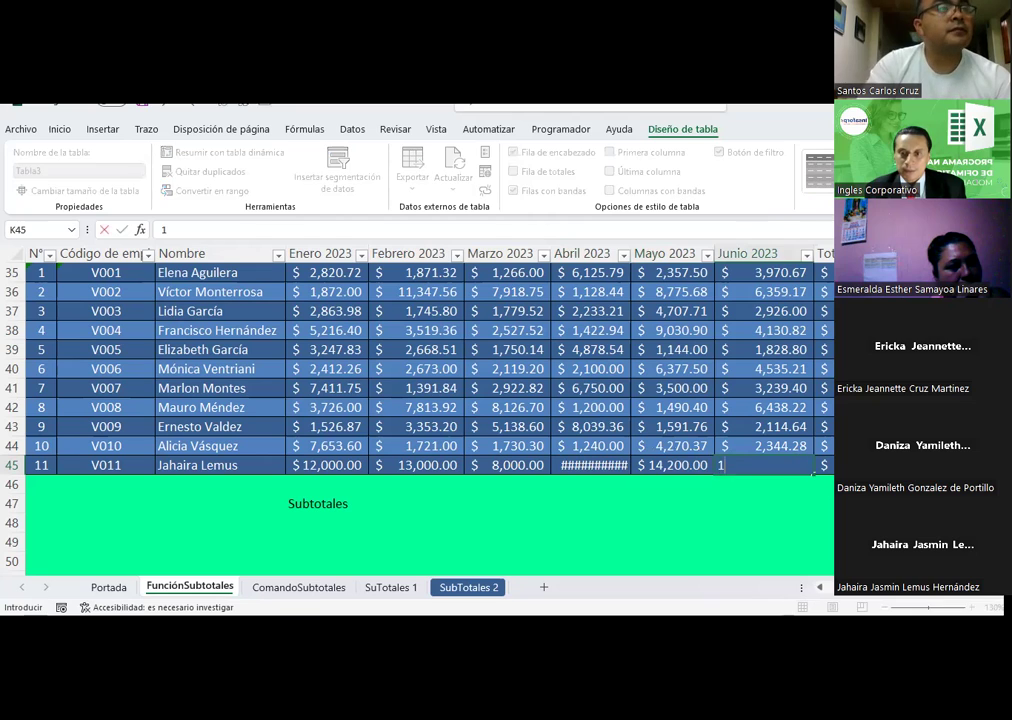
text(582)
key(Return)
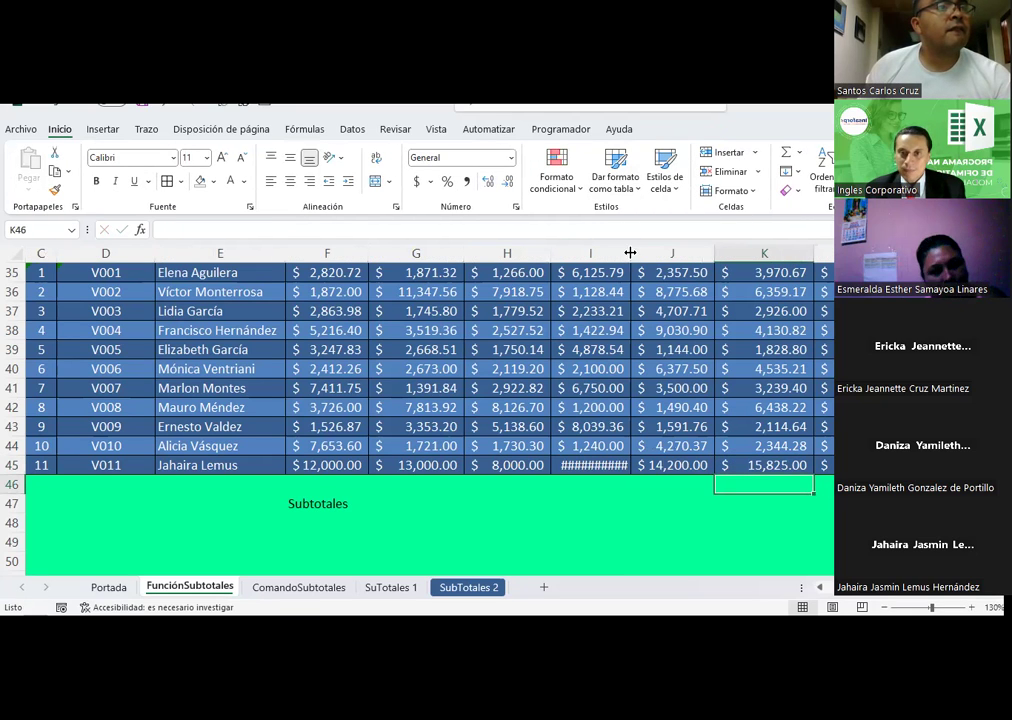
- Widen the Abril column so 15,303.00 shows and turn the totals row back on
drag(631, 253, 647, 253)
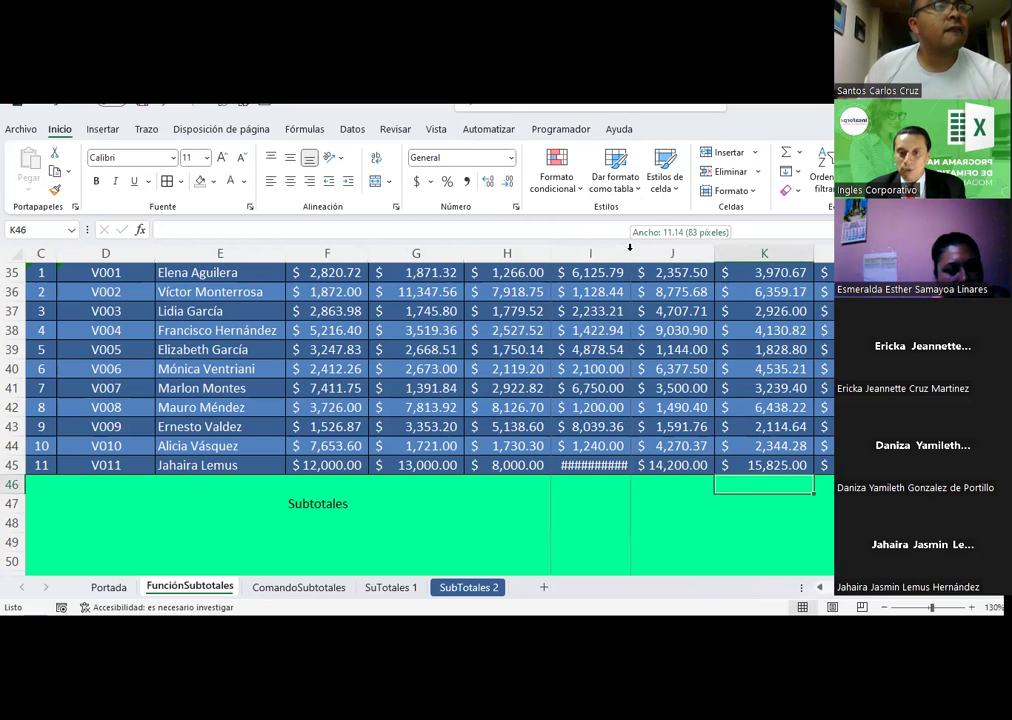
key(Up)
key(Right)
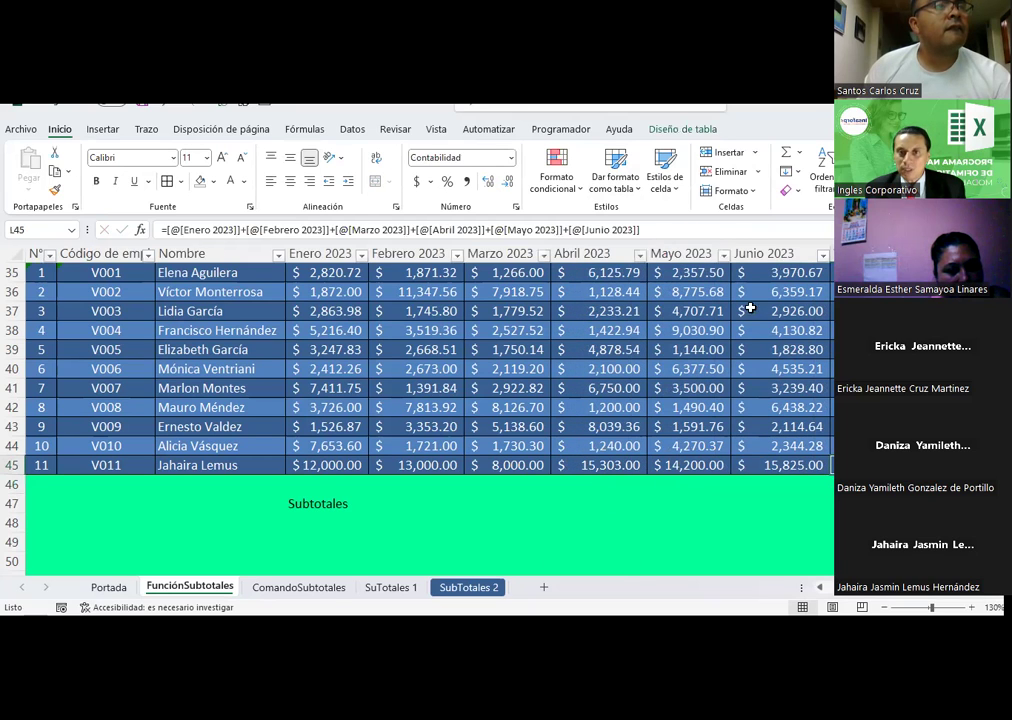
click(670, 131)
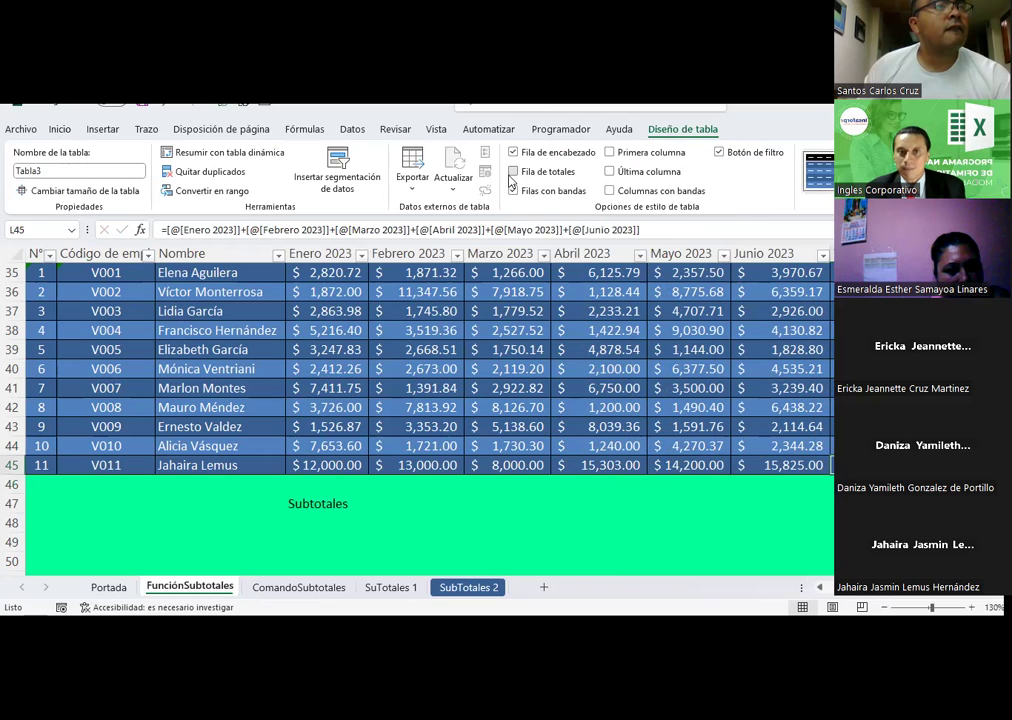
click(512, 173)
- Set the Junio total to Suma, showing $53,712.21
click(722, 522)
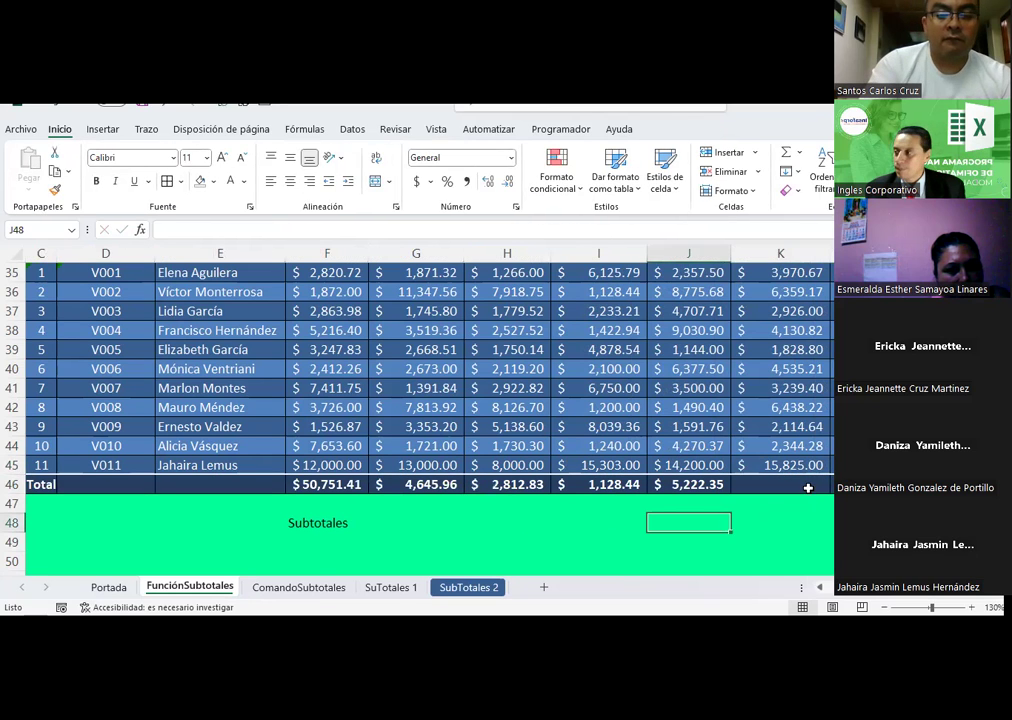
click(810, 485)
click(831, 486)
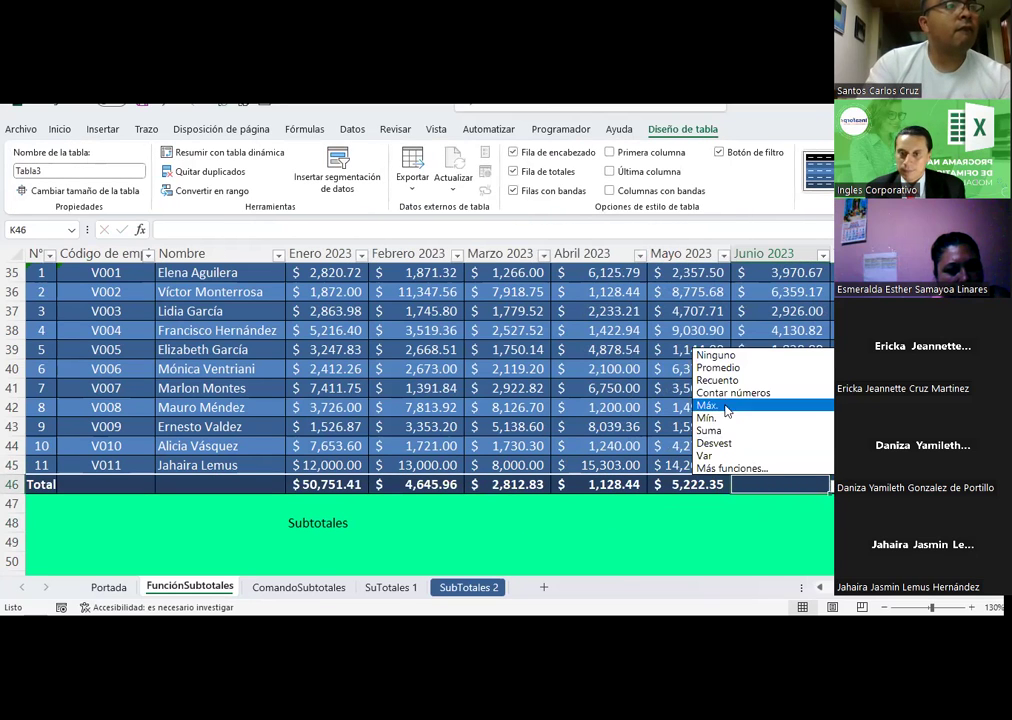
click(710, 430)
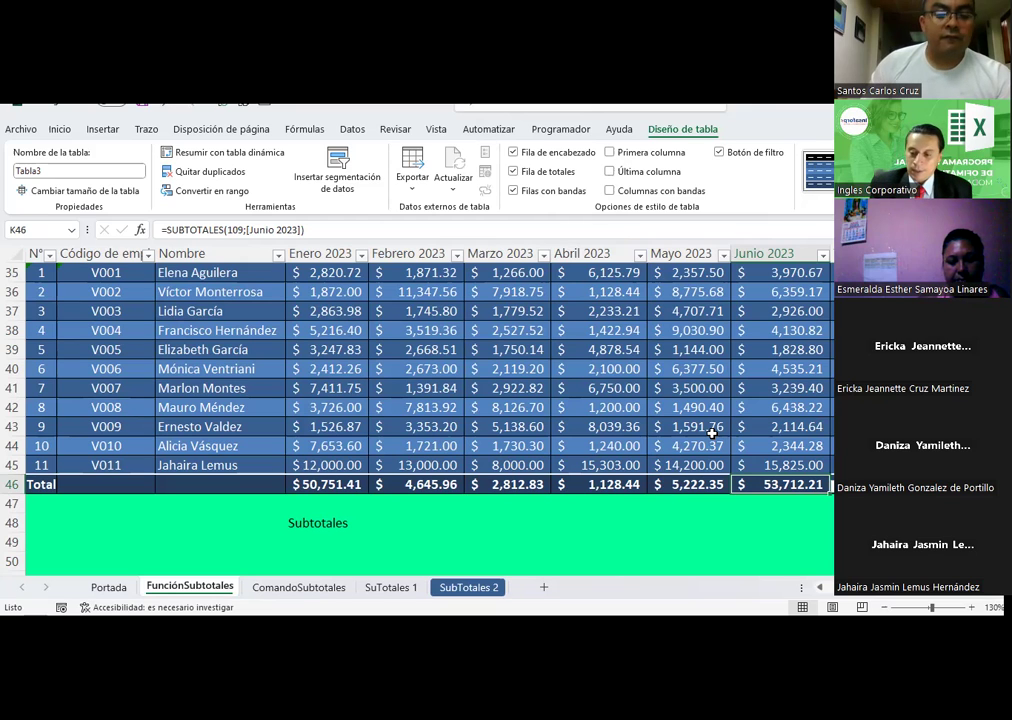
click(700, 407)
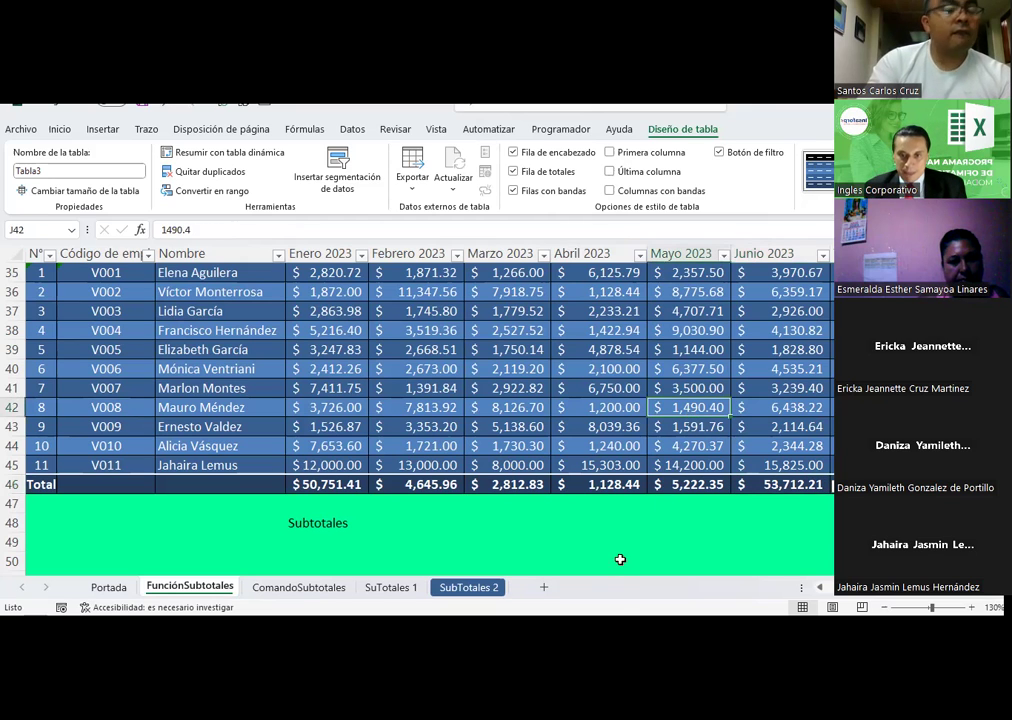
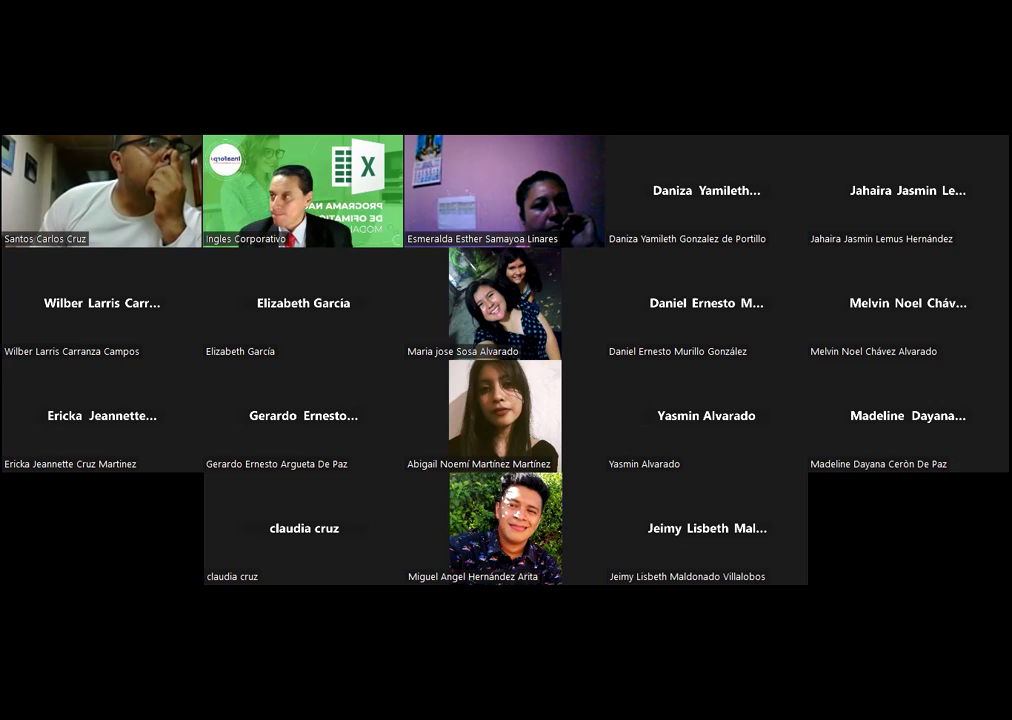
- Enter 1 in K2 for the first student under 17/7/2023
text(1)
key(Return)
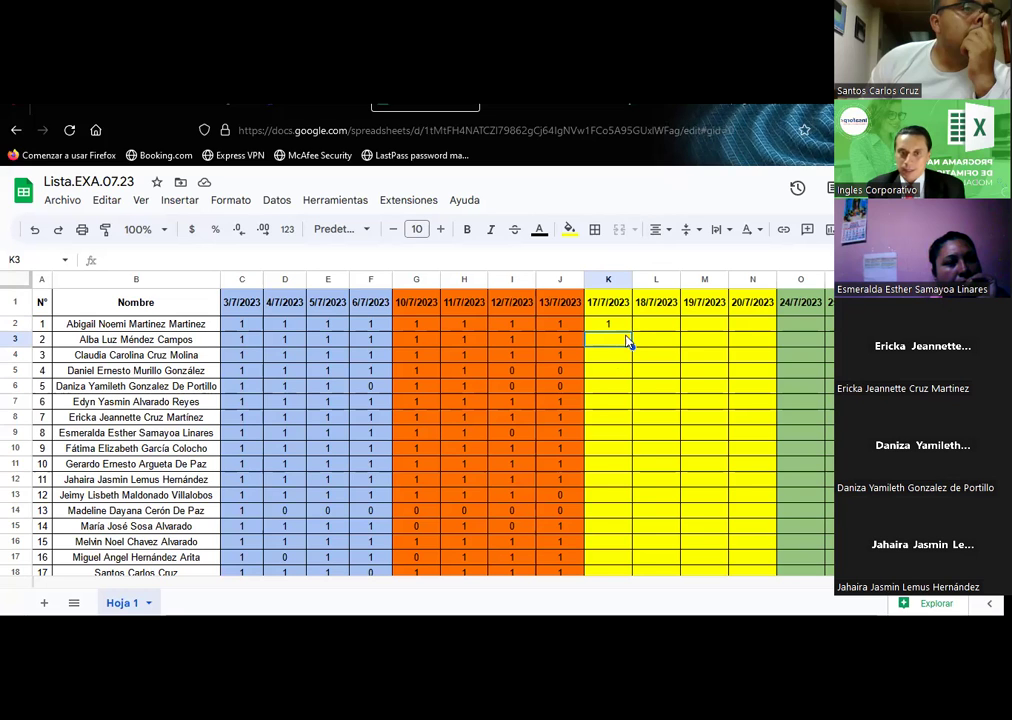
text(1)
- Record a 1 in cells K3 through K8 for students 2 to 7
key(Return)
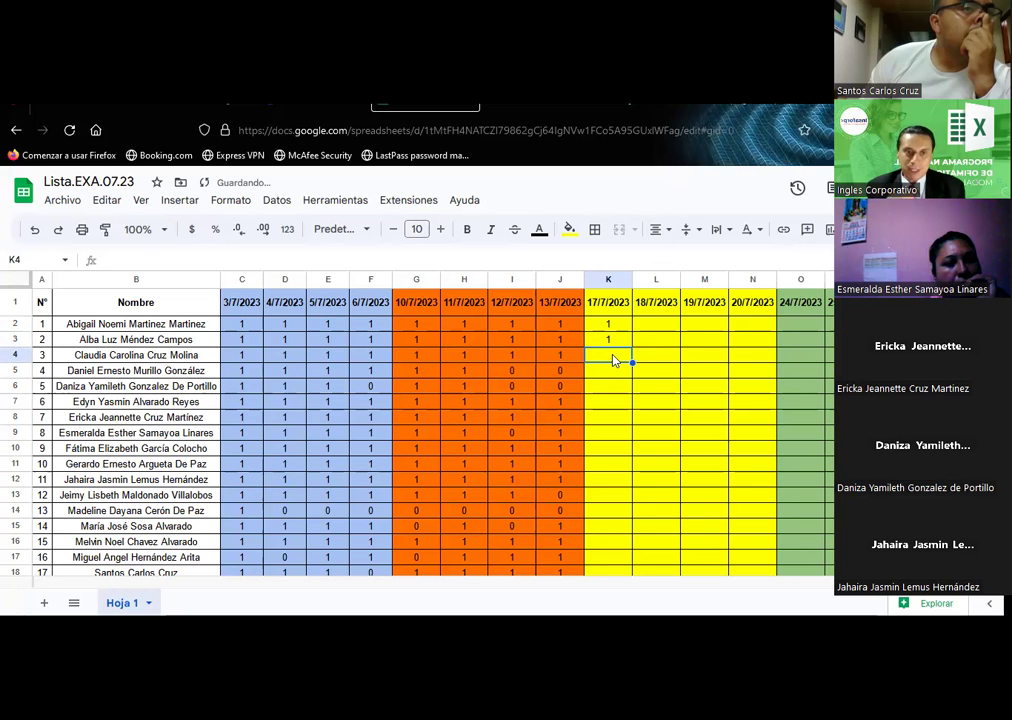
text(1)
key(Return)
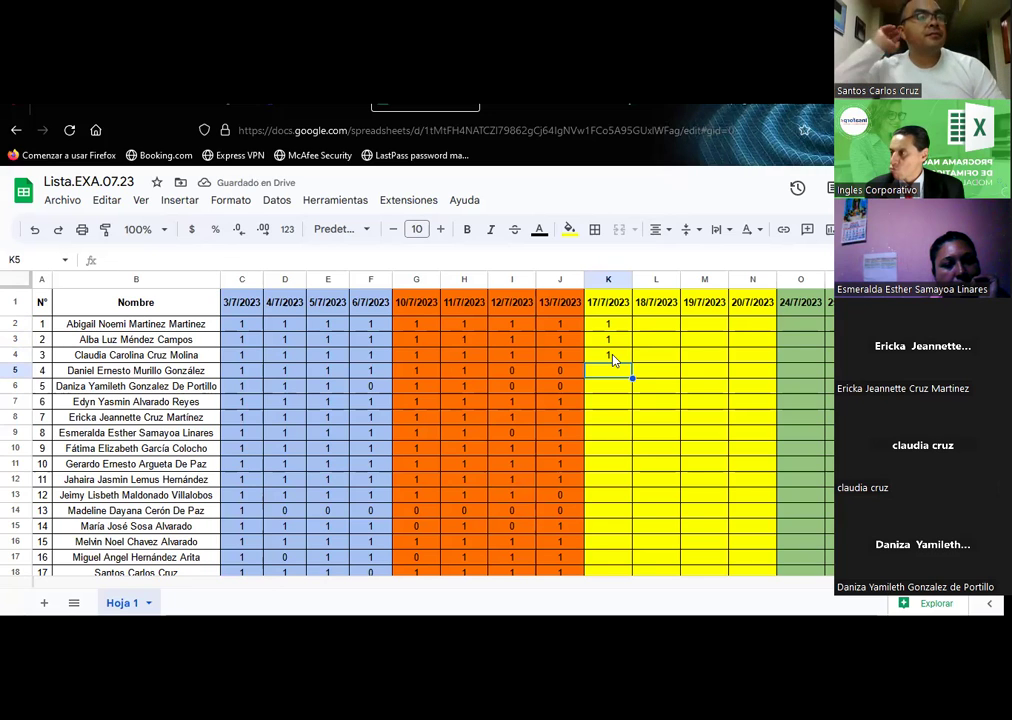
text(1)
key(Return)
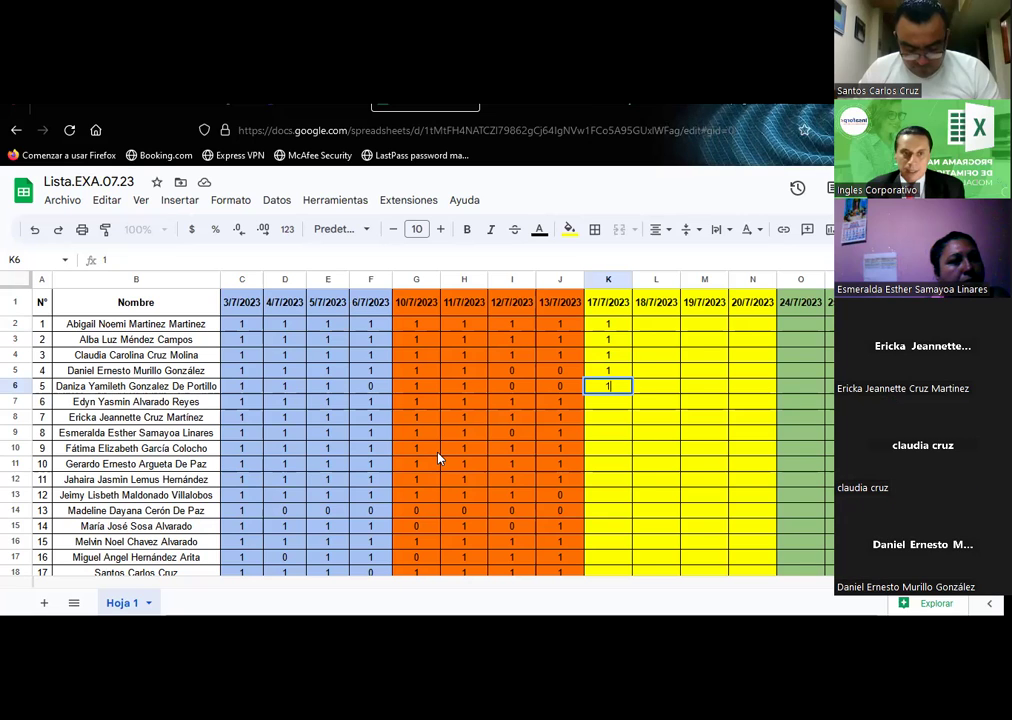
click(609, 403)
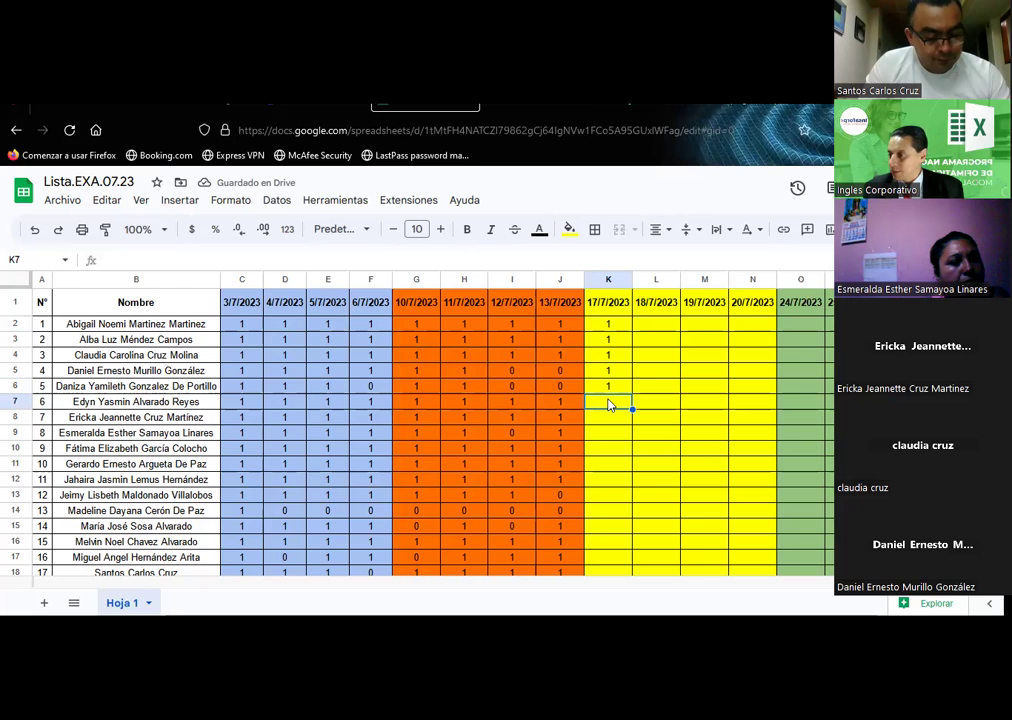
text(1)
key(Return)
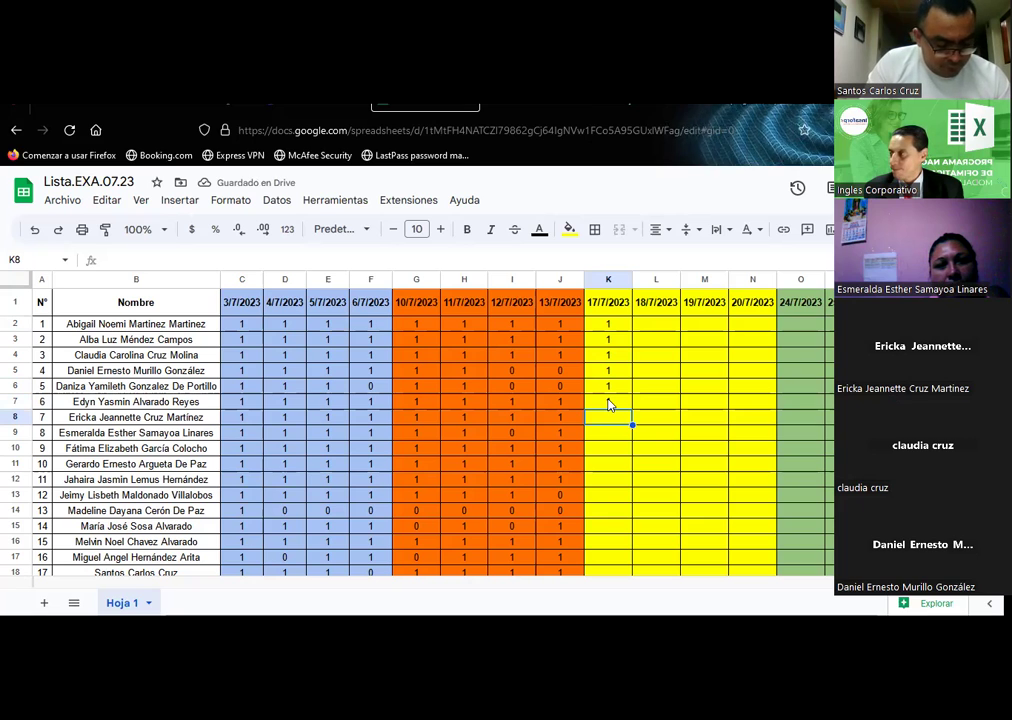
text(1)
key(Return)
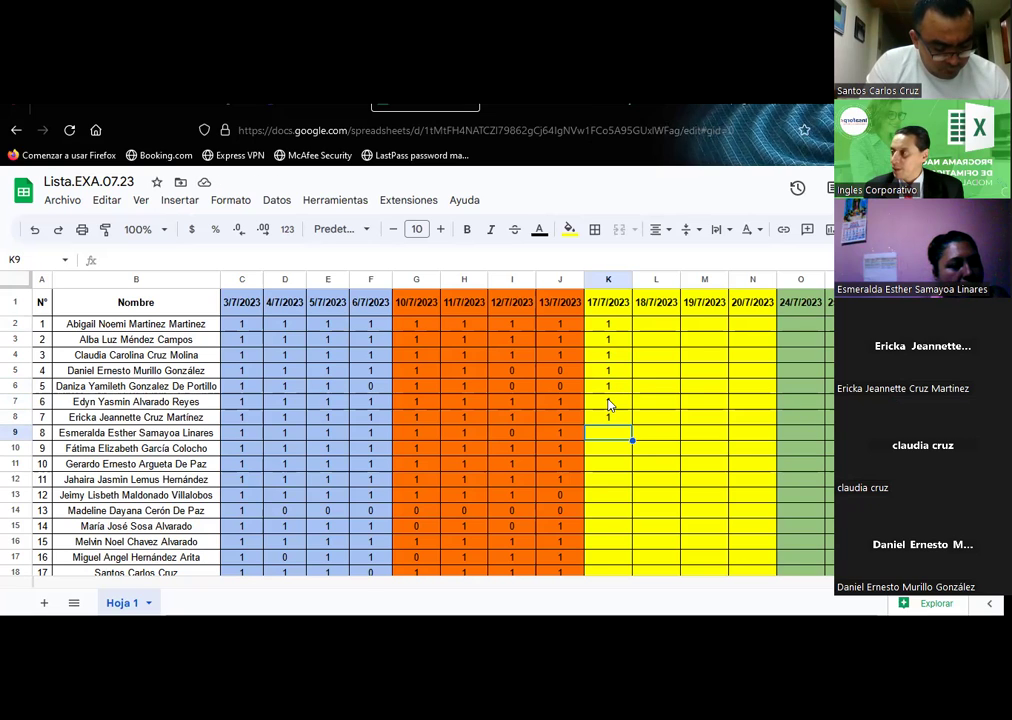
- Enter 1 in cells K9 through K14 for the next six students
text(1)
key(Return)
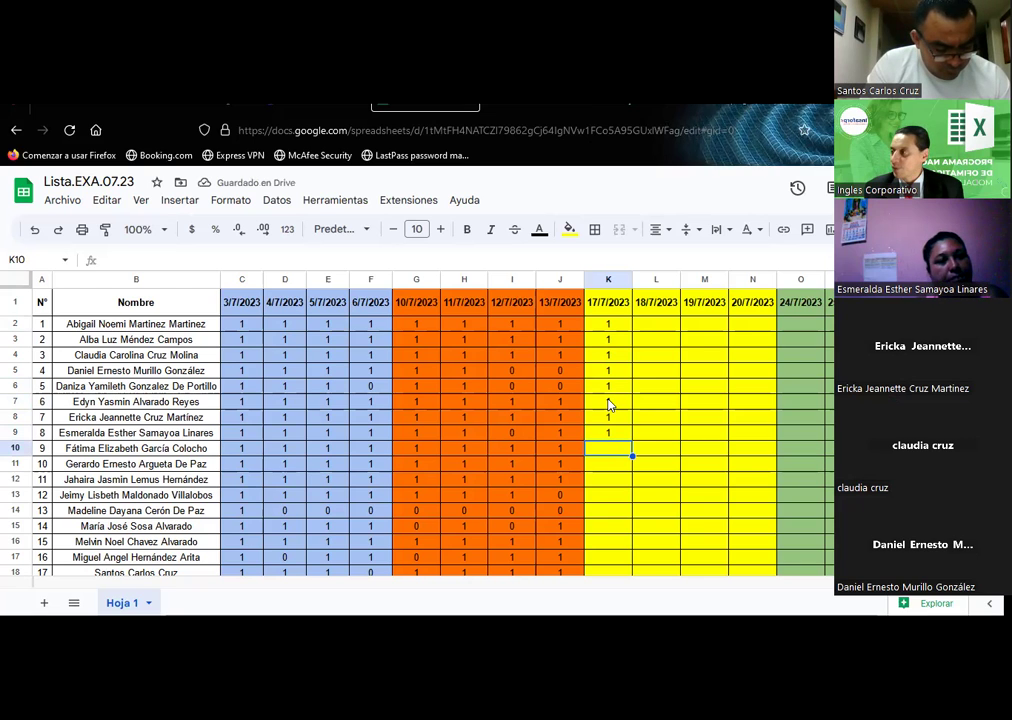
text(1)
key(Return)
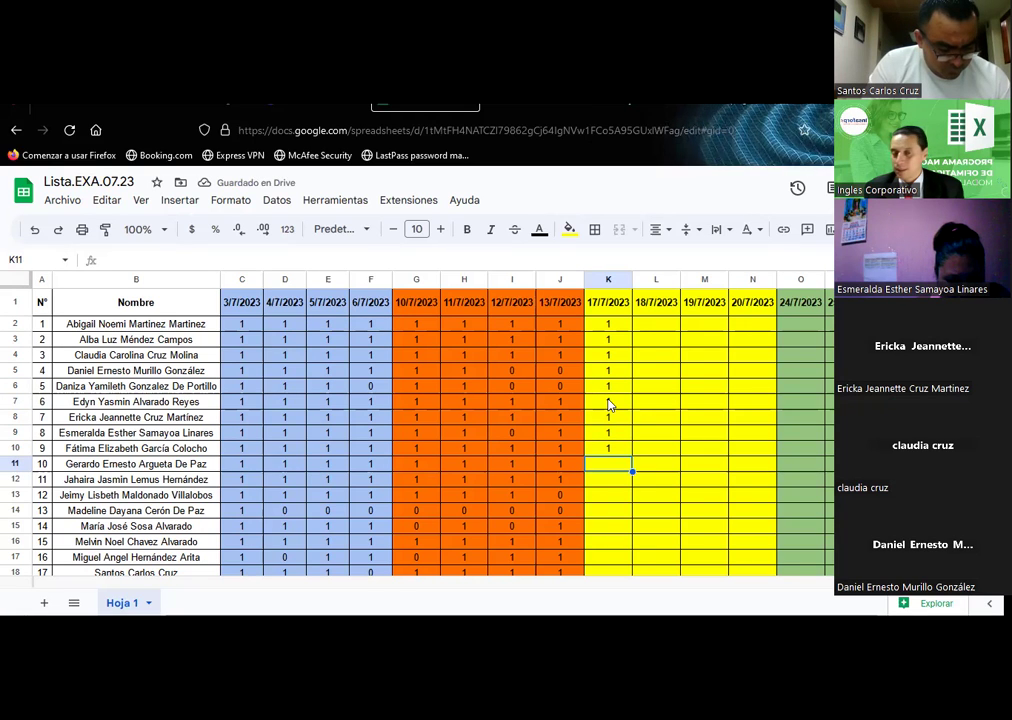
text(1)
key(Return)
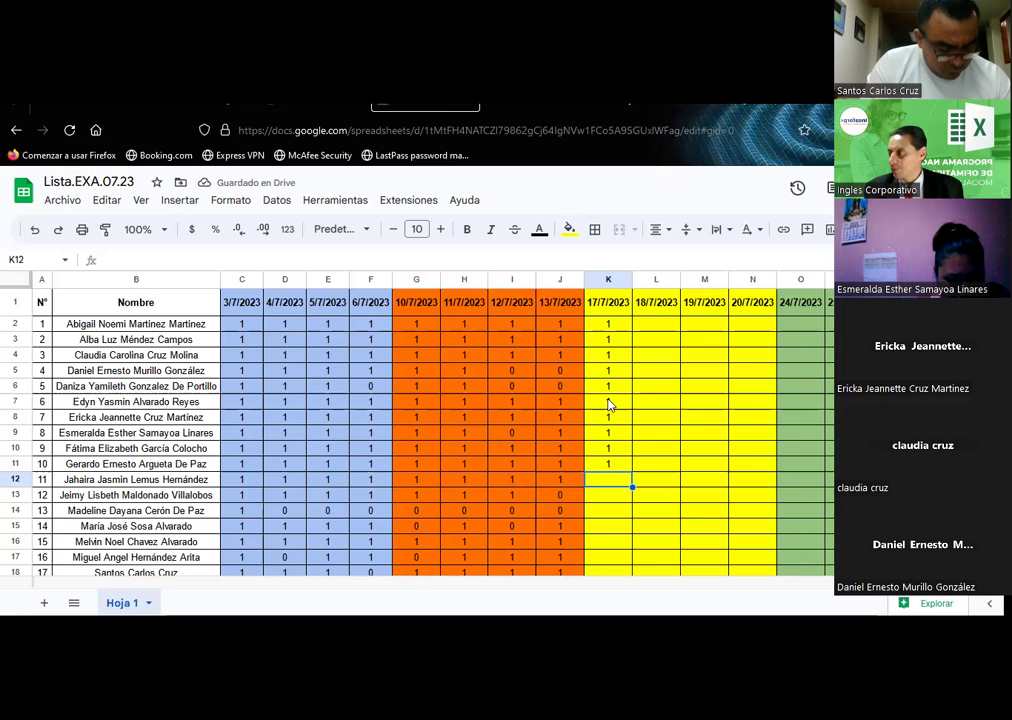
text(1)
key(Return)
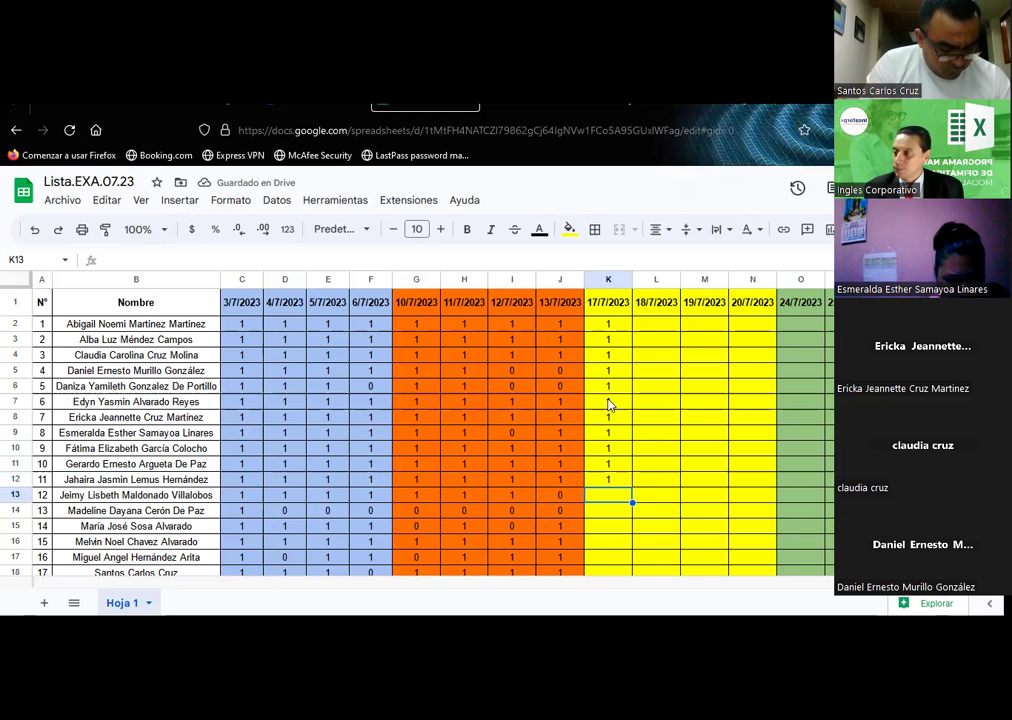
text(1)
key(Return)
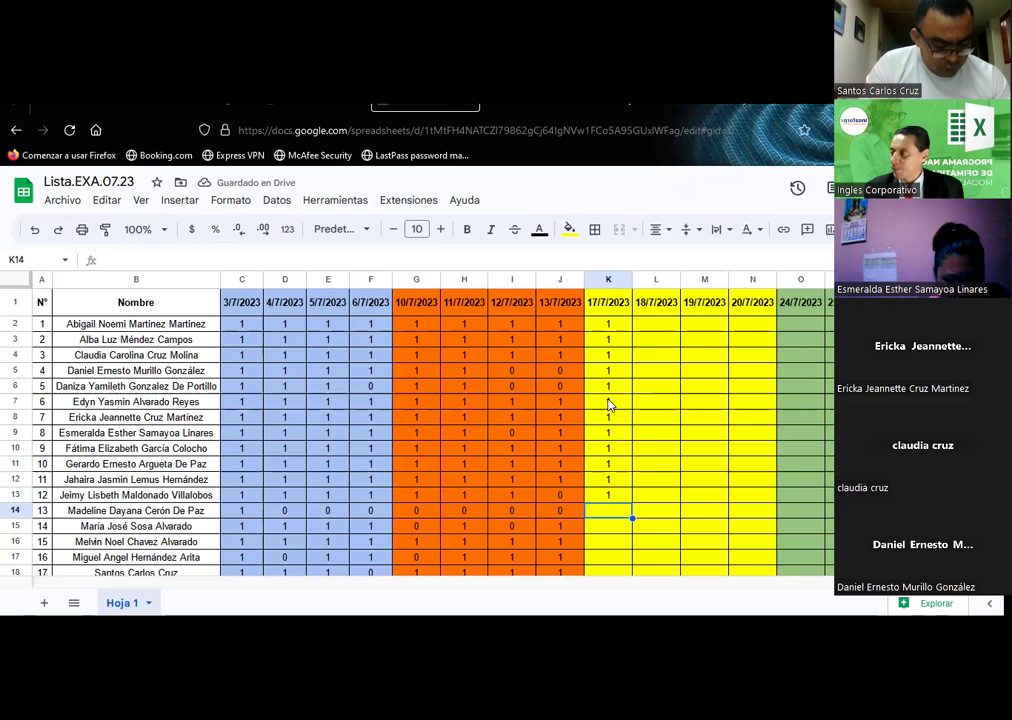
text(1)
key(Return)
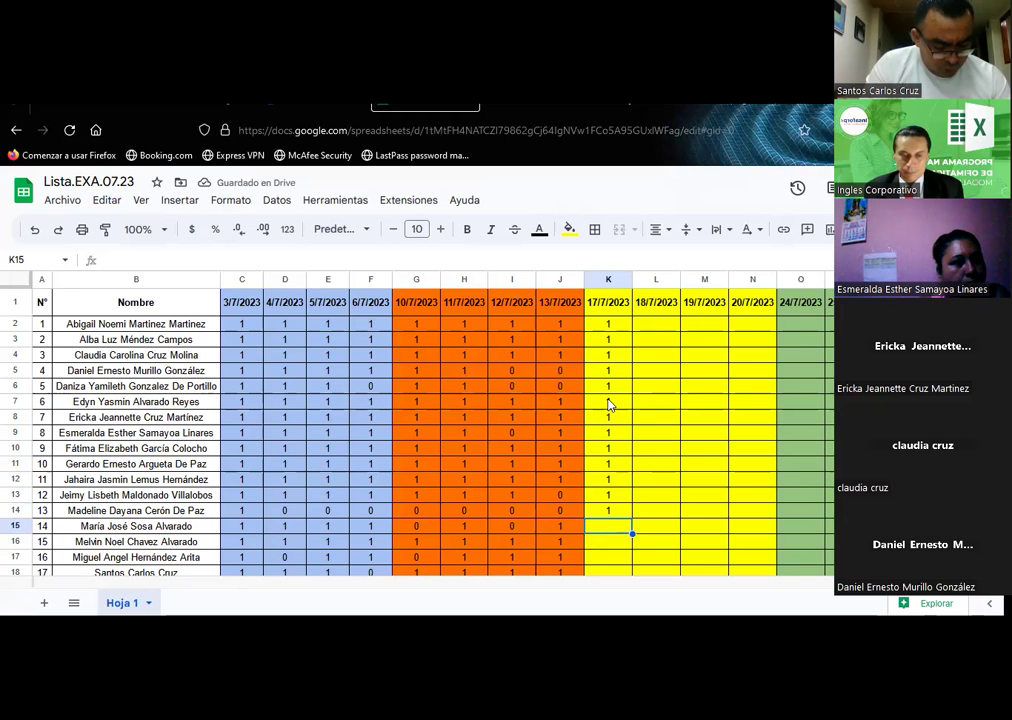
- Enter 1 in cells K15 through K19 for the remaining students, then move back up
text(1)
key(Return)
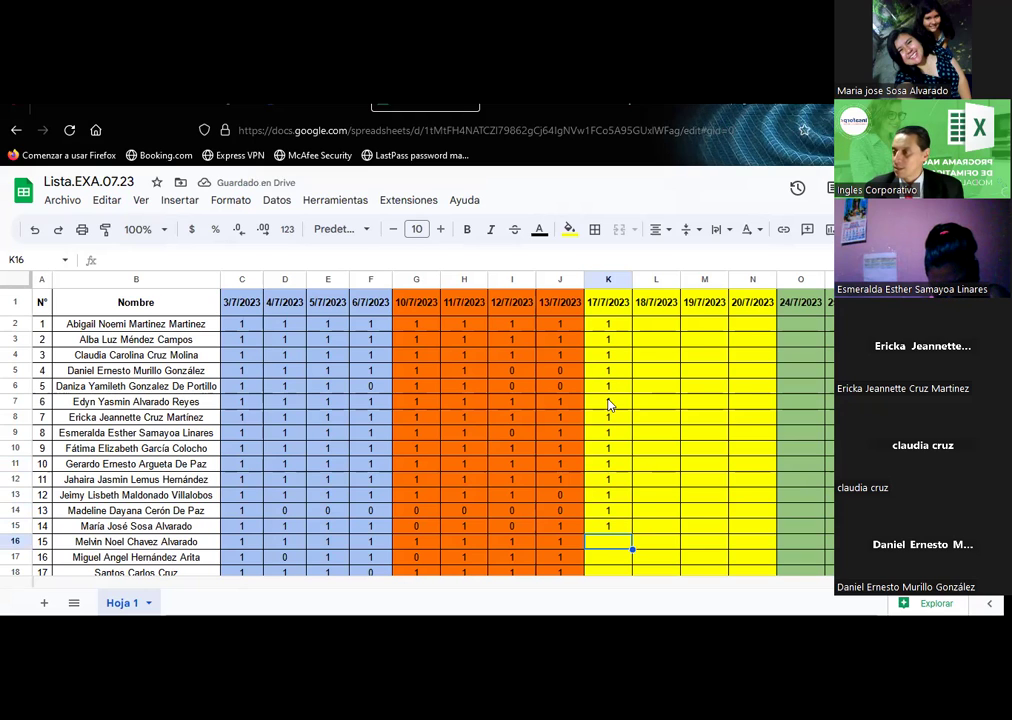
text(1)
key(Return)
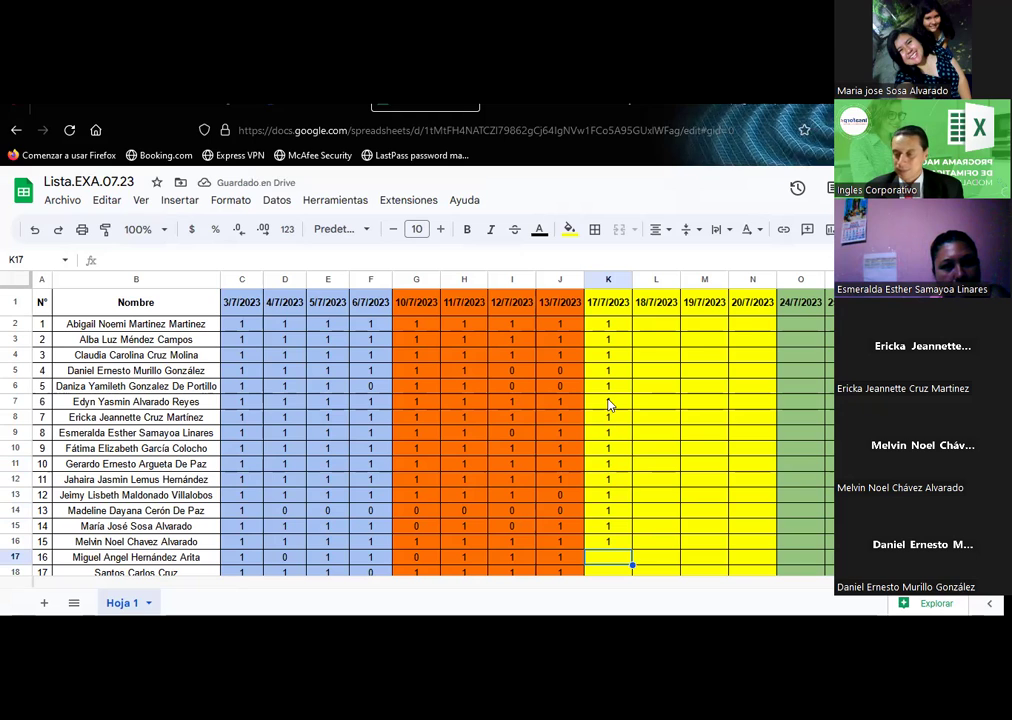
text(1)
key(Return)
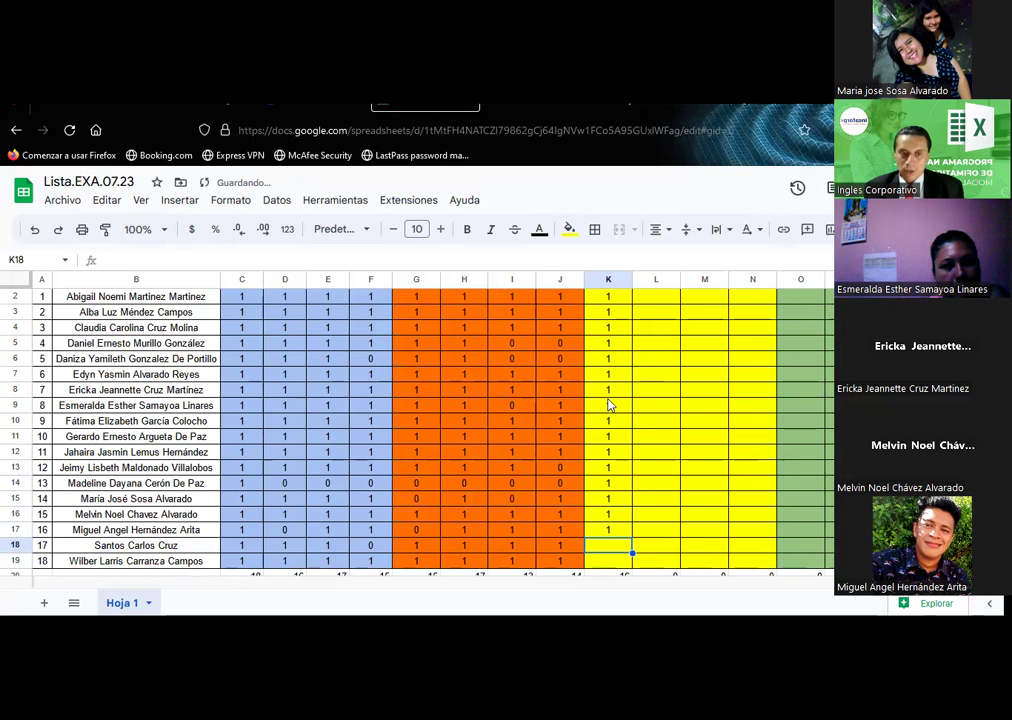
text(1)
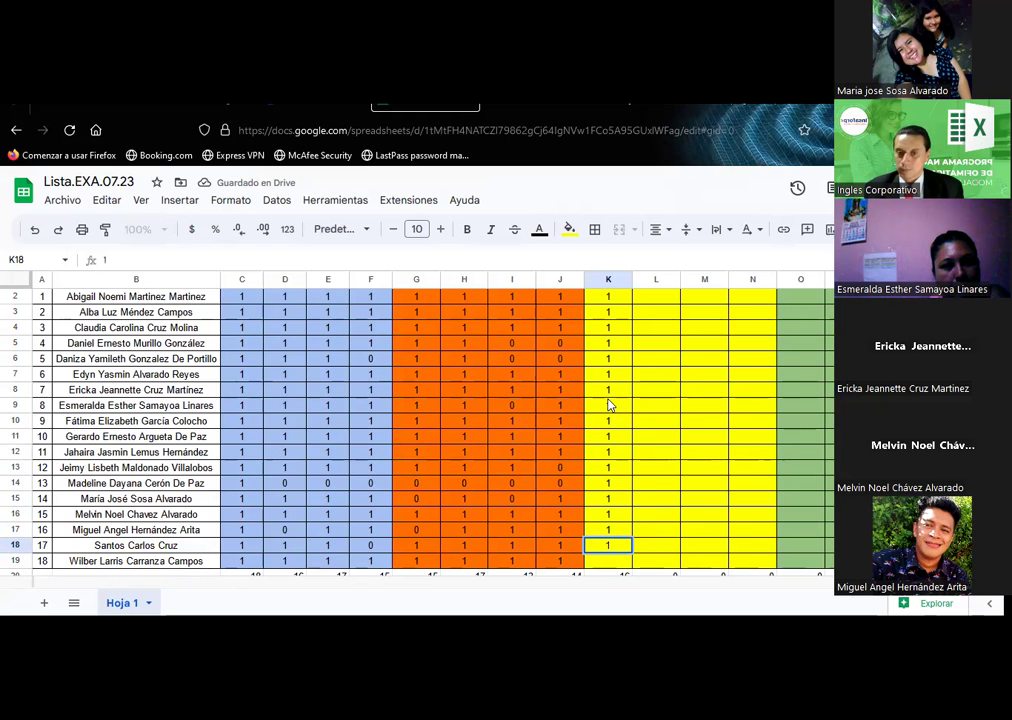
key(Return)
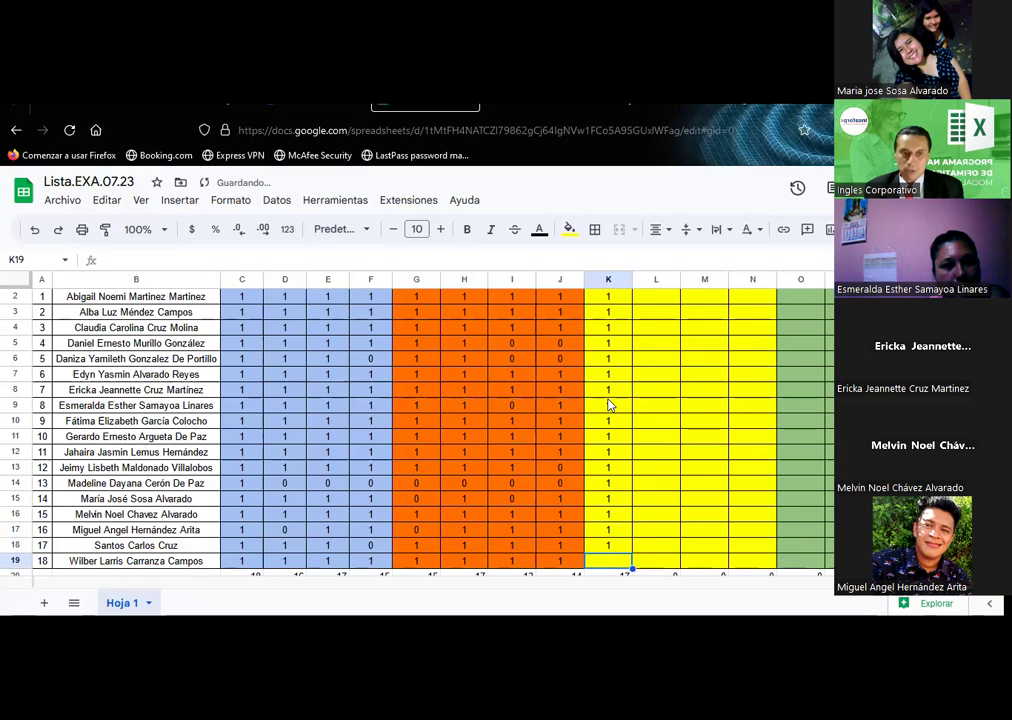
scroll(610, 405, down, 1)
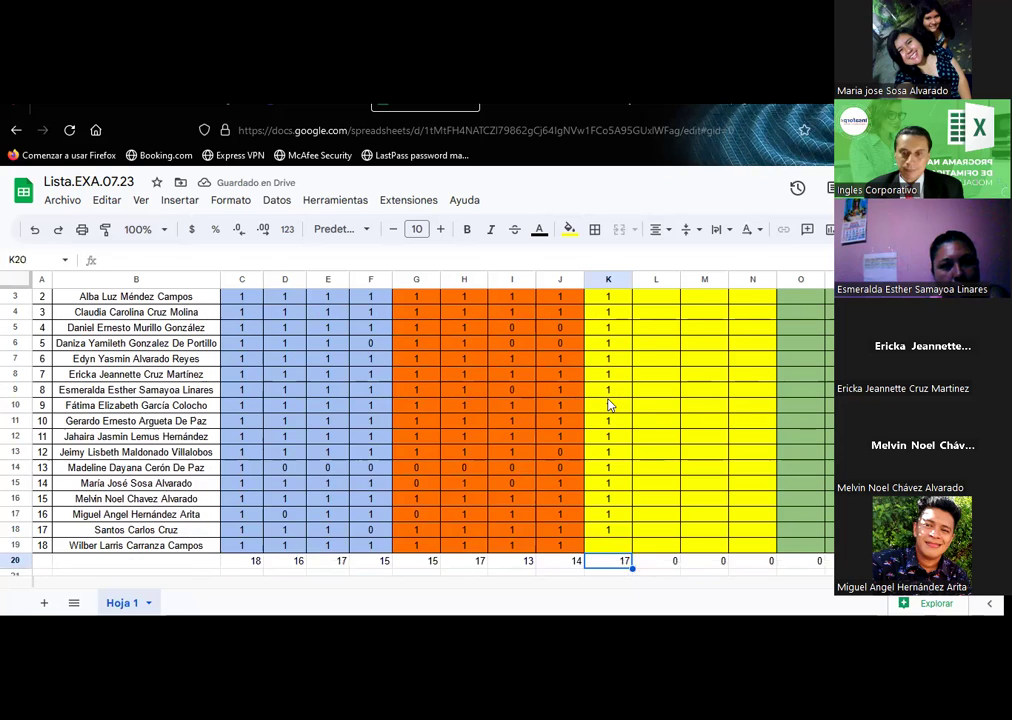
text(1)
key(Return)
key(Up)
key(Up)
key(Up)
key(Up)
key(Up)
key(Up)
key(Up)
key(Up)
key(Up)
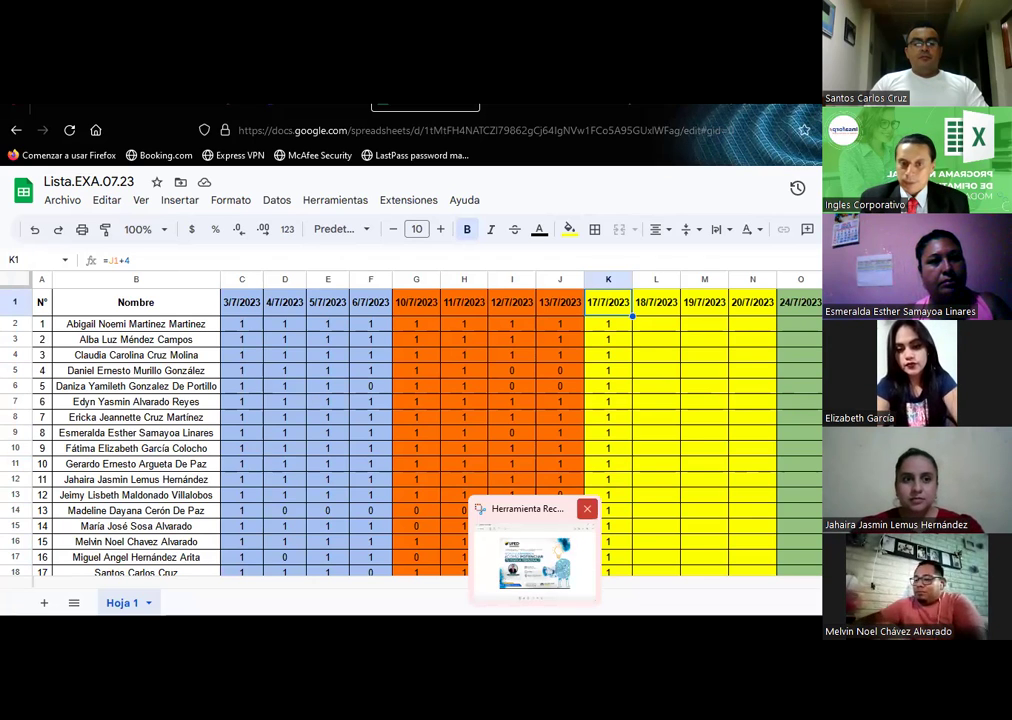
- Dismiss the previous capture preview and snip a rectangle around the Zoom participant gallery
click(535, 558)
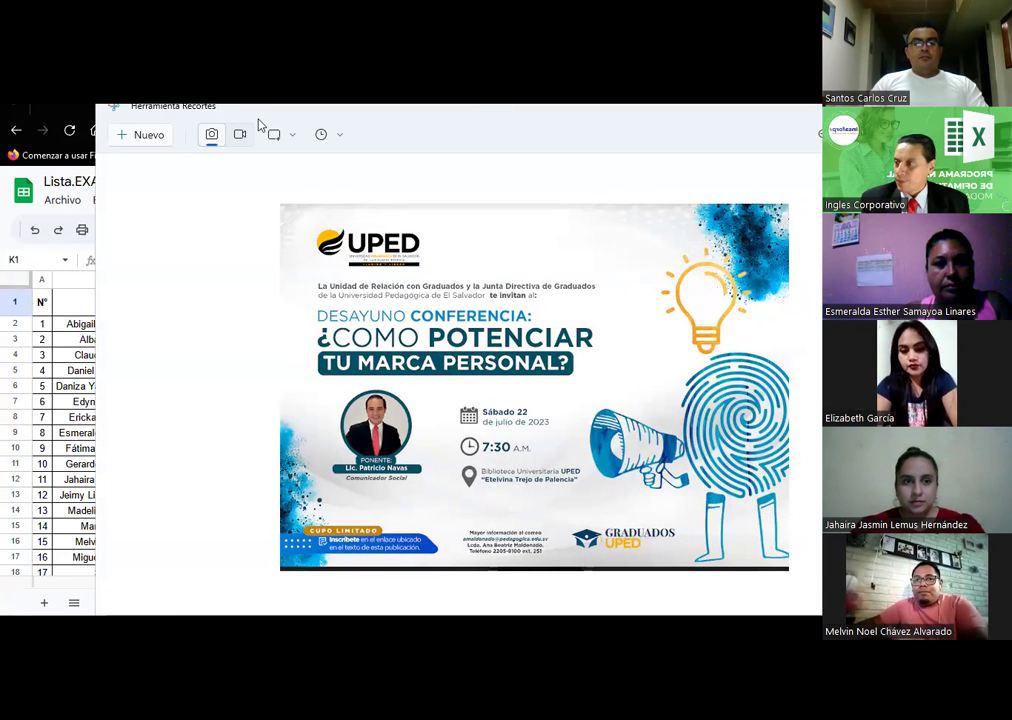
key(alt+Tab)
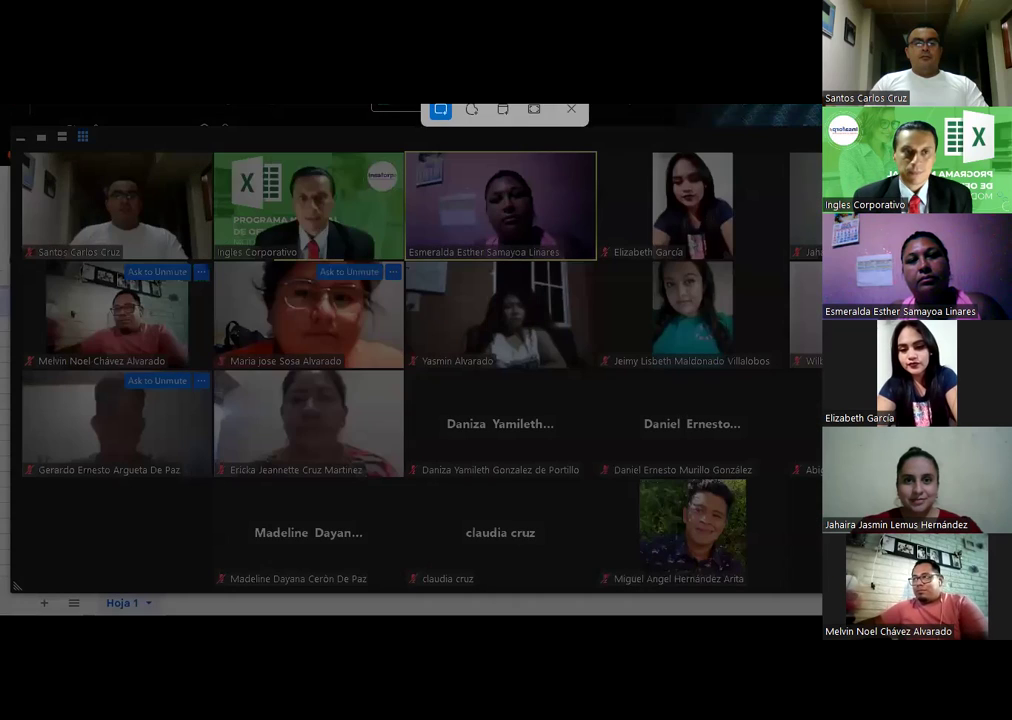
mouse_move(24, 127)
mouse_down()
mouse_move(515, 361)
mouse_move(822, 588)
mouse_up()
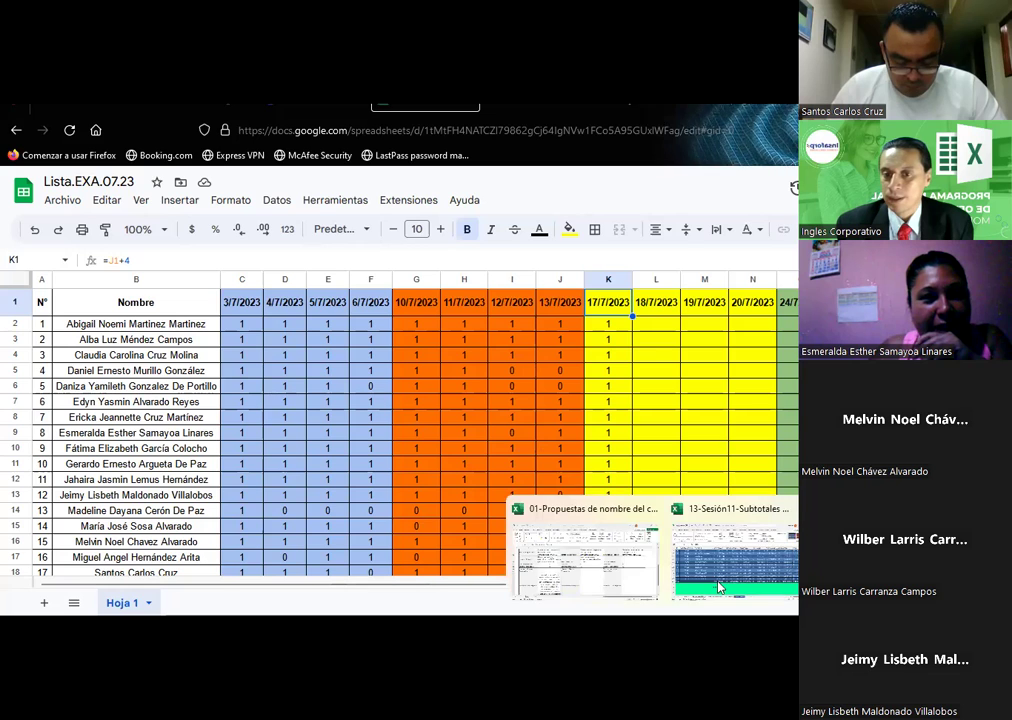
- Switch to the Excel subtotals workbook and inspect the Enero 2023 total's SUBTOTALES formula
click(732, 560)
click(791, 422)
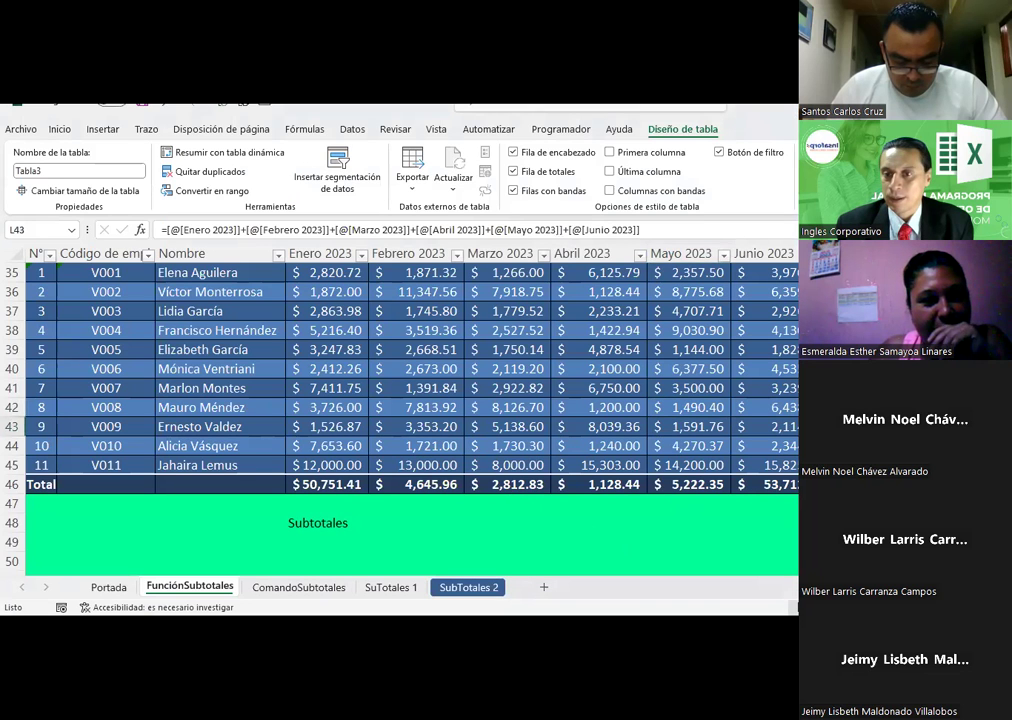
scroll(400, 400, up, 1)
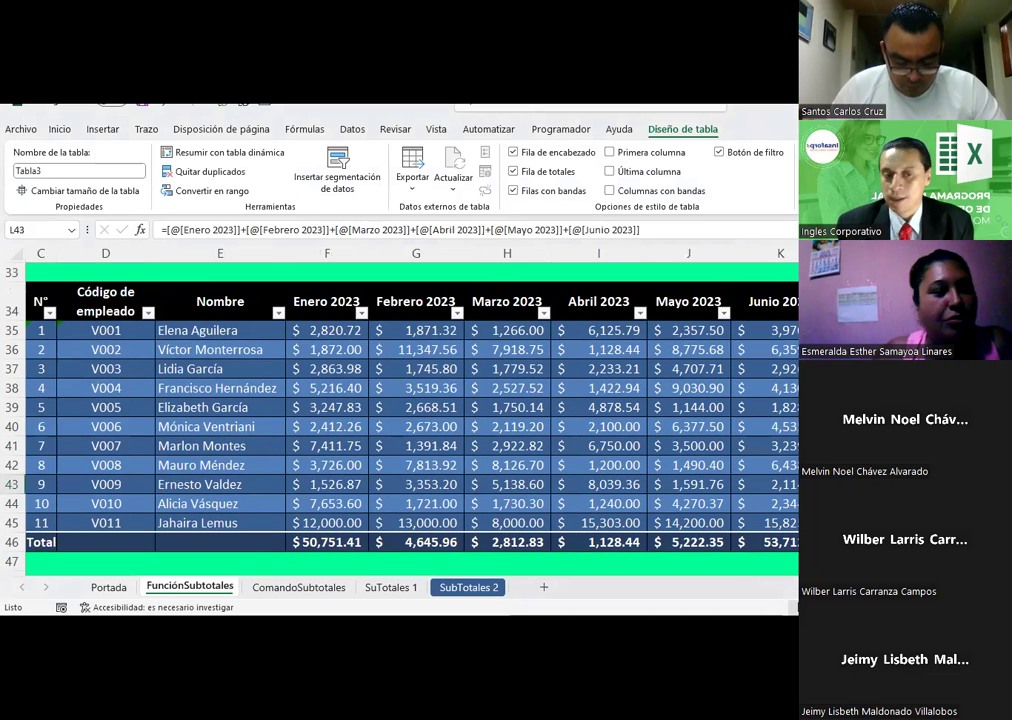
click(340, 542)
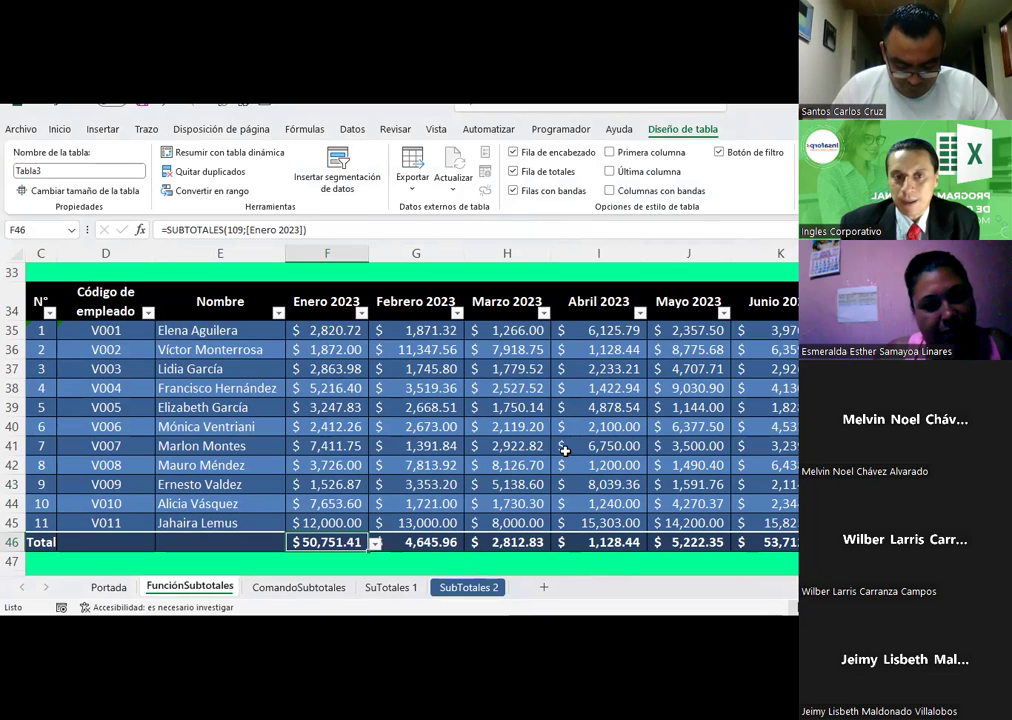
- Turn Tabla3's Total row off and back on, then select the Total row label
click(514, 172)
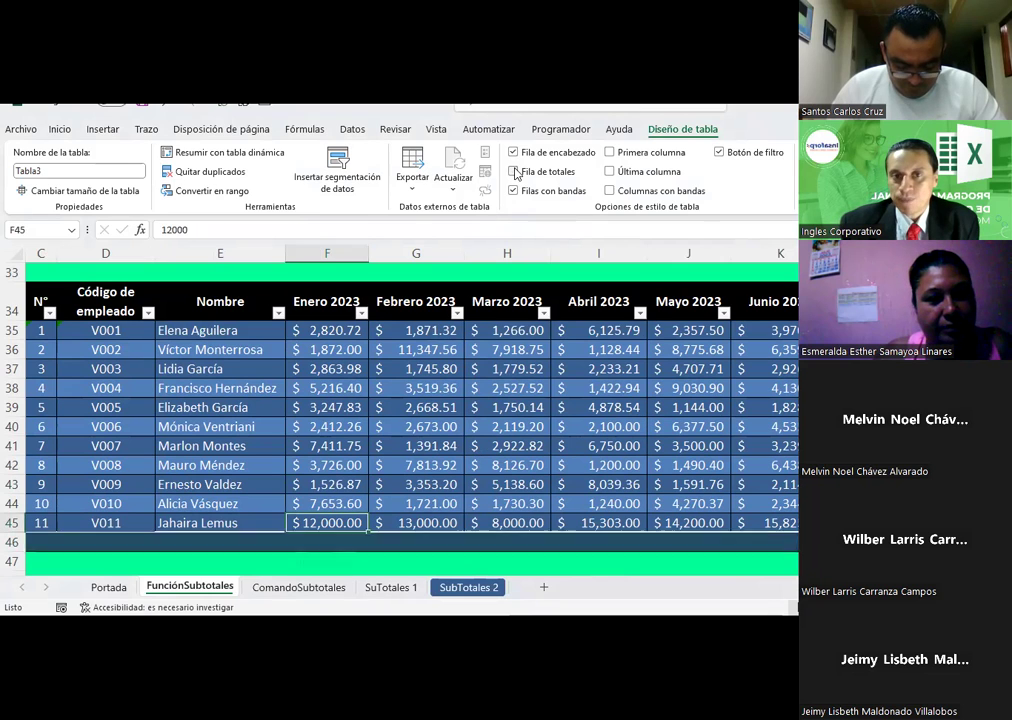
click(242, 350)
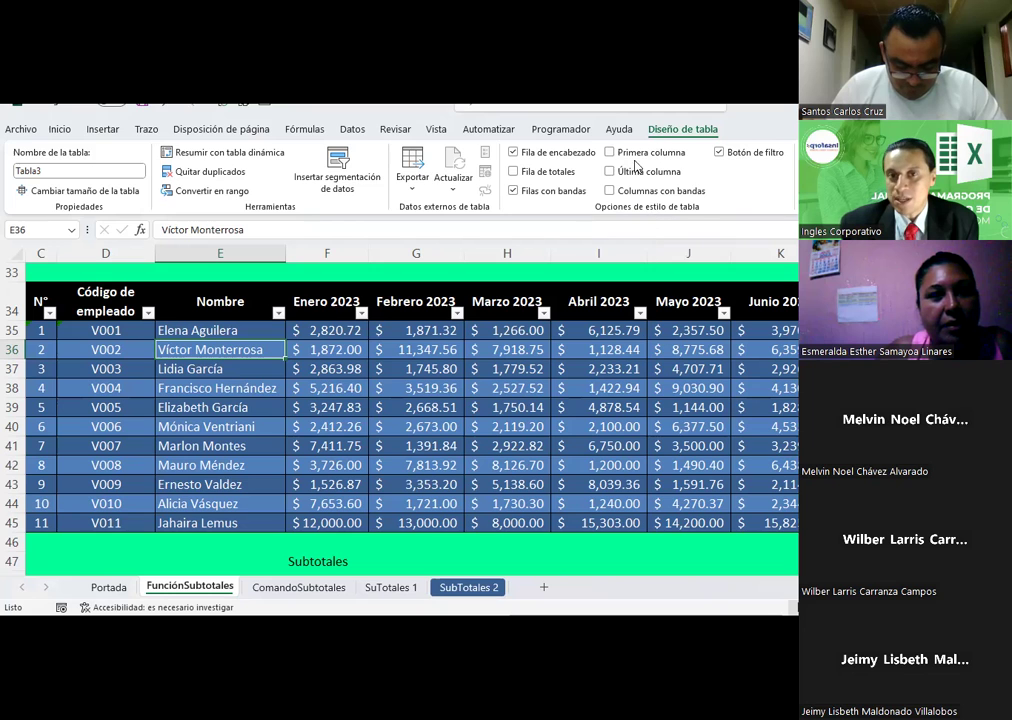
click(514, 172)
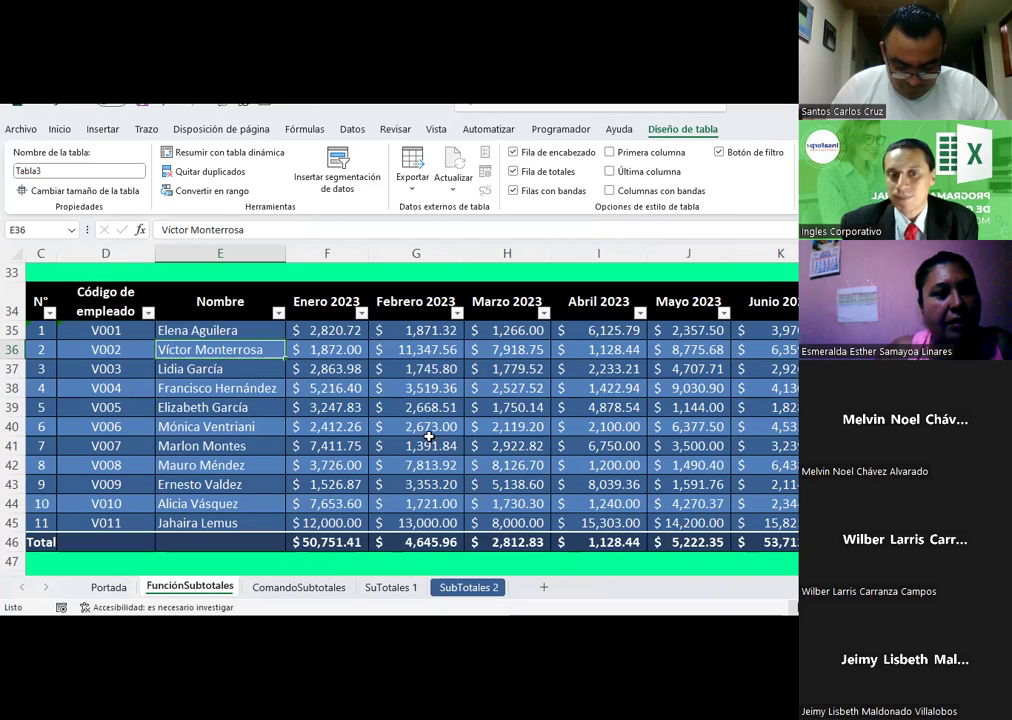
scroll(424, 430, down, 1)
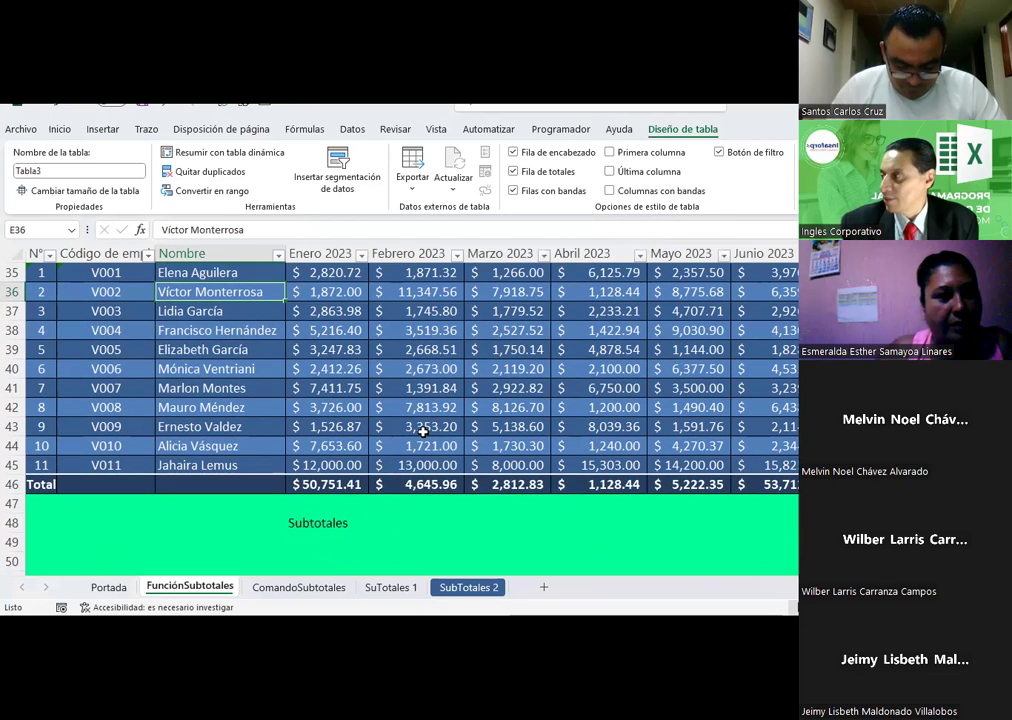
click(12, 484)
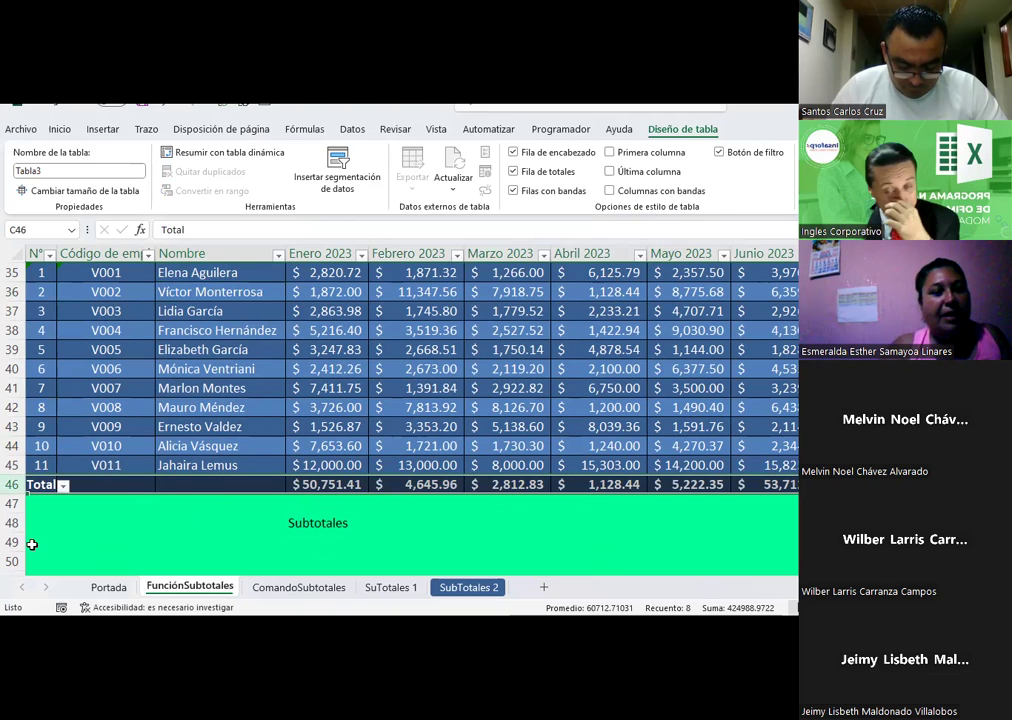
- Go to the ComandoSubtotales sheet, select an empty cell below the Solución links, and show Datos
click(318, 587)
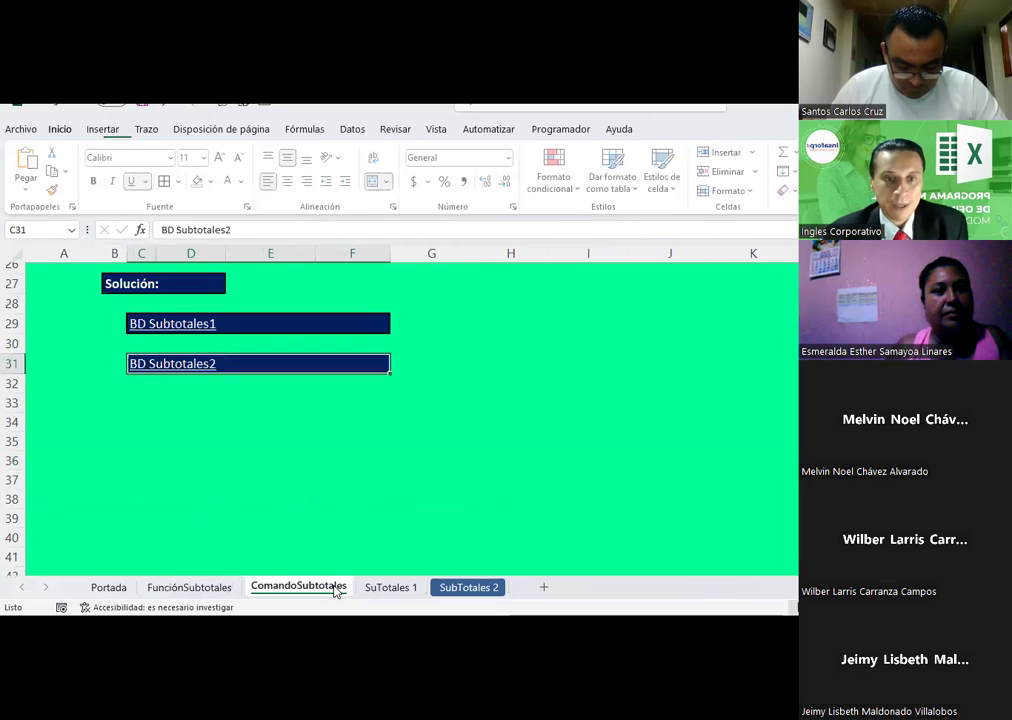
click(288, 434)
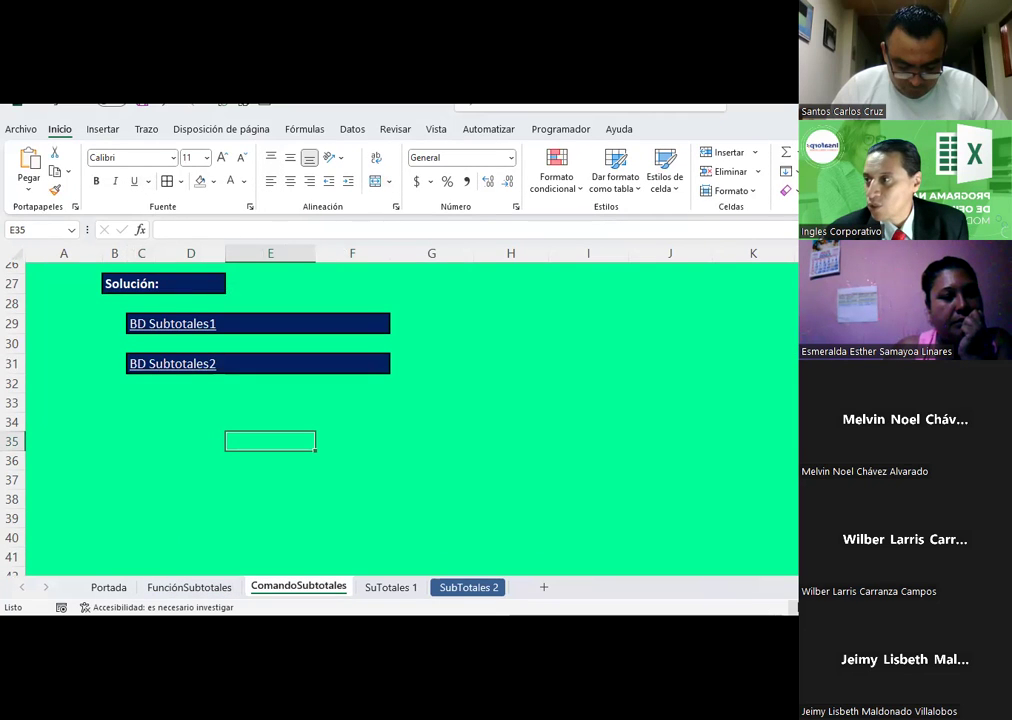
click(364, 429)
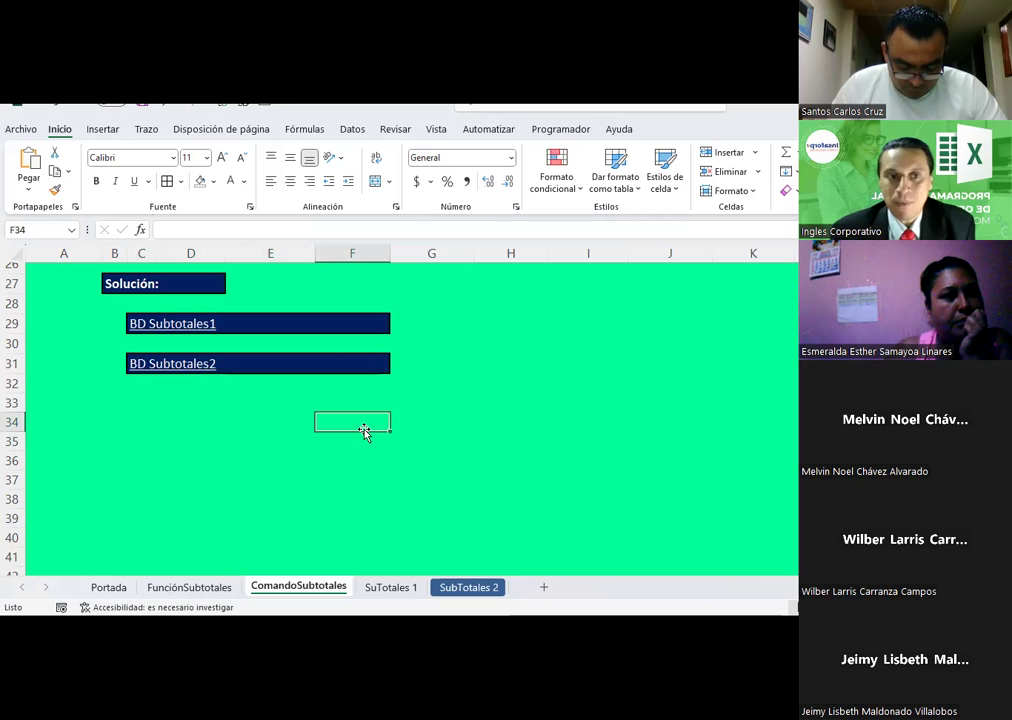
click(308, 130)
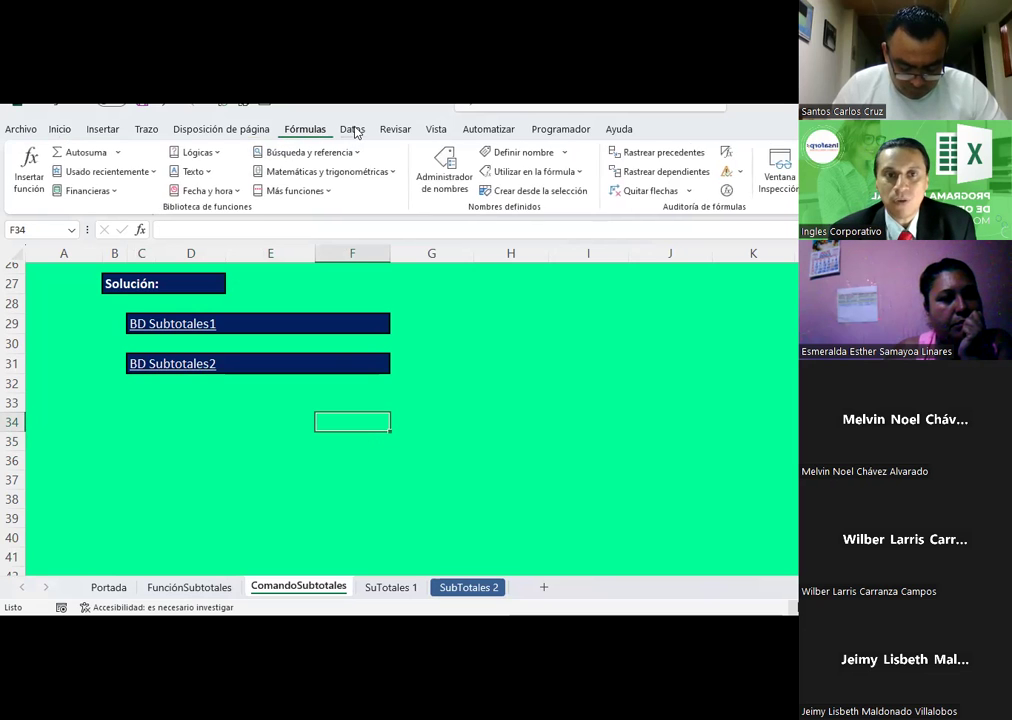
click(355, 131)
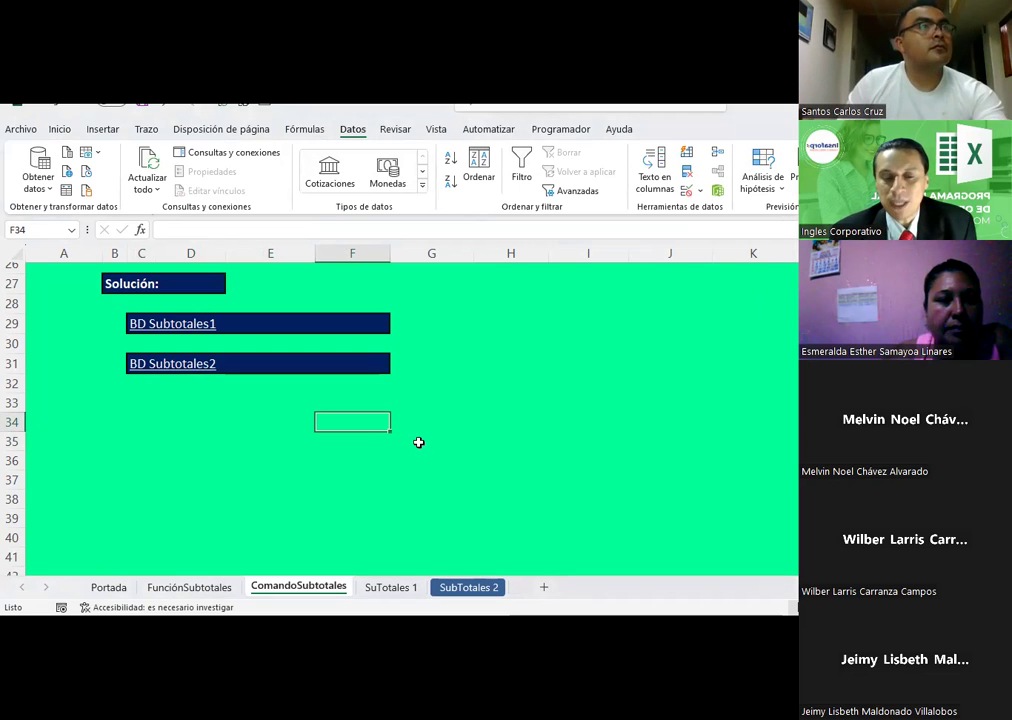
- Open SuTotales 1, briefly look through SubTotales 2, and return to SuTotales 1
click(397, 597)
scroll(372, 420, up, 8)
scroll(372, 420, up, 5)
scroll(372, 418, up, 13)
scroll(371, 417, up, 15)
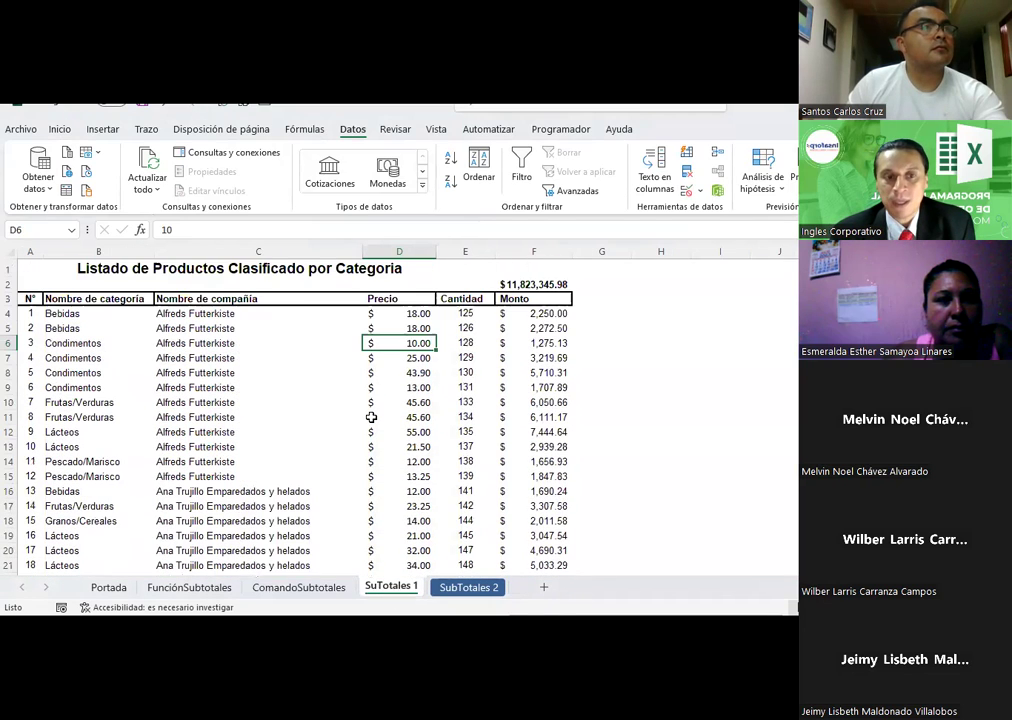
click(200, 281)
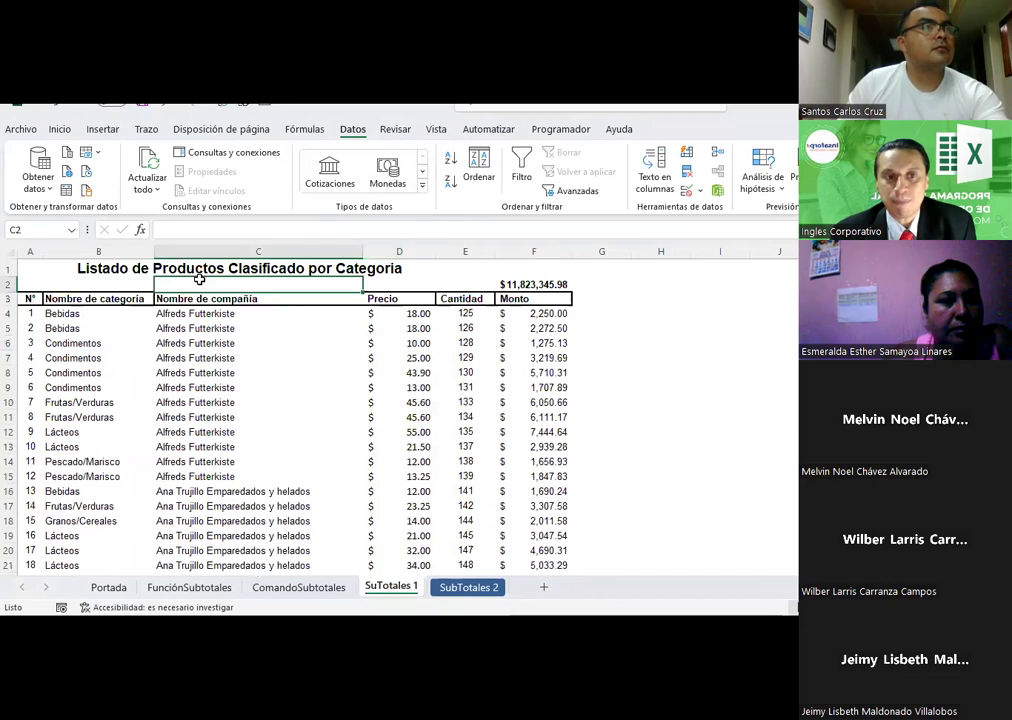
click(456, 595)
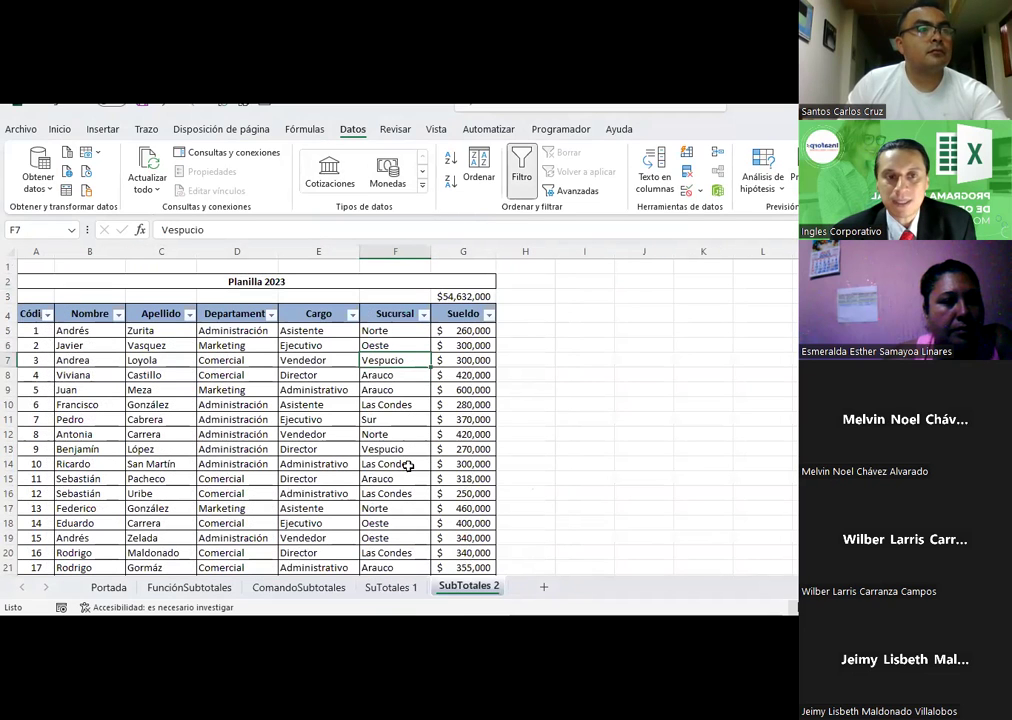
scroll(415, 455, down, 2)
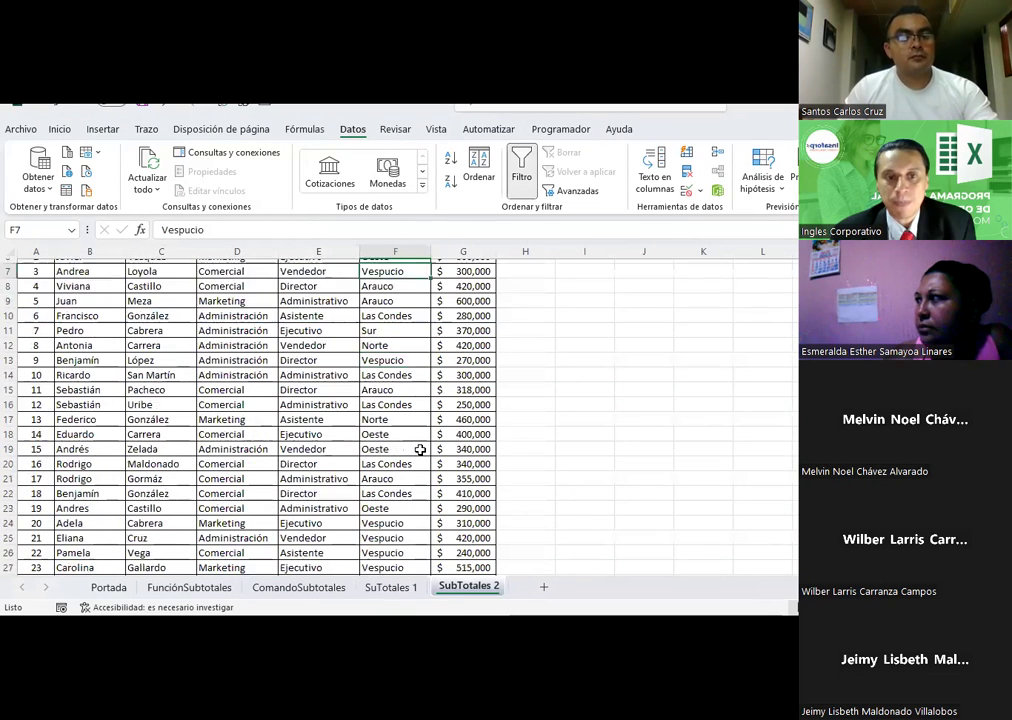
scroll(420, 451, down, 6)
scroll(420, 451, down, 3)
scroll(420, 451, down, 2)
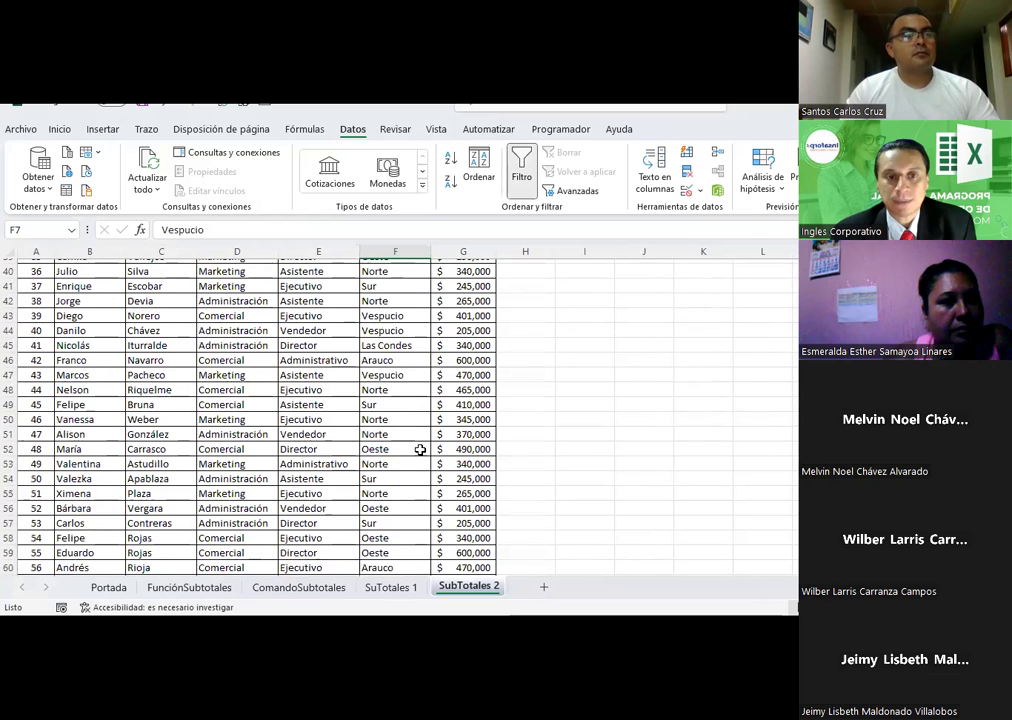
scroll(420, 451, up, 3)
scroll(420, 451, up, 10)
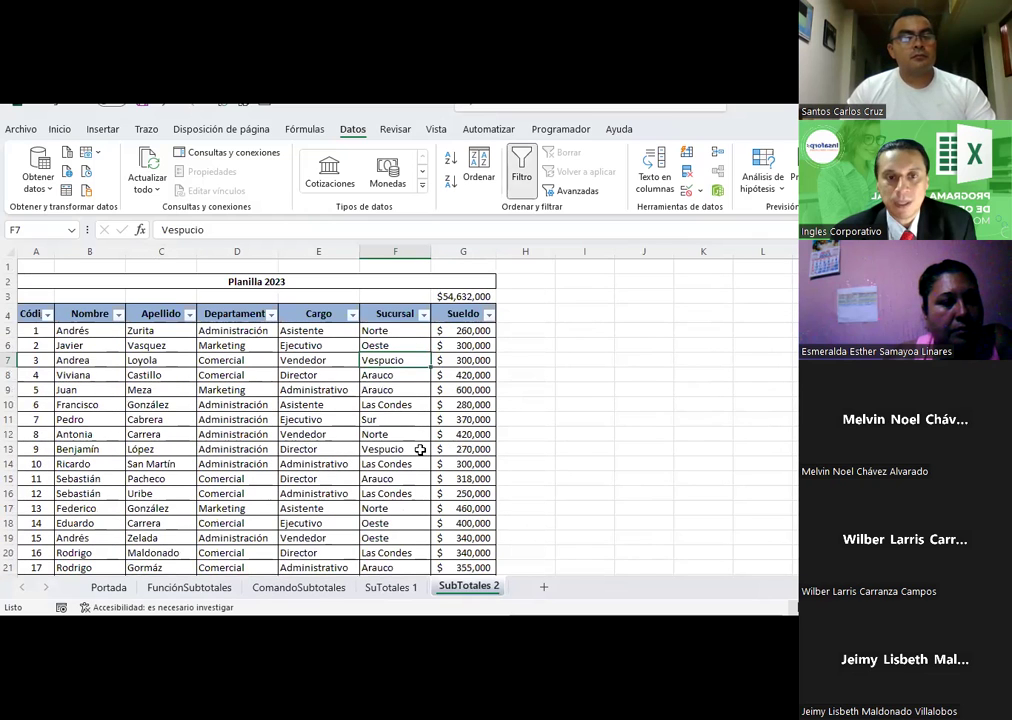
click(390, 589)
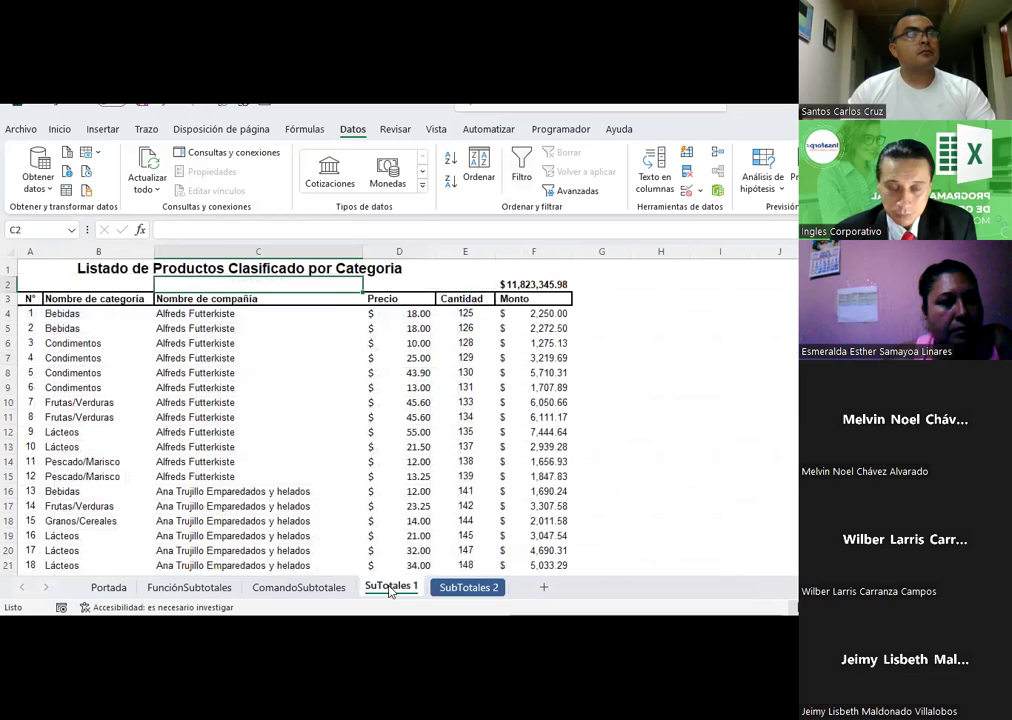
click(229, 357)
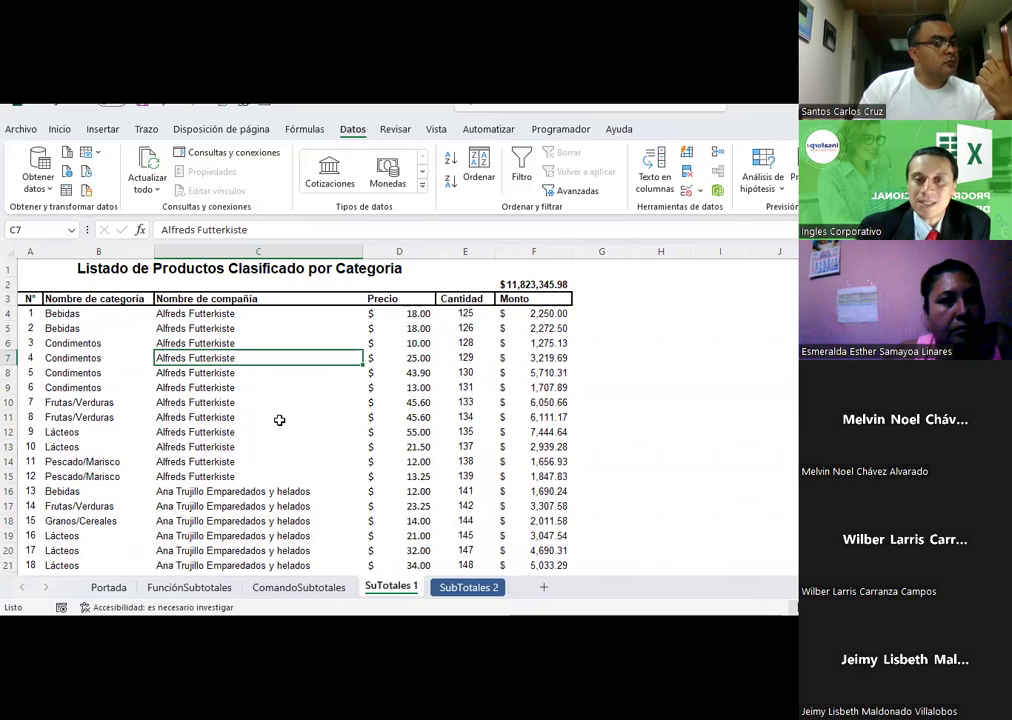
- Verify F2's =SUMA(F4:F2158) total by selecting the Monto column from F5 to the last row
click(540, 285)
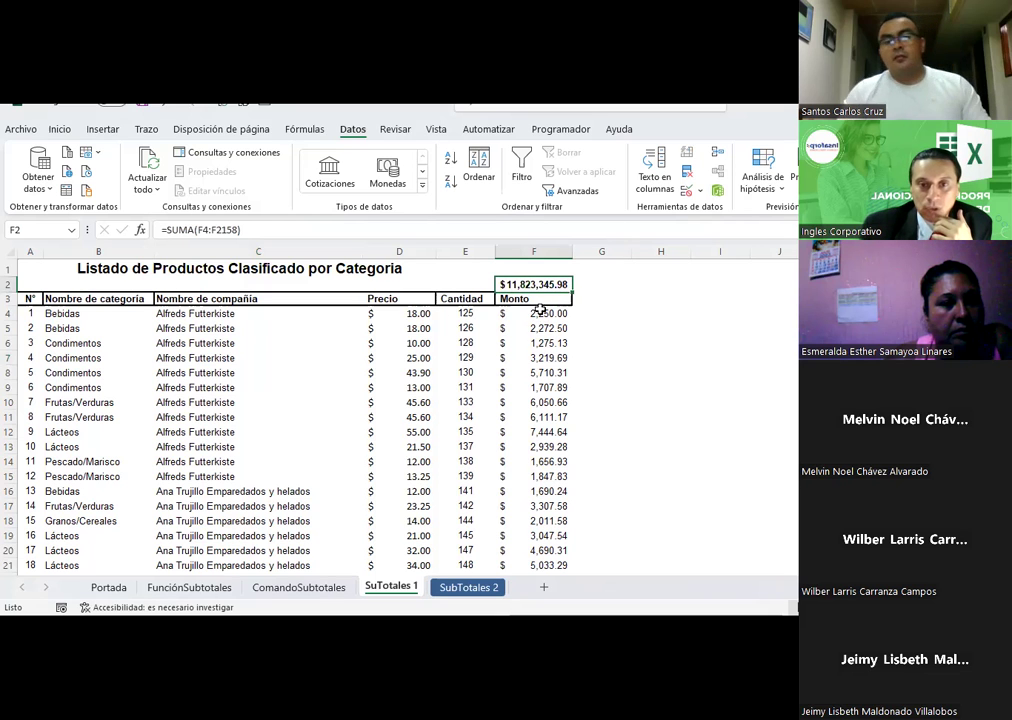
click(535, 313)
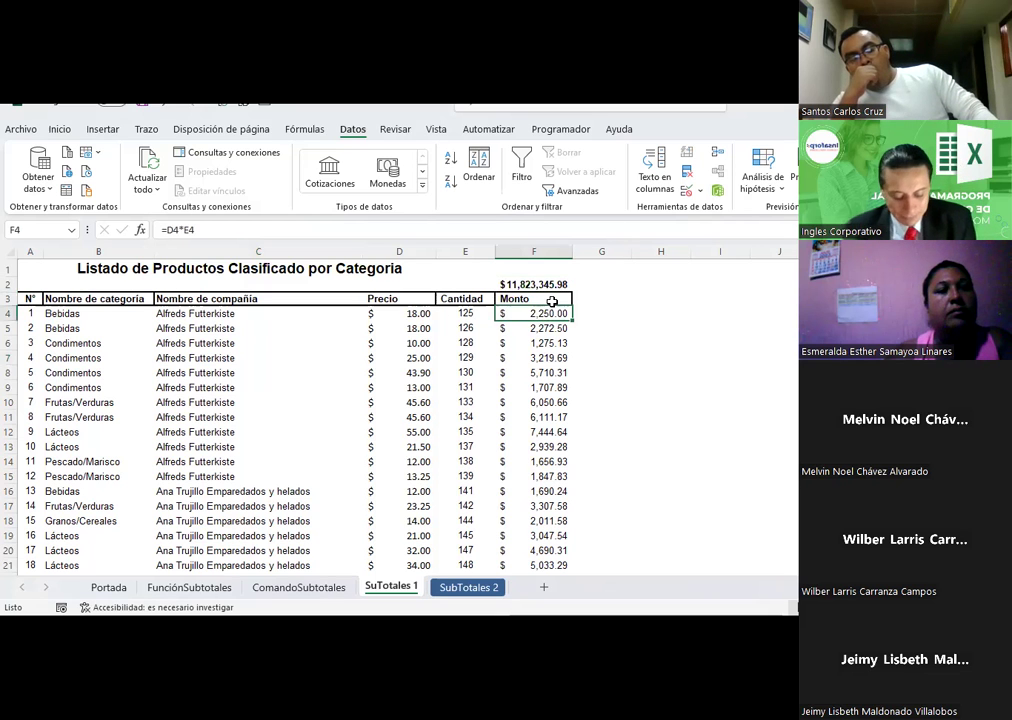
key(ctrl+shift+Down)
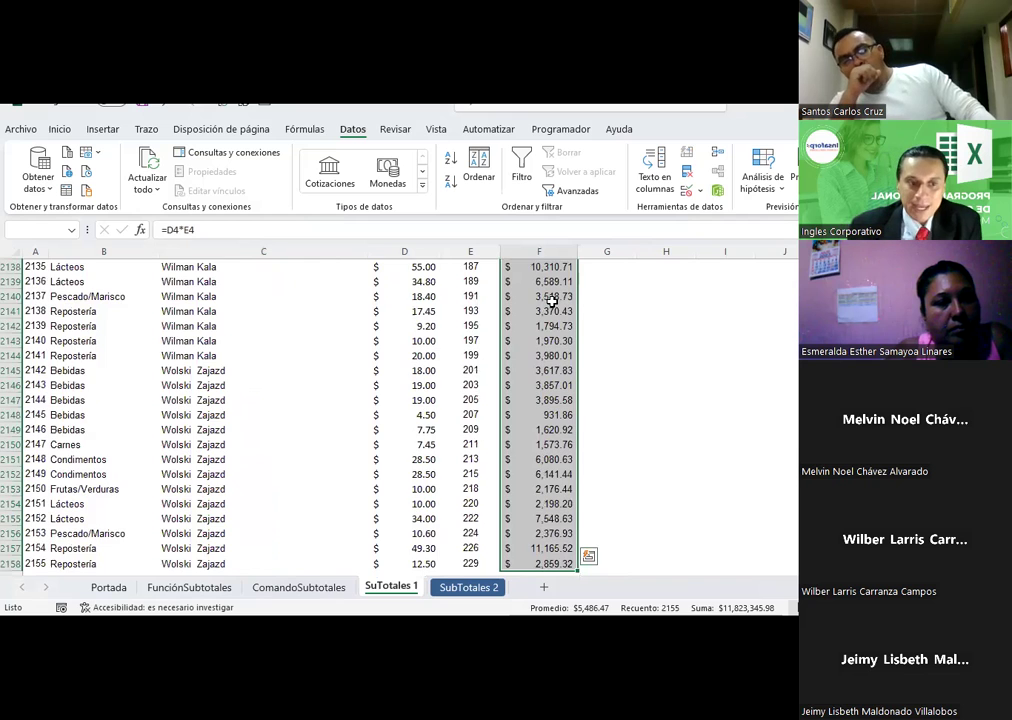
key(Down)
key(ctrl+shift+Down)
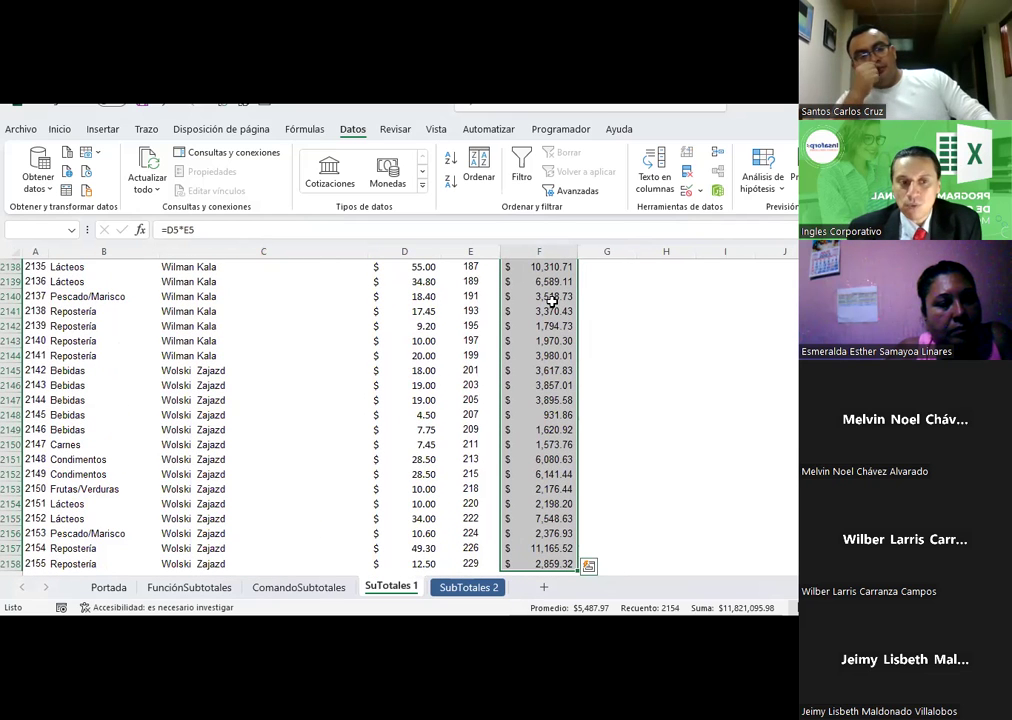
scroll(700, 434, down, 3)
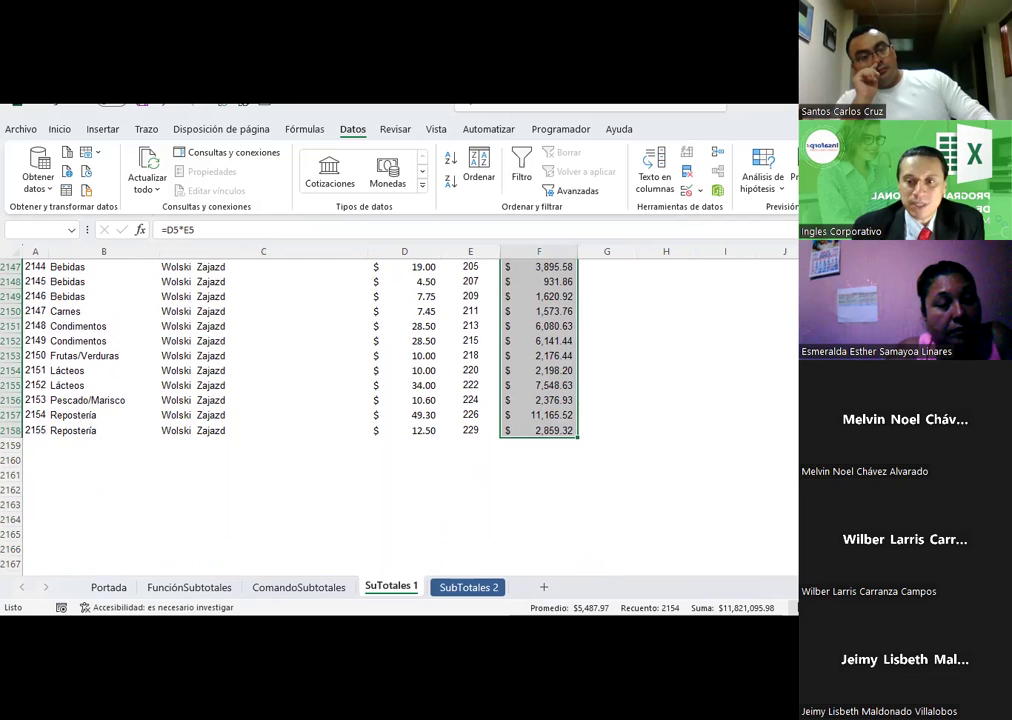
scroll(400, 420, up, 20)
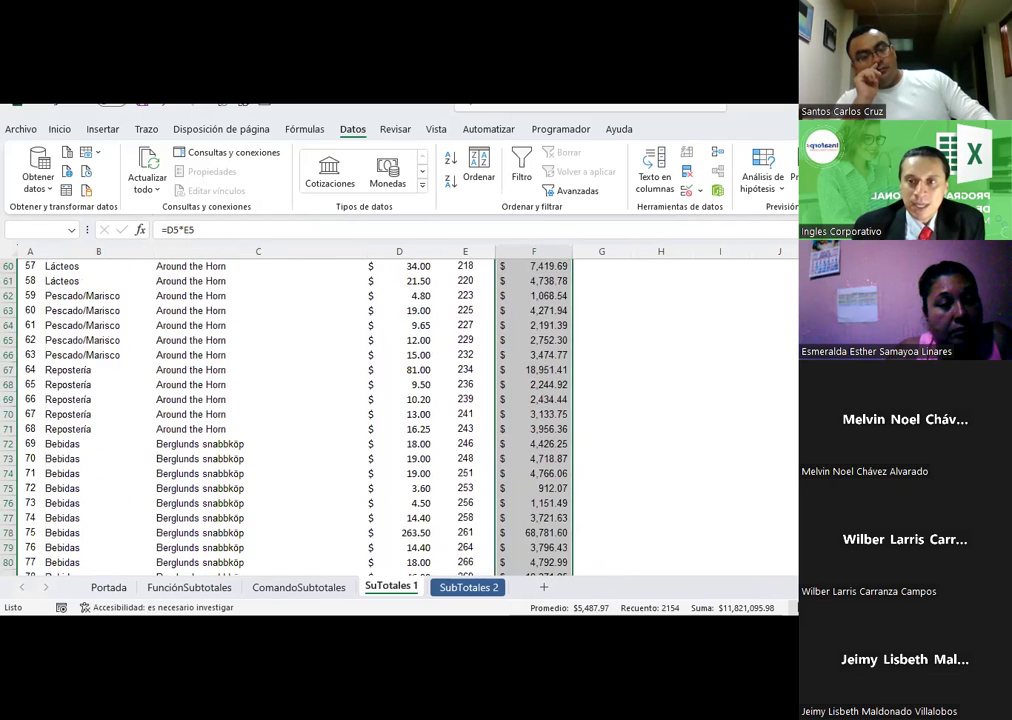
click(534, 285)
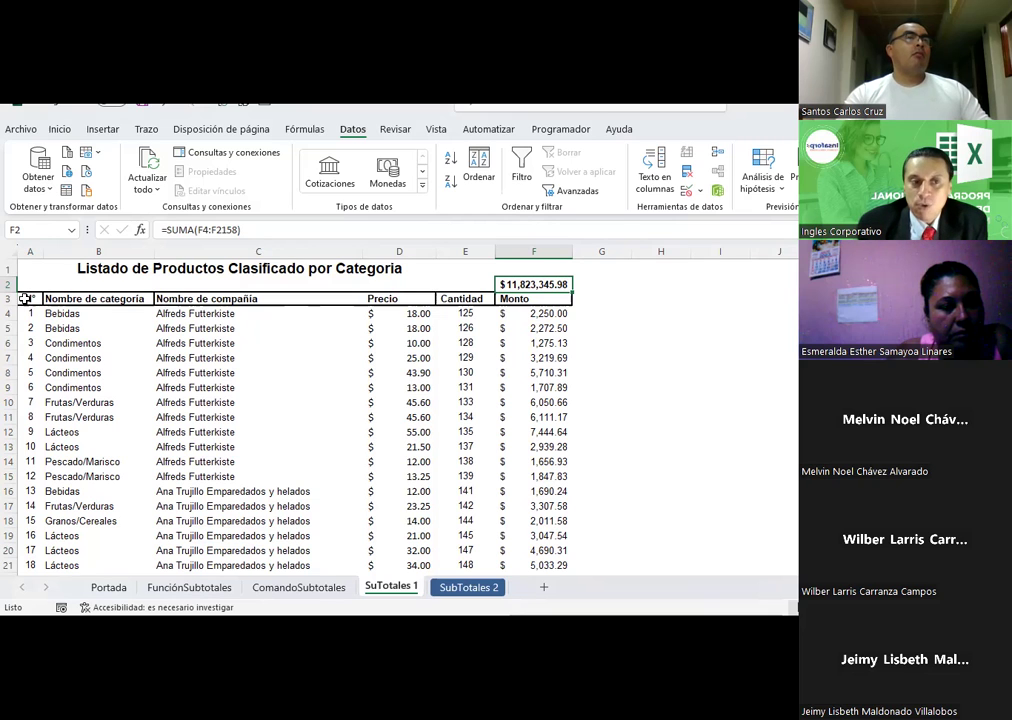
- Turn on filtering for header row A3:F3 and widen column B slightly
drag(25, 298, 535, 305)
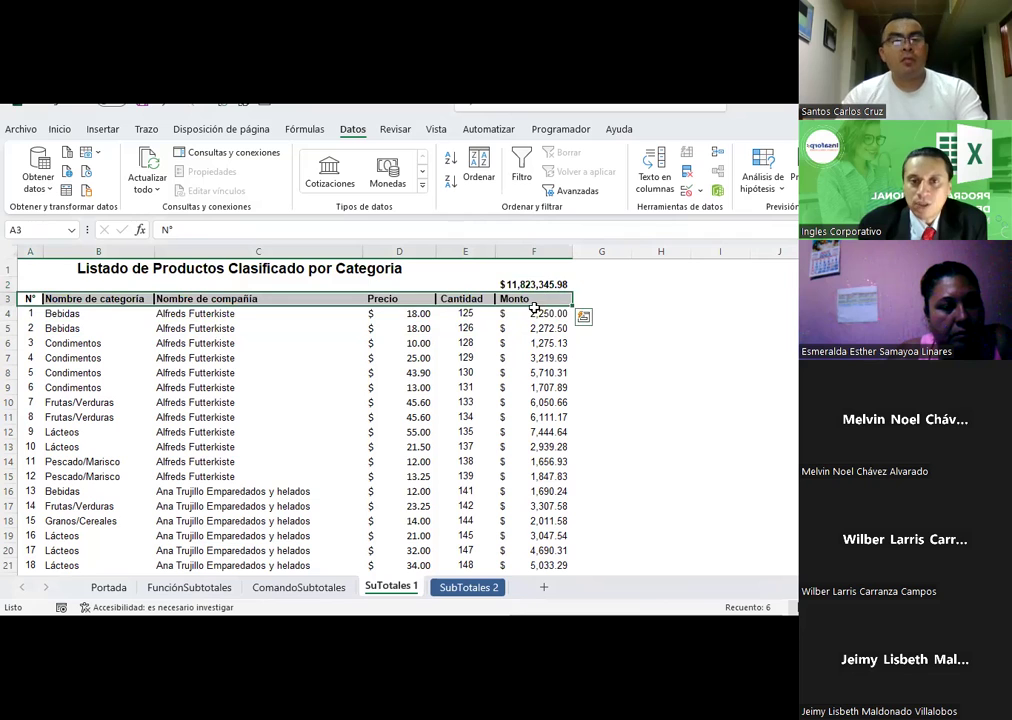
click(522, 165)
click(255, 402)
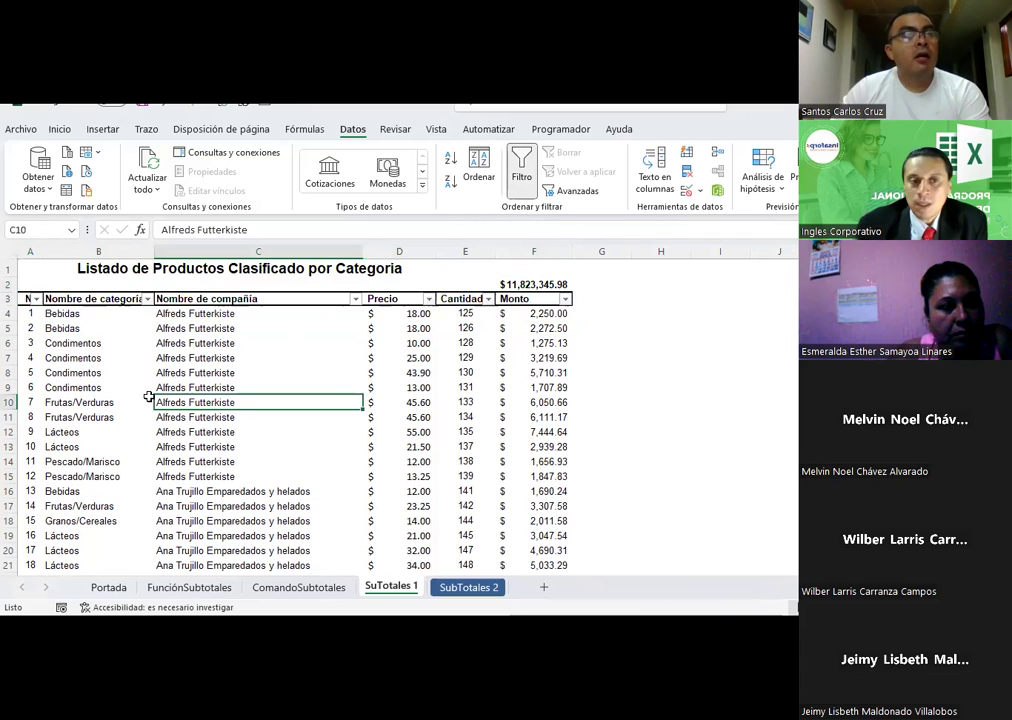
drag(154, 251, 159, 249)
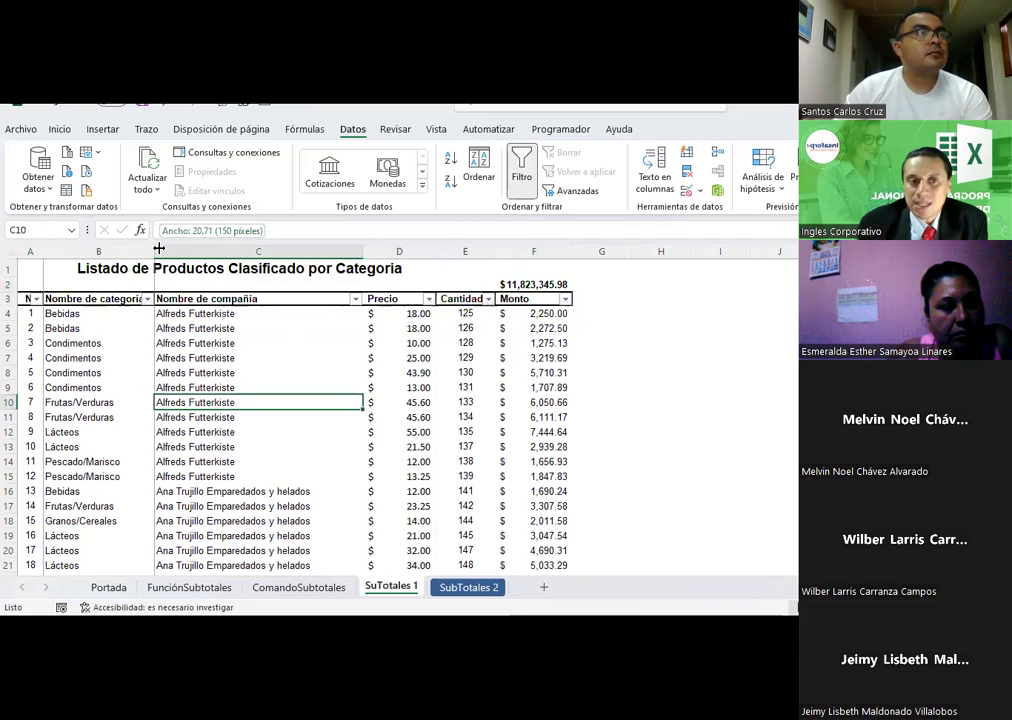
click(82, 316)
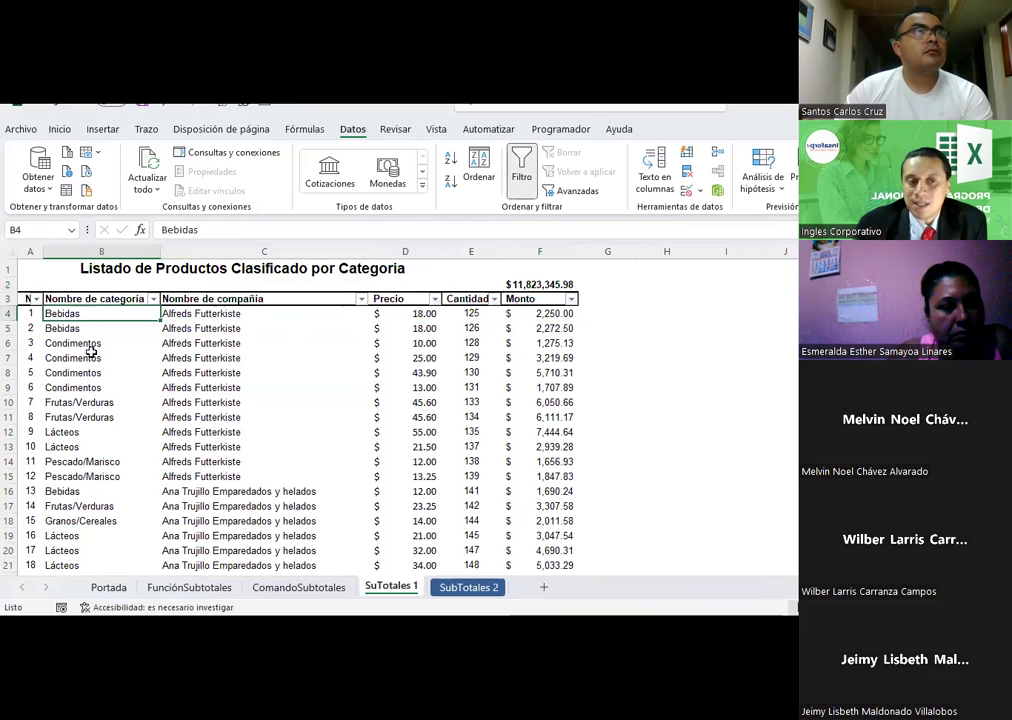
- Open and cancel the Nombre de categoría and Nombre de compañía filter dropdowns without changes
click(152, 299)
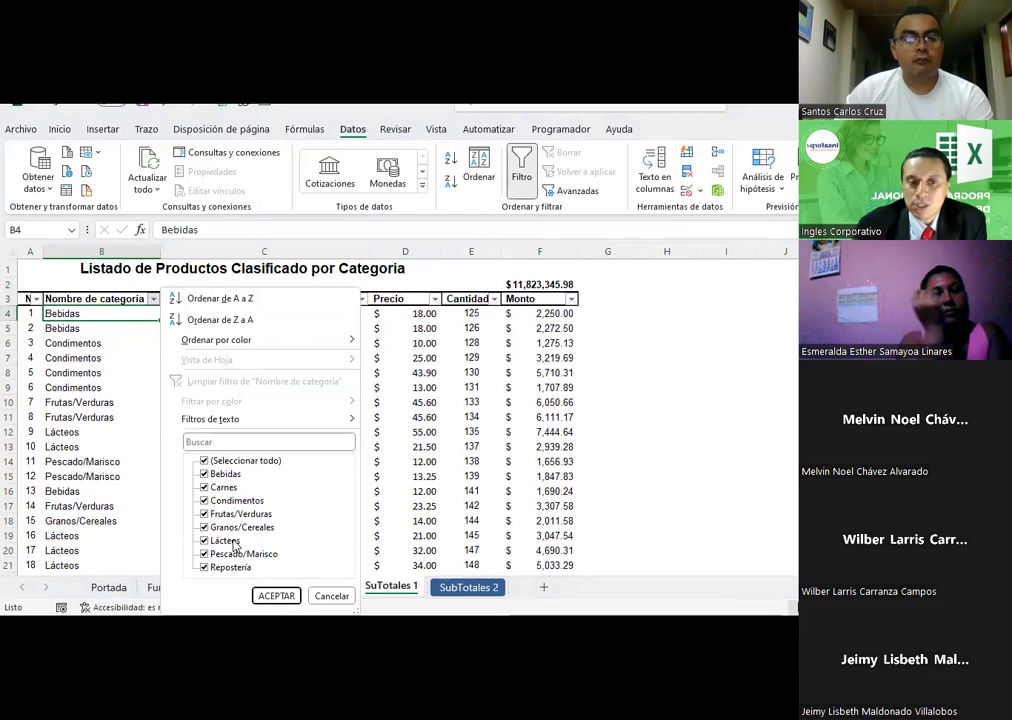
click(332, 597)
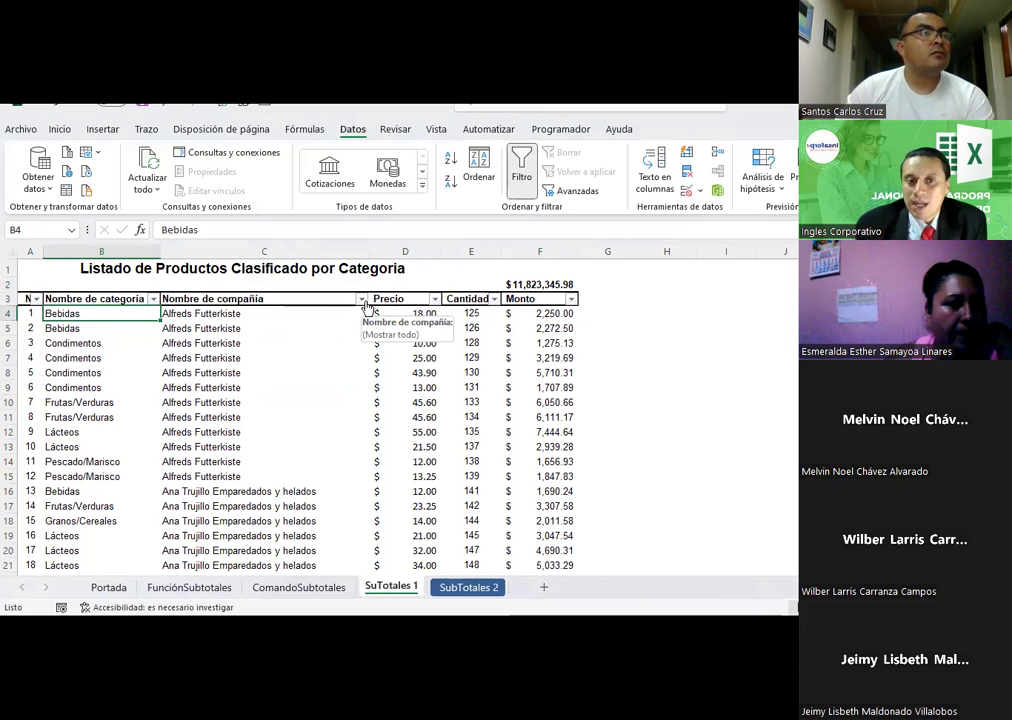
click(362, 300)
scroll(243, 467, down, 2)
scroll(243, 467, up, 2)
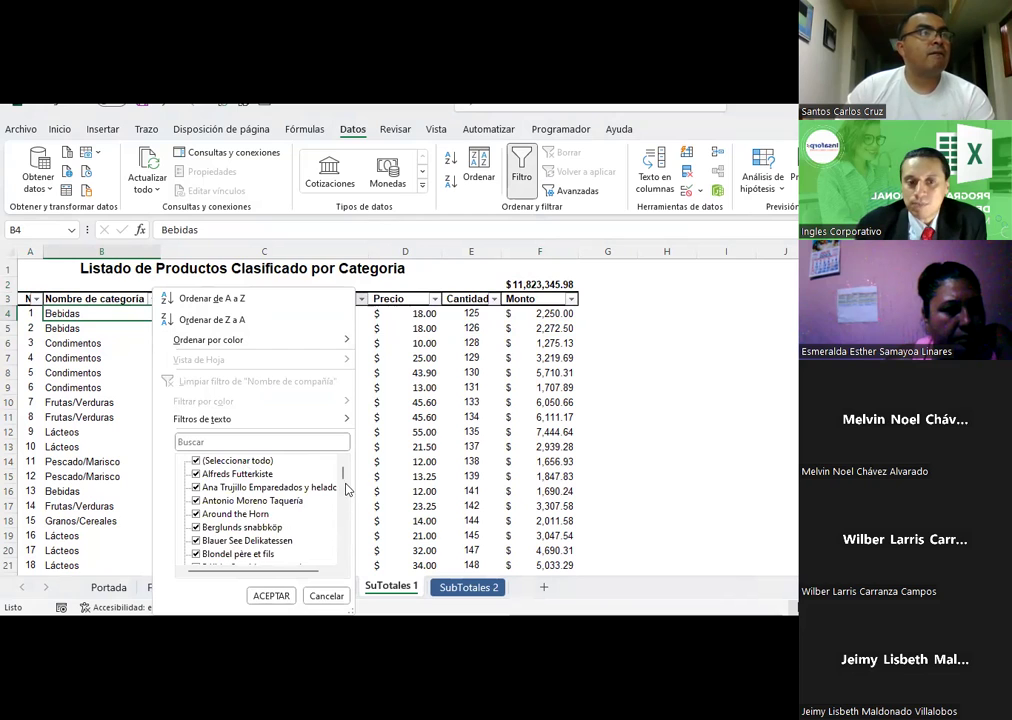
drag(343, 478, 340, 558)
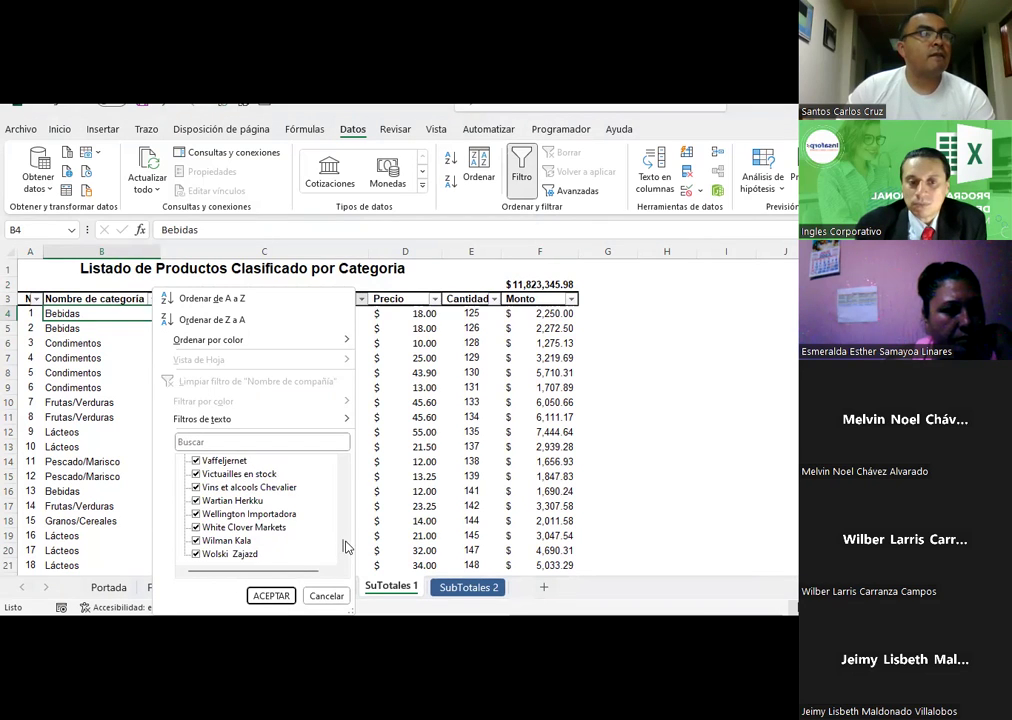
drag(343, 548, 343, 445)
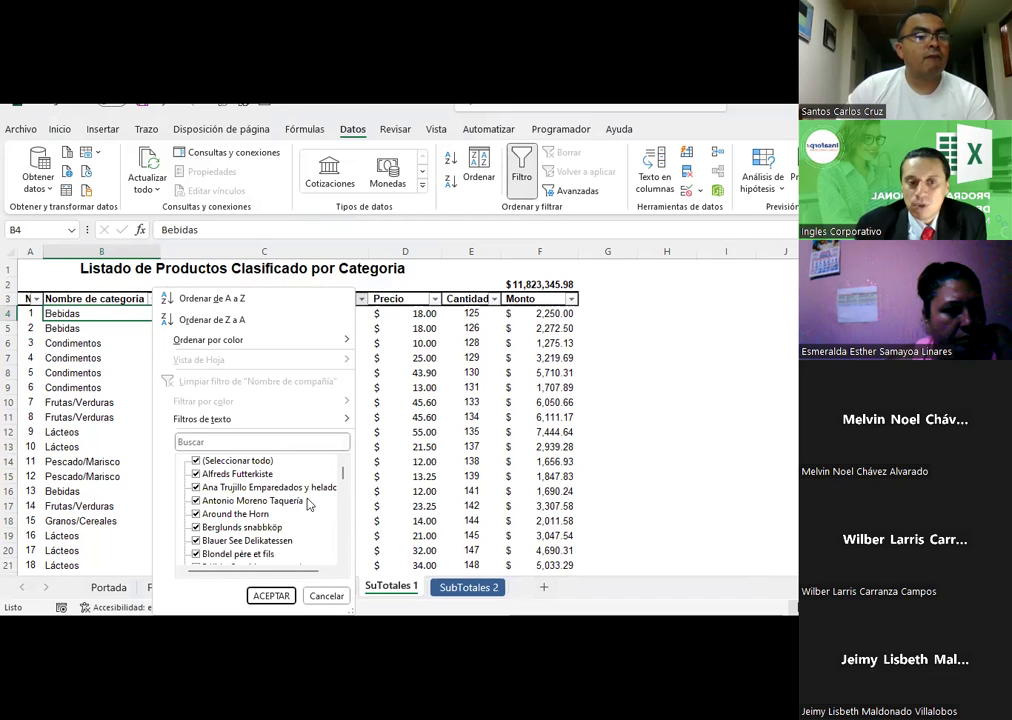
click(327, 596)
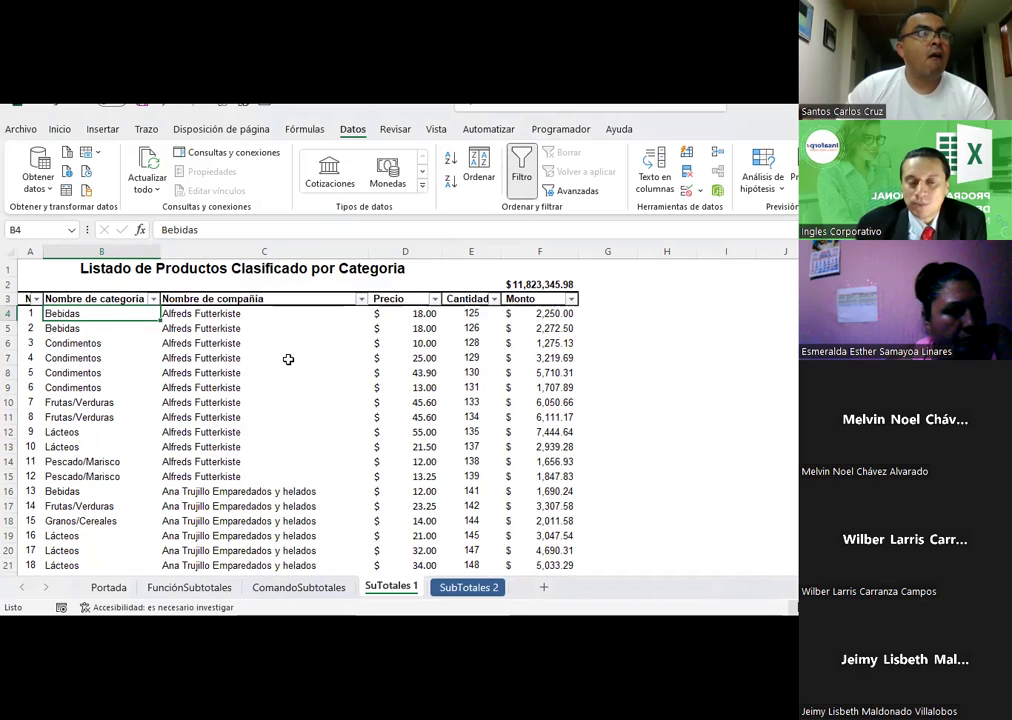
- Copy SuTotales 1 as a new sheet, SuTotales 1 (2), and select its B4:F2158 data
right_click(393, 597)
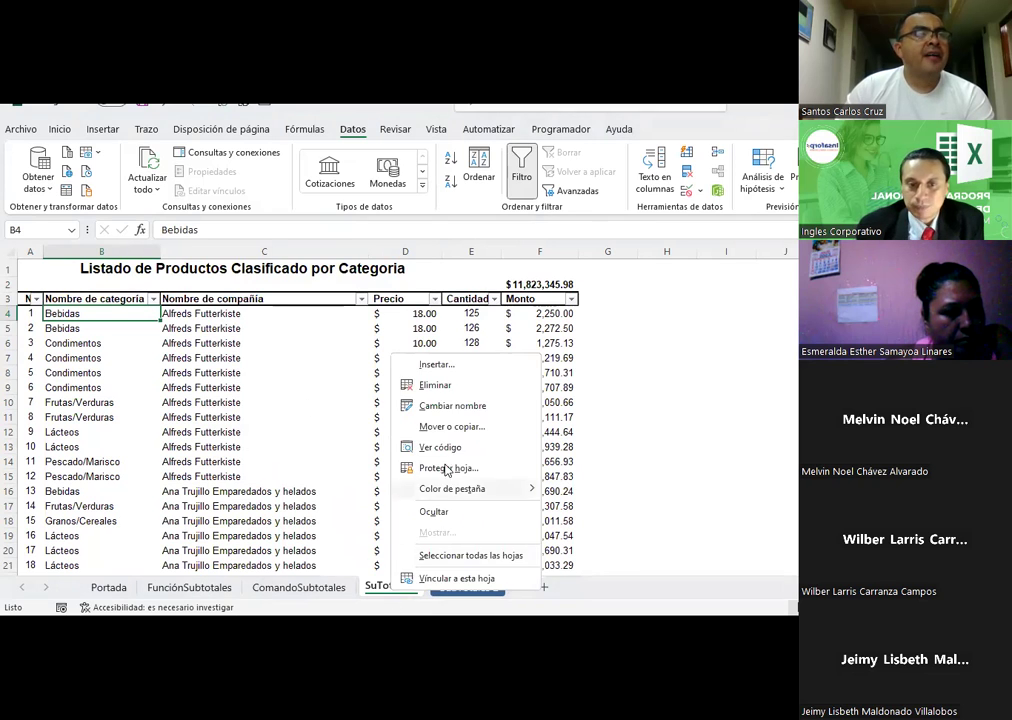
click(445, 424)
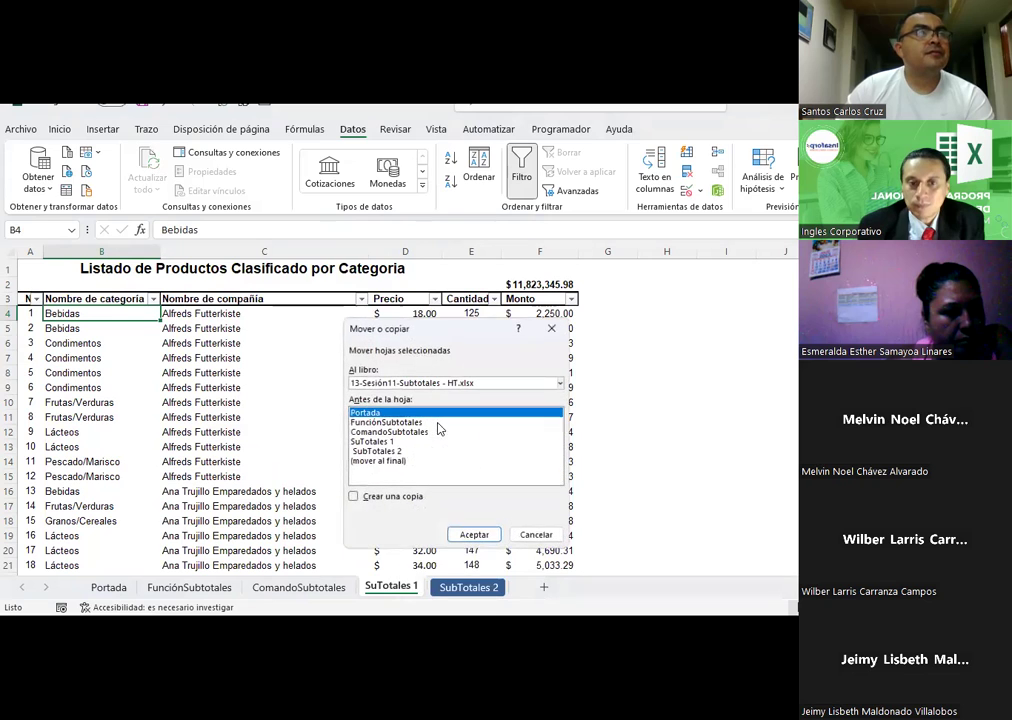
click(388, 450)
click(354, 496)
click(471, 534)
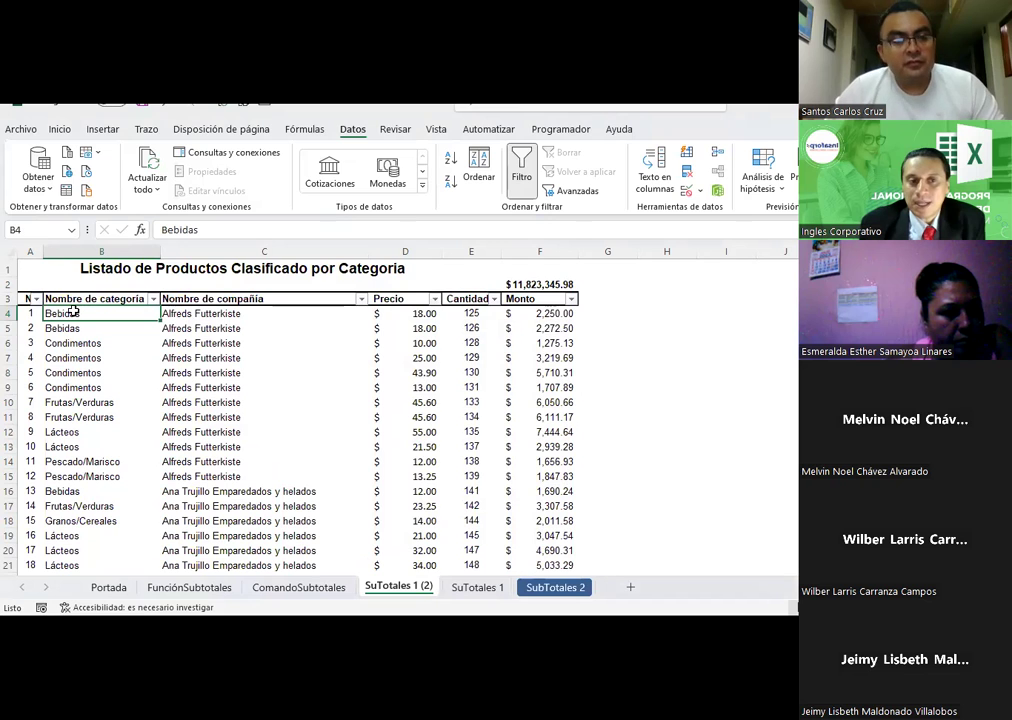
drag(72, 313, 533, 313)
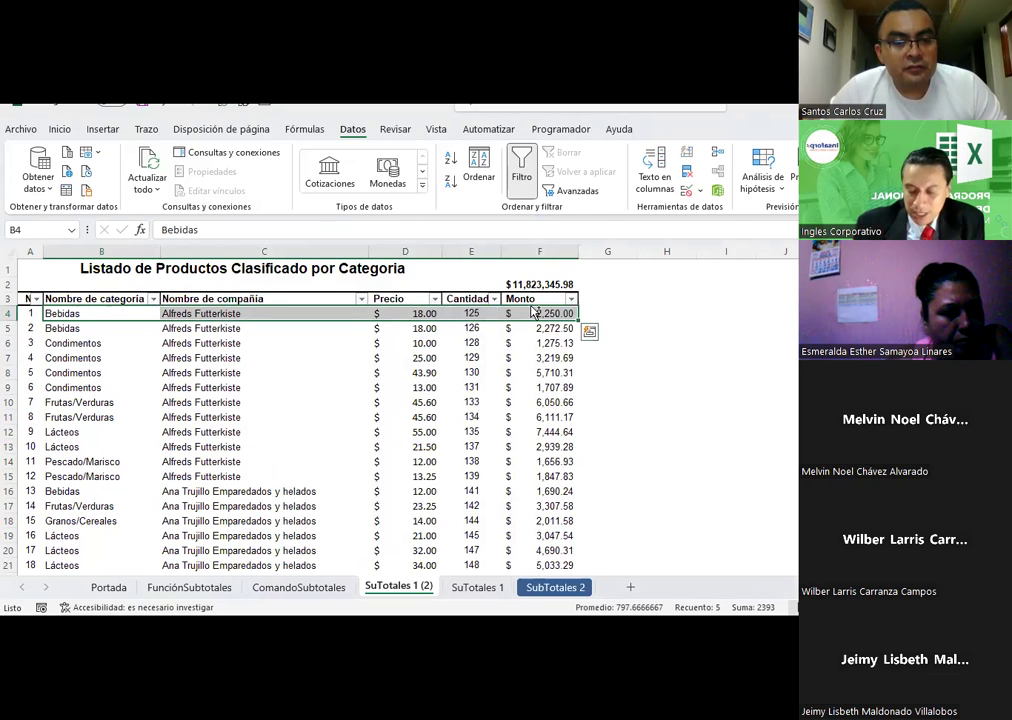
key(ctrl+shift+Down)
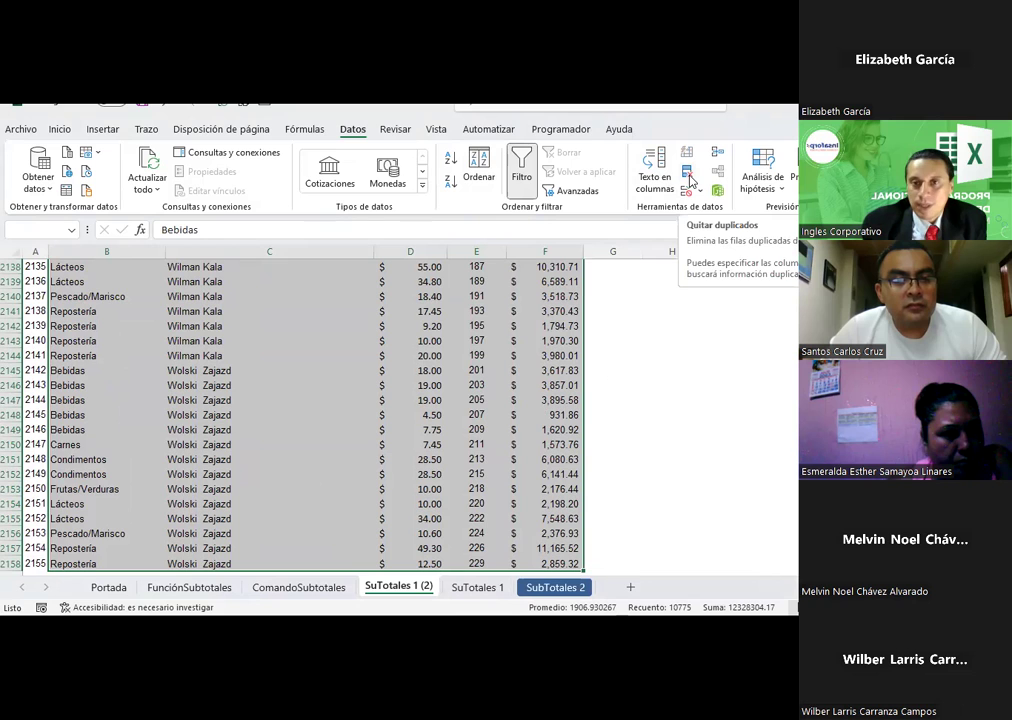
- Run Quitar duplicados on Columna C only, without headers, deleting 2066 duplicate company rows
scroll(300, 415, up, 20)
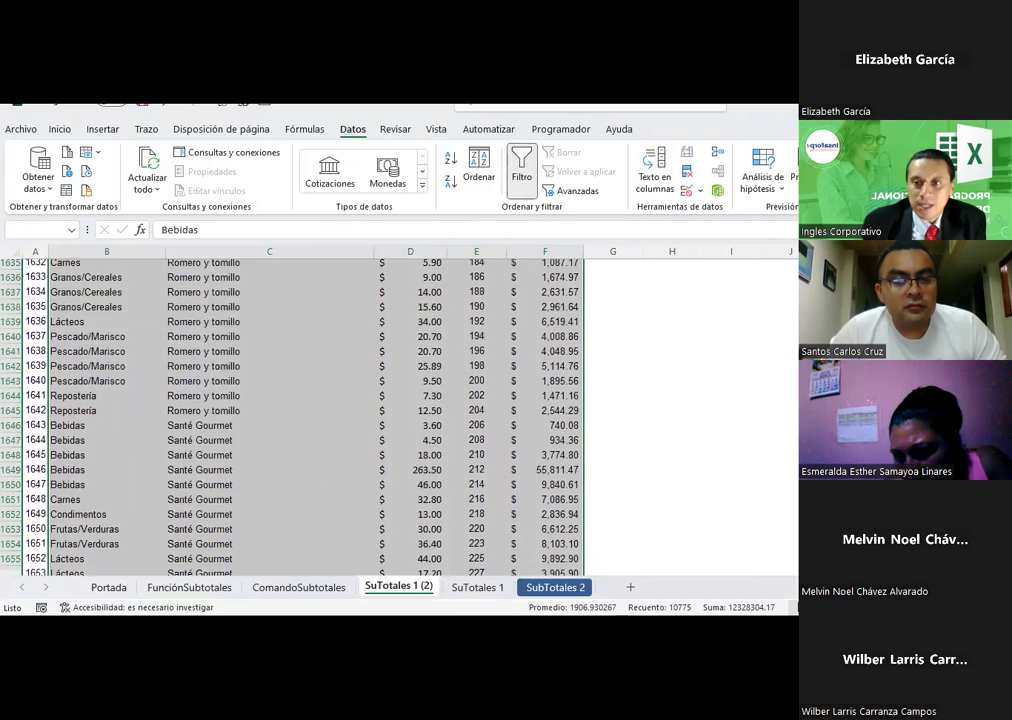
scroll(300, 415, up, 20)
scroll(300, 415, up, 4)
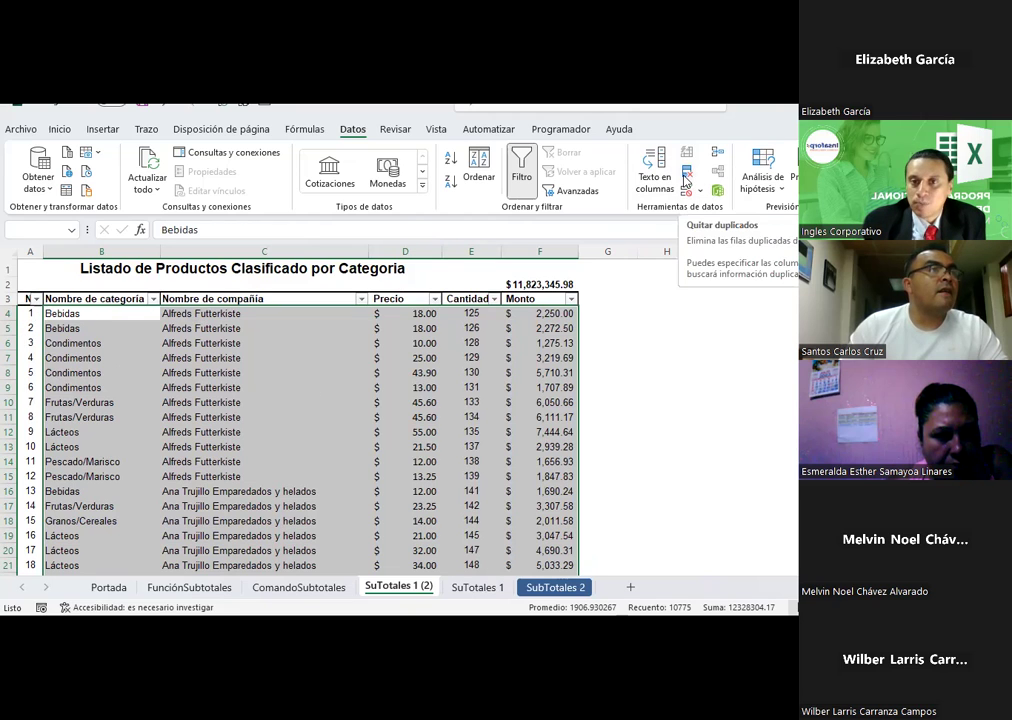
click(686, 178)
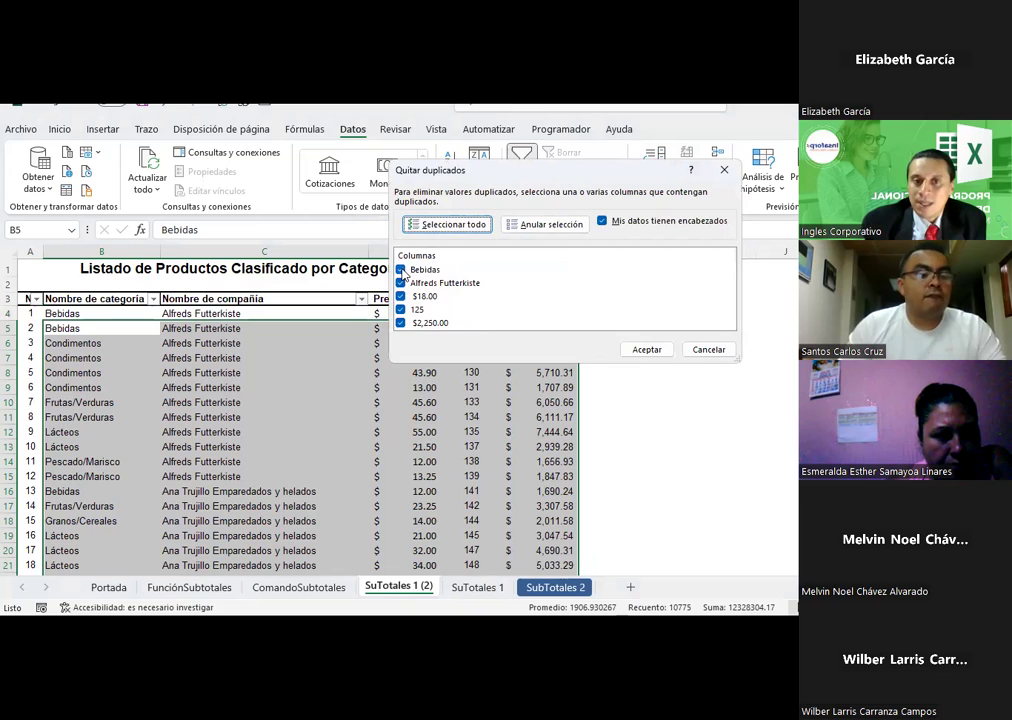
click(401, 269)
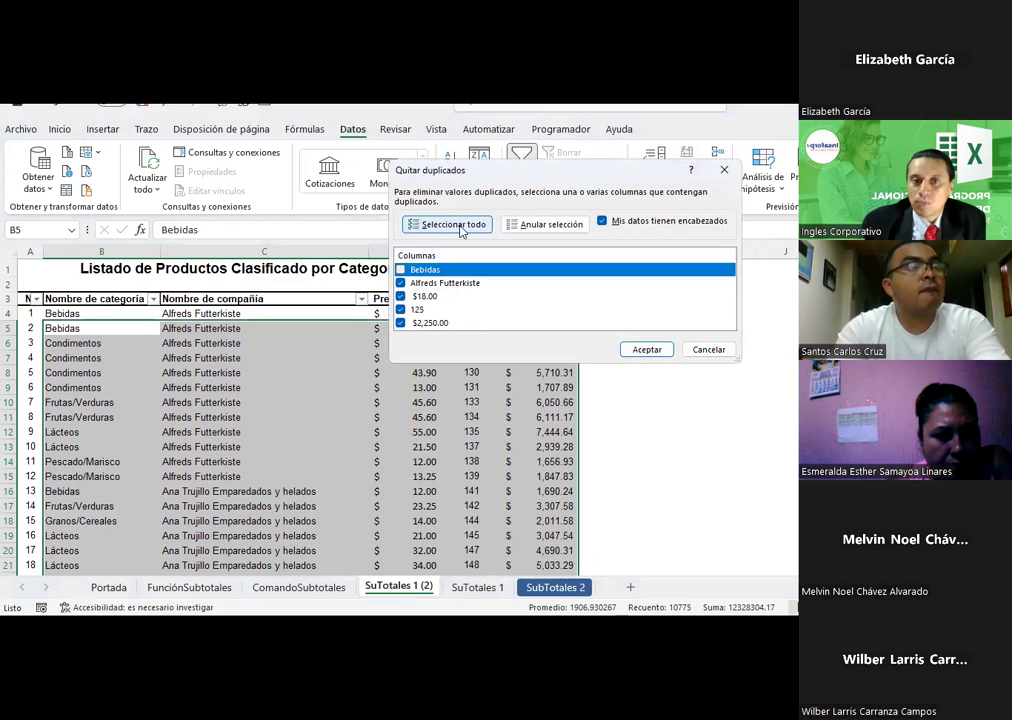
click(546, 224)
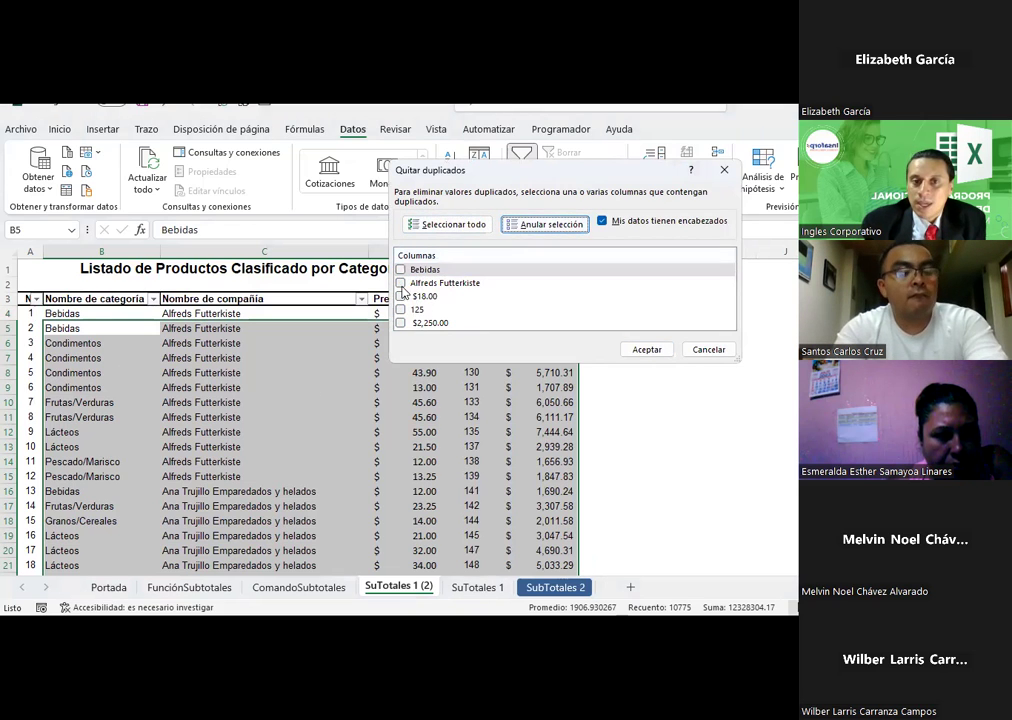
click(604, 222)
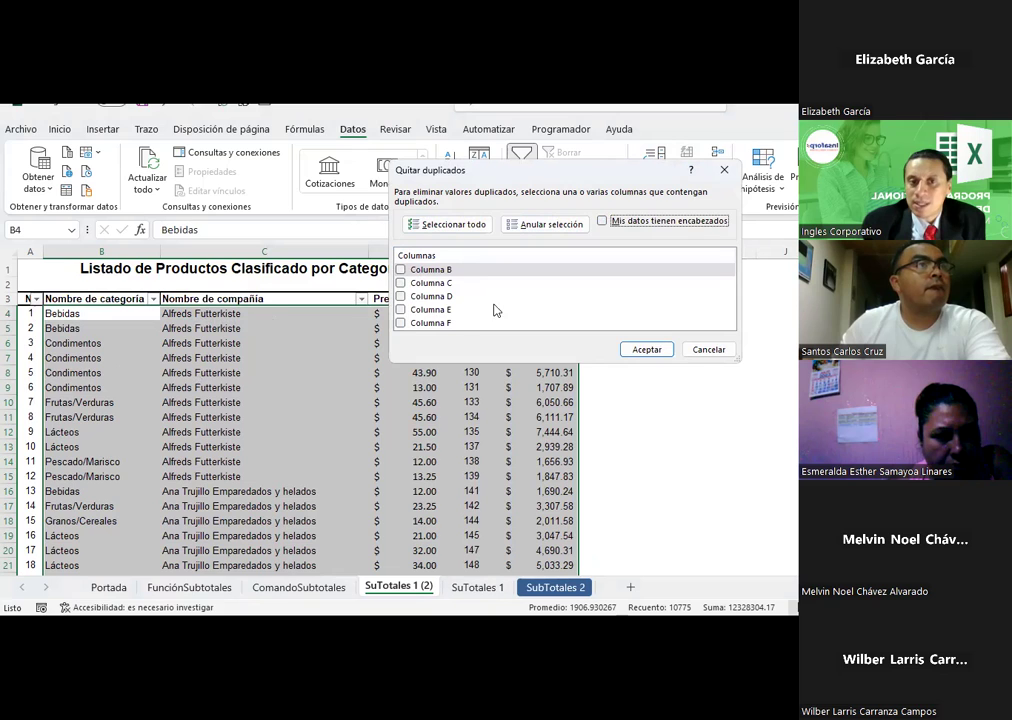
click(604, 221)
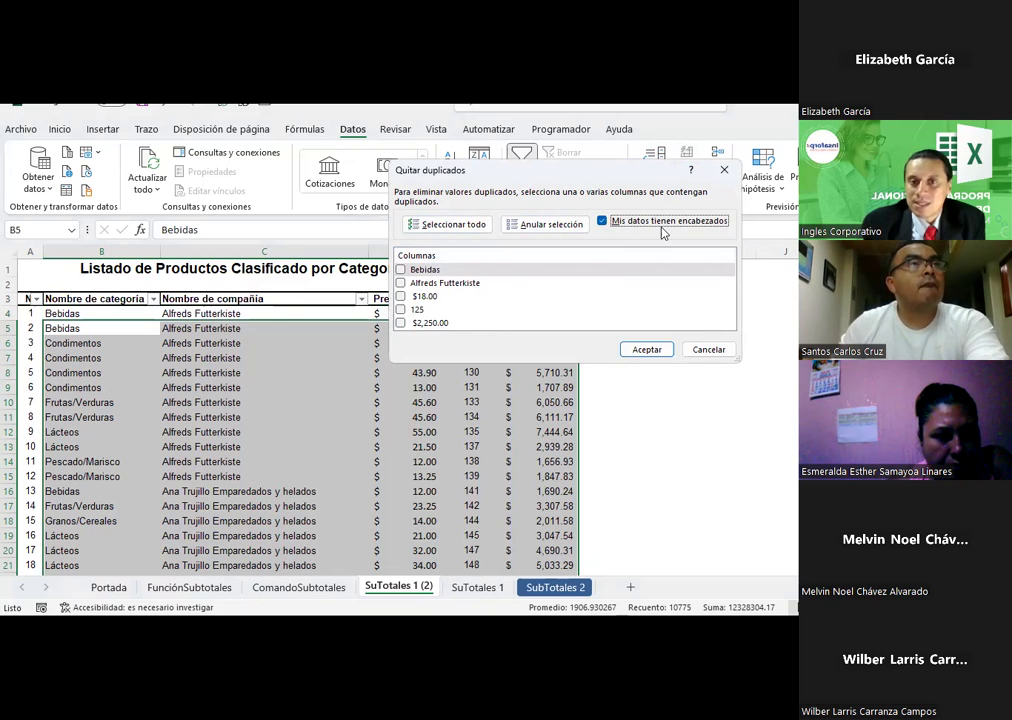
click(603, 222)
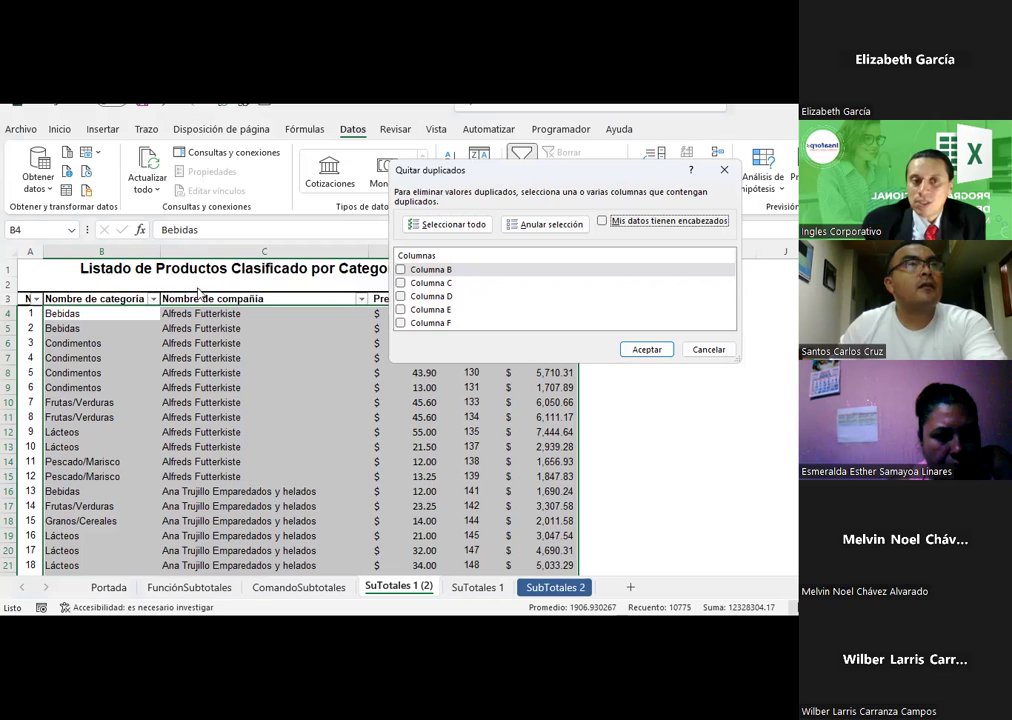
click(399, 285)
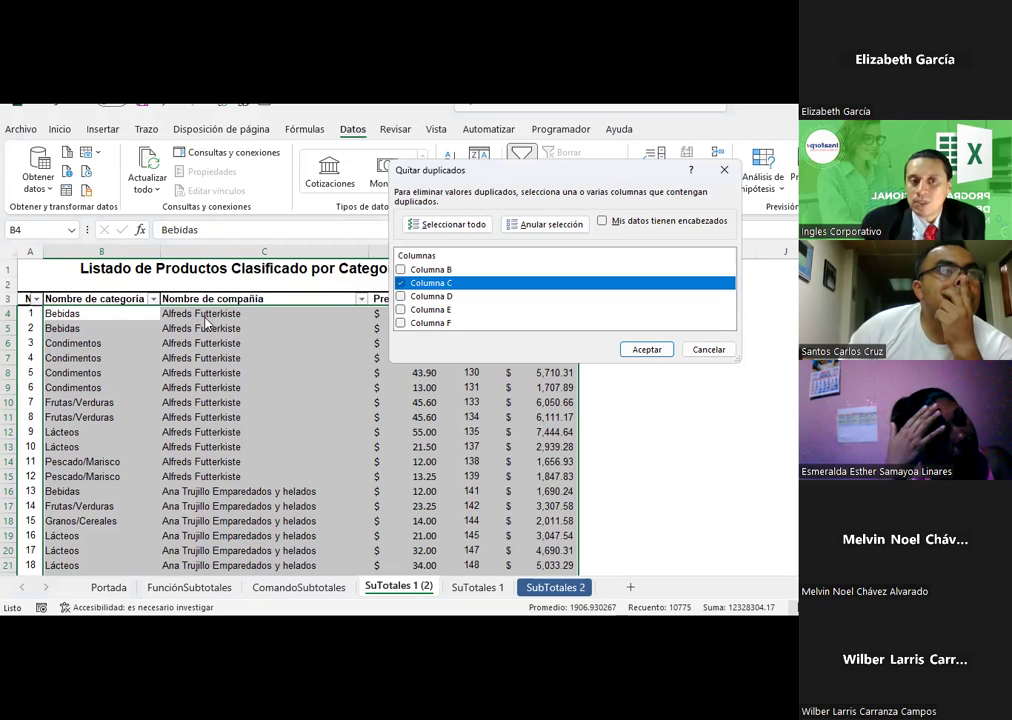
click(646, 350)
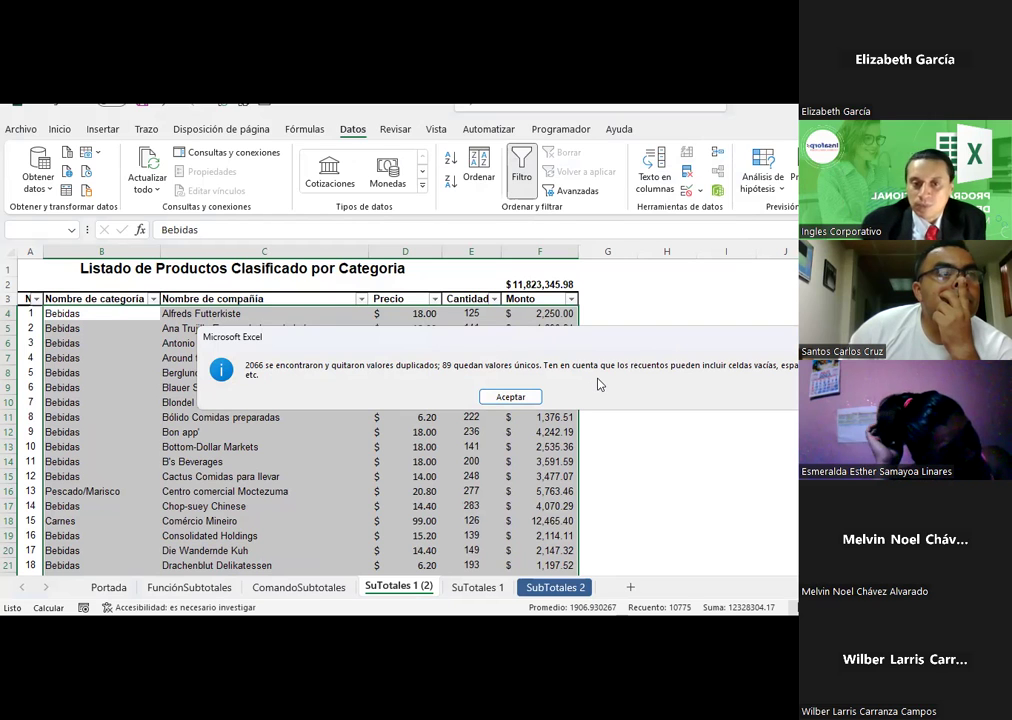
- Dismiss the duplicate-removal report and compare column C company names against SuTotales 1's C4:C13
click(512, 397)
mouse_move(213, 313)
mouse_down()
mouse_move(197, 612)
mouse_move(200, 370)
mouse_up()
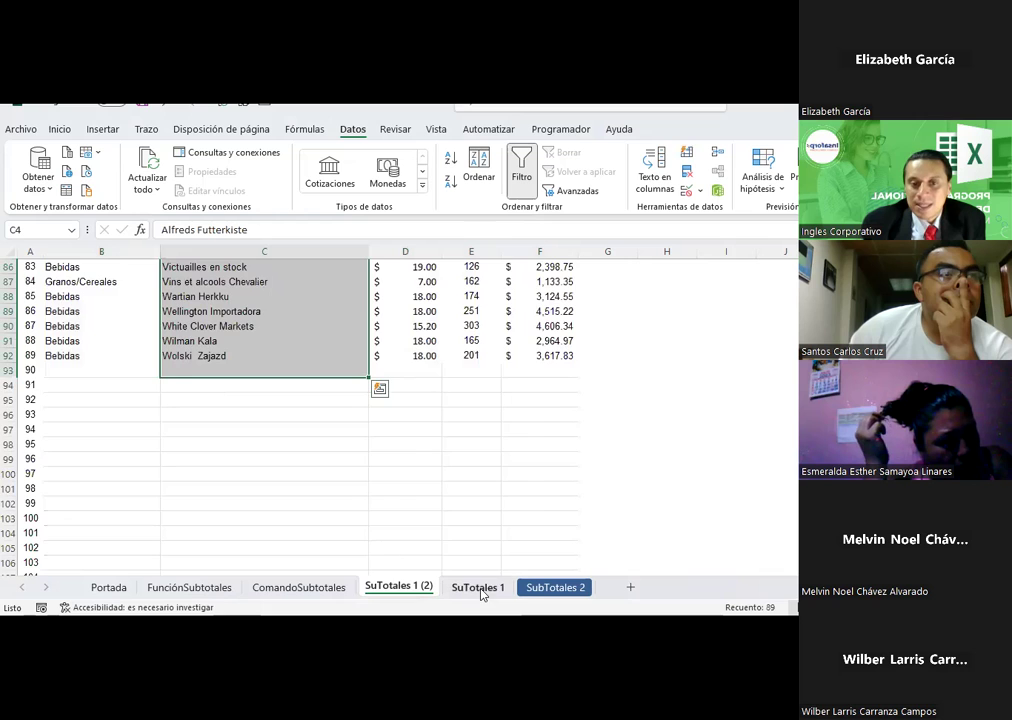
click(478, 588)
drag(228, 313, 242, 446)
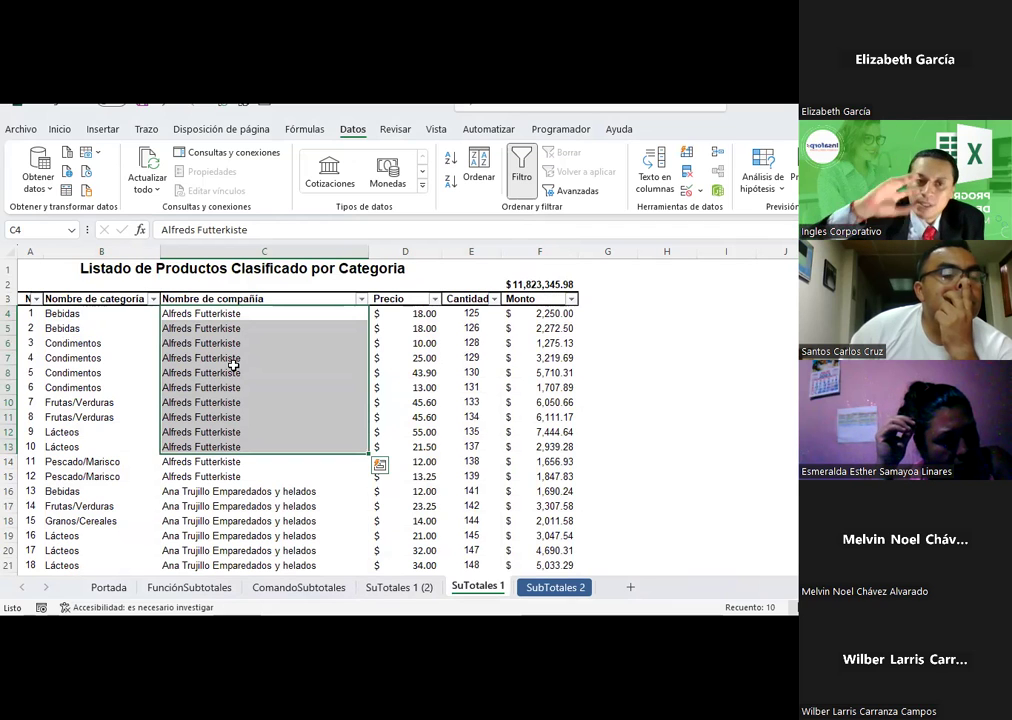
- Review the deduplicated SuTotales 1 (2) sheet from the top, then return to SuTotales 1
click(399, 587)
scroll(267, 339, up, 7)
scroll(270, 337, up, 12)
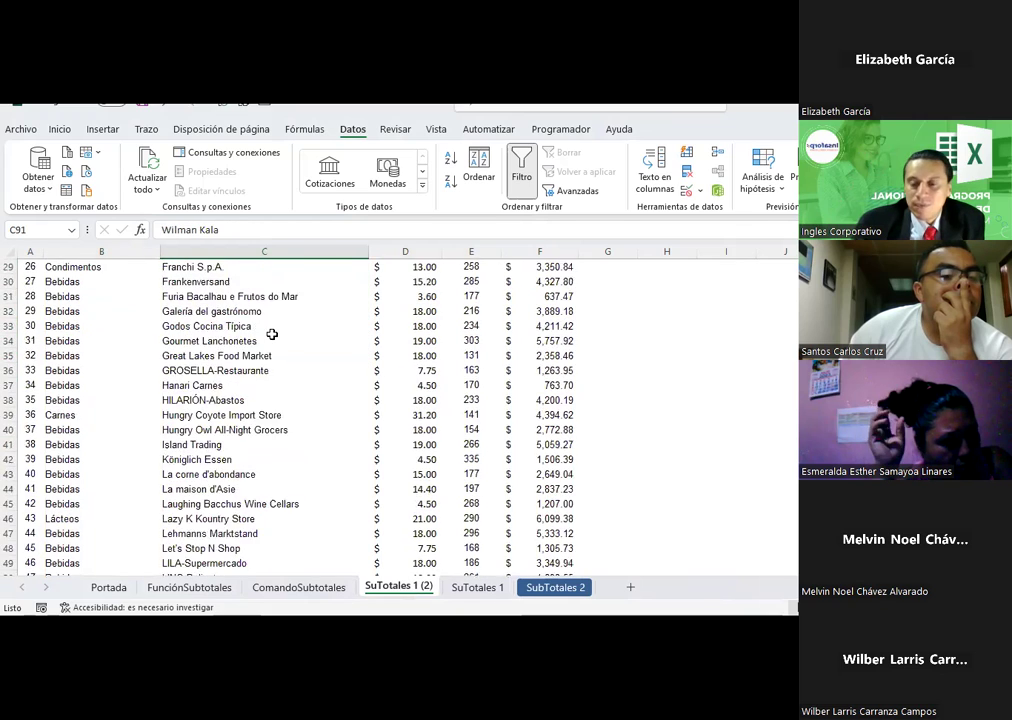
scroll(271, 334, up, 9)
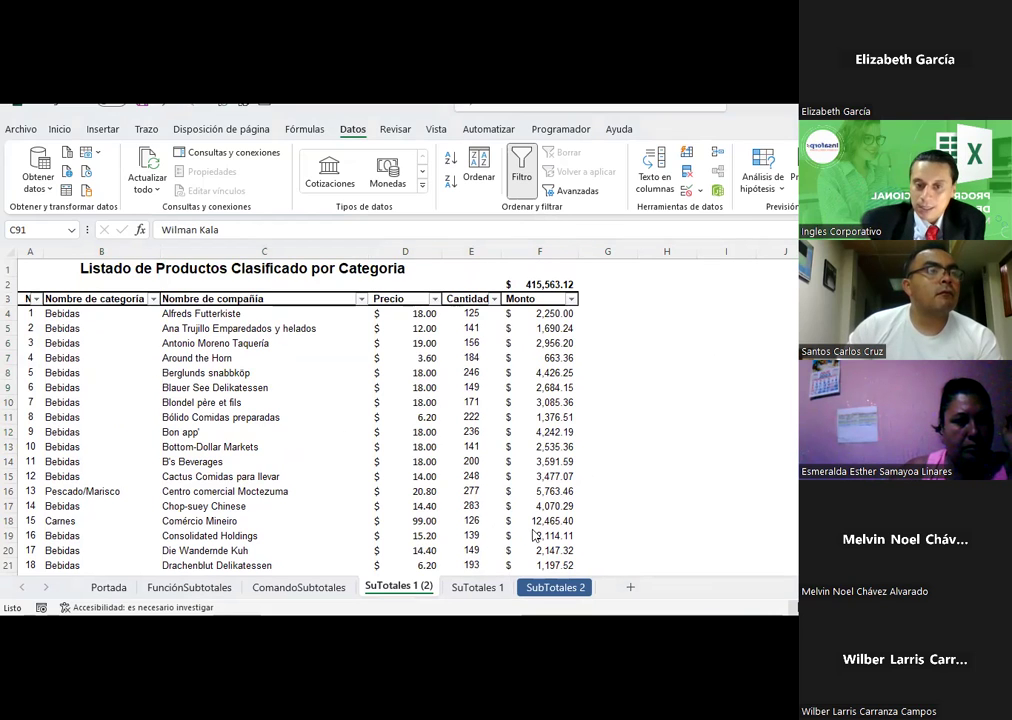
click(470, 588)
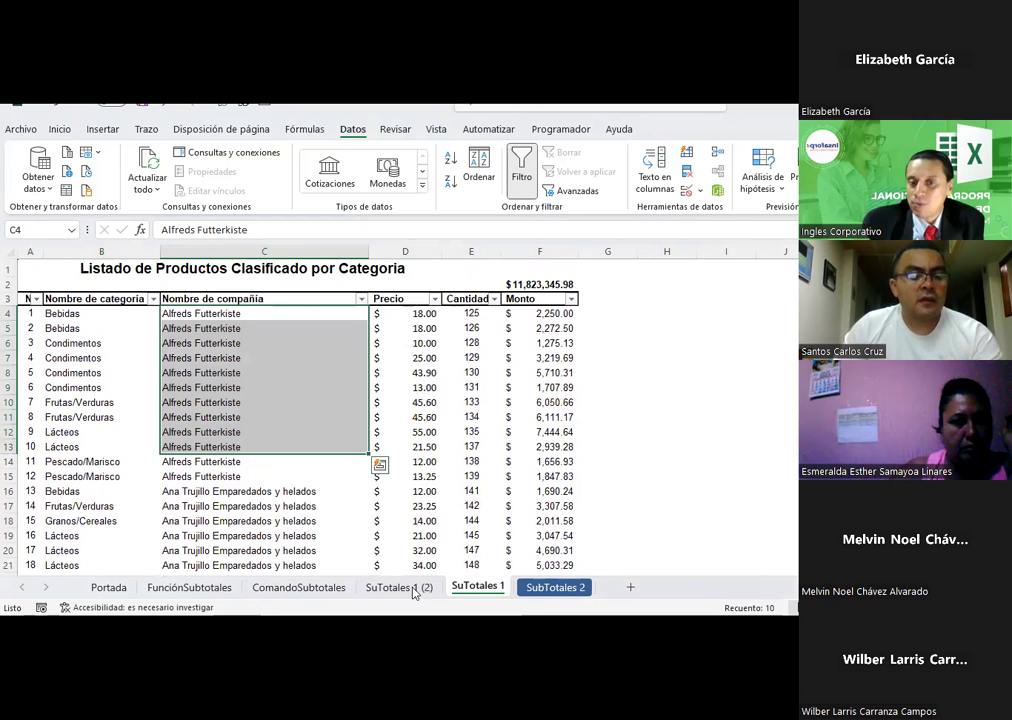
right_click(474, 594)
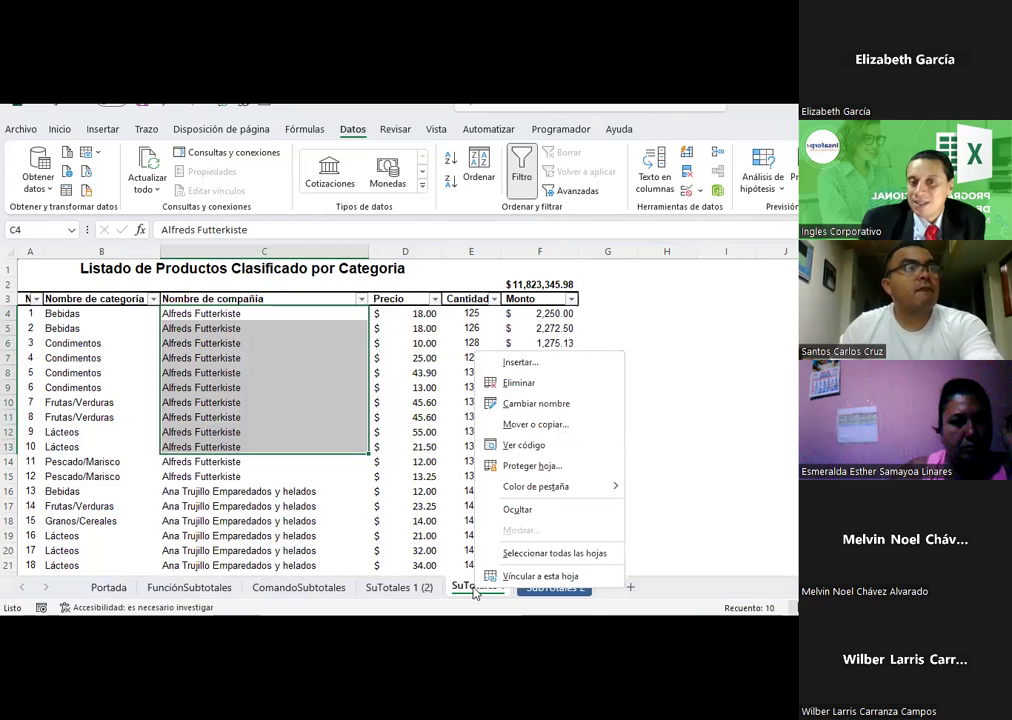
click(523, 430)
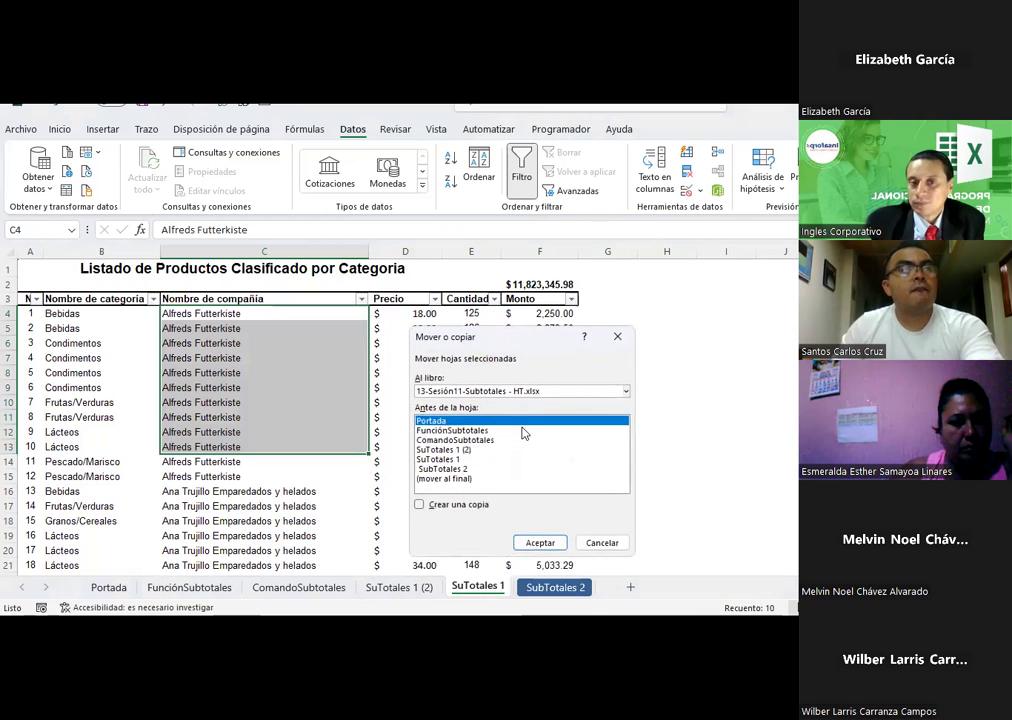
click(450, 460)
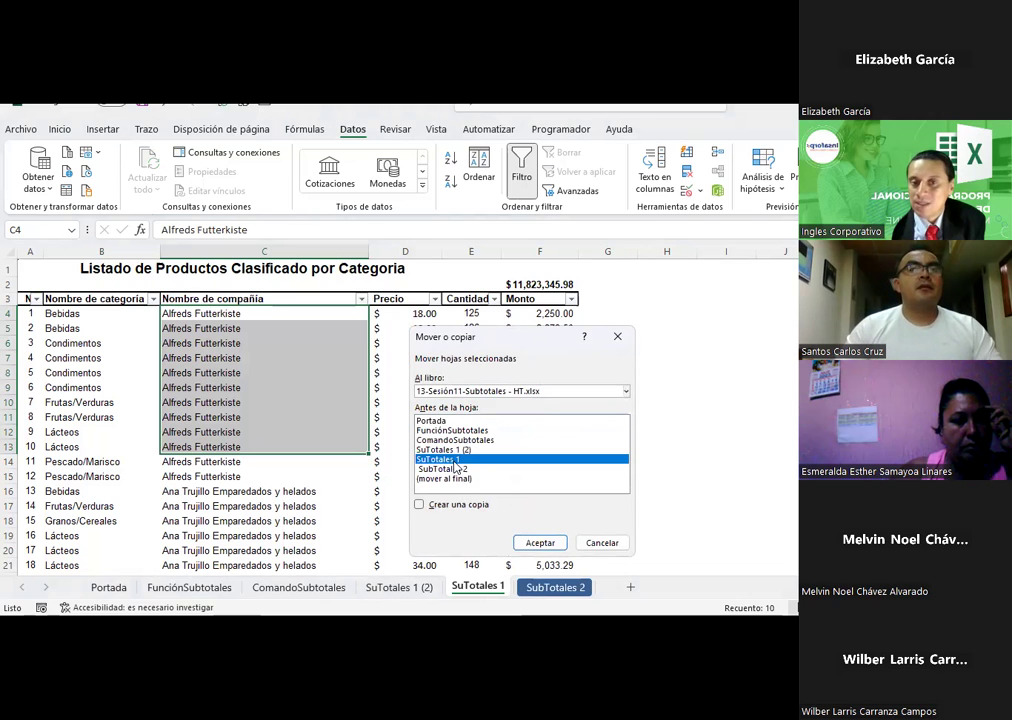
click(459, 505)
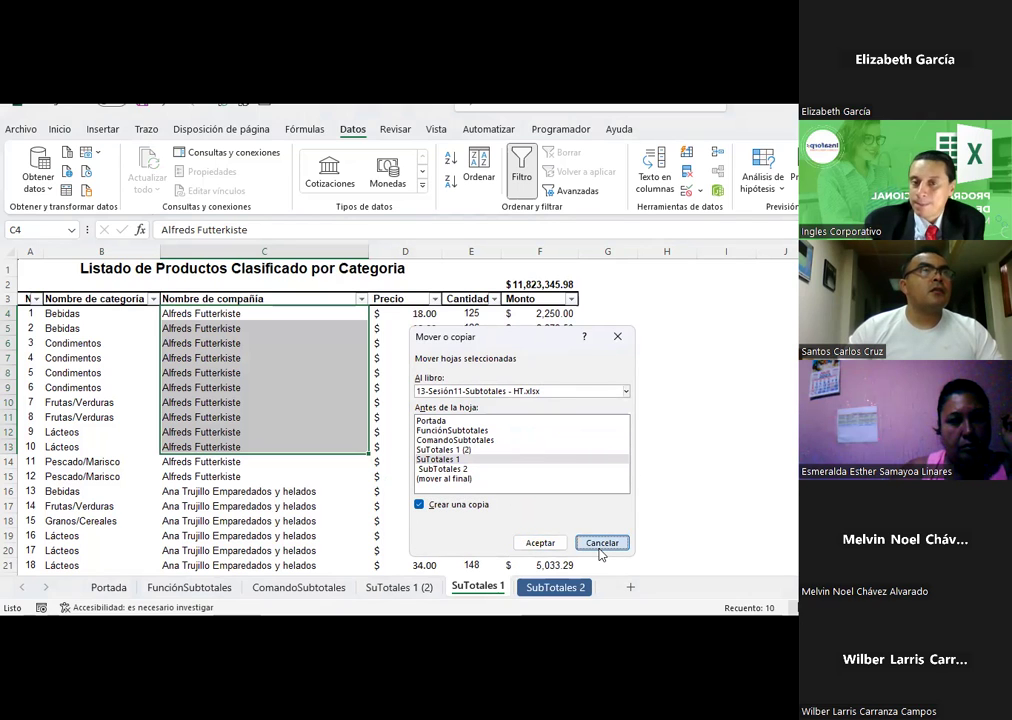
click(601, 542)
click(312, 402)
click(390, 587)
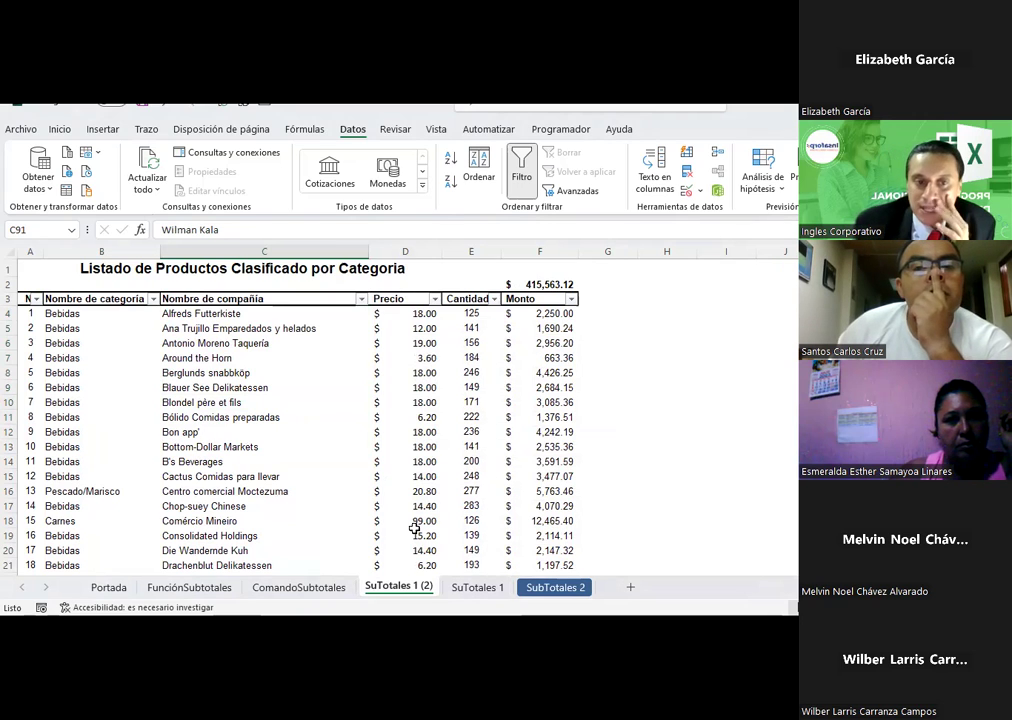
click(478, 587)
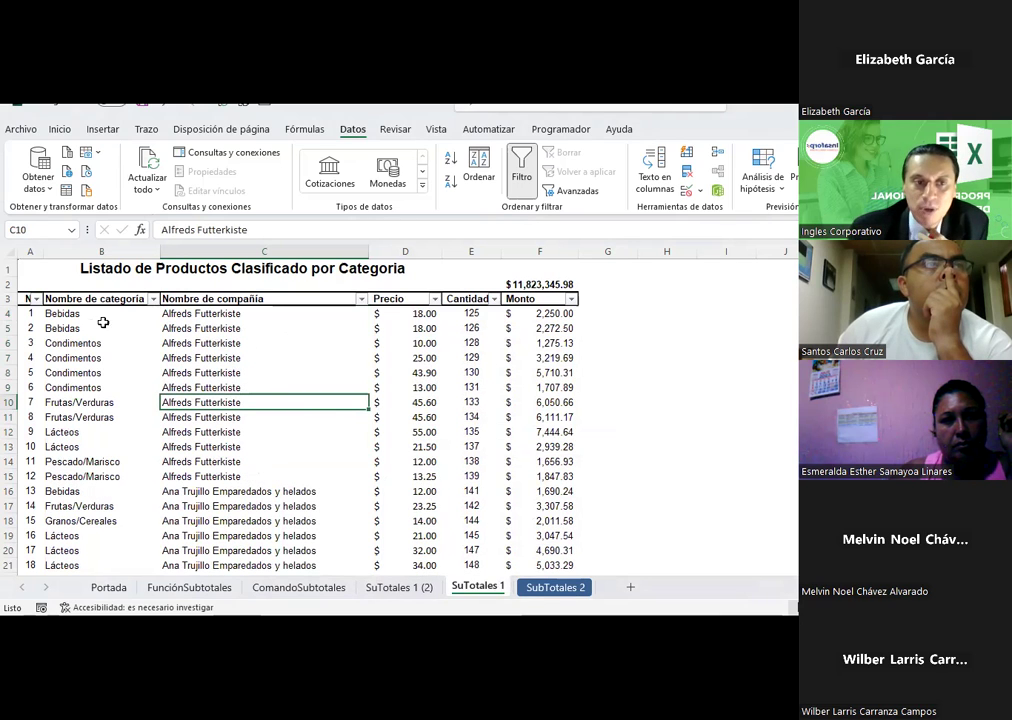
drag(84, 328, 129, 417)
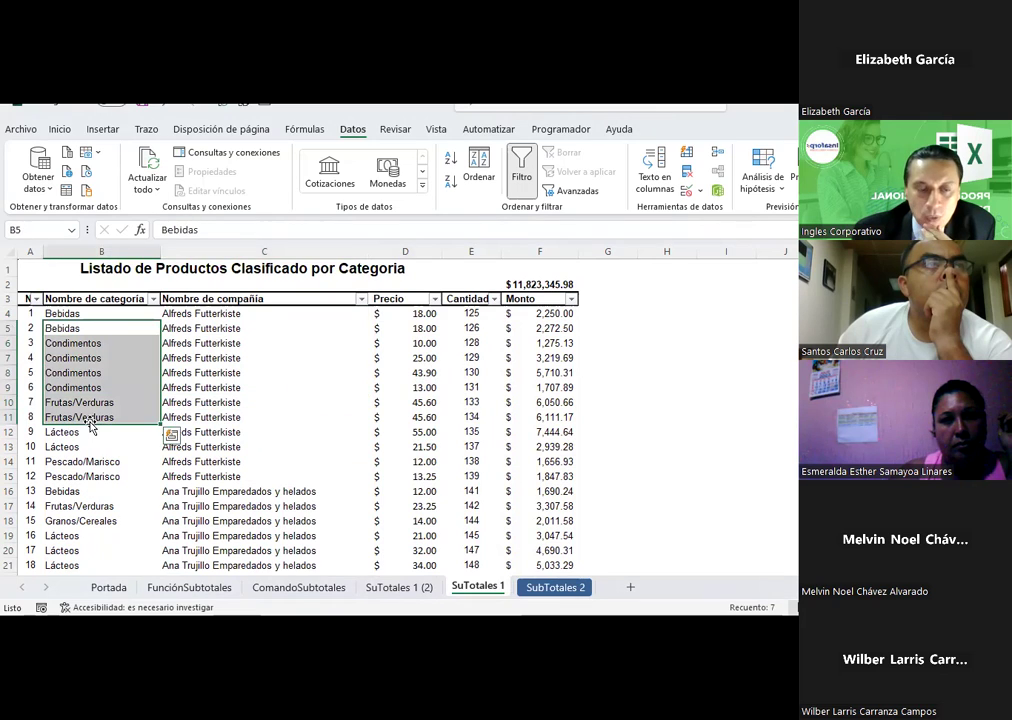
click(153, 299)
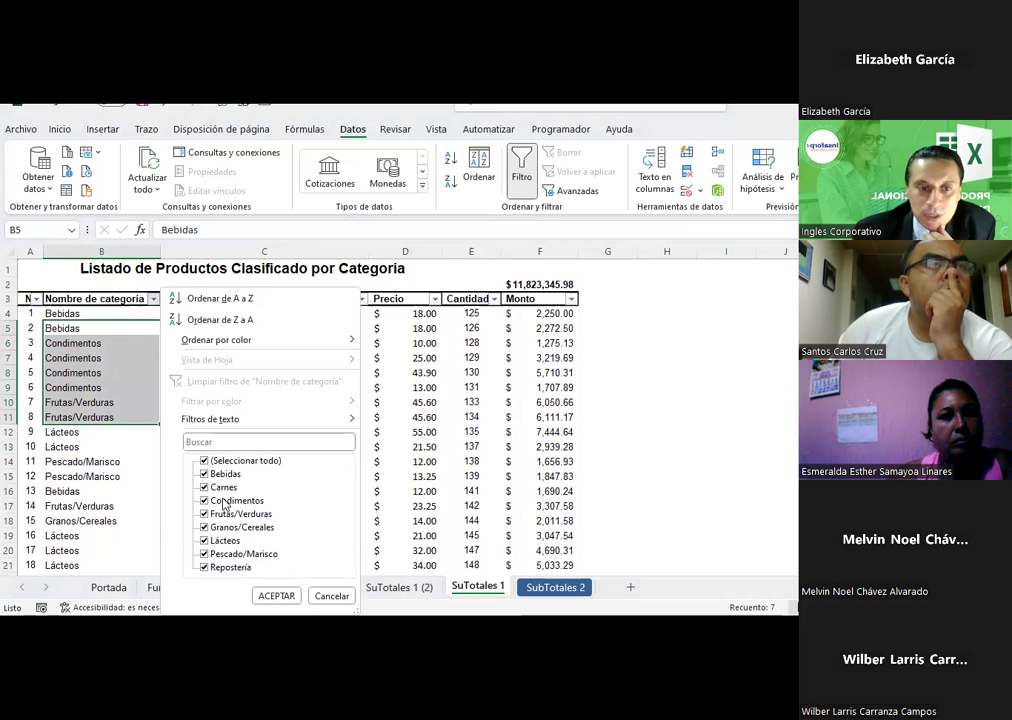
click(344, 598)
click(428, 589)
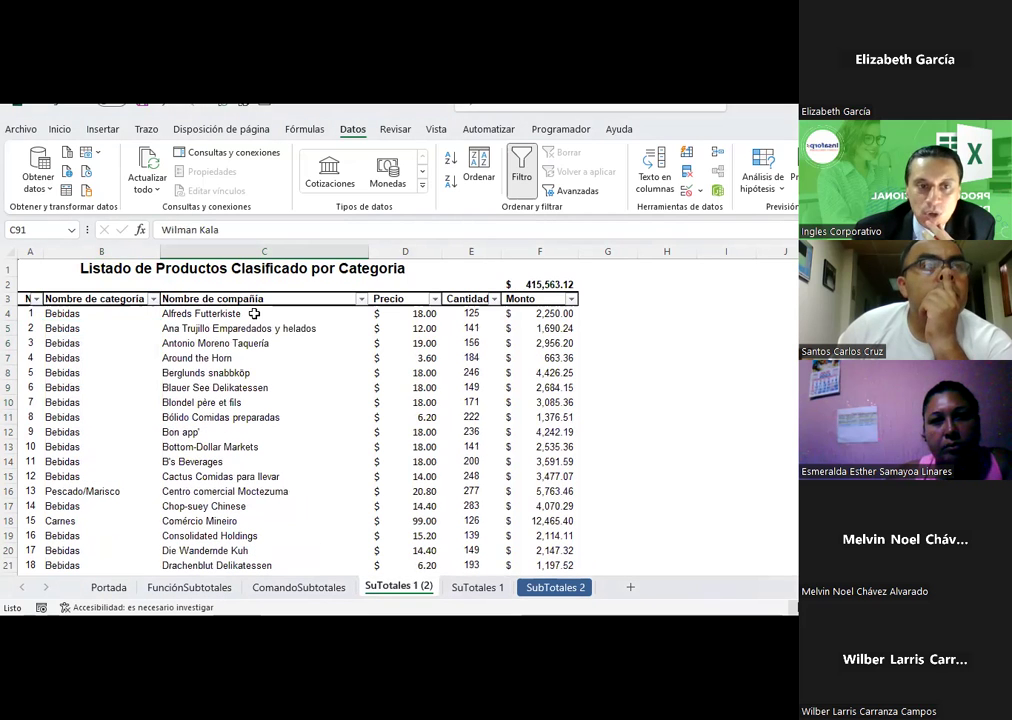
drag(251, 313, 388, 575)
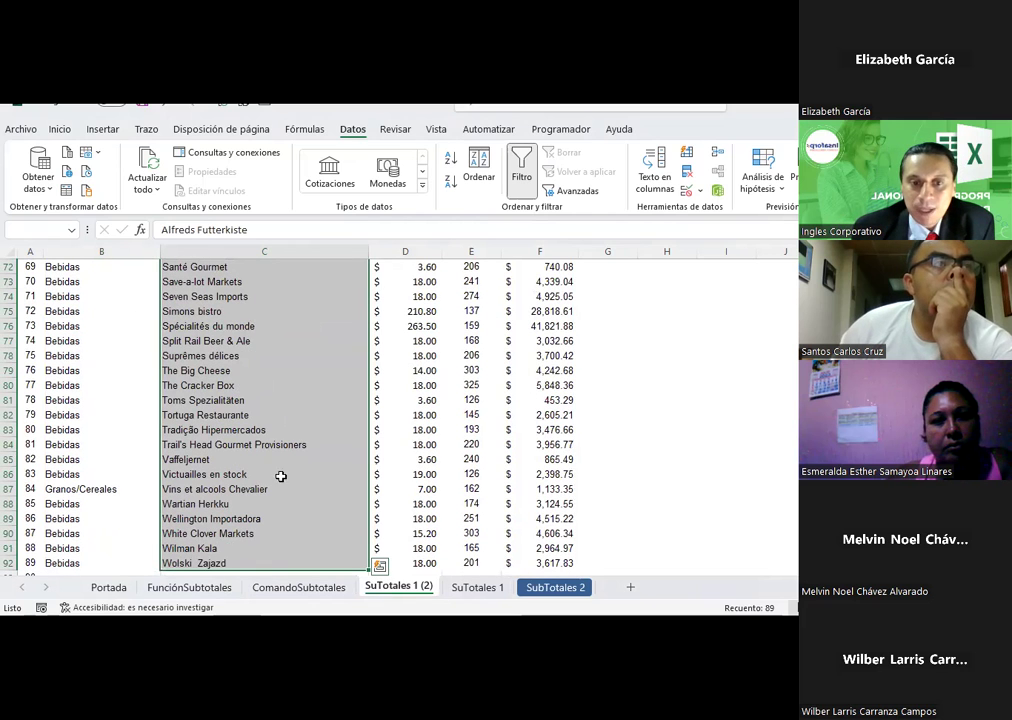
scroll(251, 384, up, 13)
scroll(248, 383, up, 10)
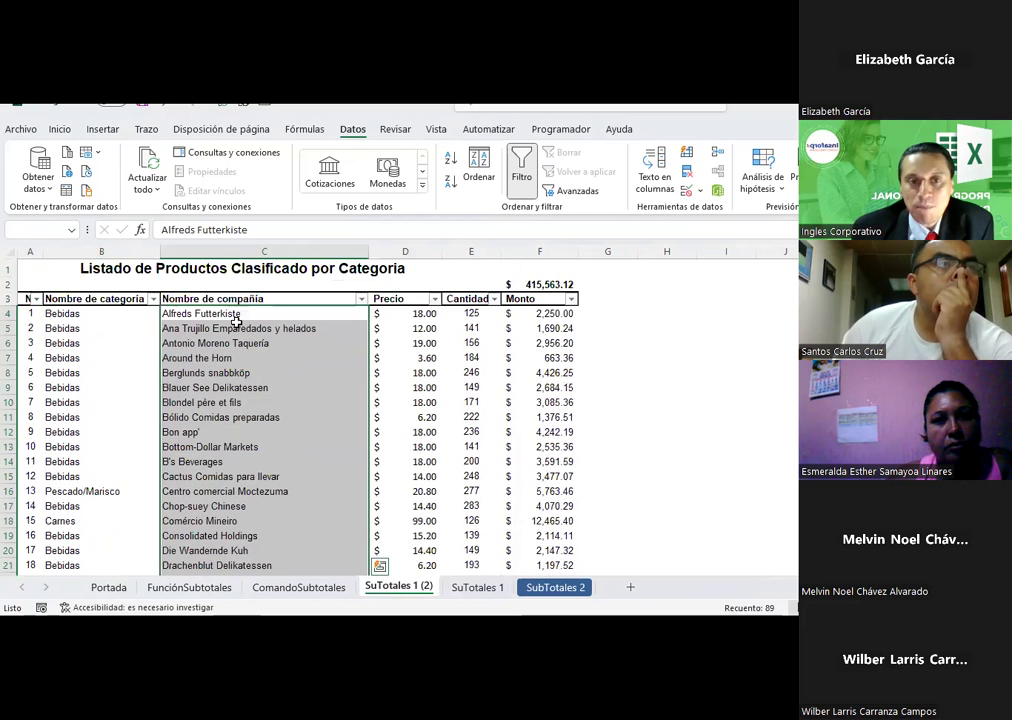
click(458, 593)
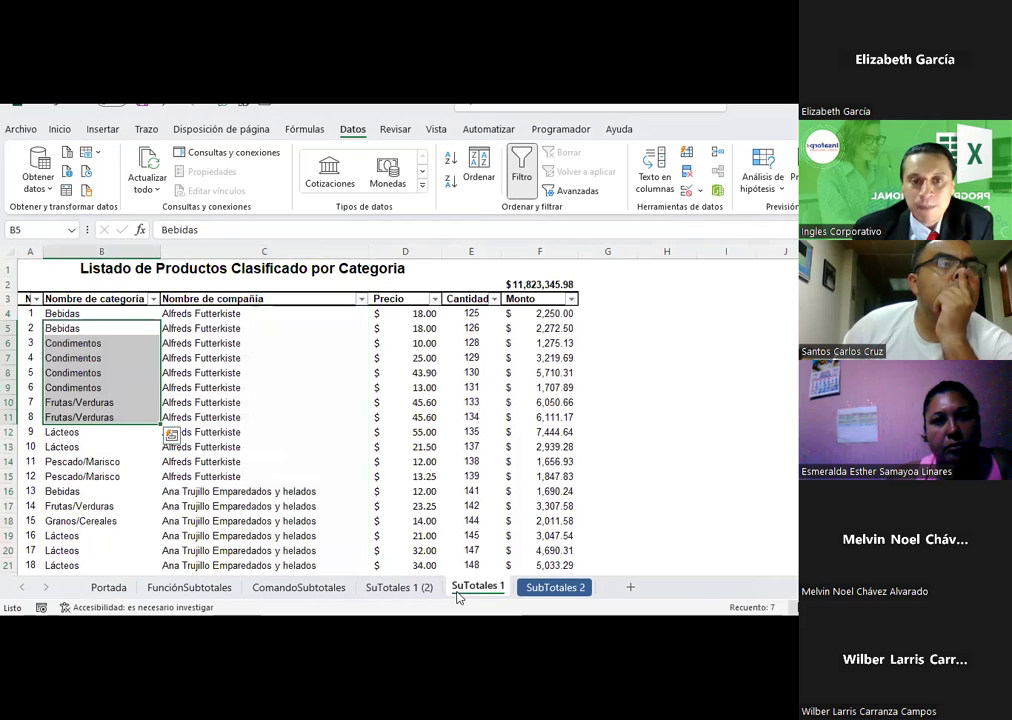
click(420, 314)
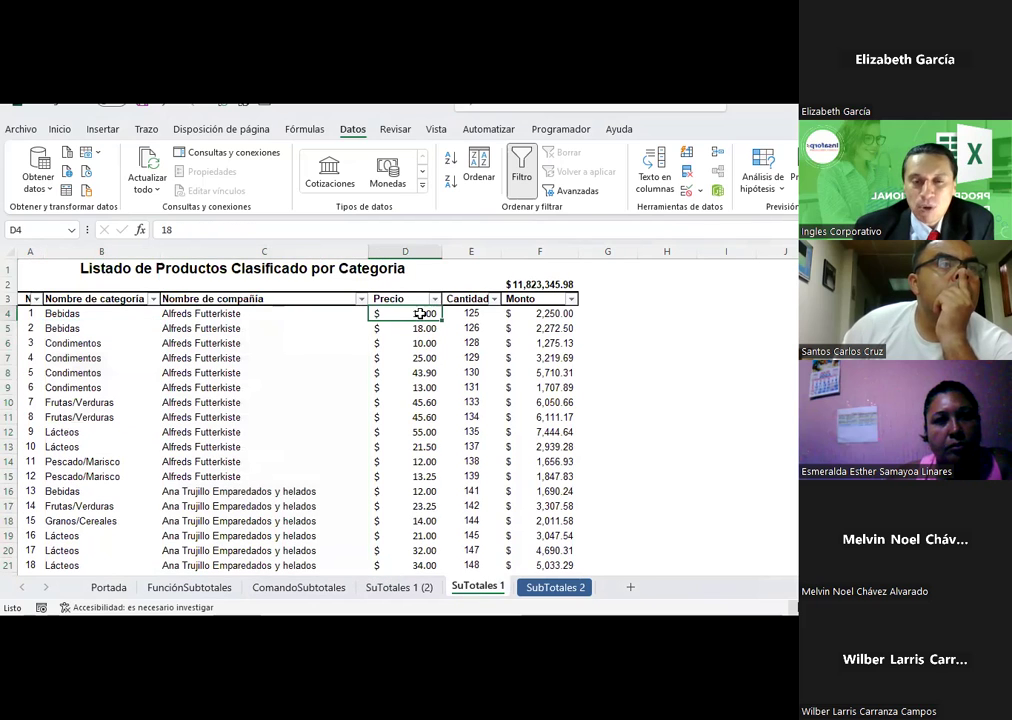
- Copy F2's sum formula into E2, autofit column E, and format the 448457.29 total as Número
click(518, 286)
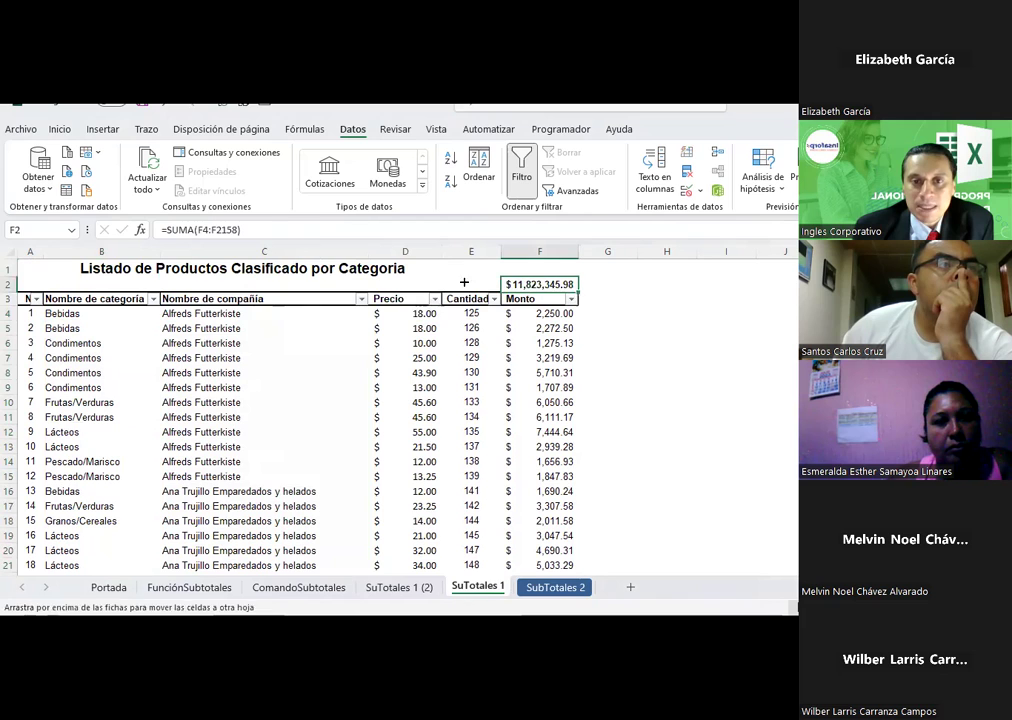
drag(576, 288, 455, 290)
double_click(503, 246)
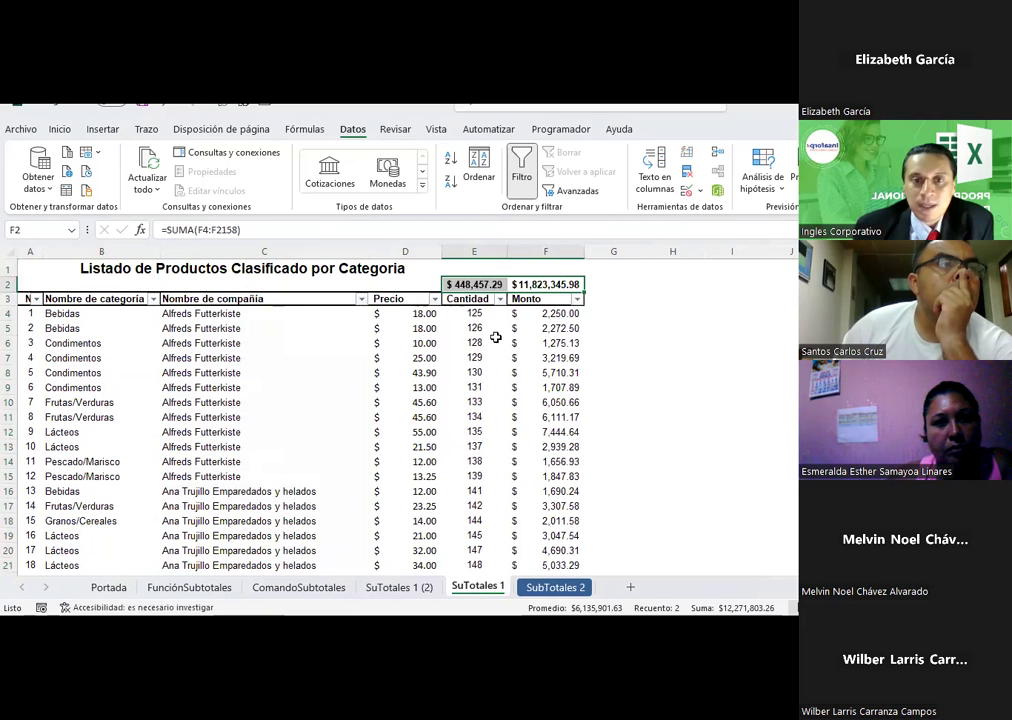
click(478, 284)
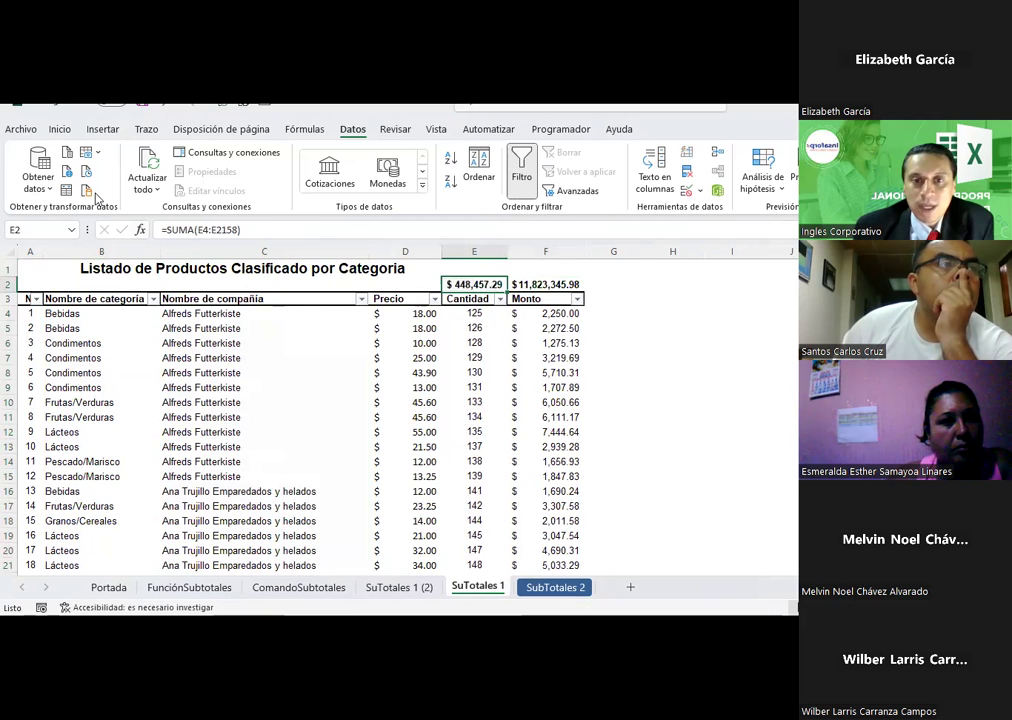
click(60, 129)
click(510, 157)
click(484, 221)
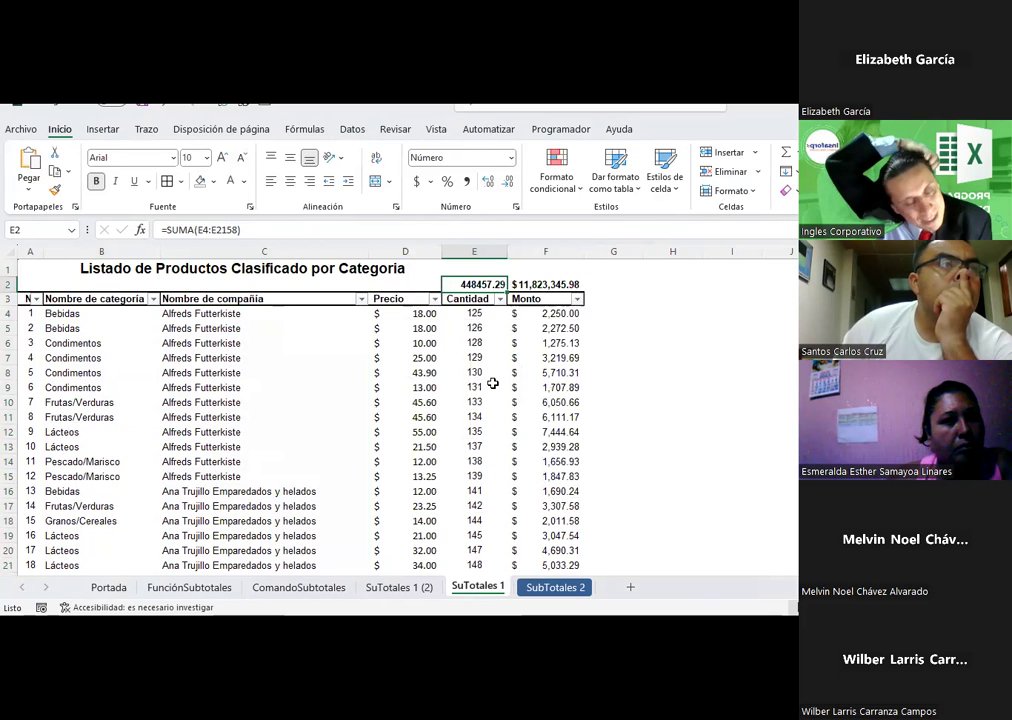
- Inspect the Monto formulas in column F down to F14, plus Precio and Cantidad in D4 and E4
click(553, 312)
click(540, 327)
click(550, 357)
click(550, 417)
click(545, 327)
click(540, 372)
click(550, 357)
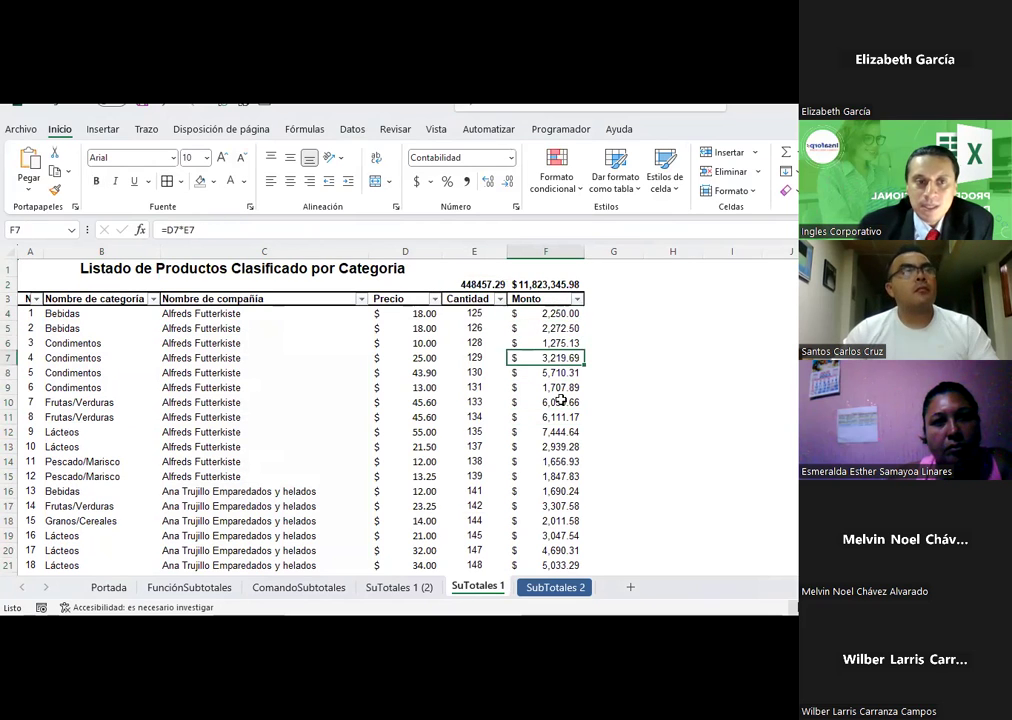
click(550, 461)
click(418, 313)
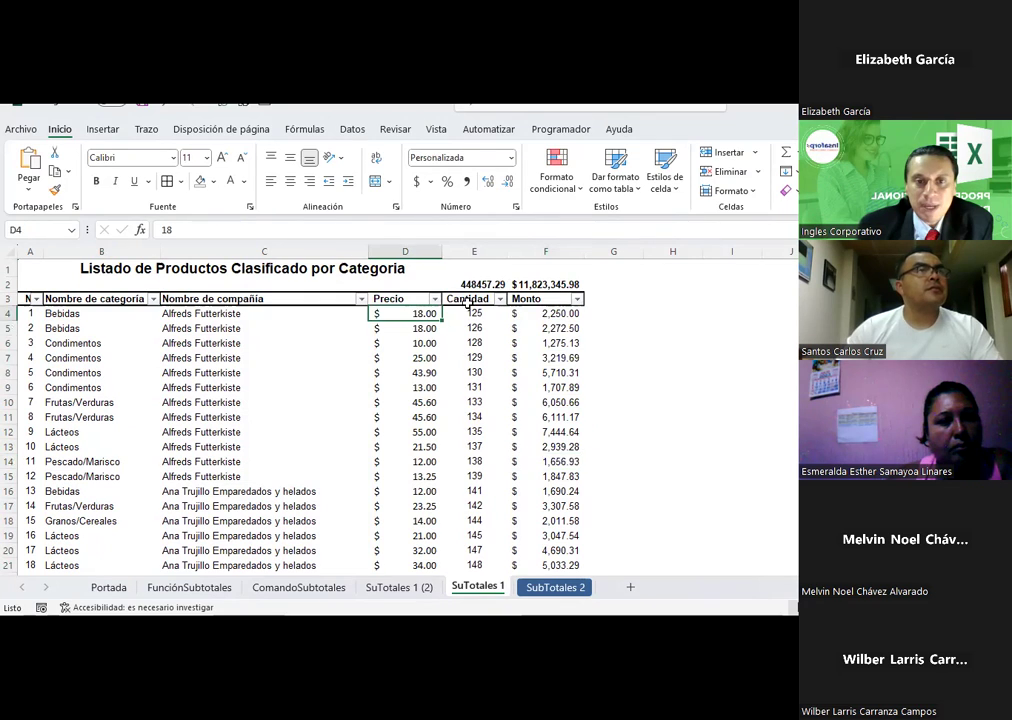
click(469, 312)
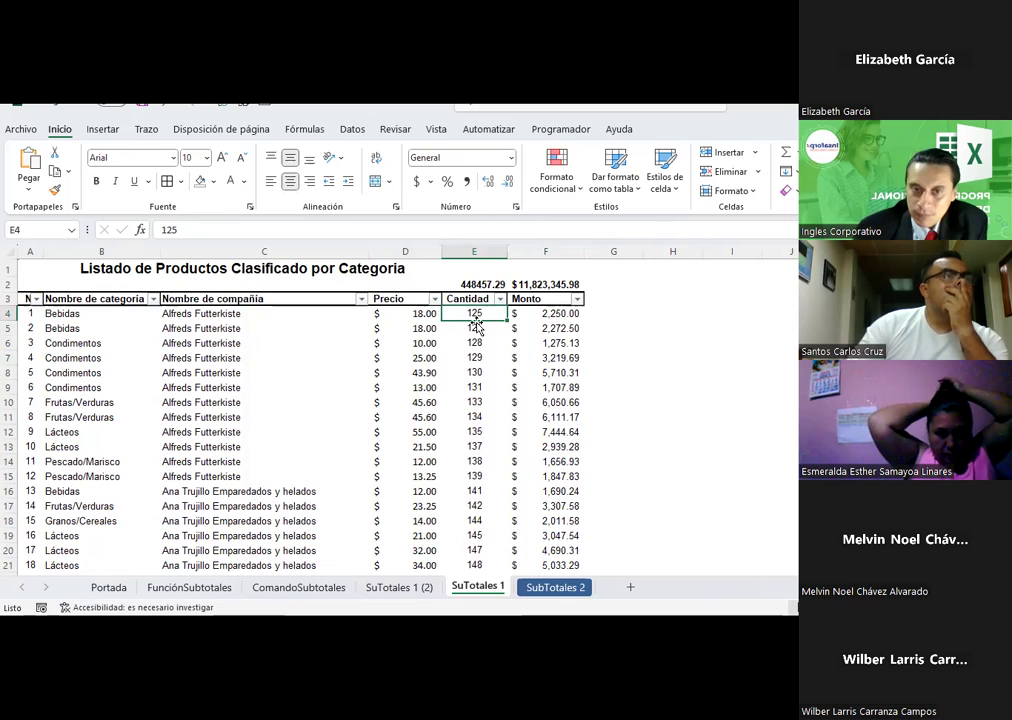
- Select the data rows from B4 down to the last row, then open and cancel the Subtotal dialog
click(344, 129)
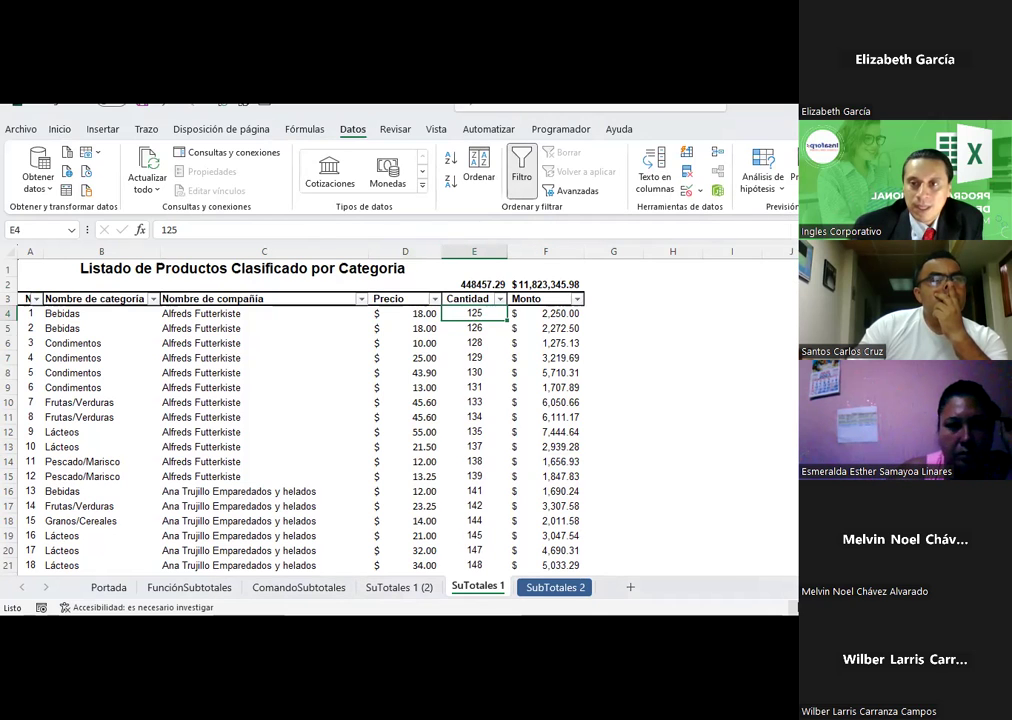
click(425, 416)
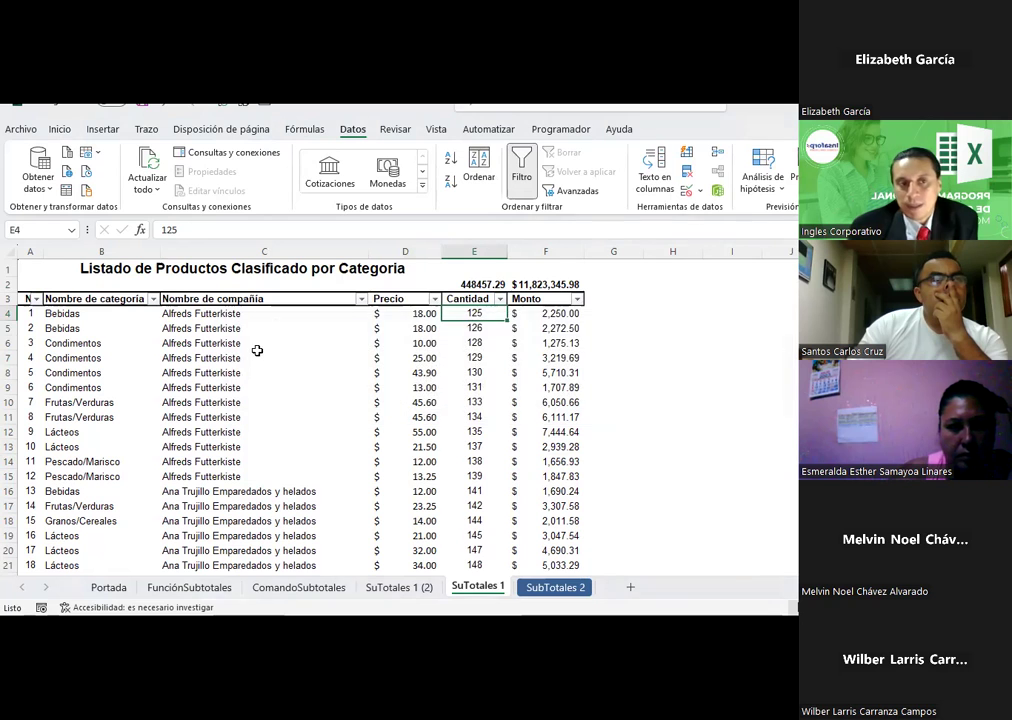
drag(55, 313, 568, 343)
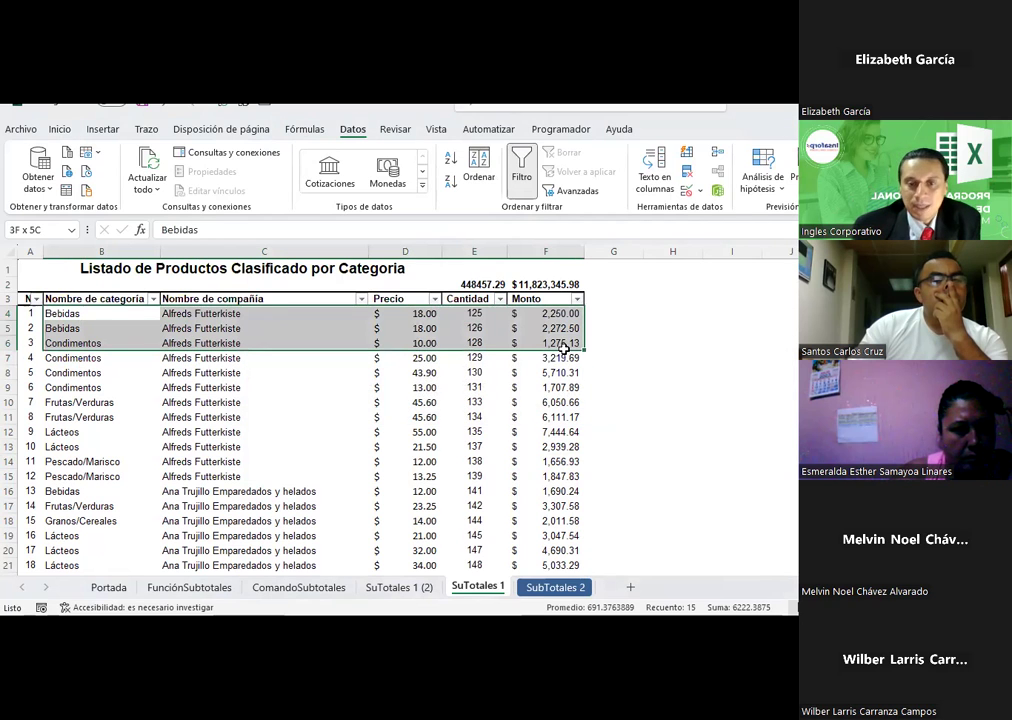
key(ctrl+shift+Down)
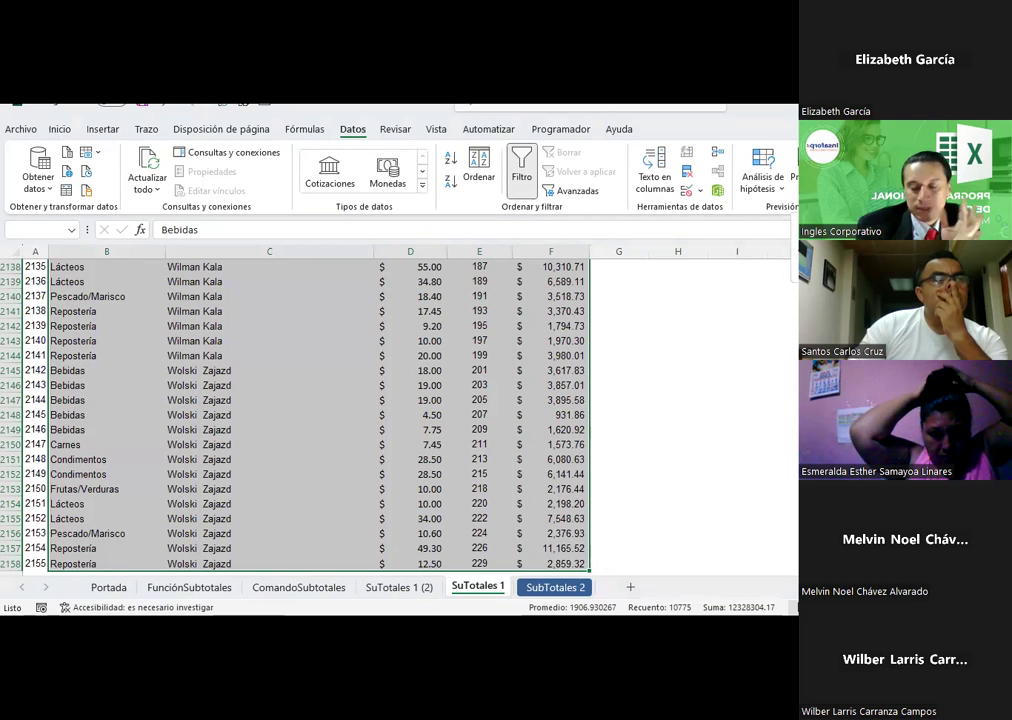
key(alt+d)
key(b)
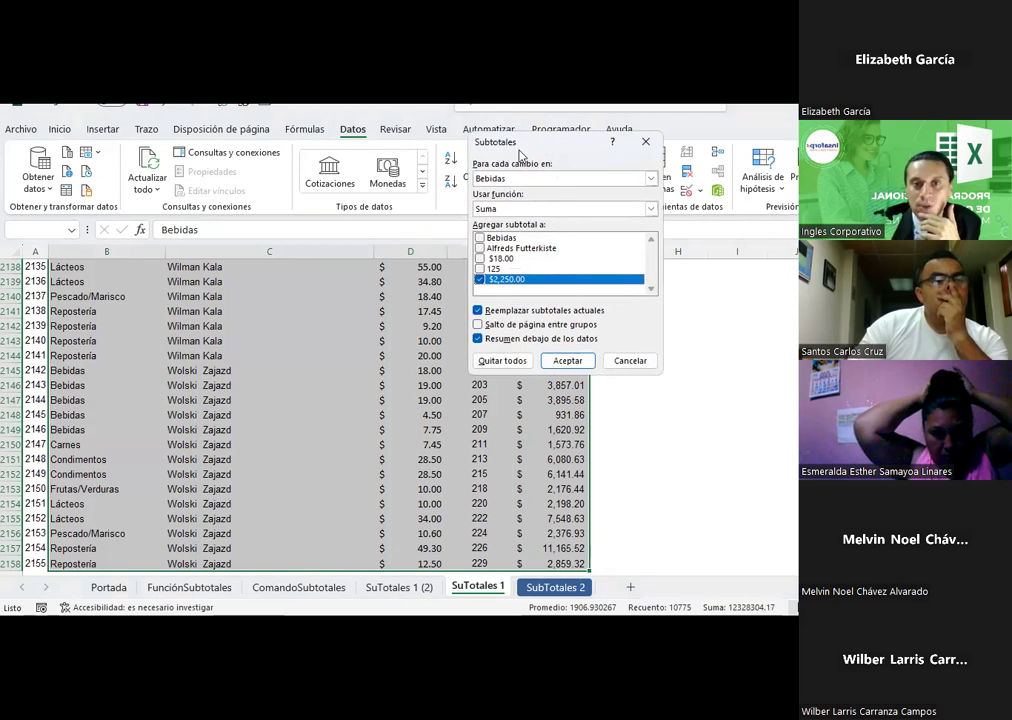
drag(540, 155, 377, 184)
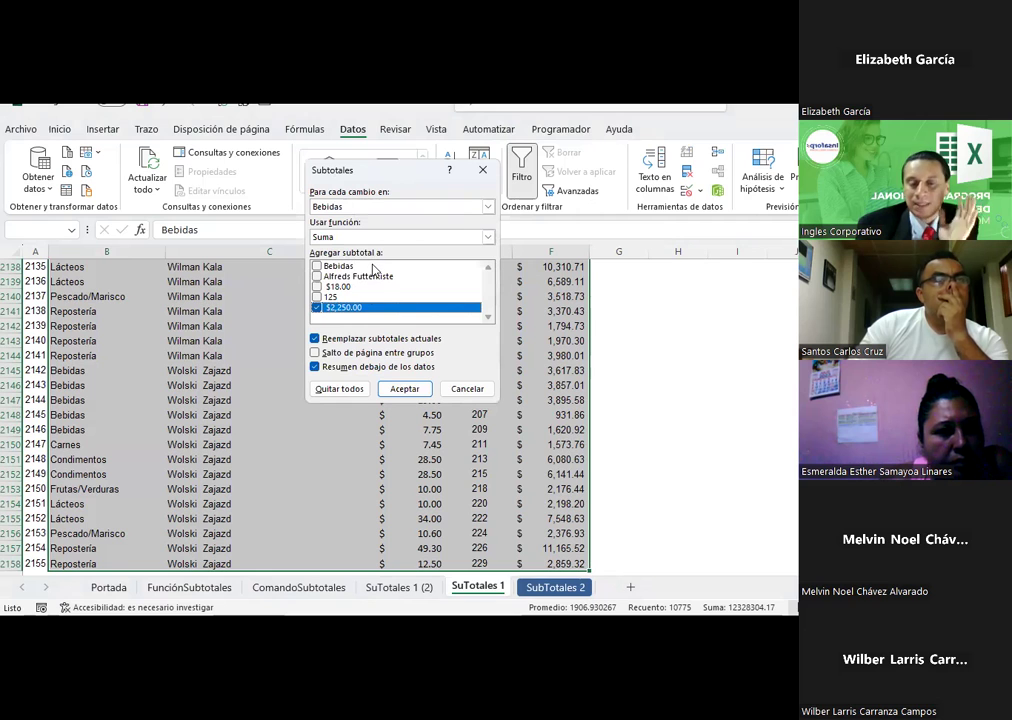
click(468, 389)
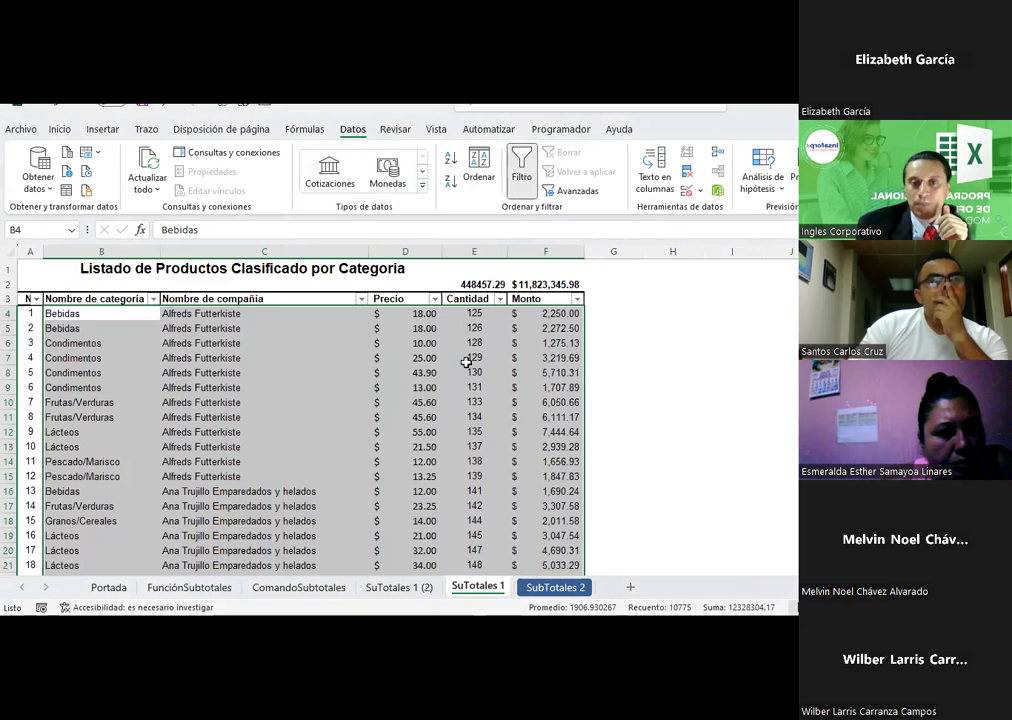
- Select the whole product table from header row B3:F3 down to the last data row
click(457, 371)
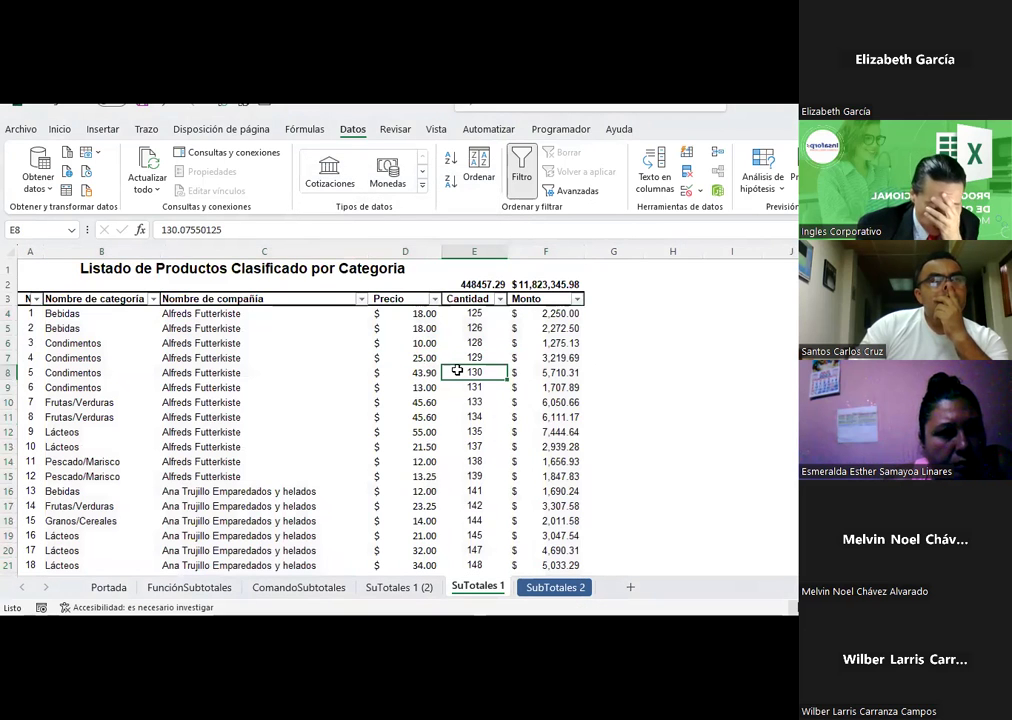
click(100, 299)
drag(97, 299, 533, 297)
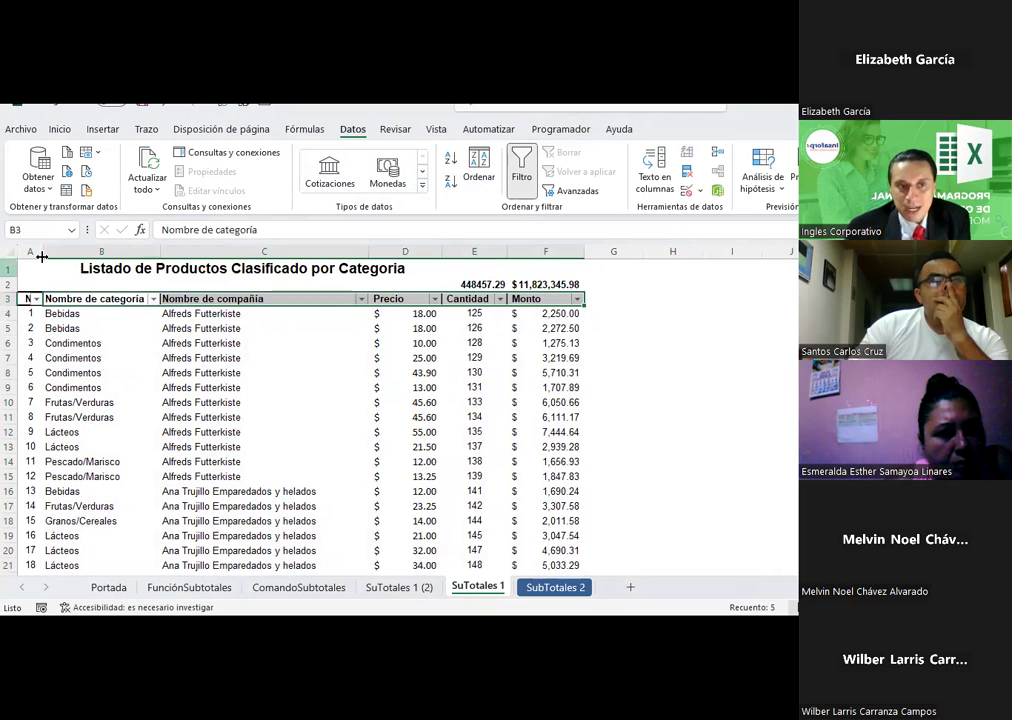
key(ctrl+shift+Down)
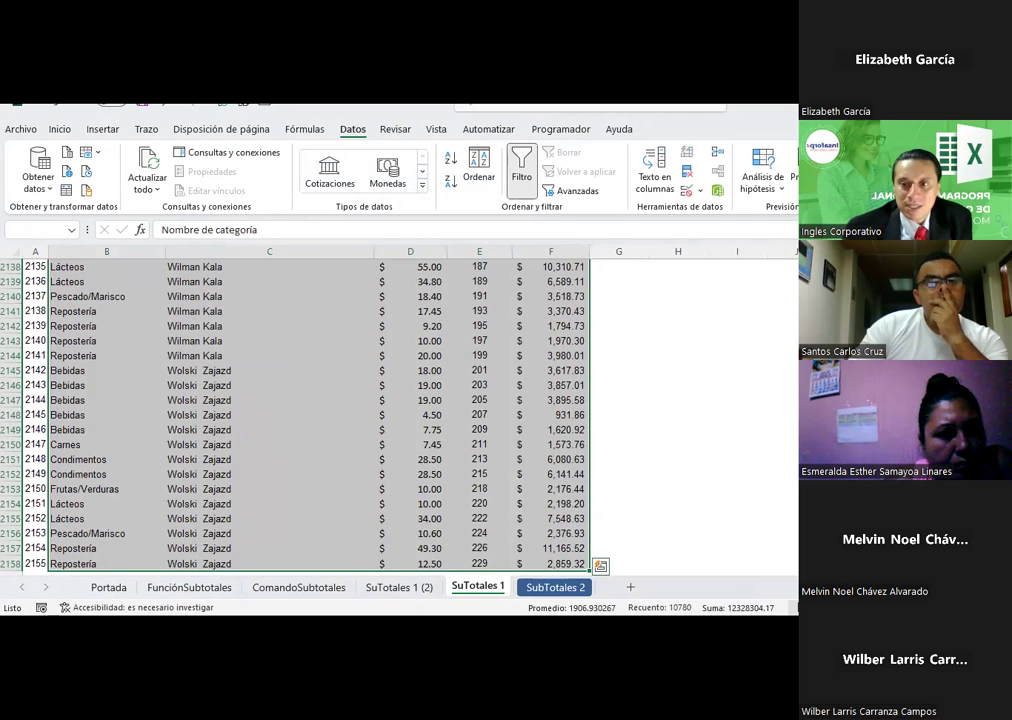
key(ctrl+BackSpace)
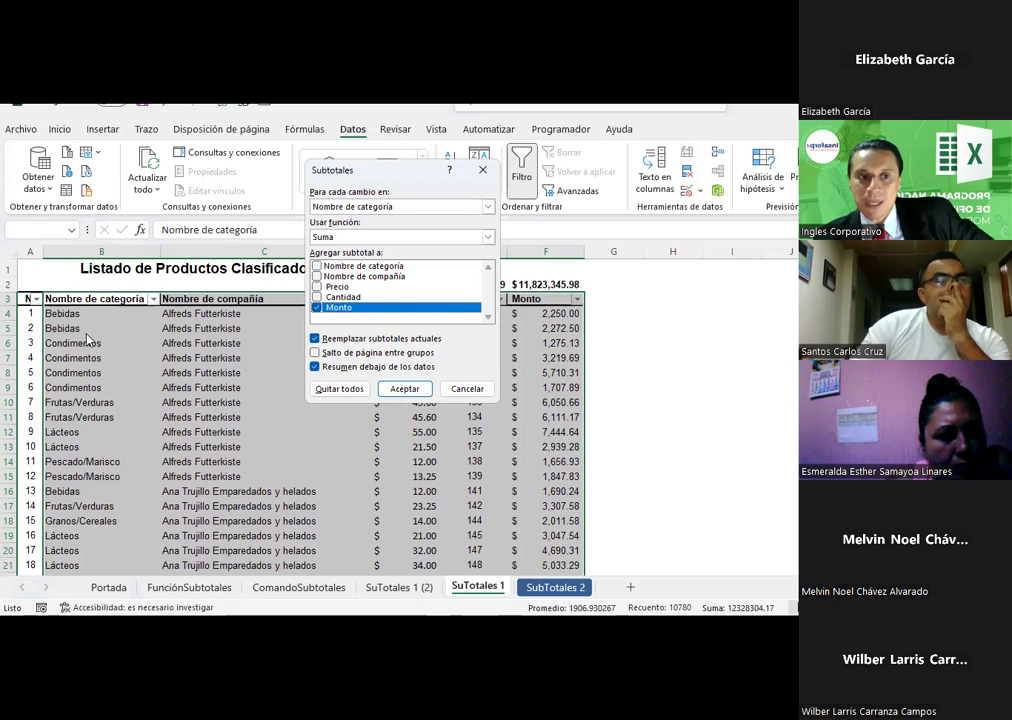
- Keep Suma as the function and tick Cantidad alongside Monto in the Subtotales dialog
click(352, 238)
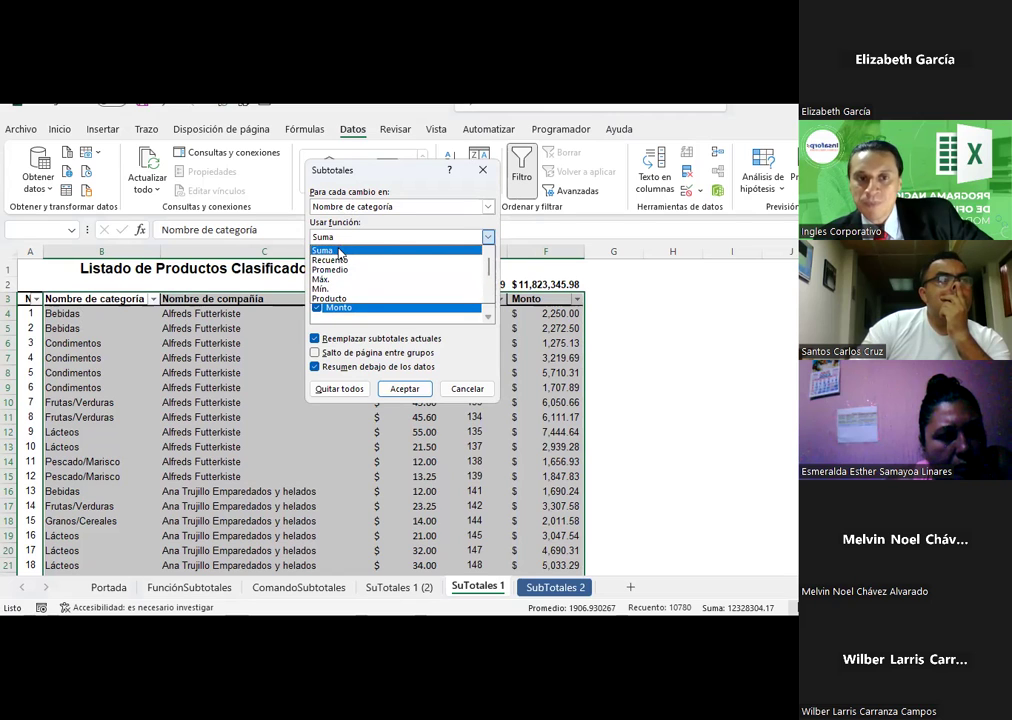
click(340, 251)
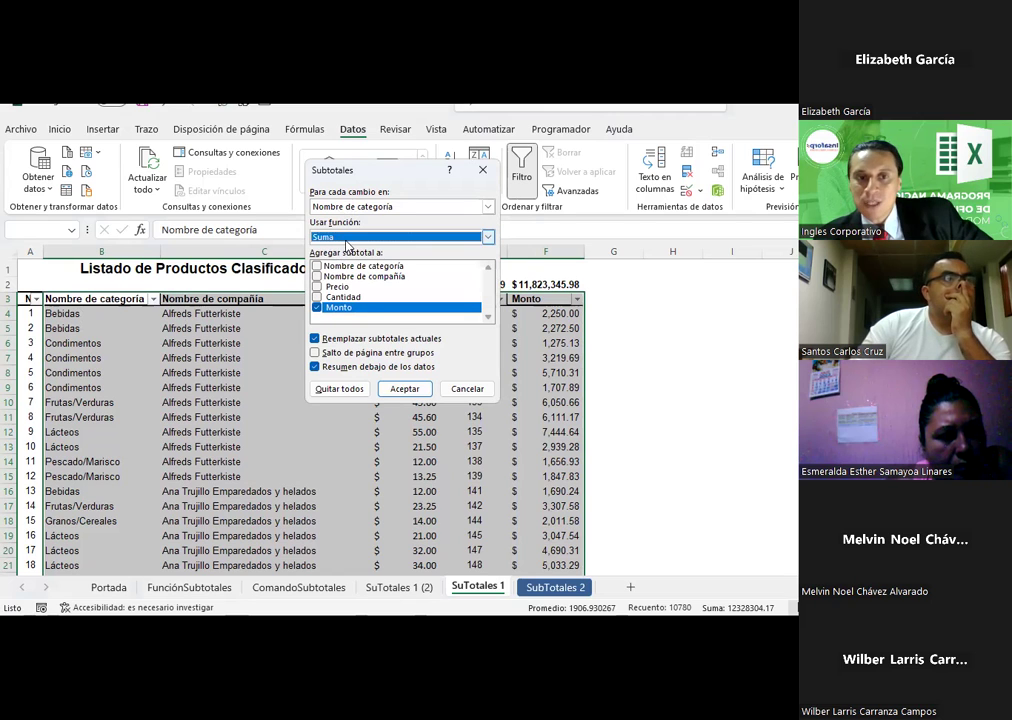
drag(378, 180, 646, 144)
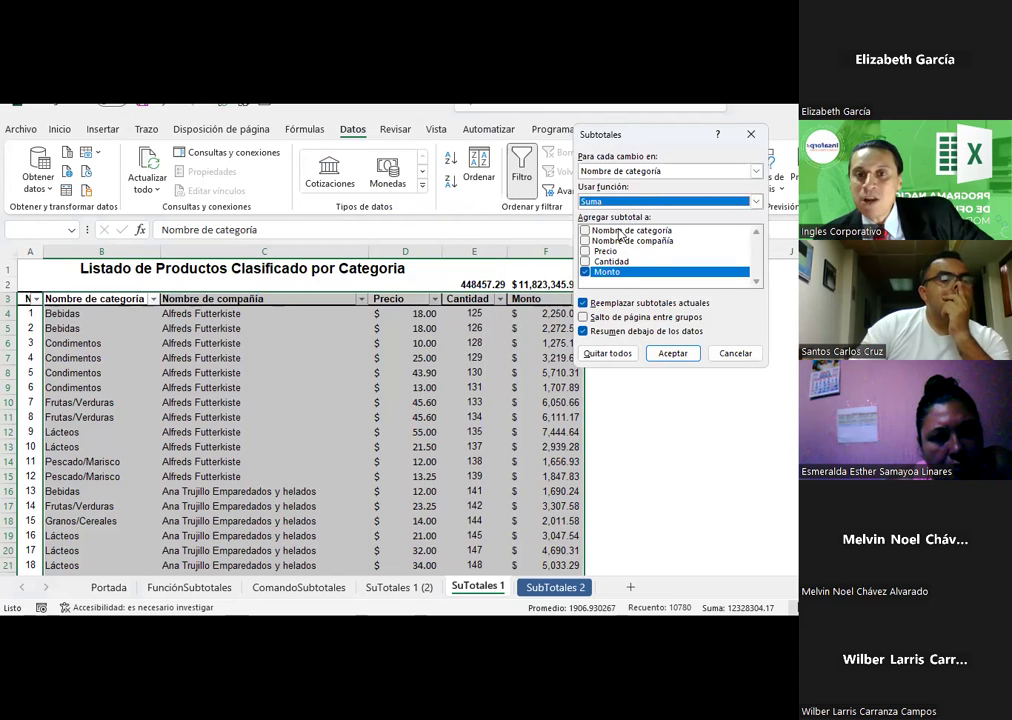
click(585, 272)
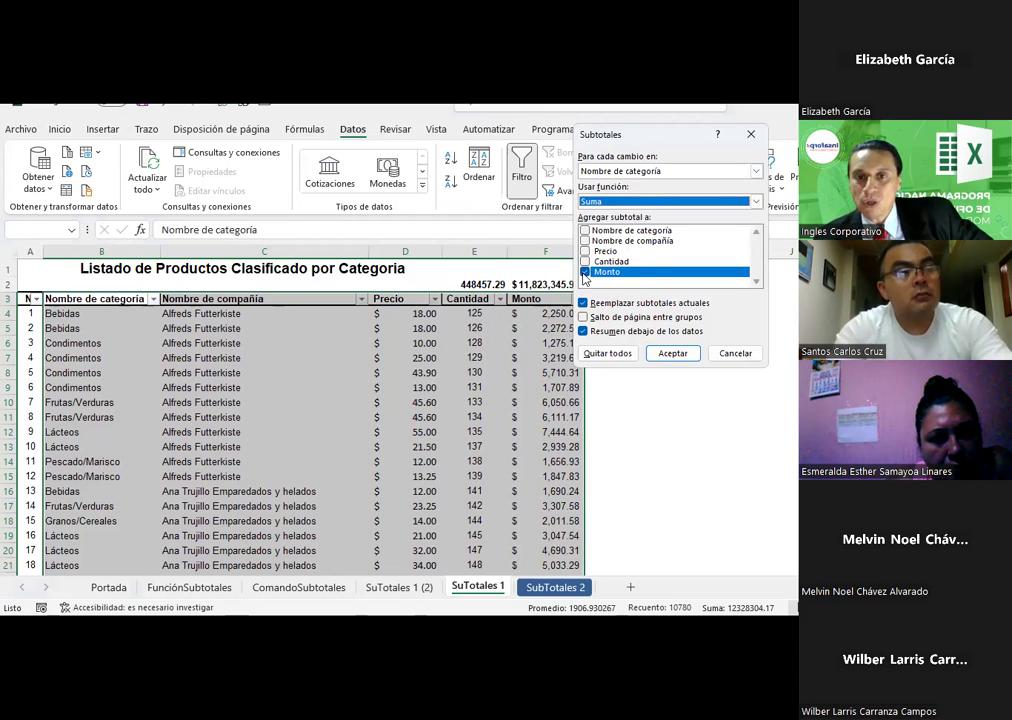
click(585, 272)
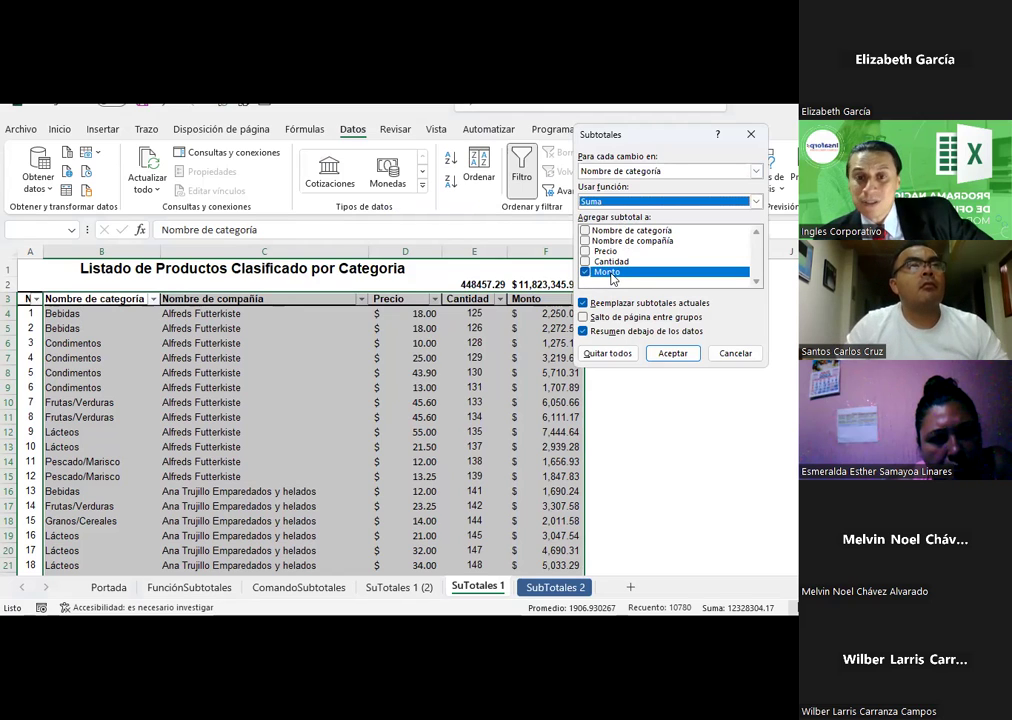
click(585, 262)
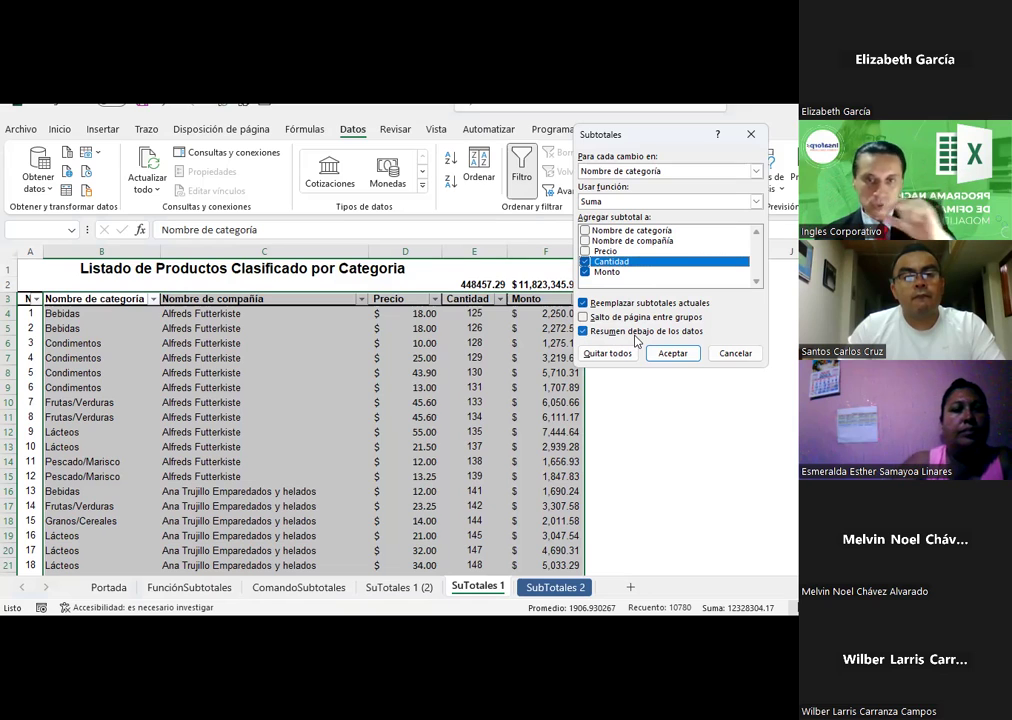
- Confirm grouping stays on Nombre de categoría, then cancel the Subtotales dialog
click(638, 174)
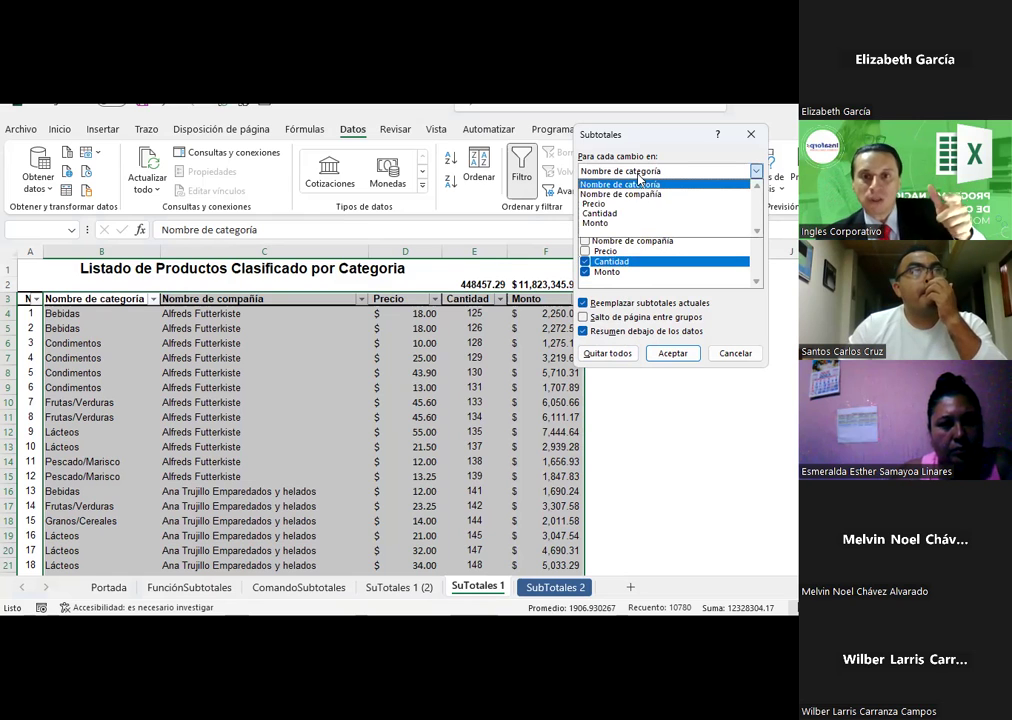
click(638, 178)
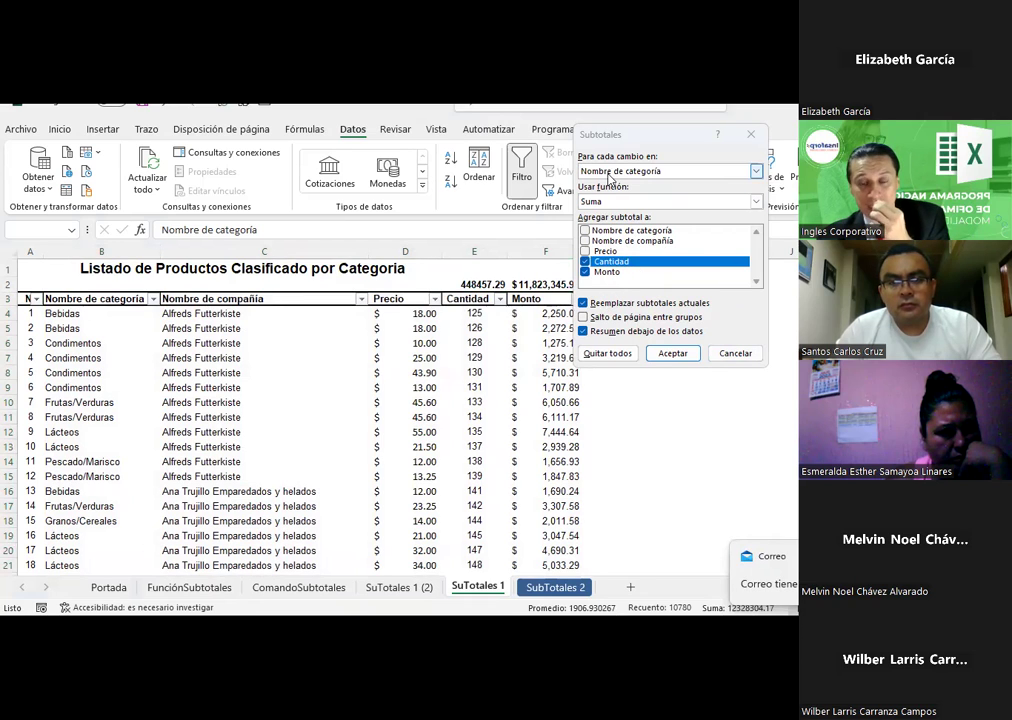
click(632, 280)
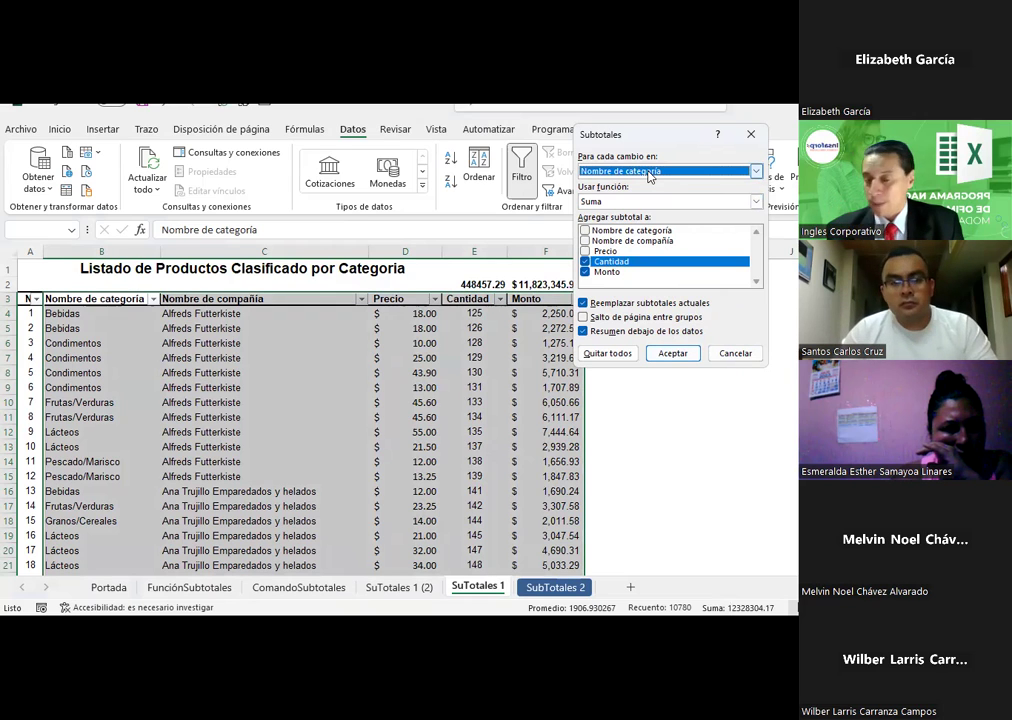
click(753, 357)
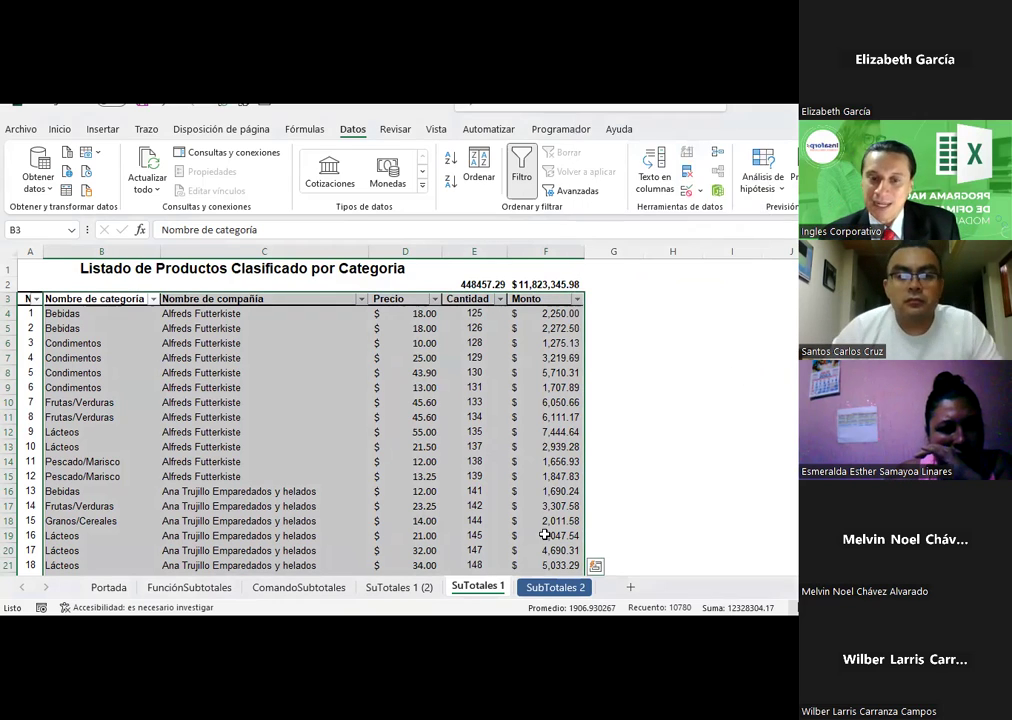
- Duplicate SuTotales 1 via Mover o copiar with Crear una copia, then drag the new tab before SuTotales 1 (2)
right_click(470, 591)
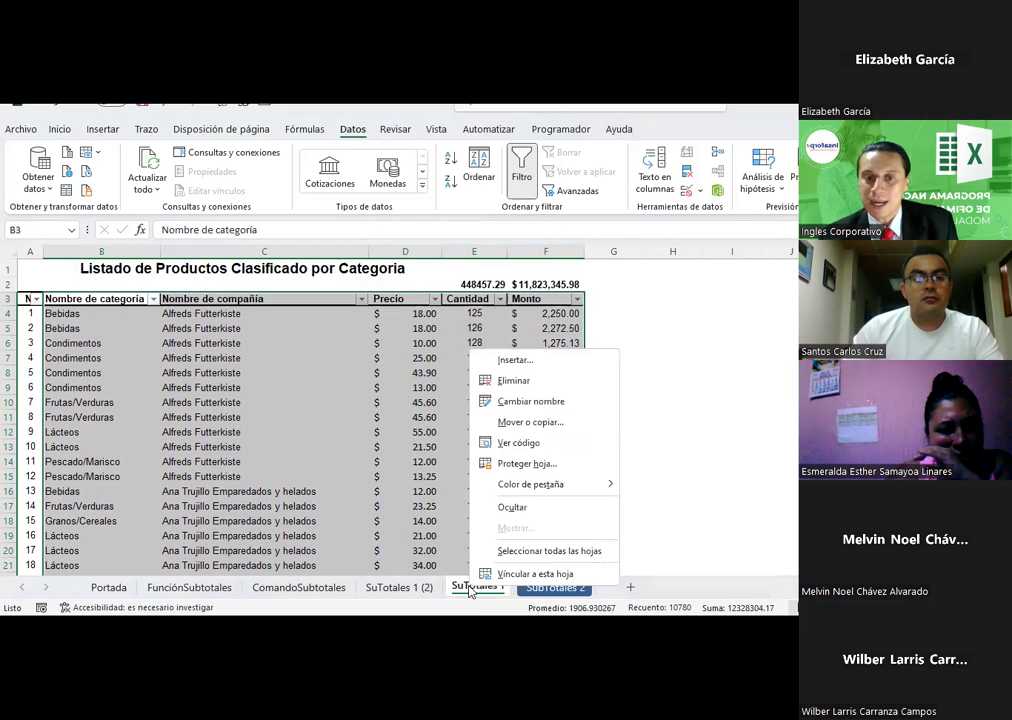
click(531, 421)
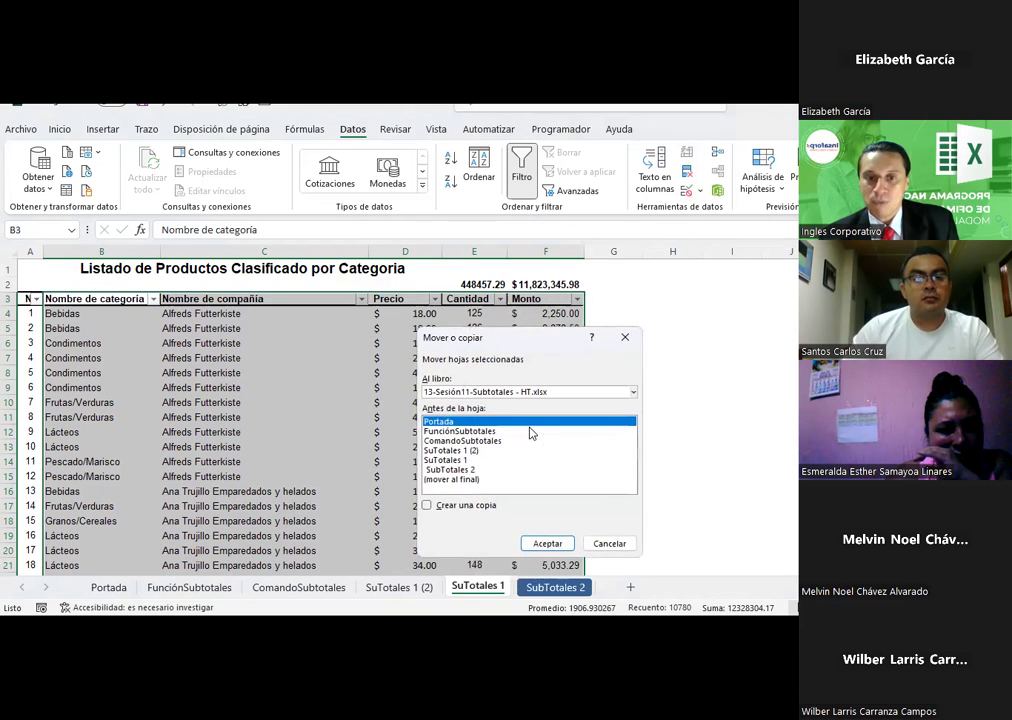
click(451, 460)
click(427, 506)
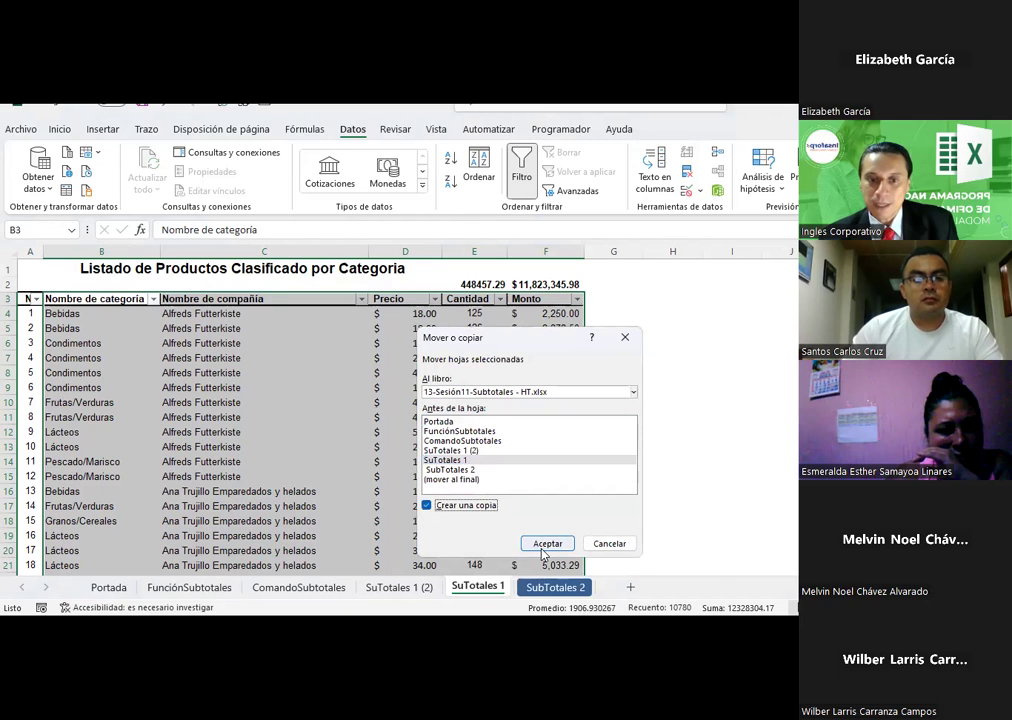
click(547, 543)
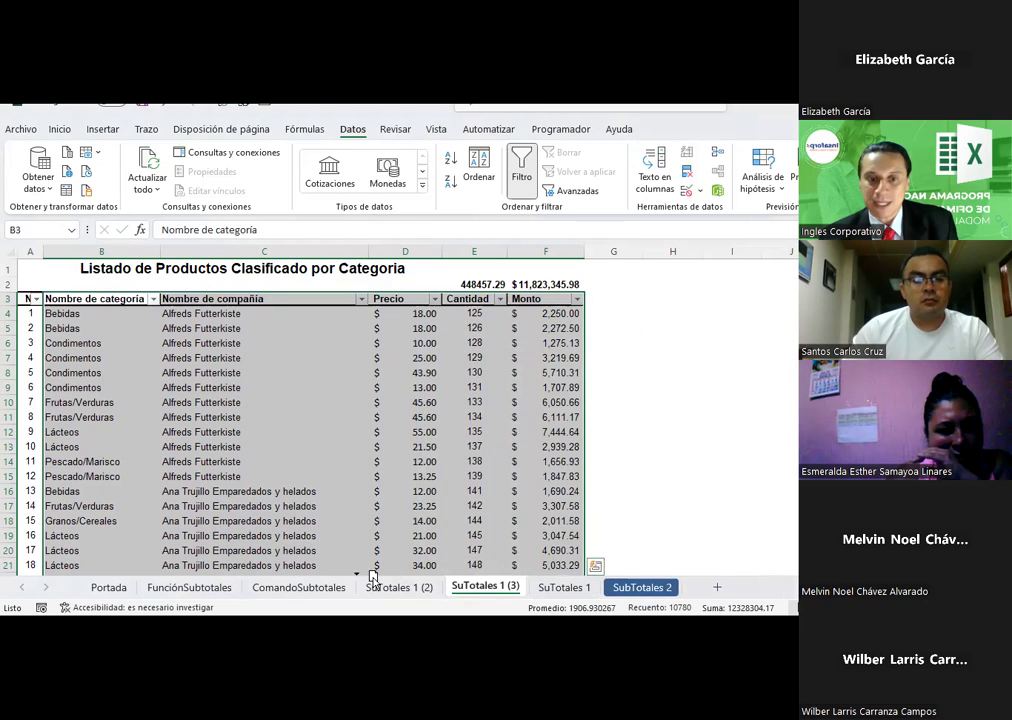
drag(371, 577, 371, 595)
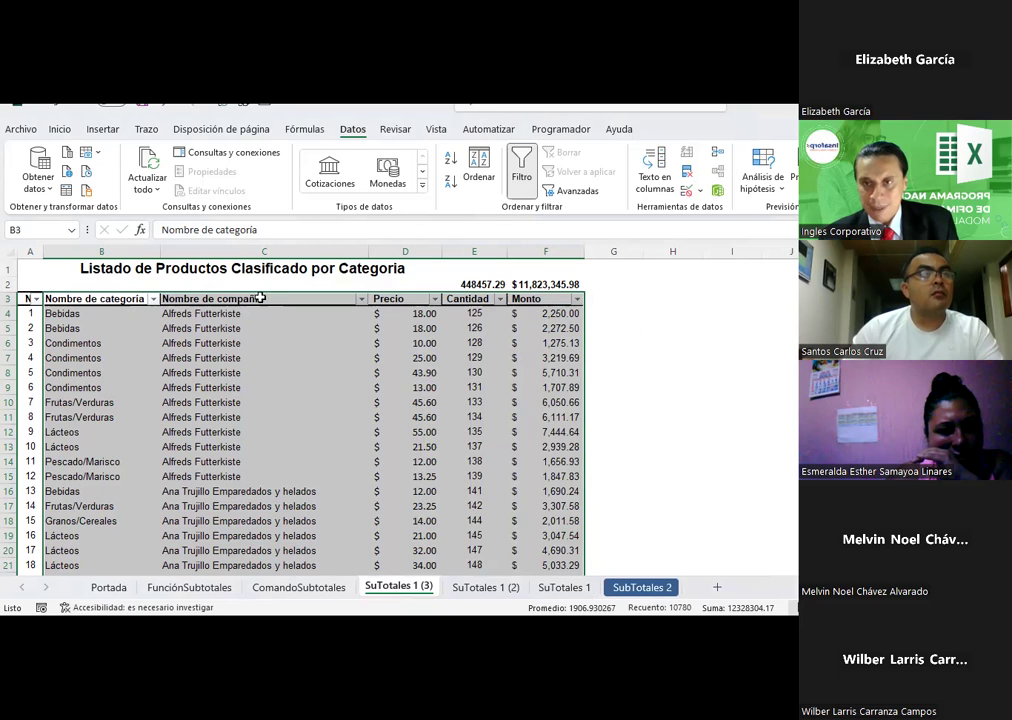
- Apply Suma subtotals on Cantidad and Monto per category, producing rows like Total Bebidas 251 and $4,522.50
key(alt+a)
key(b)
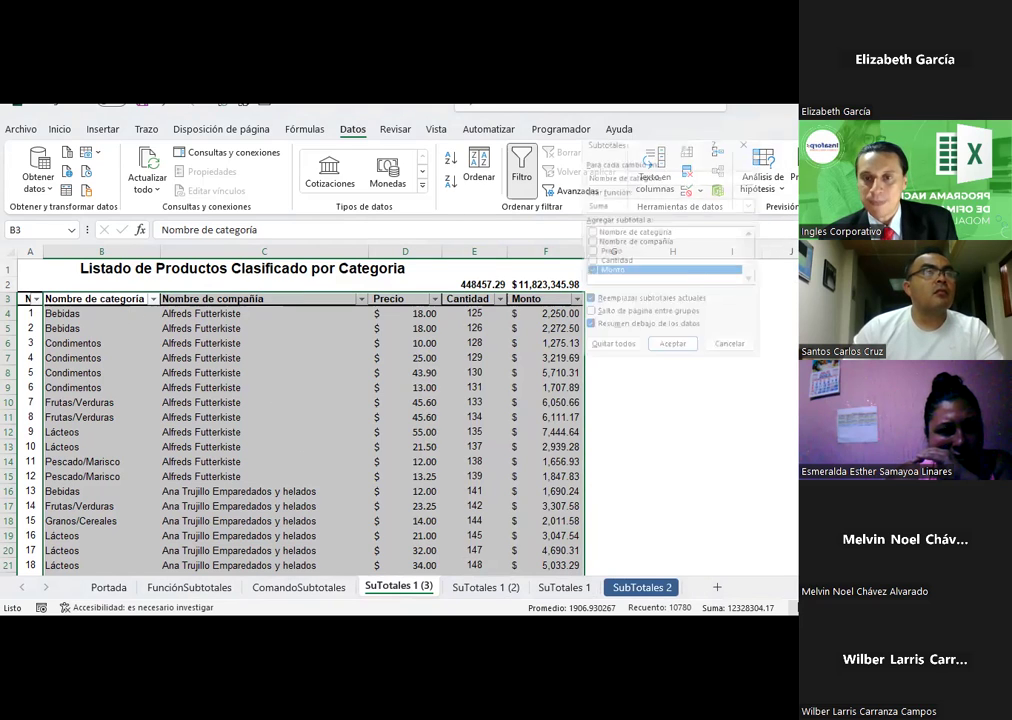
click(586, 261)
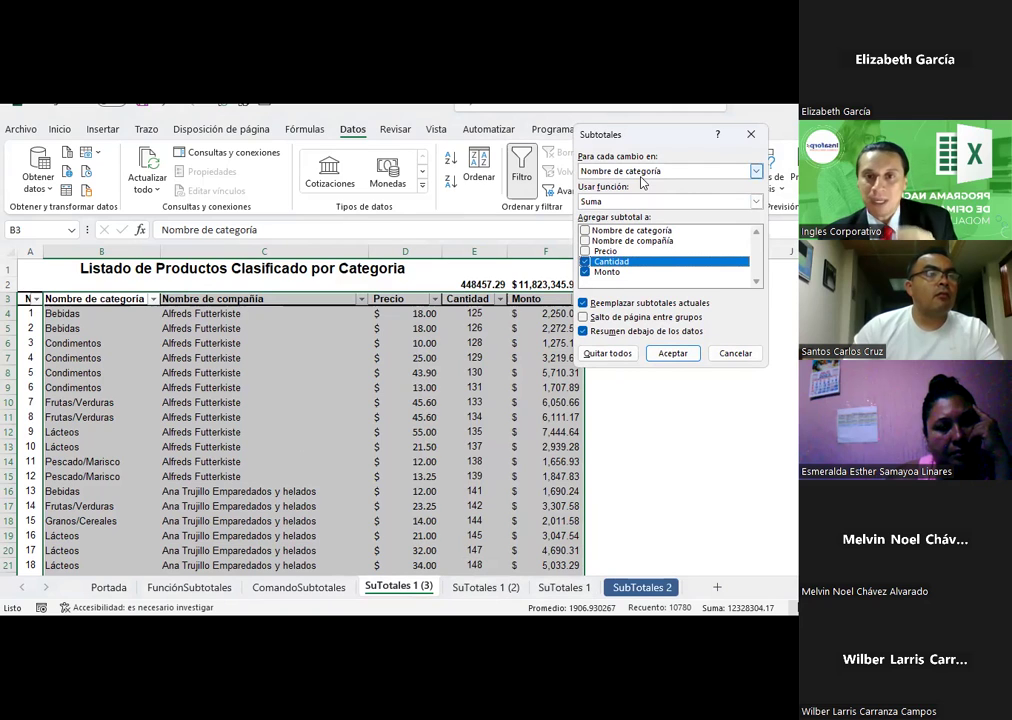
click(675, 353)
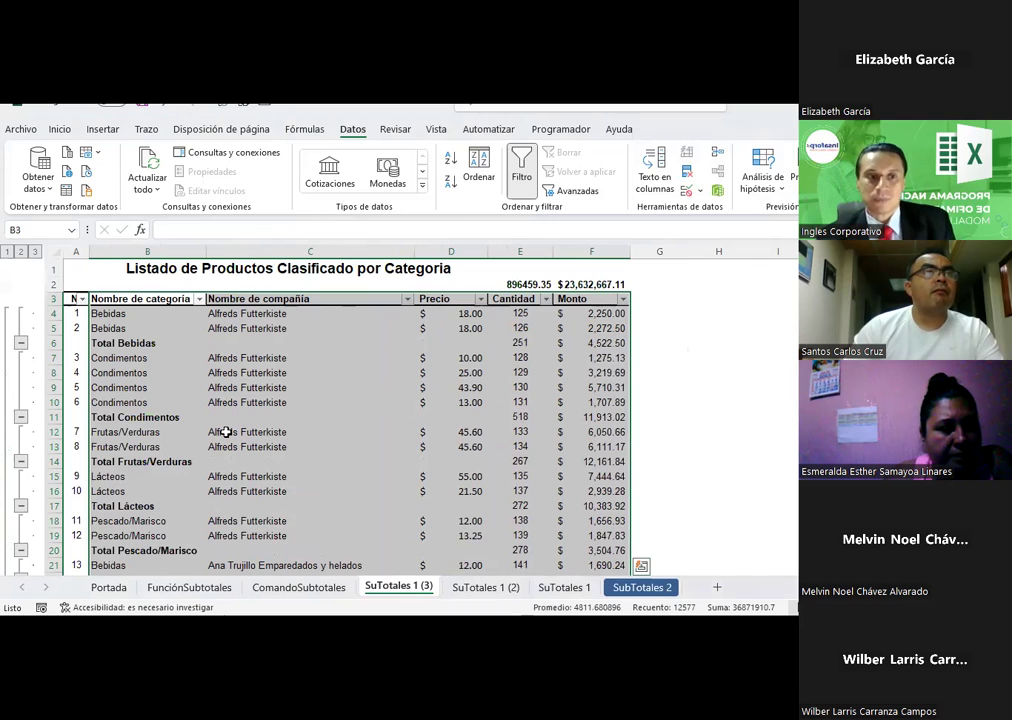
mouse_move(115, 314)
mouse_down()
mouse_move(115, 329)
mouse_move(227, 323)
mouse_up()
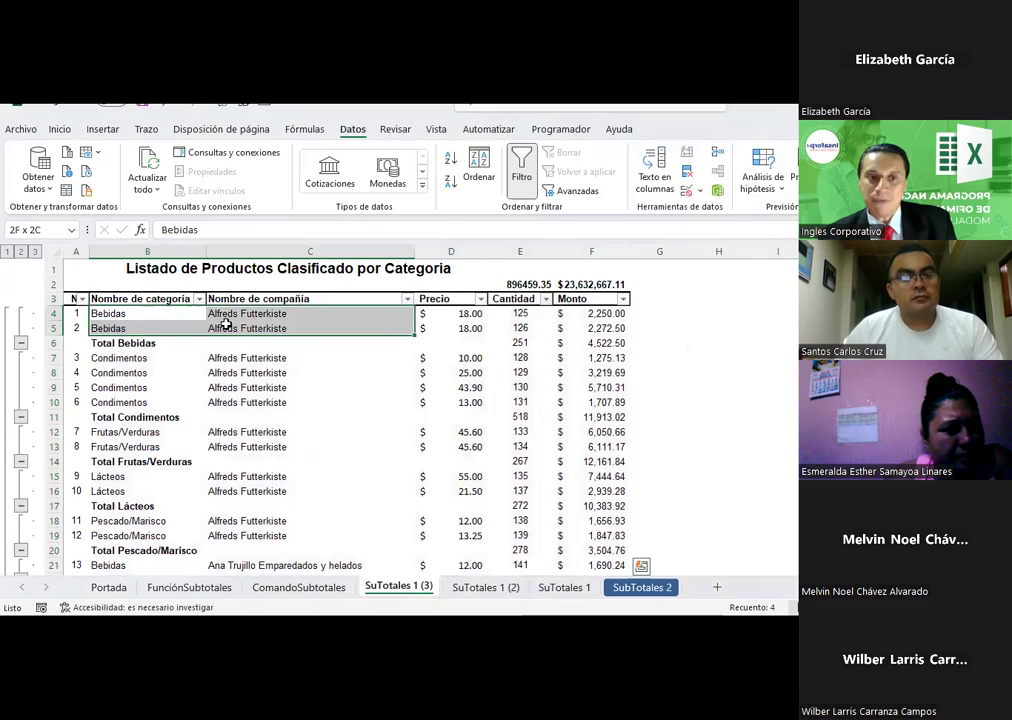
click(521, 343)
click(585, 345)
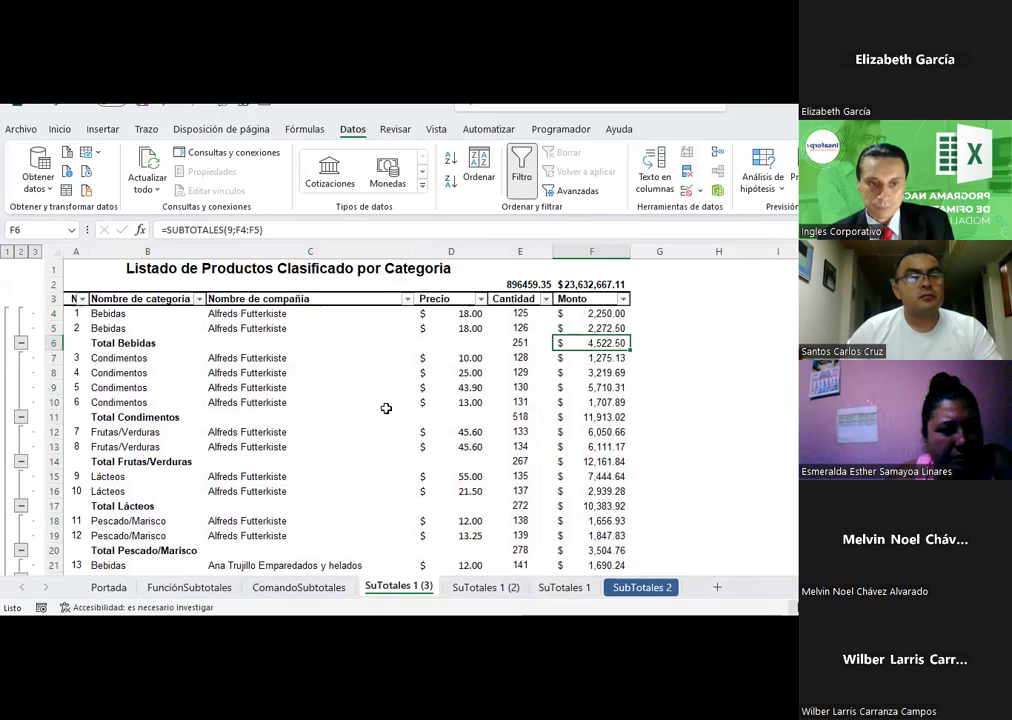
scroll(386, 408, down, 2)
scroll(386, 408, down, 1)
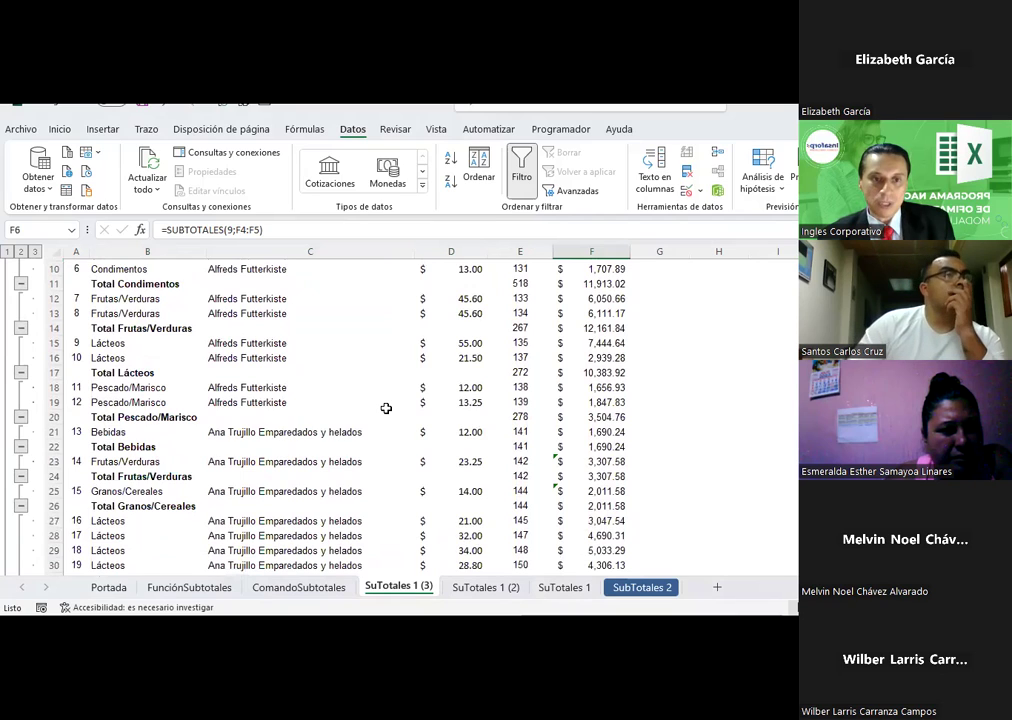
scroll(386, 408, down, 1)
scroll(386, 408, down, 1)
scroll(386, 408, down, 1)
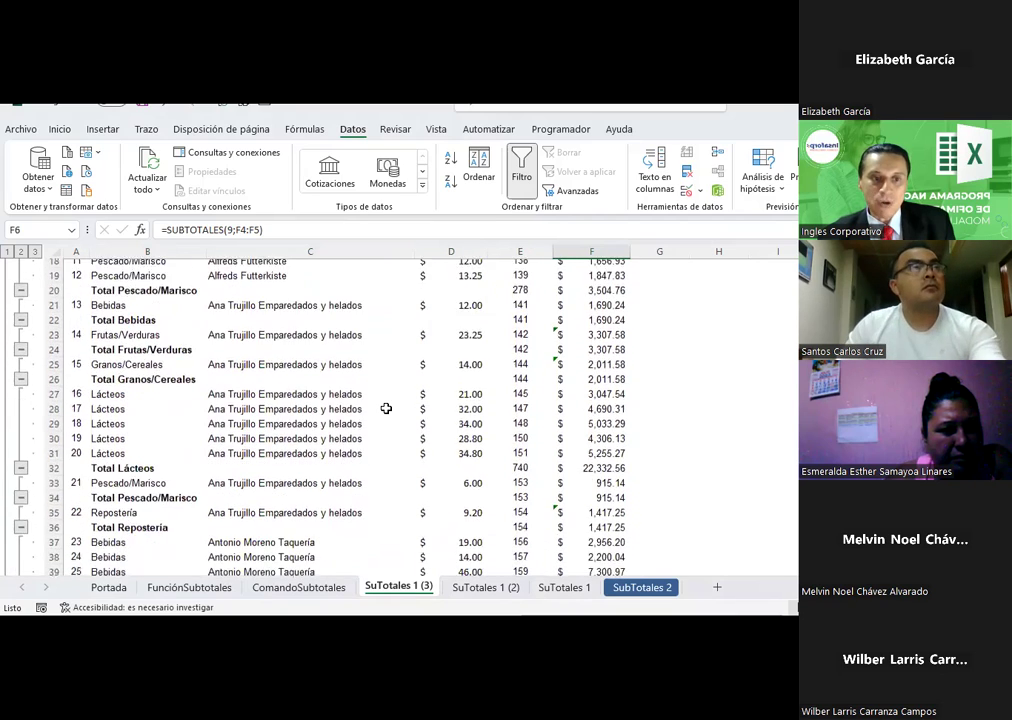
scroll(386, 408, down, 1)
scroll(386, 408, down, 1)
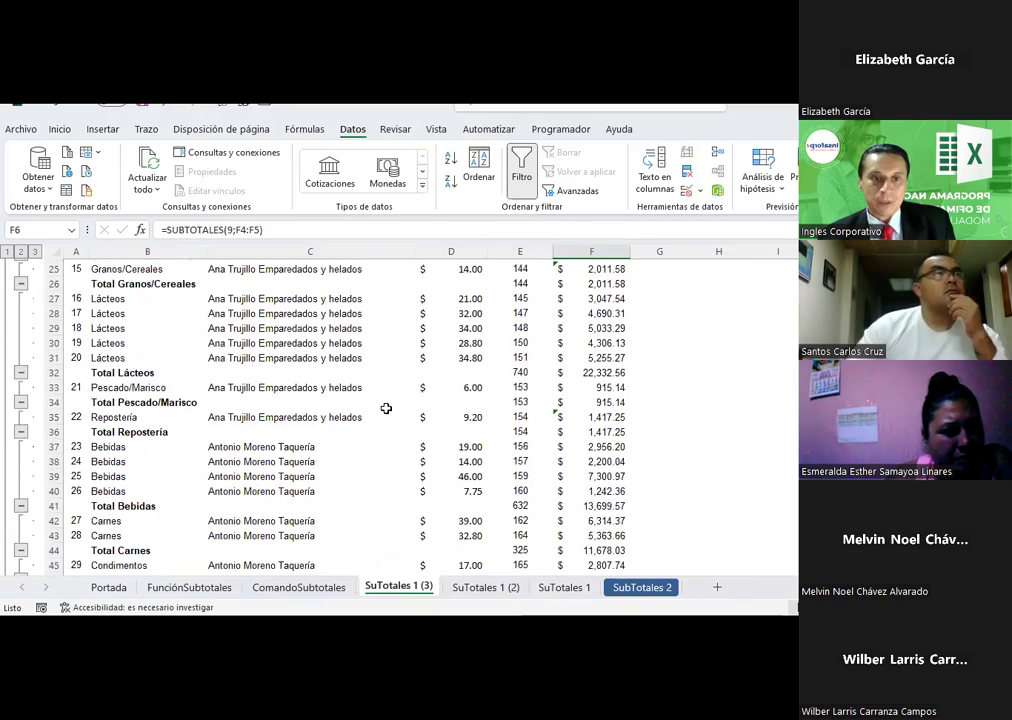
scroll(386, 408, down, 2)
scroll(386, 408, down, 1)
scroll(386, 408, down, 1)
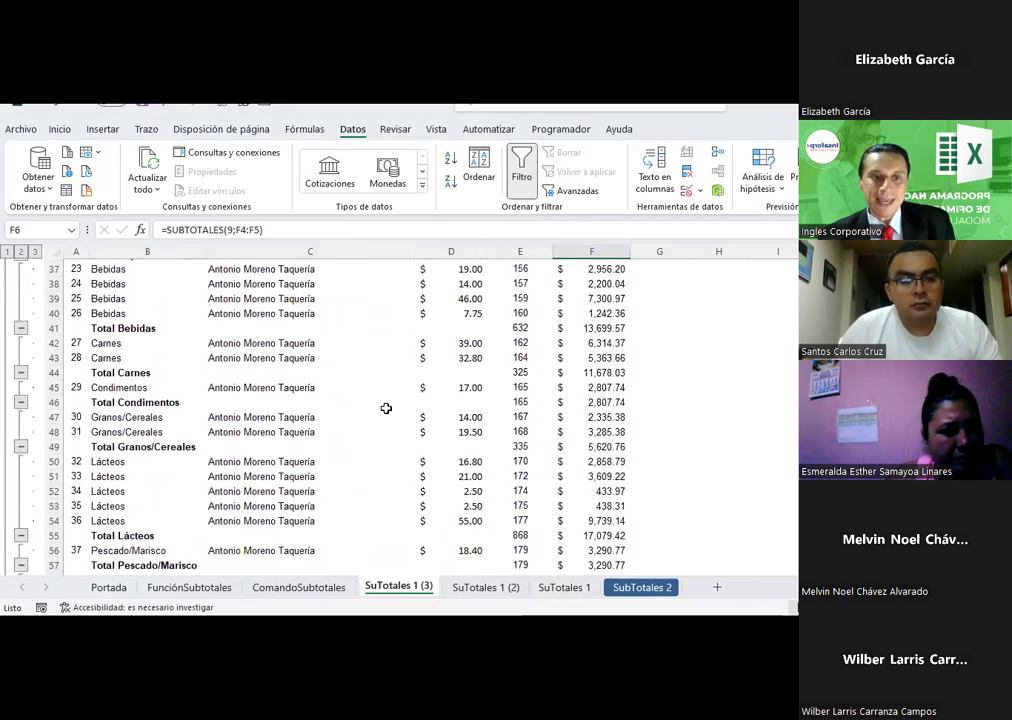
scroll(386, 408, down, 1)
scroll(386, 408, down, 2)
scroll(386, 408, down, 1)
scroll(386, 408, down, 1)
scroll(386, 408, down, 1)
scroll(386, 408, down, 1)
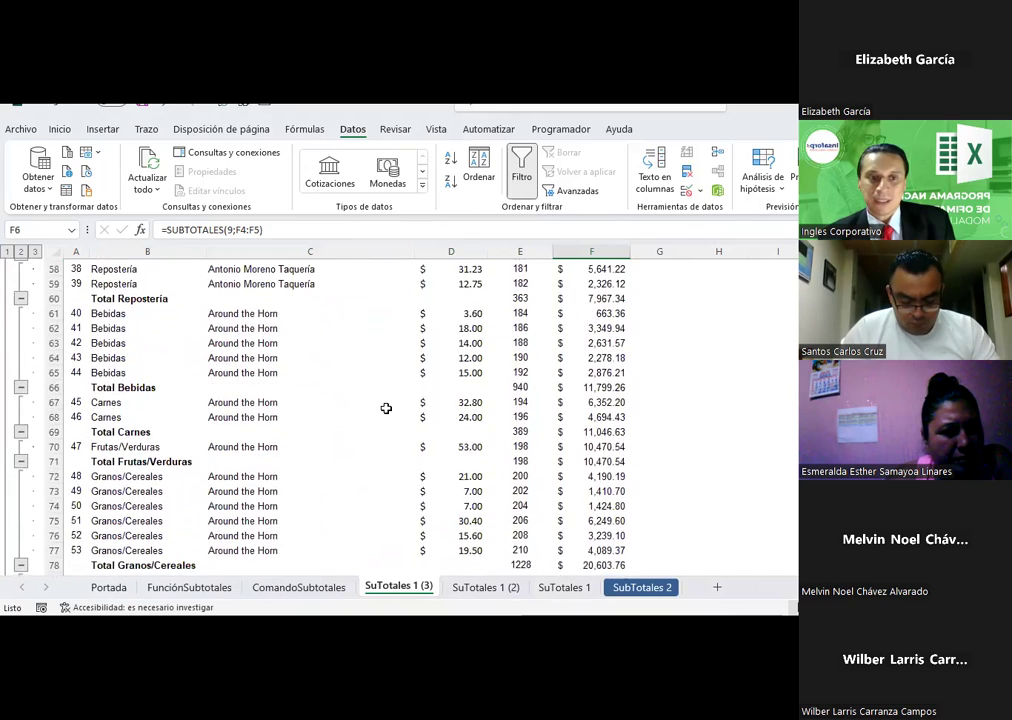
scroll(386, 408, up, 8)
scroll(386, 408, up, 9)
scroll(386, 408, up, 2)
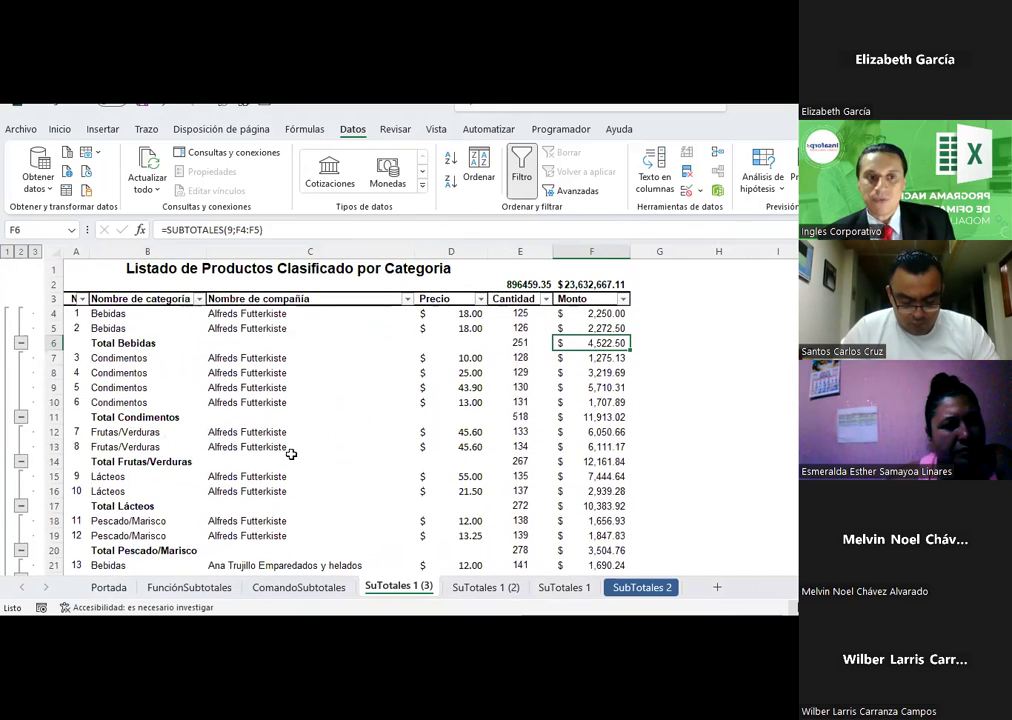
click(106, 316)
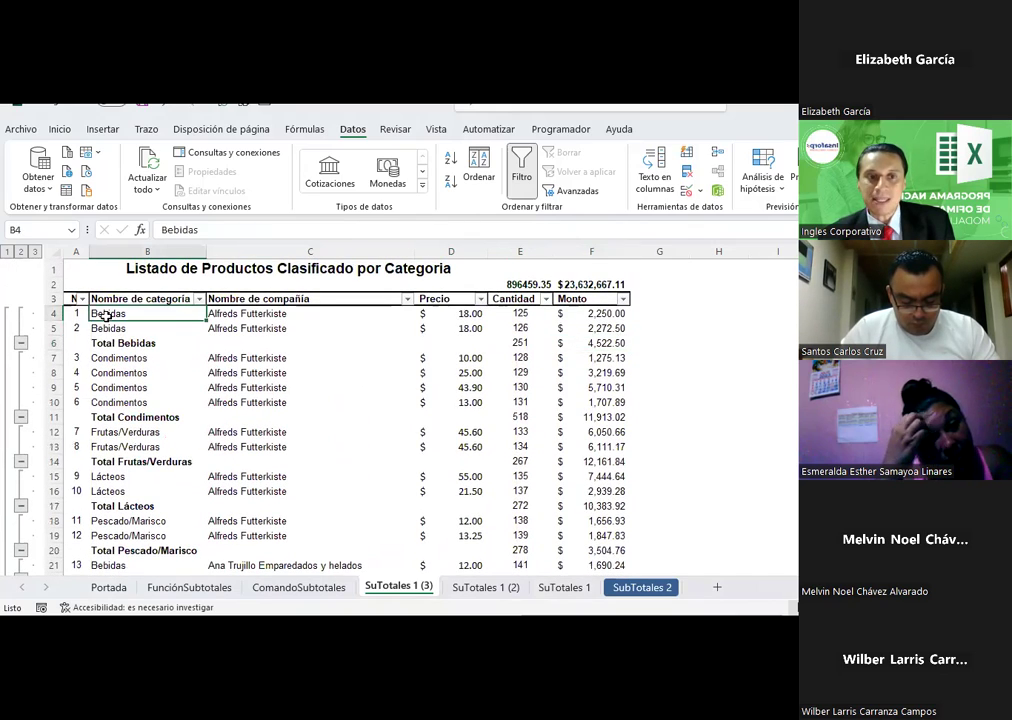
click(234, 312)
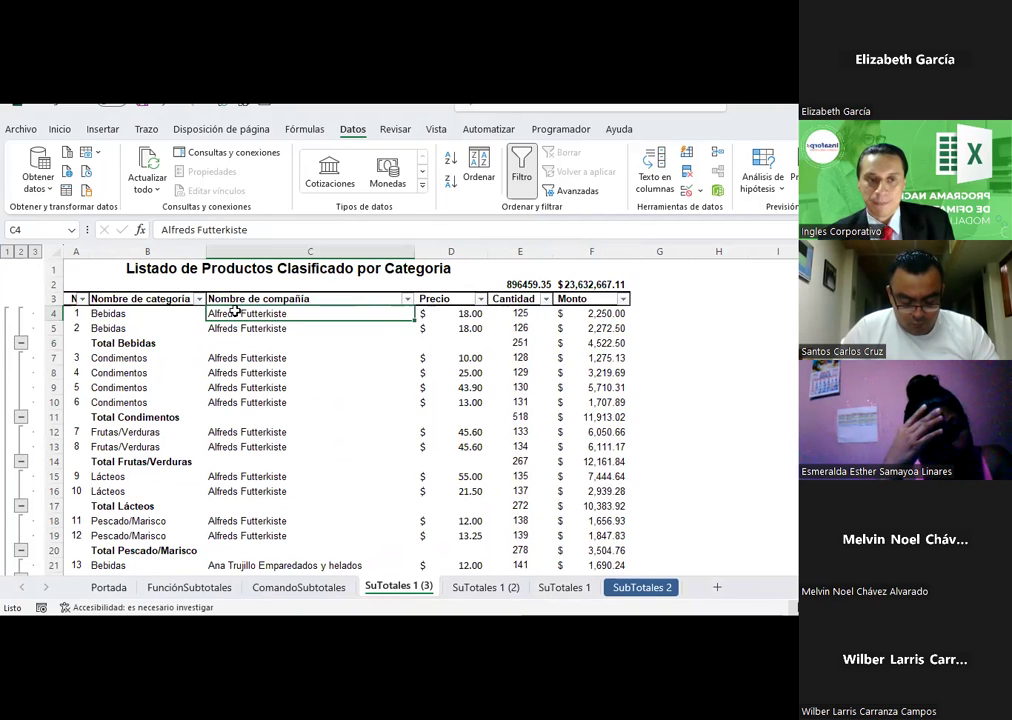
click(107, 315)
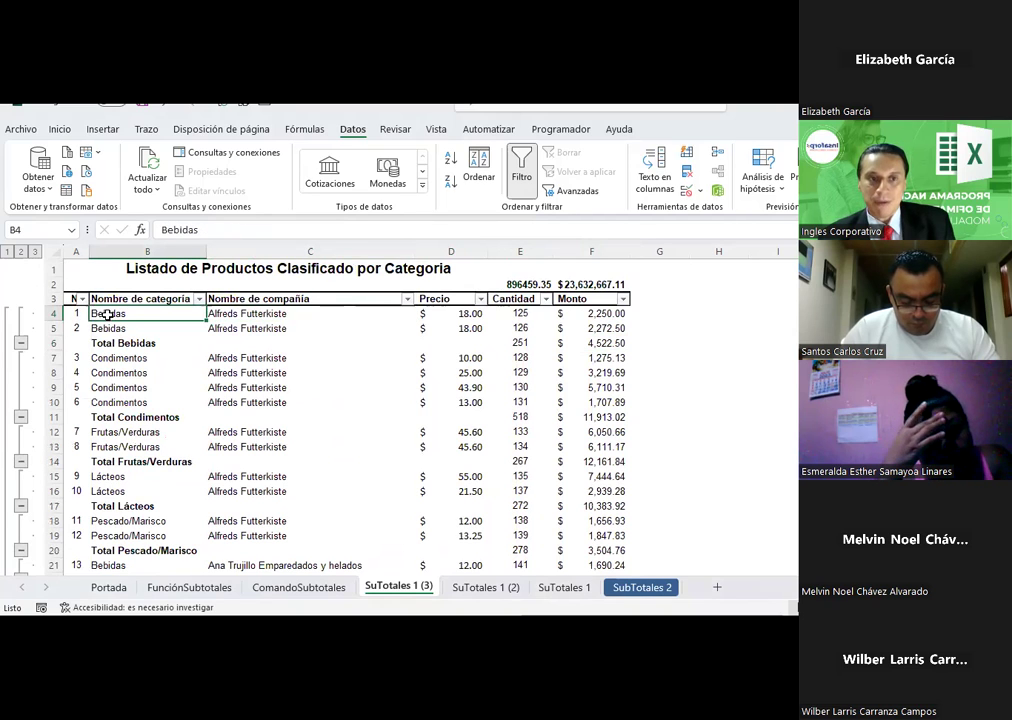
click(260, 316)
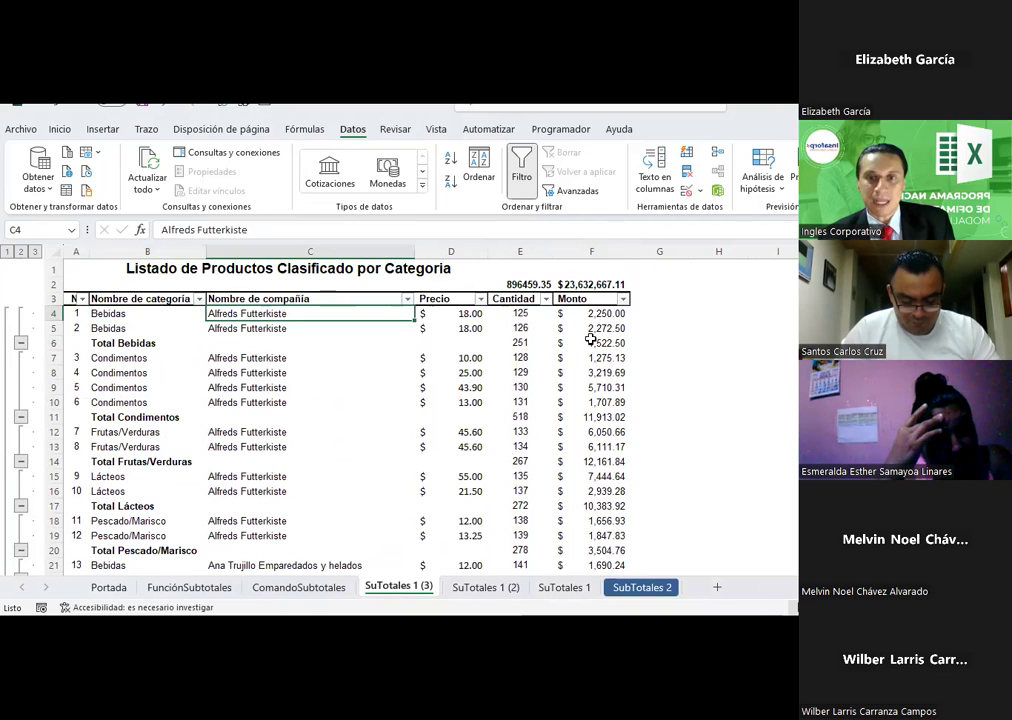
click(591, 339)
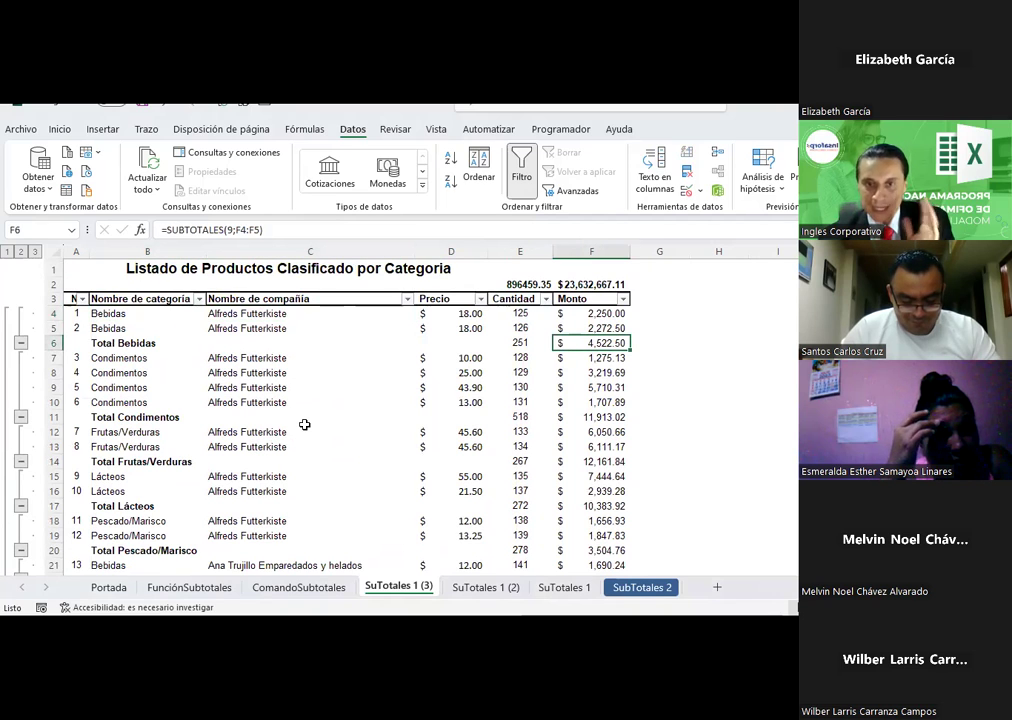
click(125, 357)
click(235, 357)
scroll(199, 397, down, 1)
click(114, 387)
click(255, 387)
scroll(180, 388, down, 1)
click(108, 387)
click(208, 391)
scroll(165, 380, down, 1)
scroll(165, 385, down, 1)
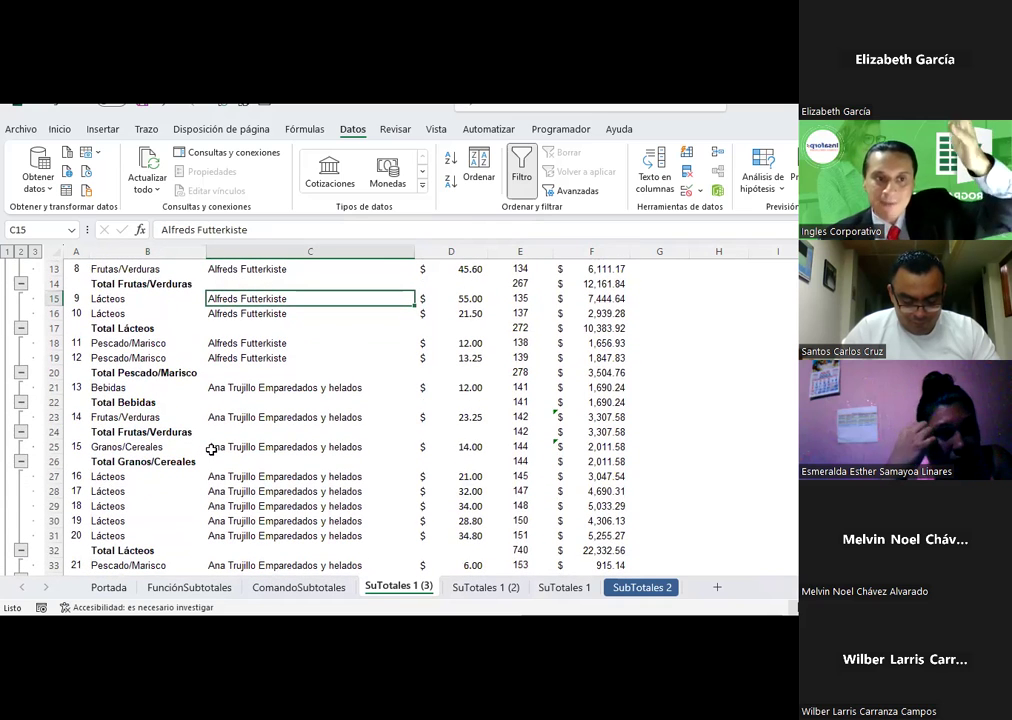
click(140, 387)
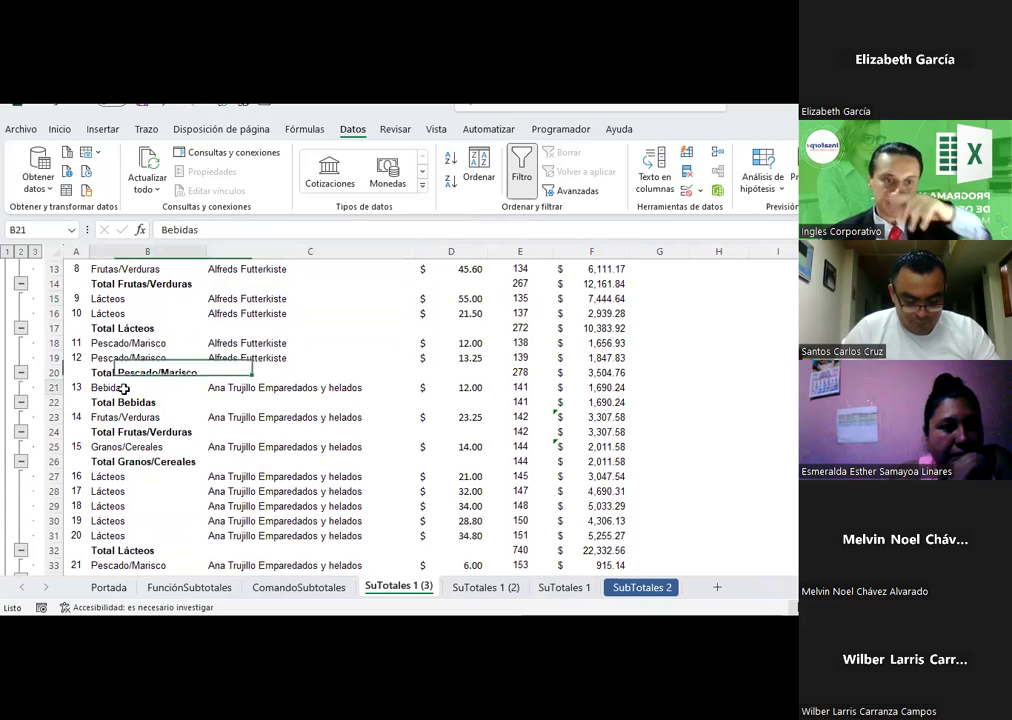
click(238, 387)
click(244, 417)
click(244, 490)
scroll(246, 487, down, 1)
scroll(246, 487, down, 1)
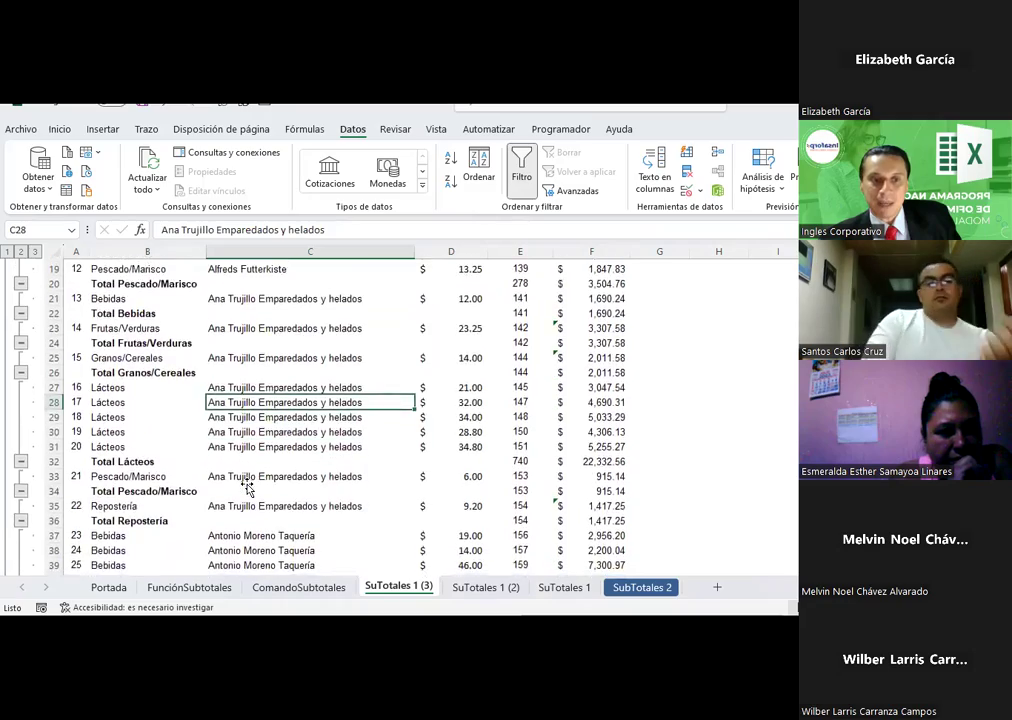
scroll(246, 487, down, 2)
scroll(246, 487, down, 1)
scroll(246, 487, down, 5)
scroll(246, 487, down, 4)
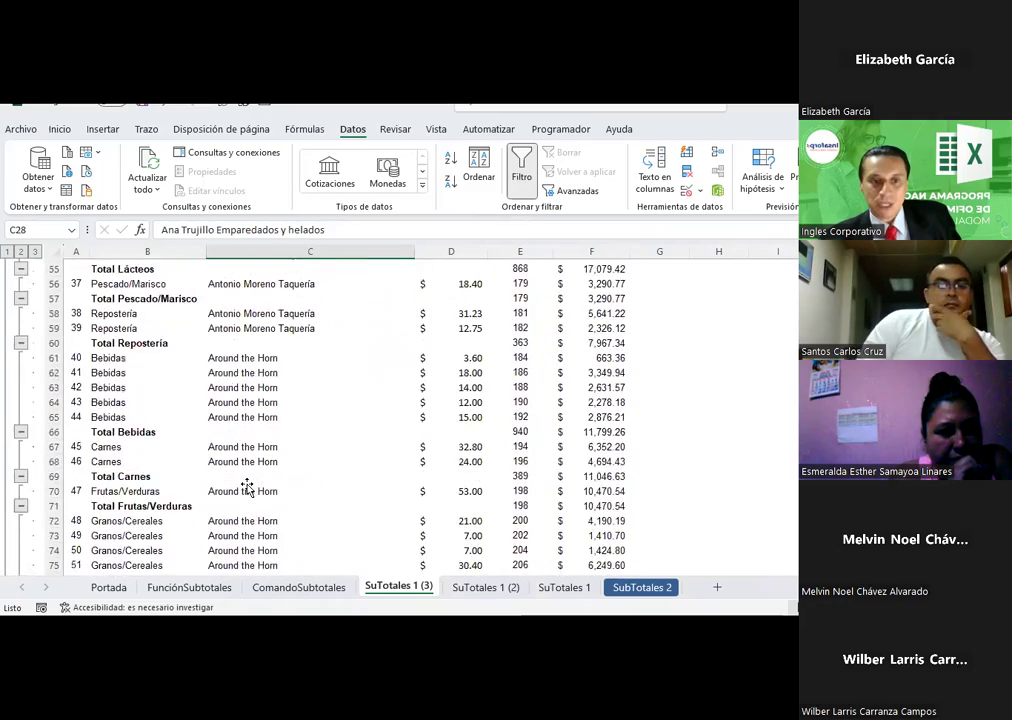
scroll(246, 487, down, 3)
scroll(246, 487, down, 4)
scroll(246, 487, down, 6)
scroll(246, 487, down, 5)
scroll(246, 487, down, 8)
scroll(246, 487, down, 14)
scroll(246, 485, down, 13)
scroll(246, 482, down, 11)
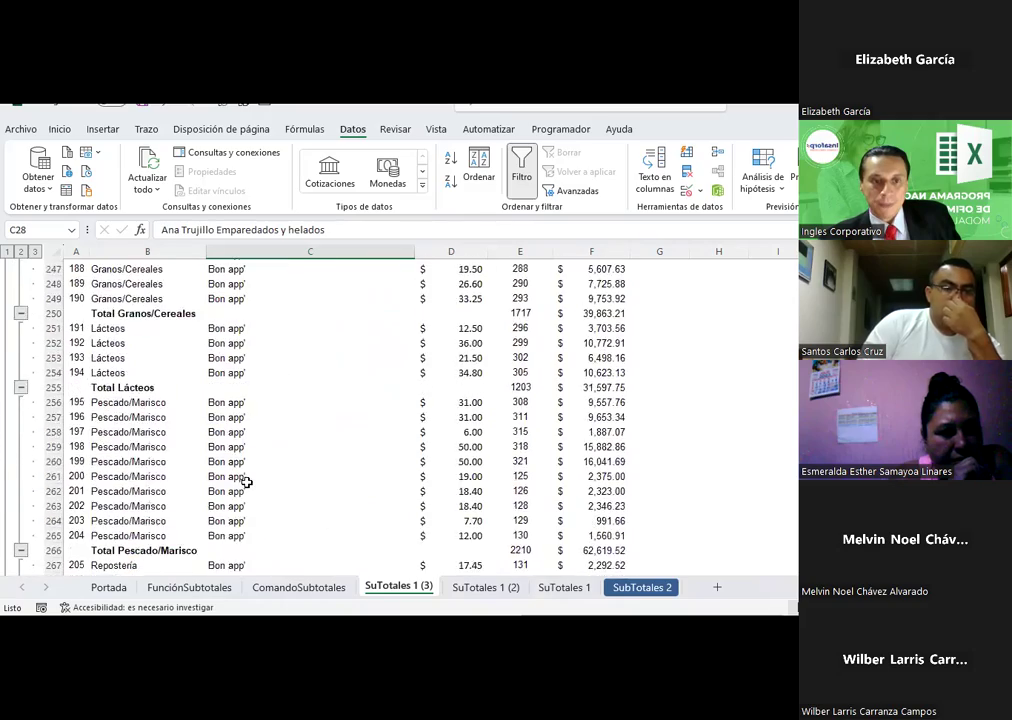
scroll(246, 482, down, 15)
scroll(246, 482, down, 8)
scroll(246, 482, down, 16)
scroll(246, 482, down, 11)
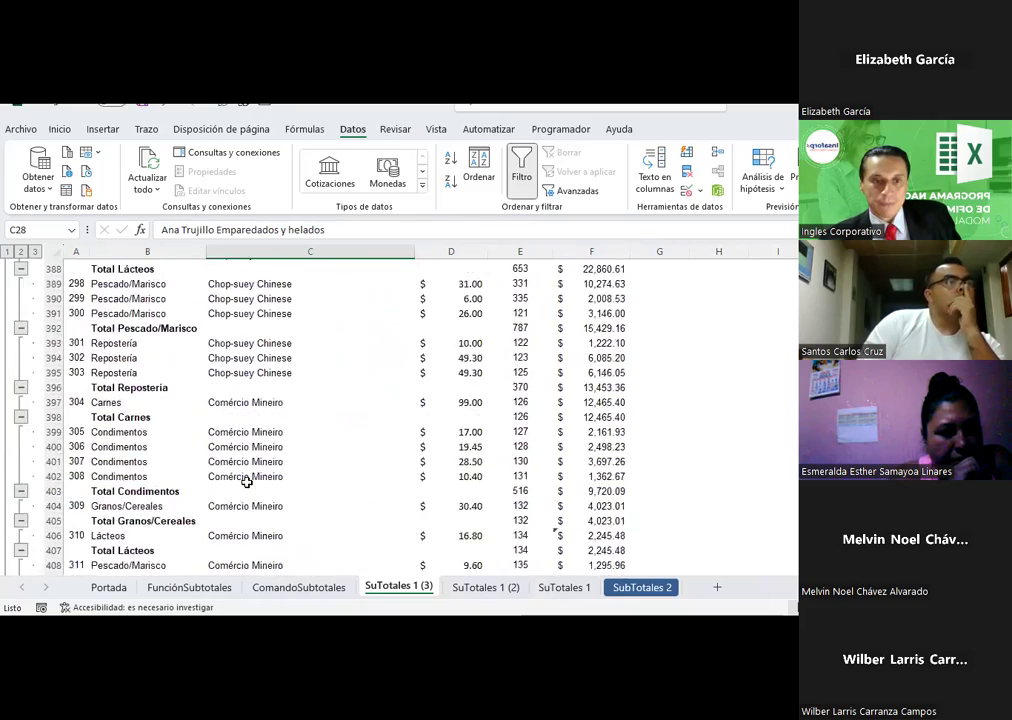
scroll(246, 482, down, 10)
scroll(246, 482, down, 7)
scroll(246, 482, down, 15)
scroll(246, 482, down, 8)
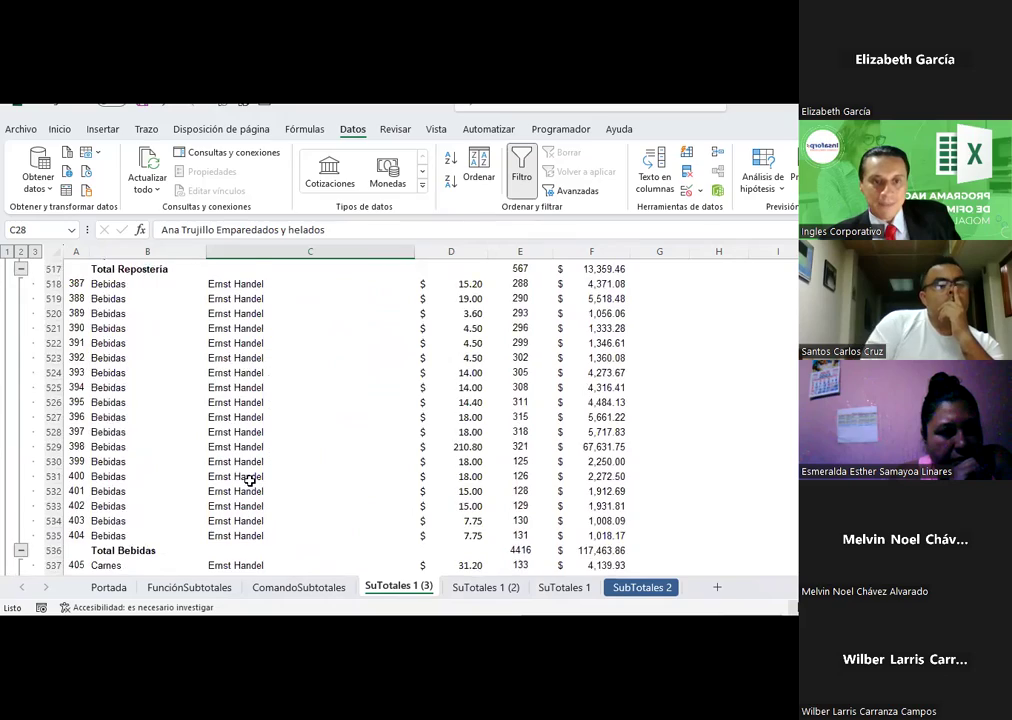
scroll(250, 481, down, 6)
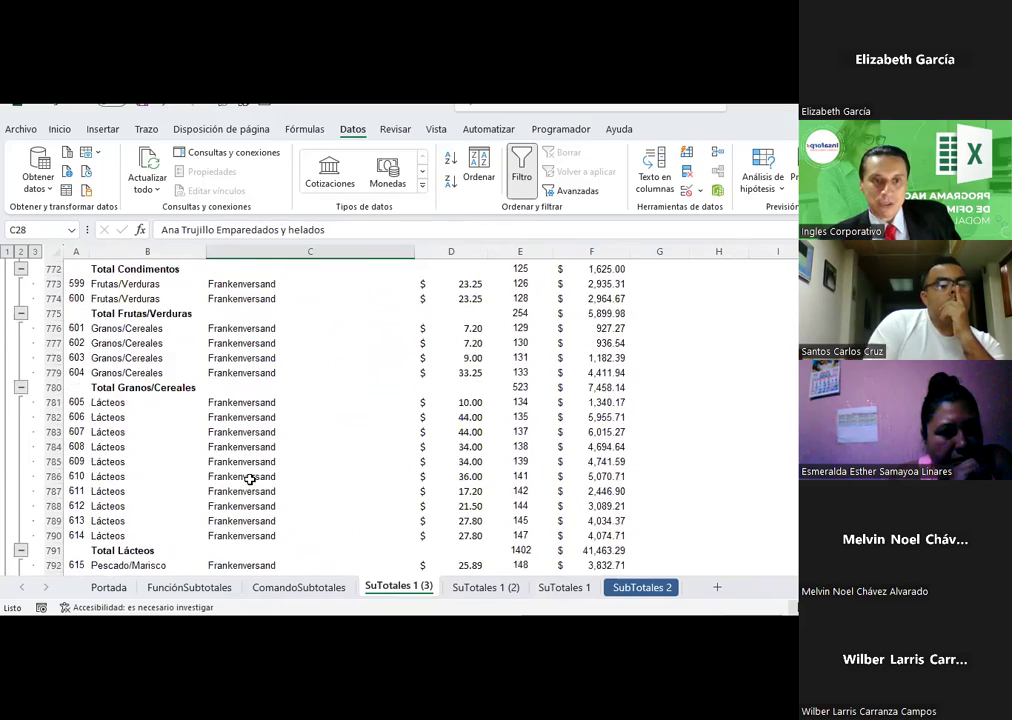
scroll(250, 480, down, 13)
scroll(250, 480, down, 5)
scroll(250, 480, down, 5)
scroll(250, 480, down, 7)
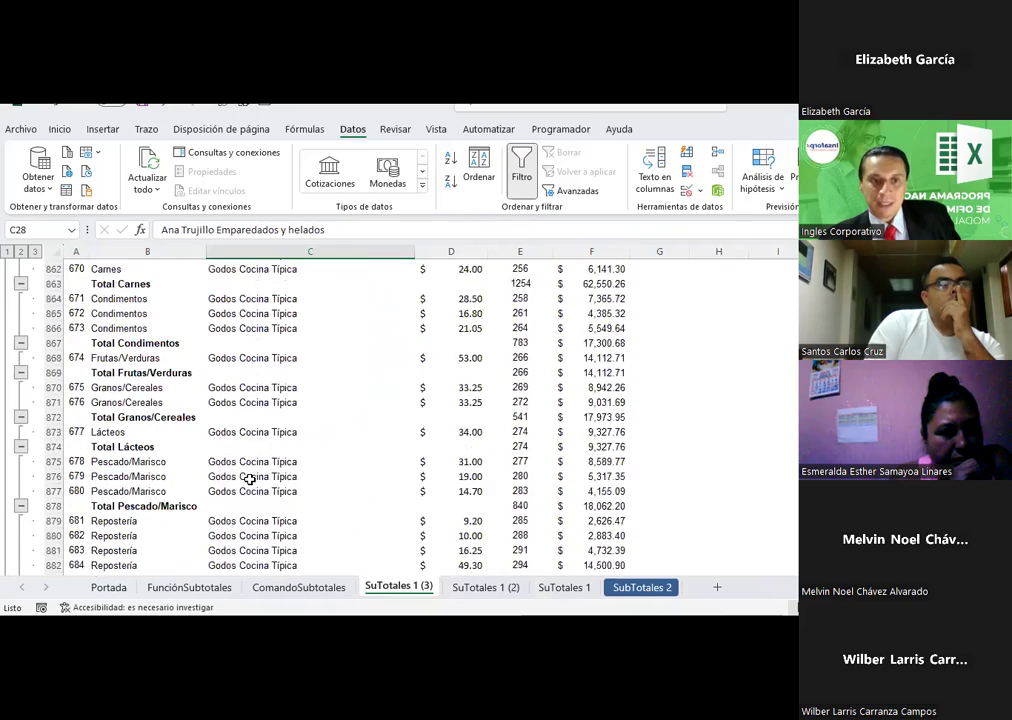
scroll(250, 480, down, 9)
scroll(250, 480, down, 16)
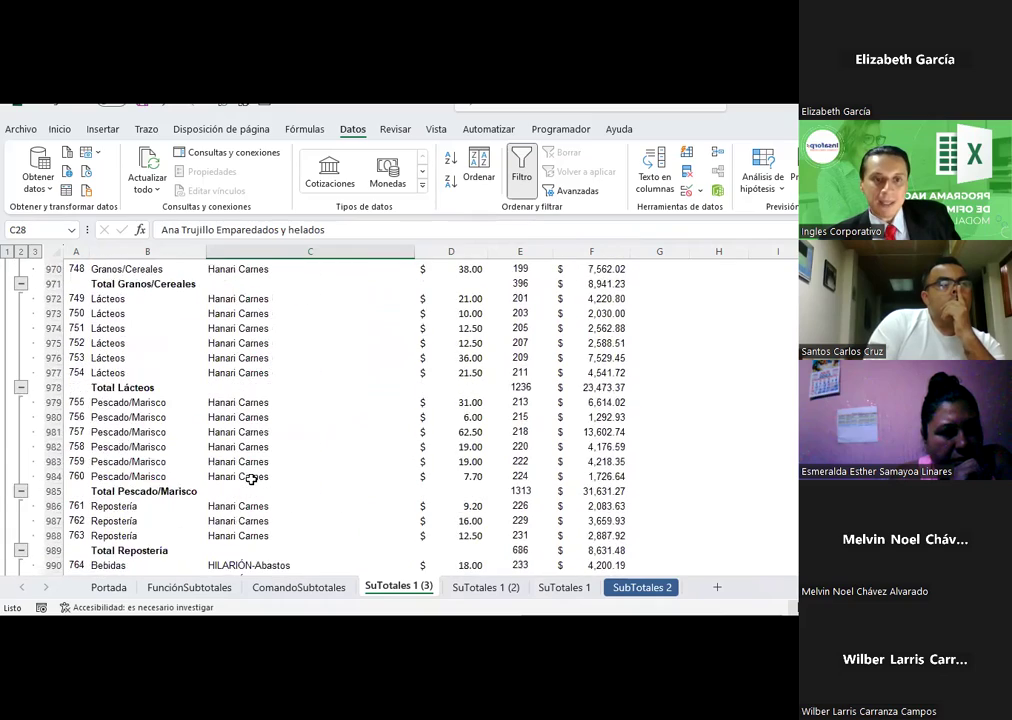
scroll(251, 480, up, 6)
scroll(251, 480, down, 9)
scroll(251, 480, down, 10)
scroll(251, 480, down, 12)
scroll(253, 479, down, 7)
scroll(253, 479, down, 15)
scroll(253, 479, down, 16)
scroll(253, 479, down, 17)
scroll(253, 479, down, 8)
scroll(253, 479, down, 8)
scroll(253, 479, down, 17)
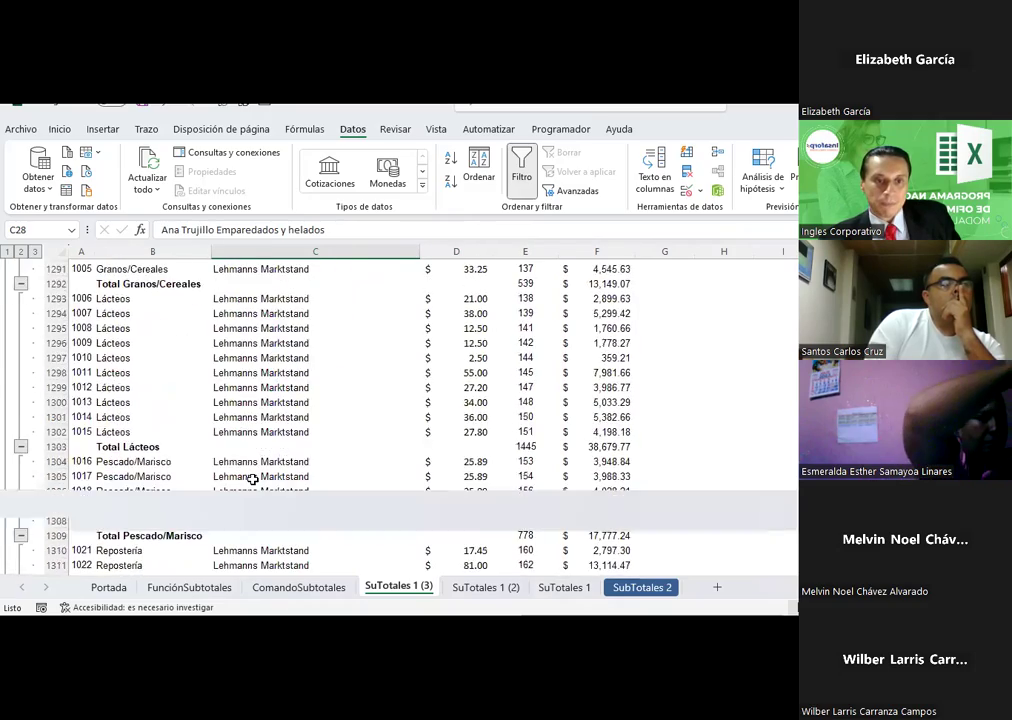
scroll(253, 479, down, 12)
scroll(253, 479, down, 11)
scroll(253, 479, down, 14)
scroll(253, 479, down, 13)
scroll(253, 479, down, 16)
scroll(253, 479, down, 12)
scroll(253, 479, down, 14)
scroll(253, 479, down, 14)
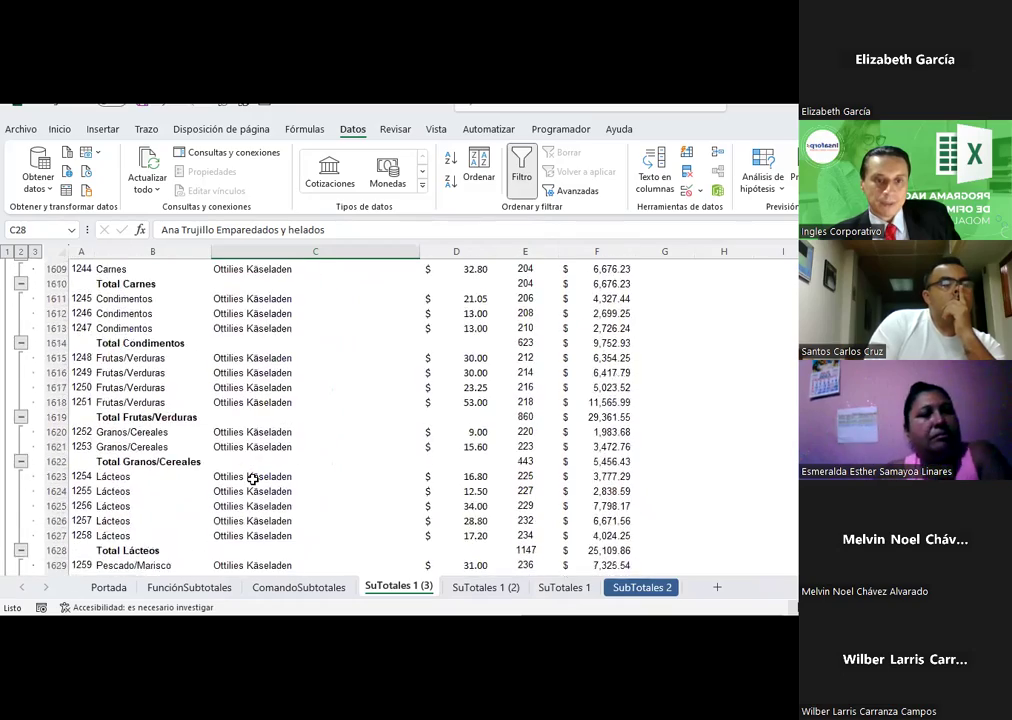
scroll(253, 479, down, 11)
scroll(253, 479, down, 13)
scroll(253, 479, down, 10)
scroll(253, 479, down, 15)
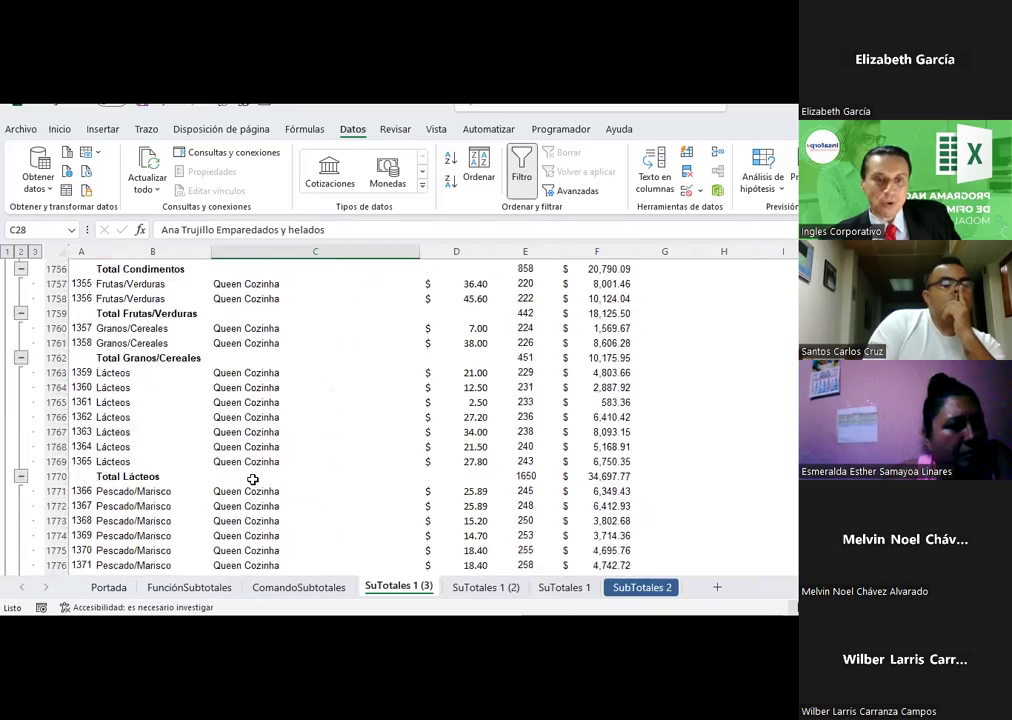
scroll(253, 479, down, 17)
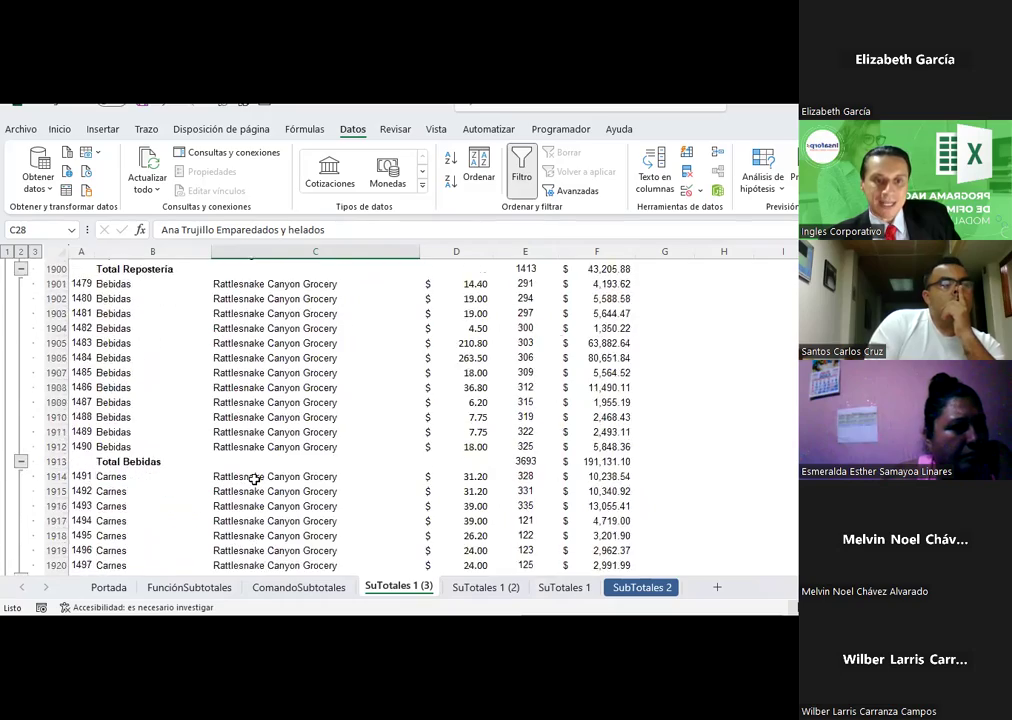
scroll(253, 479, down, 10)
scroll(253, 479, down, 13)
scroll(253, 479, down, 15)
scroll(253, 479, down, 5)
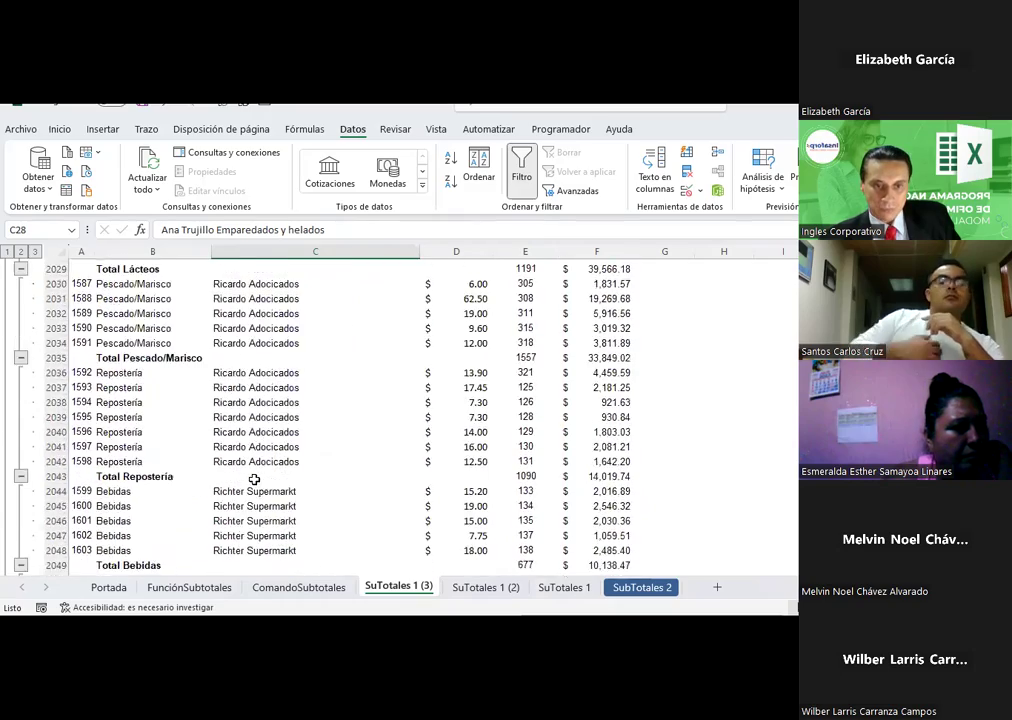
scroll(253, 479, down, 10)
scroll(253, 479, down, 10)
scroll(253, 479, down, 5)
scroll(253, 479, down, 12)
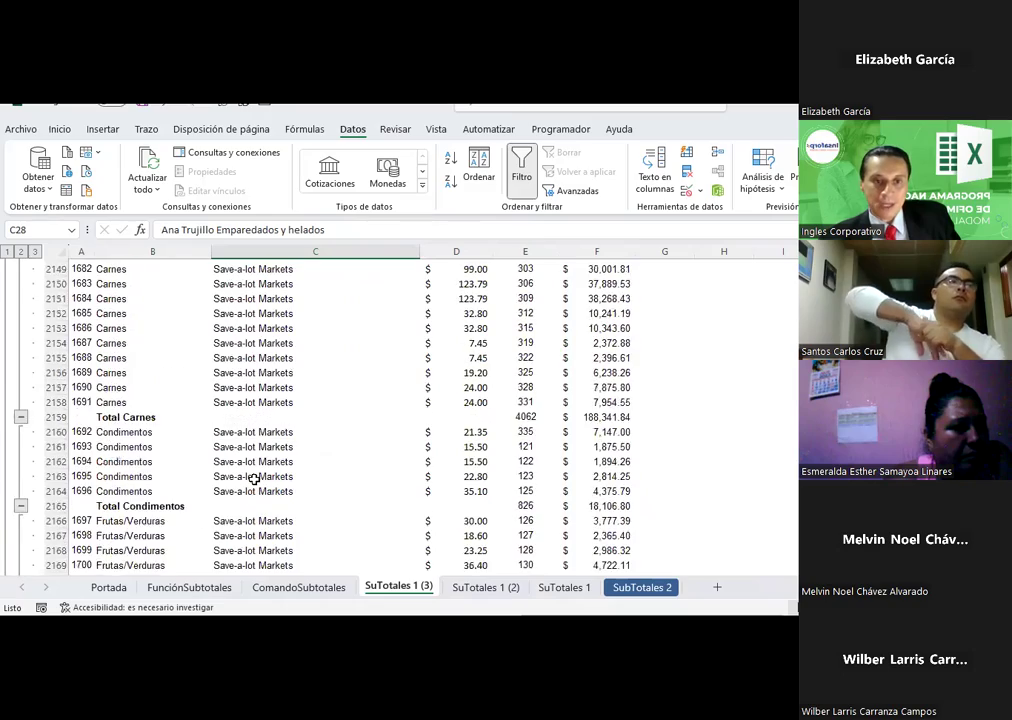
scroll(253, 479, down, 11)
scroll(253, 479, down, 19)
scroll(253, 479, down, 10)
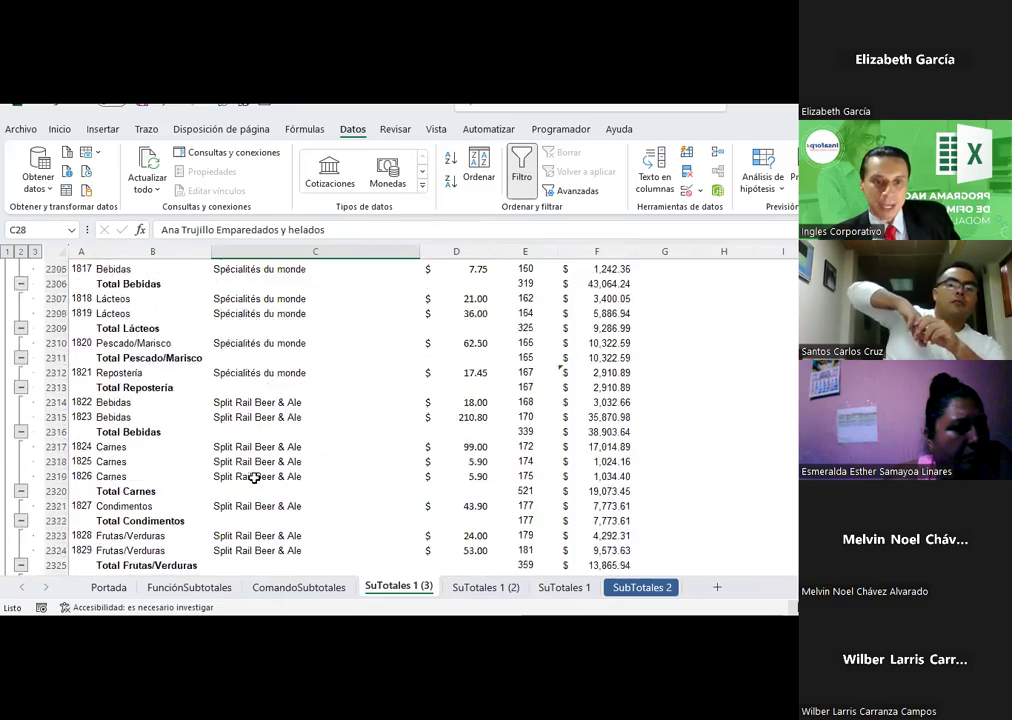
scroll(253, 479, down, 11)
scroll(253, 479, down, 11)
scroll(254, 479, down, 13)
scroll(254, 479, down, 16)
scroll(254, 479, down, 8)
scroll(254, 479, down, 18)
scroll(254, 479, down, 9)
scroll(254, 479, down, 13)
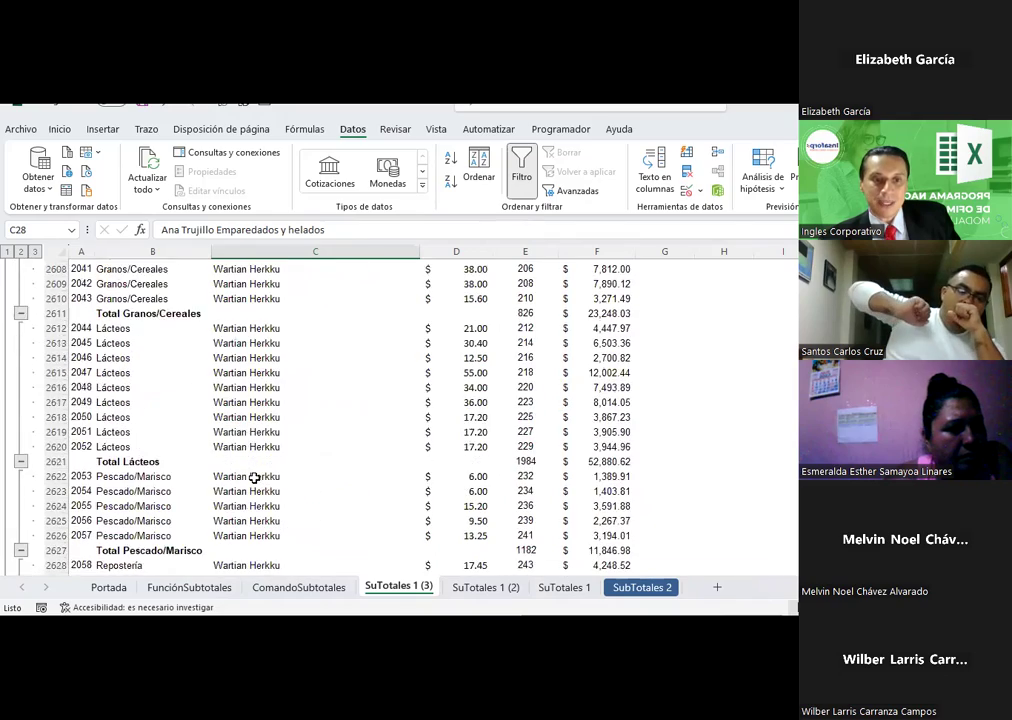
scroll(254, 479, down, 16)
scroll(254, 479, down, 14)
scroll(254, 479, down, 8)
scroll(254, 479, down, 8)
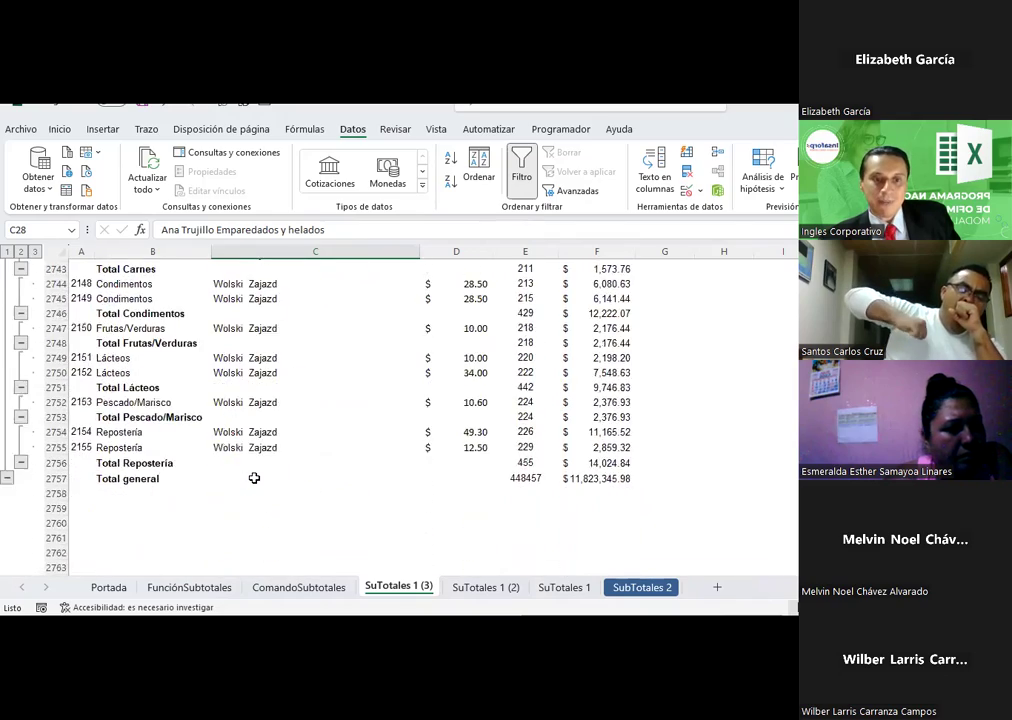
scroll(254, 479, down, 2)
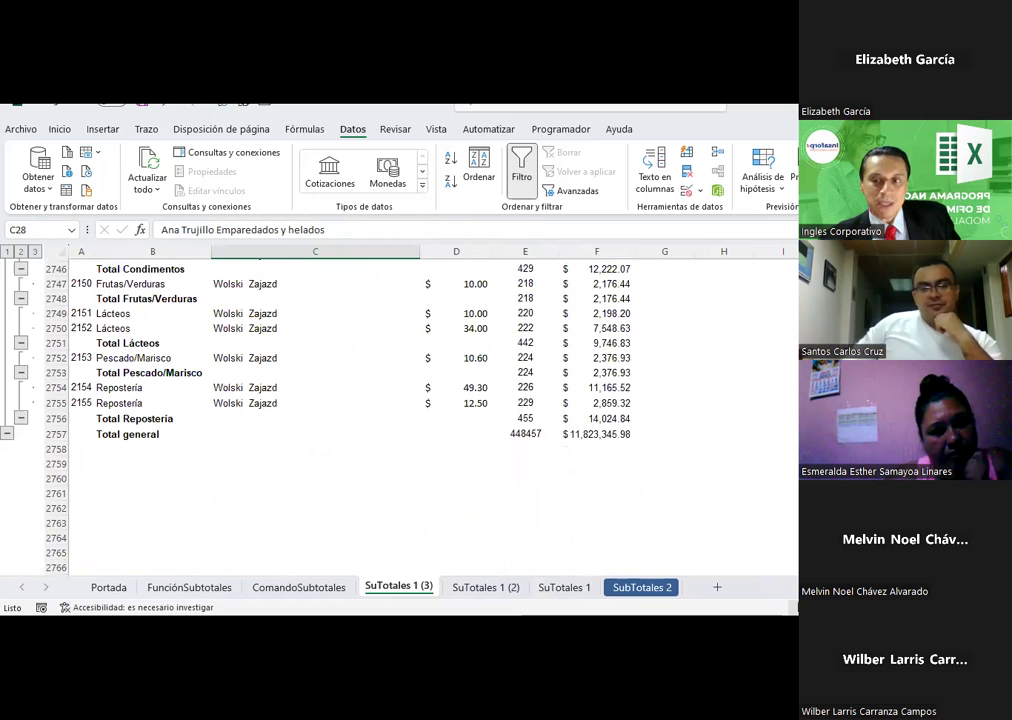
scroll(400, 415, up, 20)
scroll(400, 415, up, 20)
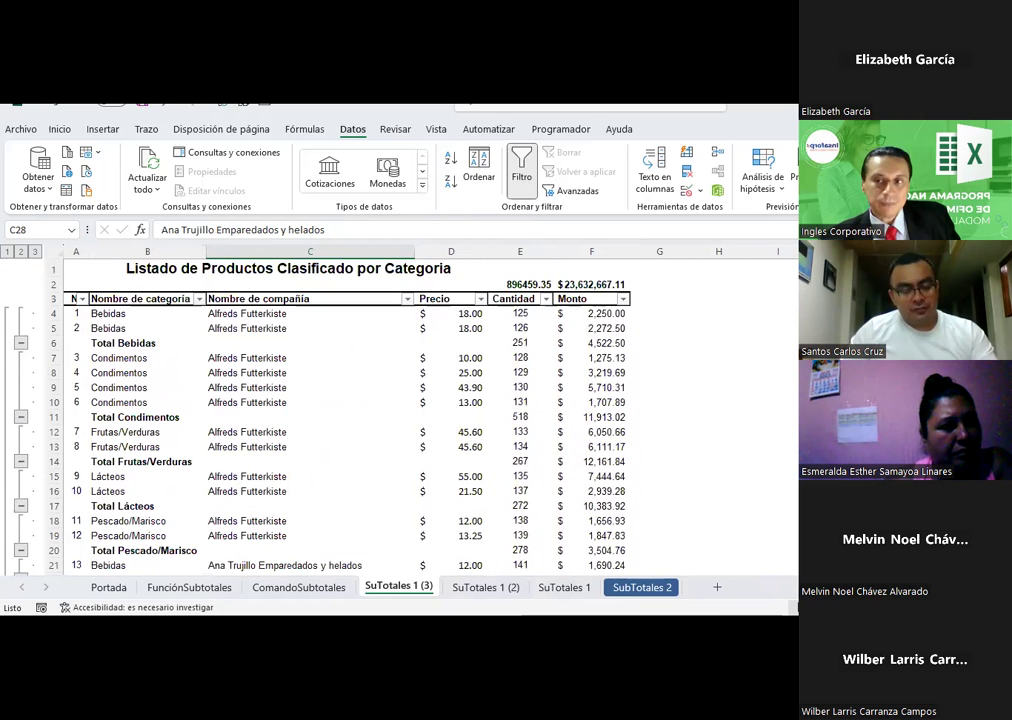
click(129, 322)
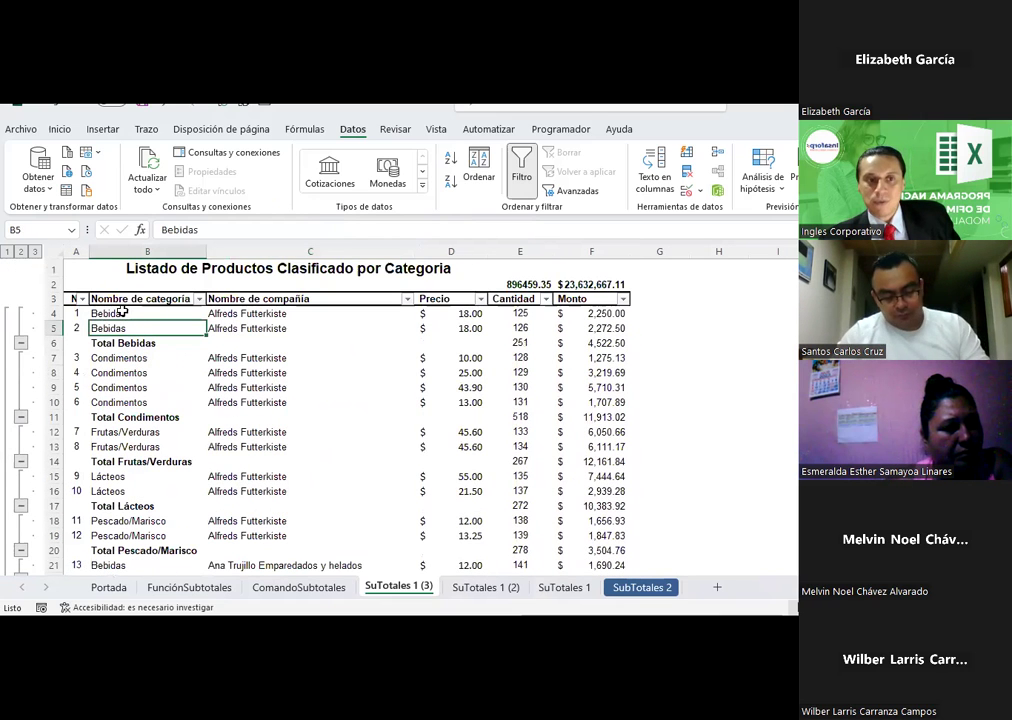
click(113, 313)
key(Down)
key(Down)
key(Down)
key(Down)
key(Down)
click(253, 313)
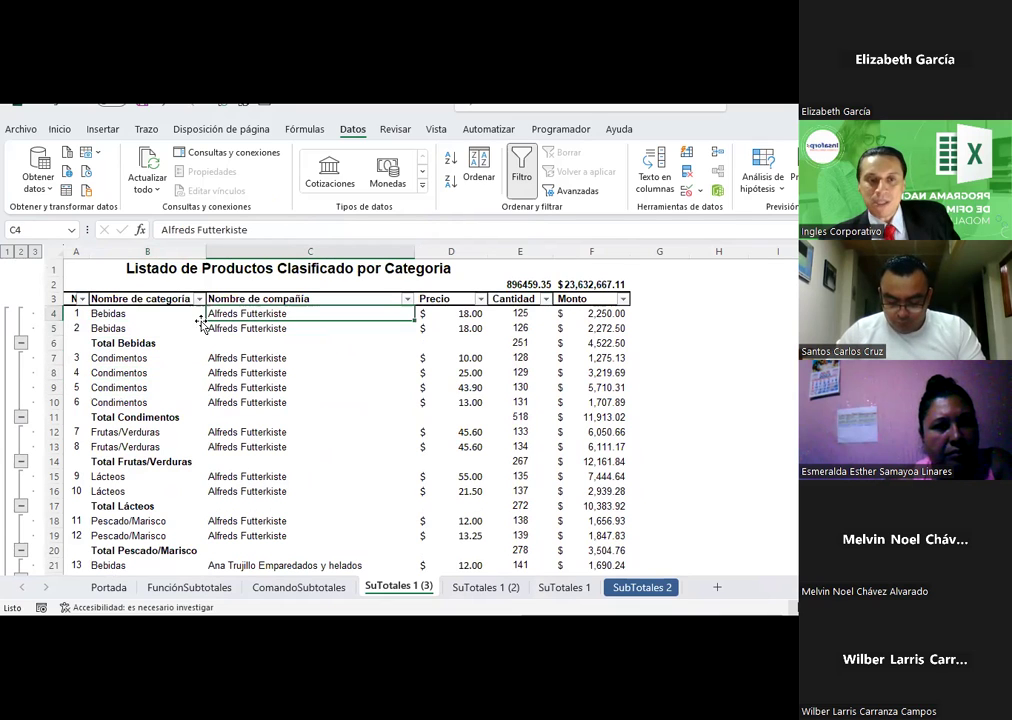
drag(99, 310, 100, 323)
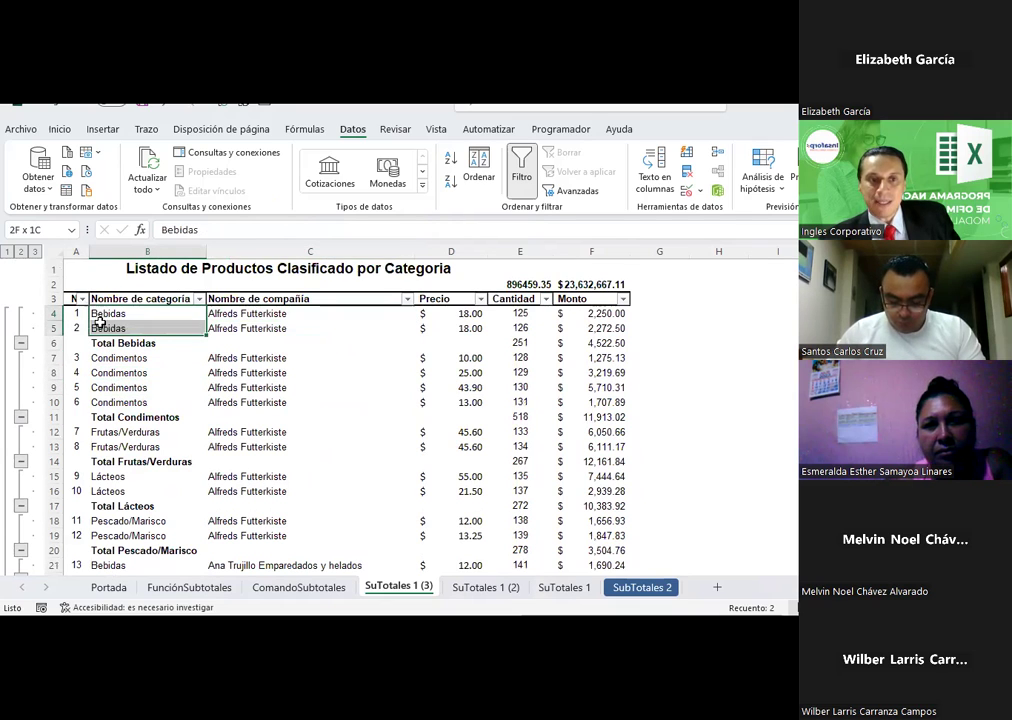
click(238, 315)
drag(242, 316, 244, 328)
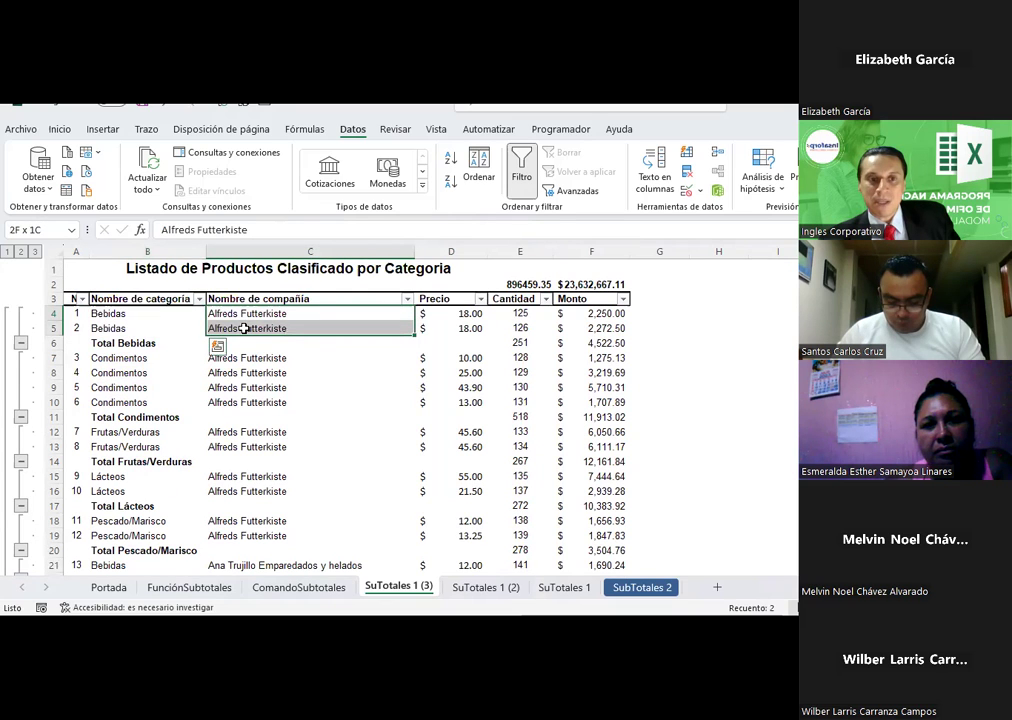
drag(118, 358, 125, 401)
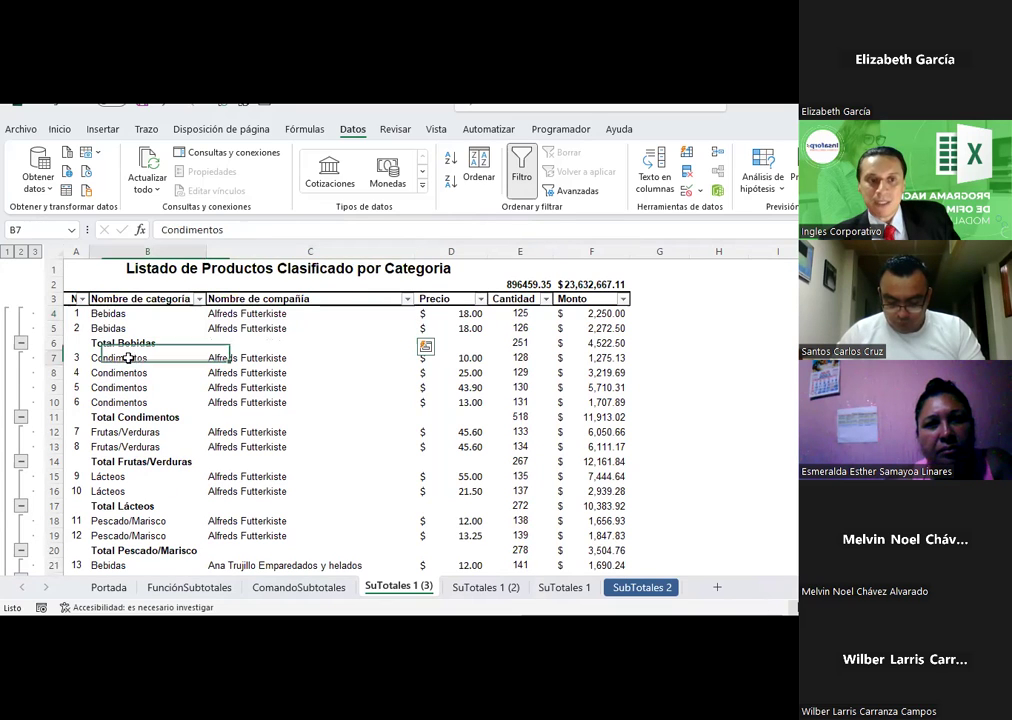
click(231, 360)
drag(231, 370, 242, 413)
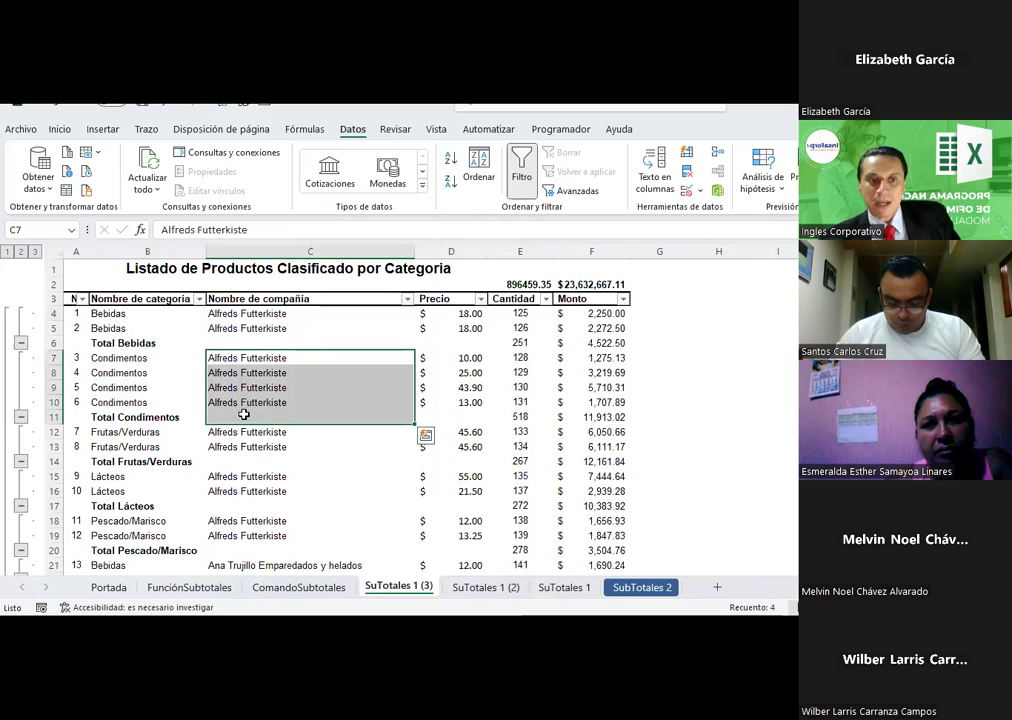
scroll(243, 414, down, 2)
scroll(187, 409, down, 1)
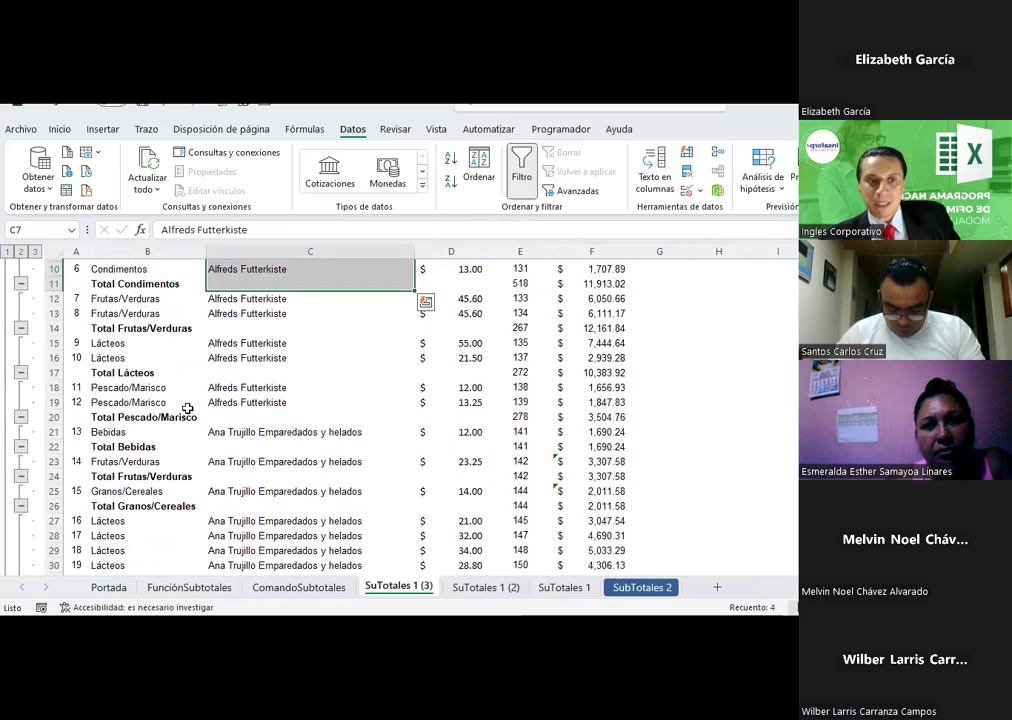
click(105, 432)
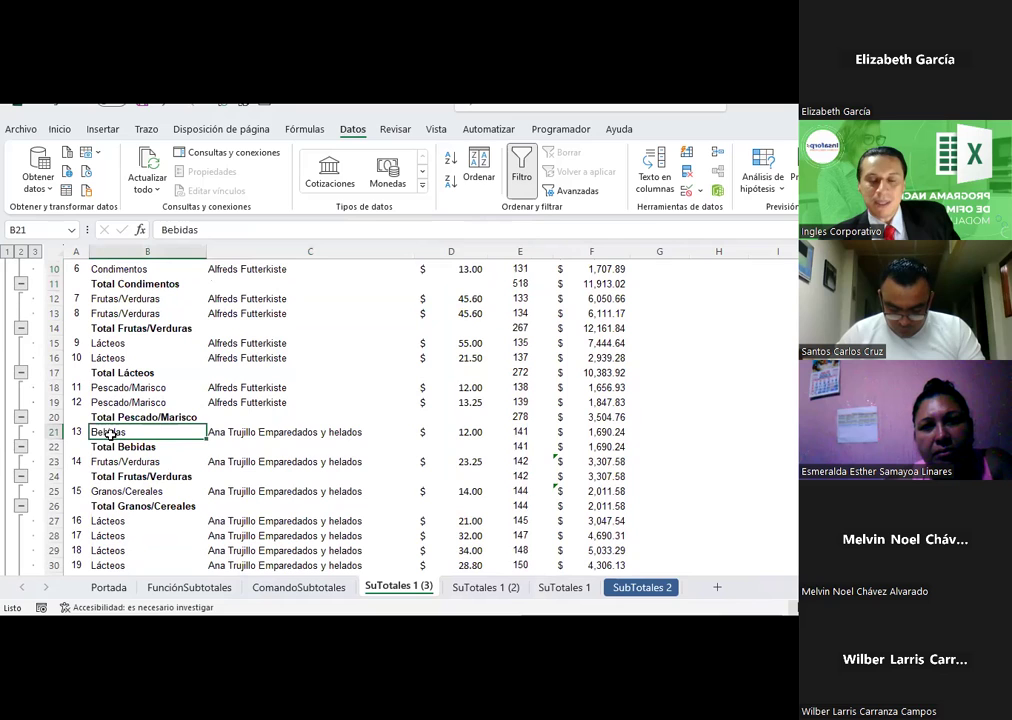
click(256, 436)
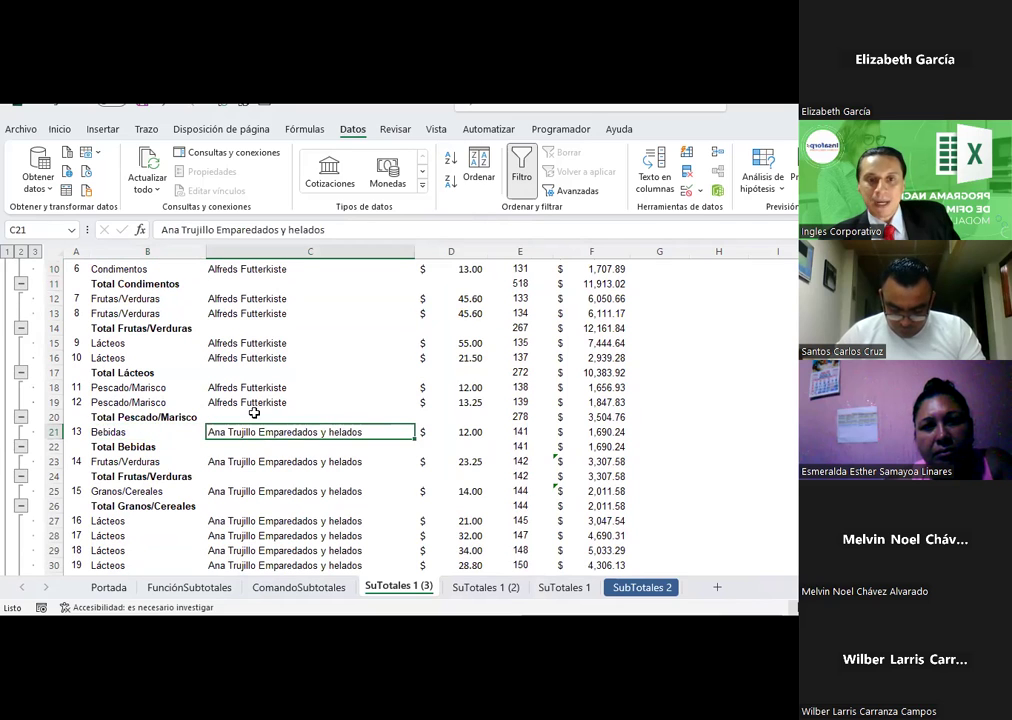
click(527, 448)
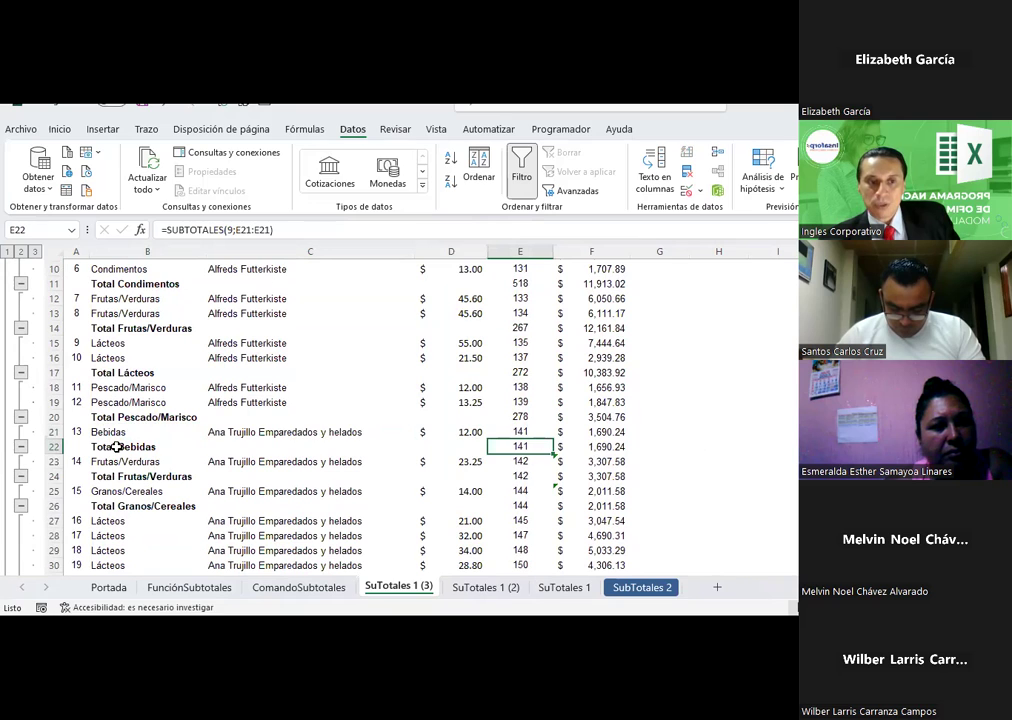
drag(117, 447, 592, 443)
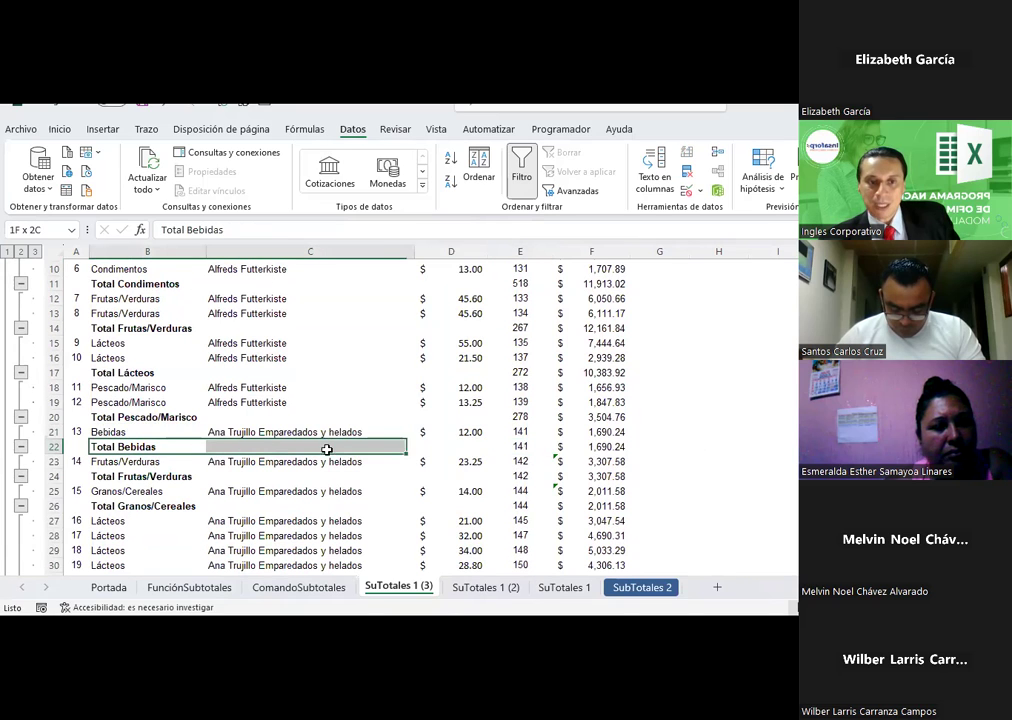
click(112, 432)
key(ctrl+Up)
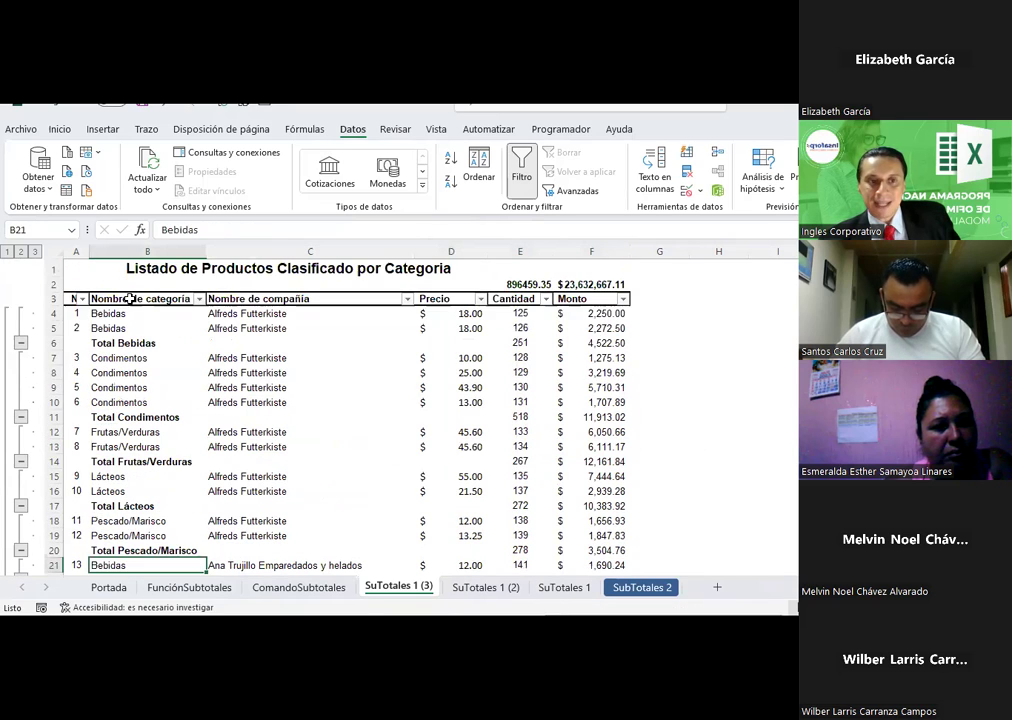
click(110, 551)
key(ctrl+Up)
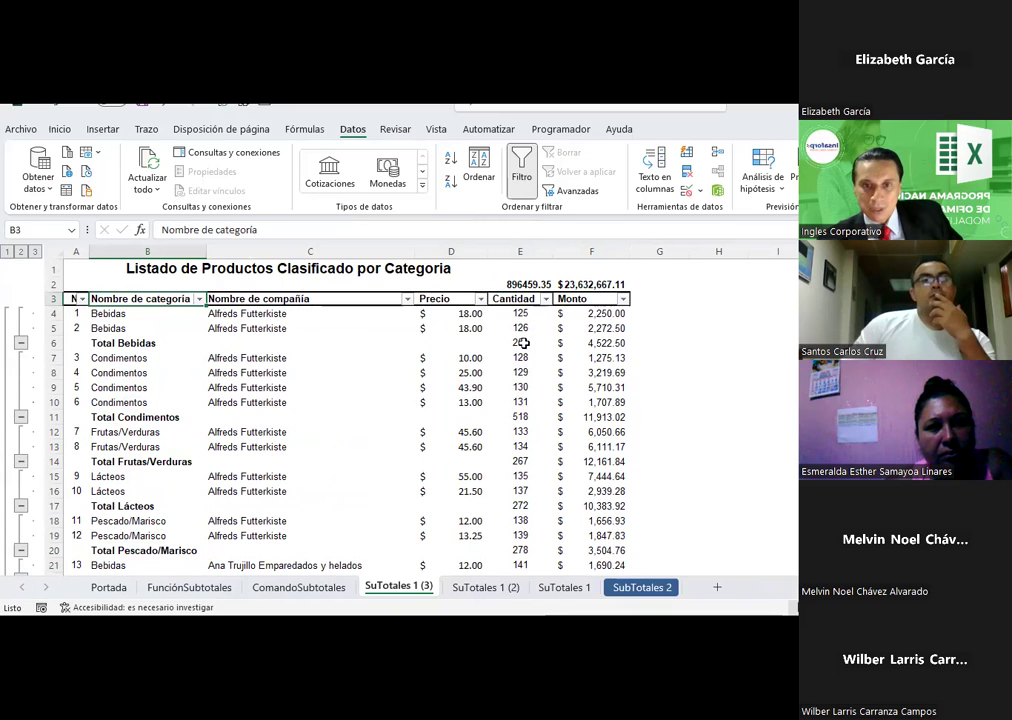
click(521, 284)
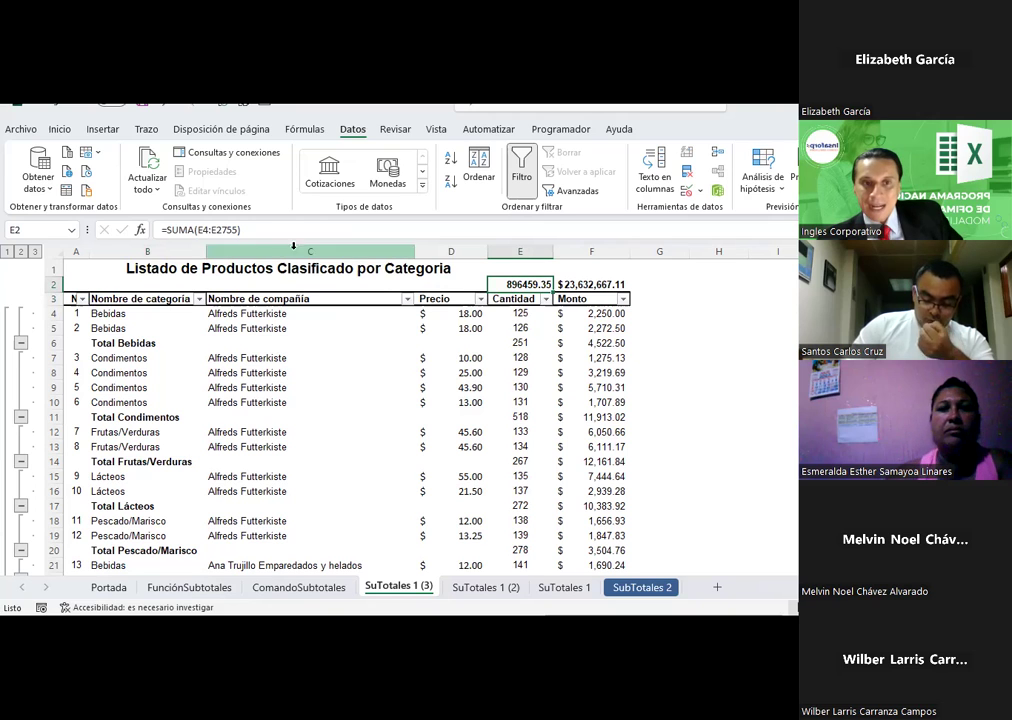
drag(518, 313, 505, 341)
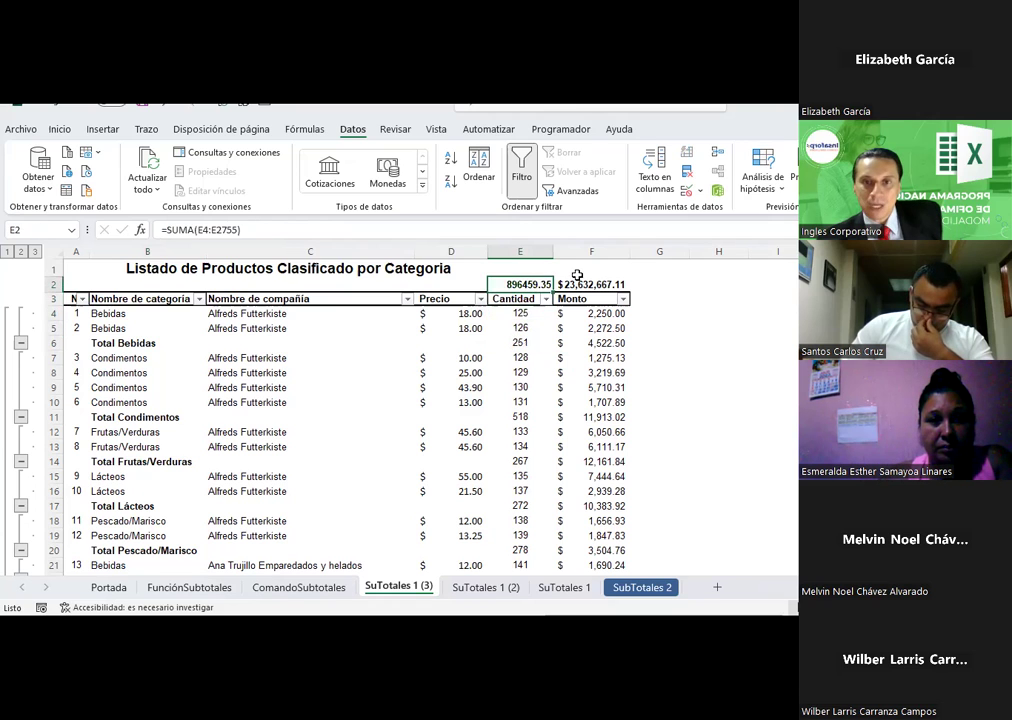
drag(515, 283, 590, 283)
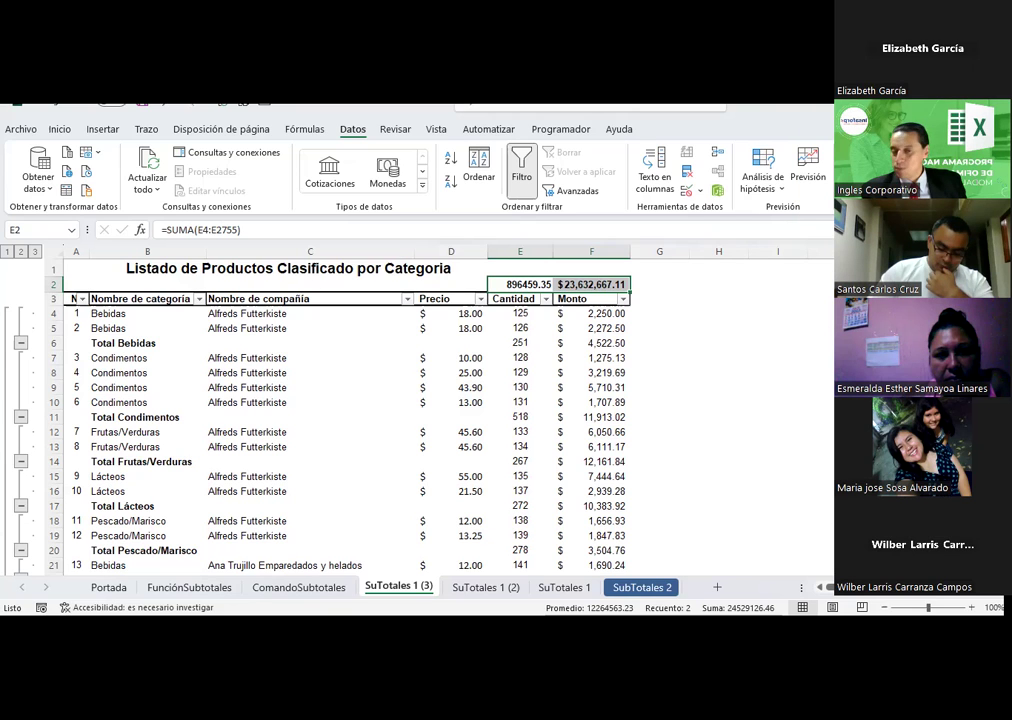
click(297, 361)
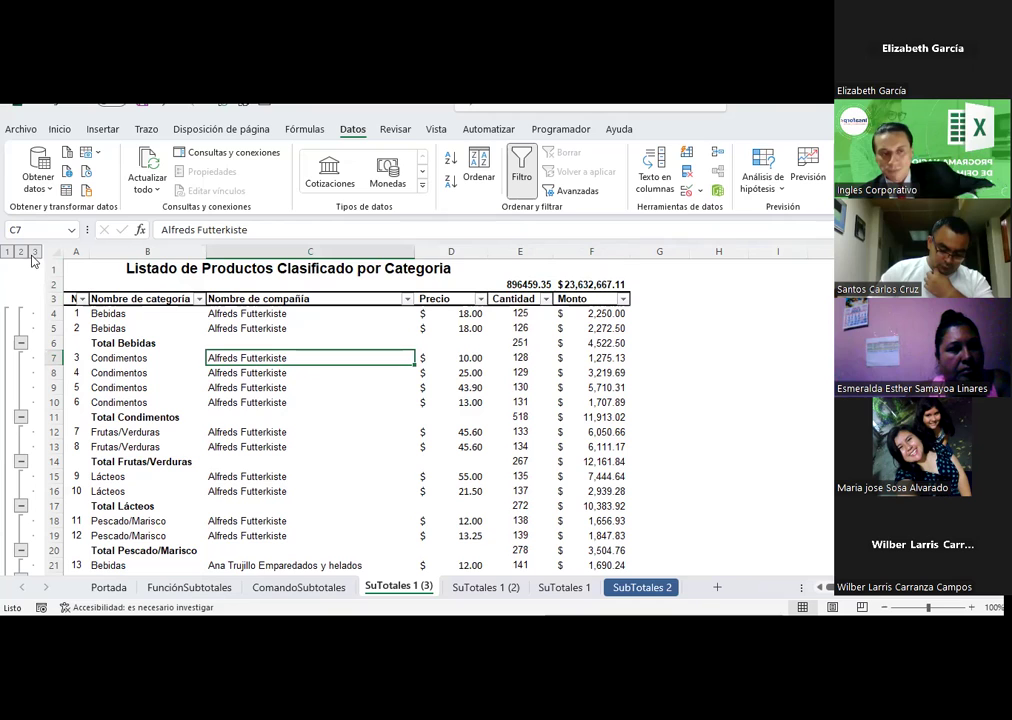
- Collapse to outline level 2 and review category totals such as Total Granos/Cereales and Total Bebidas
click(21, 252)
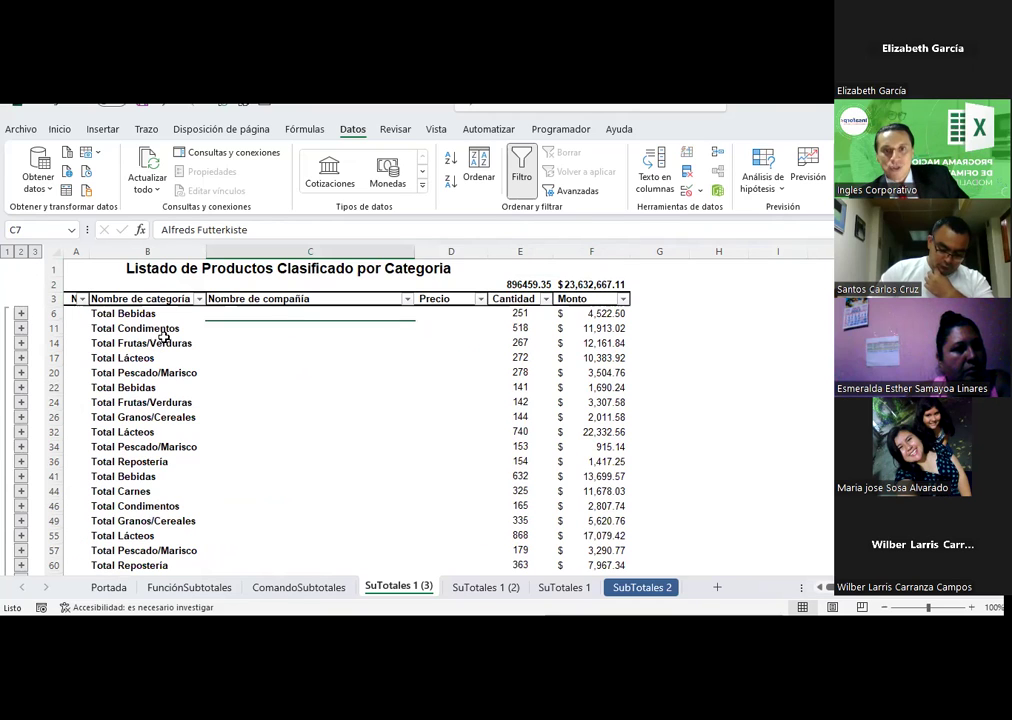
scroll(163, 337, down, 3)
scroll(163, 337, down, 1)
scroll(163, 337, down, 2)
scroll(163, 337, down, 3)
scroll(163, 337, down, 2)
scroll(163, 337, down, 1)
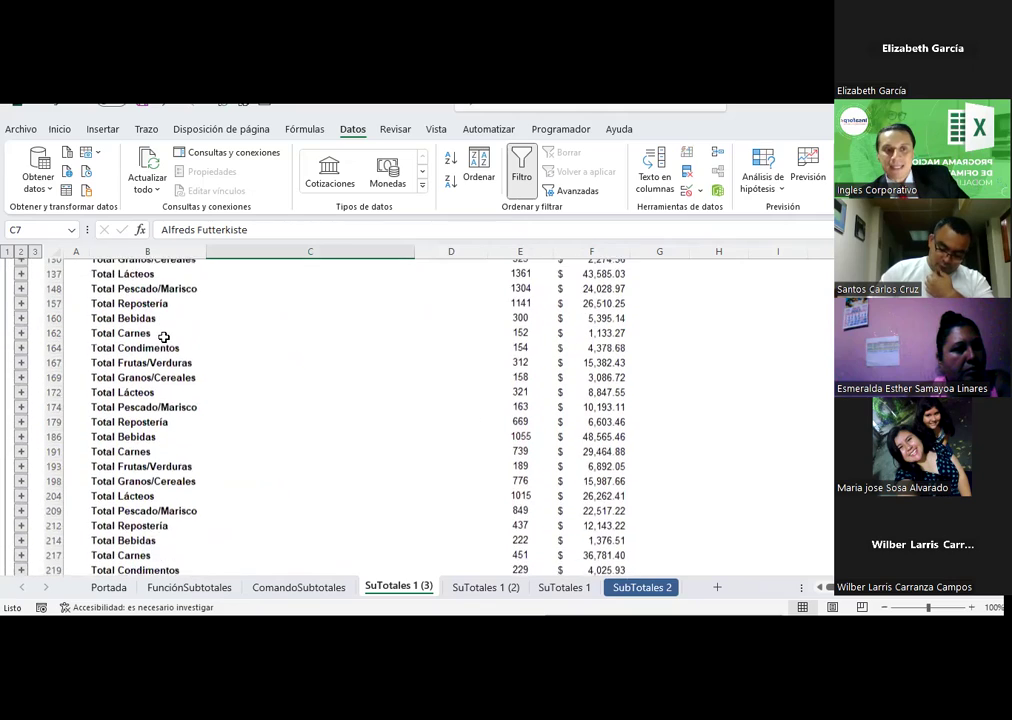
scroll(163, 337, down, 1)
scroll(163, 338, down, 1)
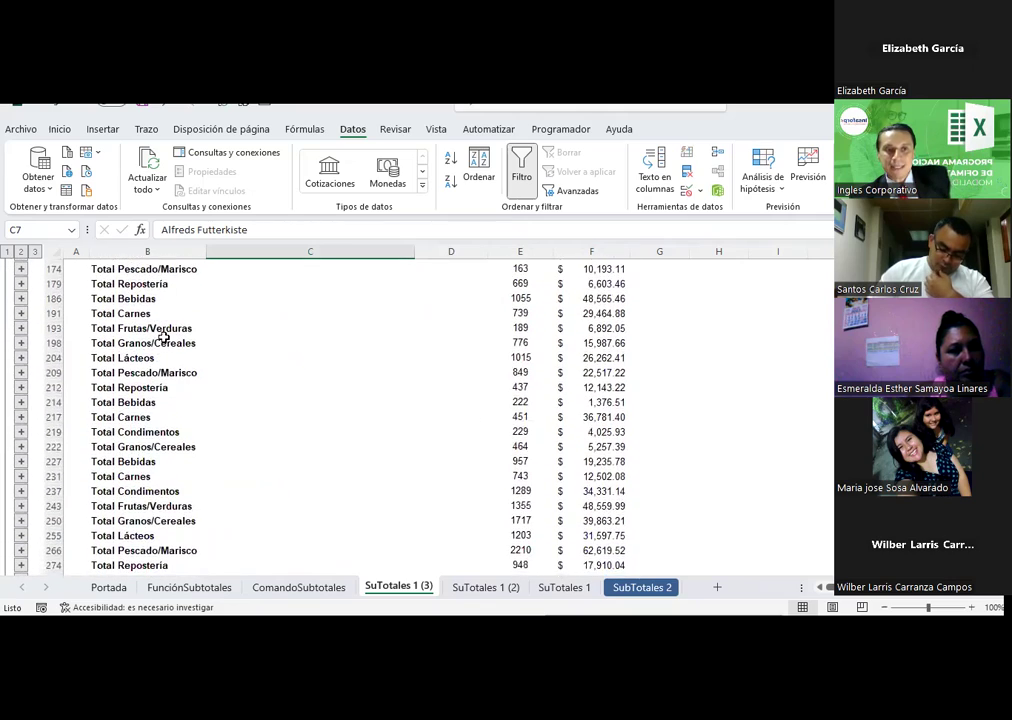
click(160, 343)
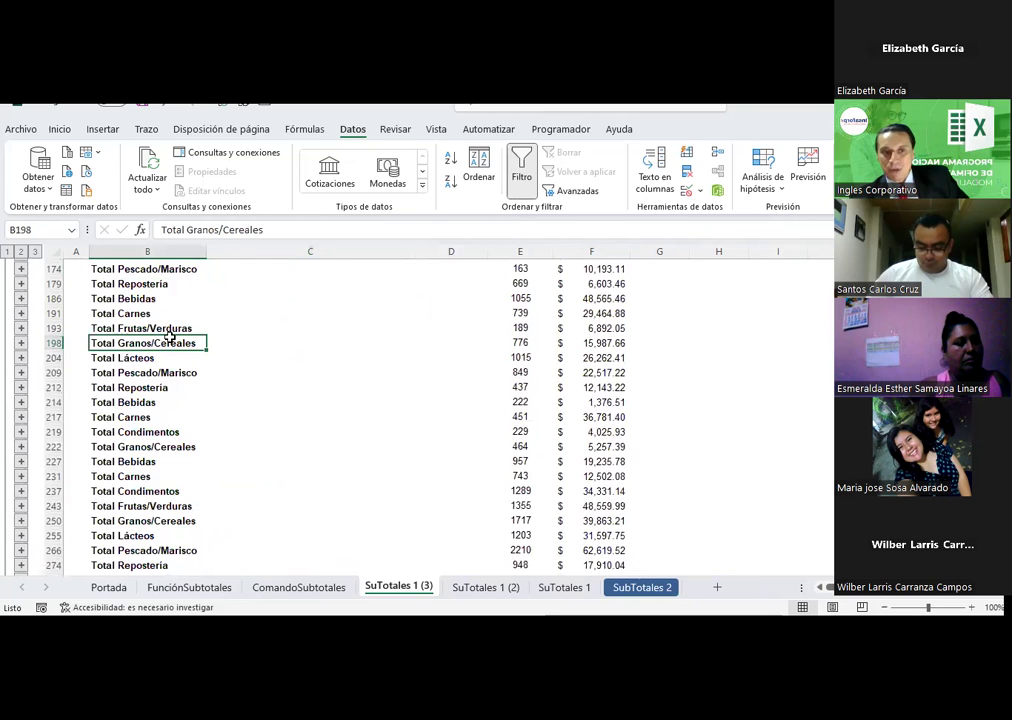
scroll(162, 341, up, 13)
scroll(168, 338, up, 3)
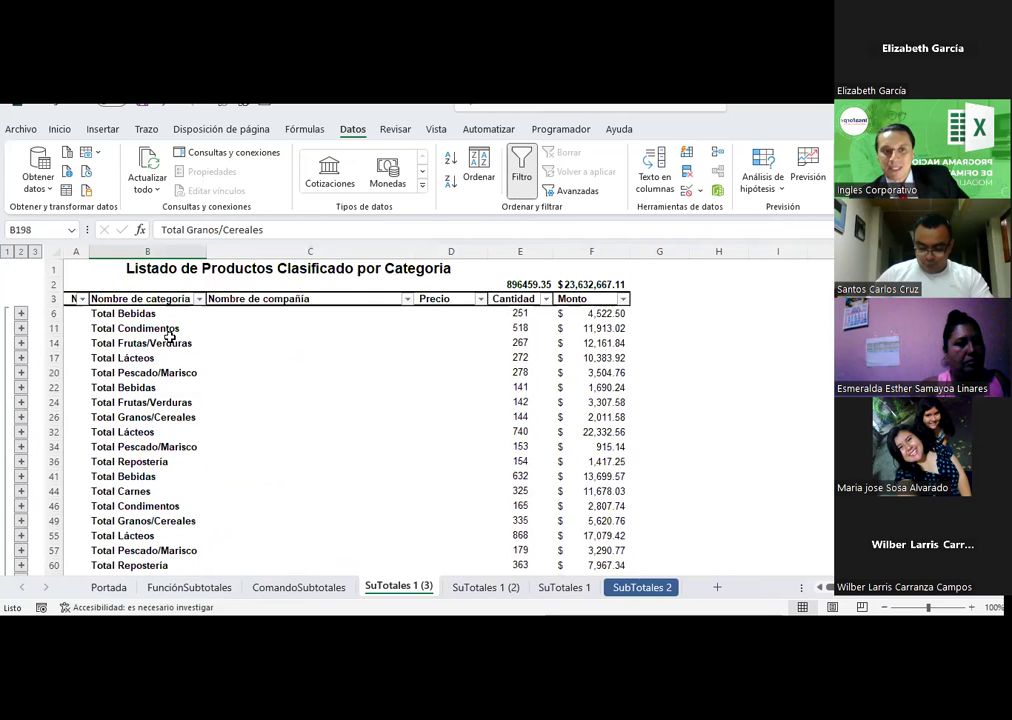
click(249, 302)
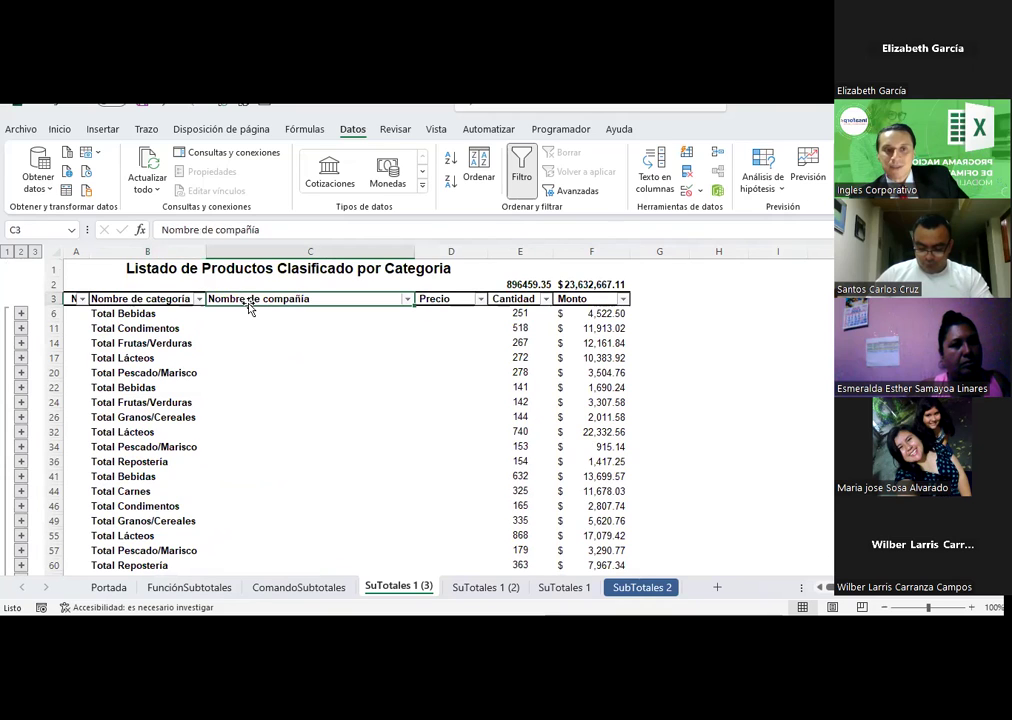
click(127, 314)
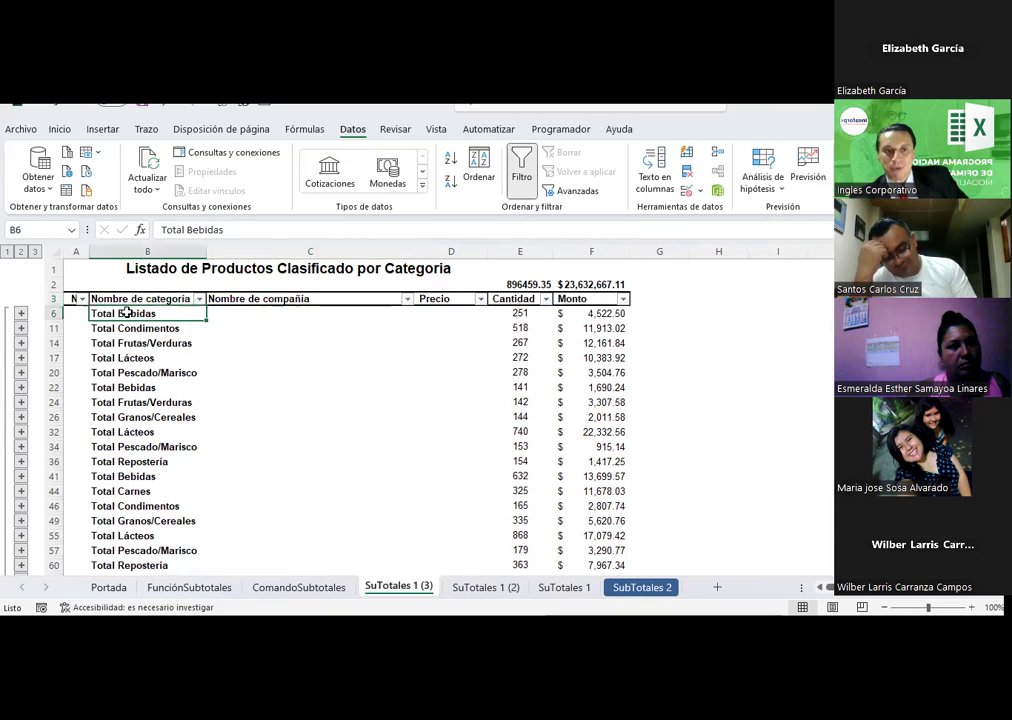
ctrl+click(132, 388)
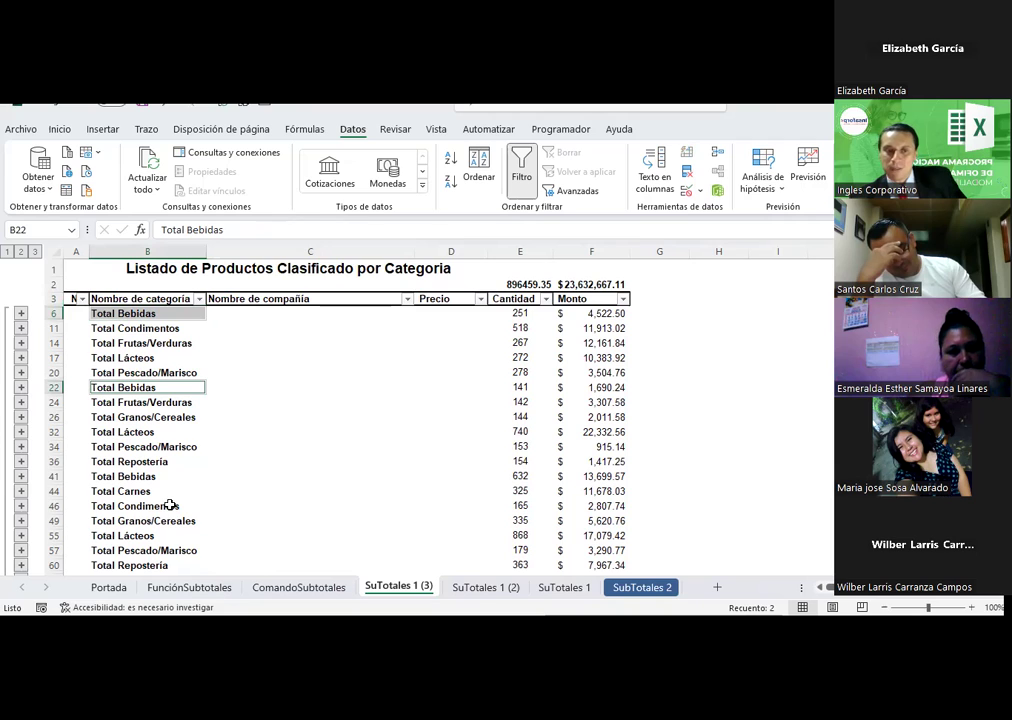
- Collapse to the grand total and compare its Cantidad and Monto totals with SuTotales 1's
click(7, 251)
click(140, 346)
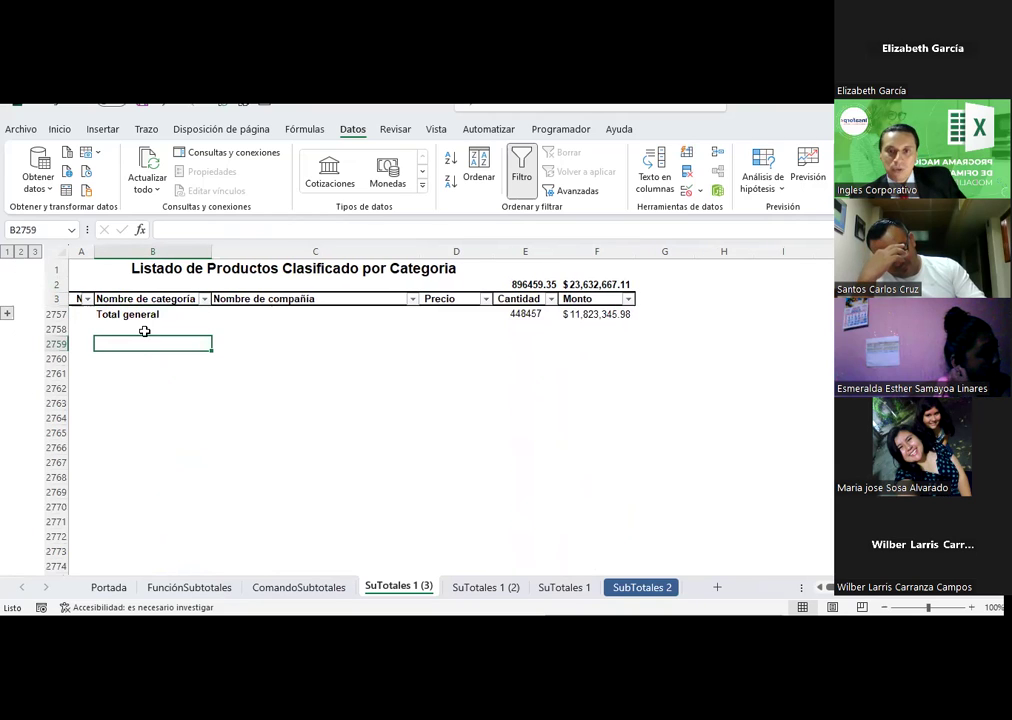
click(122, 314)
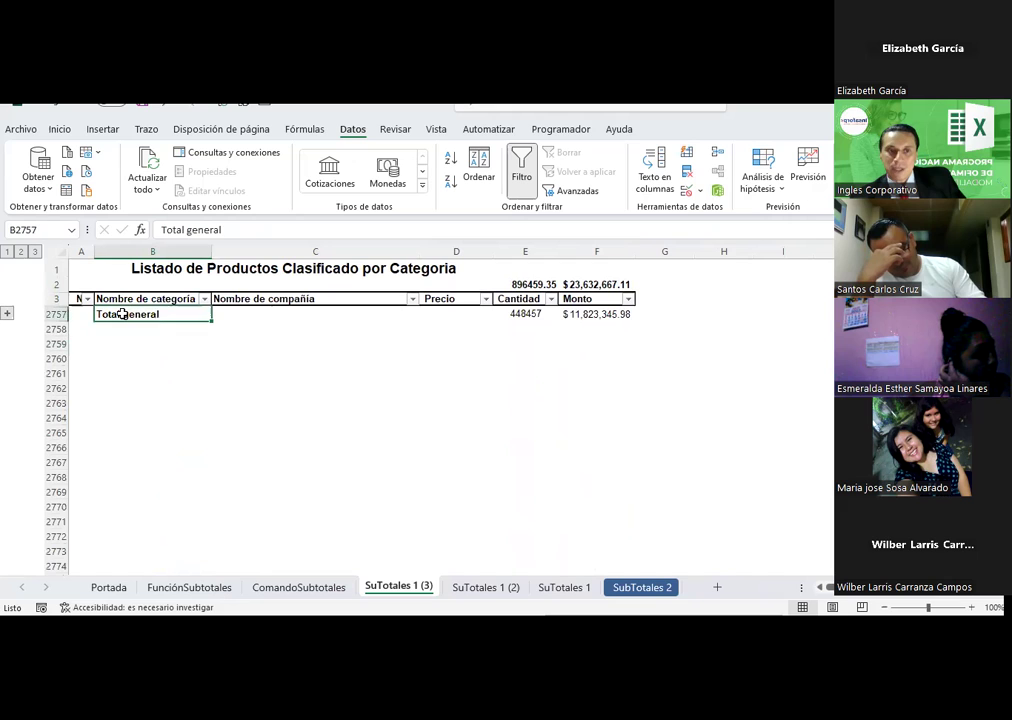
click(515, 313)
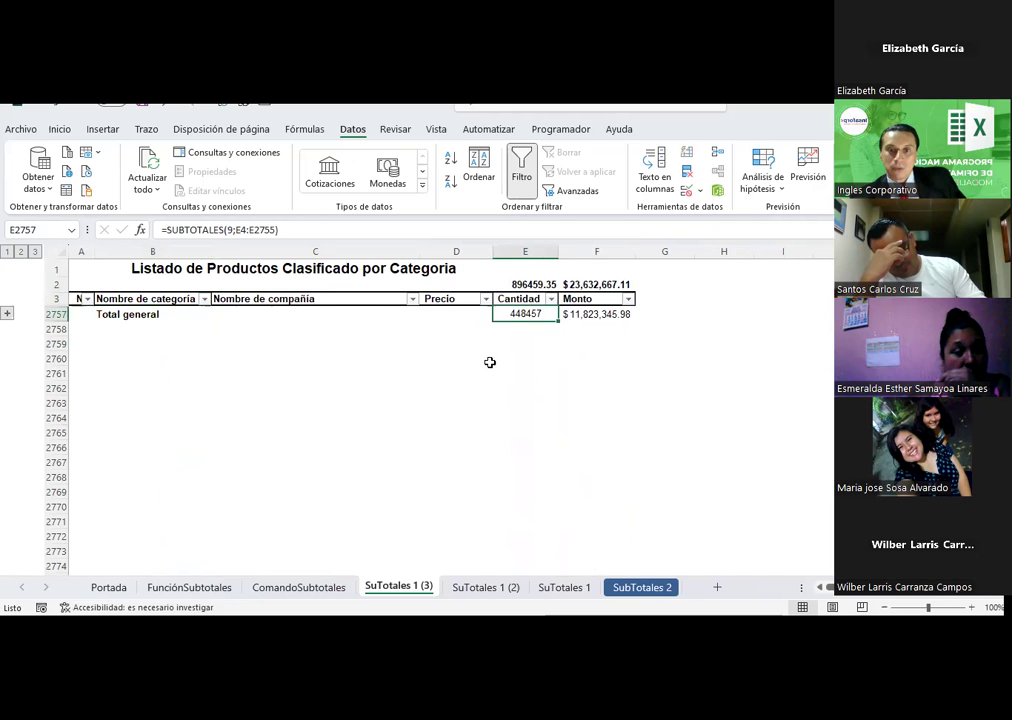
click(558, 586)
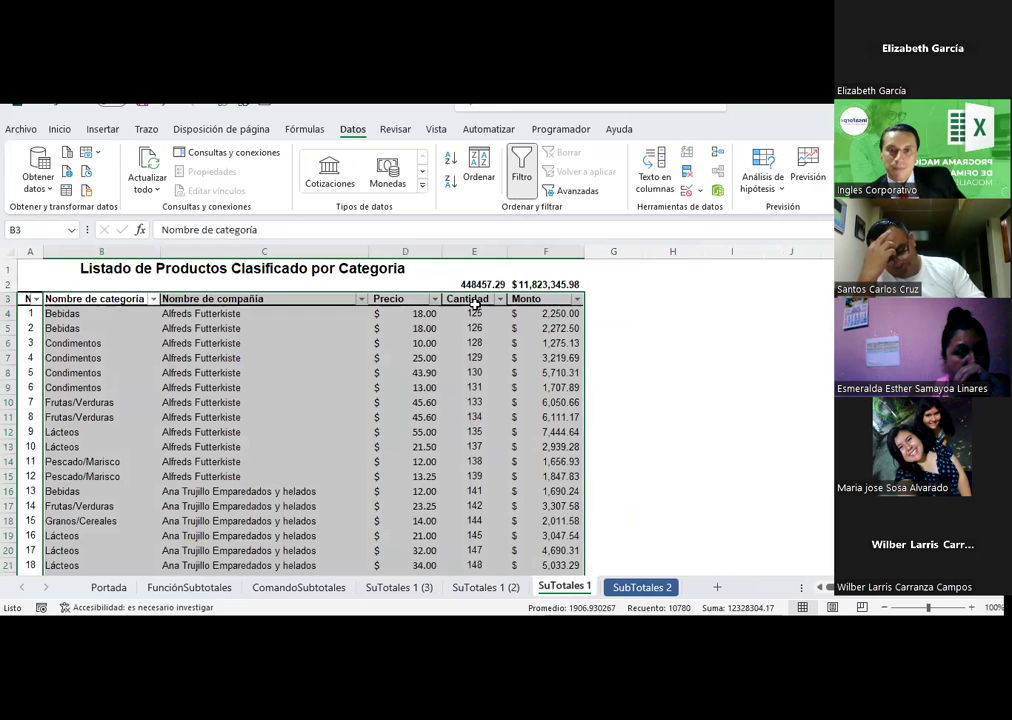
click(566, 284)
click(399, 587)
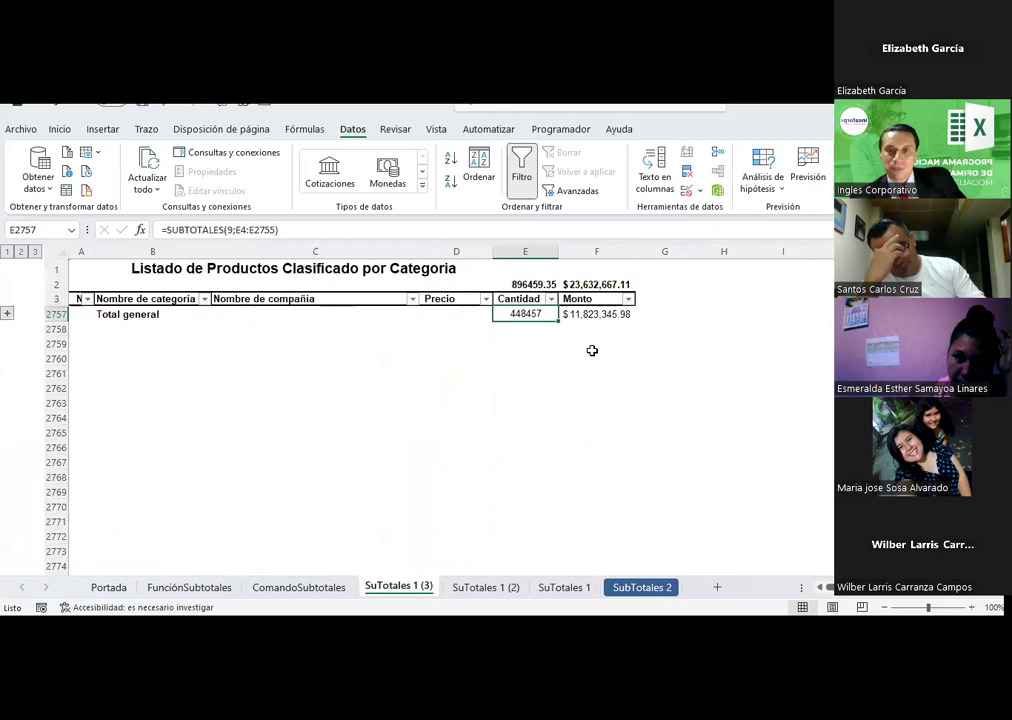
click(596, 314)
click(588, 284)
drag(592, 314, 515, 314)
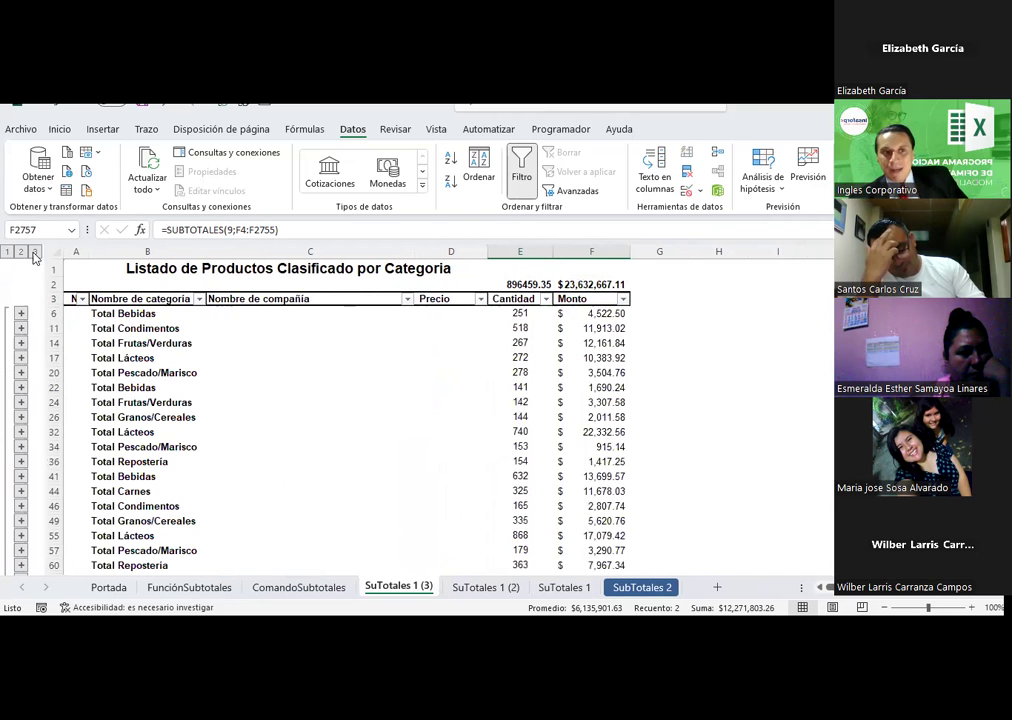
- Expand the outline to level 3 and review the Bebidas and Alfreds Futterkiste detail rows
click(34, 252)
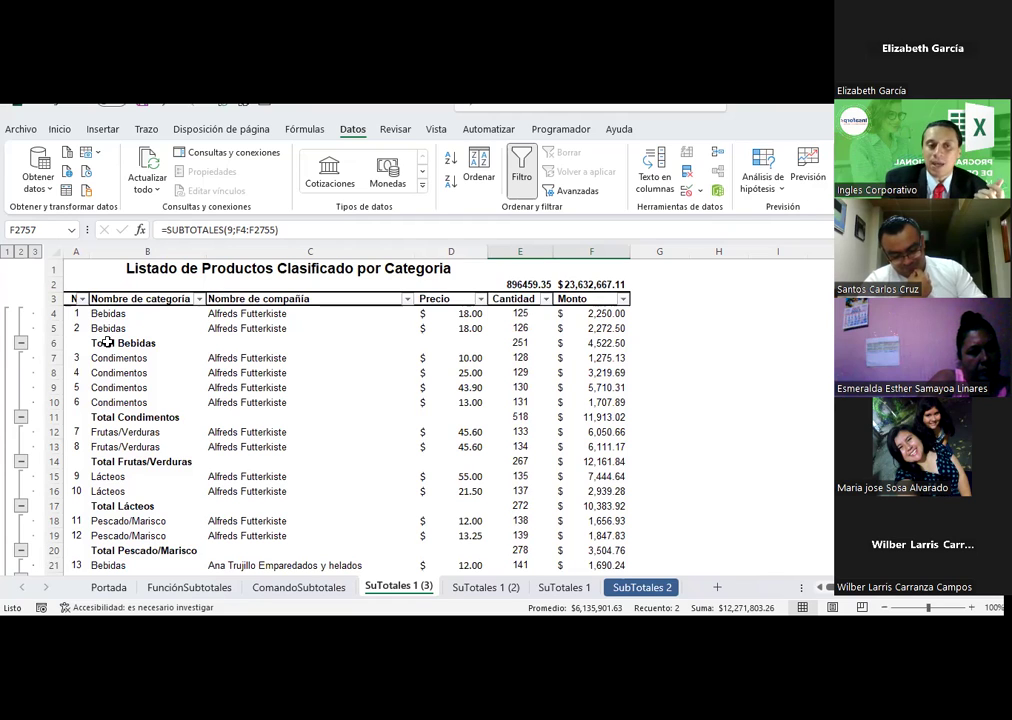
drag(116, 312, 107, 328)
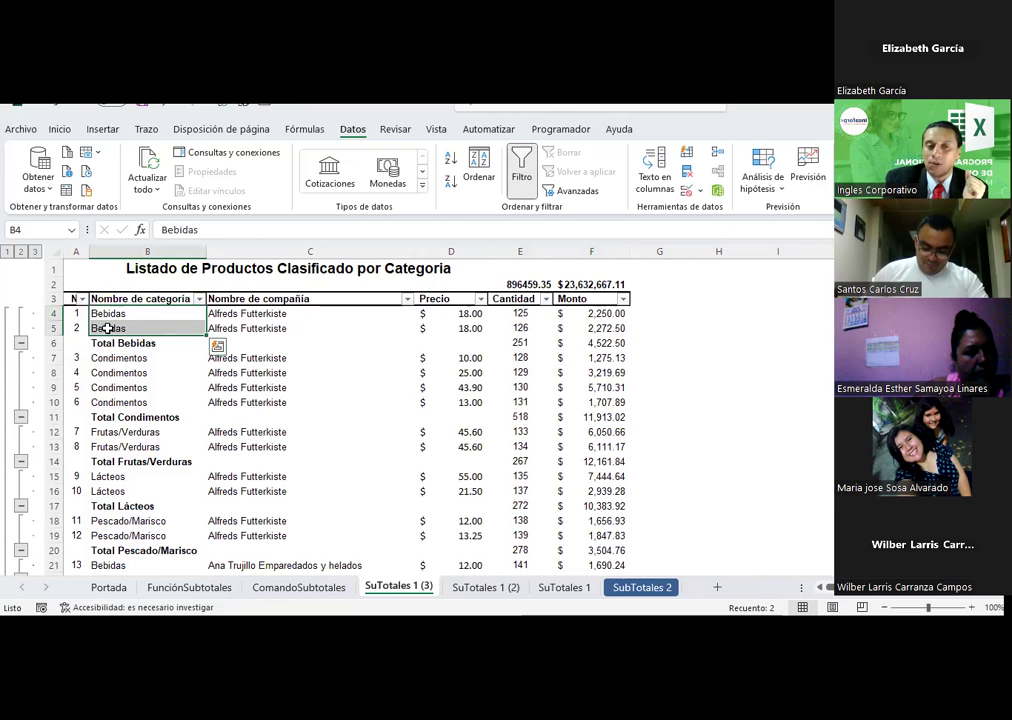
click(236, 313)
click(236, 325)
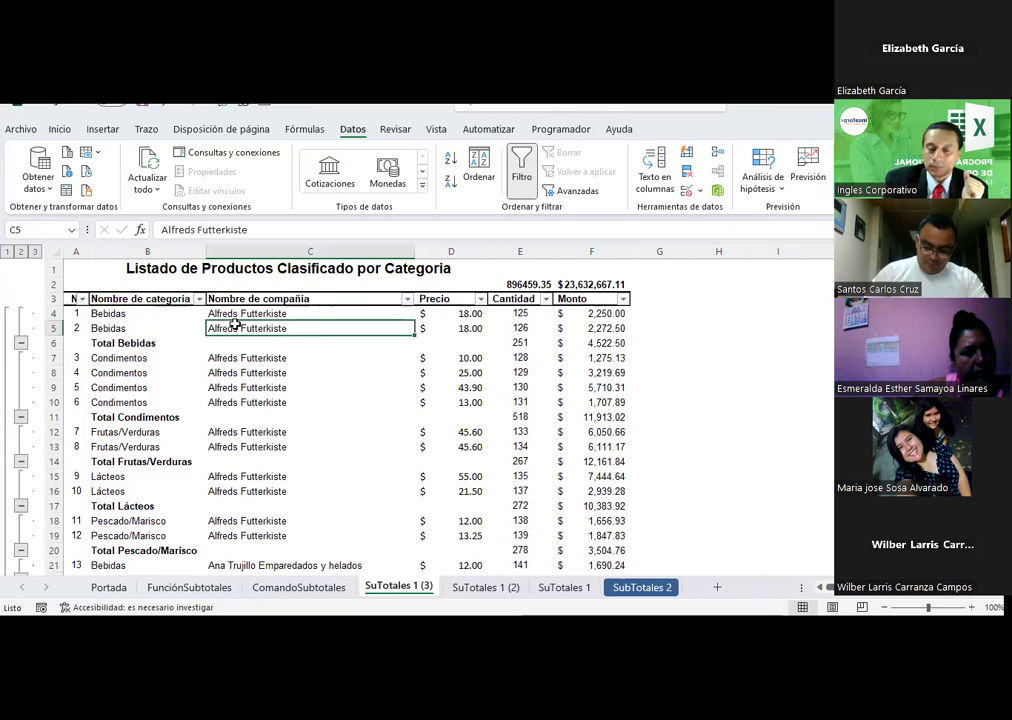
- Filter the category column to show only Bebidas and browse its rows
click(197, 299)
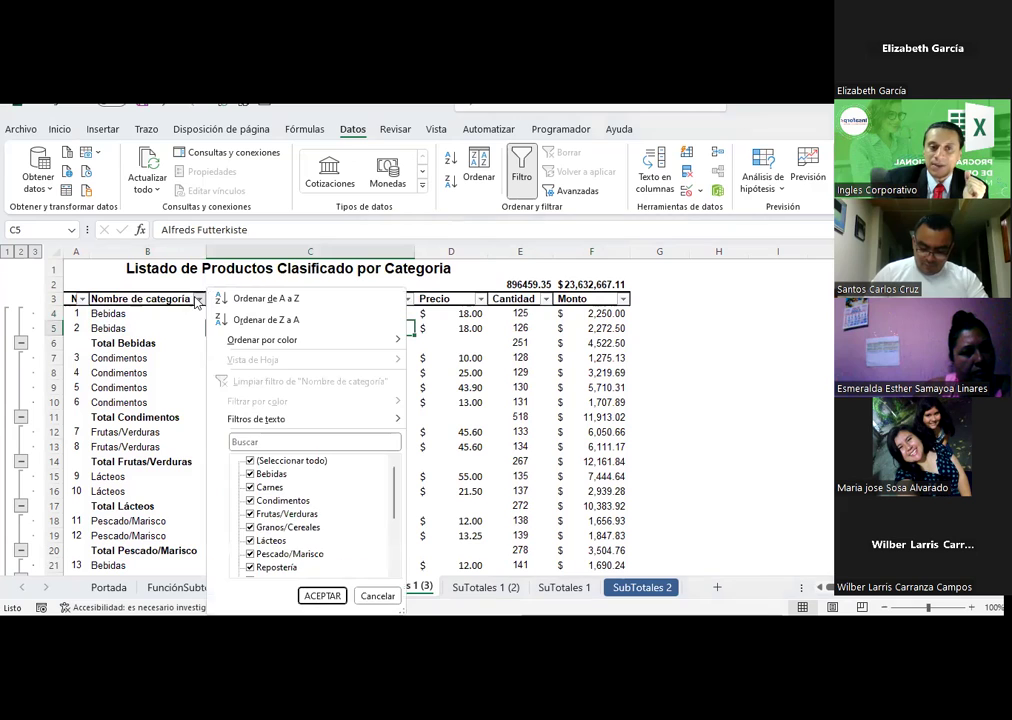
click(250, 461)
click(250, 474)
click(321, 596)
click(237, 345)
click(237, 414)
scroll(237, 409, down, 4)
scroll(200, 360, up, 4)
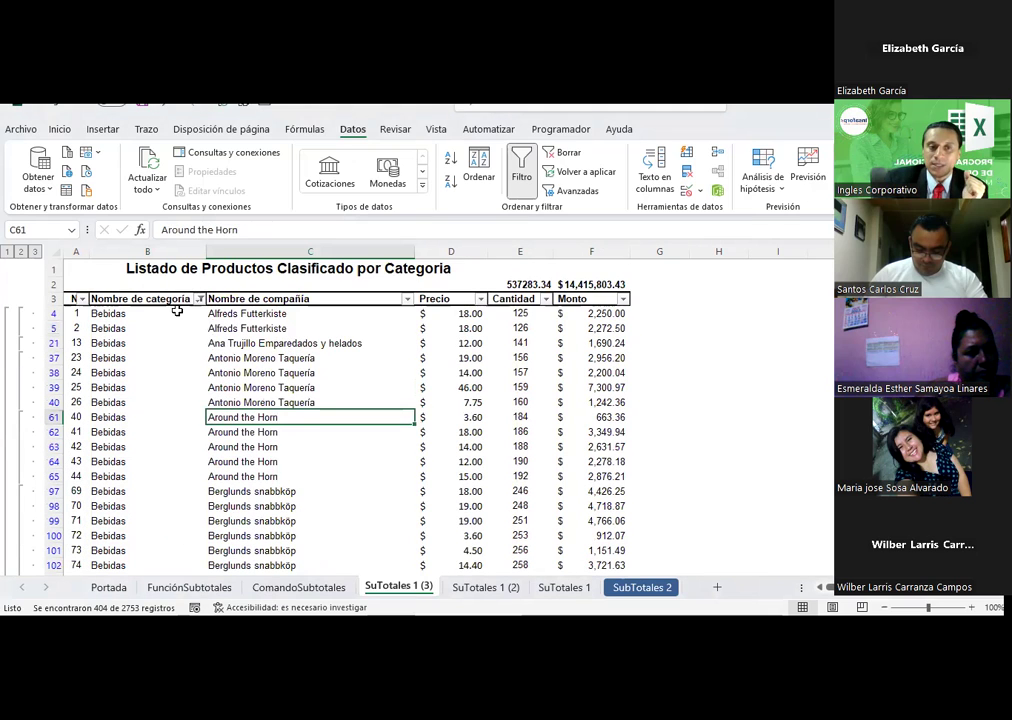
- Clear the category filter so every category shows again
click(200, 300)
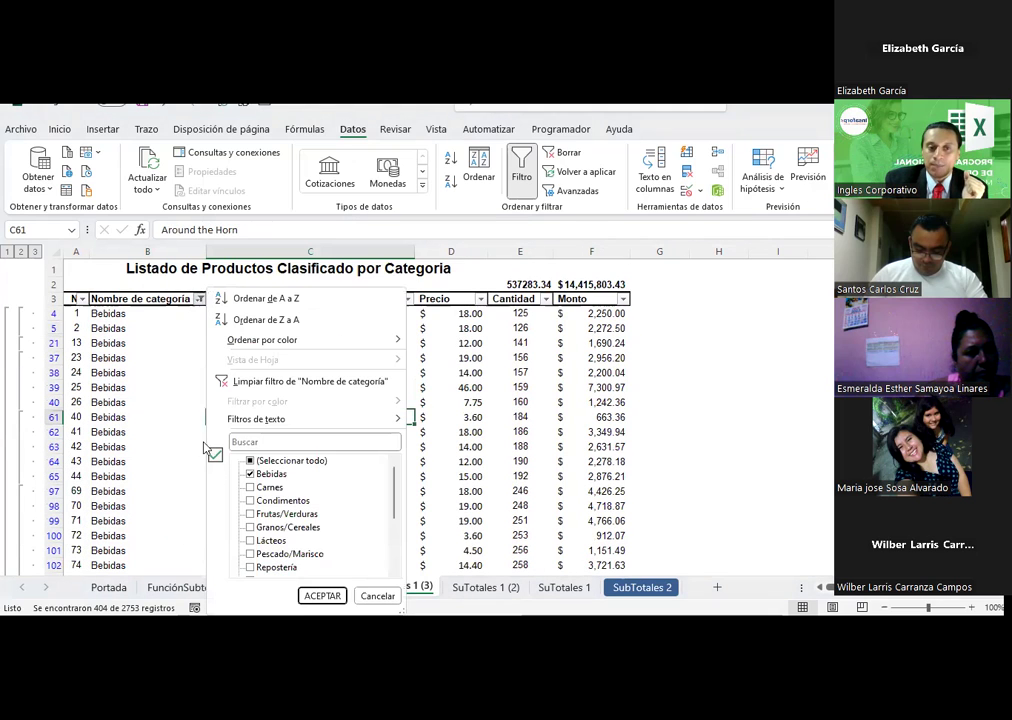
click(250, 474)
click(251, 461)
click(322, 595)
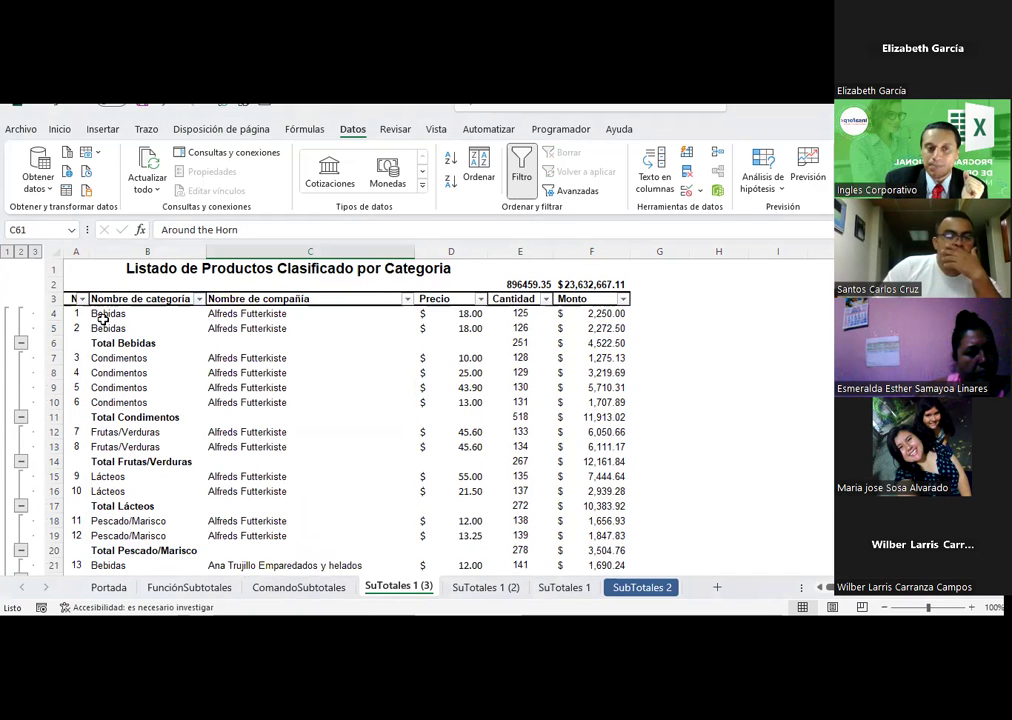
- Inspect the Total Bebidas Monto subtotal formulas, then go to the SuTotales 1 sheet
drag(100, 314, 532, 327)
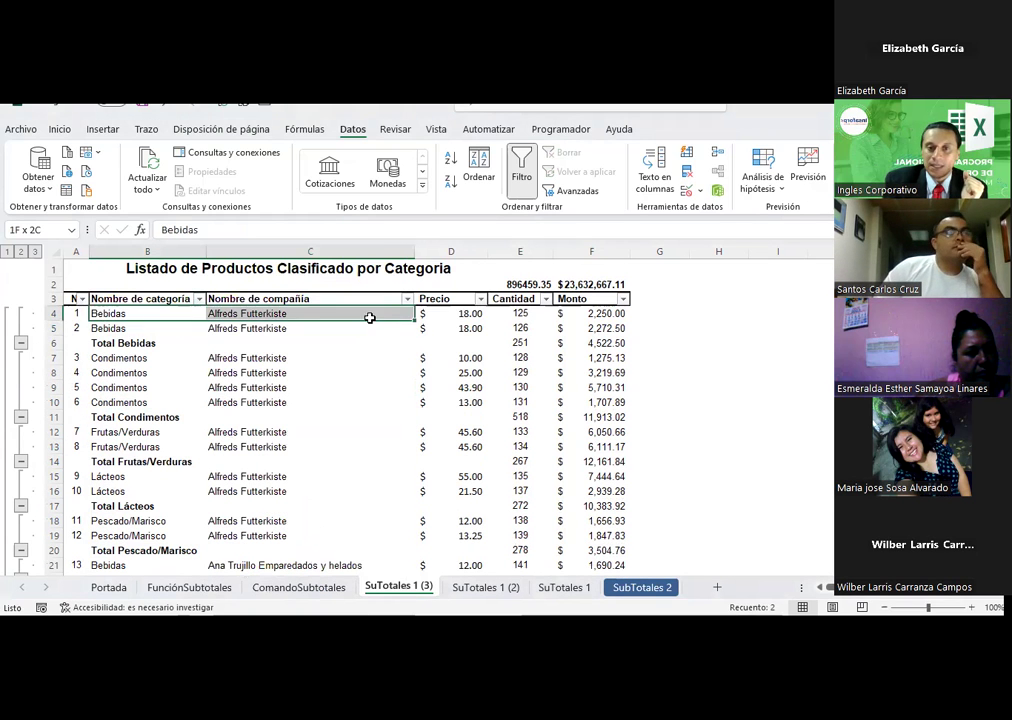
click(592, 343)
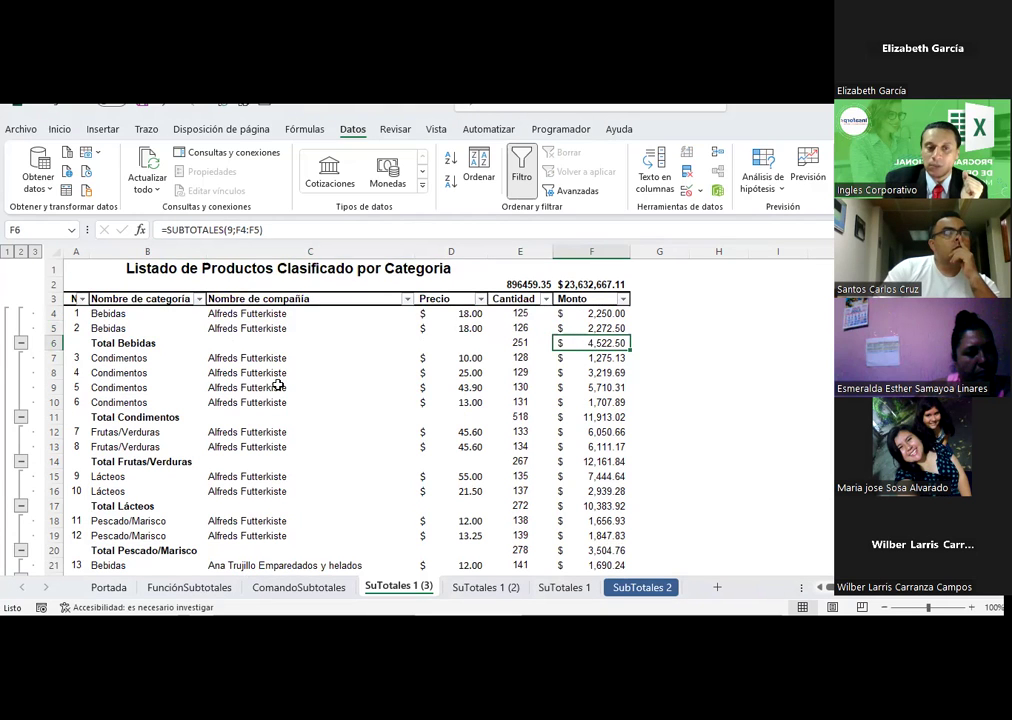
scroll(278, 385, down, 3)
scroll(200, 392, down, 1)
click(580, 405)
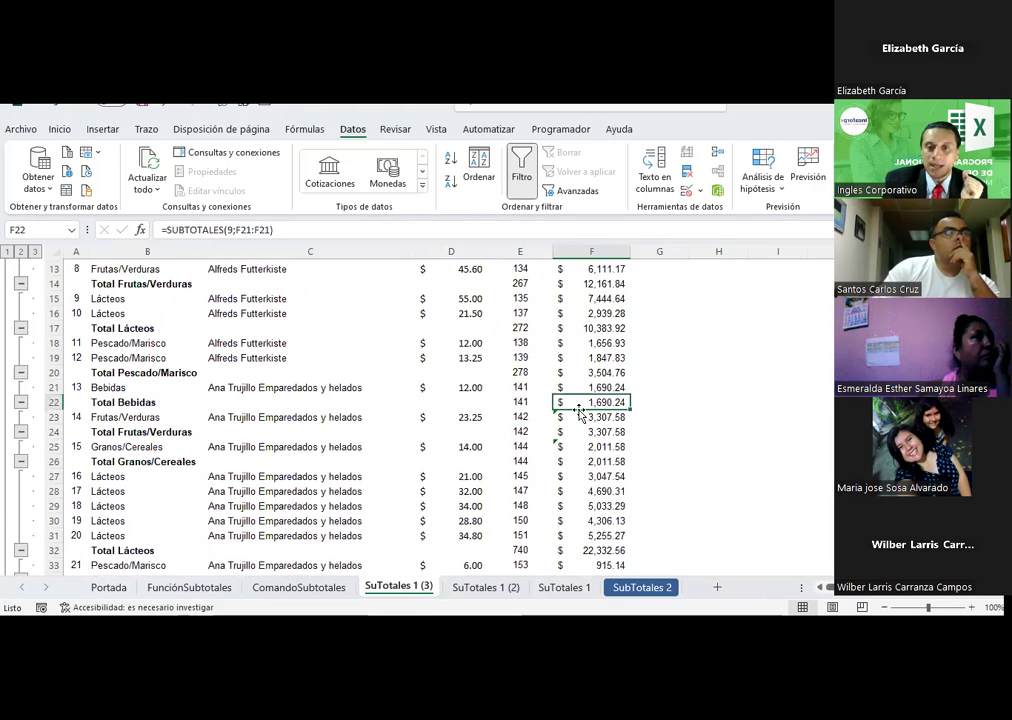
scroll(431, 375, up, 4)
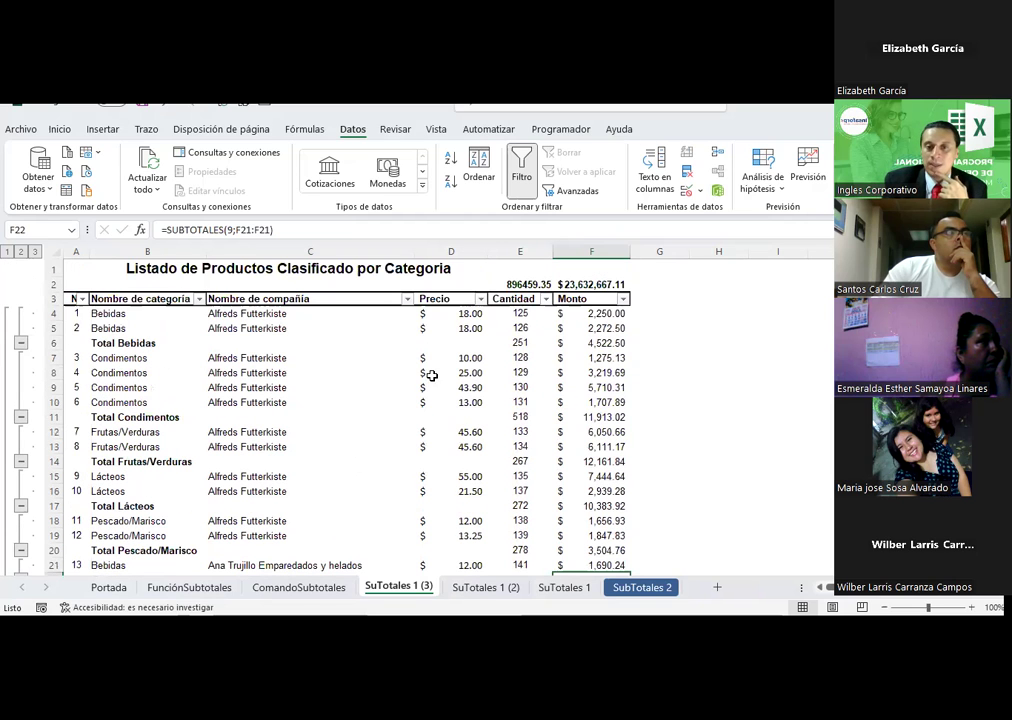
click(546, 587)
- Duplicate SuTotales 1 via Mover o copiar with Crear una copia, producing SuTotales 1 (4)
right_click(546, 587)
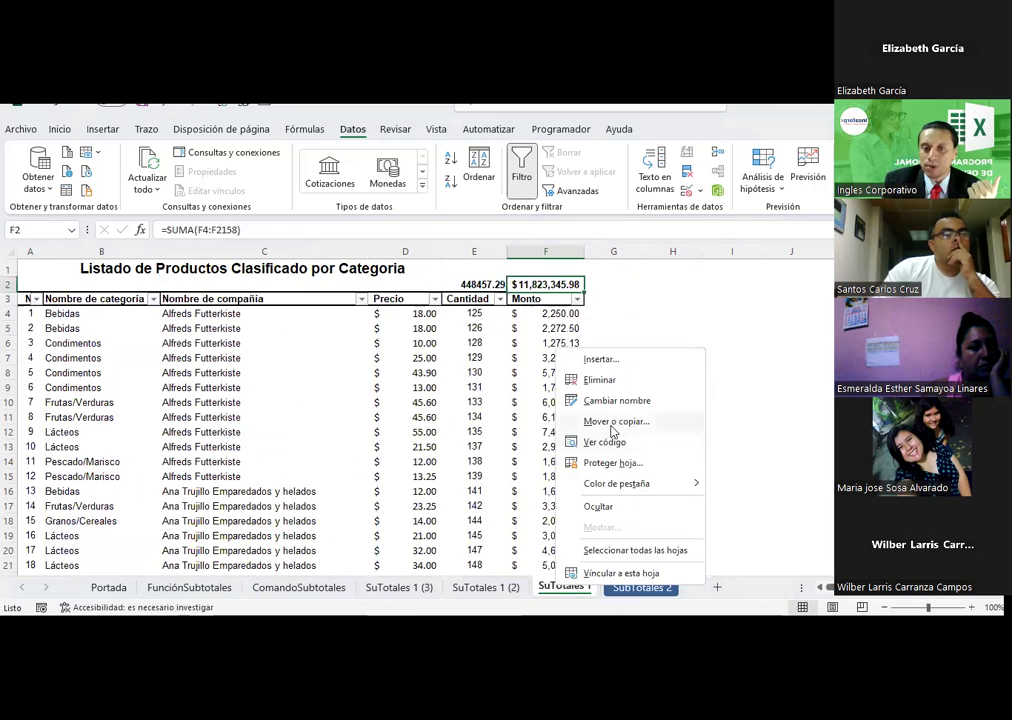
key(Escape)
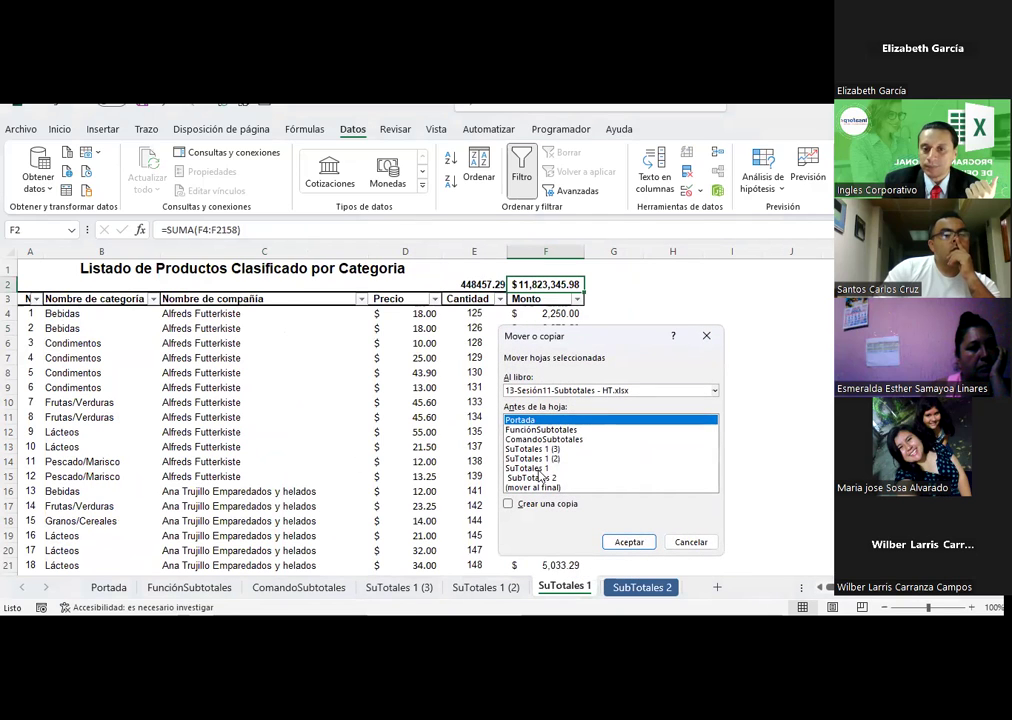
click(530, 468)
click(508, 504)
click(629, 542)
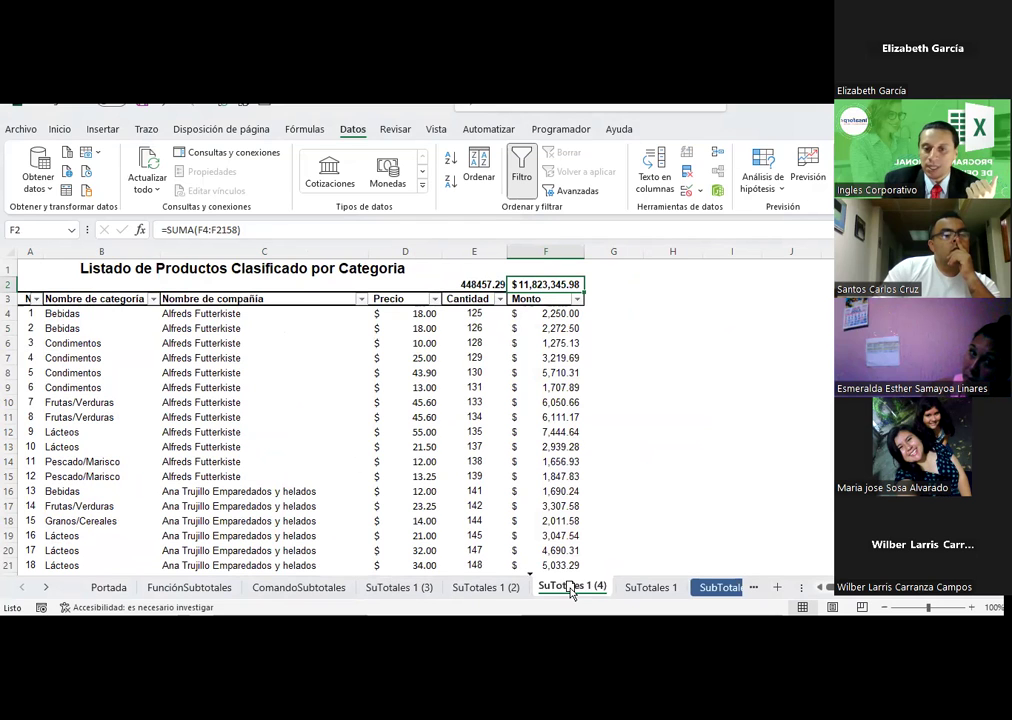
click(405, 588)
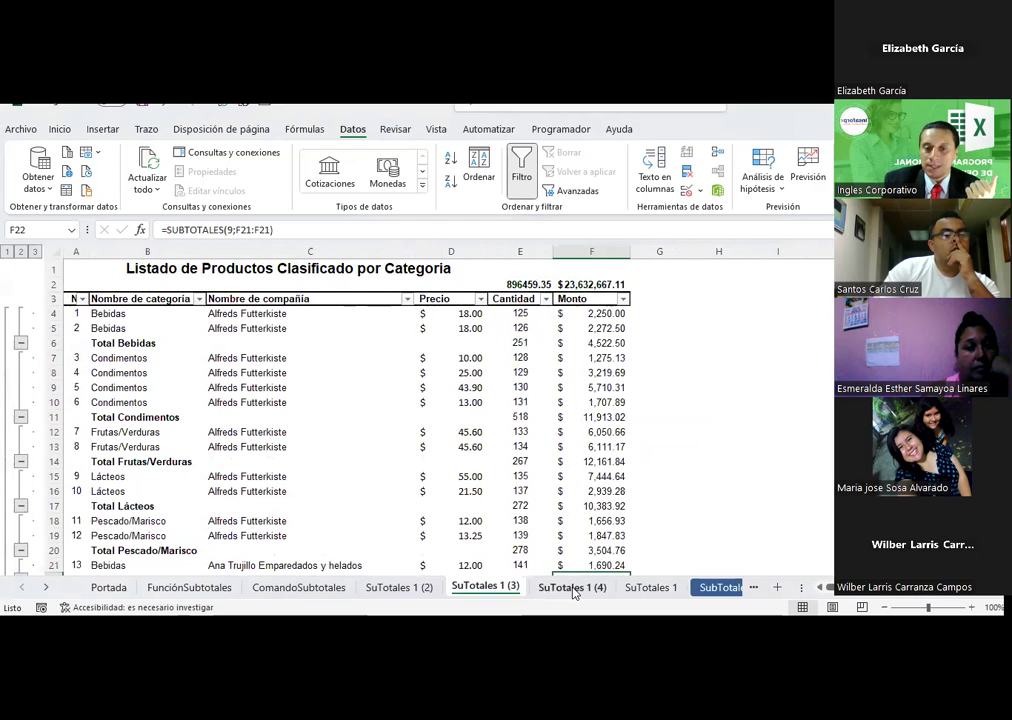
- On SuTotales 1 (4), select the table from the B3 header across to column F and down to row 2158
click(572, 588)
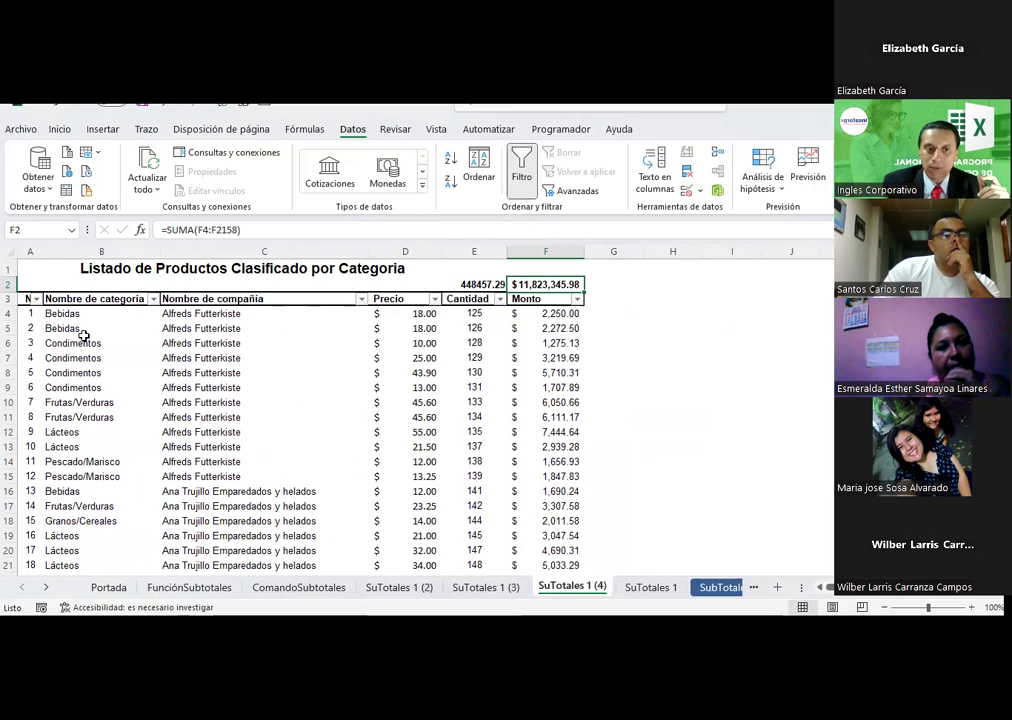
drag(75, 314, 558, 313)
key(ctrl+shift+Down)
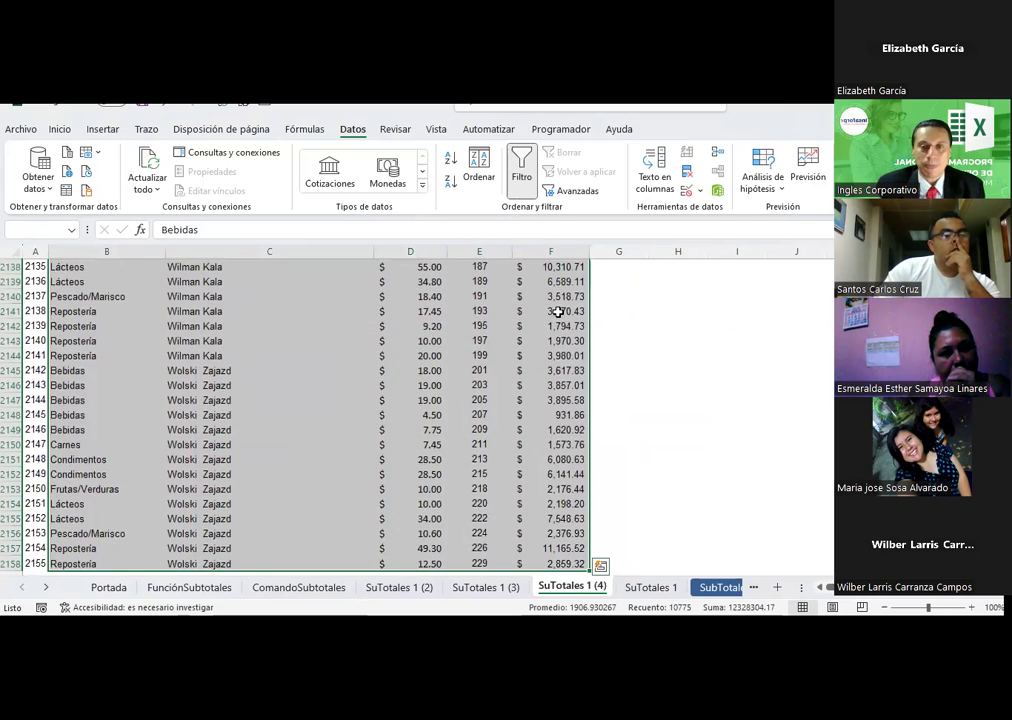
scroll(352, 320, up, 10)
scroll(727, 352, up, 9)
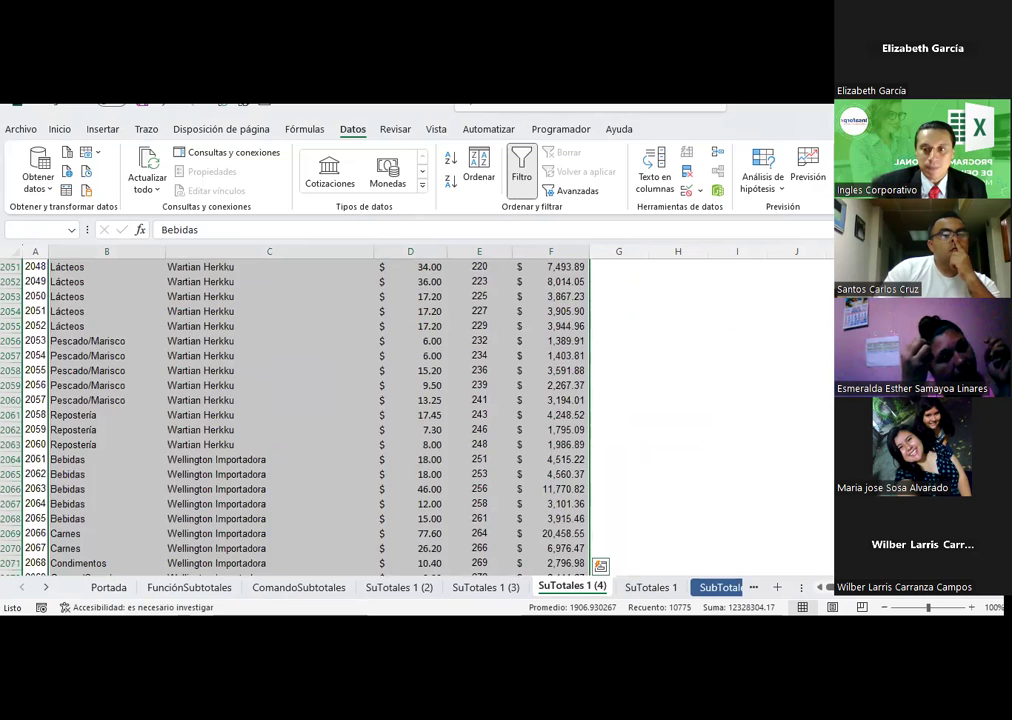
scroll(720, 300, up, 15)
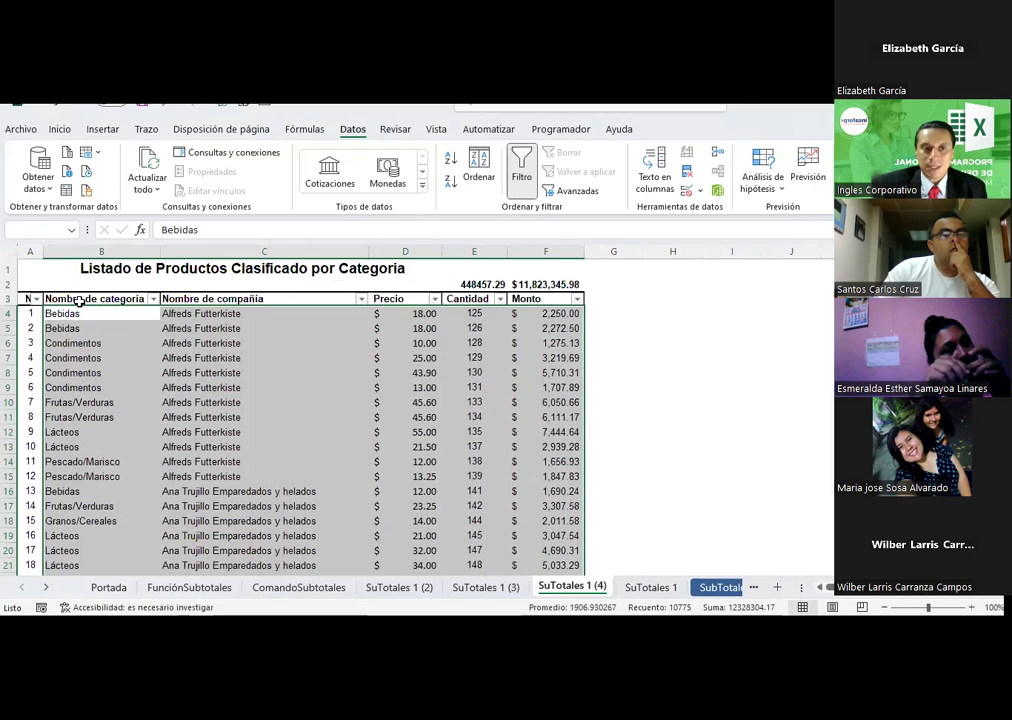
click(78, 298)
key(shift+Right)
key(shift+Right)
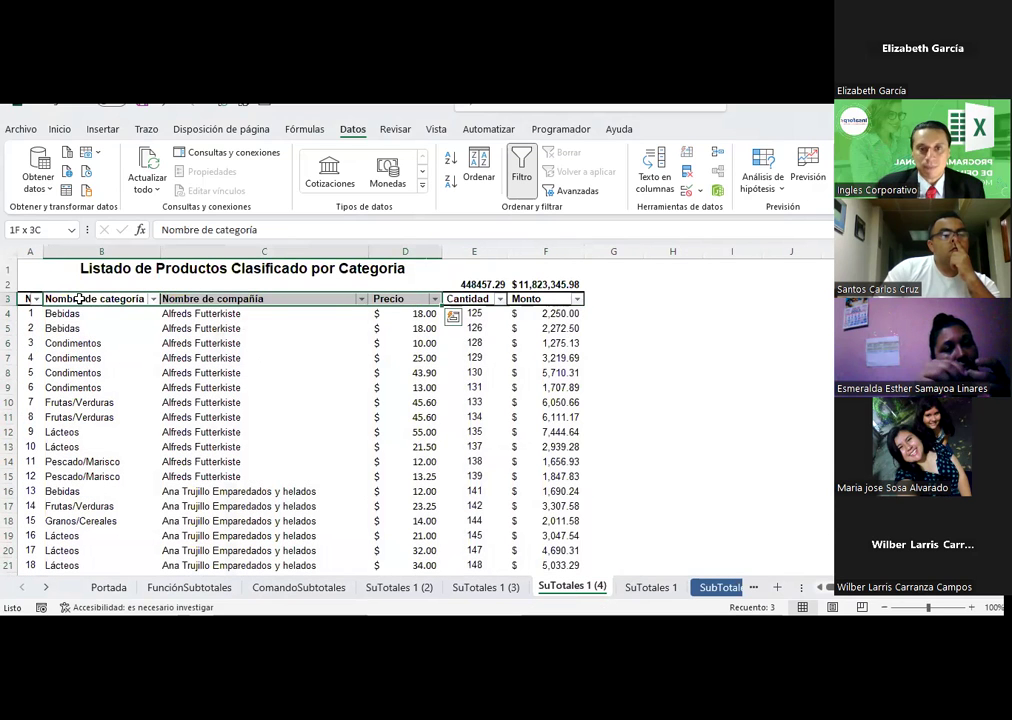
key(shift+Right)
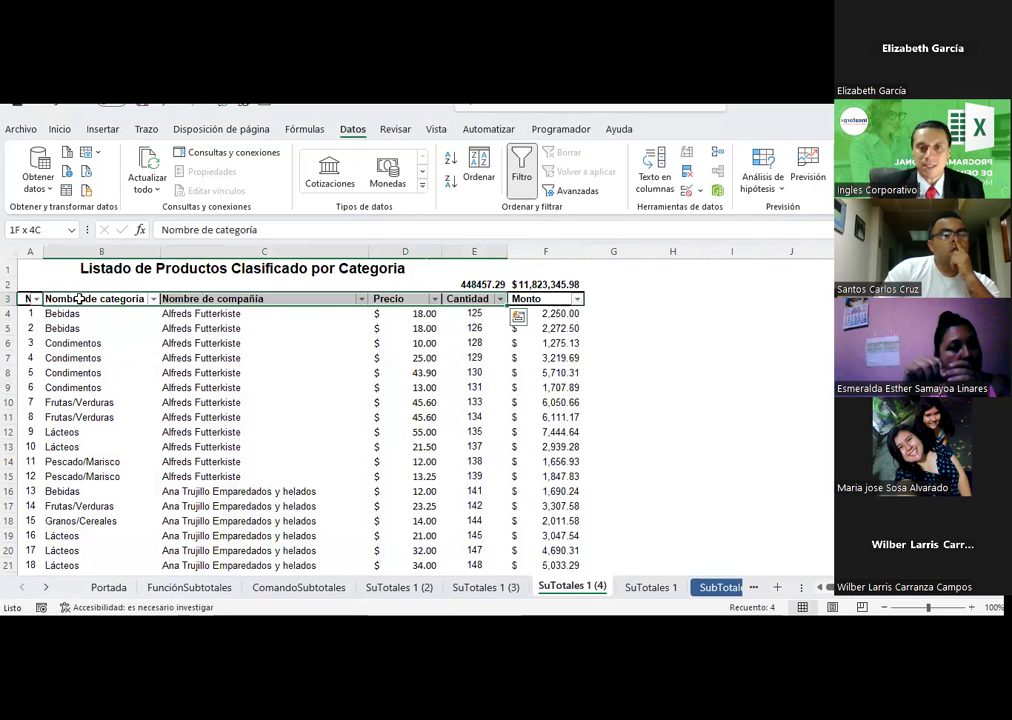
key(shift+Right)
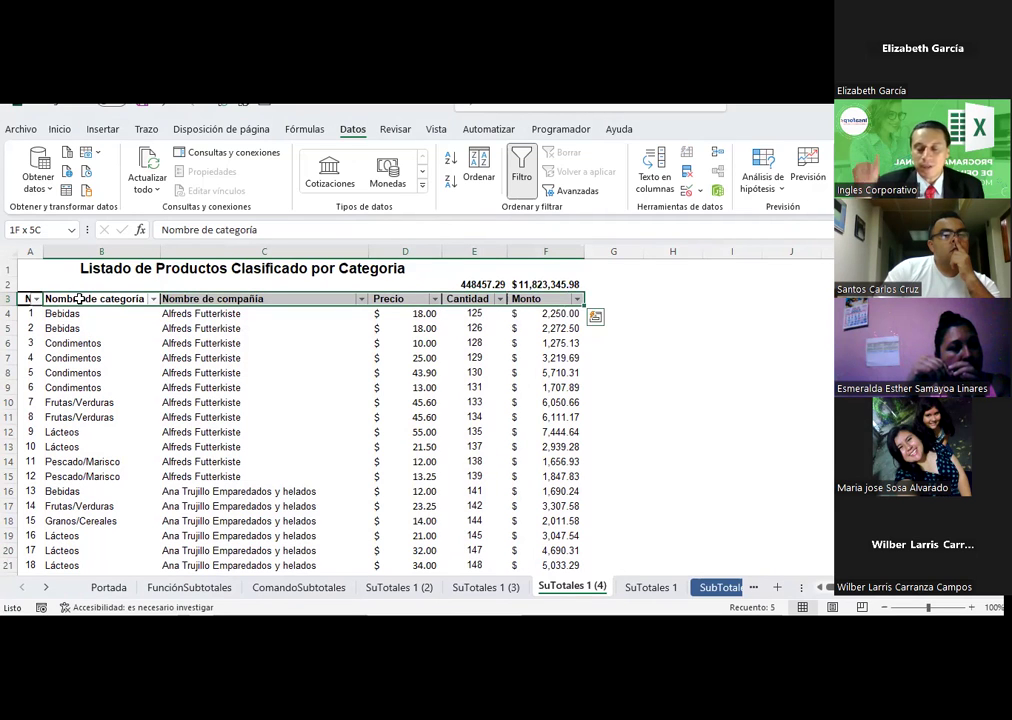
key(ctrl+shift+Down)
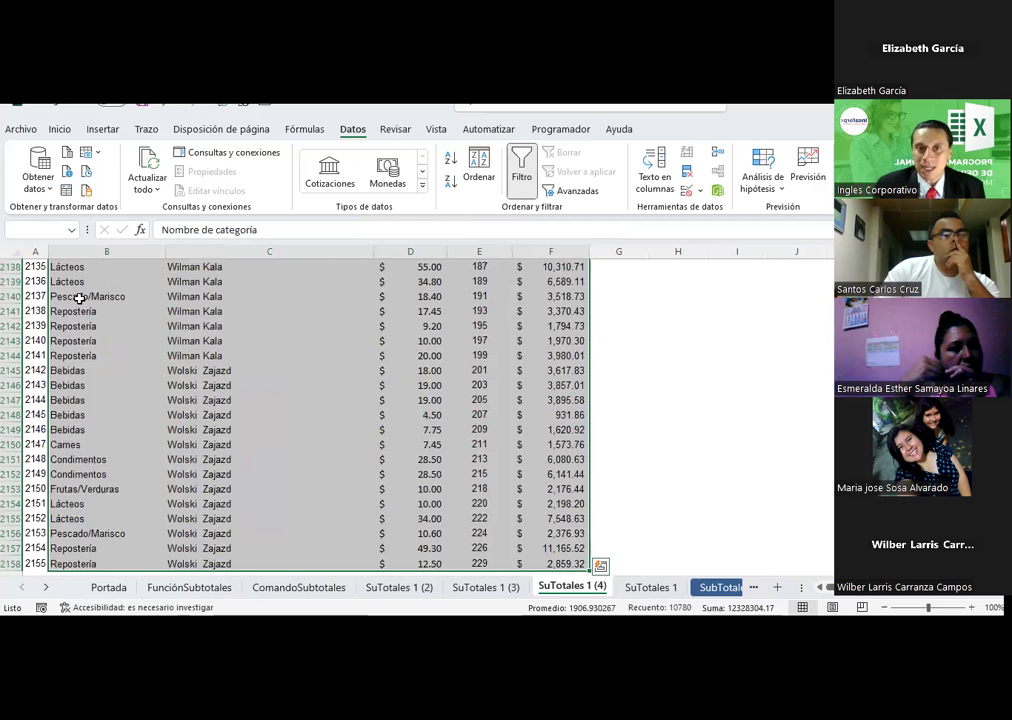
click(56, 130)
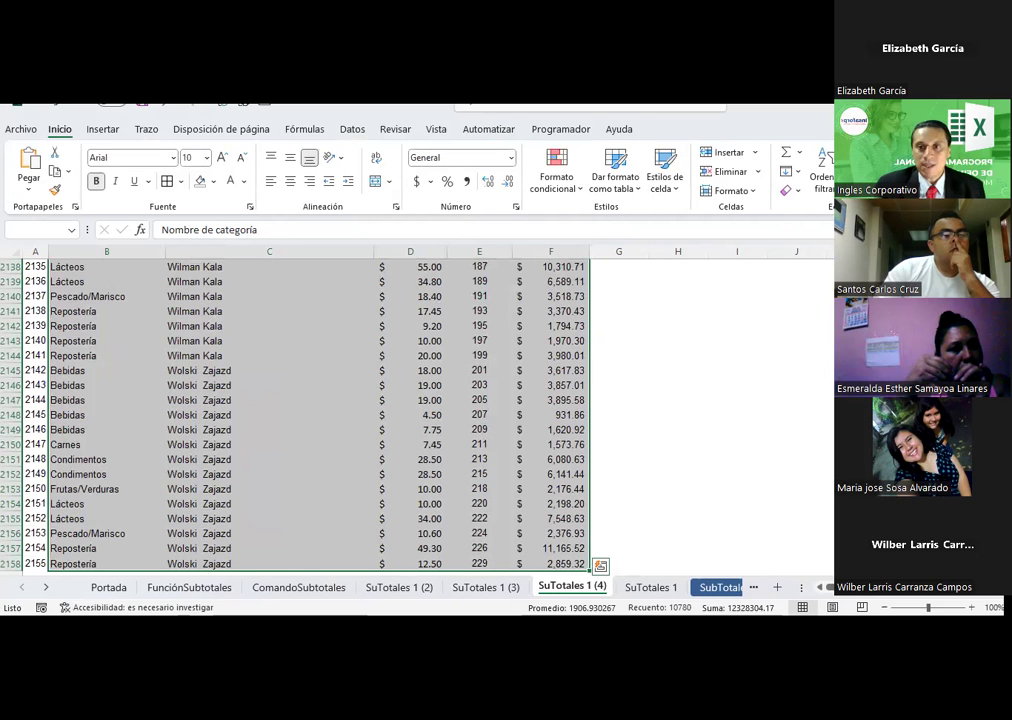
click(822, 178)
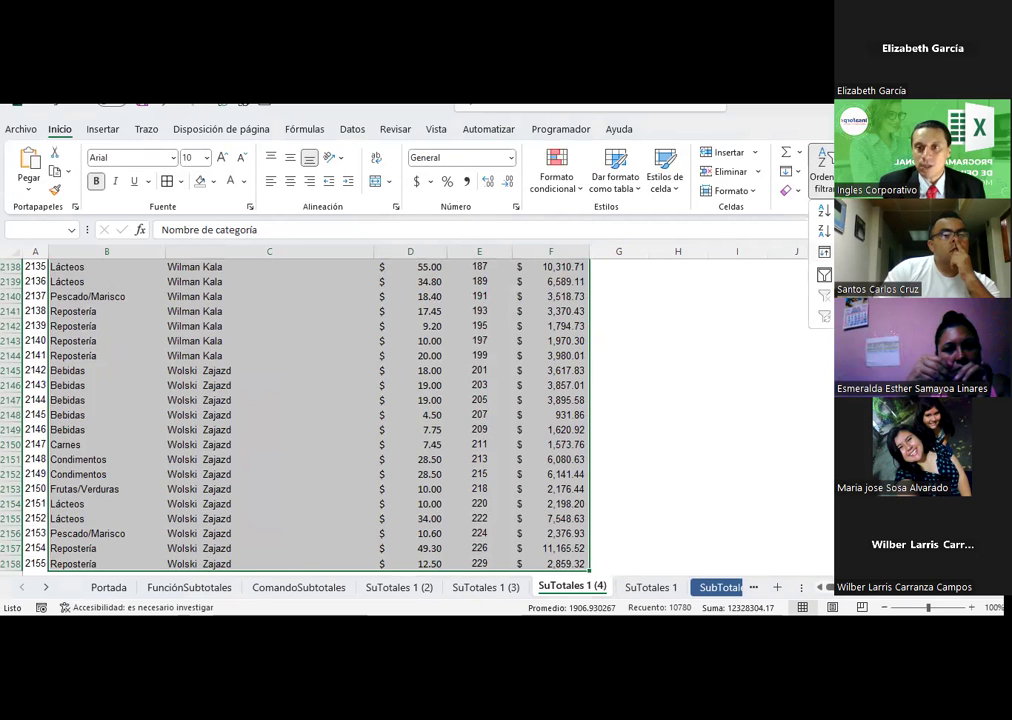
click(824, 252)
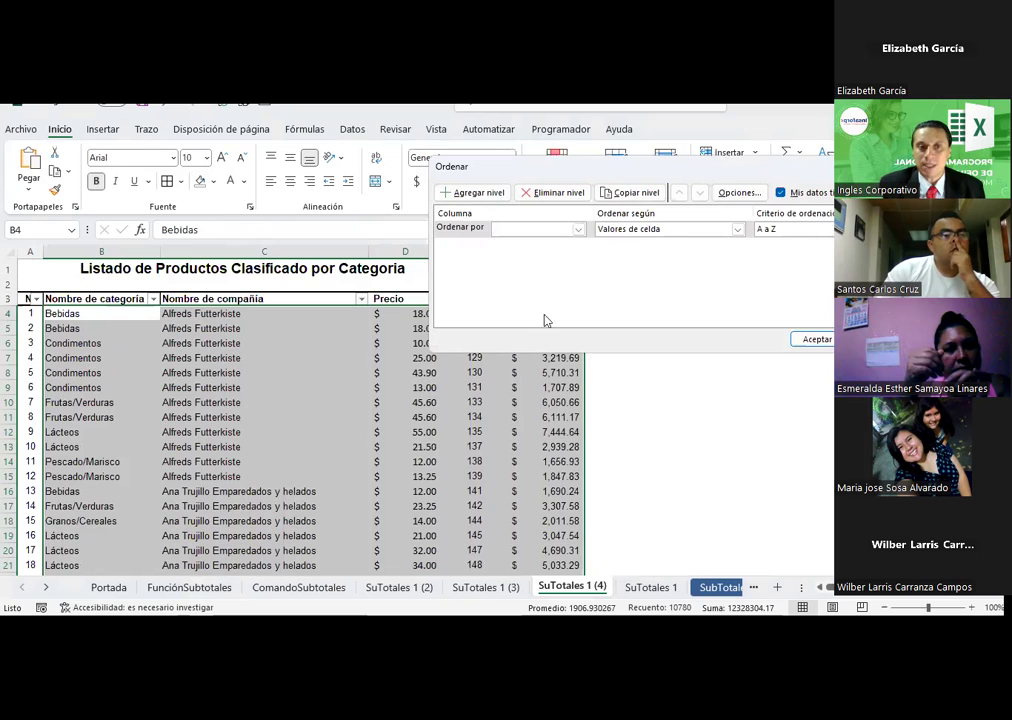
click(579, 231)
click(560, 241)
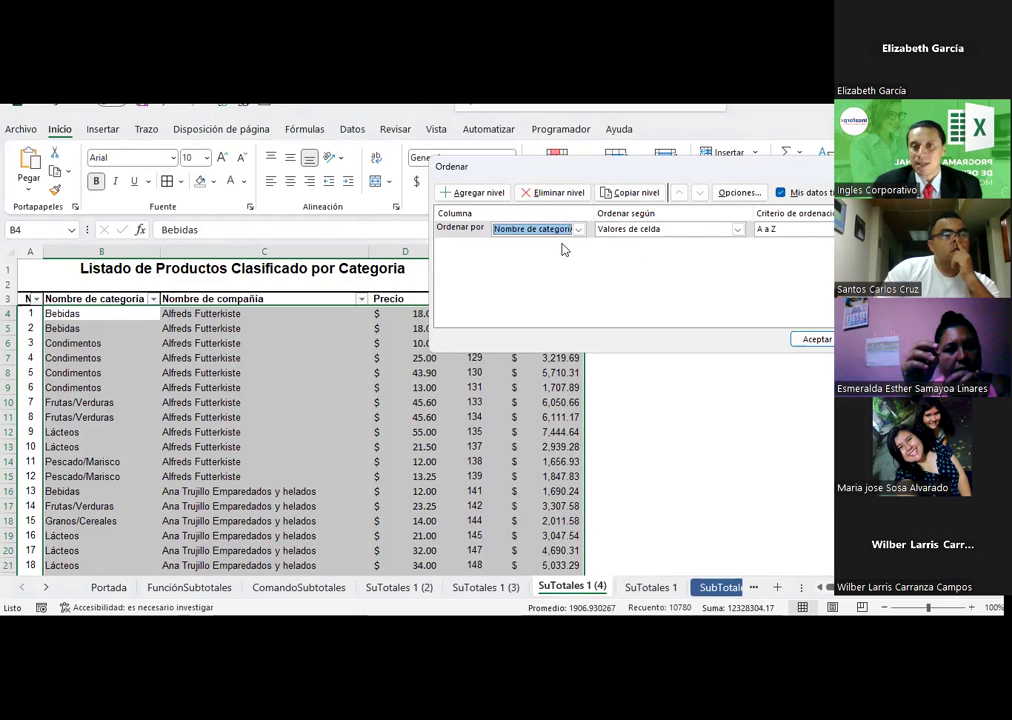
click(814, 342)
click(815, 341)
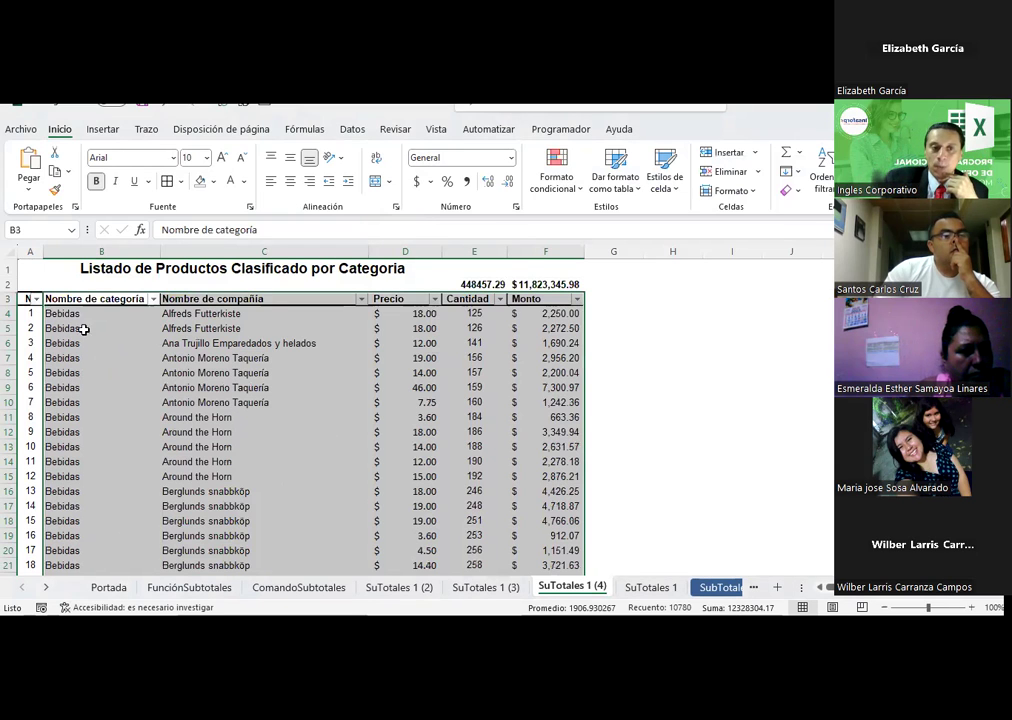
scroll(75, 461, down, 2)
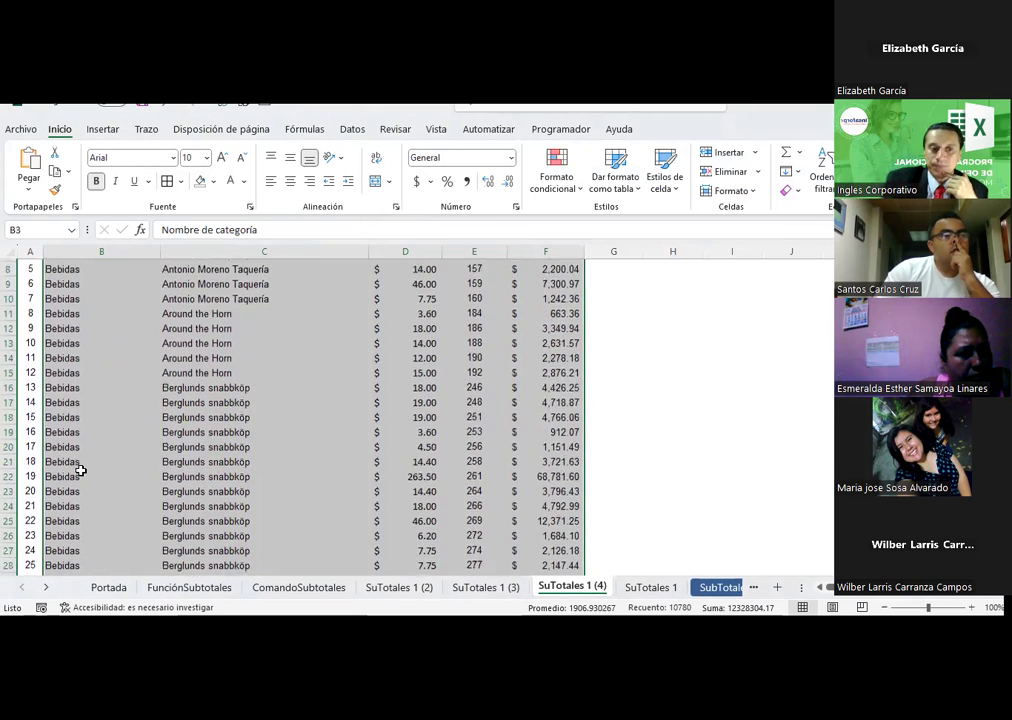
scroll(78, 464, down, 5)
scroll(80, 466, down, 3)
scroll(82, 468, down, 5)
scroll(82, 468, down, 3)
scroll(82, 468, down, 3)
scroll(82, 468, down, 2)
scroll(82, 468, down, 3)
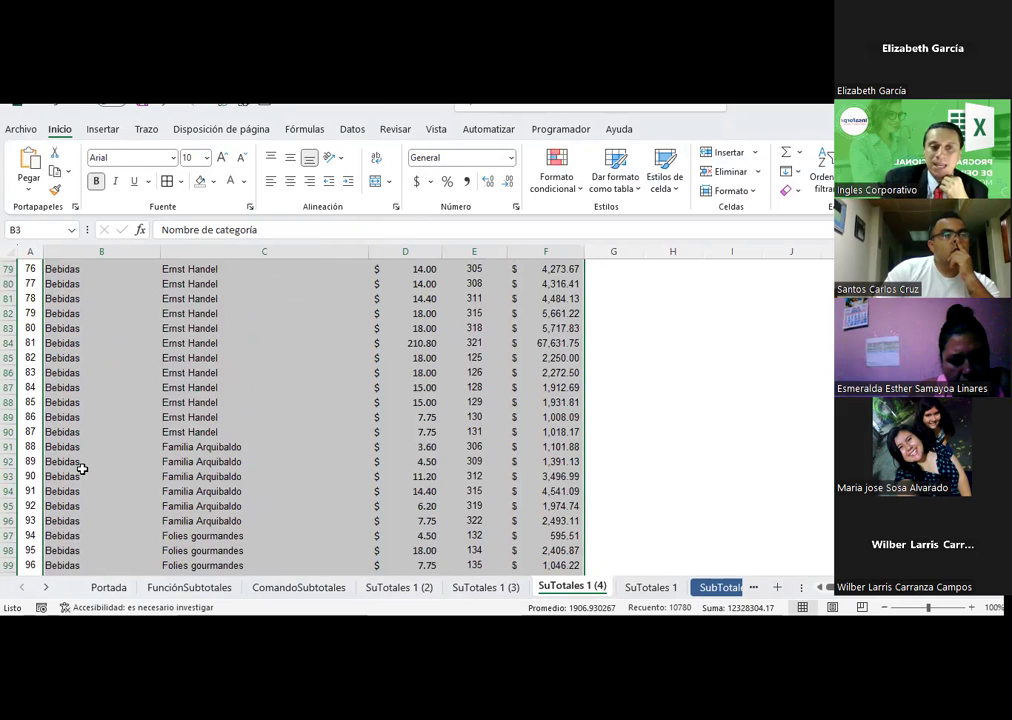
scroll(82, 468, down, 2)
scroll(82, 468, down, 1)
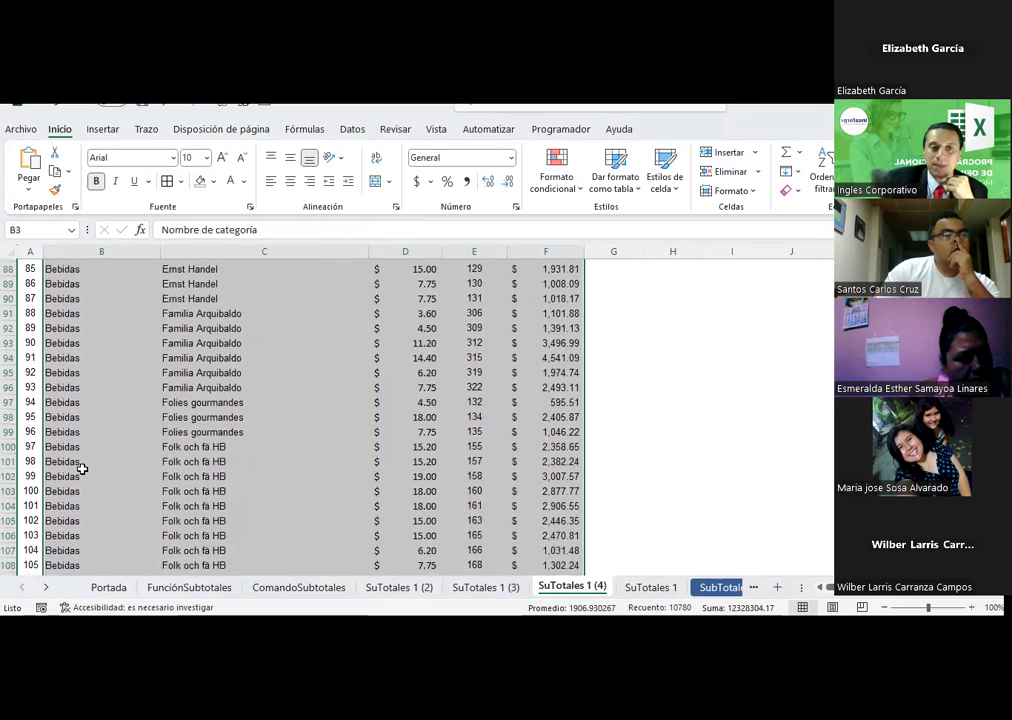
scroll(82, 468, down, 3)
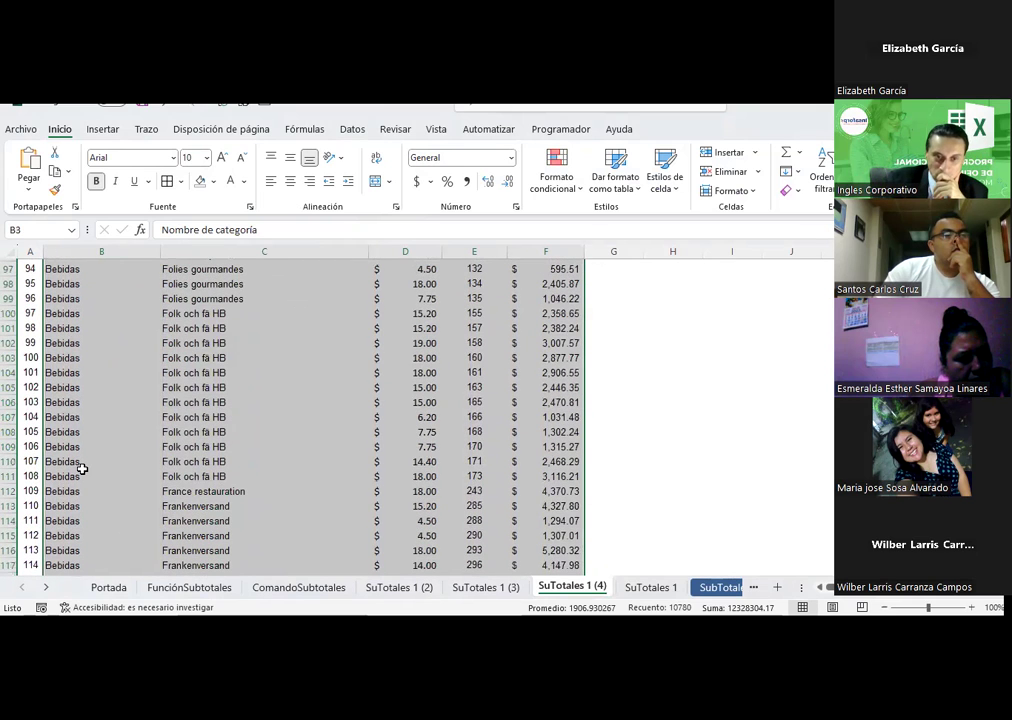
scroll(82, 468, down, 2)
scroll(82, 468, down, 1)
scroll(82, 468, down, 2)
scroll(82, 468, down, 3)
scroll(82, 468, down, 3)
scroll(82, 468, down, 3)
scroll(82, 468, down, 12)
scroll(82, 468, down, 6)
scroll(82, 468, down, 6)
scroll(82, 468, down, 6)
scroll(82, 468, down, 12)
scroll(82, 468, down, 6)
scroll(82, 468, down, 10)
scroll(82, 468, down, 8)
scroll(82, 468, down, 8)
scroll(82, 468, down, 10)
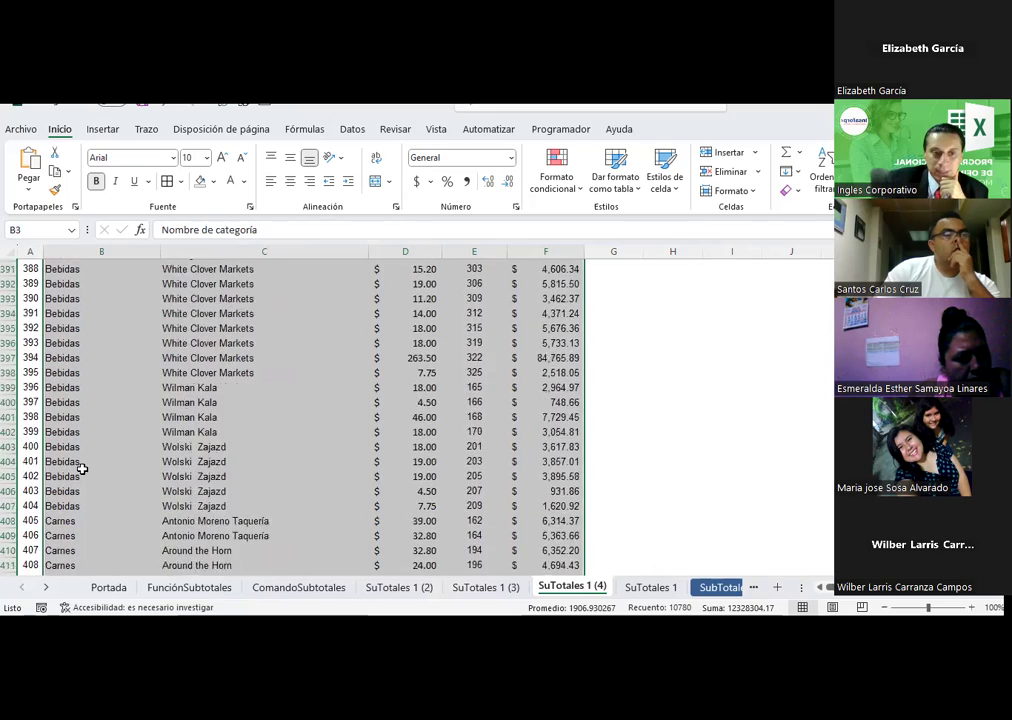
scroll(82, 468, down, 15)
scroll(82, 468, up, 7)
scroll(82, 468, up, 3)
scroll(82, 468, up, 4)
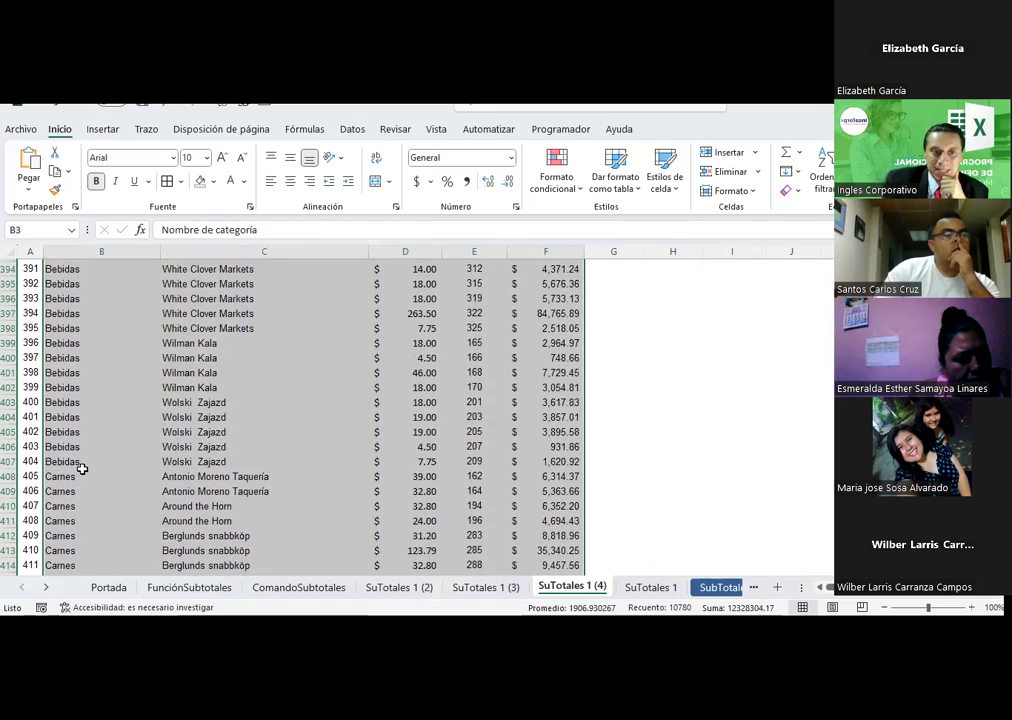
scroll(67, 485, down, 6)
scroll(67, 485, down, 10)
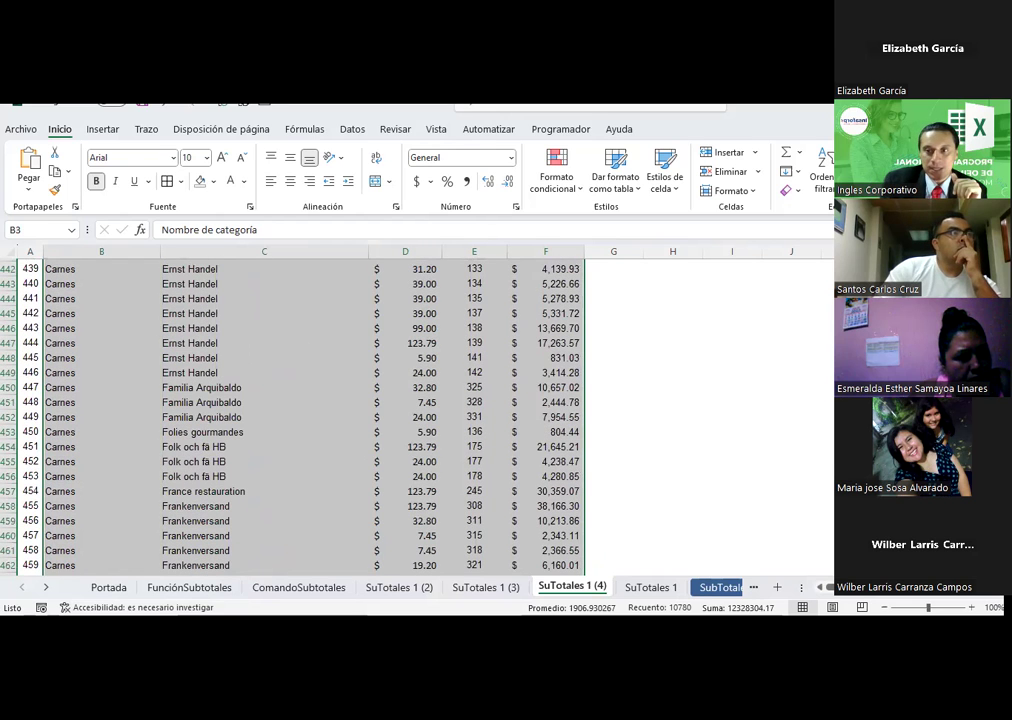
- From the top of the list, apply Datos > Subtotal with Suma of Cantidad and Monto per Nombre de categoría
key(ctrl+BackSpace)
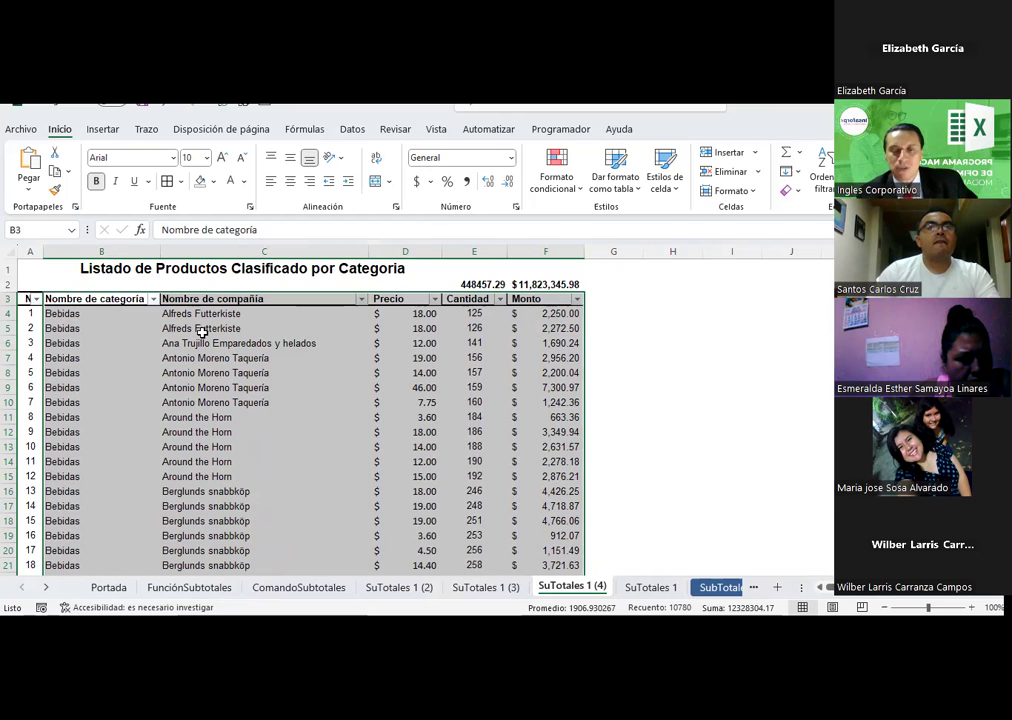
click(350, 129)
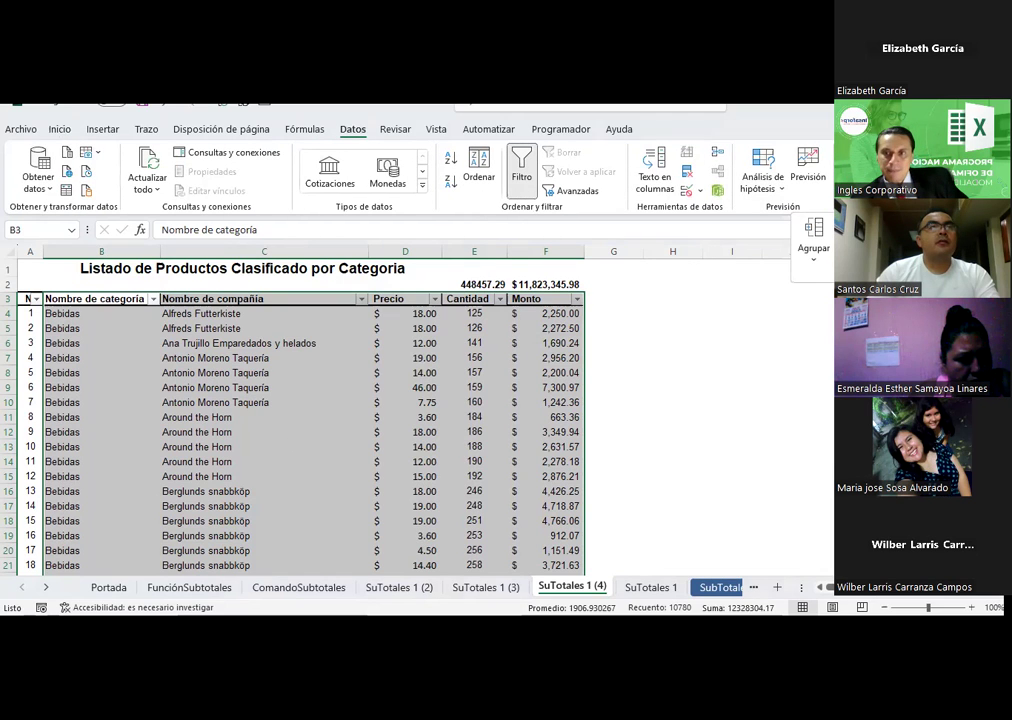
click(826, 240)
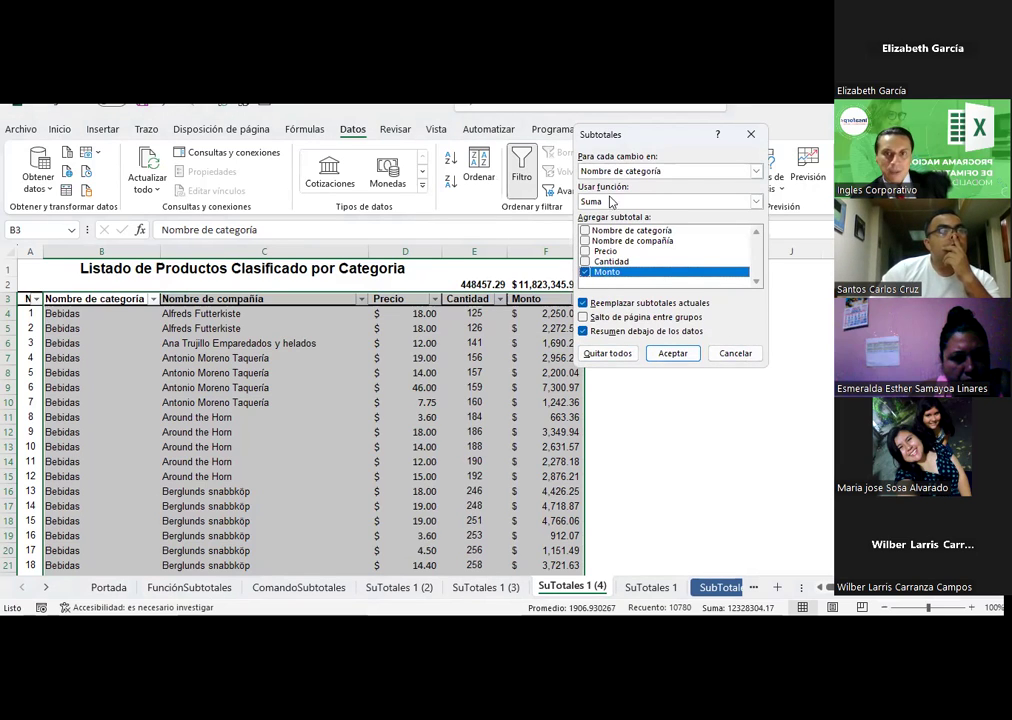
click(586, 263)
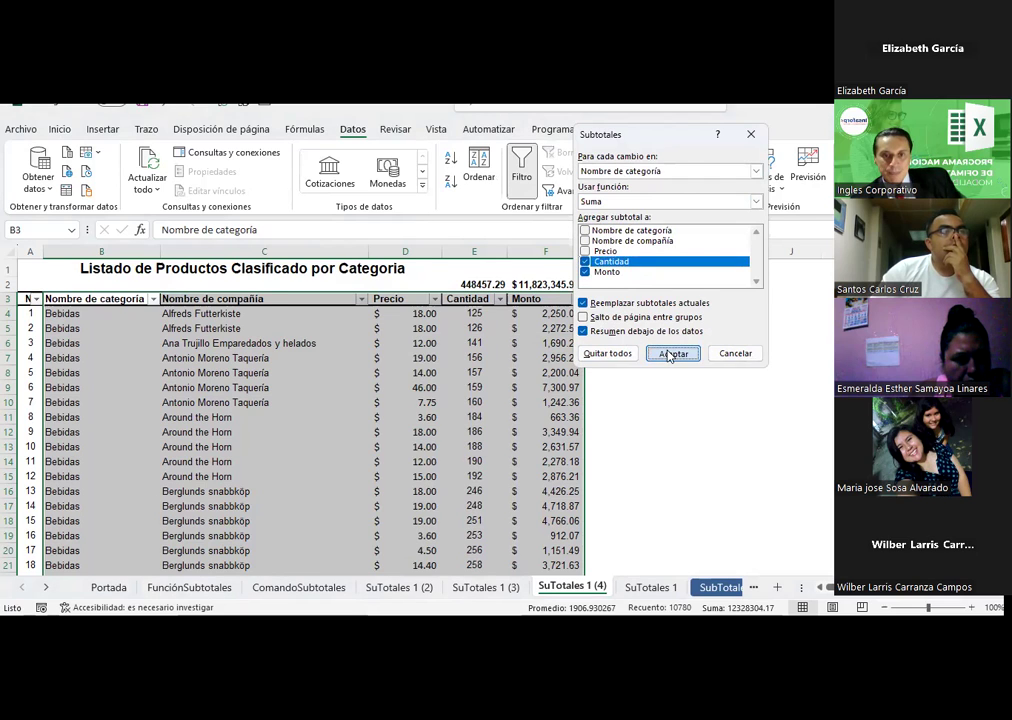
click(671, 354)
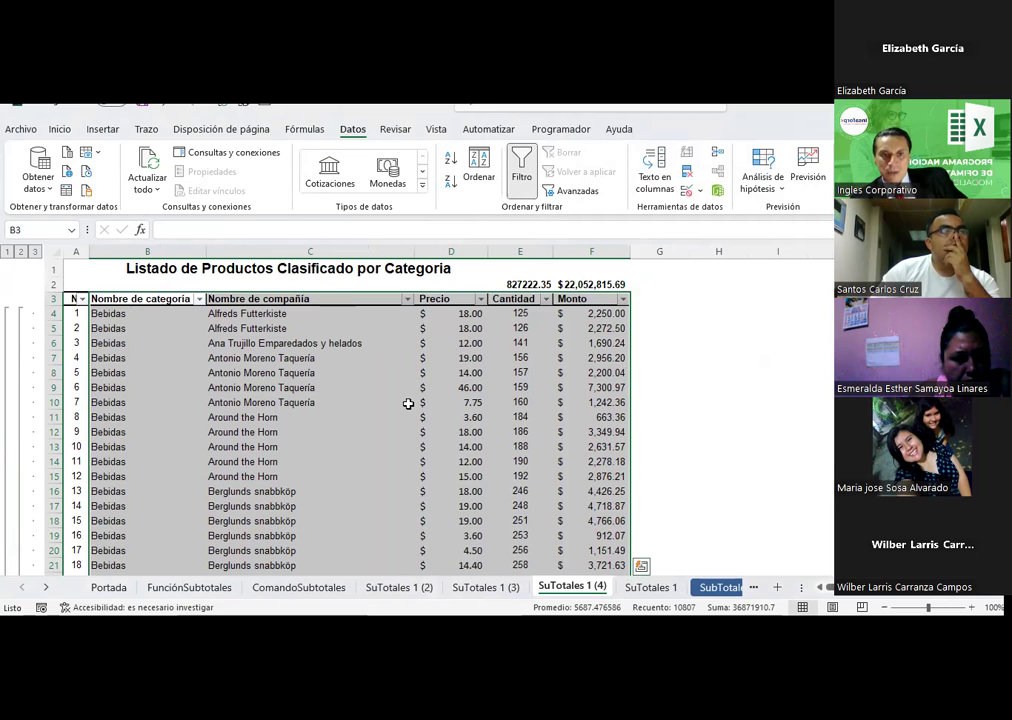
scroll(408, 403, down, 3)
scroll(408, 403, down, 2)
scroll(408, 403, down, 4)
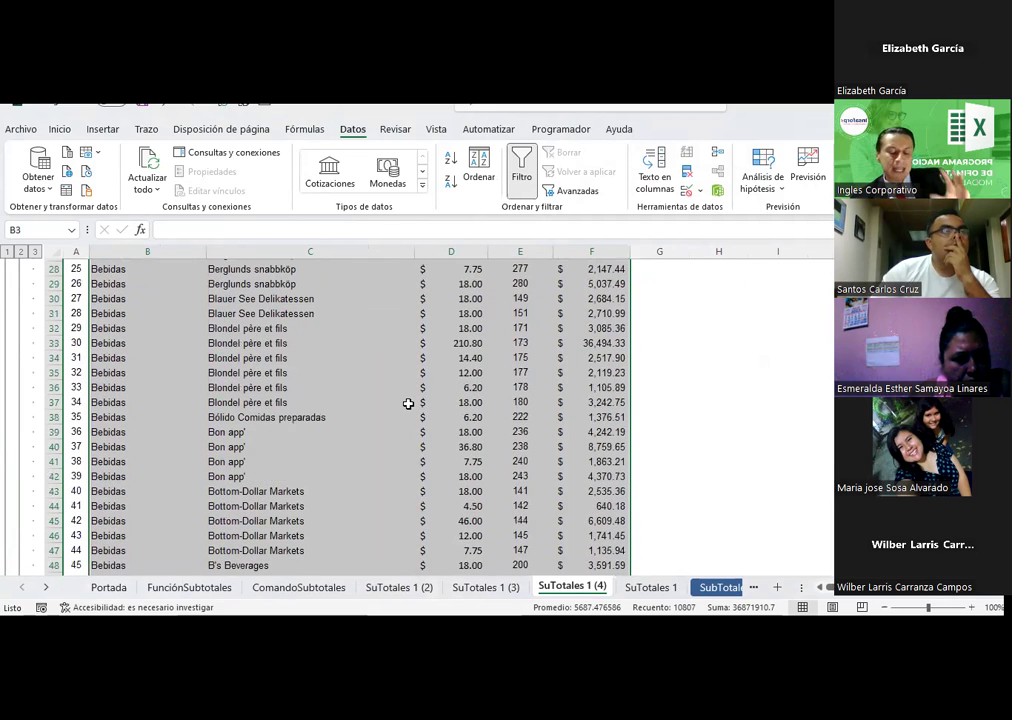
scroll(408, 403, down, 3)
scroll(408, 403, down, 3)
scroll(408, 403, down, 4)
scroll(408, 403, down, 11)
scroll(408, 403, down, 6)
scroll(408, 403, down, 4)
scroll(408, 403, down, 6)
scroll(408, 403, down, 5)
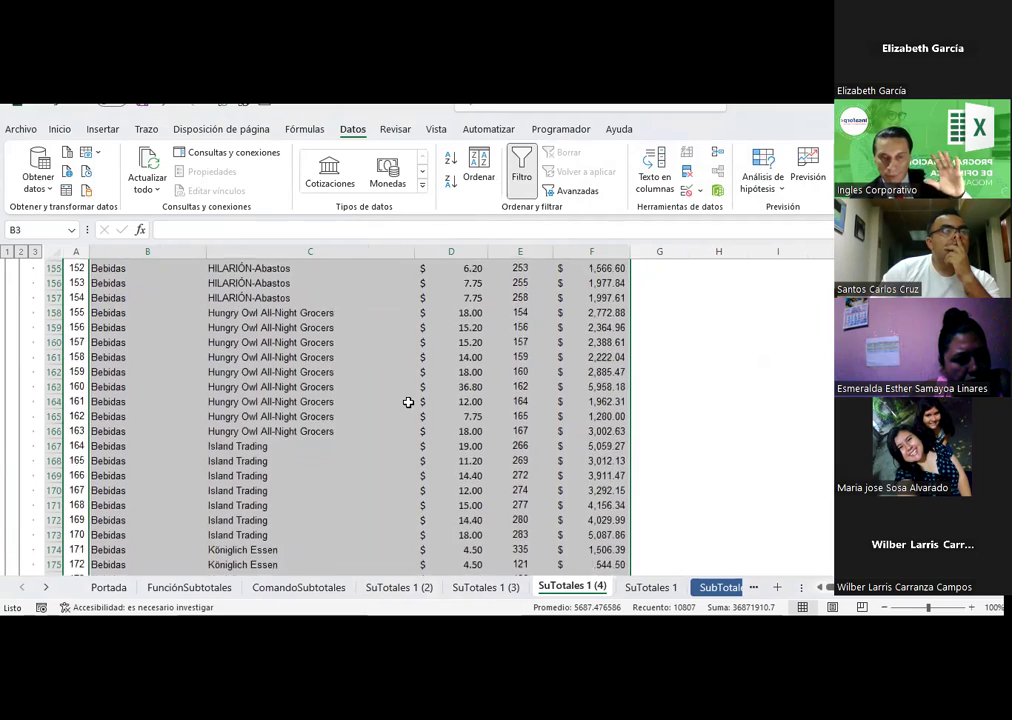
scroll(133, 323, down, 1)
scroll(117, 337, up, 5)
scroll(117, 272, up, 2)
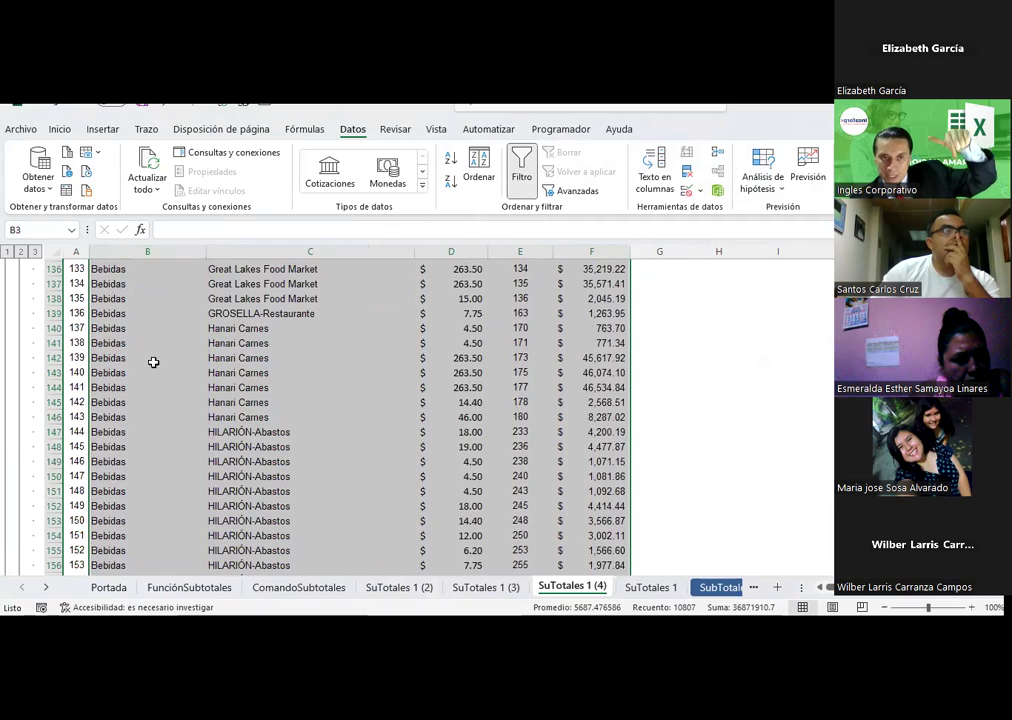
scroll(163, 393, down, 4)
scroll(163, 393, down, 12)
scroll(163, 395, down, 6)
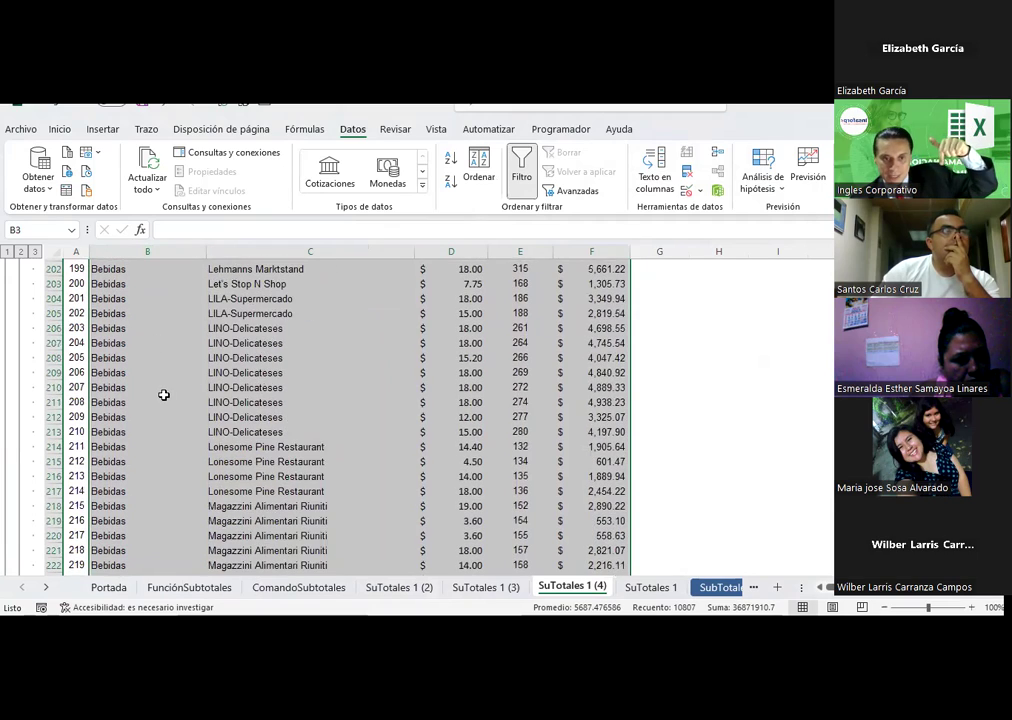
scroll(163, 395, down, 10)
scroll(163, 395, down, 6)
scroll(163, 396, down, 13)
scroll(163, 398, down, 8)
scroll(163, 398, down, 13)
scroll(163, 398, down, 7)
scroll(163, 398, down, 14)
scroll(163, 398, up, 4)
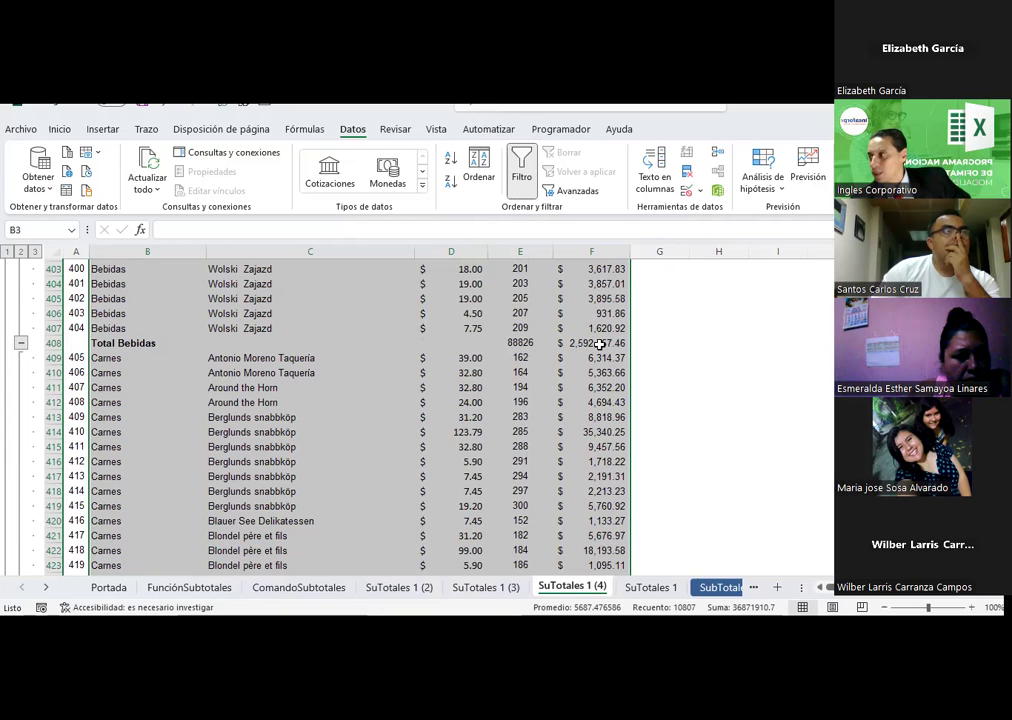
scroll(245, 370, up, 3)
scroll(218, 356, up, 2)
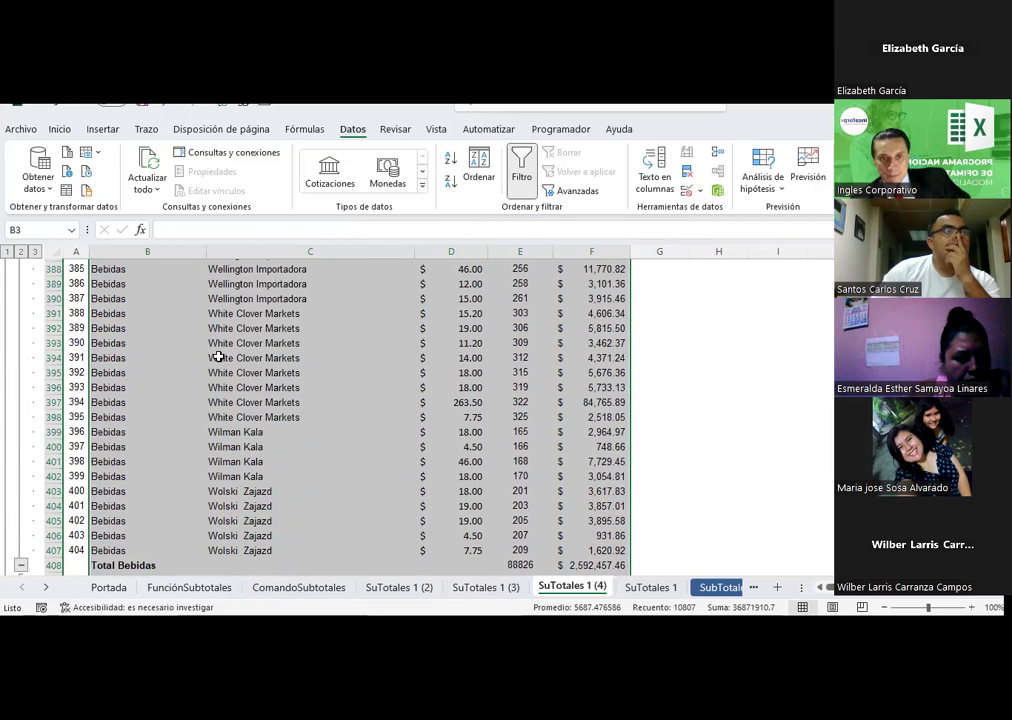
scroll(218, 356, up, 9)
scroll(243, 328, up, 9)
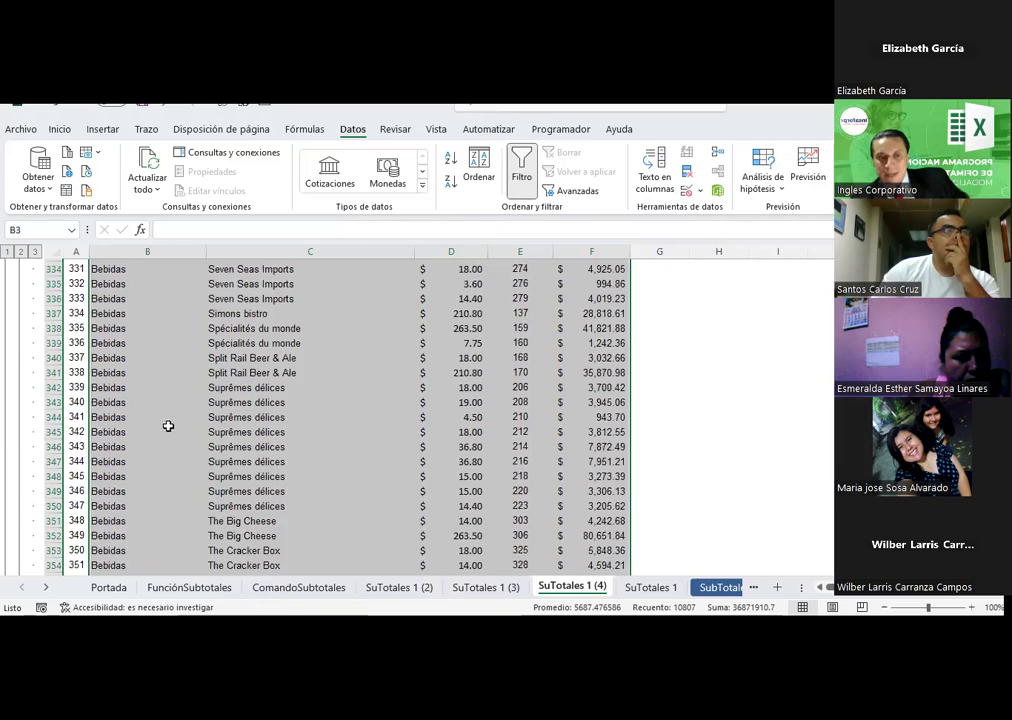
scroll(168, 426, down, 7)
scroll(168, 426, down, 7)
scroll(168, 426, down, 15)
scroll(168, 426, down, 8)
scroll(168, 425, down, 13)
scroll(168, 425, down, 10)
scroll(168, 425, down, 15)
scroll(167, 425, down, 8)
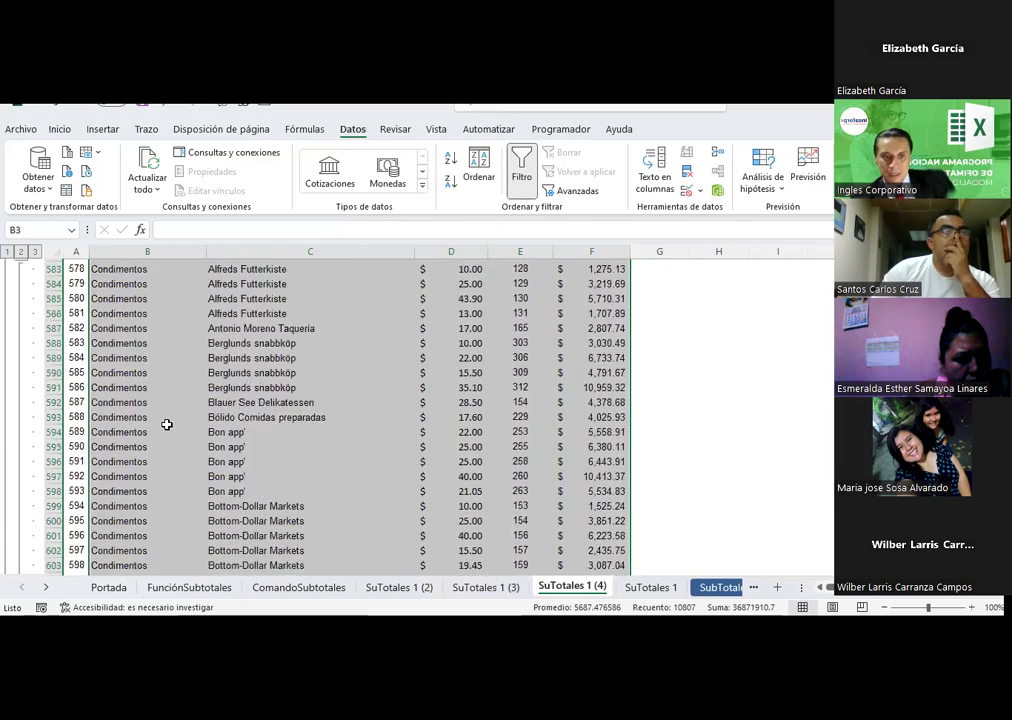
scroll(167, 424, up, 3)
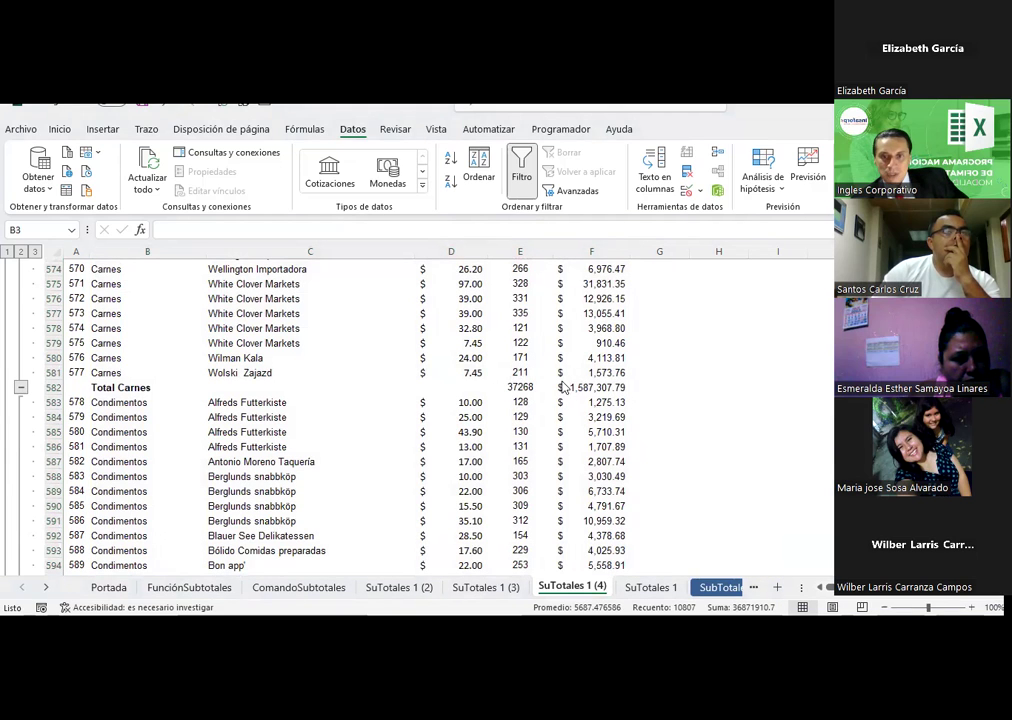
- Apply Contabilidad number format to column E (Cantidad), then deselect at the top of the sheet
click(519, 248)
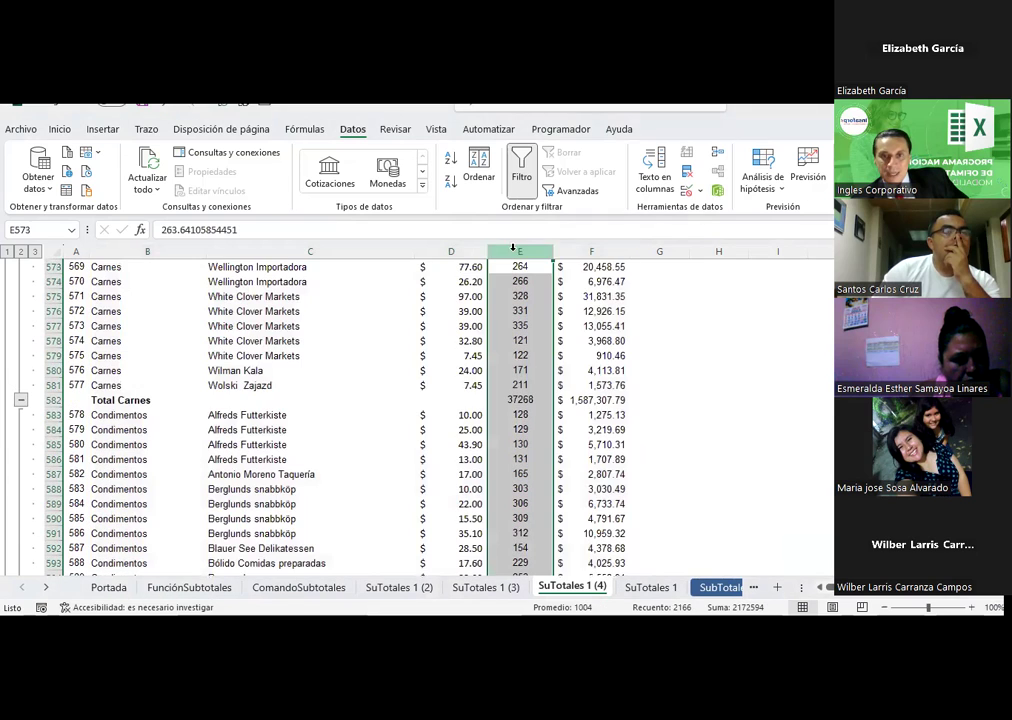
click(59, 130)
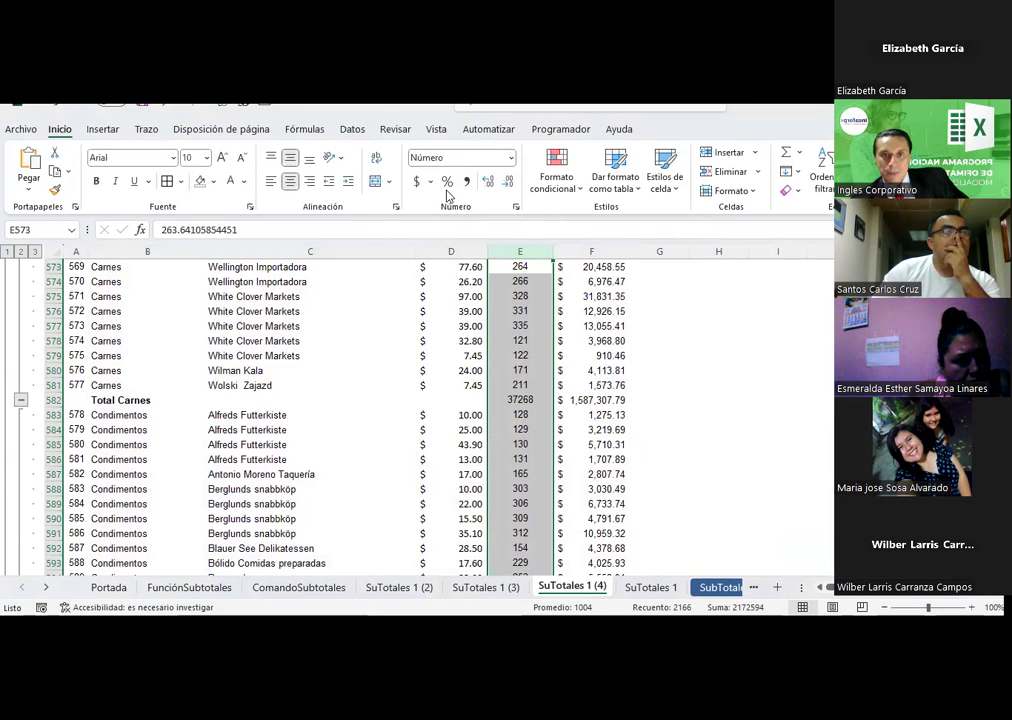
click(464, 185)
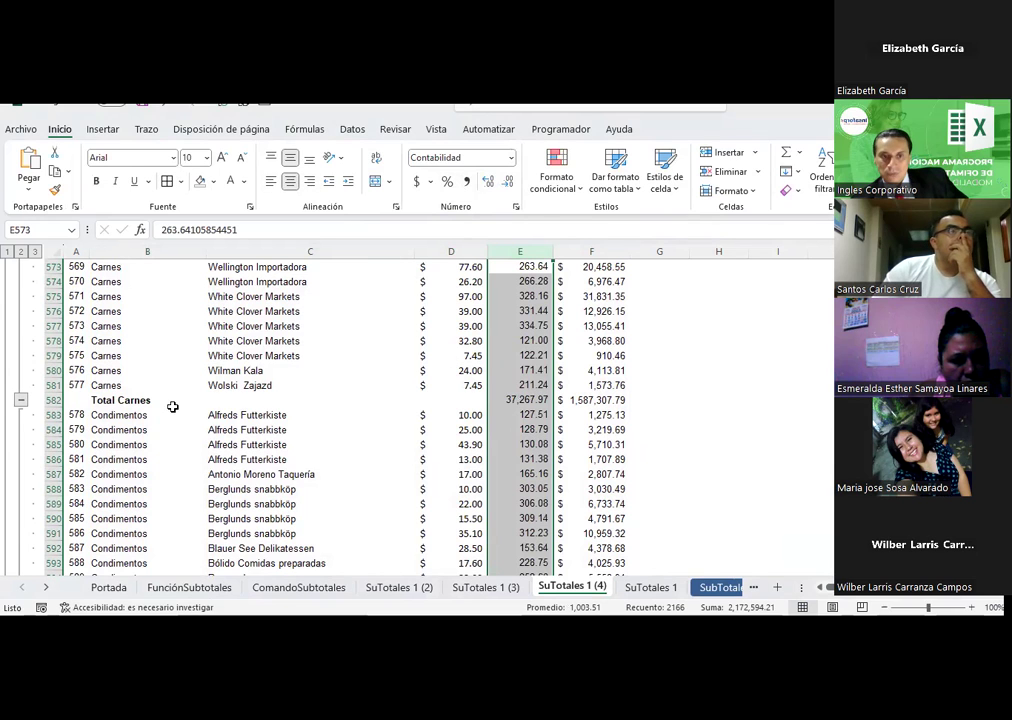
scroll(208, 357, up, 8)
scroll(208, 357, up, 13)
scroll(208, 357, up, 12)
scroll(206, 357, up, 15)
scroll(207, 357, up, 16)
scroll(208, 356, up, 12)
scroll(208, 356, up, 10)
scroll(210, 355, up, 15)
scroll(211, 354, up, 11)
scroll(211, 354, up, 15)
scroll(212, 354, up, 8)
scroll(213, 353, up, 11)
scroll(213, 353, up, 11)
scroll(213, 353, up, 11)
scroll(213, 352, up, 12)
scroll(213, 351, up, 10)
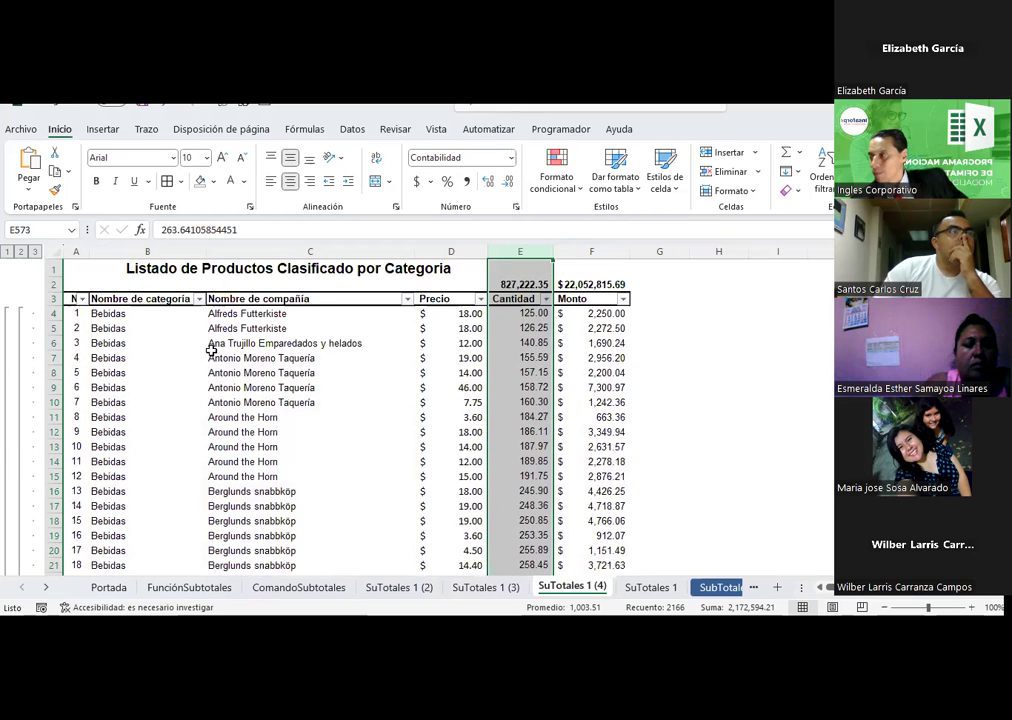
click(212, 356)
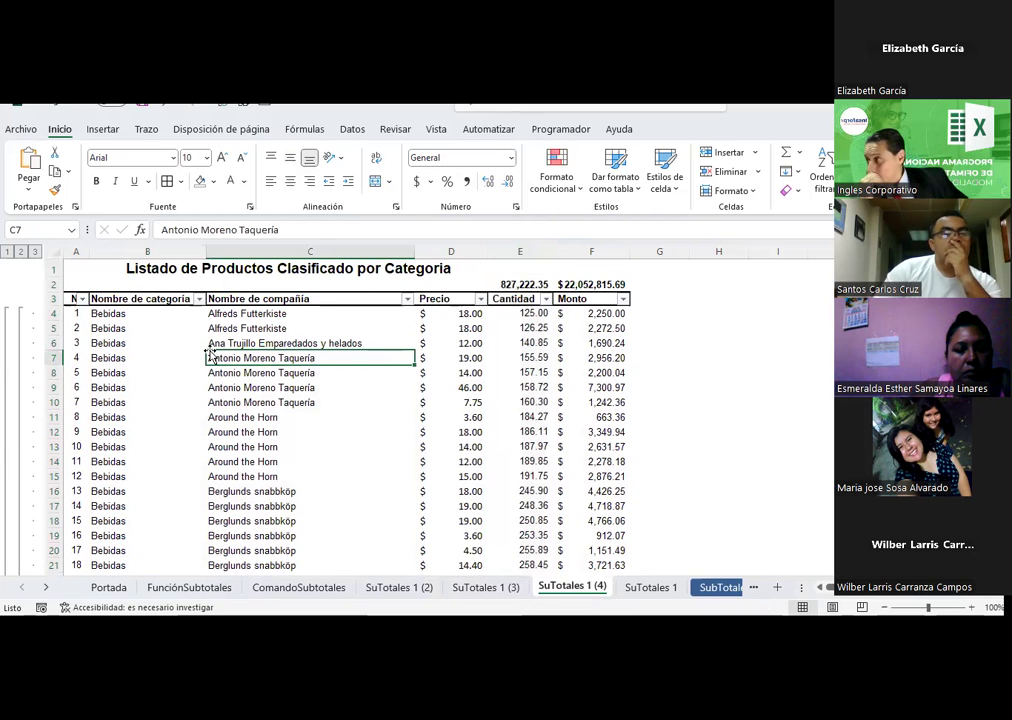
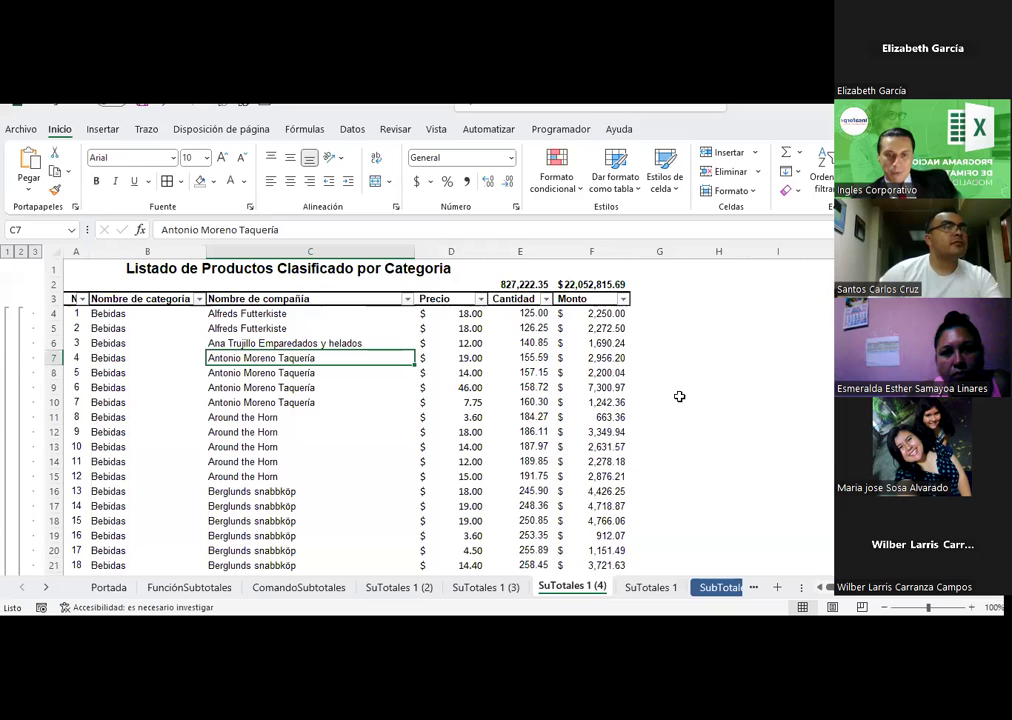
- Duplicate the SuTotales 1 sheet with Mover o copiar and Crear una copia, creating SuTotales 1 (5)
click(651, 590)
right_click(649, 592)
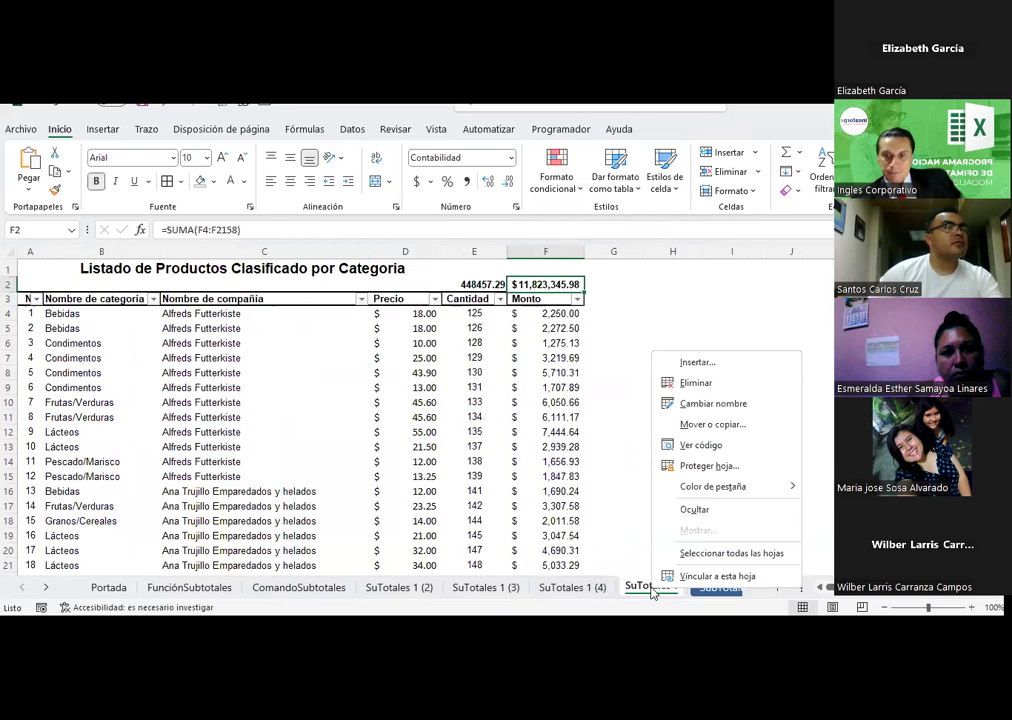
click(694, 426)
click(615, 476)
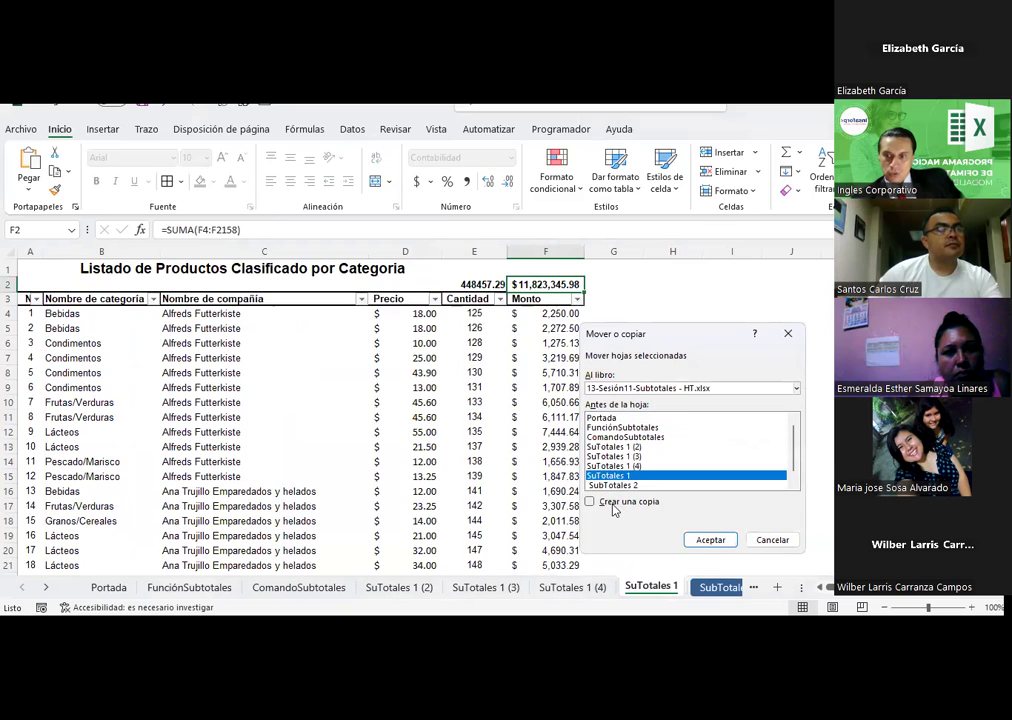
click(592, 501)
click(710, 540)
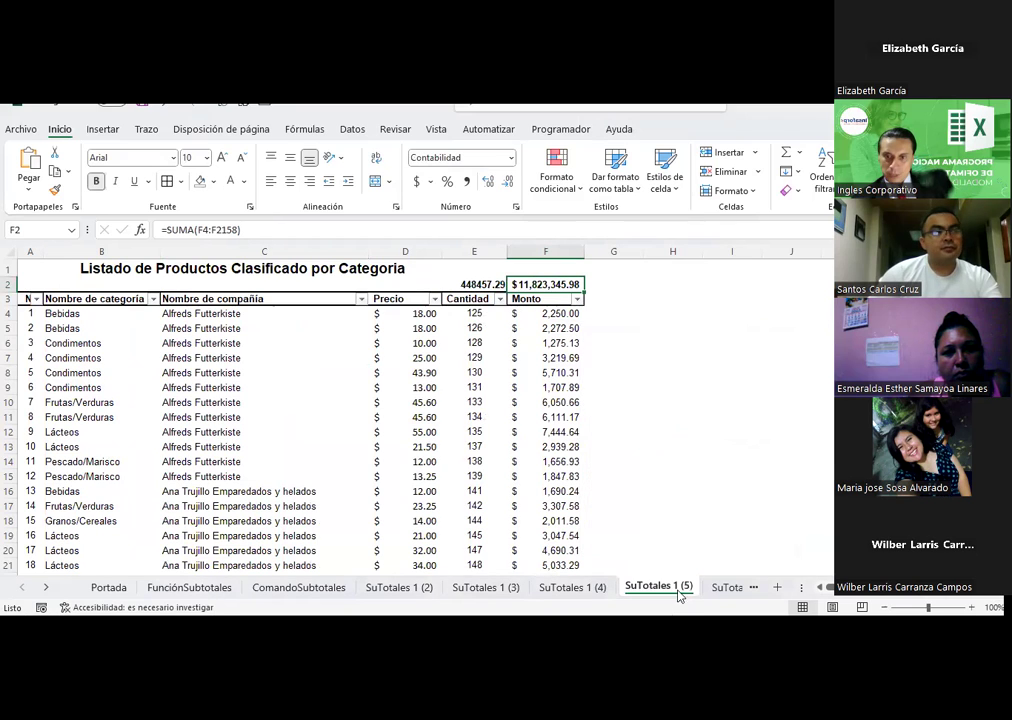
- Select the product table from its header row down to the last data row (B3:F2158)
click(195, 386)
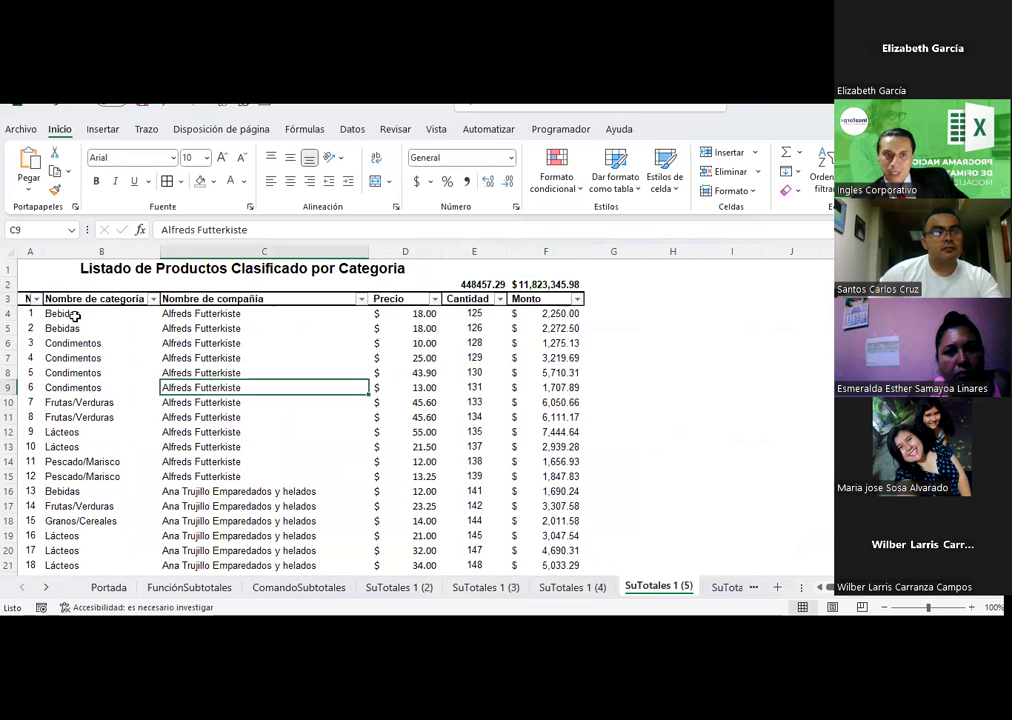
drag(75, 298, 564, 298)
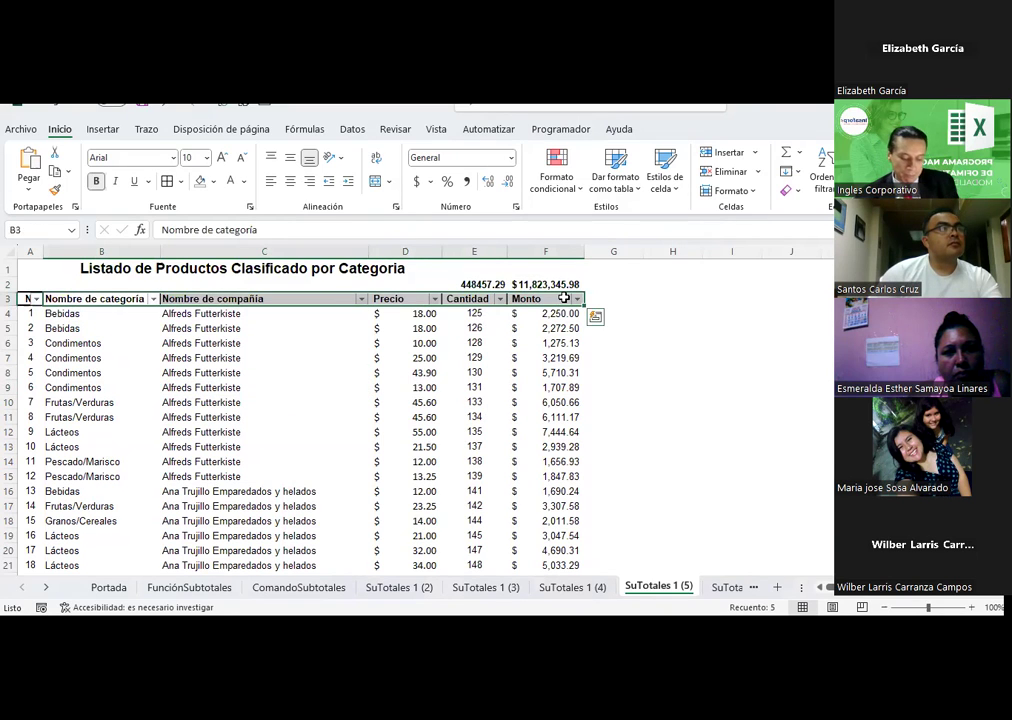
key(ctrl+shift+Down)
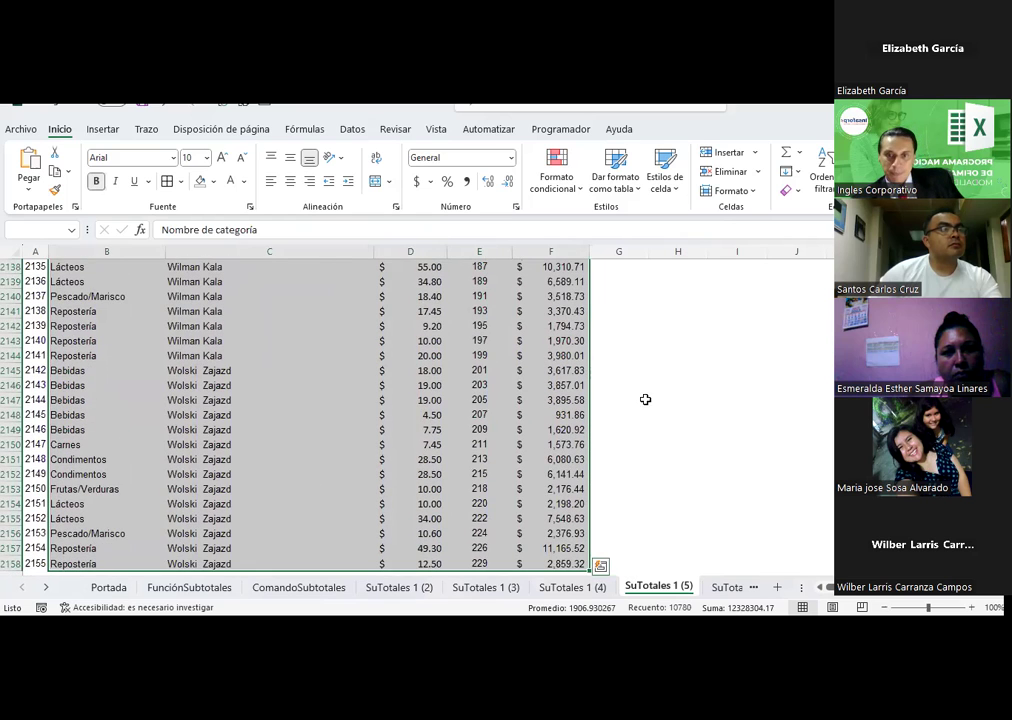
- Custom-sort the table by Nombre de compañía, then by Nombre de categoría, both A to Z
click(822, 170)
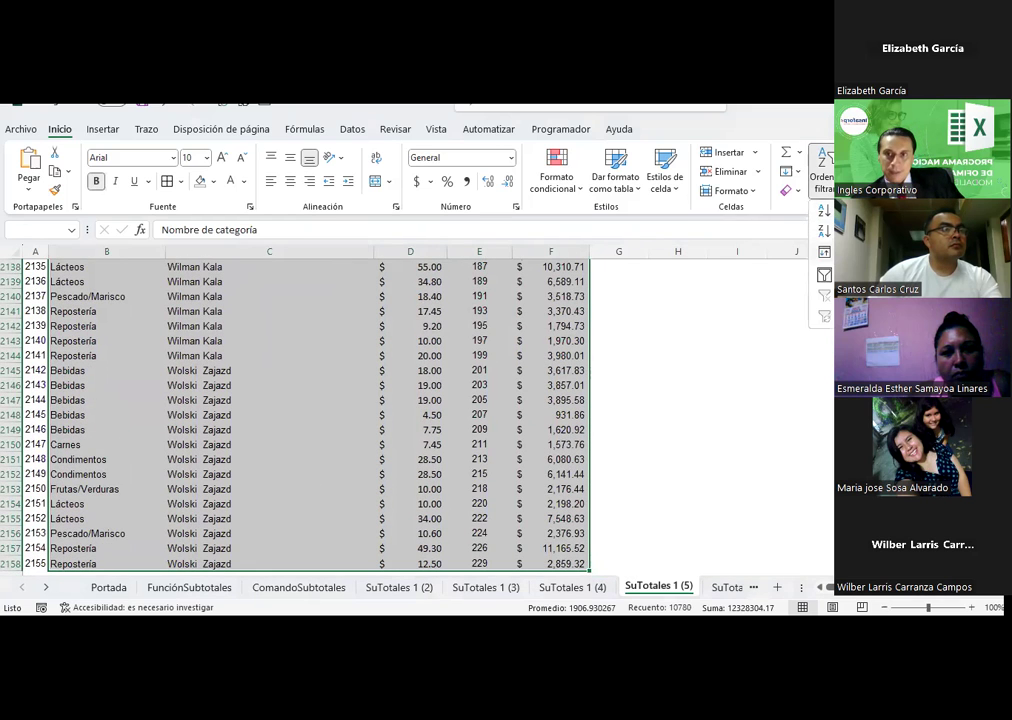
click(824, 252)
click(579, 230)
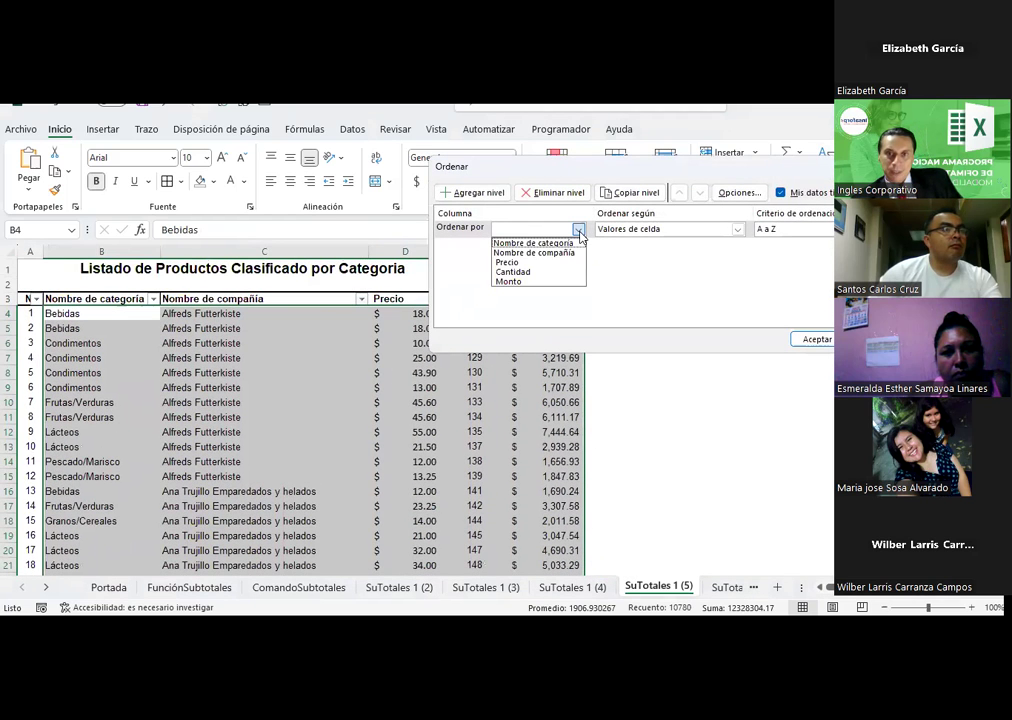
click(561, 253)
click(476, 192)
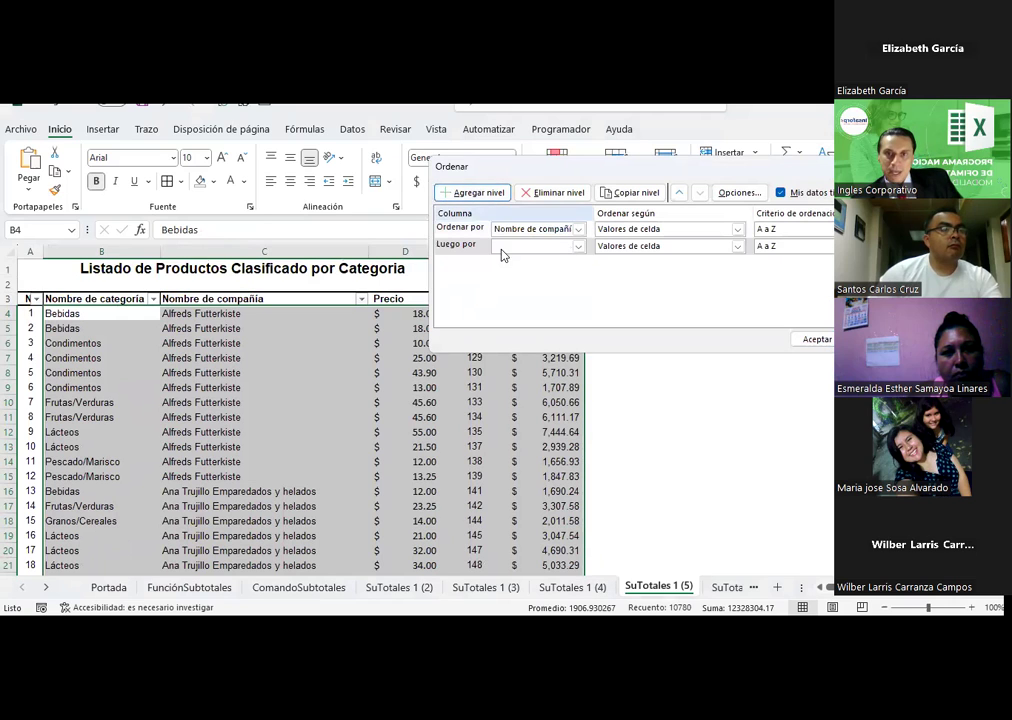
click(578, 246)
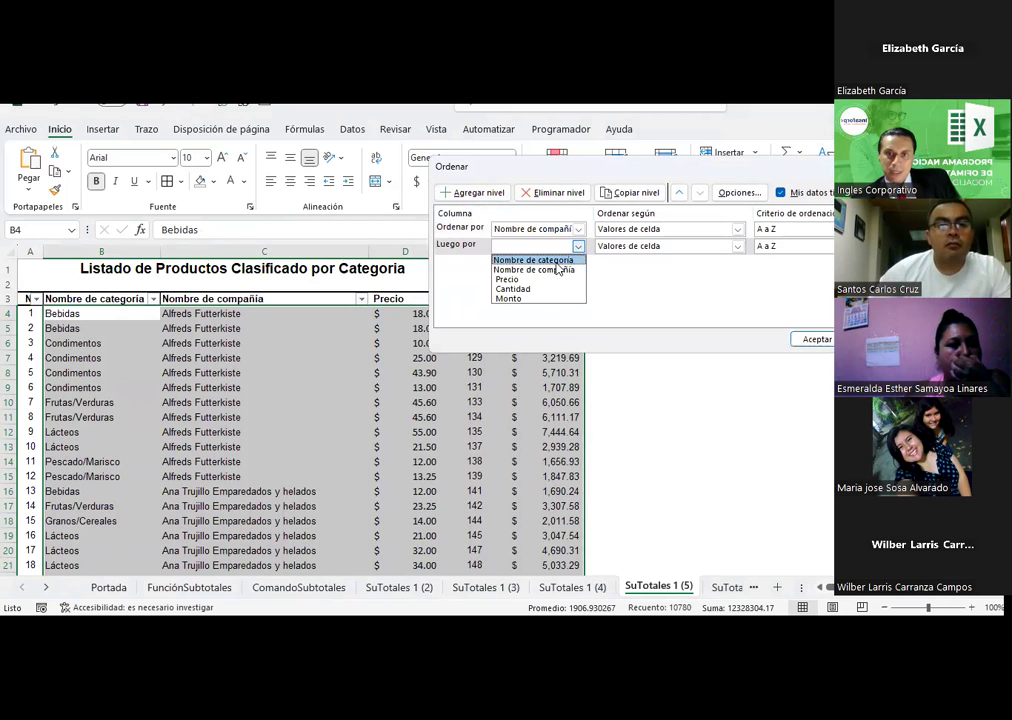
click(560, 260)
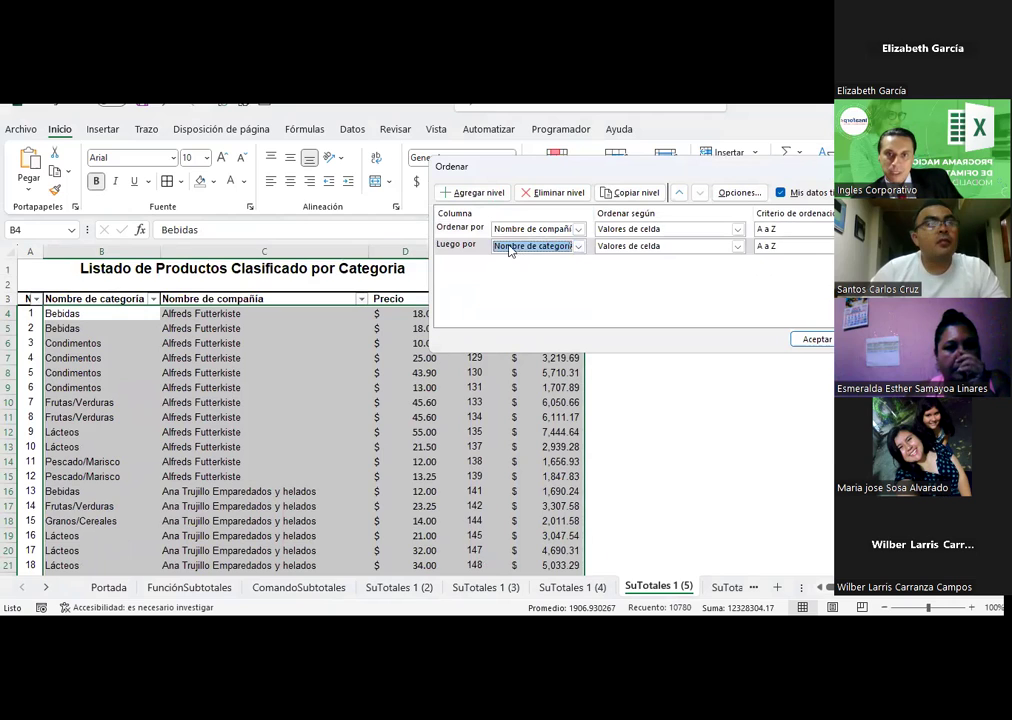
click(805, 340)
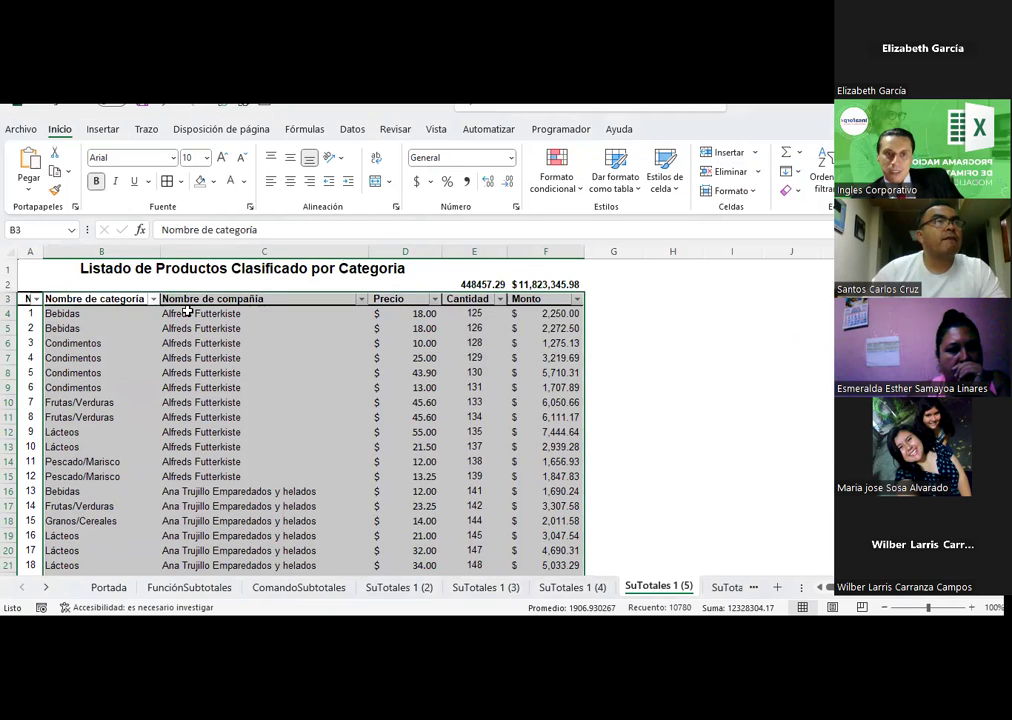
scroll(198, 468, down, 2)
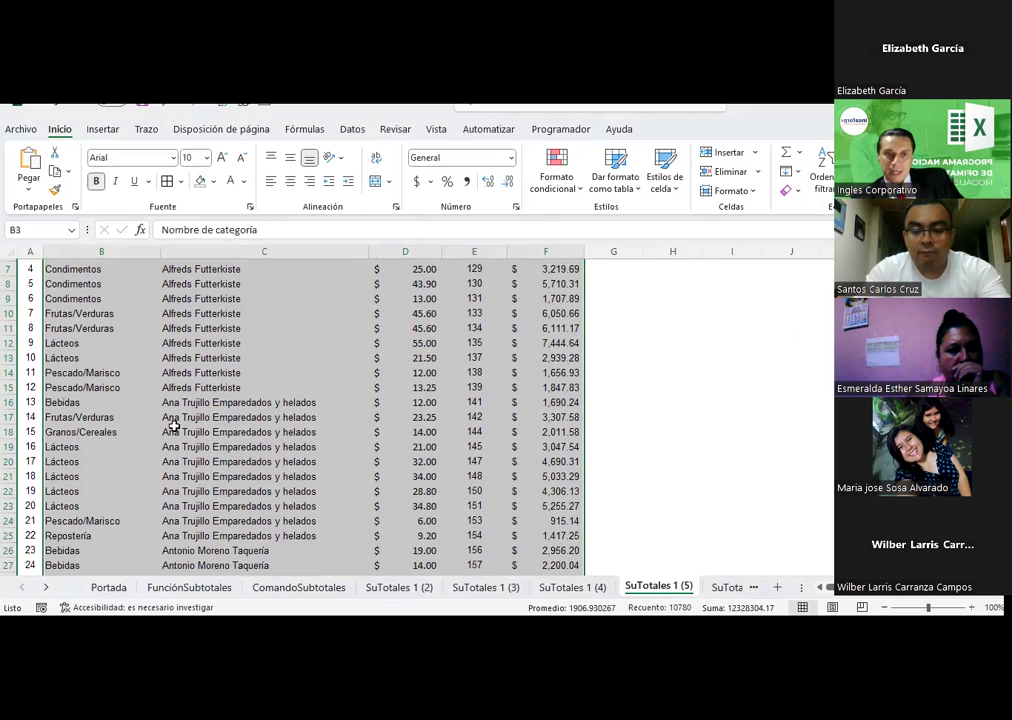
scroll(214, 512, up, 2)
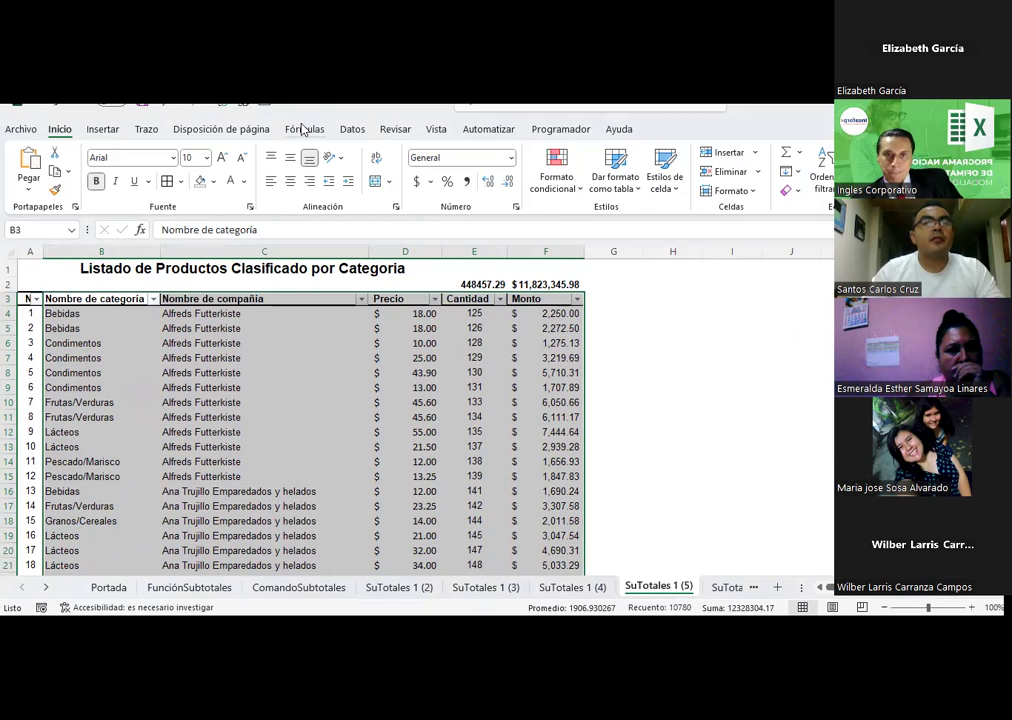
- Insert Suma subtotals of Cantidad and Monto at each change in Nombre de compañía
click(352, 129)
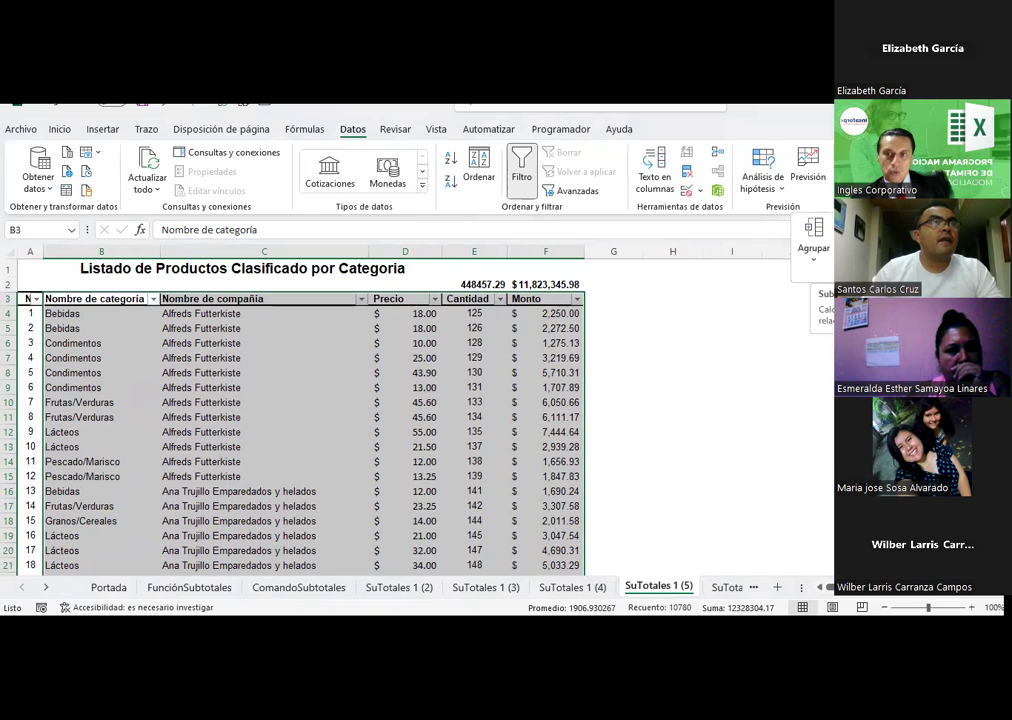
click(826, 298)
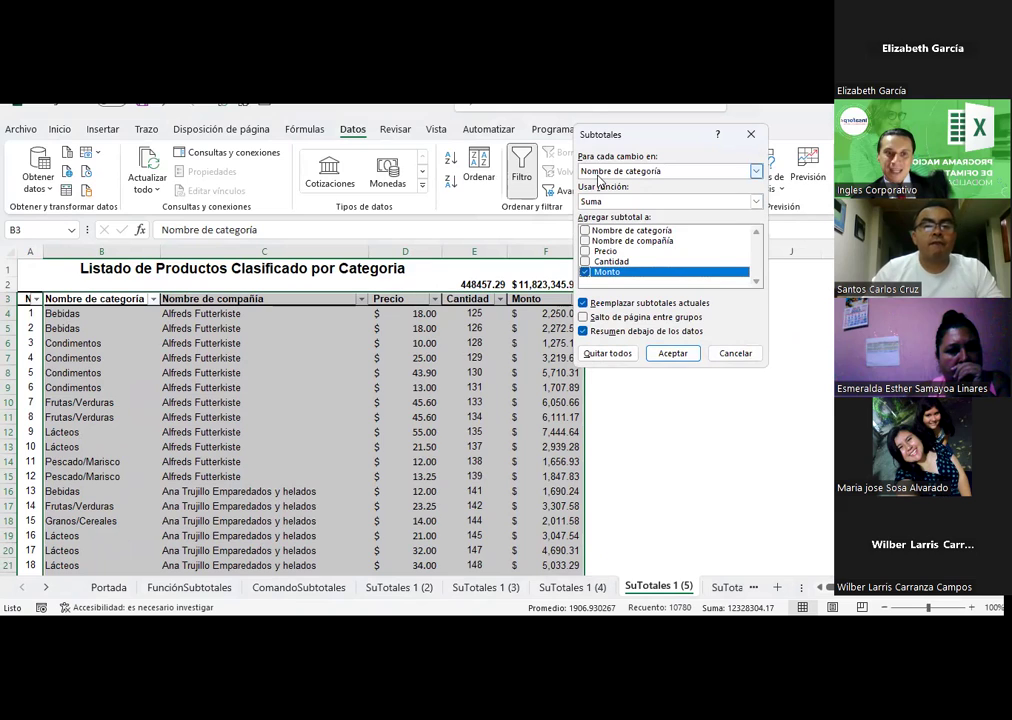
click(601, 172)
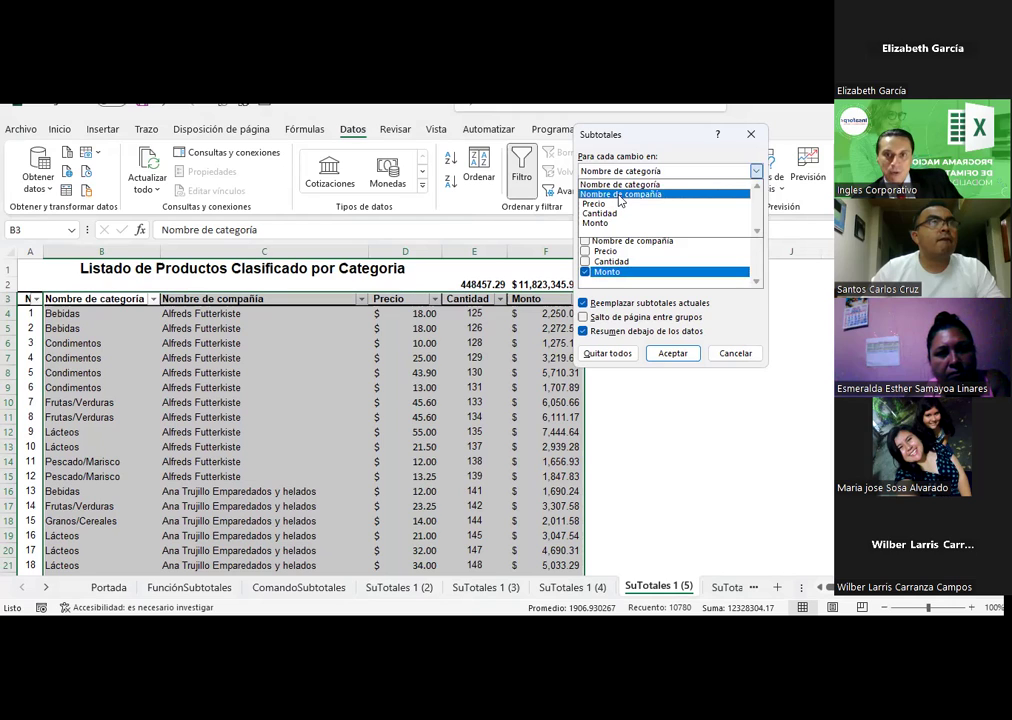
click(620, 194)
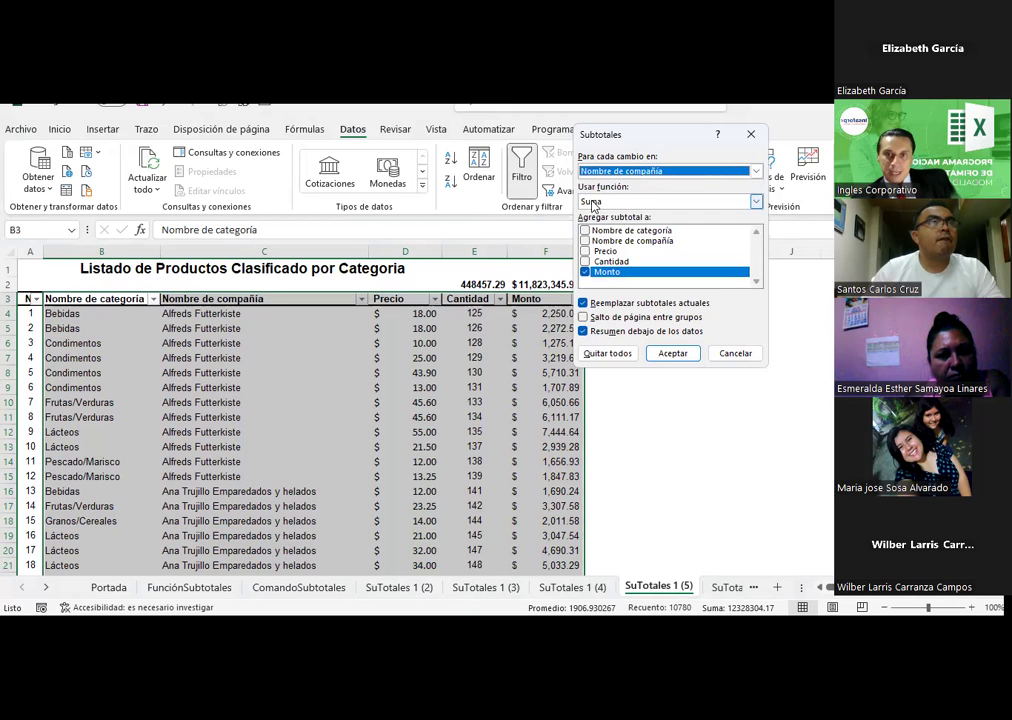
click(585, 261)
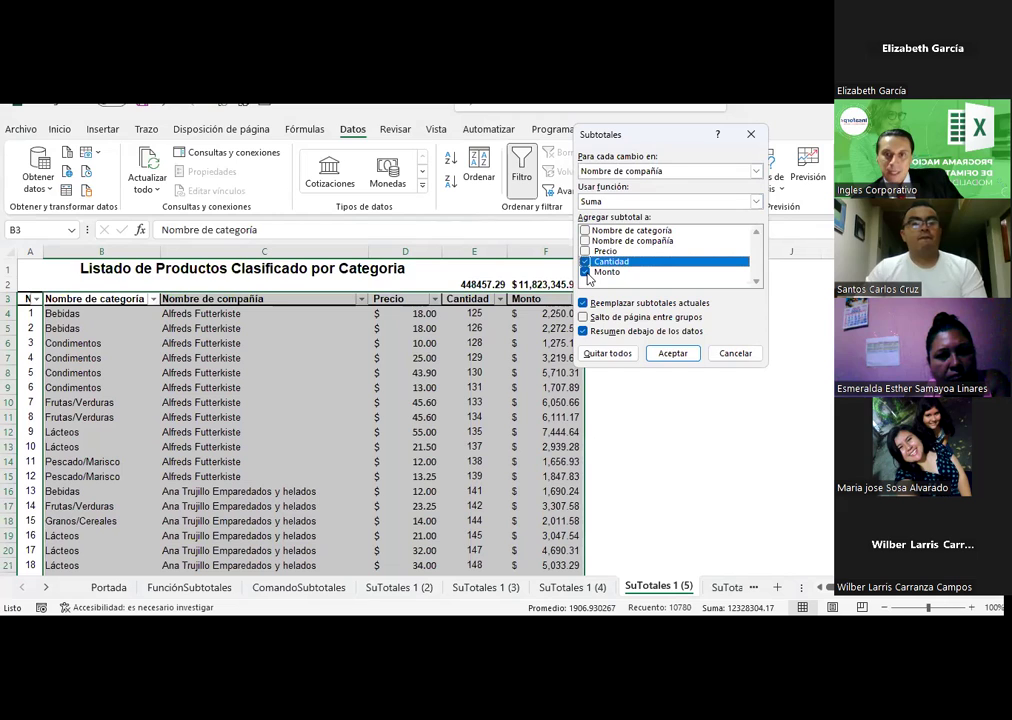
click(673, 354)
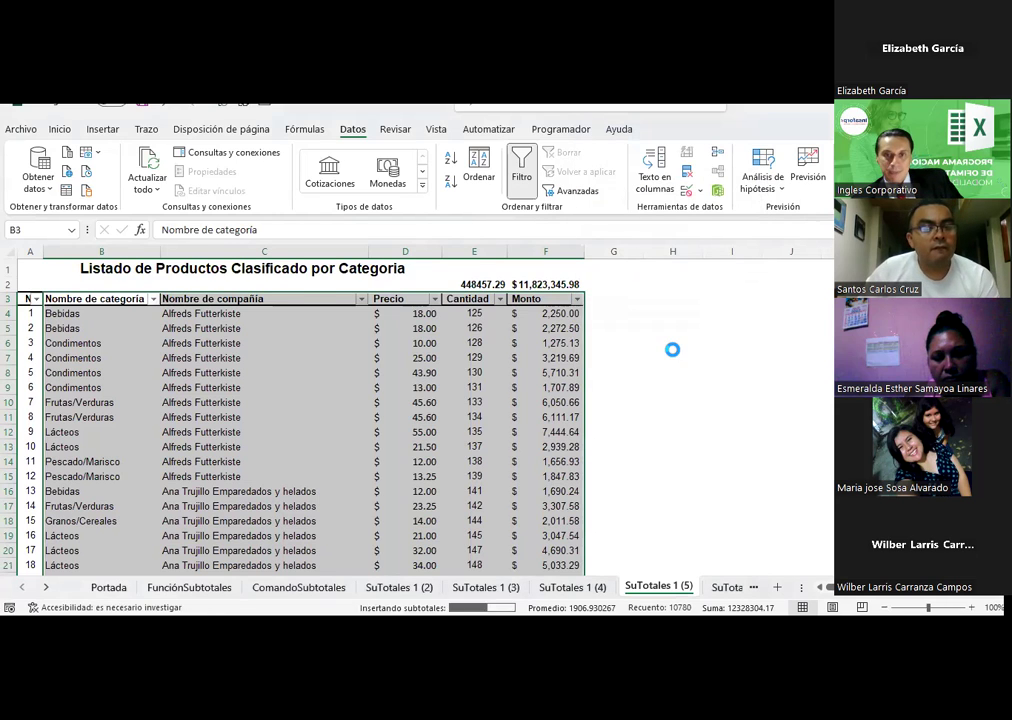
scroll(297, 388, down, 1)
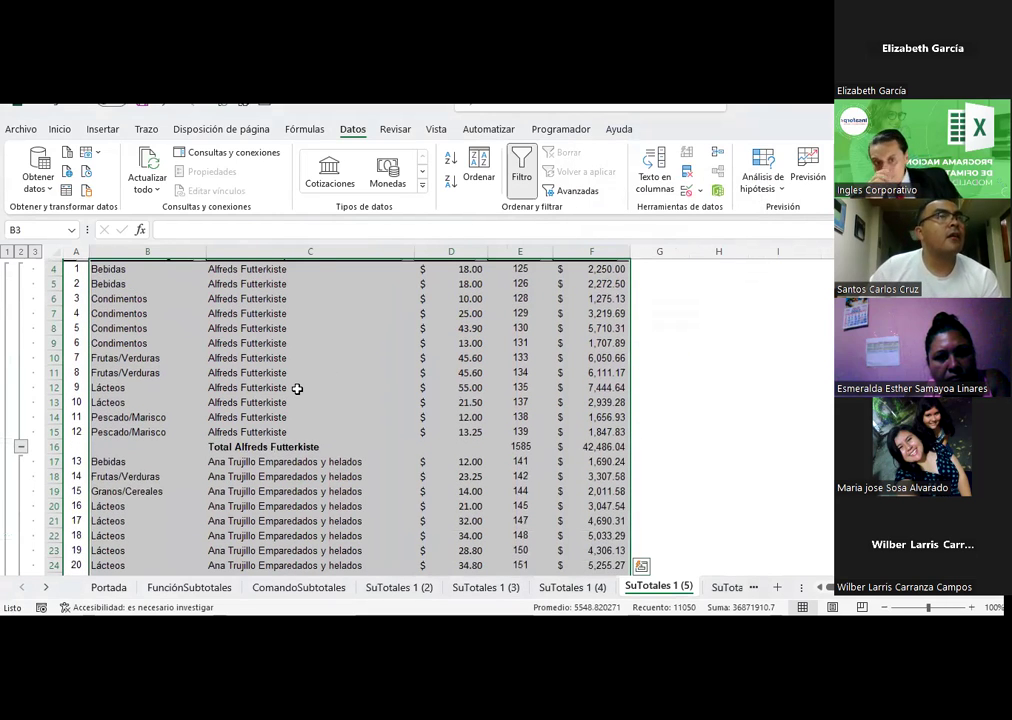
scroll(297, 388, up, 1)
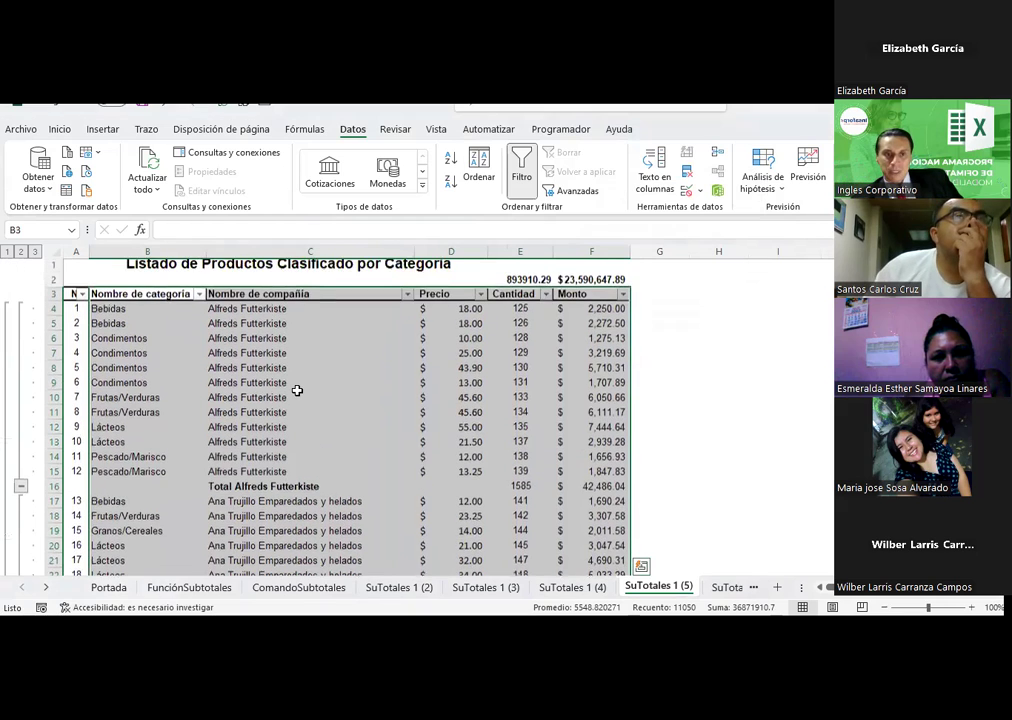
click(234, 491)
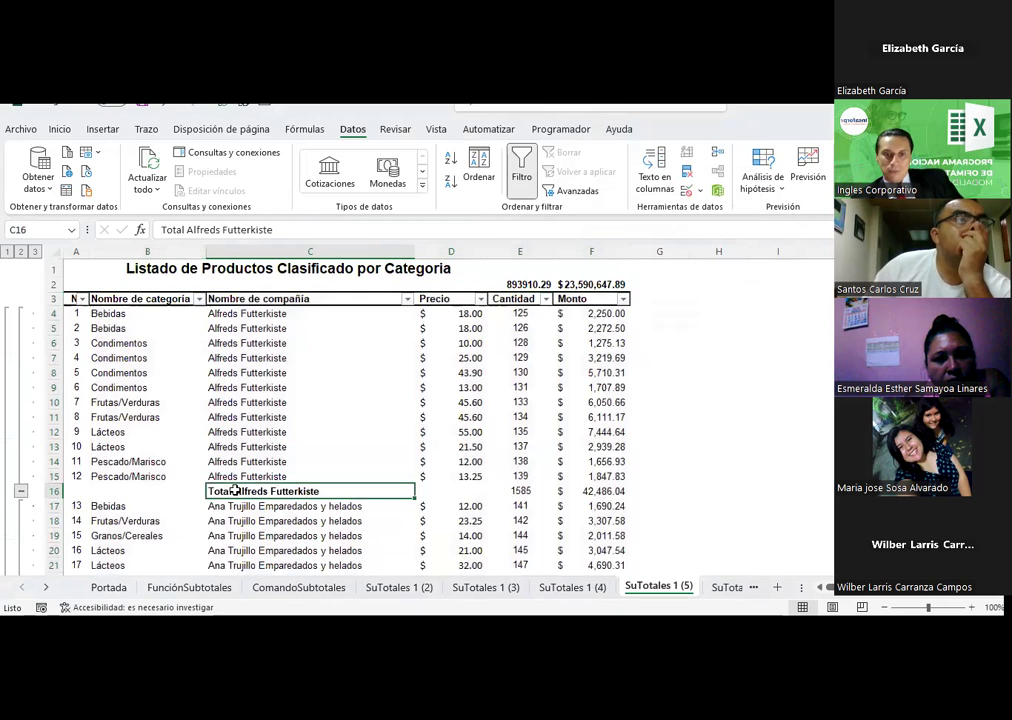
click(570, 491)
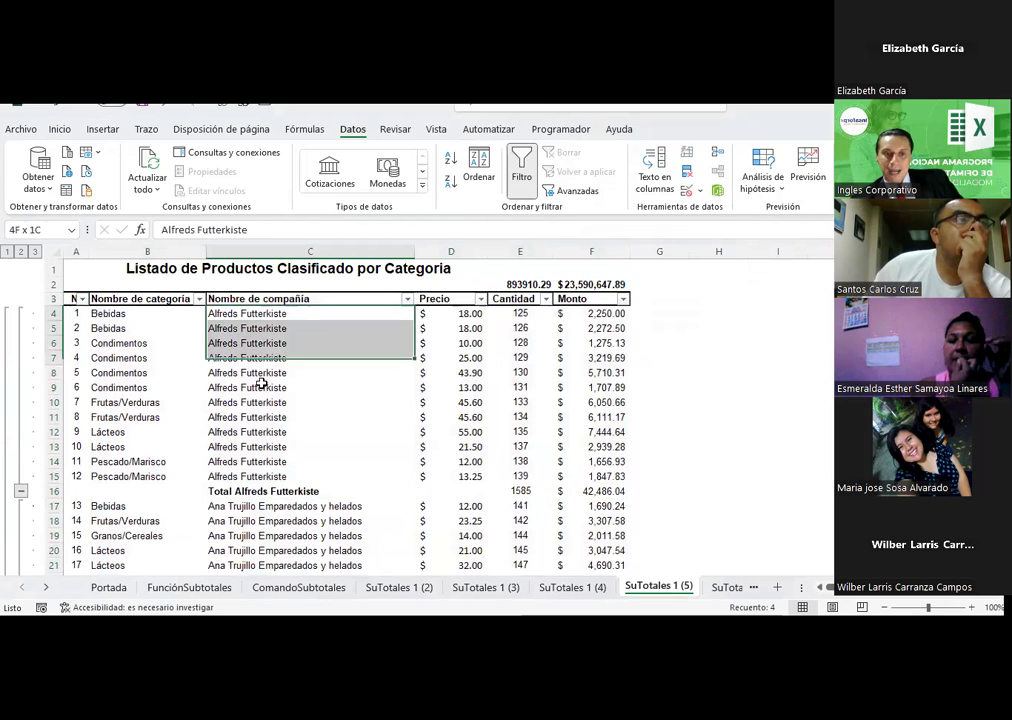
drag(262, 315, 272, 477)
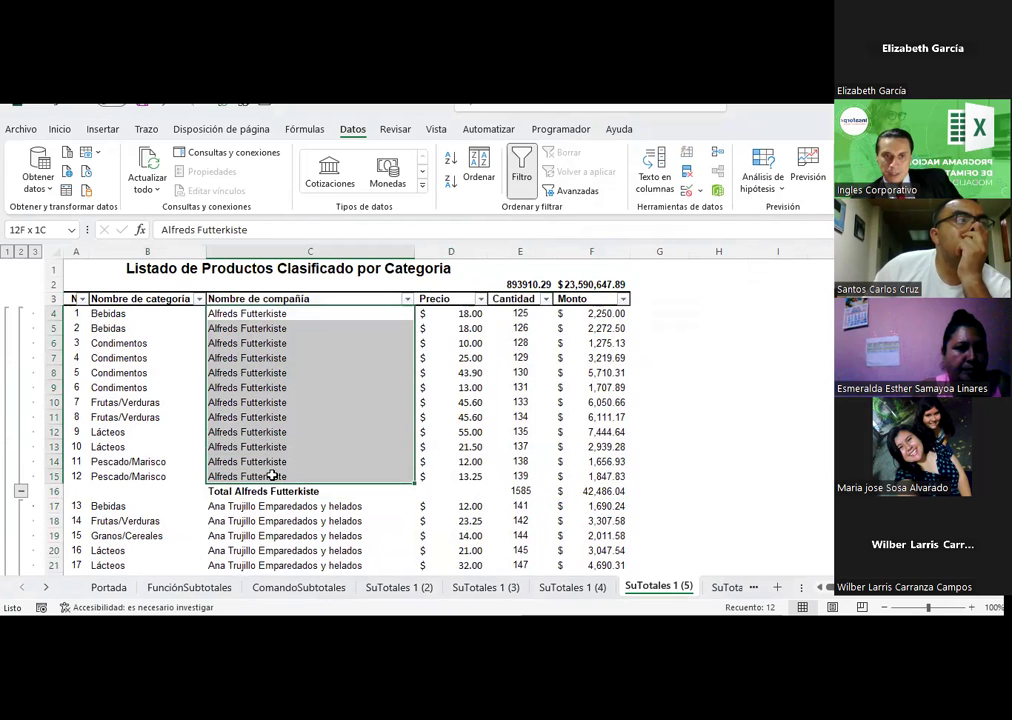
drag(272, 477, 272, 477)
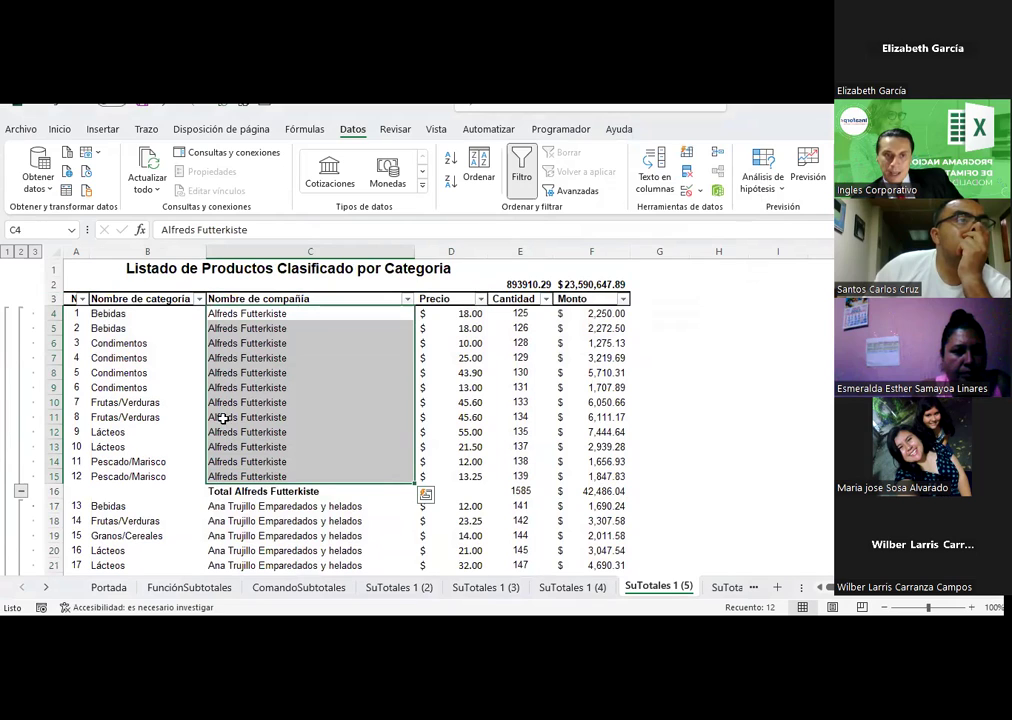
click(107, 326)
click(116, 341)
click(115, 363)
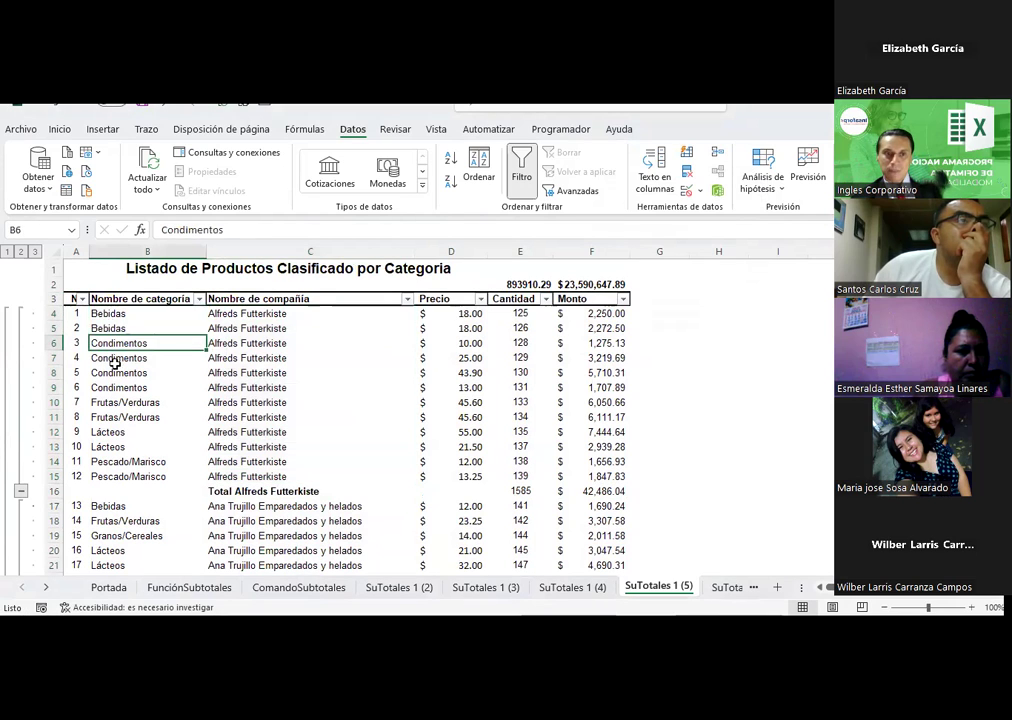
click(106, 402)
click(110, 432)
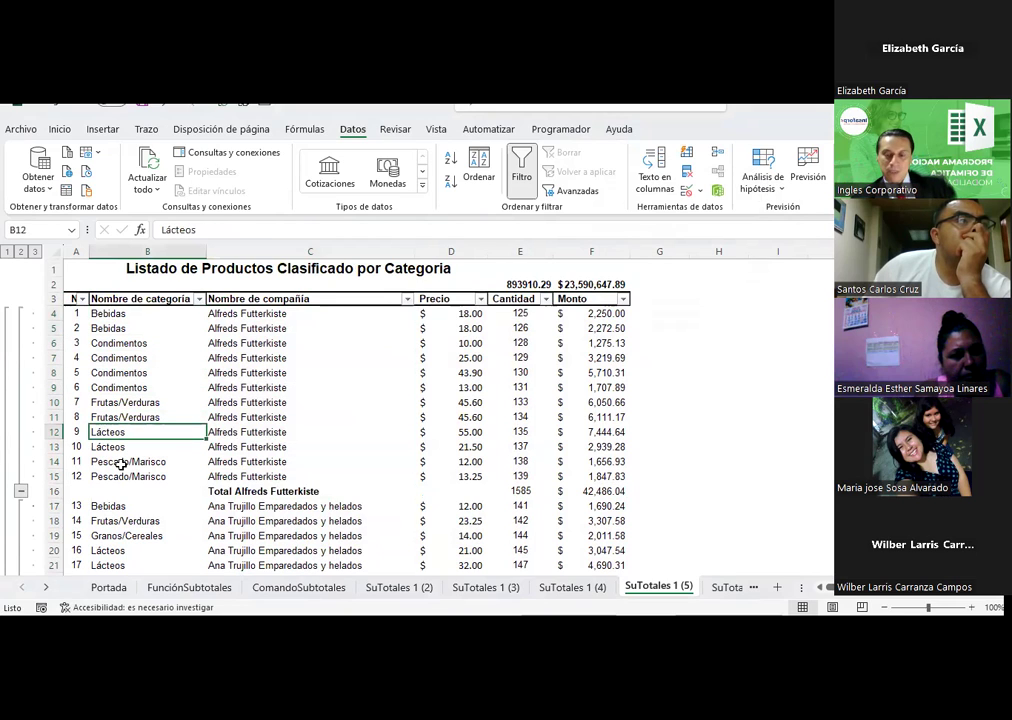
click(120, 462)
scroll(184, 395, down, 1)
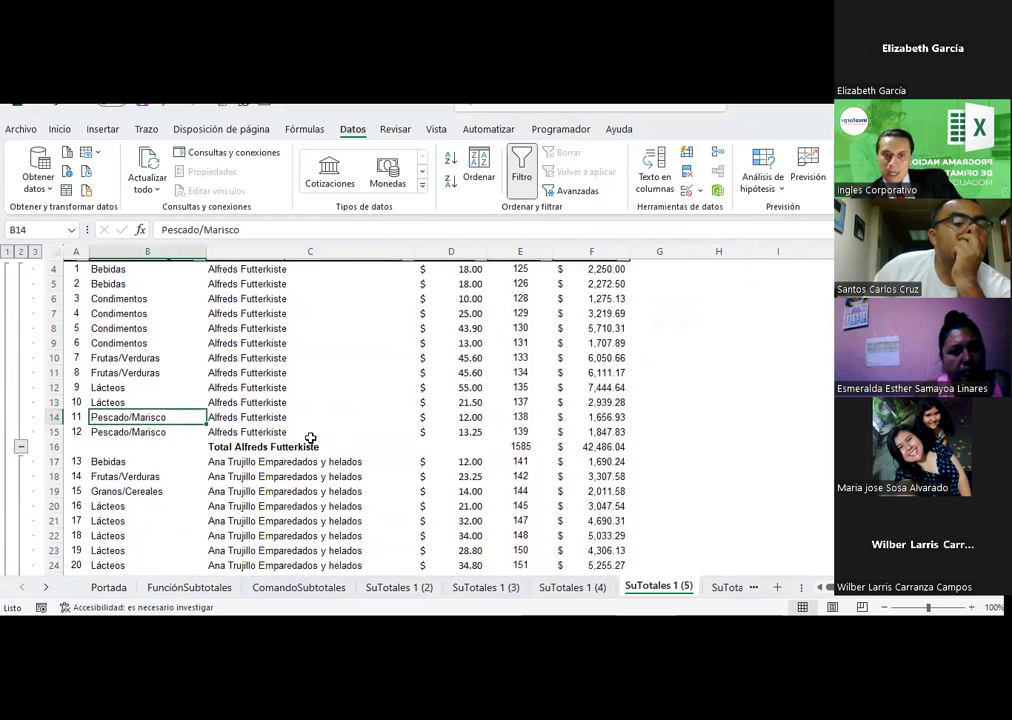
click(600, 447)
scroll(357, 343, down, 1)
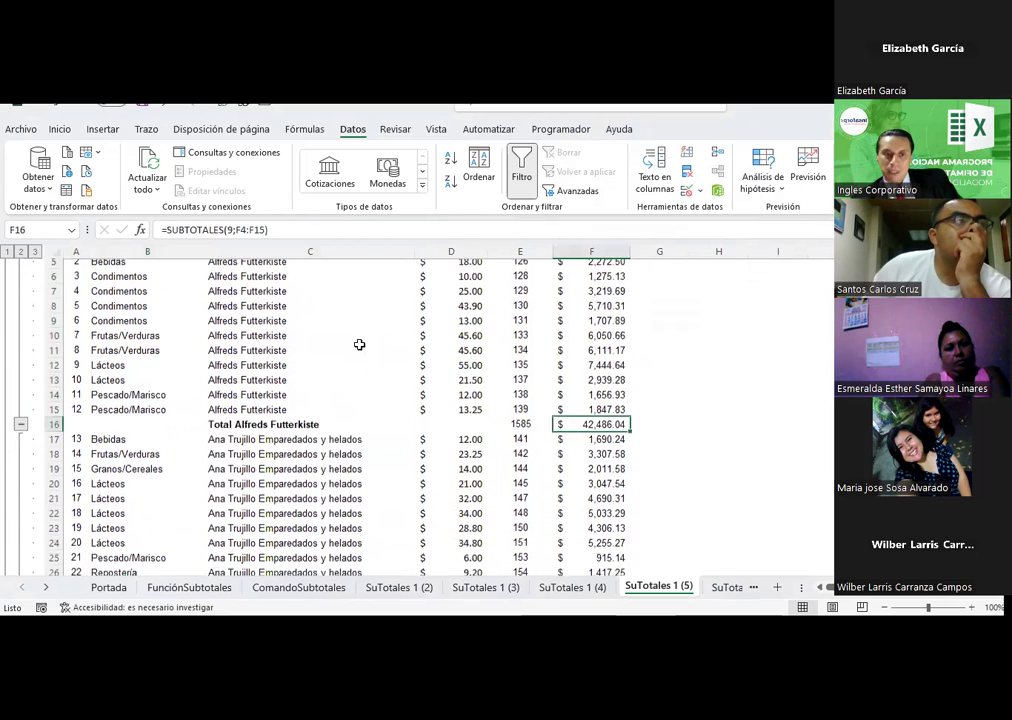
scroll(323, 373, down, 1)
click(598, 521)
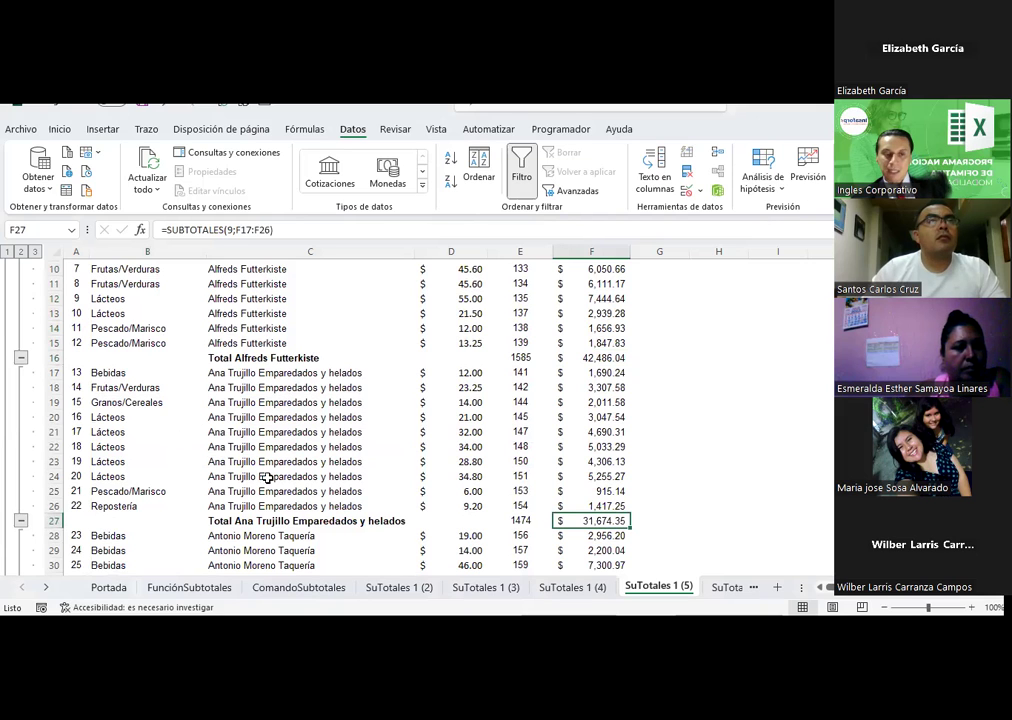
click(117, 373)
click(104, 404)
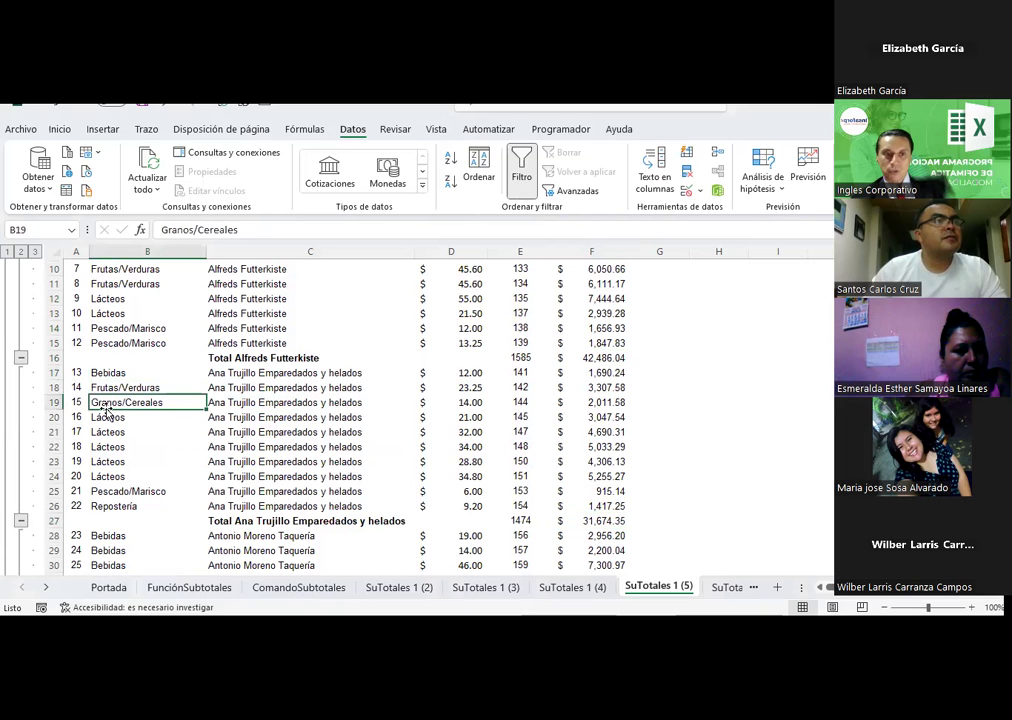
drag(104, 408, 108, 420)
click(547, 397)
click(108, 506)
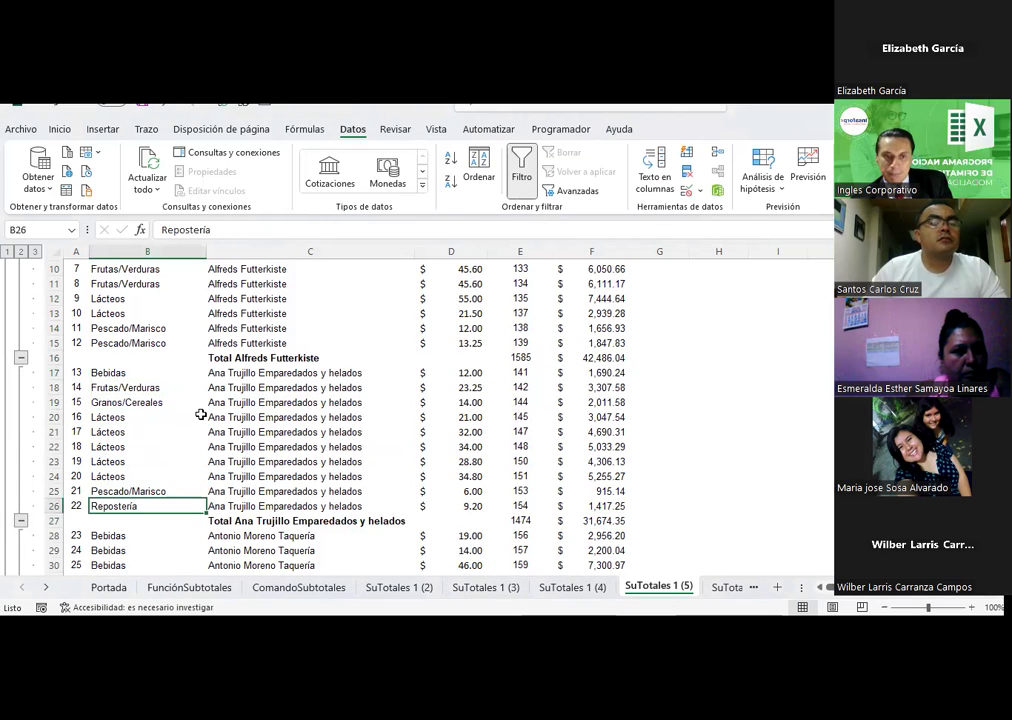
scroll(200, 410, down, 1)
scroll(200, 410, down, 2)
scroll(201, 408, down, 2)
scroll(201, 408, down, 3)
scroll(201, 408, up, 5)
scroll(201, 408, up, 4)
scroll(201, 408, up, 2)
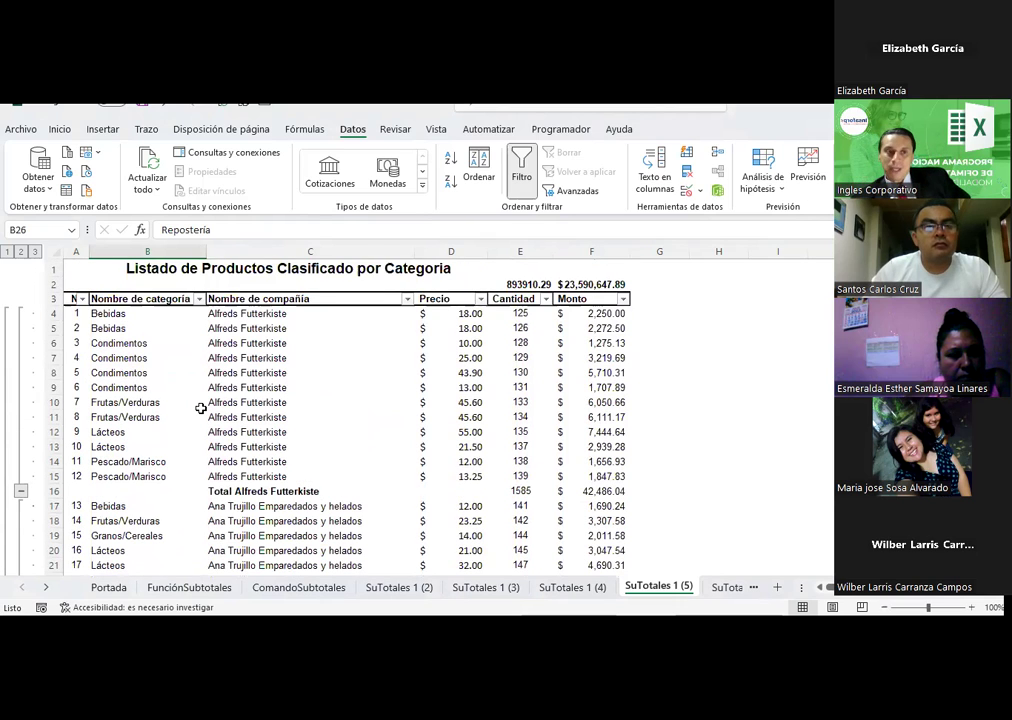
- Collapse the outline to level 2 so only company total rows show
click(18, 251)
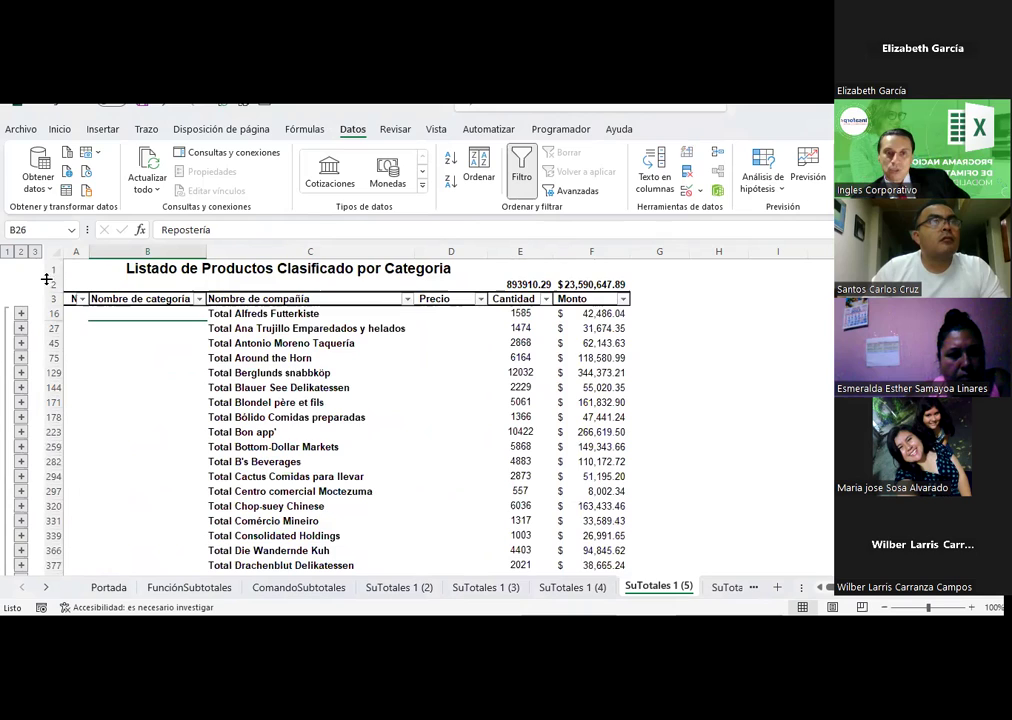
scroll(331, 422, down, 3)
scroll(331, 422, down, 4)
scroll(331, 422, down, 4)
scroll(331, 422, down, 3)
scroll(331, 422, down, 8)
scroll(331, 422, down, 6)
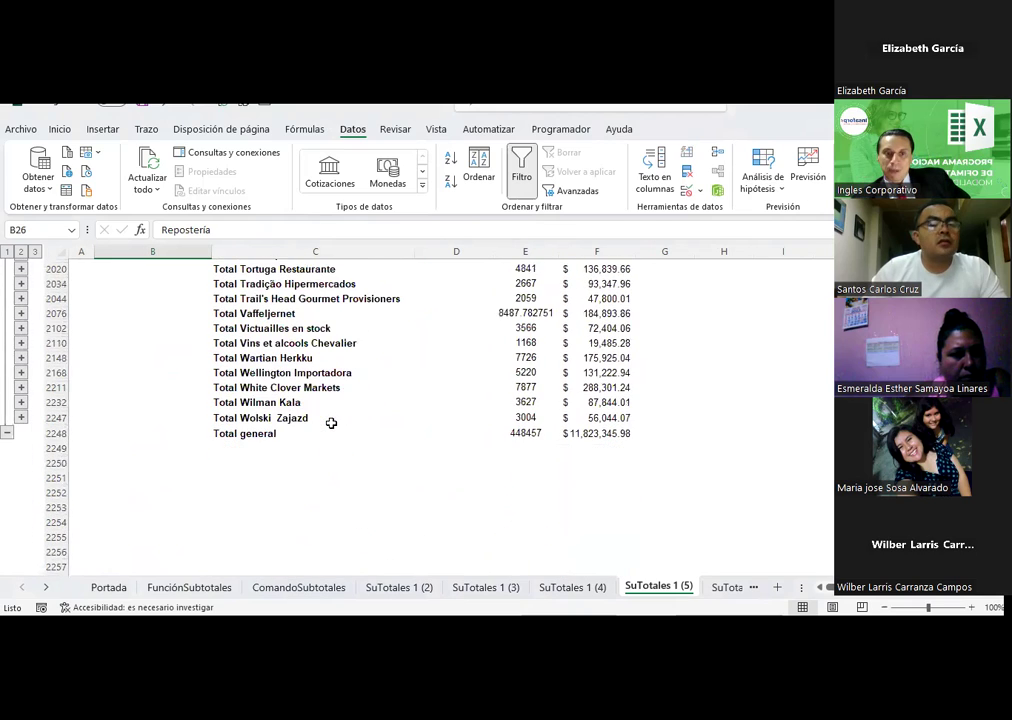
scroll(331, 422, up, 1)
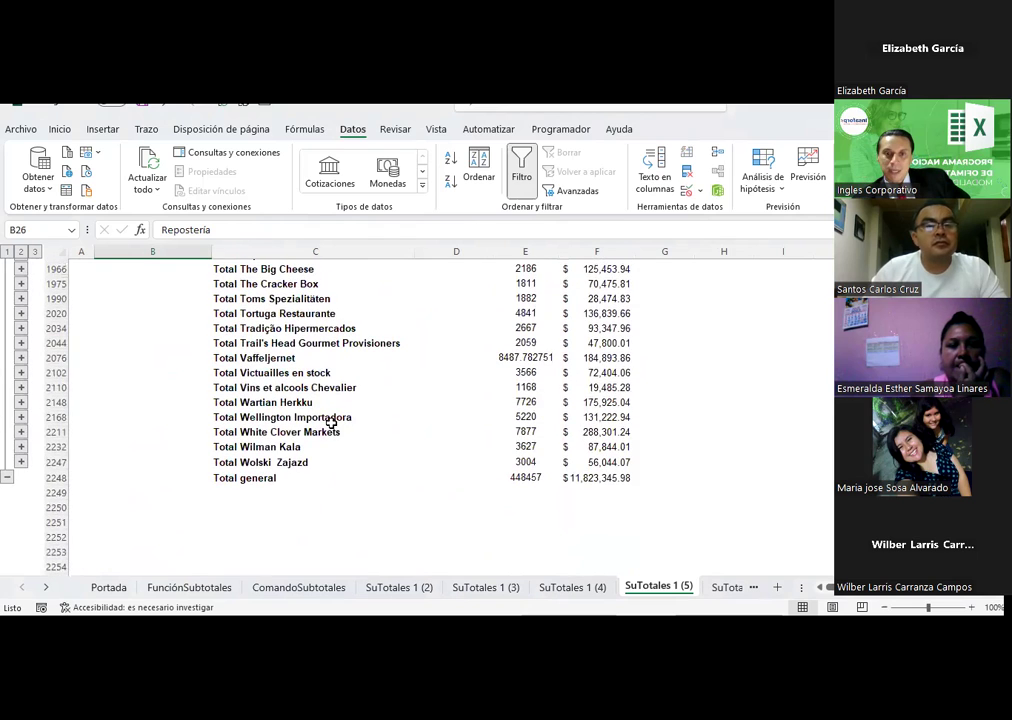
- Remove the decimals from the Total Vaffeljernet quantity in E2076 so it reads 8488
click(515, 357)
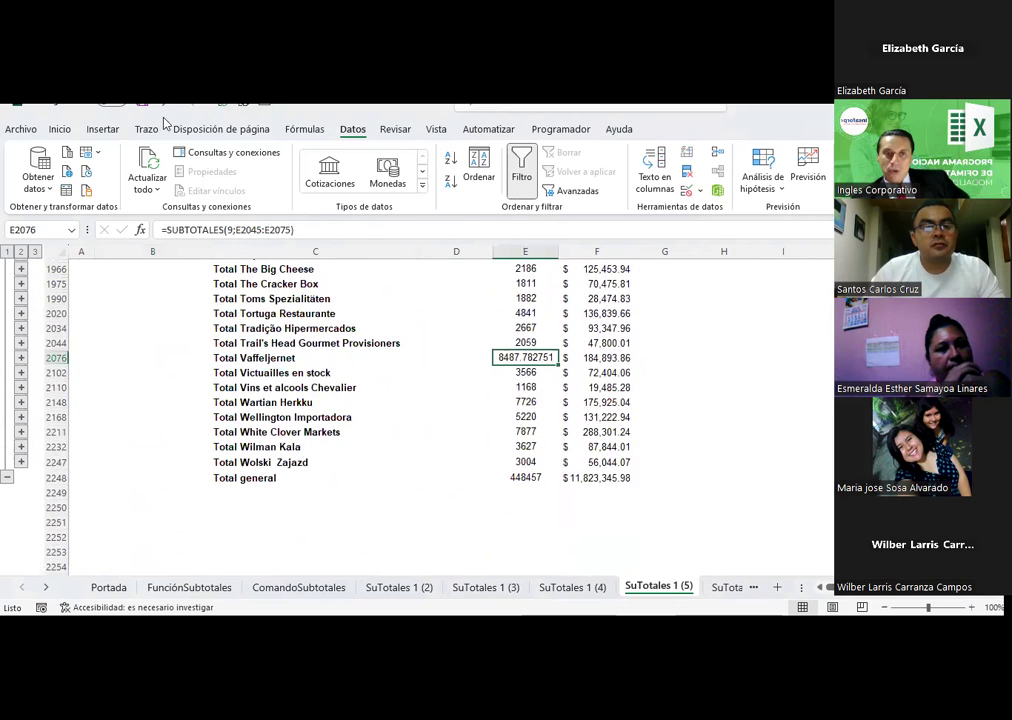
click(60, 129)
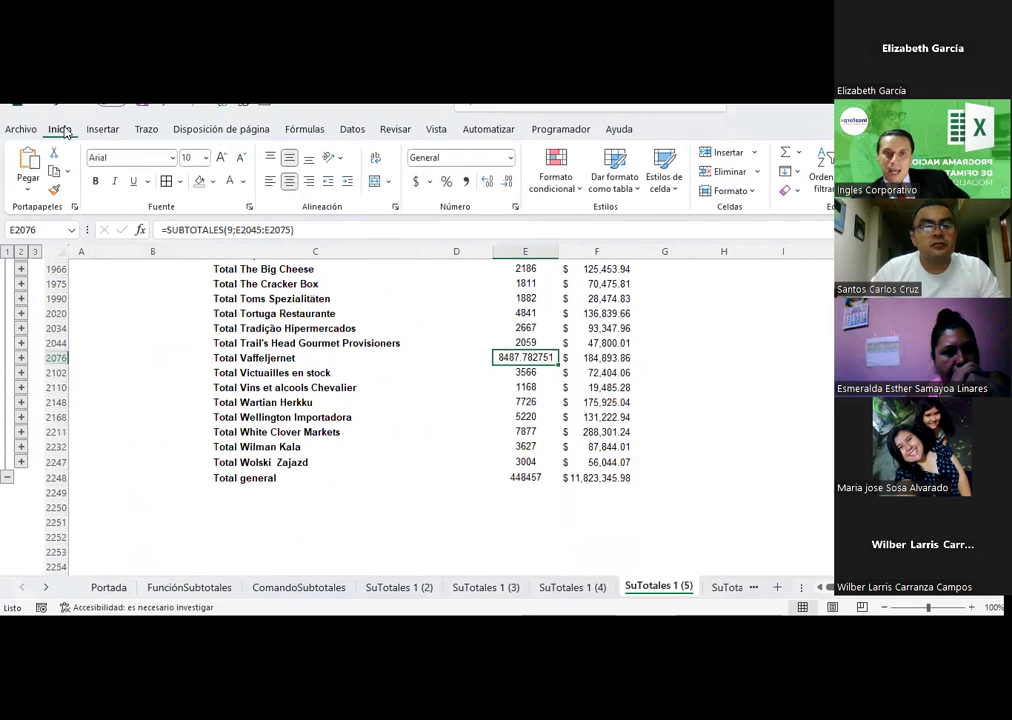
click(509, 182)
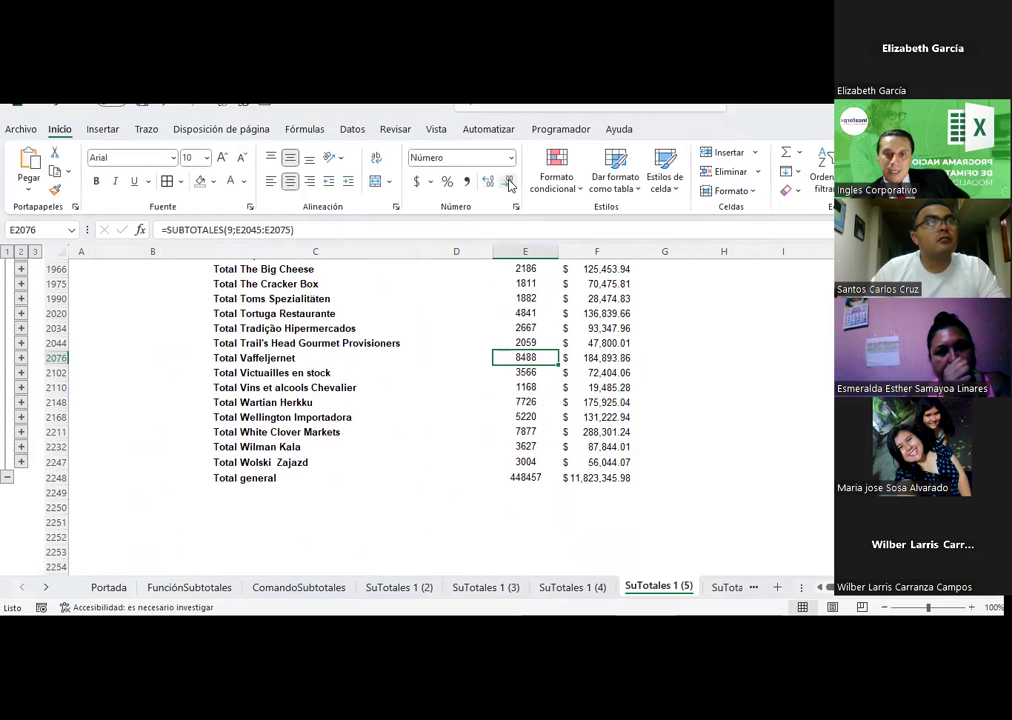
- Return to the top and collapse the outline to level 1, showing only Total general
scroll(460, 476, up, 4)
scroll(460, 476, up, 4)
scroll(460, 476, up, 3)
scroll(460, 476, up, 4)
scroll(459, 467, up, 2)
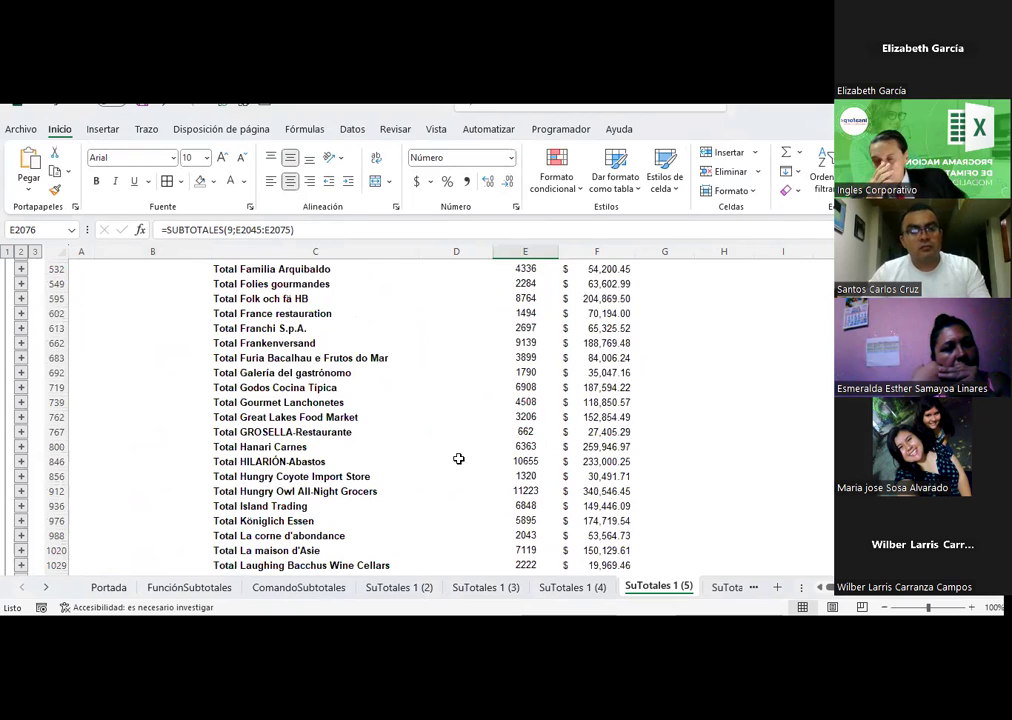
scroll(458, 458, up, 2)
scroll(458, 458, up, 3)
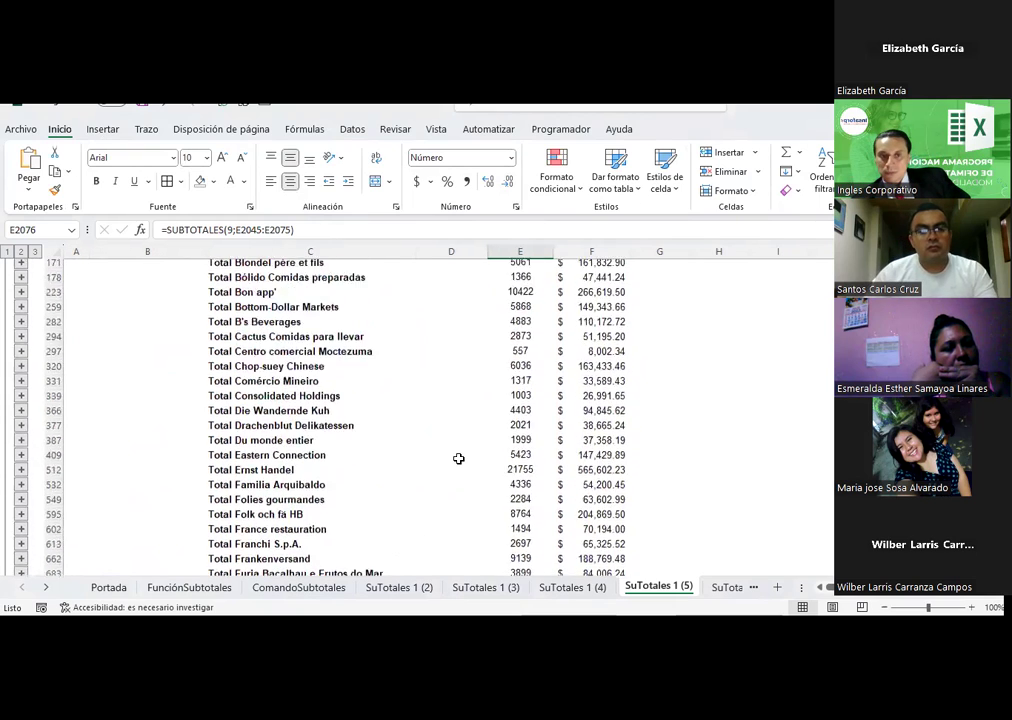
scroll(458, 458, up, 2)
scroll(458, 458, up, 1)
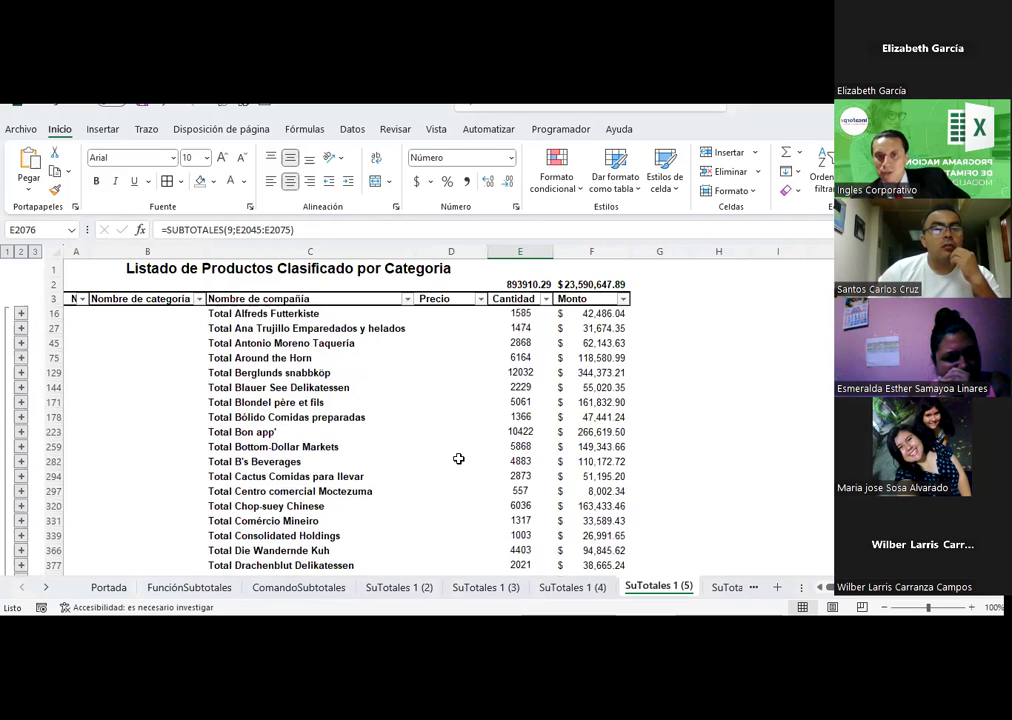
click(7, 251)
- Expand SuTotales 1 (5) back to all detail rows, then go to the SuTotales 1 (4) sheet
click(20, 252)
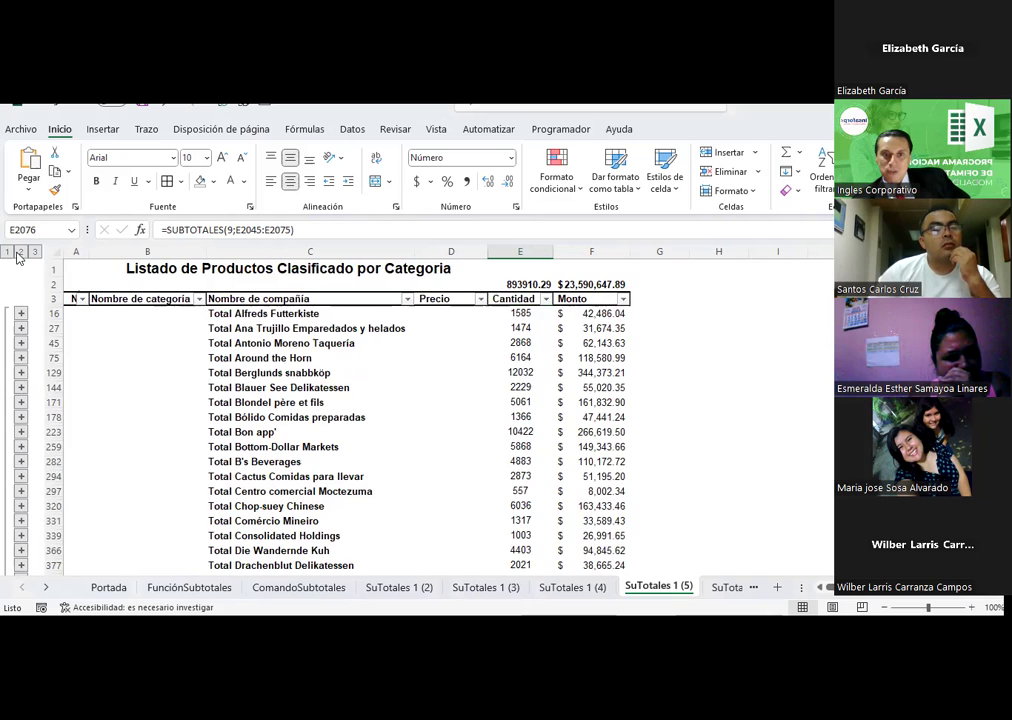
click(35, 252)
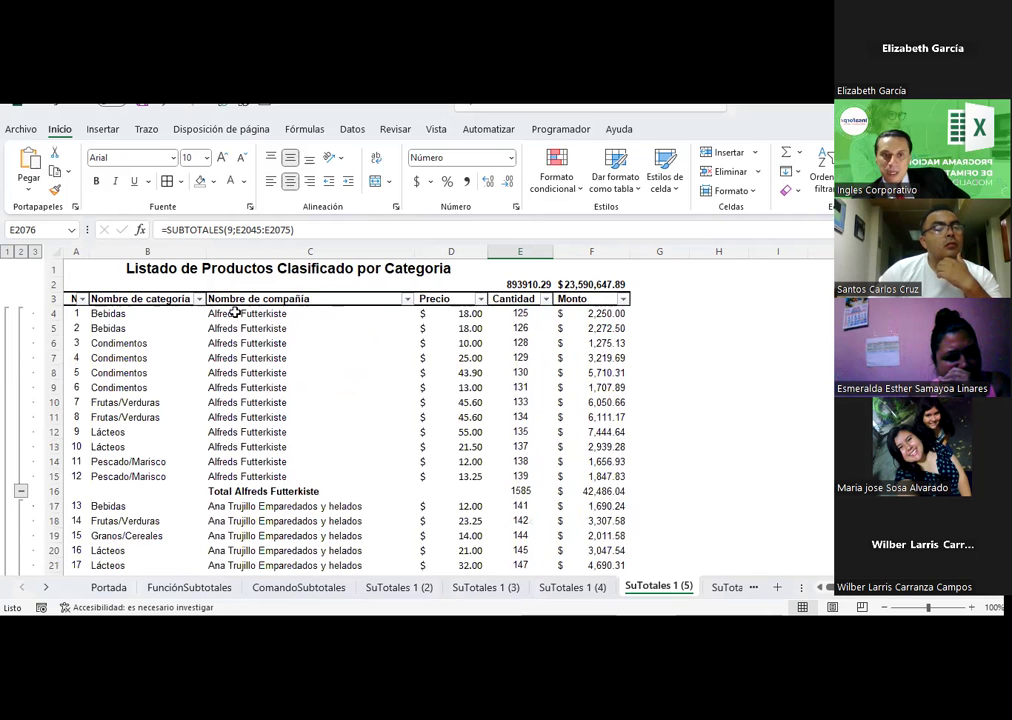
click(598, 586)
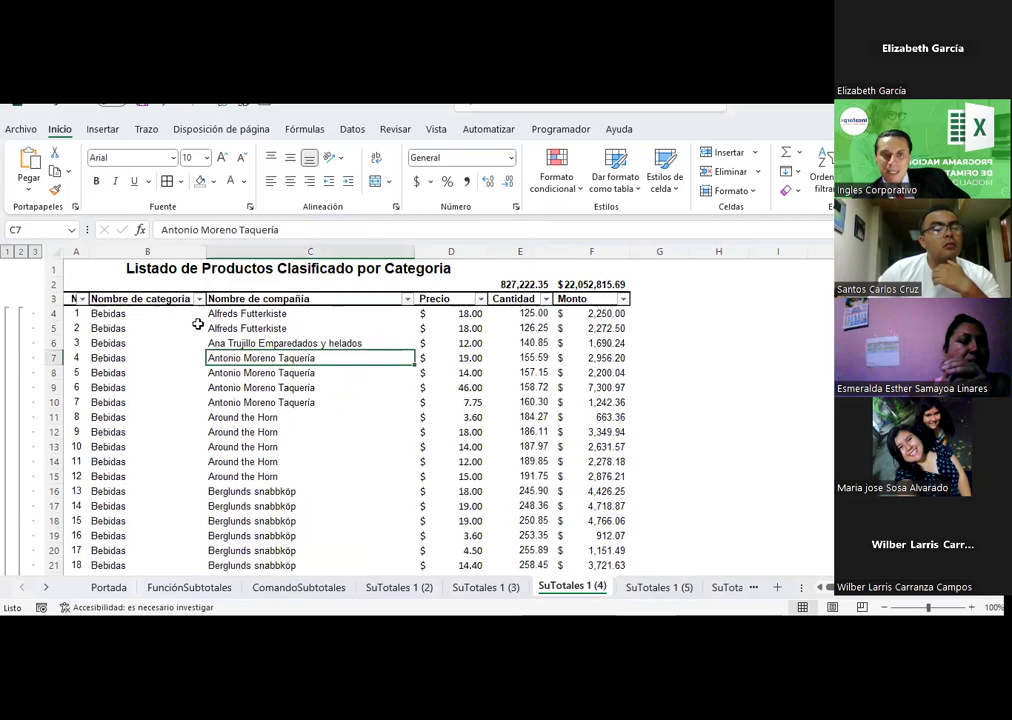
- Collapse SuTotales 1 (4) to outline level 2 and select the category total labels in column B
click(20, 252)
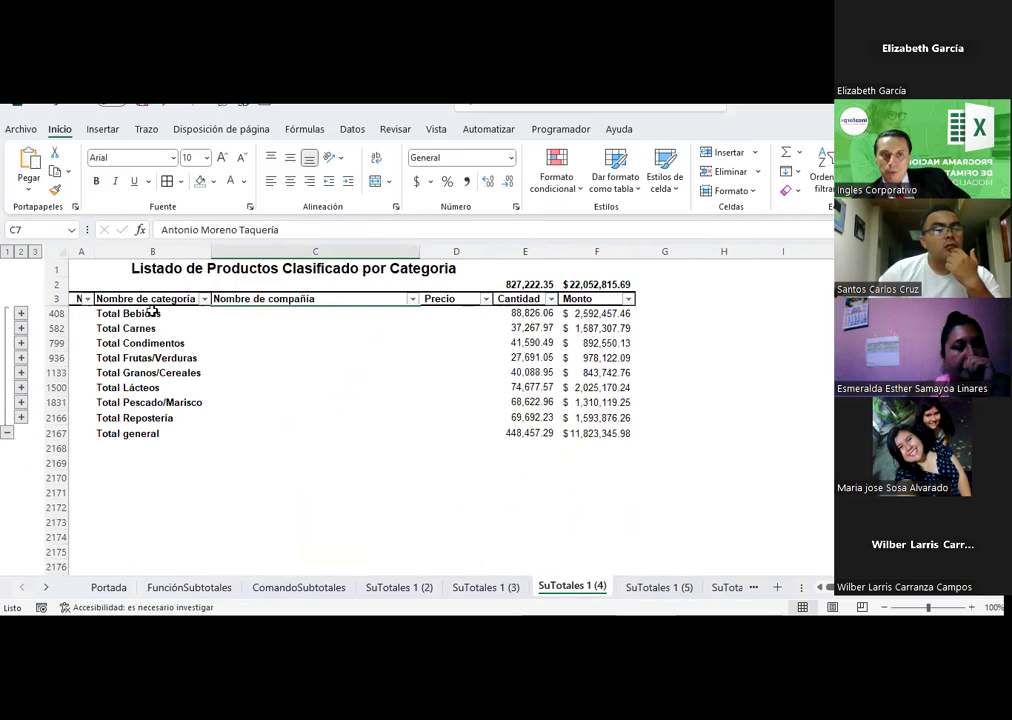
drag(152, 313, 153, 436)
drag(140, 313, 141, 427)
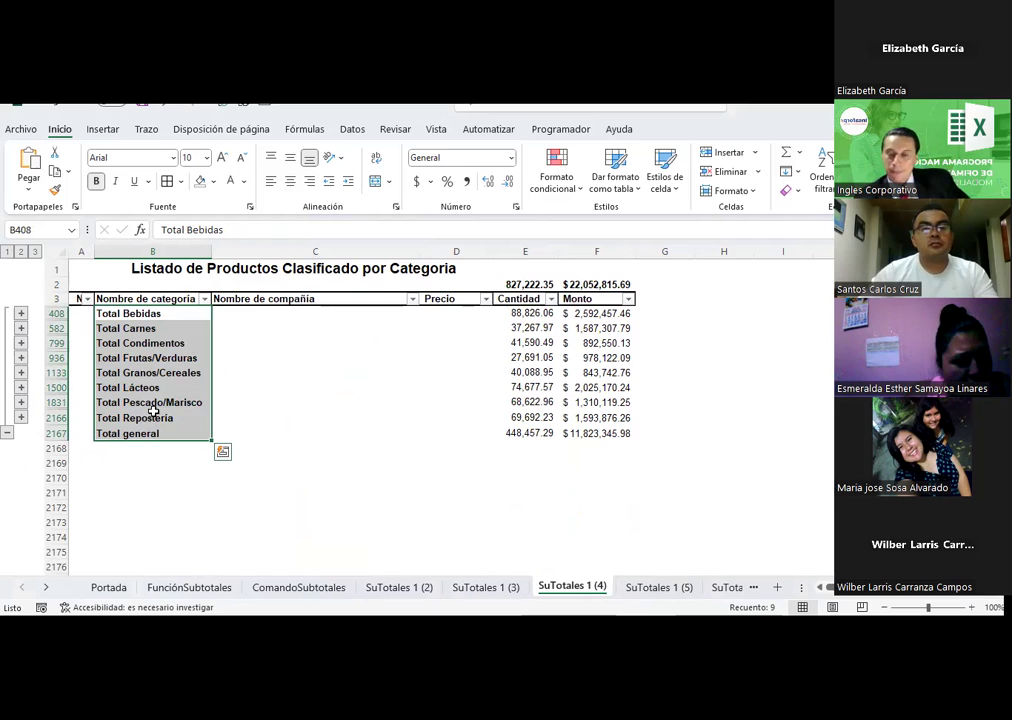
click(277, 367)
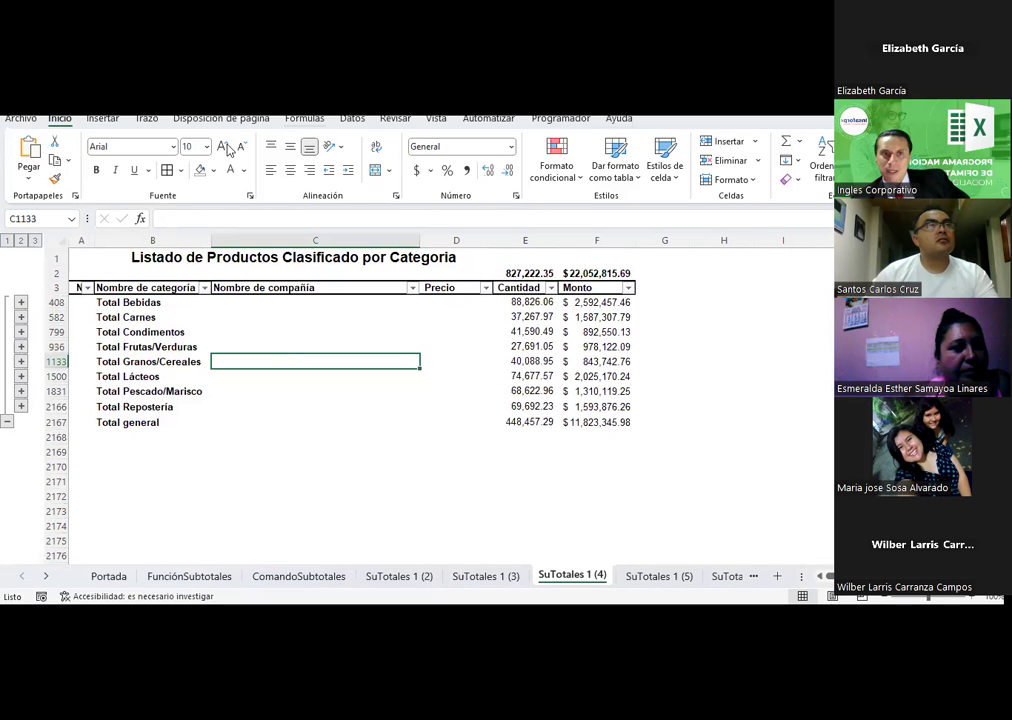
key(ctrl+p)
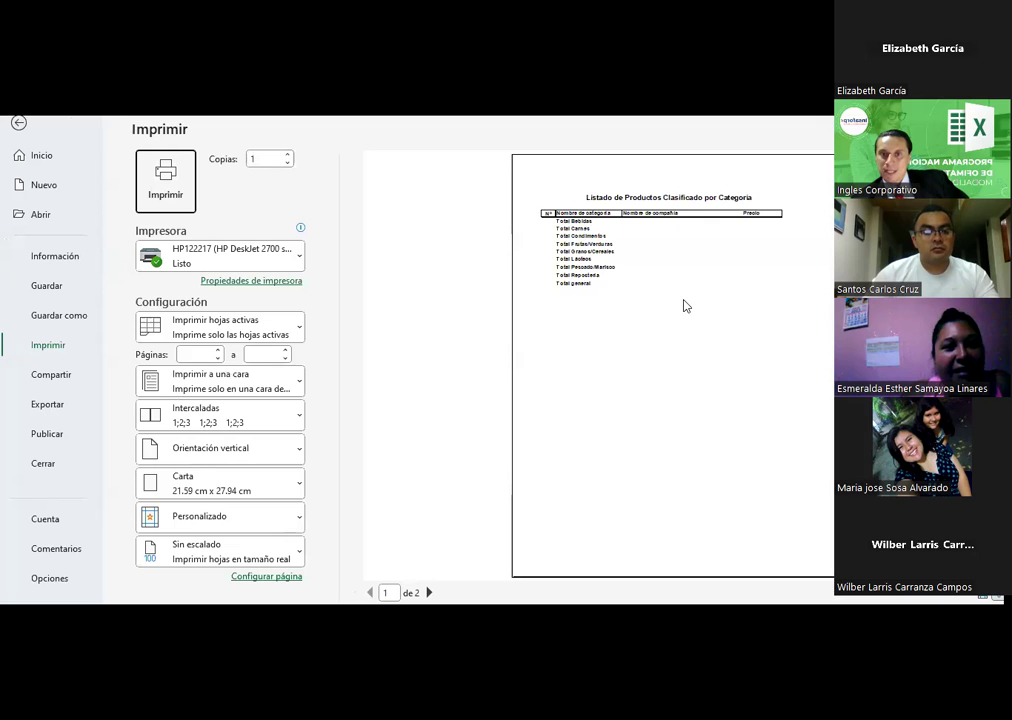
scroll(686, 306, down, 1)
scroll(686, 306, up, 1)
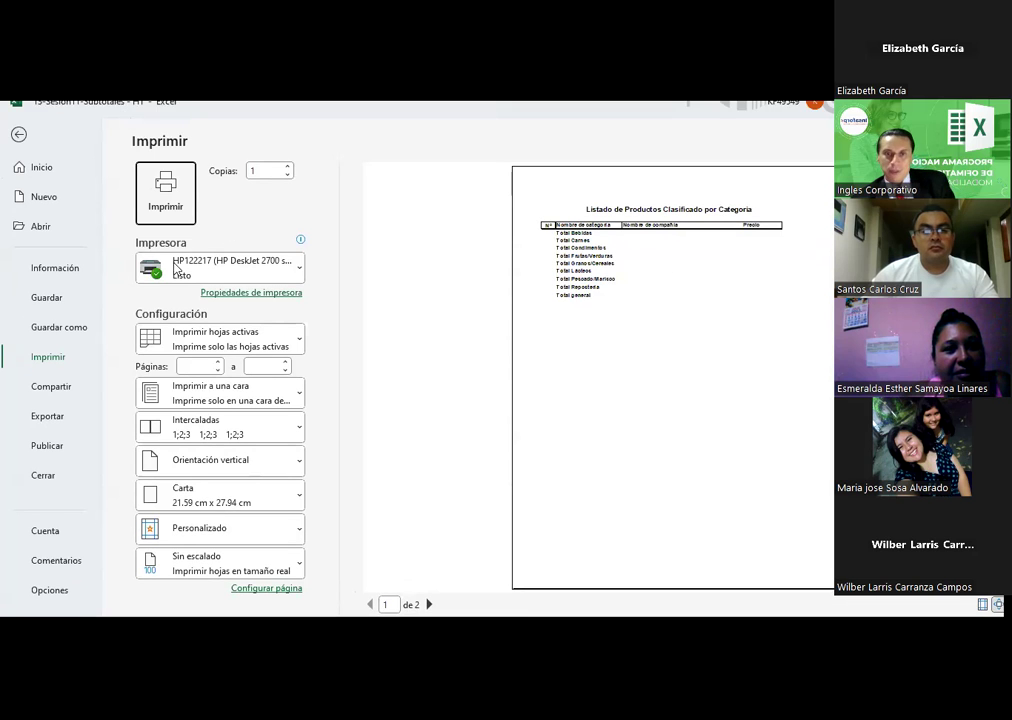
key(Escape)
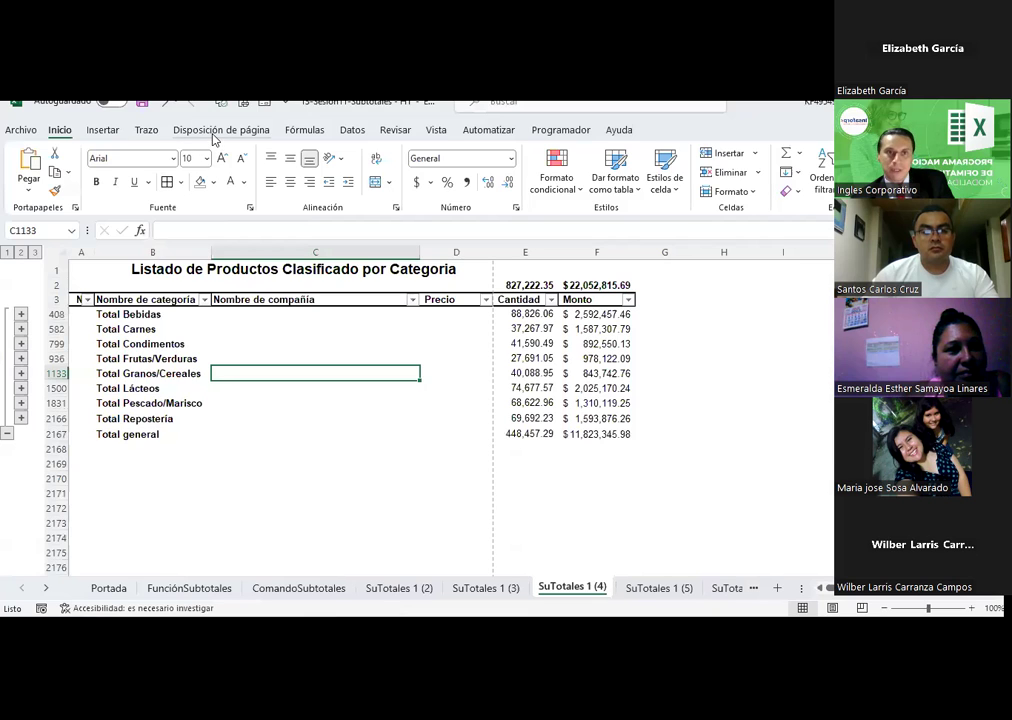
- Set the SuTotales 1 (4) page orientation to Horizontal (landscape)
click(213, 133)
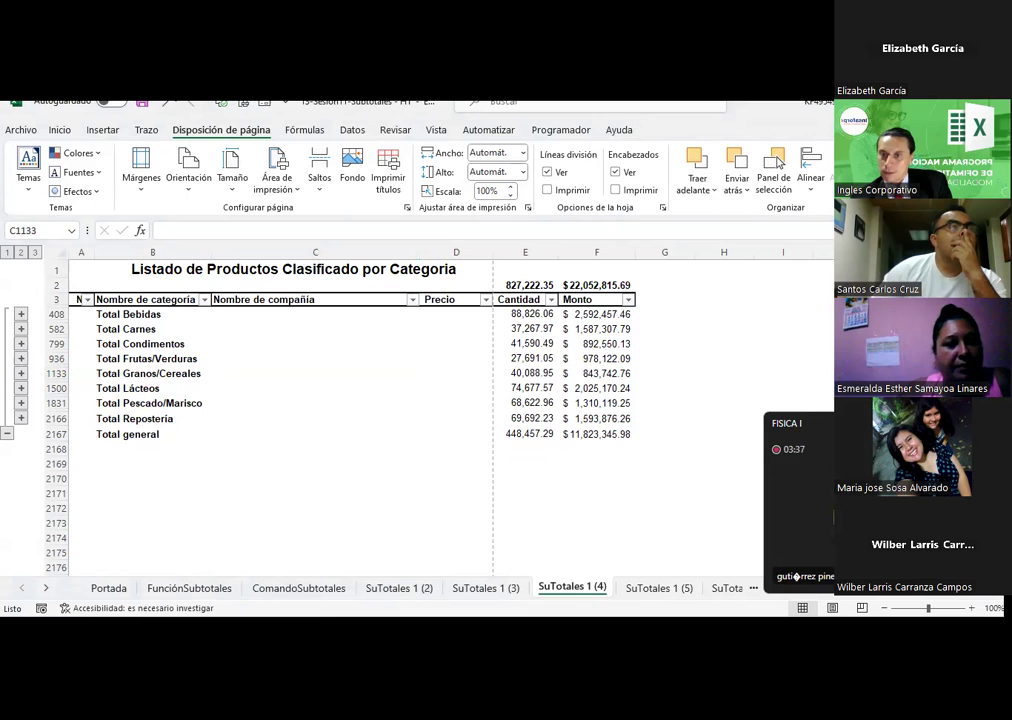
click(798, 500)
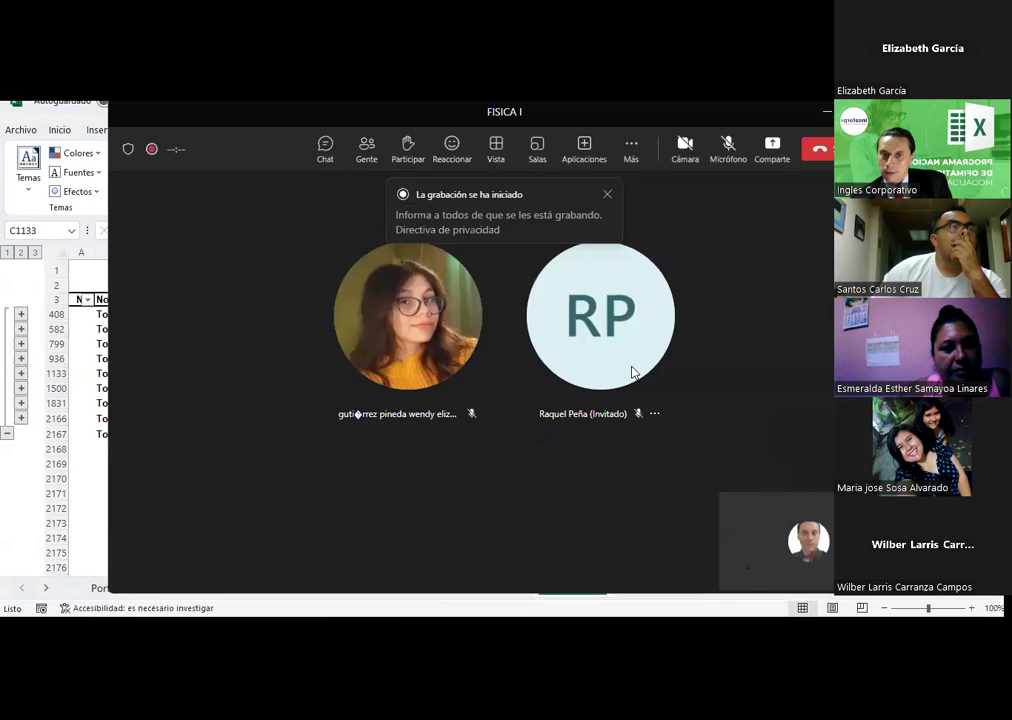
click(826, 113)
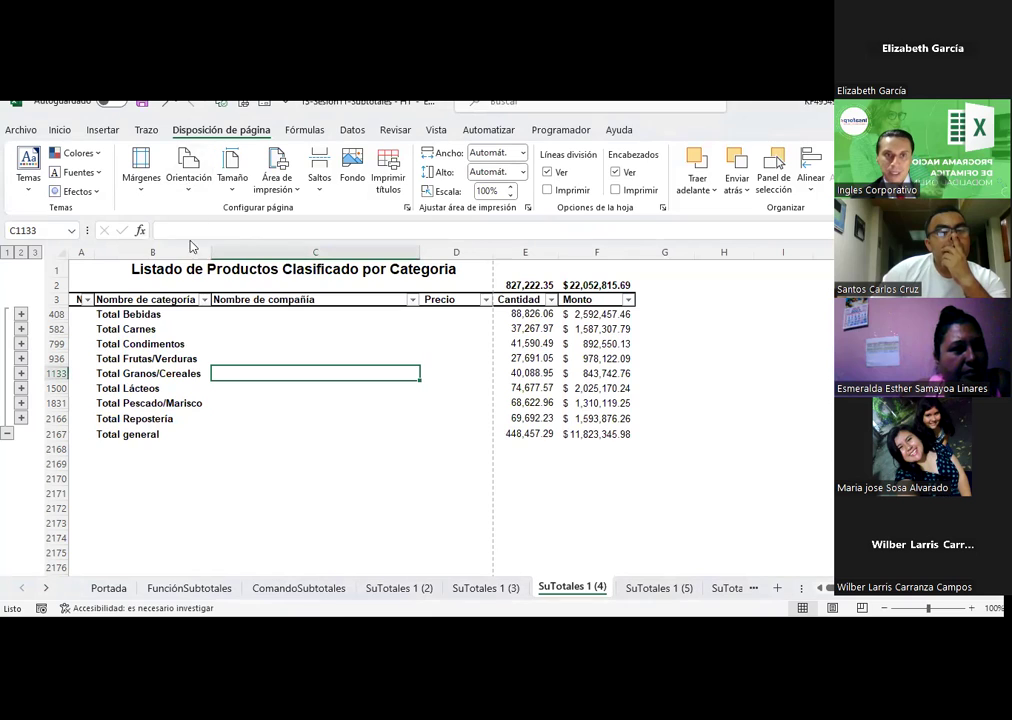
click(190, 185)
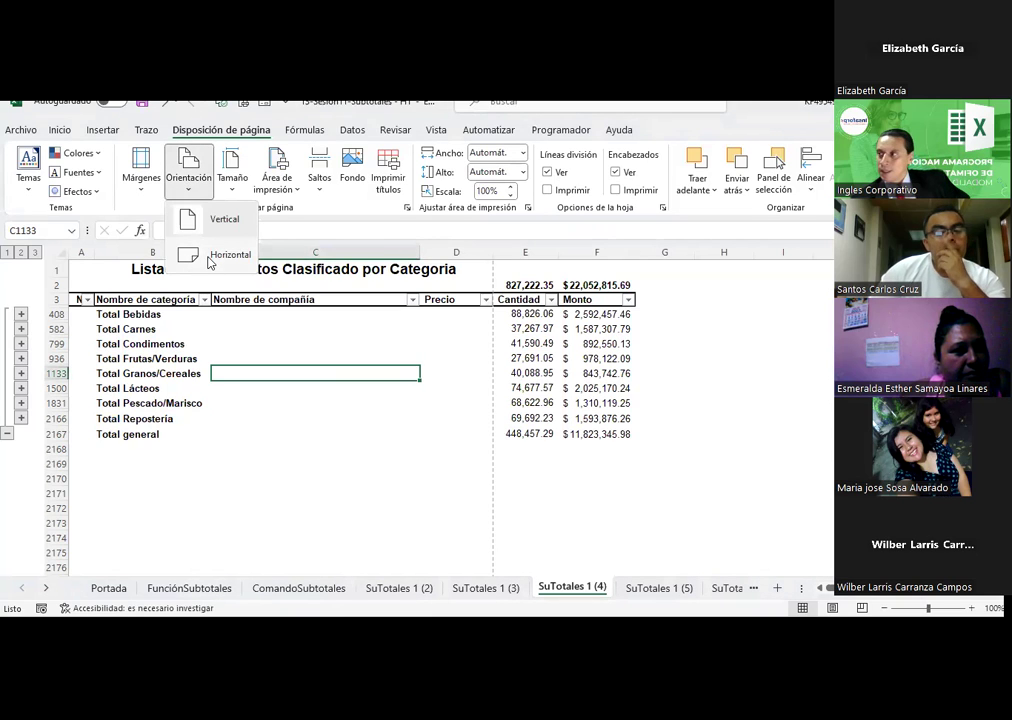
click(207, 257)
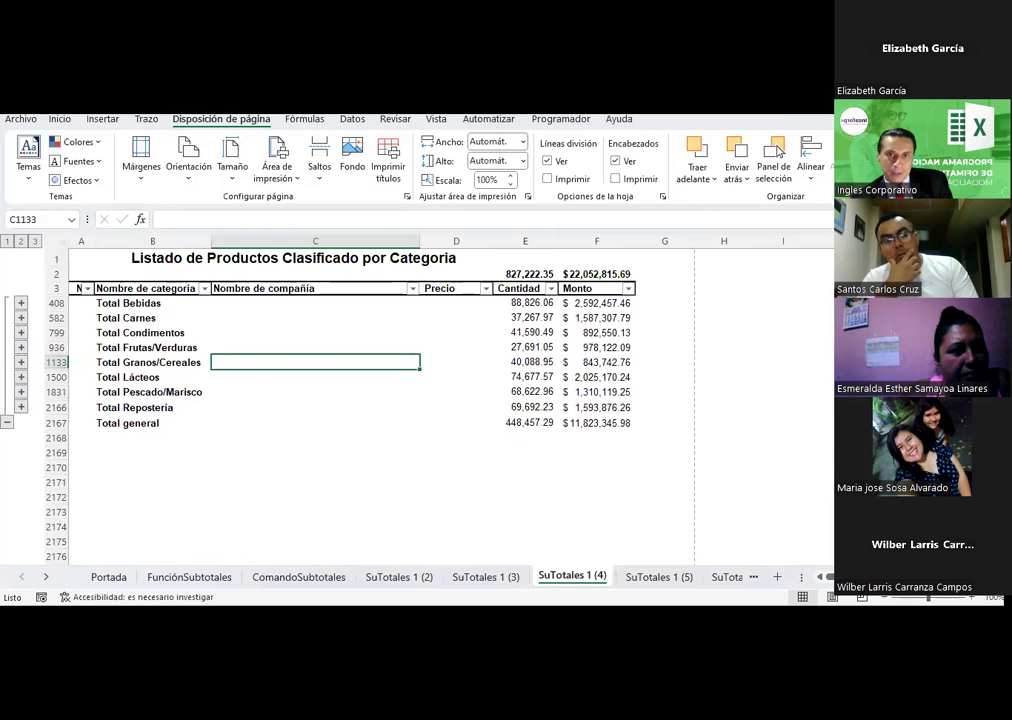
key(ctrl+p)
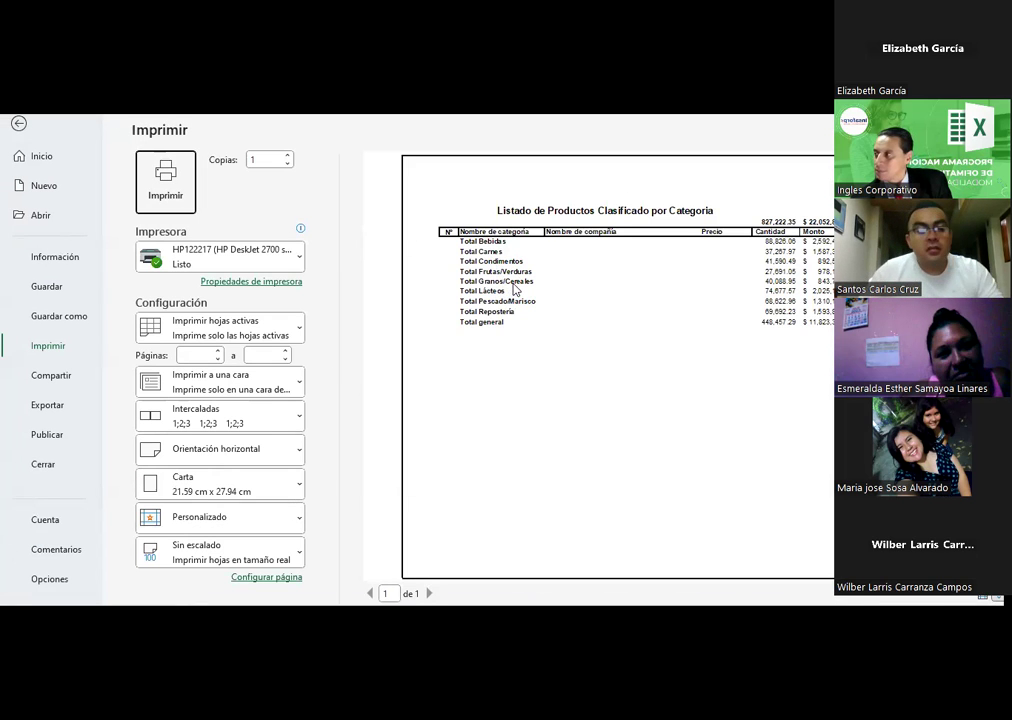
- Leave the print preview, expand SuTotales 1 (4) to outline level 3, and go to SuTotales 1 (5)
key(Escape)
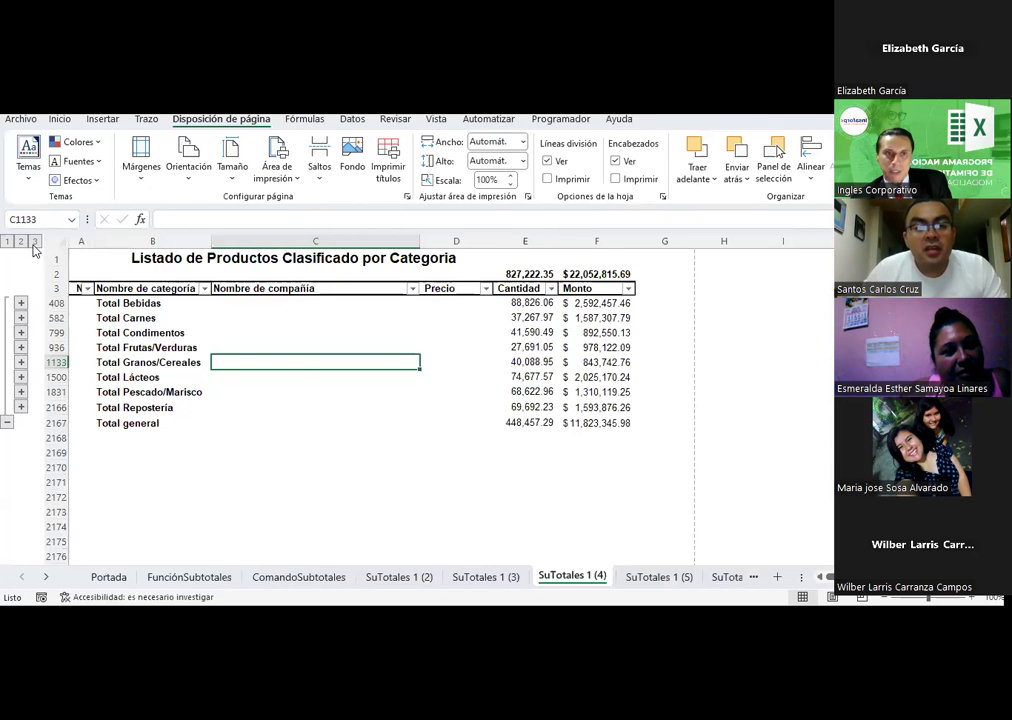
click(34, 242)
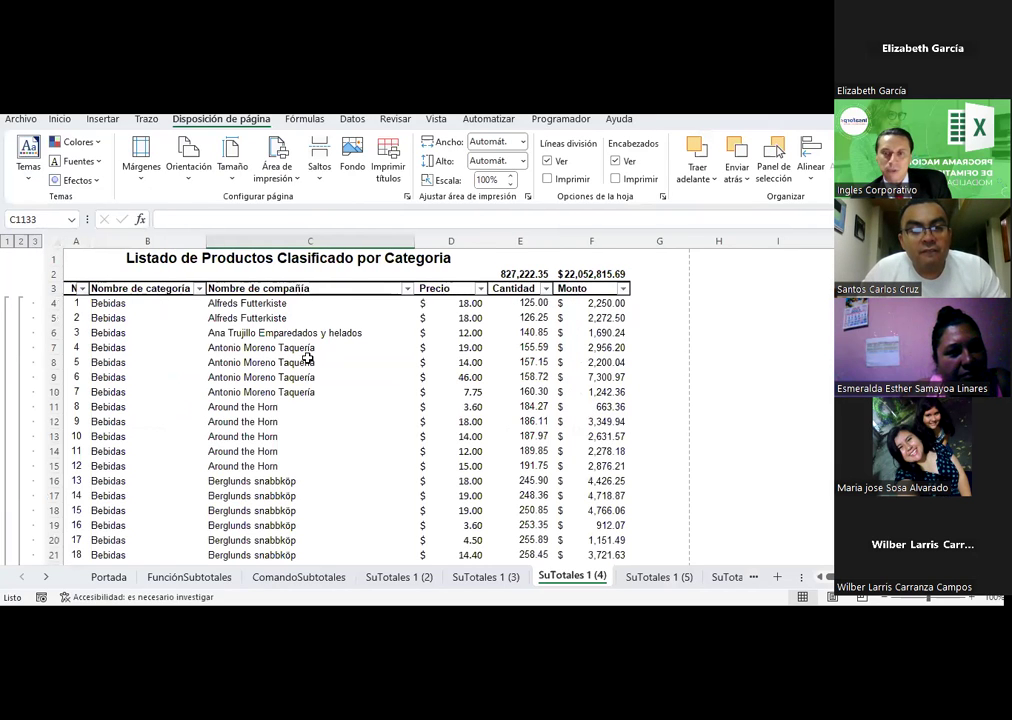
scroll(335, 355, down, 6)
scroll(330, 348, down, 4)
scroll(331, 348, down, 4)
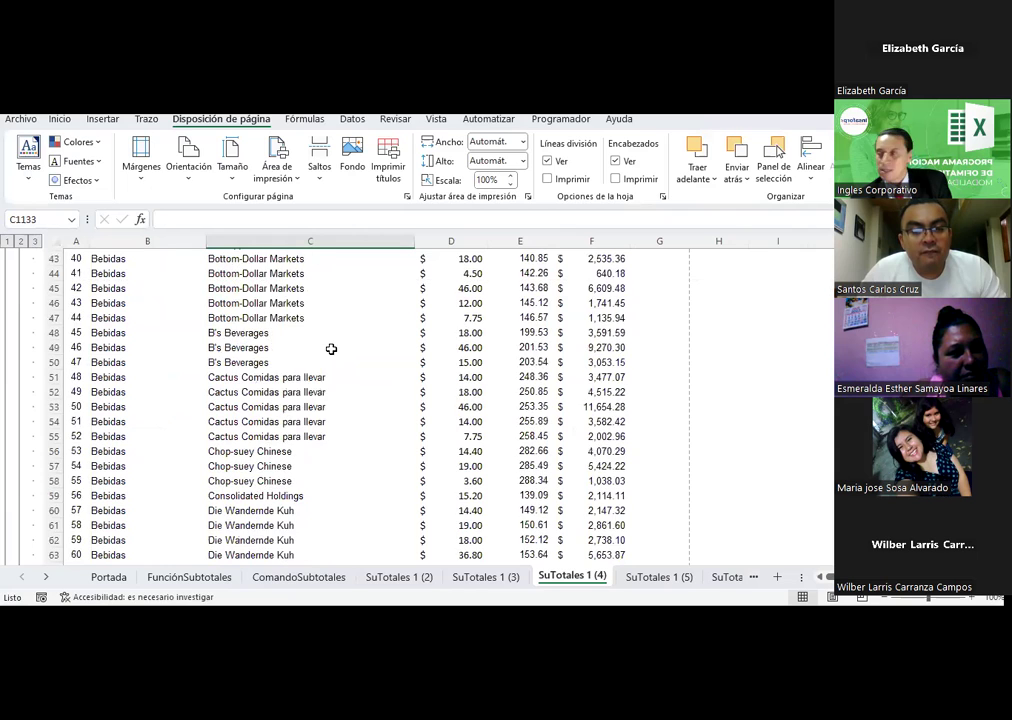
scroll(331, 348, up, 11)
click(660, 578)
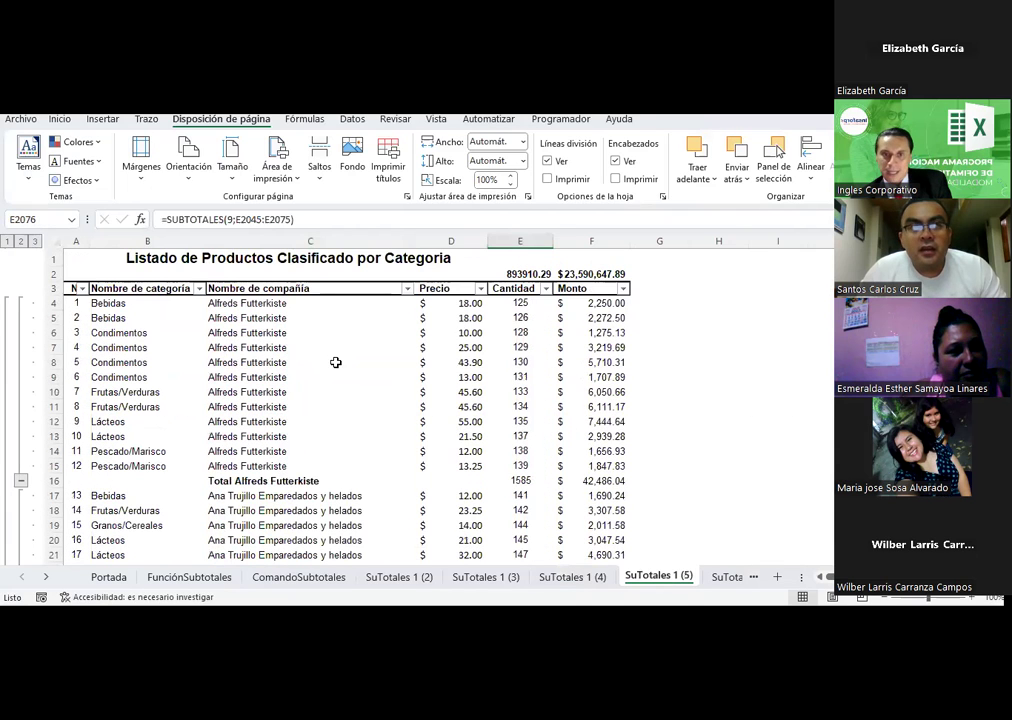
- Set SuTotales 1 (5) to Horizontal orientation and collapse it to outline level 2 company totals
click(188, 163)
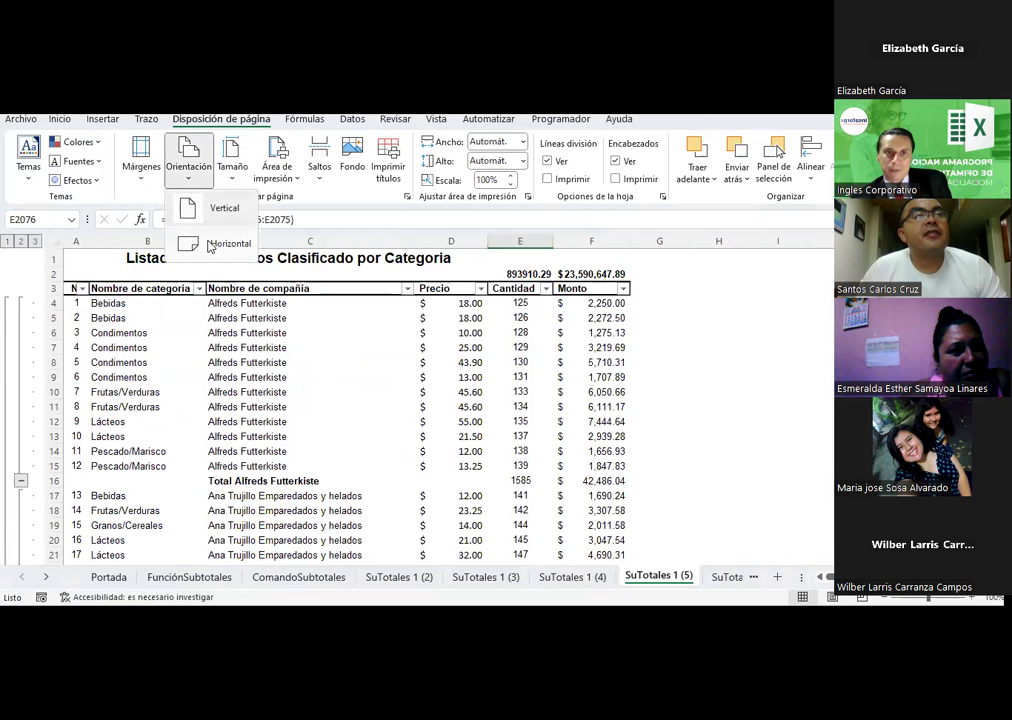
click(212, 244)
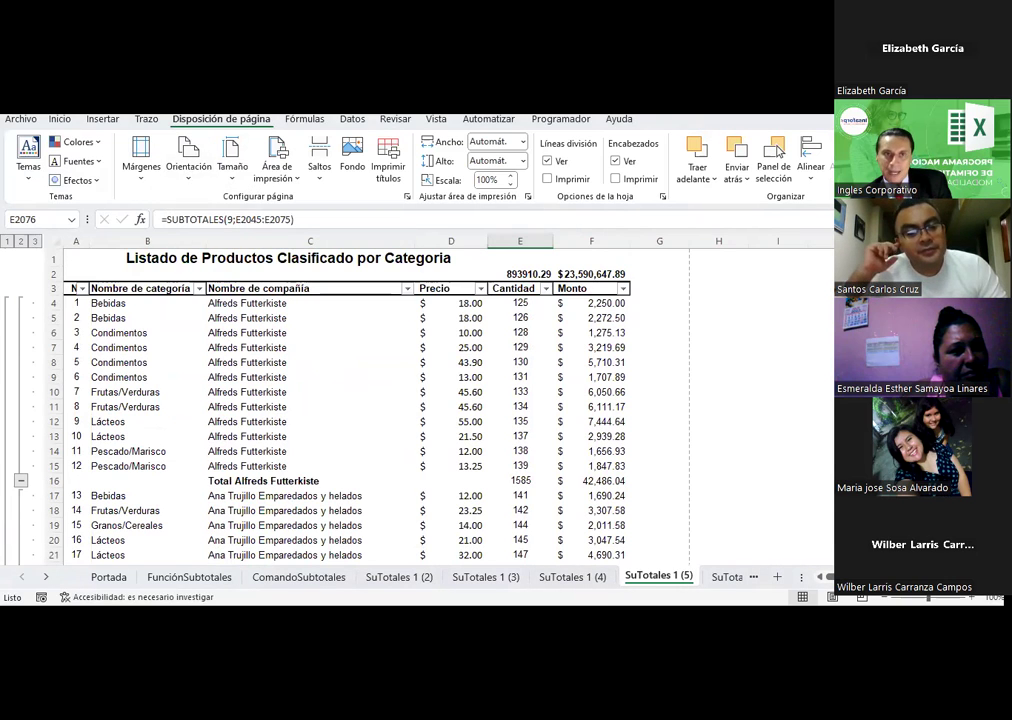
click(20, 241)
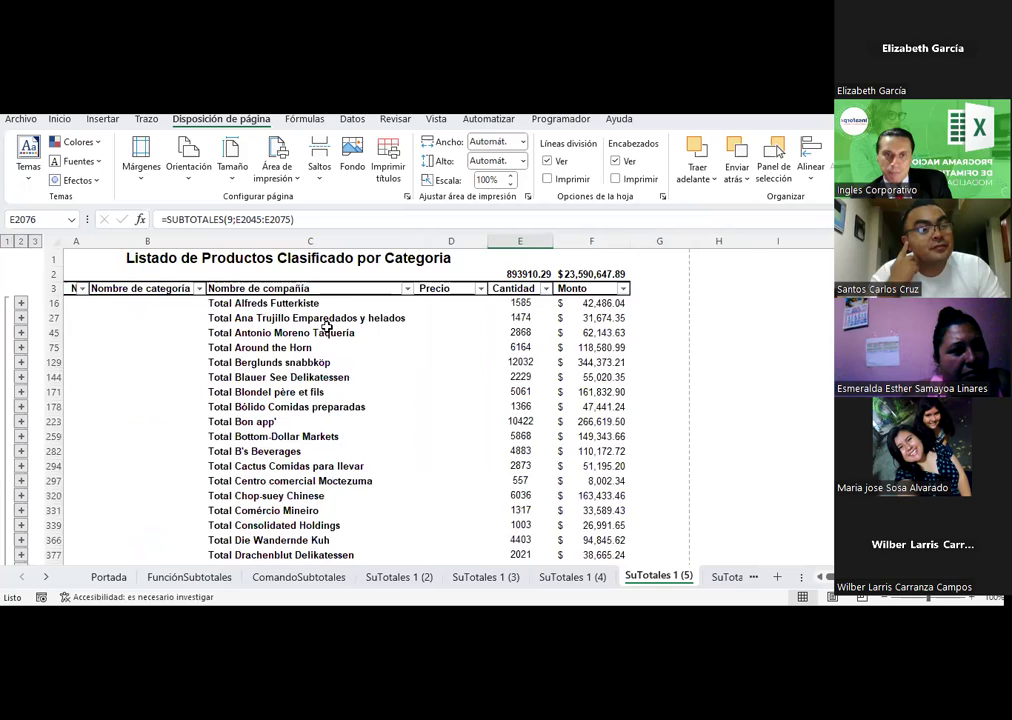
scroll(325, 325, down, 1)
scroll(325, 325, down, 3)
scroll(325, 325, down, 10)
scroll(325, 325, down, 6)
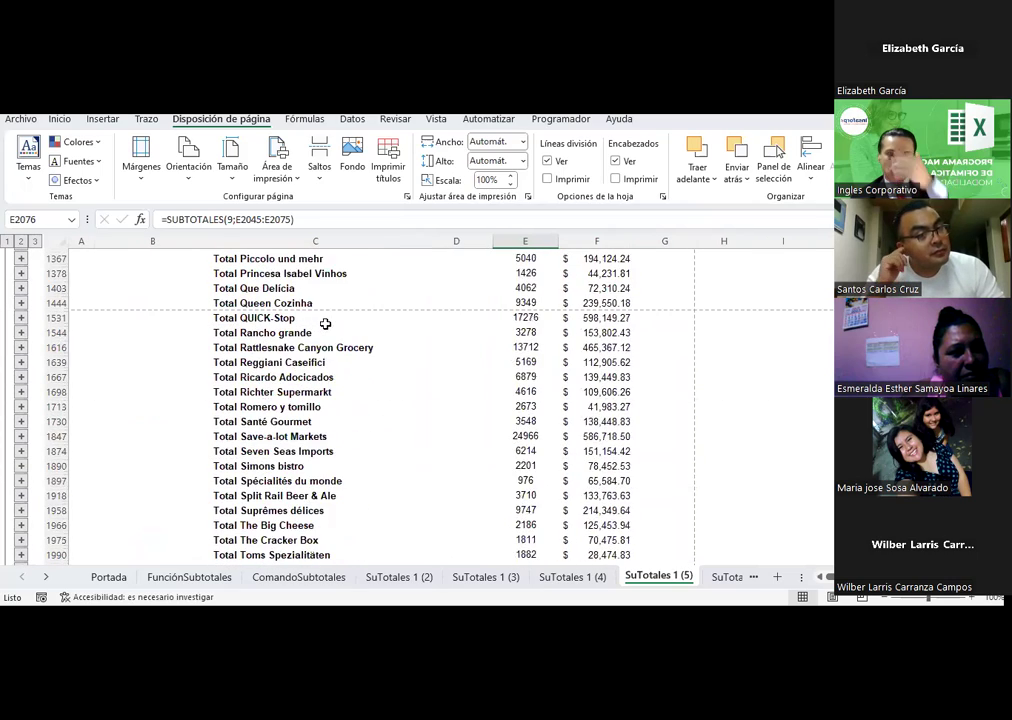
scroll(319, 334, down, 10)
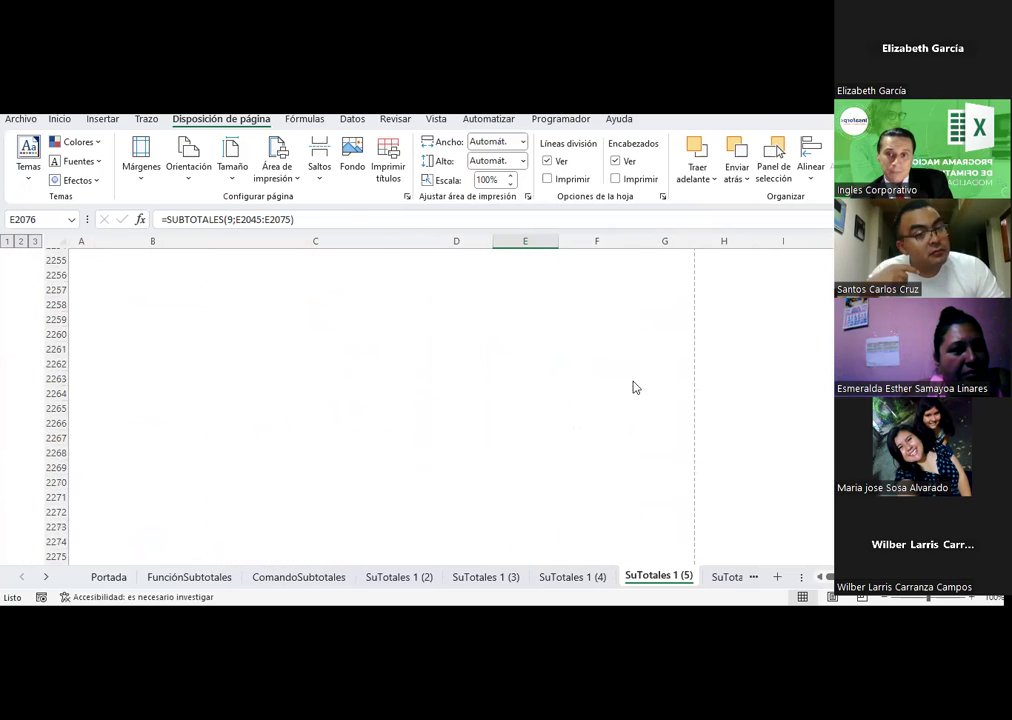
- Check the three-page landscape print preview of the company totals and close it
key(ctrl+p)
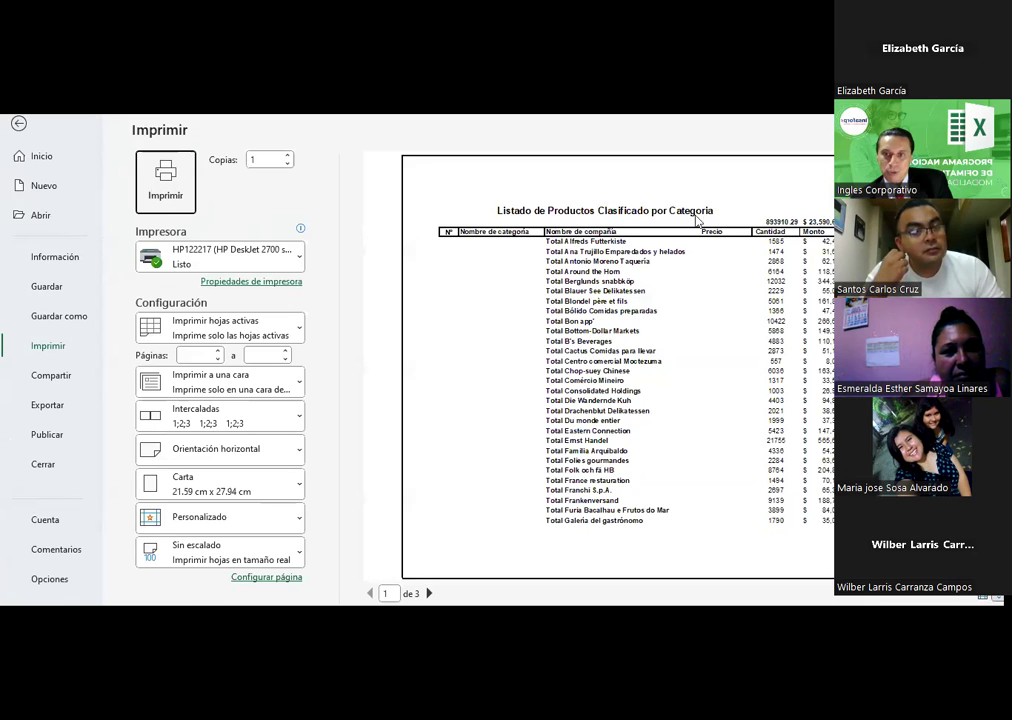
scroll(750, 318, down, 1)
scroll(750, 318, up, 1)
scroll(750, 318, up, 1)
key(Escape)
- Set rows $1:$3 as the rows to repeat at the top of each printed page
click(388, 168)
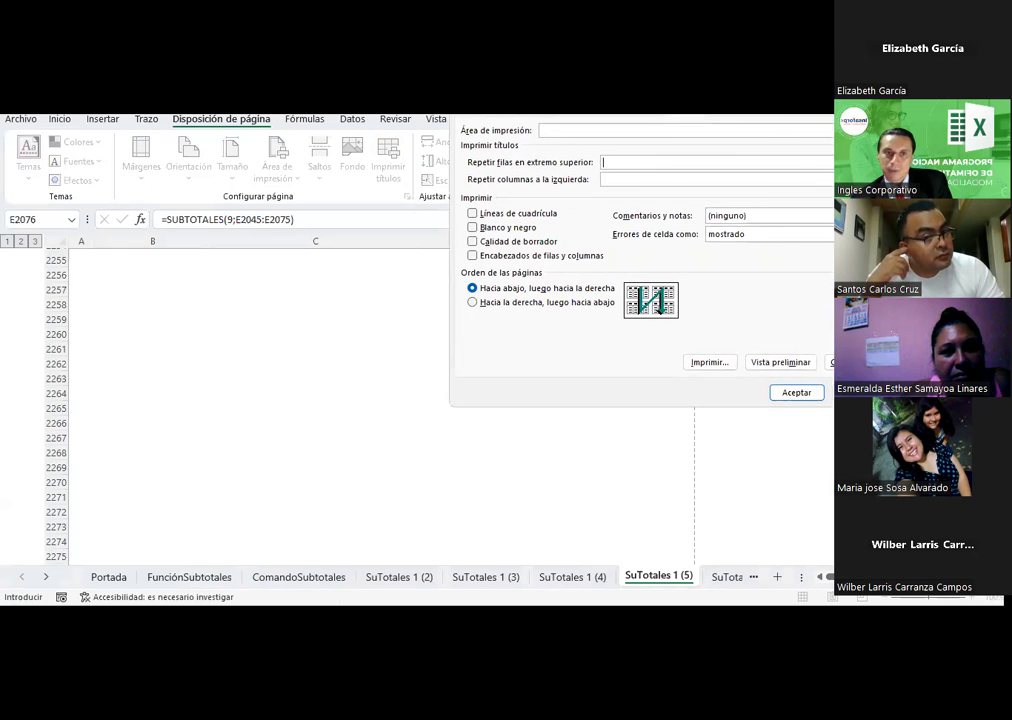
key(Return)
scroll(434, 339, up, 15)
scroll(434, 339, up, 15)
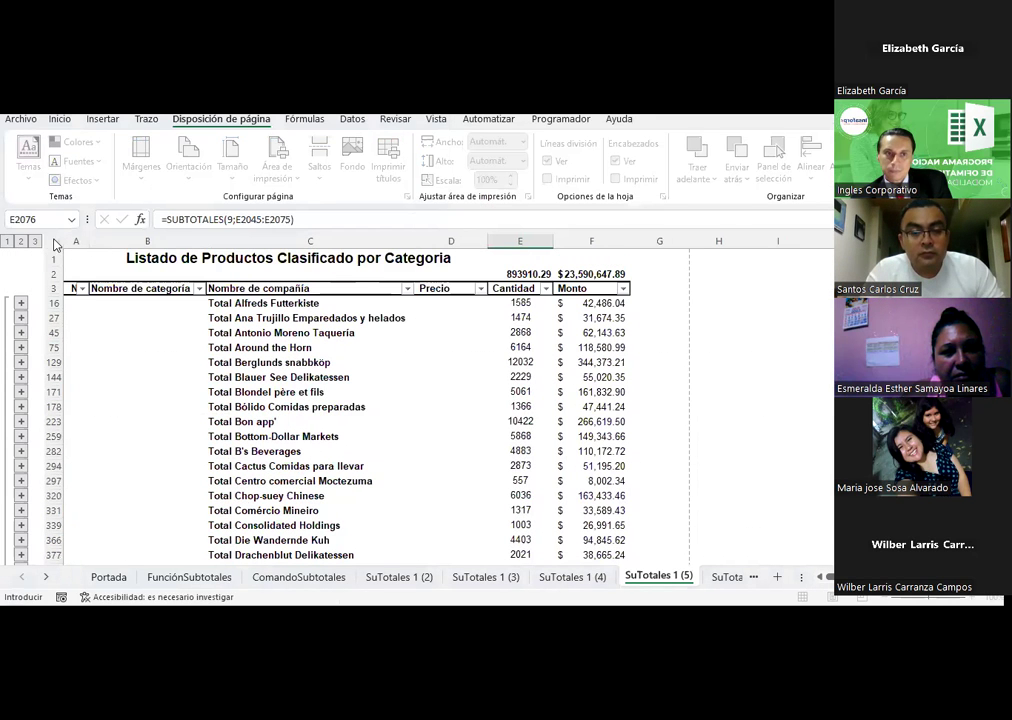
drag(54, 257, 54, 288)
key(ctrl+c)
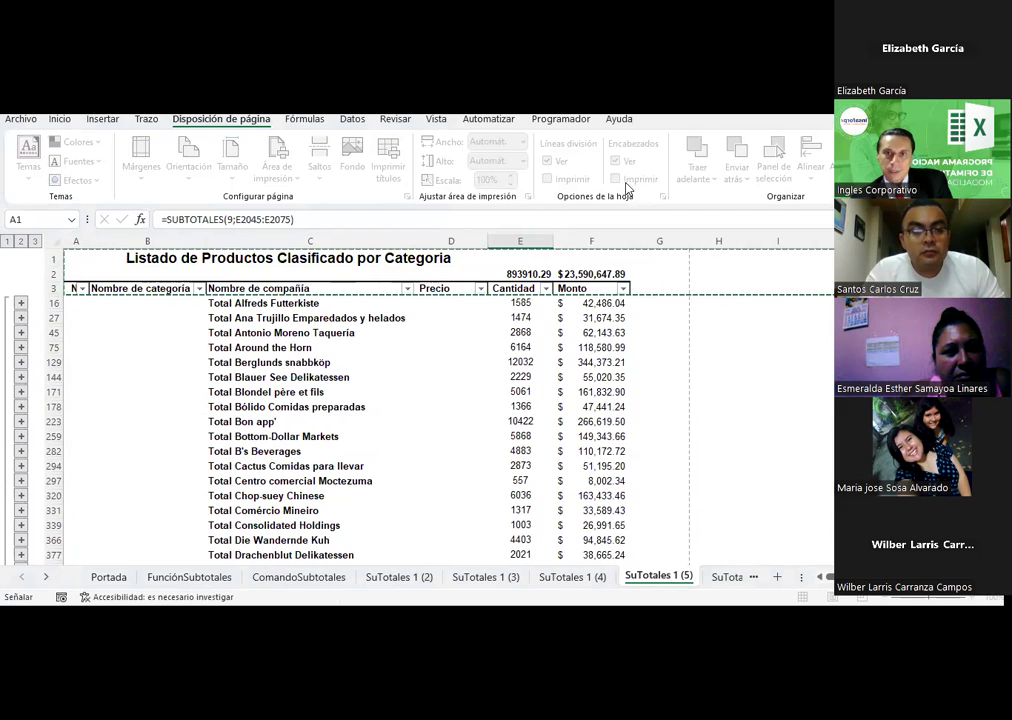
key(Return)
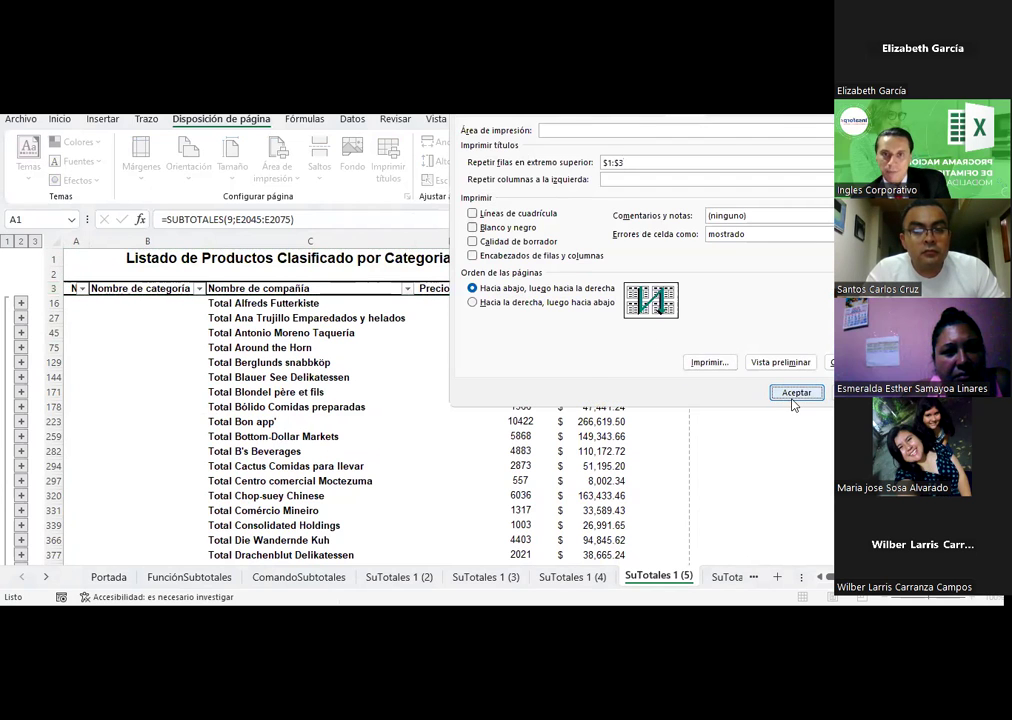
click(795, 393)
- Preview the printout to confirm the title rows repeat on every page
key(ctrl+p)
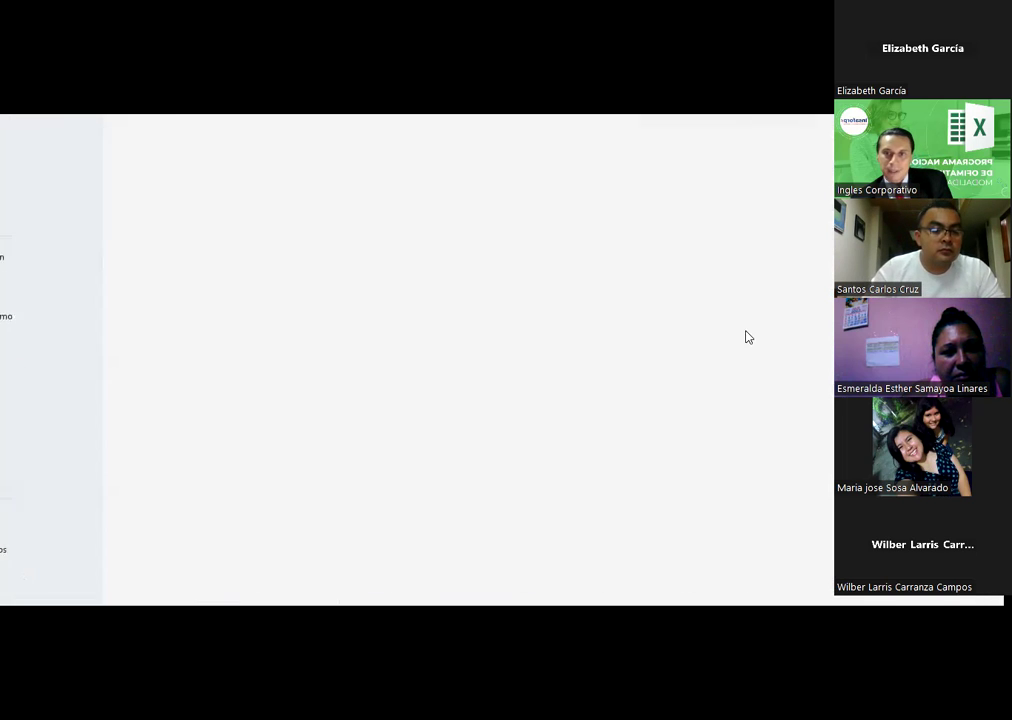
scroll(612, 231, down, 1)
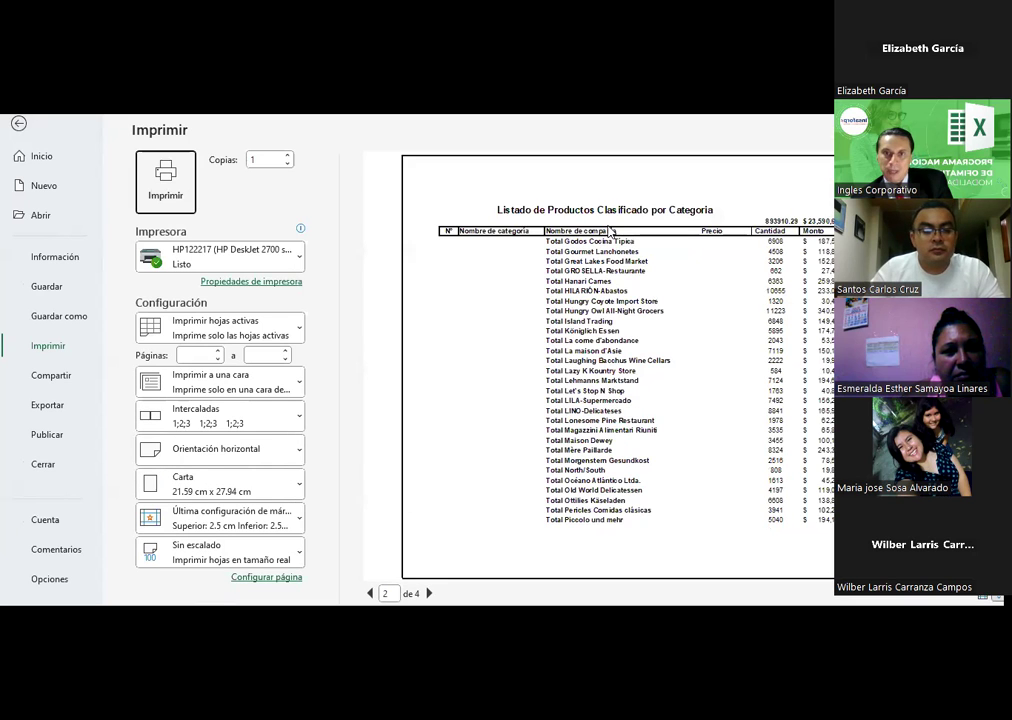
scroll(555, 255, down, 1)
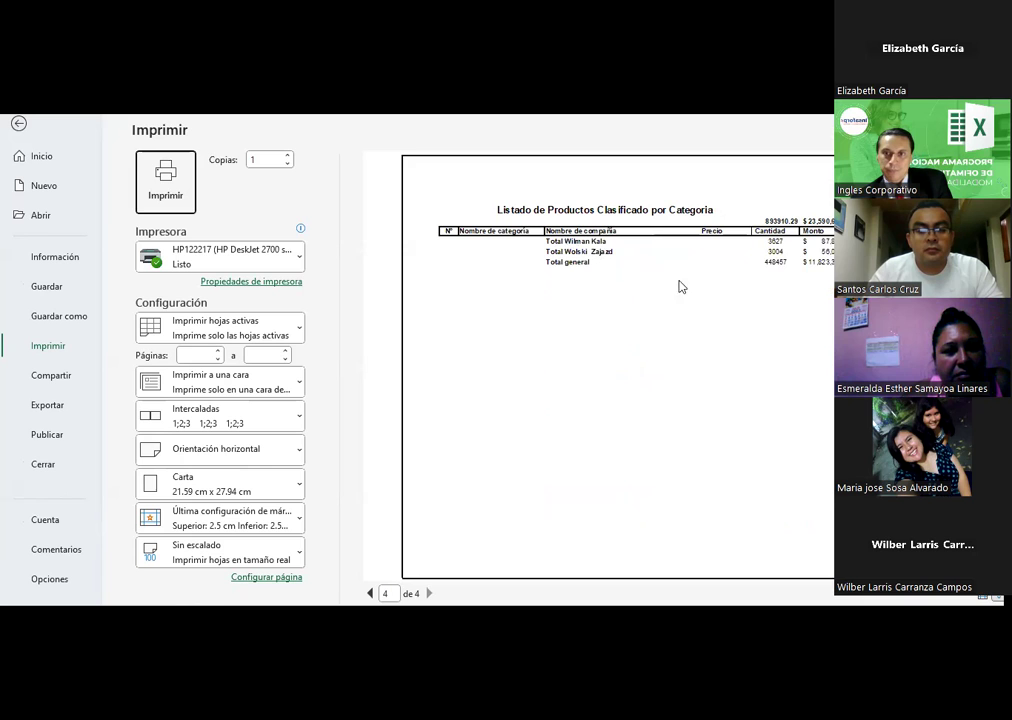
key(Escape)
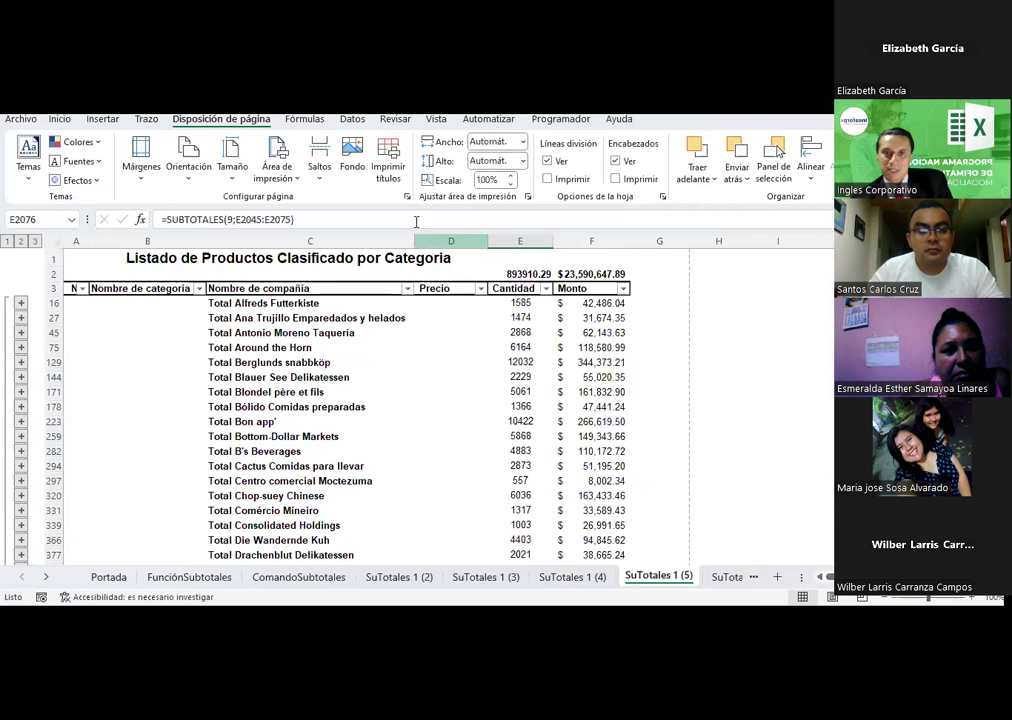
- Add a custom centre footer showing the page number and total page count
click(392, 172)
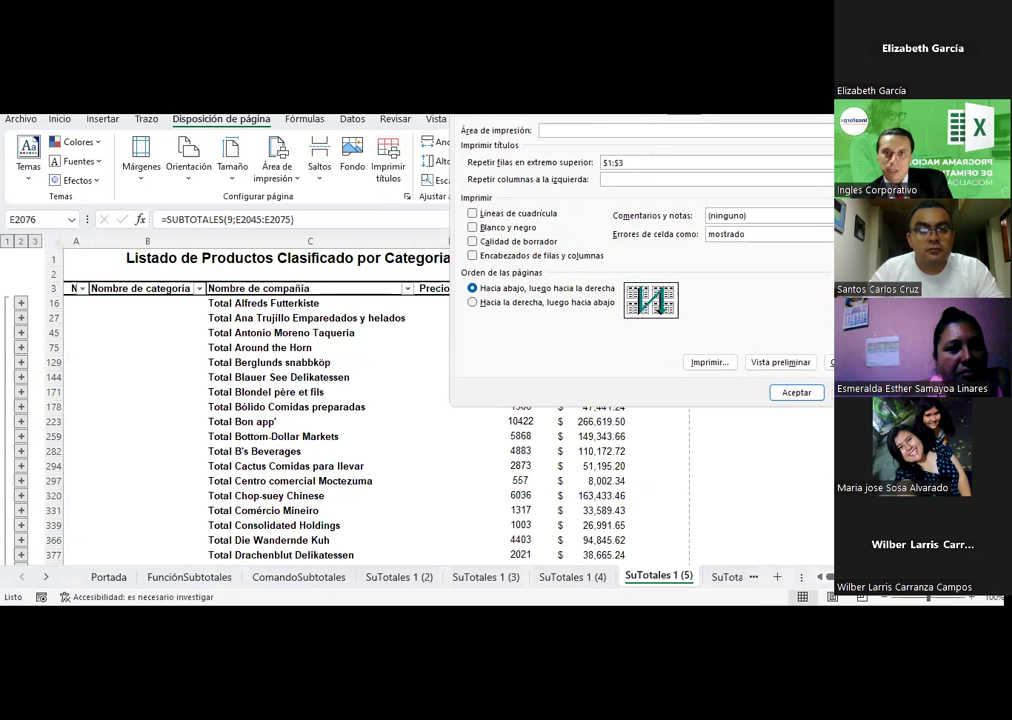
click(612, 105)
click(740, 210)
click(589, 243)
text(e &[Páginas)
click(609, 241)
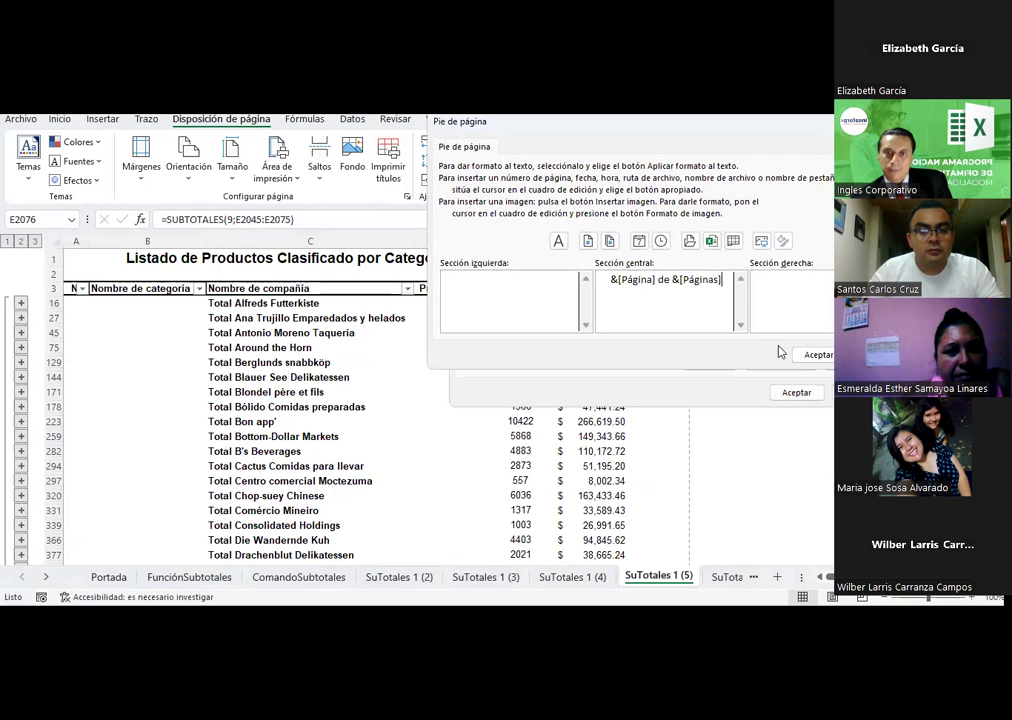
click(816, 354)
click(796, 392)
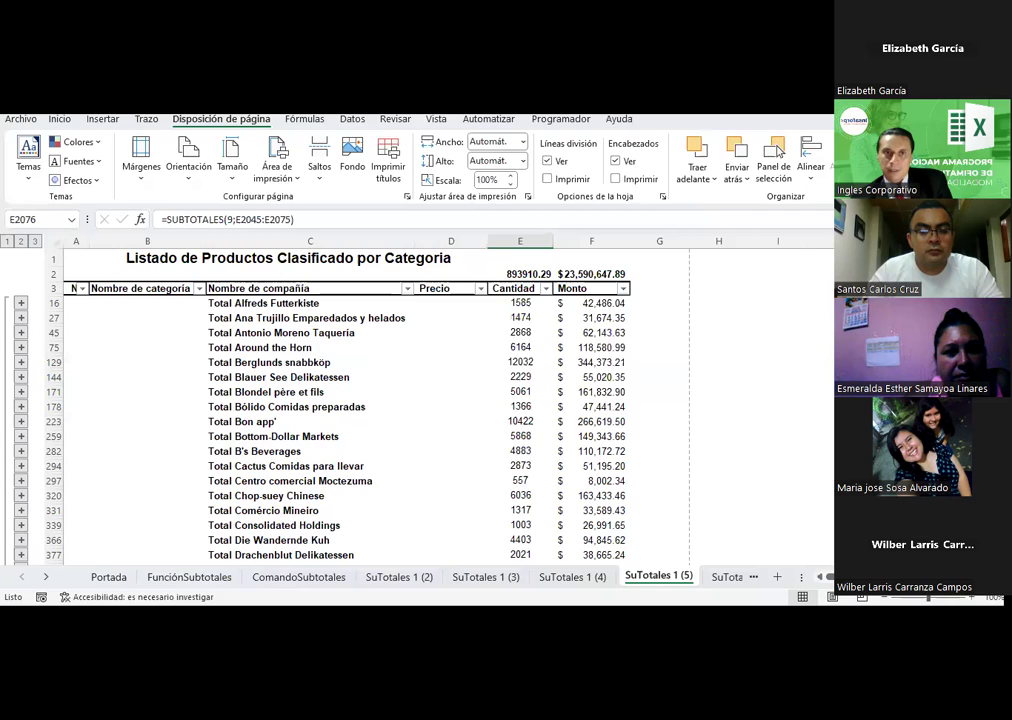
- Preview the pages to check the page-number footer, then return to the worksheet
key(ctrl+p)
scroll(655, 345, down, 1)
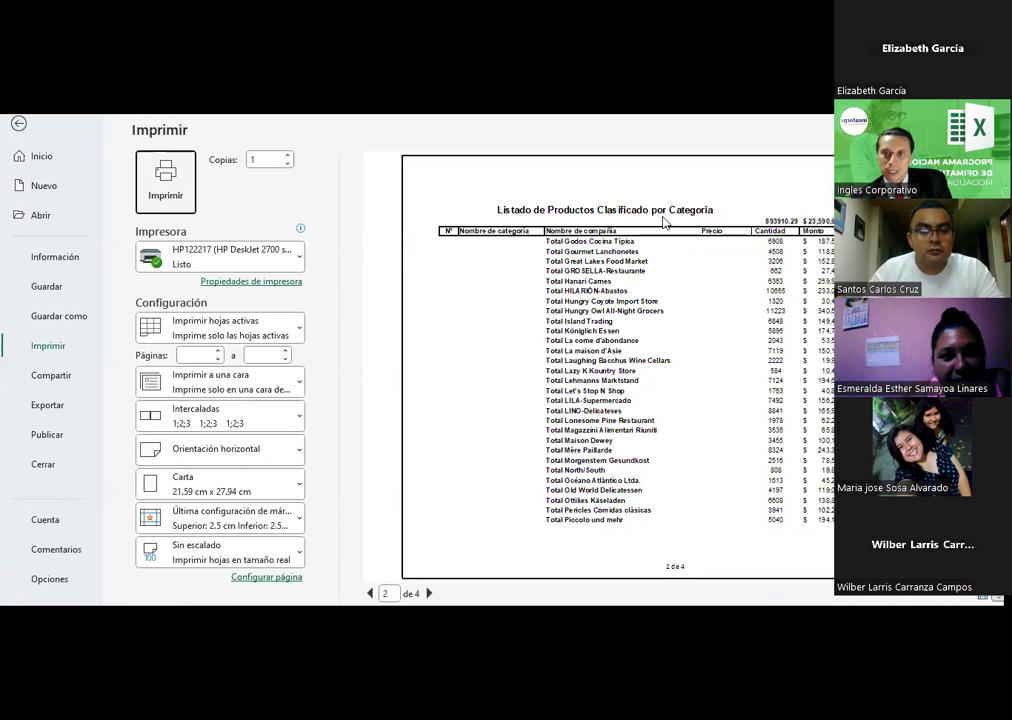
scroll(662, 359, down, 1)
scroll(662, 359, down, 1)
scroll(664, 349, up, 3)
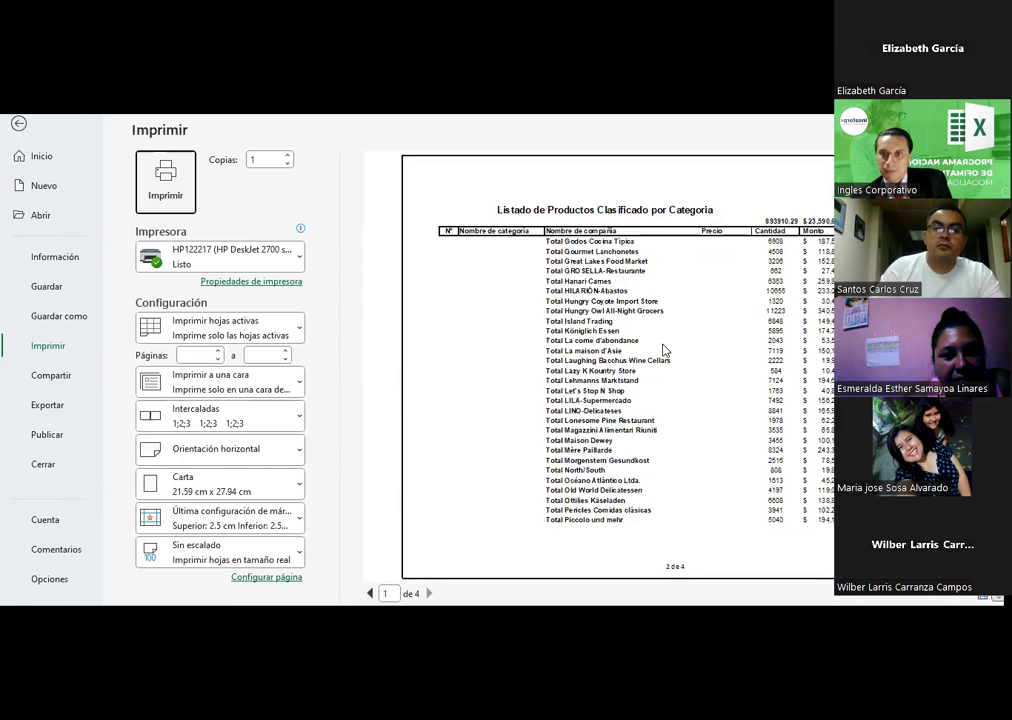
key(Escape)
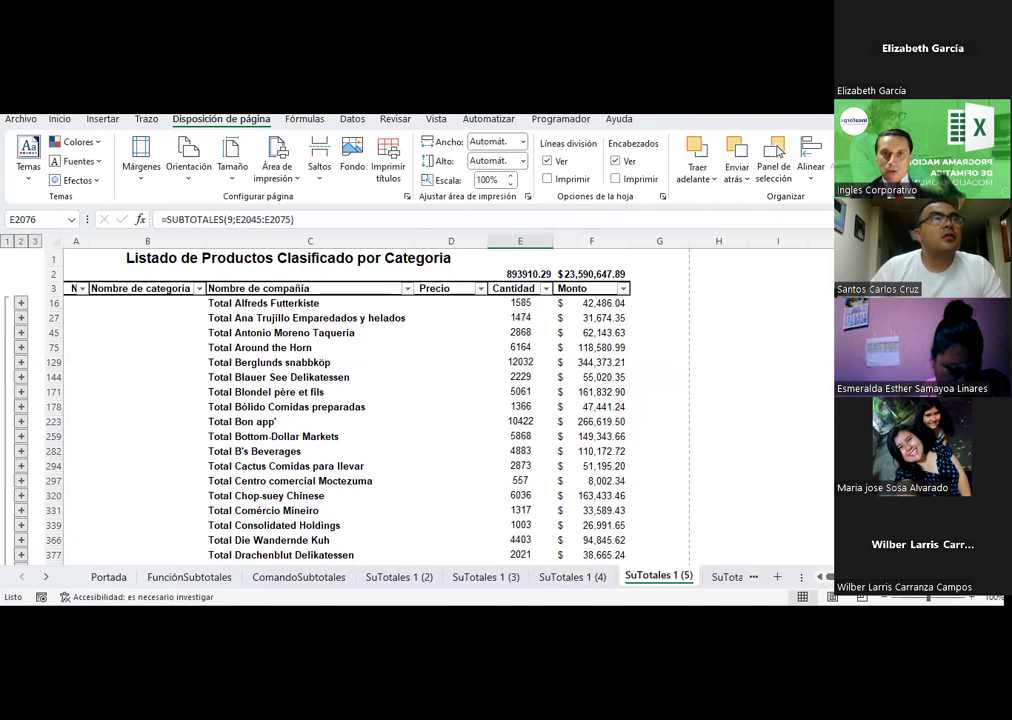
click(556, 445)
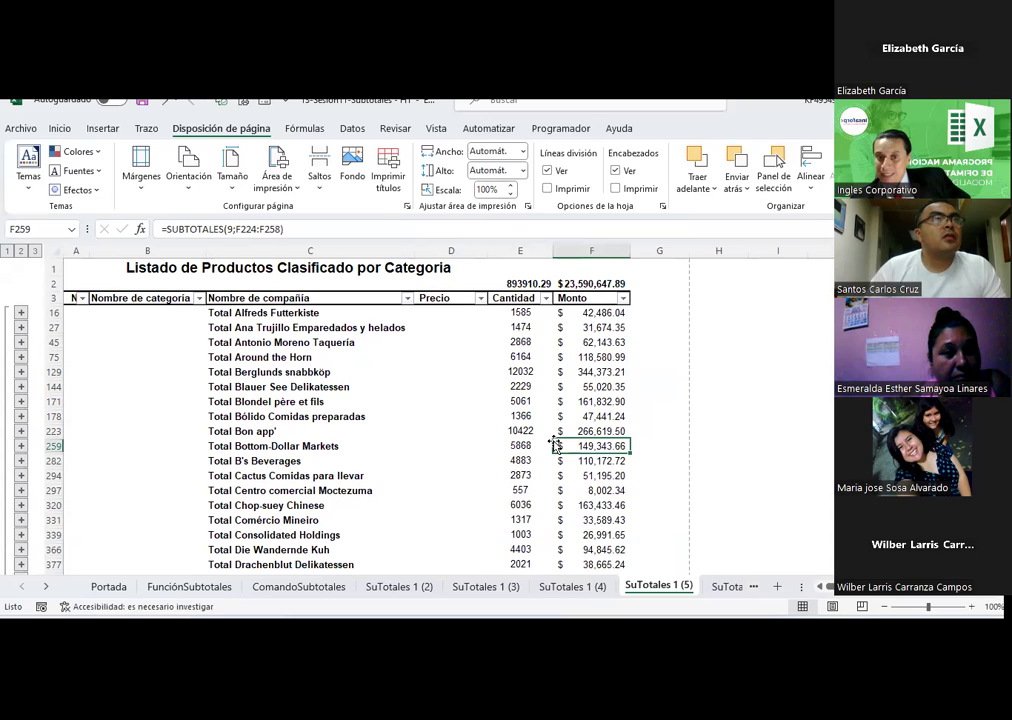
click(41, 587)
click(41, 587)
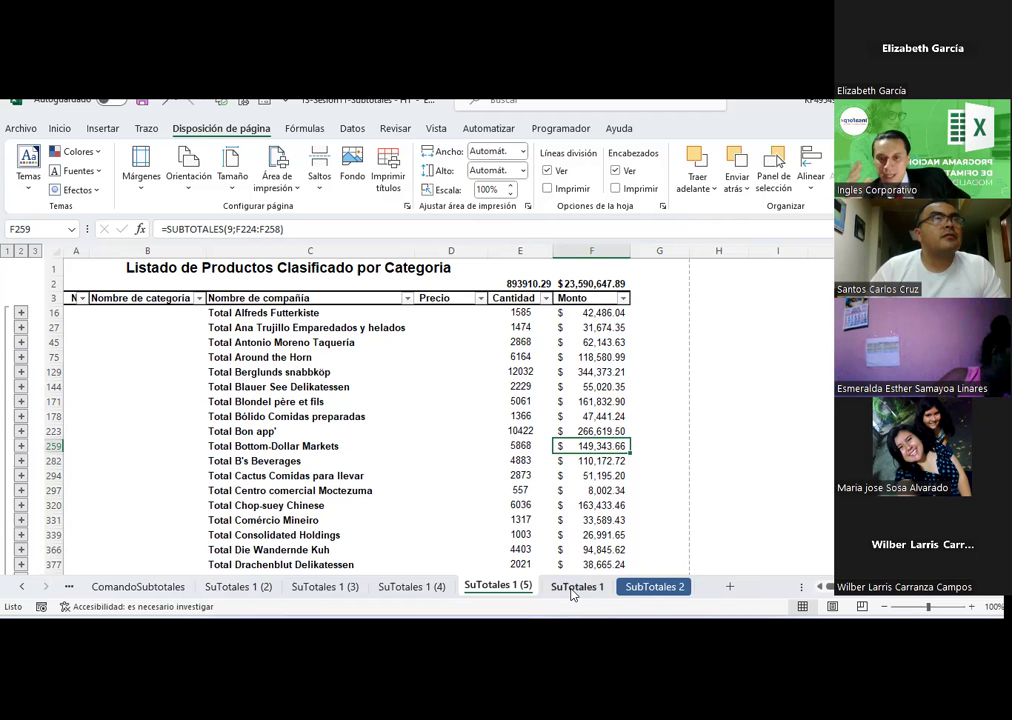
- Switch from the SuTotales 1 sheet to the SubTotales 2 payroll sheet
click(574, 590)
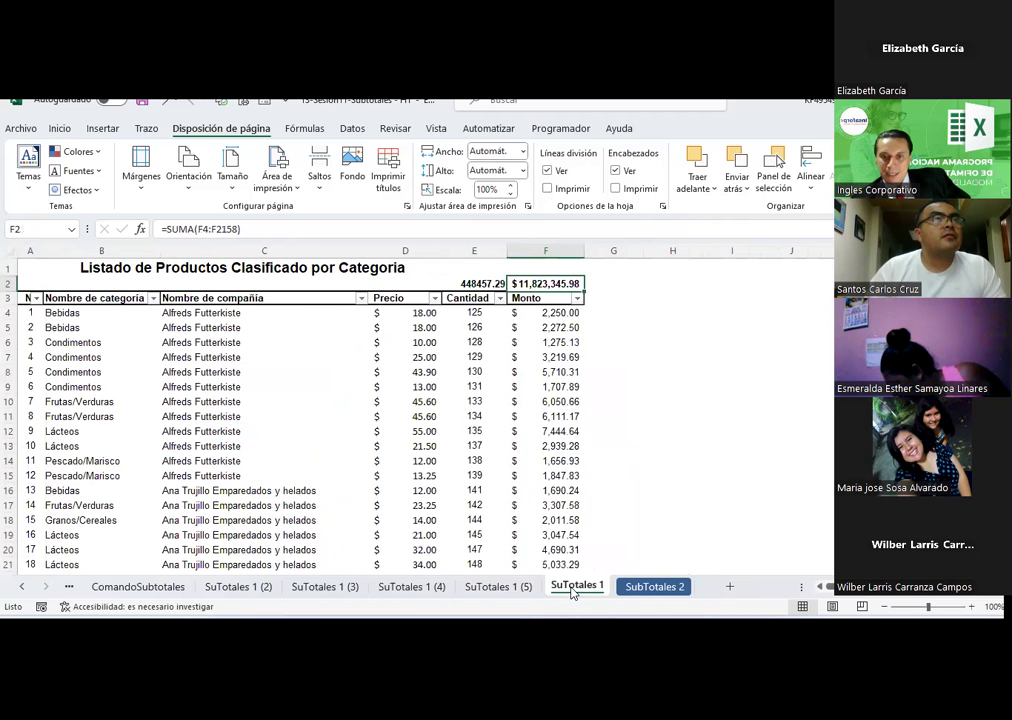
click(641, 590)
scroll(413, 405, down, 1)
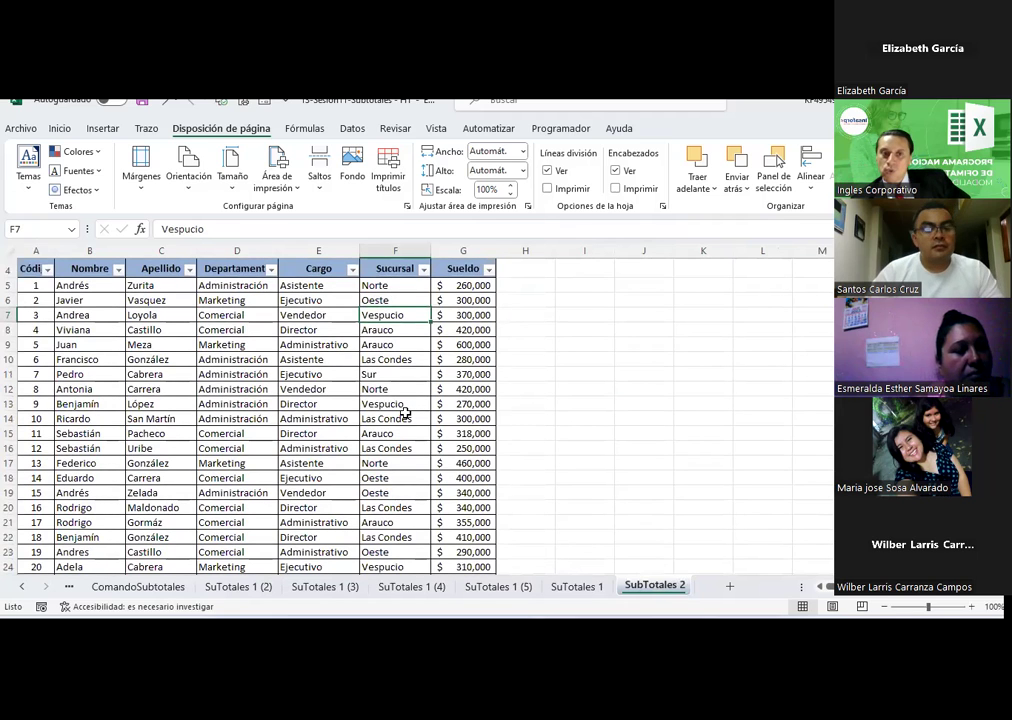
scroll(404, 411, up, 1)
- Point out example Sucursal values like Norte and Cargo values like Director in the table
click(334, 373)
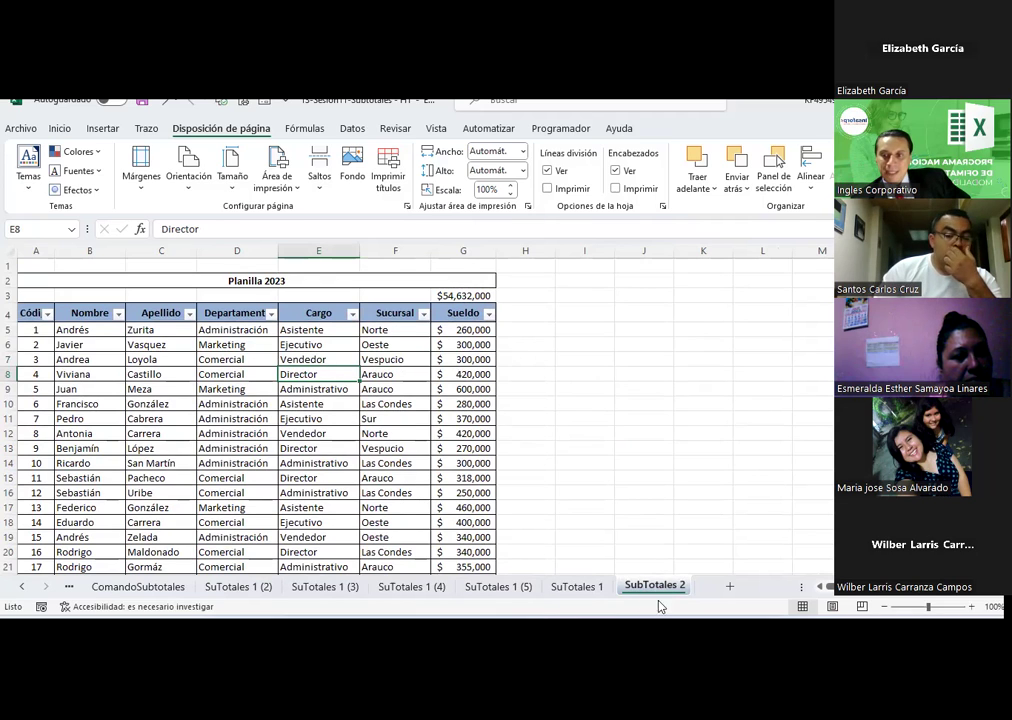
click(384, 359)
click(381, 432)
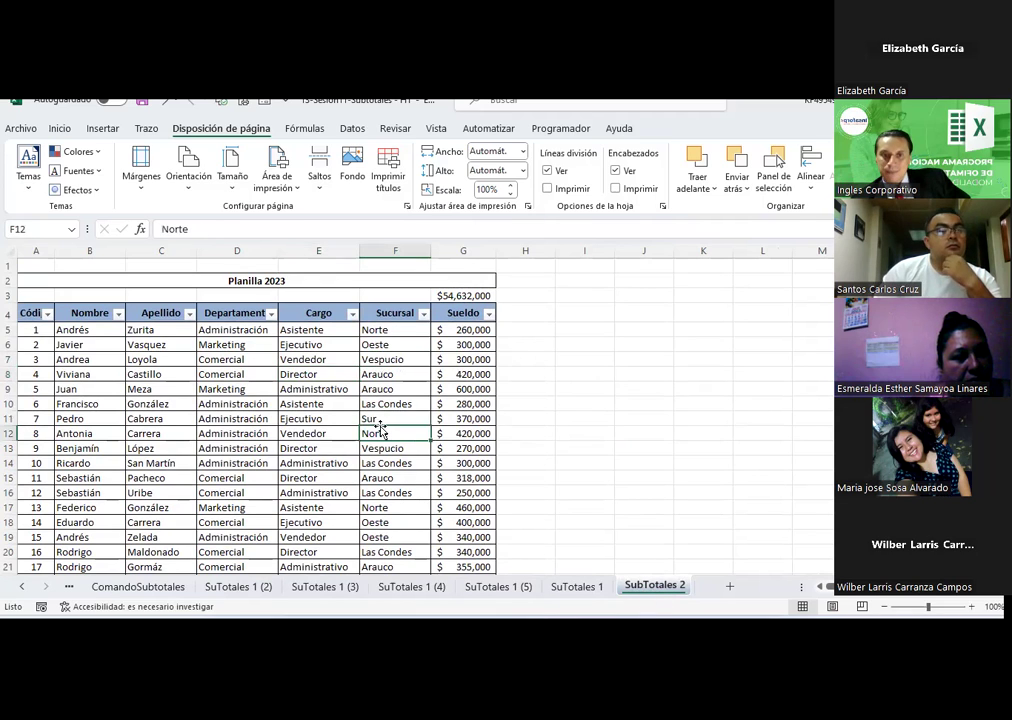
scroll(381, 432, down, 4)
scroll(381, 432, down, 7)
scroll(381, 432, down, 2)
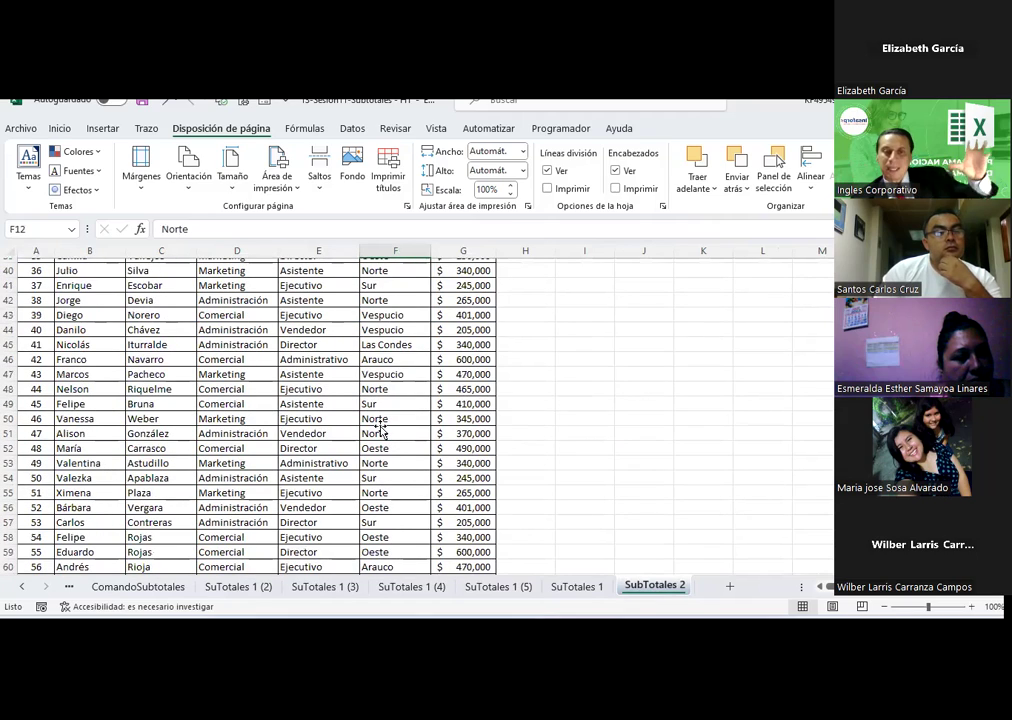
scroll(323, 407, up, 11)
scroll(323, 404, up, 2)
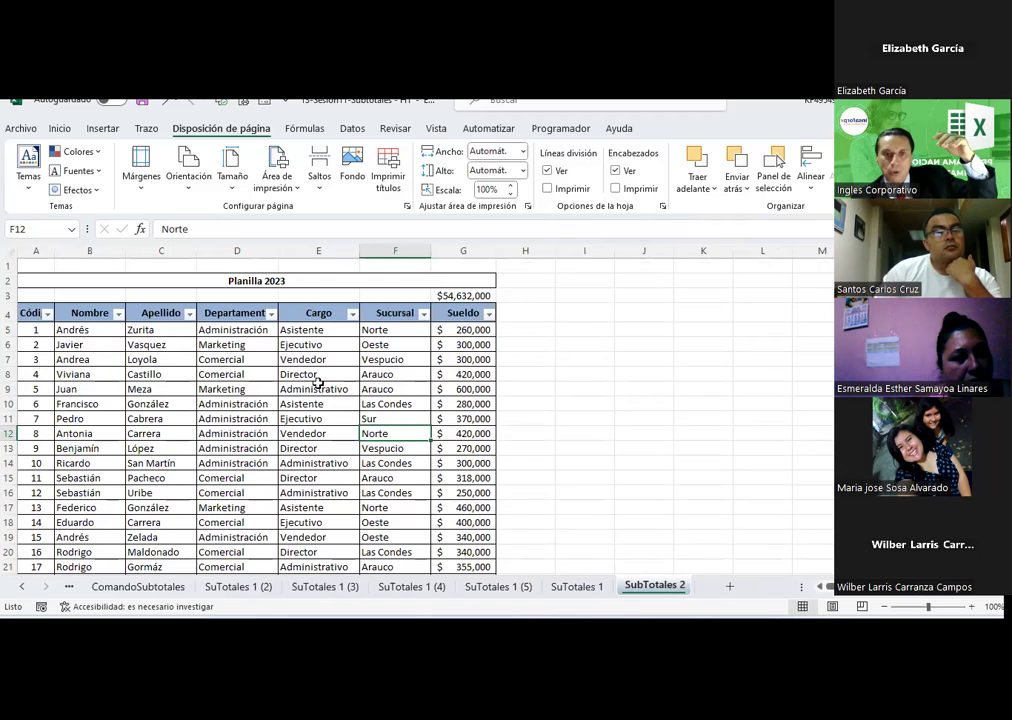
drag(377, 330, 390, 404)
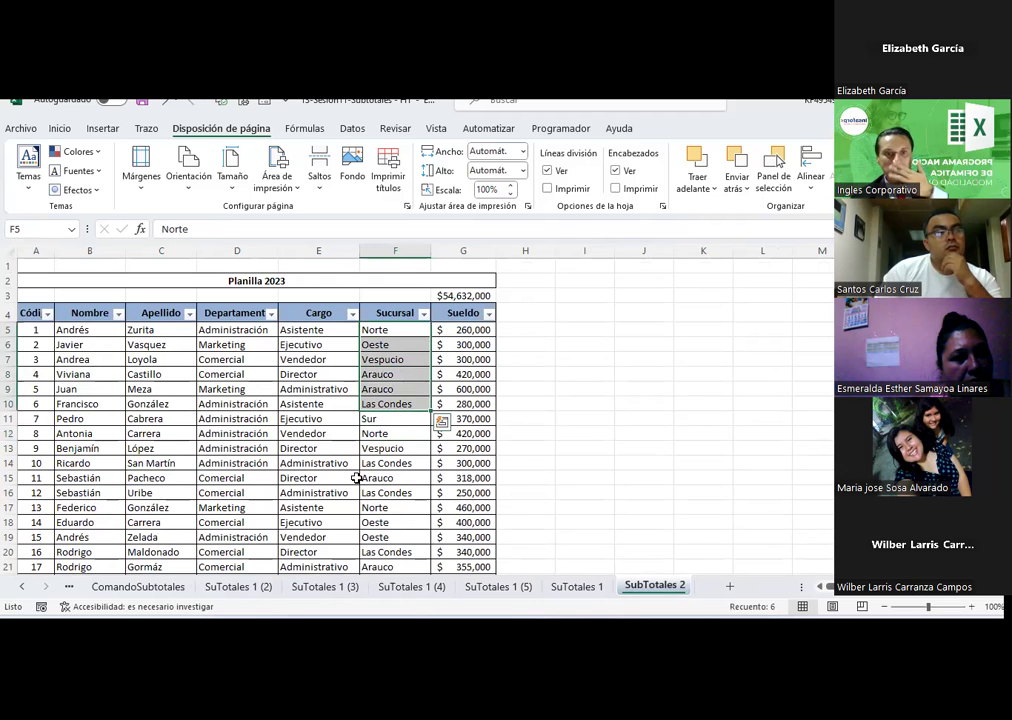
drag(300, 330, 307, 419)
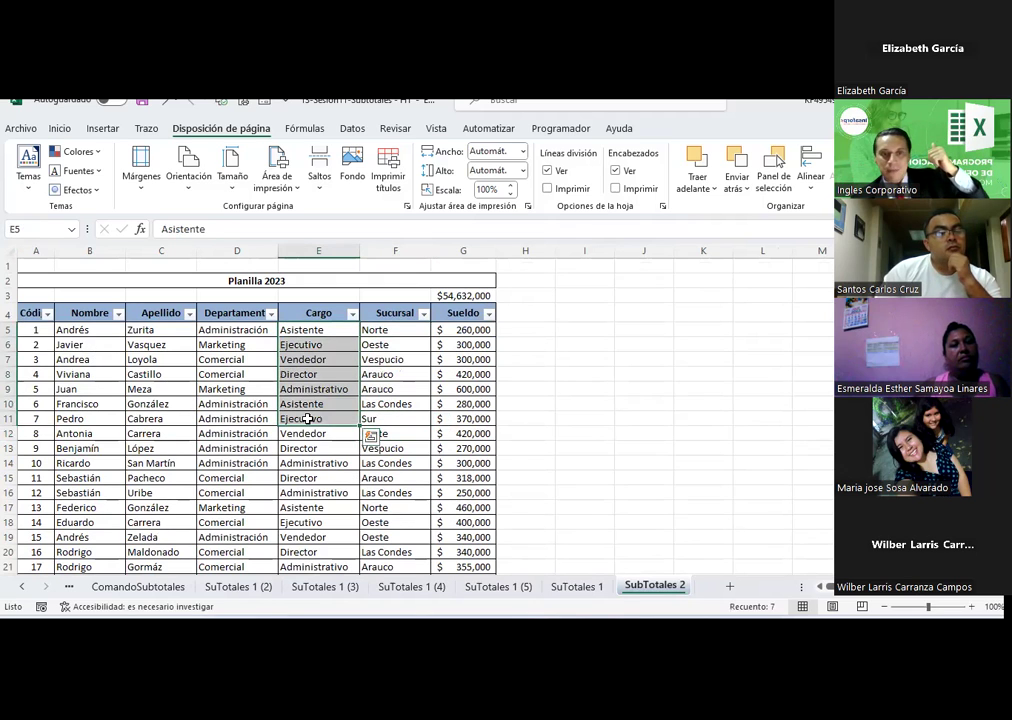
- Create a copy of the SubTotales 2 sheet placed at the end of the workbook
right_click(673, 582)
click(703, 427)
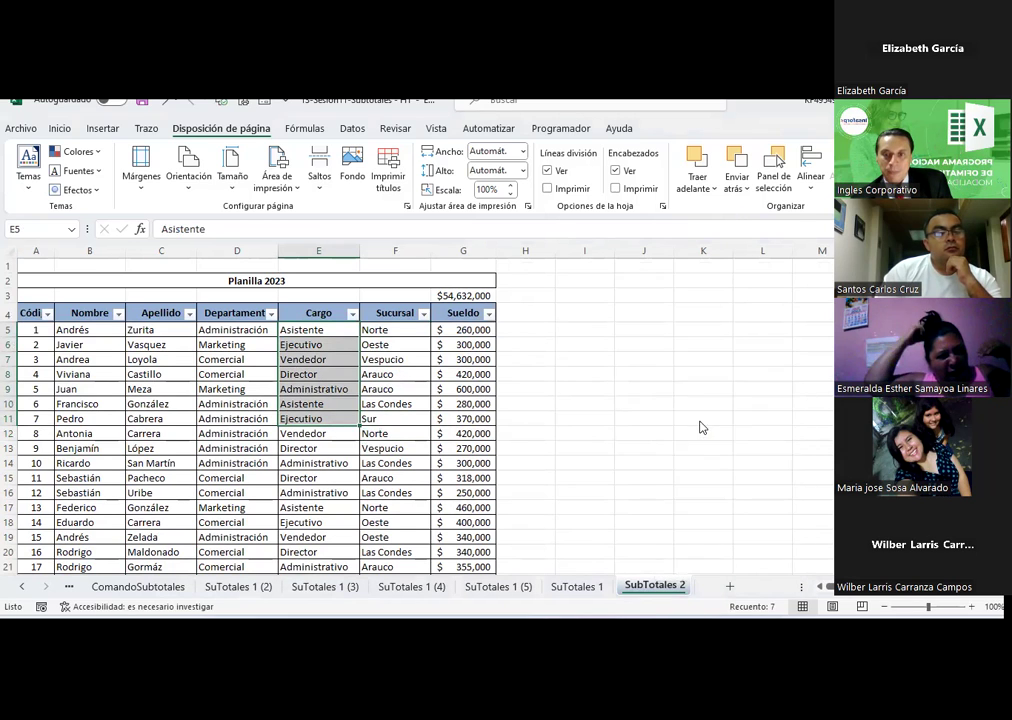
scroll(631, 485, down, 1)
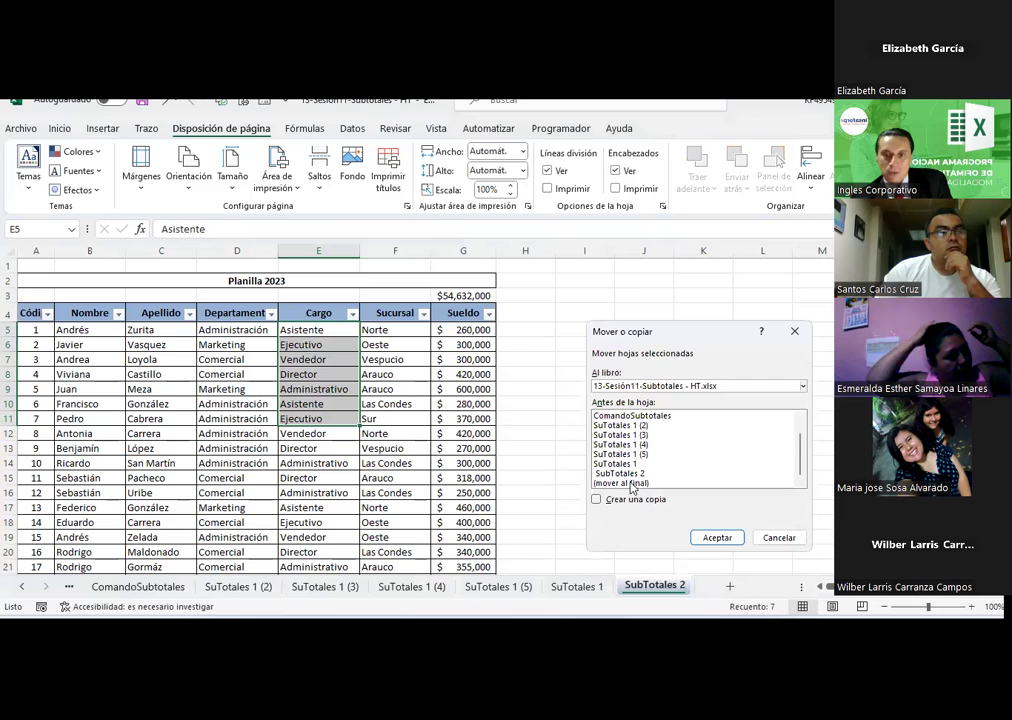
click(598, 499)
click(717, 537)
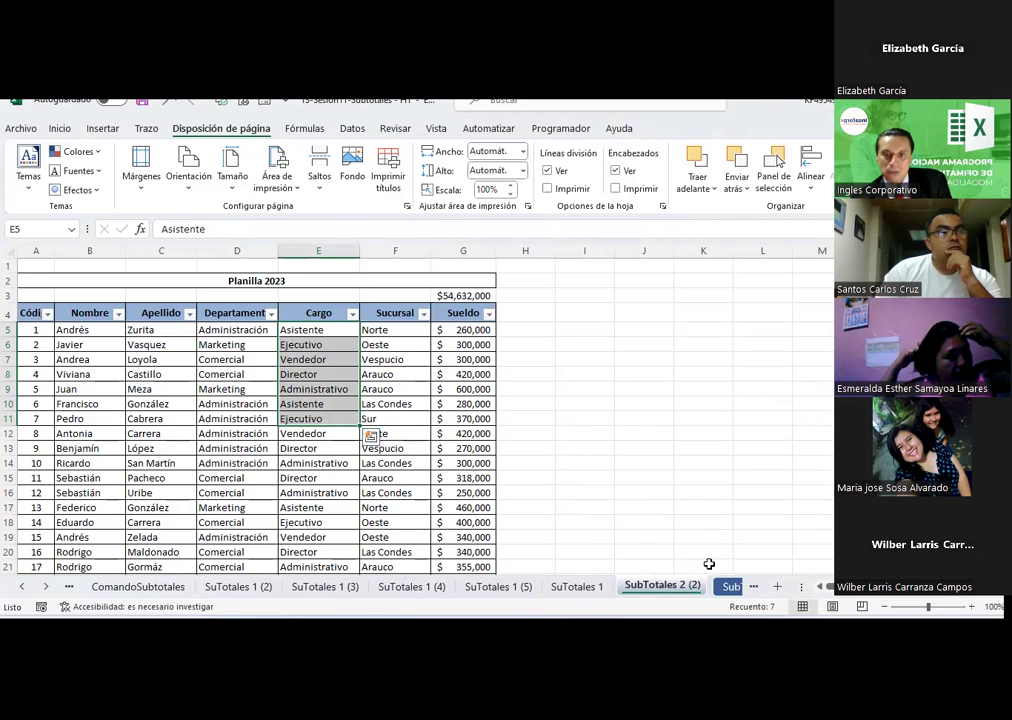
- Select the payroll table from its header row down to the last data row
click(626, 512)
drag(70, 314, 440, 316)
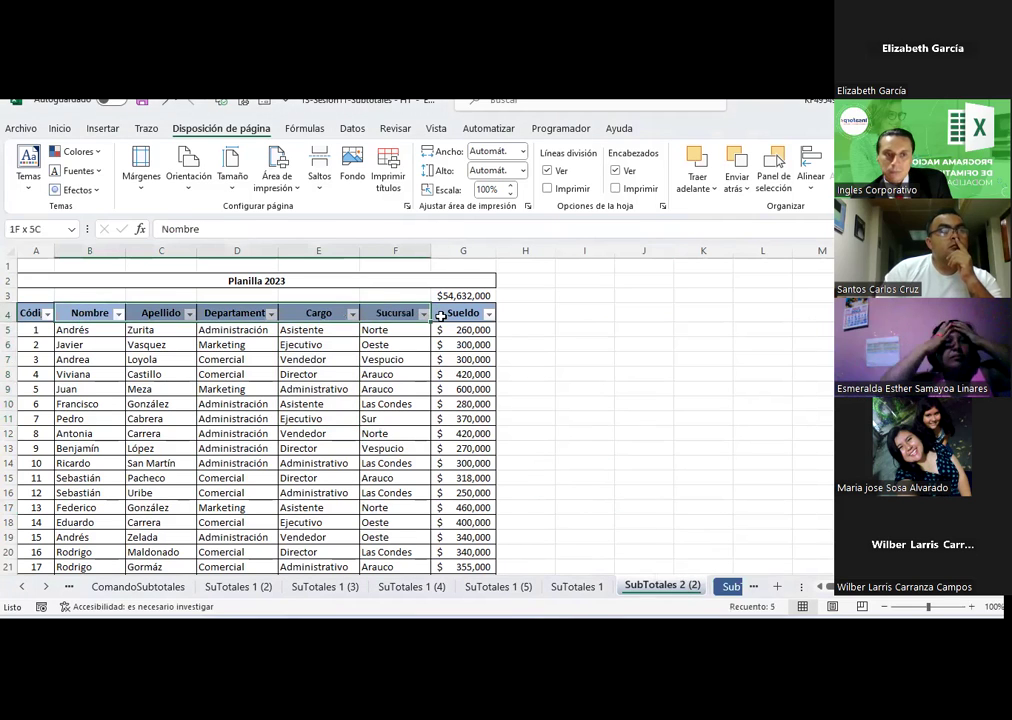
key(ctrl+shift+Down)
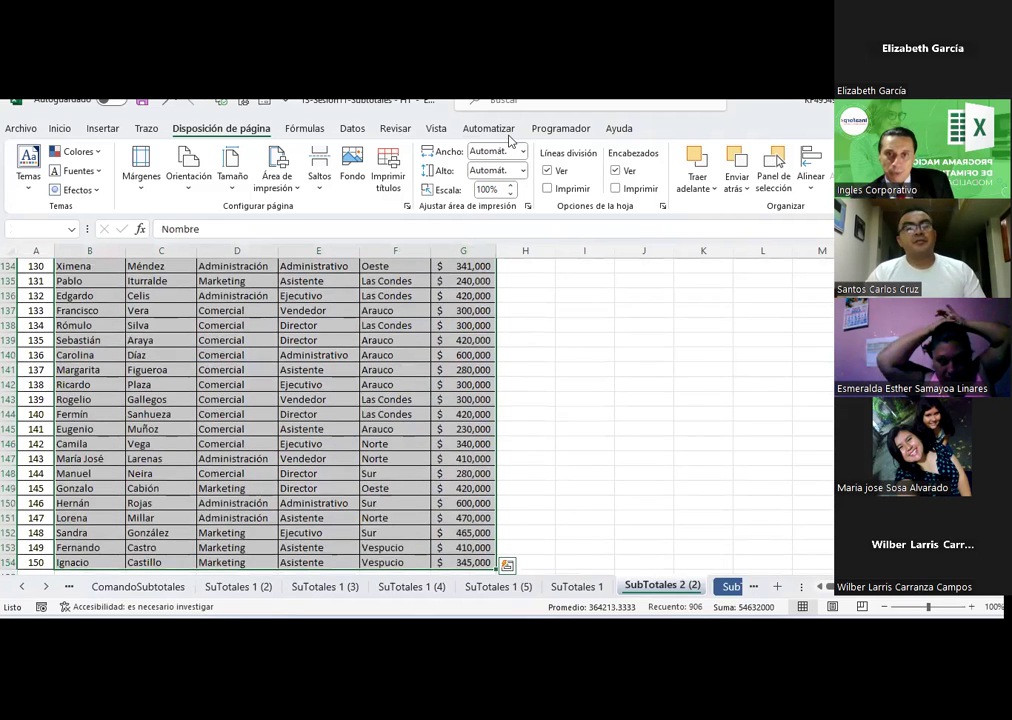
- Add Sum subtotals of Sueldo at each change in Sucursal
click(559, 130)
click(490, 129)
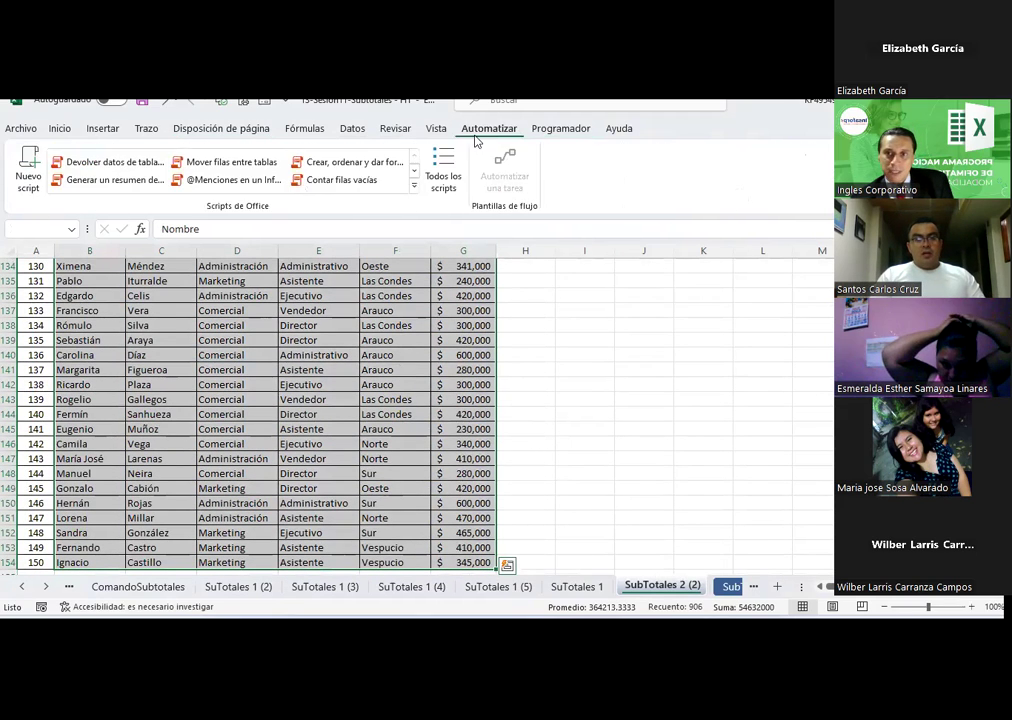
click(394, 129)
click(352, 129)
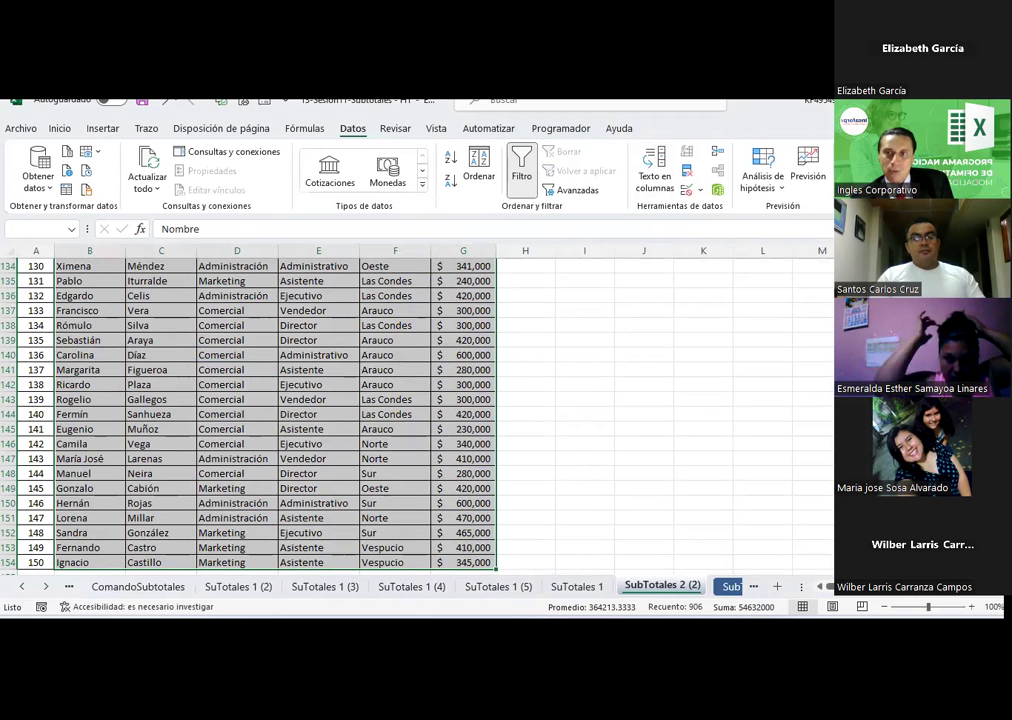
click(880, 240)
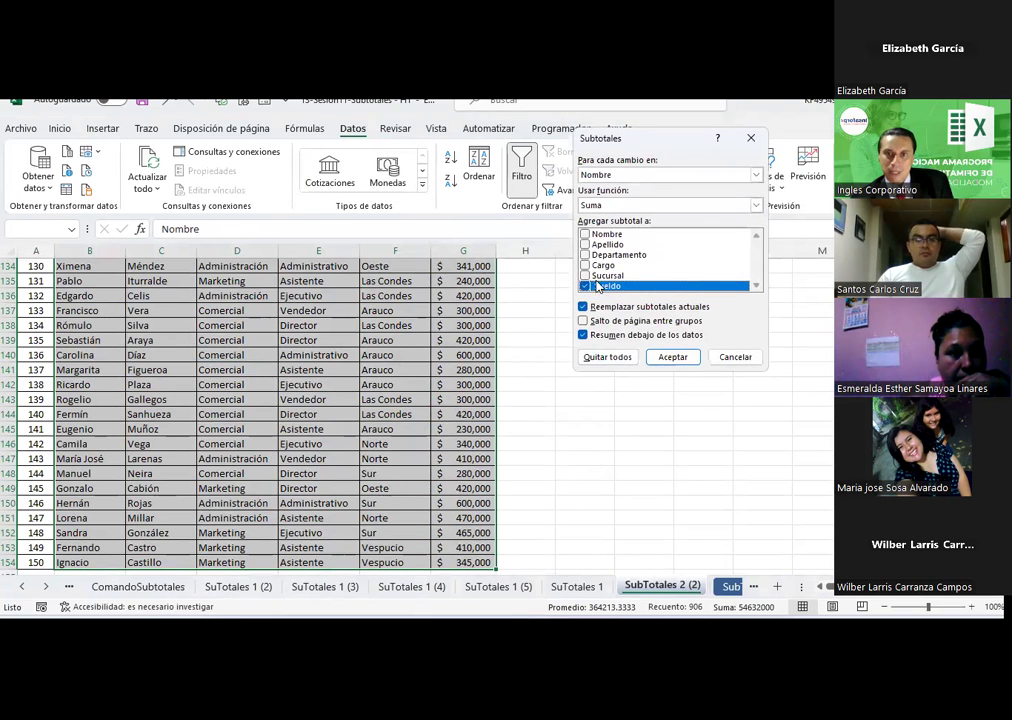
click(596, 176)
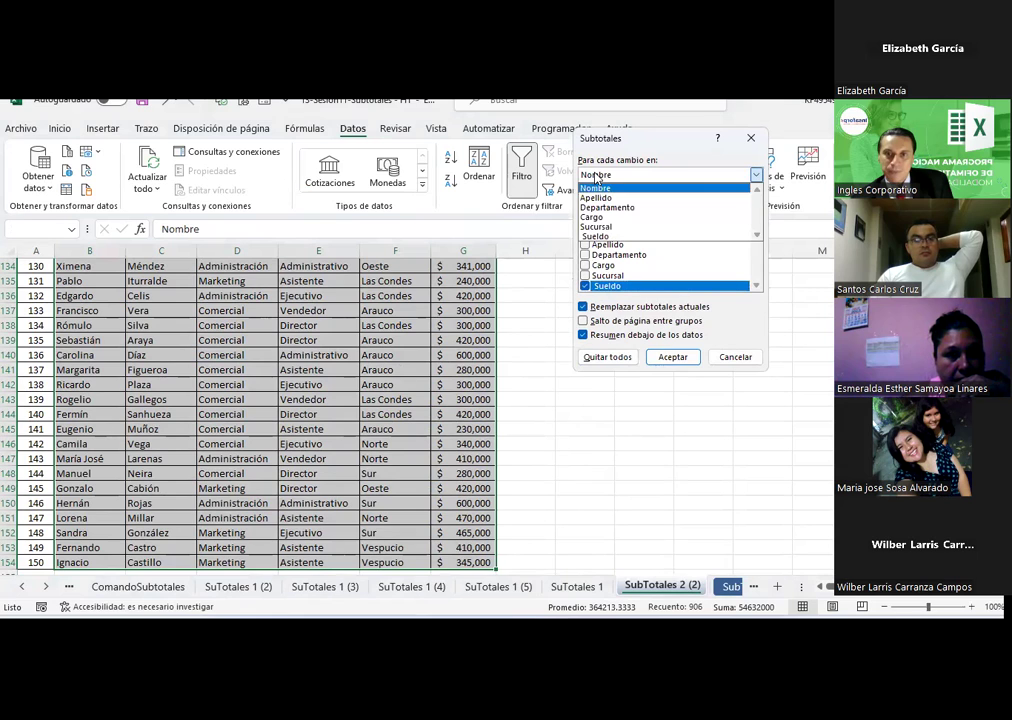
click(610, 226)
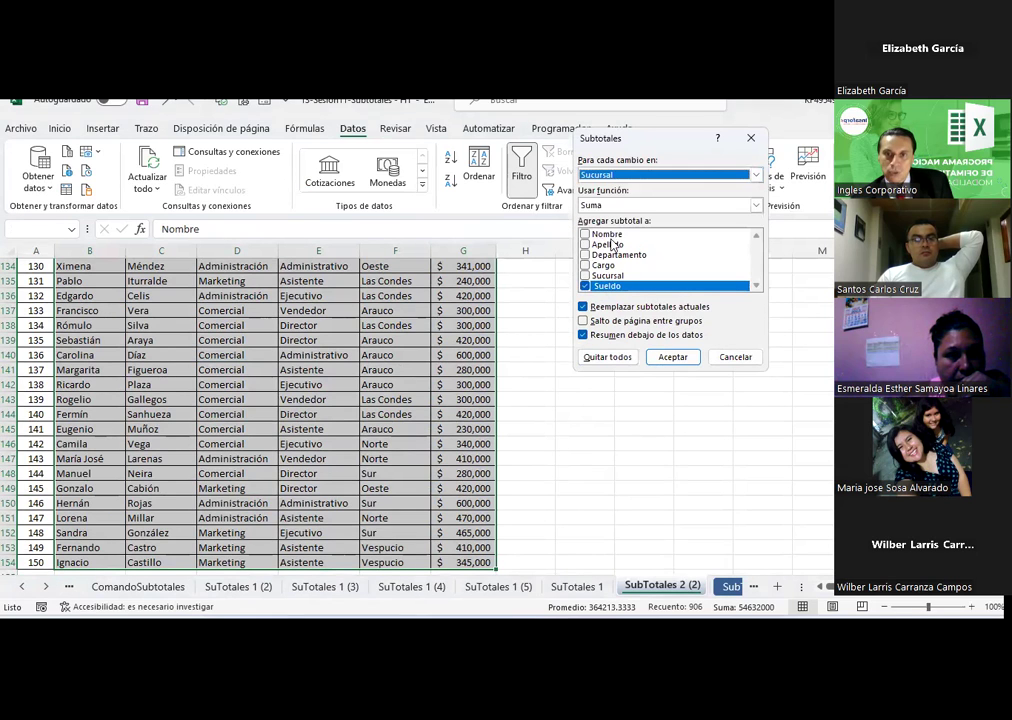
click(670, 357)
scroll(309, 368, up, 10)
scroll(309, 368, up, 10)
scroll(309, 368, up, 10)
scroll(309, 368, up, 10)
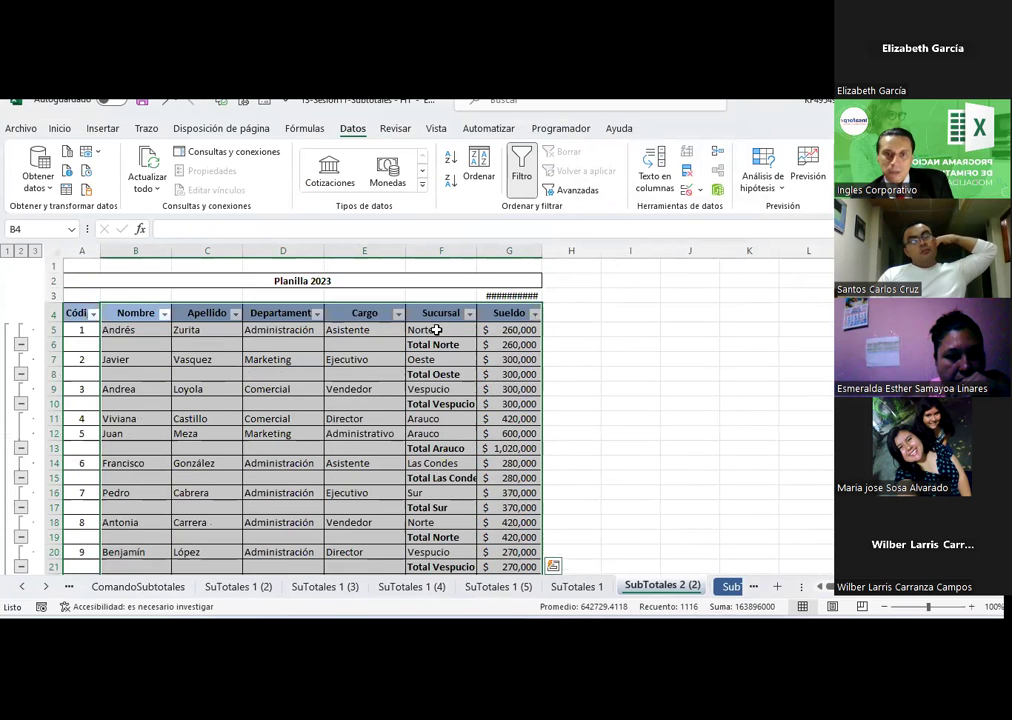
- Widen columns G and F, collapse to branch subtotals, and check the G6 and G10 formulas
double_click(540, 249)
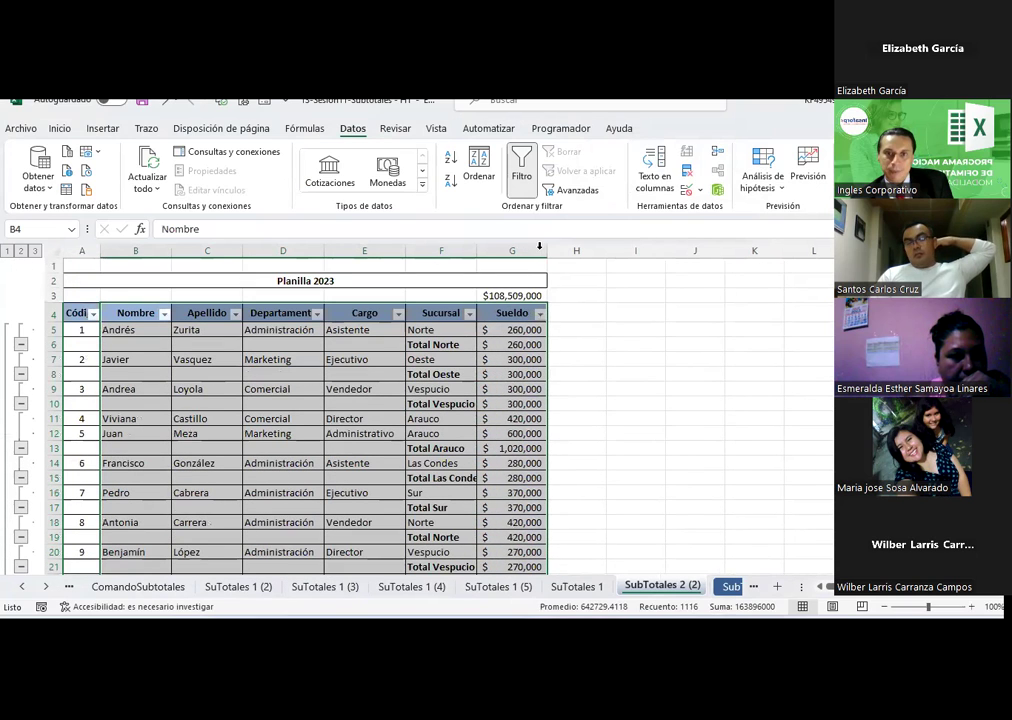
click(20, 251)
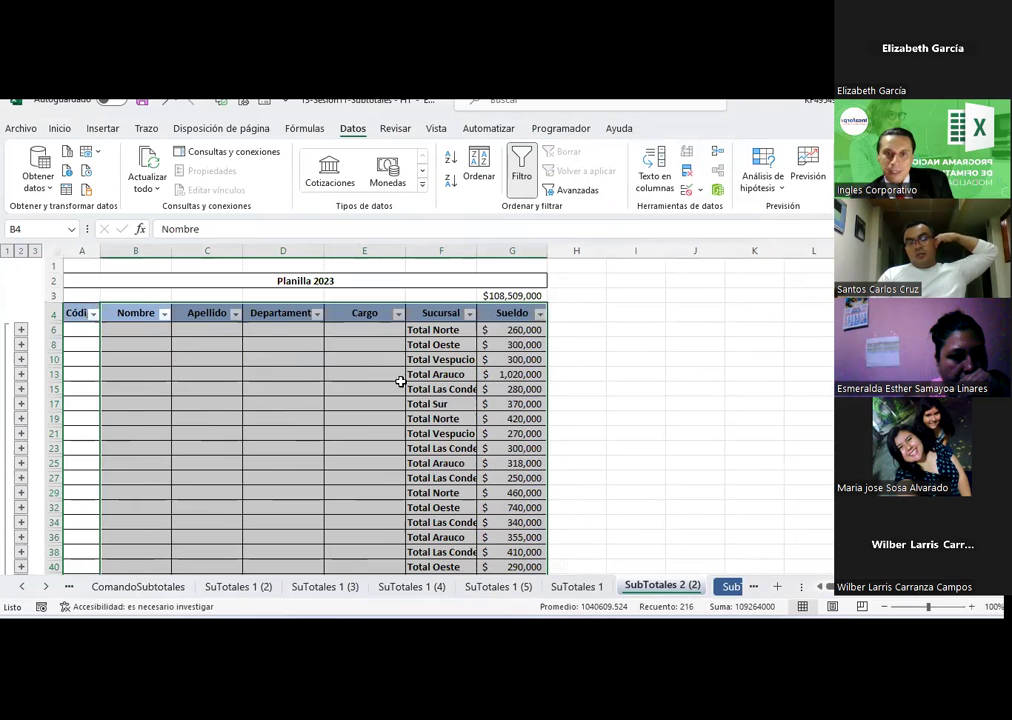
click(515, 331)
click(514, 358)
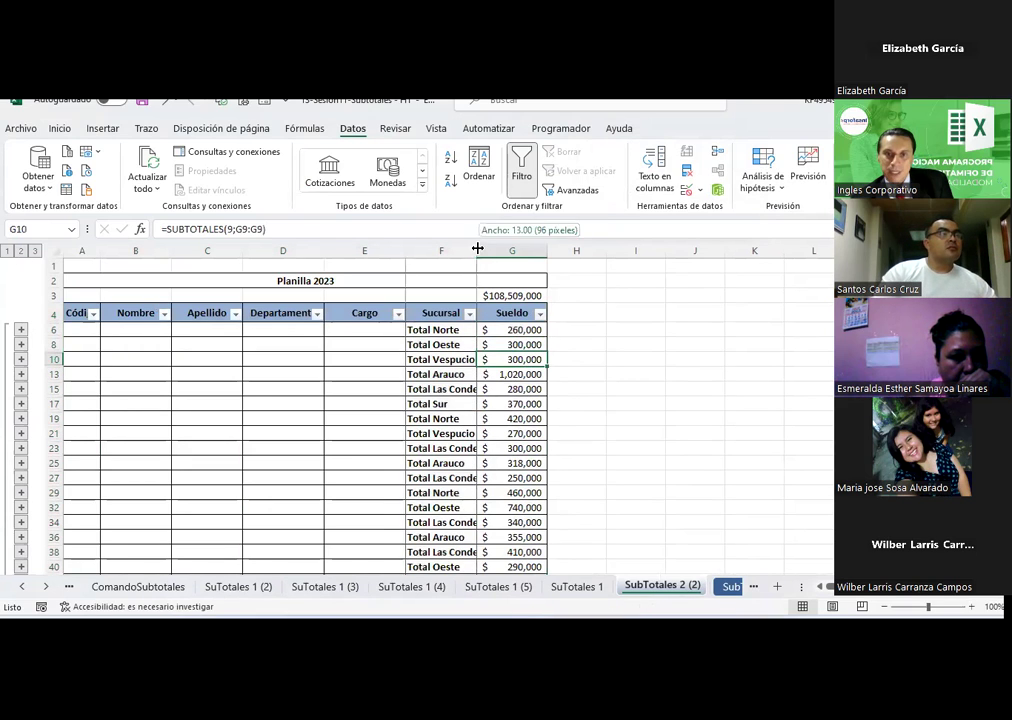
drag(476, 250, 486, 250)
scroll(509, 452, down, 2)
scroll(509, 452, down, 1)
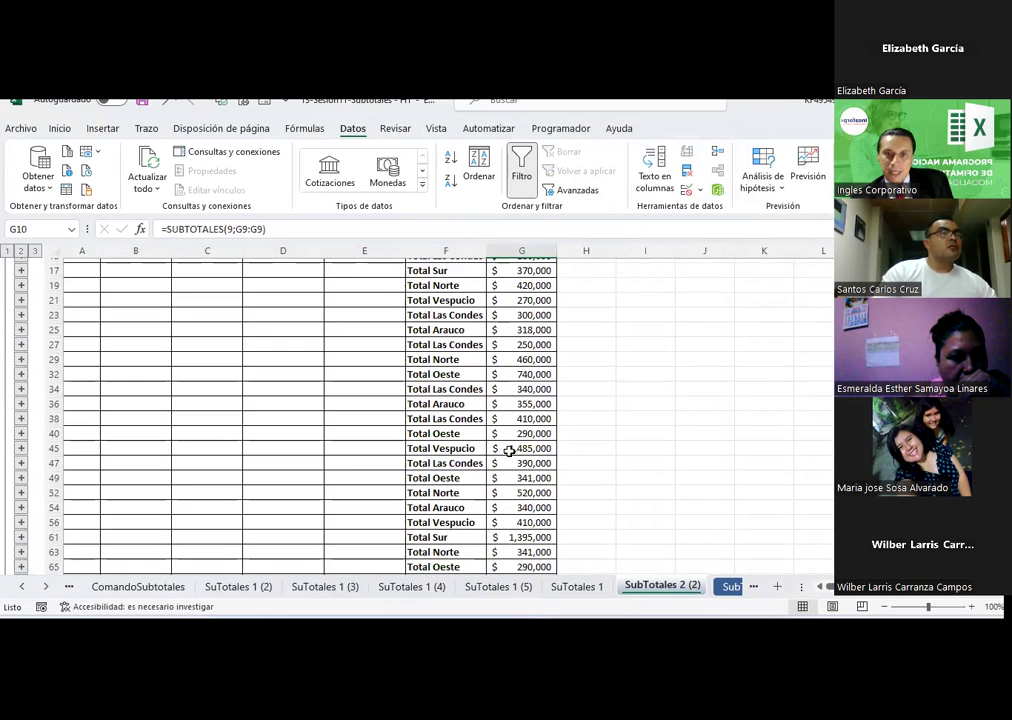
- Try ungrouping the two selected Total Arauco cells and dismiss the multiple-selection error
click(452, 330)
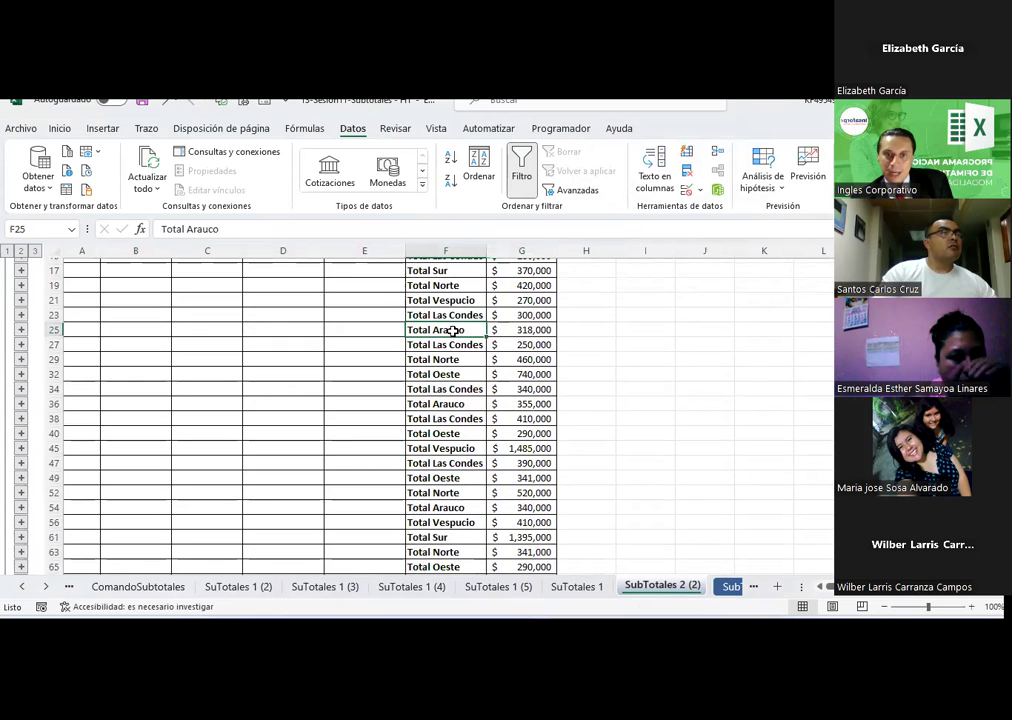
ctrl+click(450, 404)
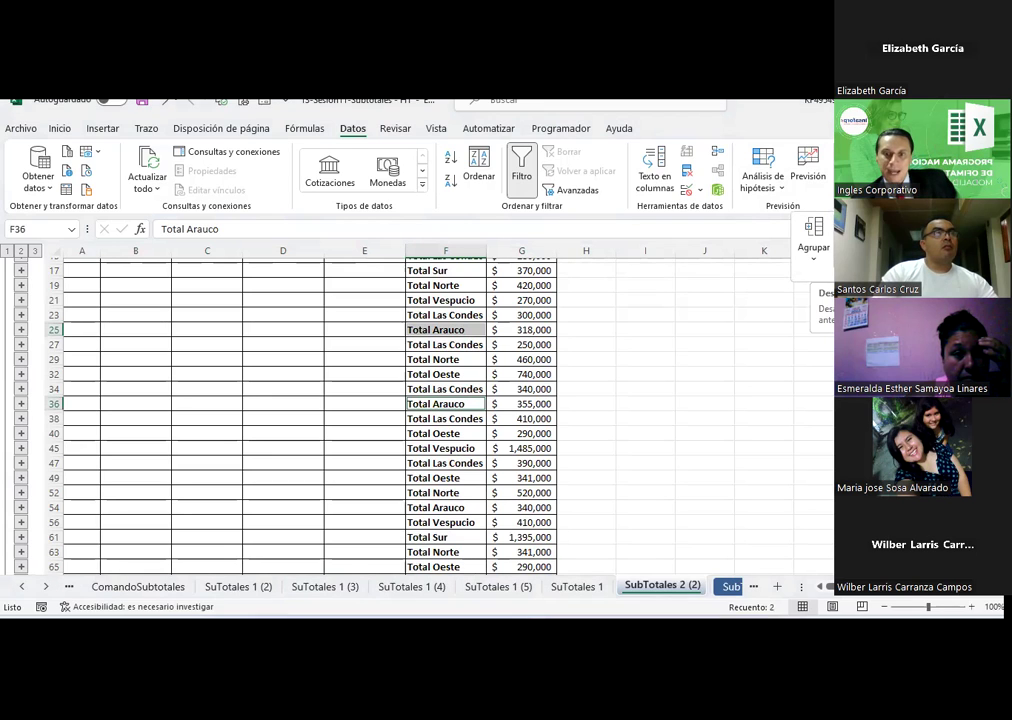
click(855, 235)
click(498, 401)
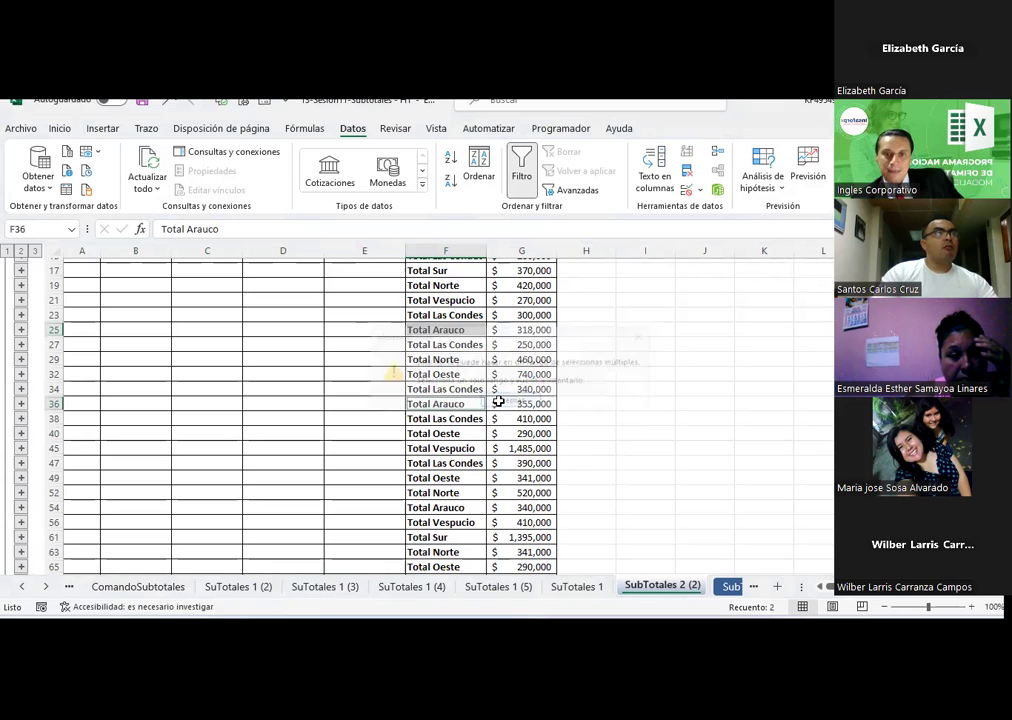
- Expand the outline to level 3 so every employee row shows under its subtotal
scroll(433, 341, up, 2)
scroll(430, 343, up, 3)
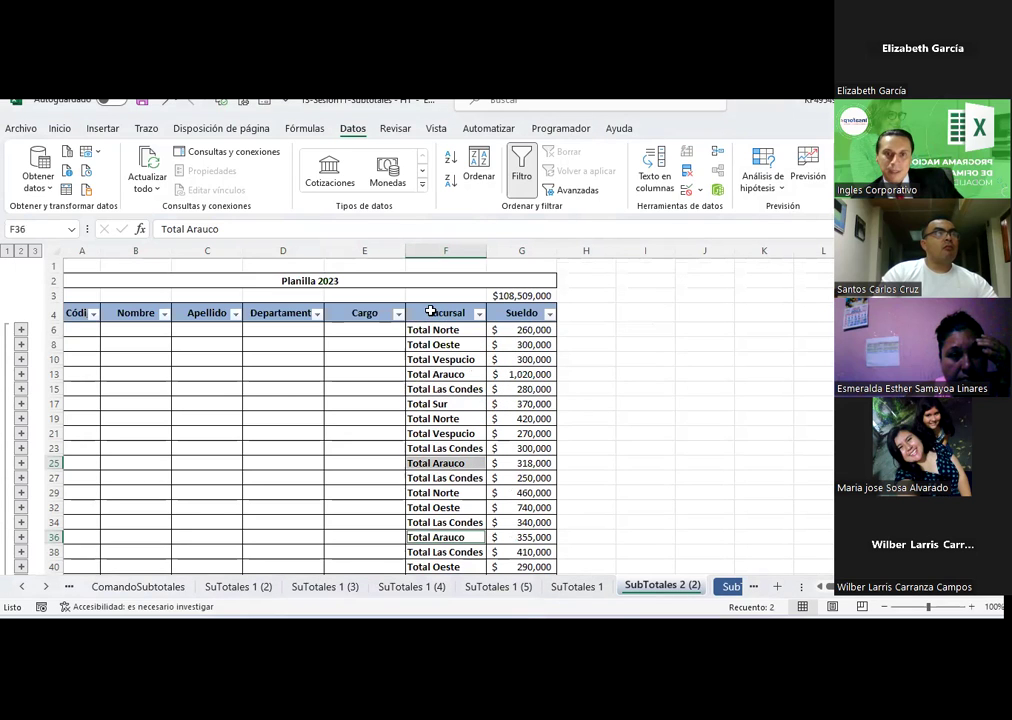
click(430, 312)
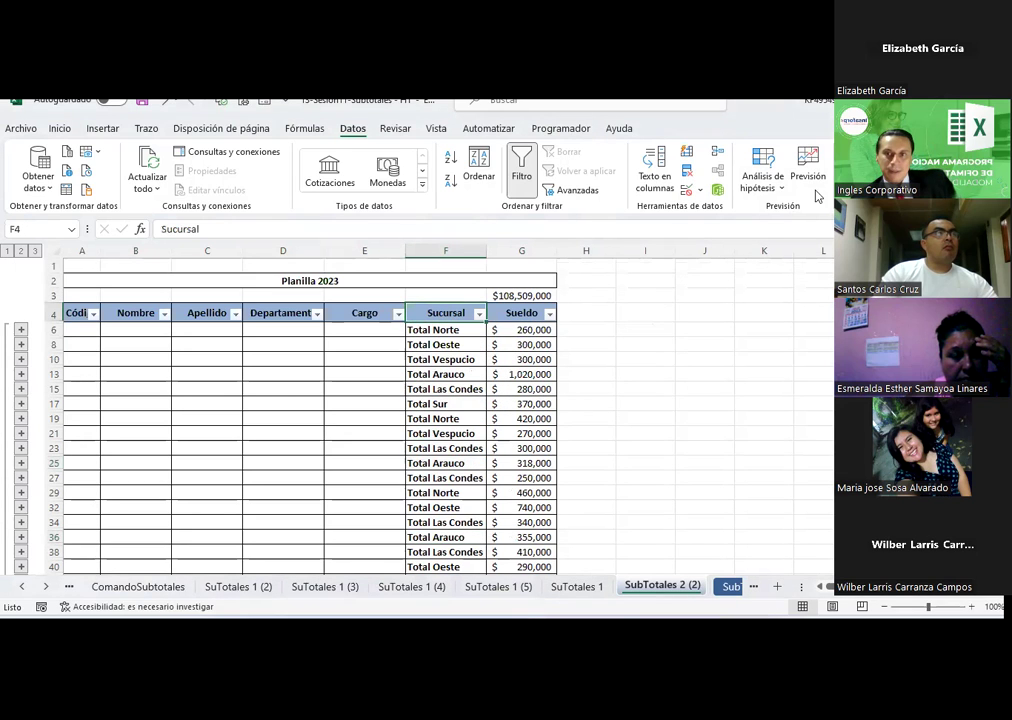
click(35, 250)
click(484, 330)
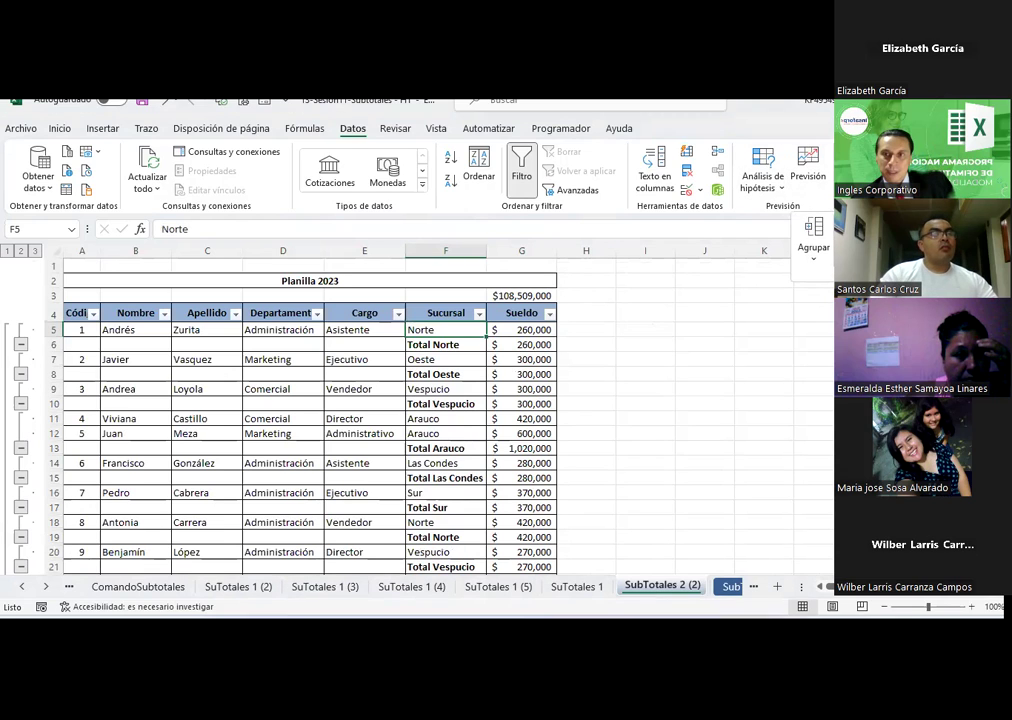
- Ungroup the rows of the first Norte block, then ungroup by columns from the Sueldo header
key(alt+shift+Left)
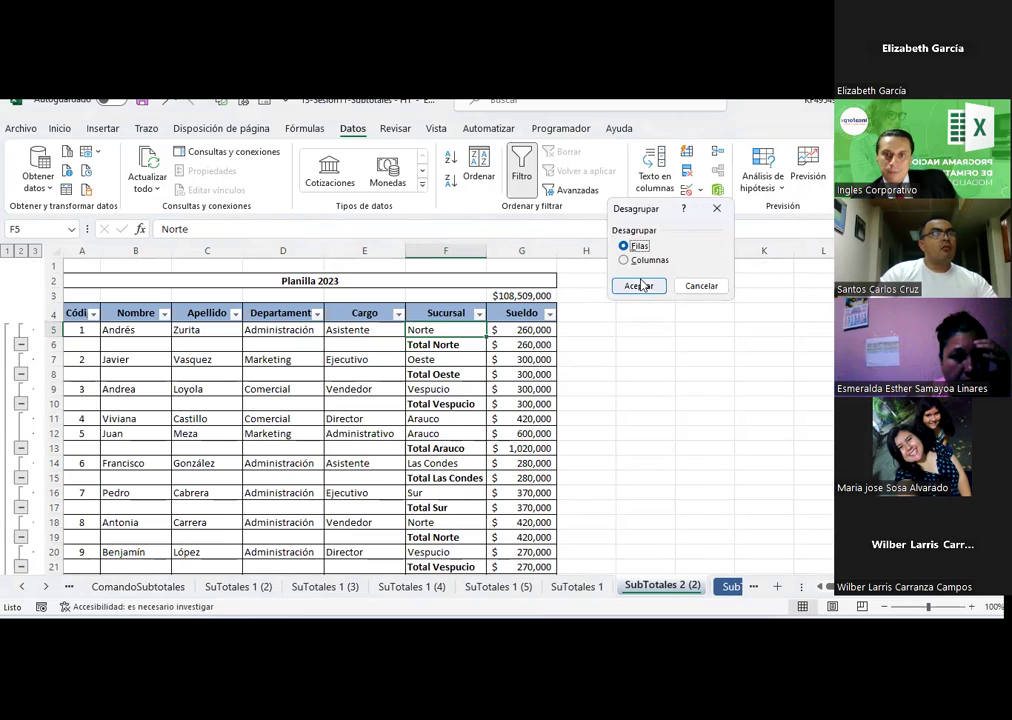
click(639, 286)
click(502, 313)
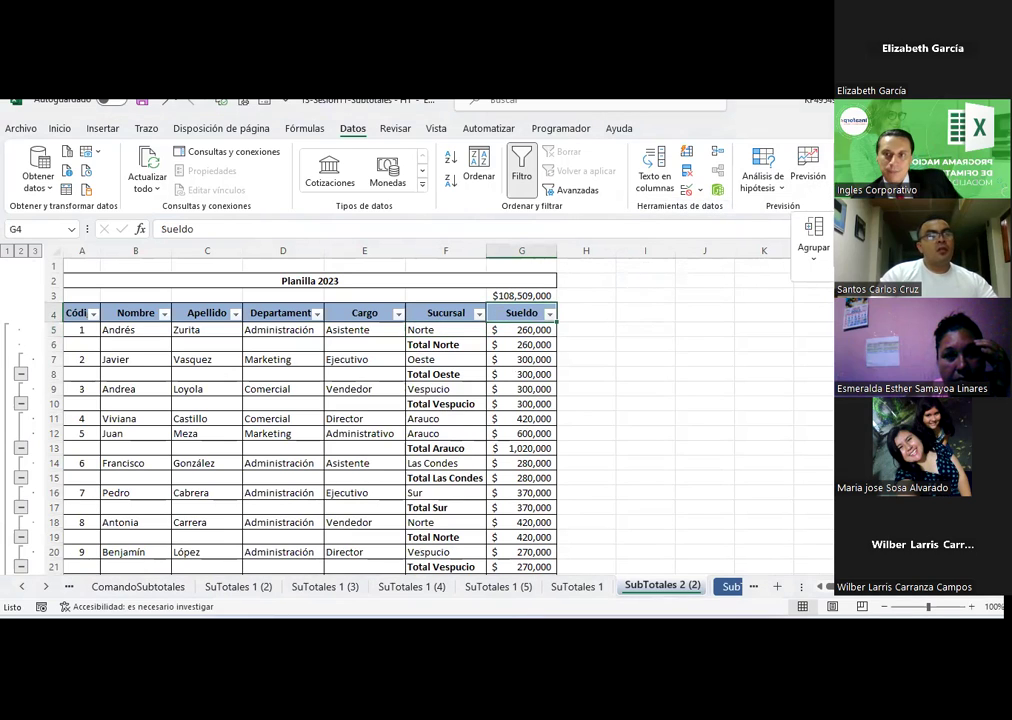
click(840, 240)
click(645, 261)
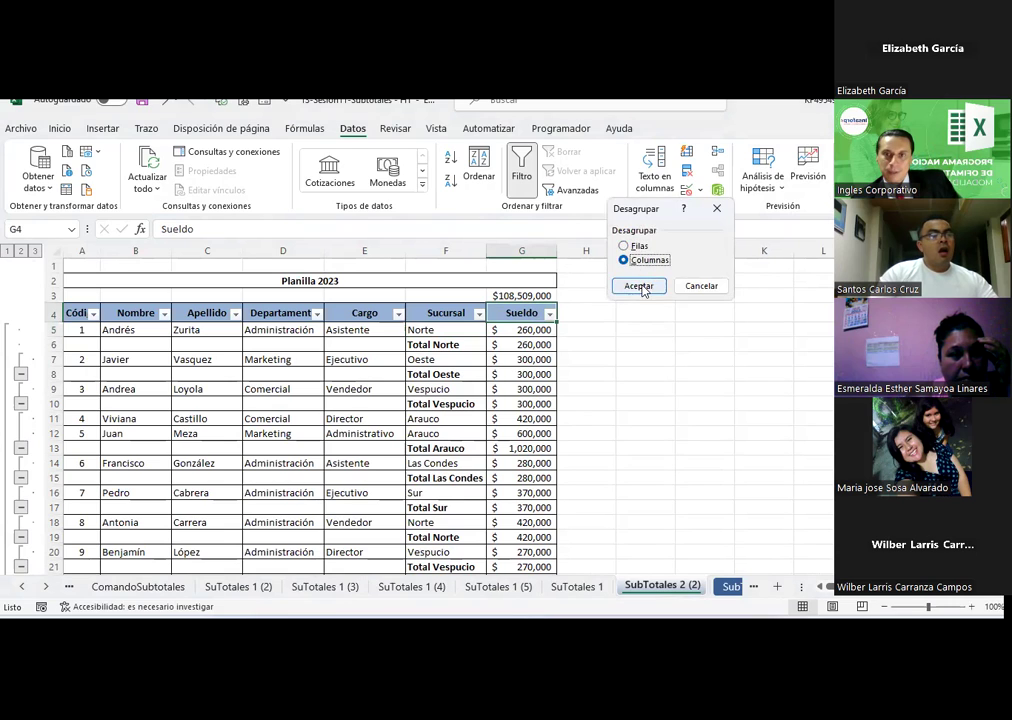
click(641, 286)
- Select the table rows from the header down to row 57 and ungroup them
click(73, 314)
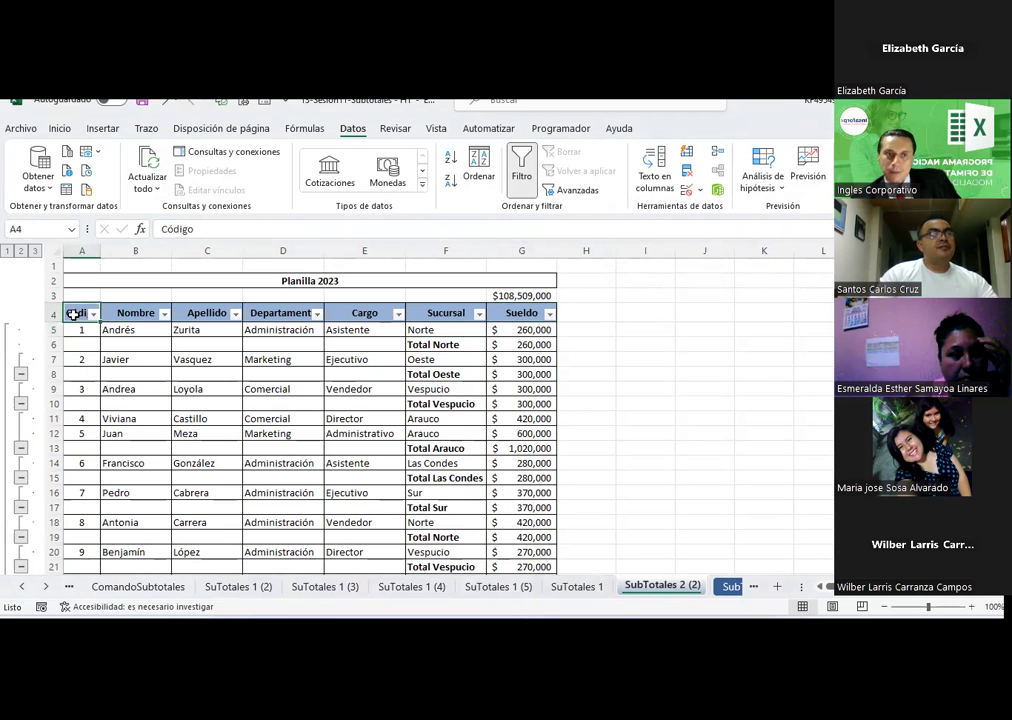
key(shift+space)
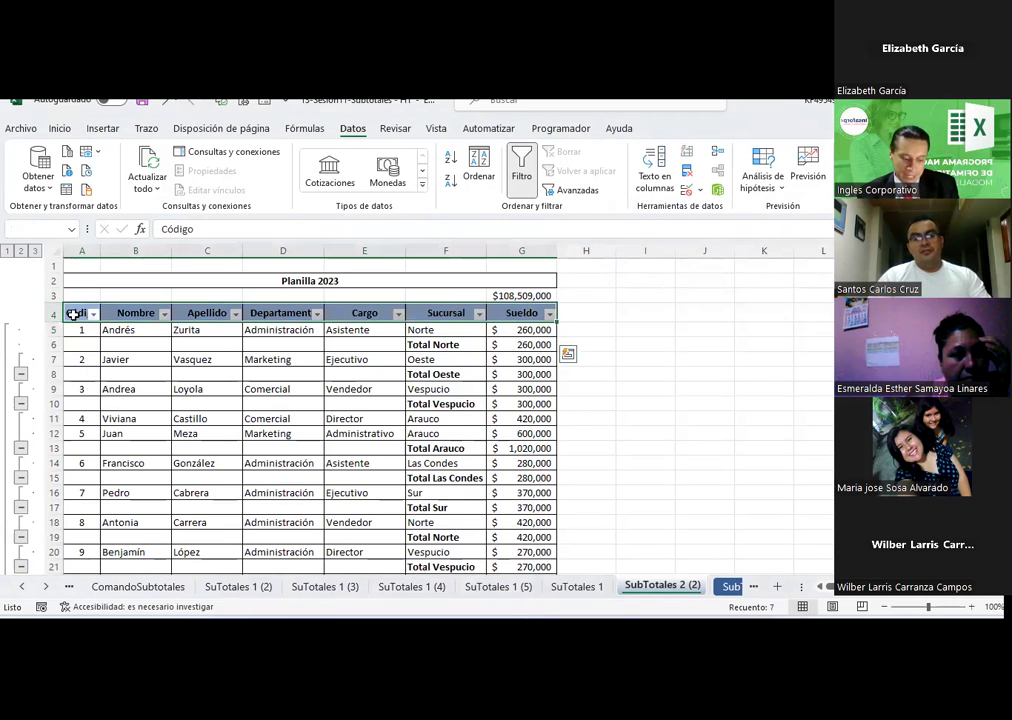
key(shift+Down)
key(shift+Down)
key(shift+Down)
key(shift+Down)
key(shift+Down)
key(shift+Down)
key(shift+Down)
key(shift+Down)
key(shift+Down)
key(shift+Down)
key(shift+Down)
key(shift+Down)
key(shift+Down)
key(shift+Down)
key(shift+Down)
key(shift+Down)
key(shift+Down)
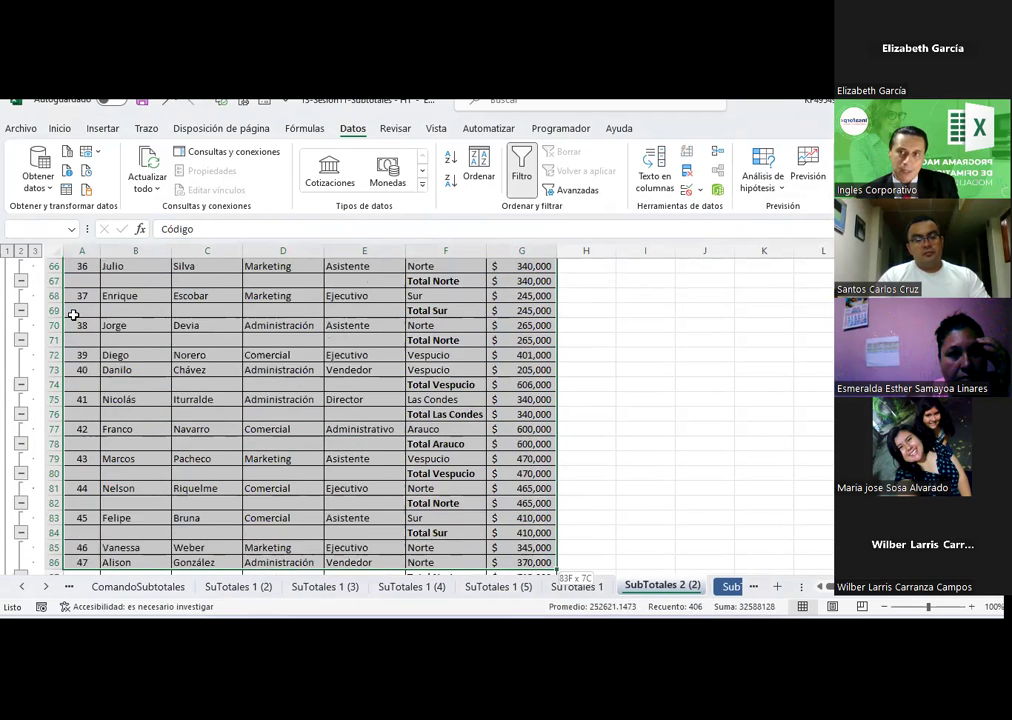
key(shift+Down)
key(shift+Down)
key(shift+alt+Left)
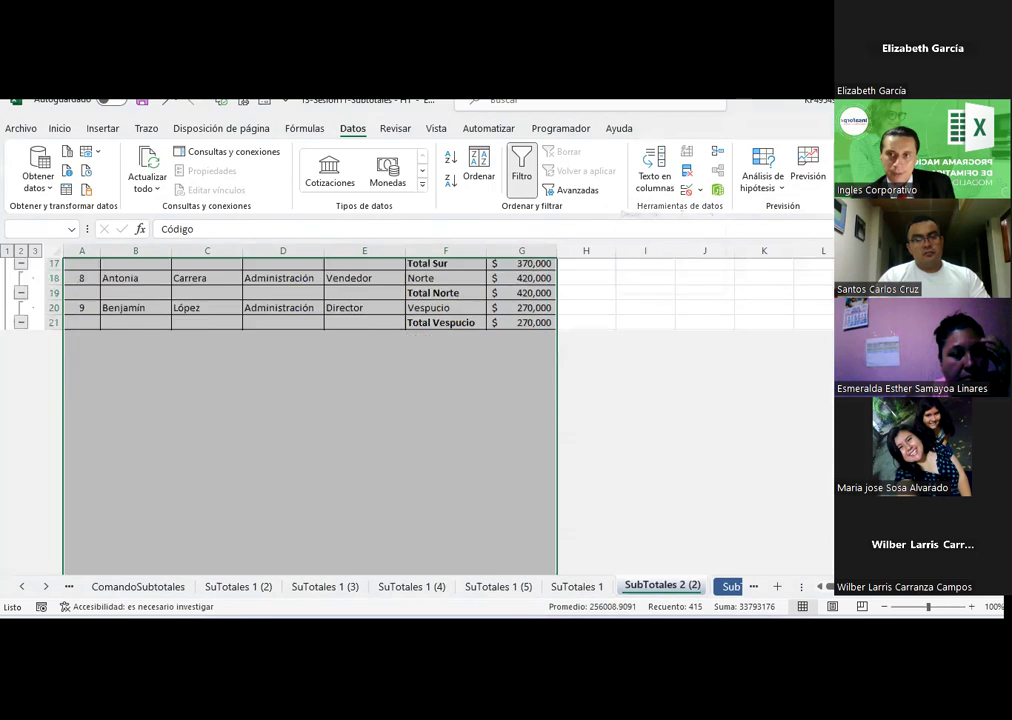
click(639, 286)
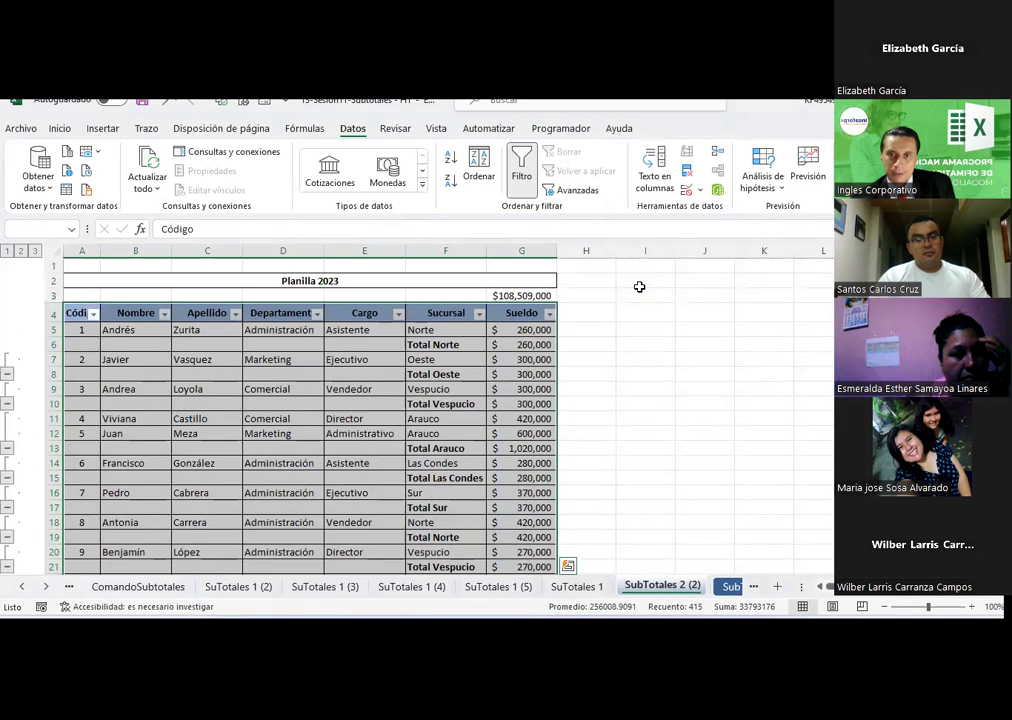
- Collapse the outline to level 2, ungroup once more, and close the outline commands
click(645, 329)
click(20, 250)
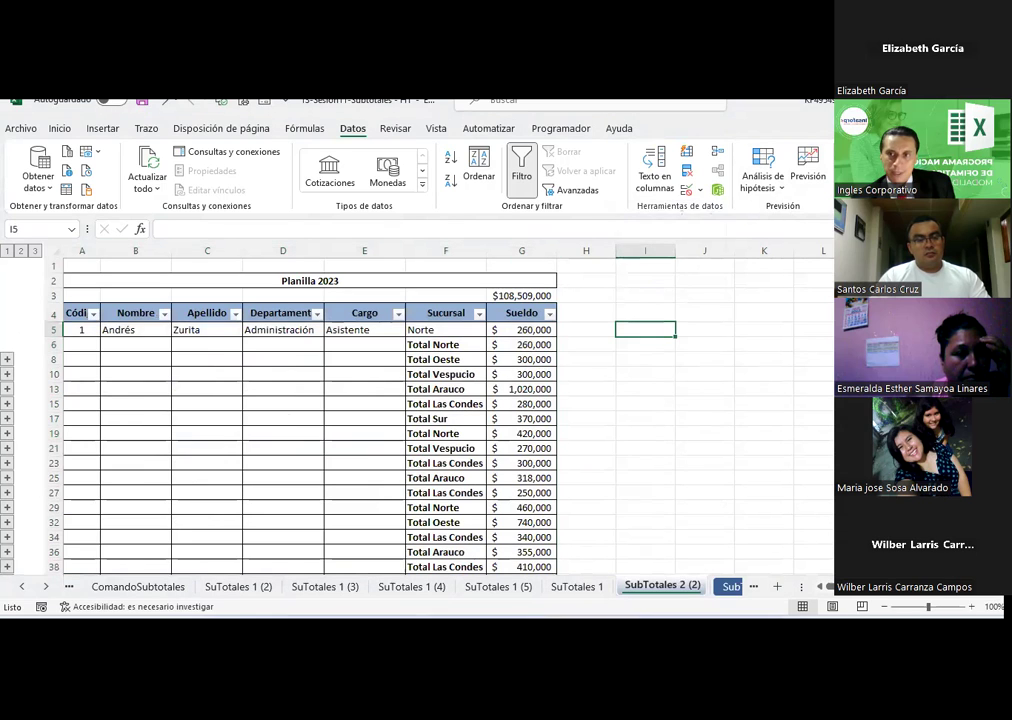
key(shift+alt+Left)
click(637, 286)
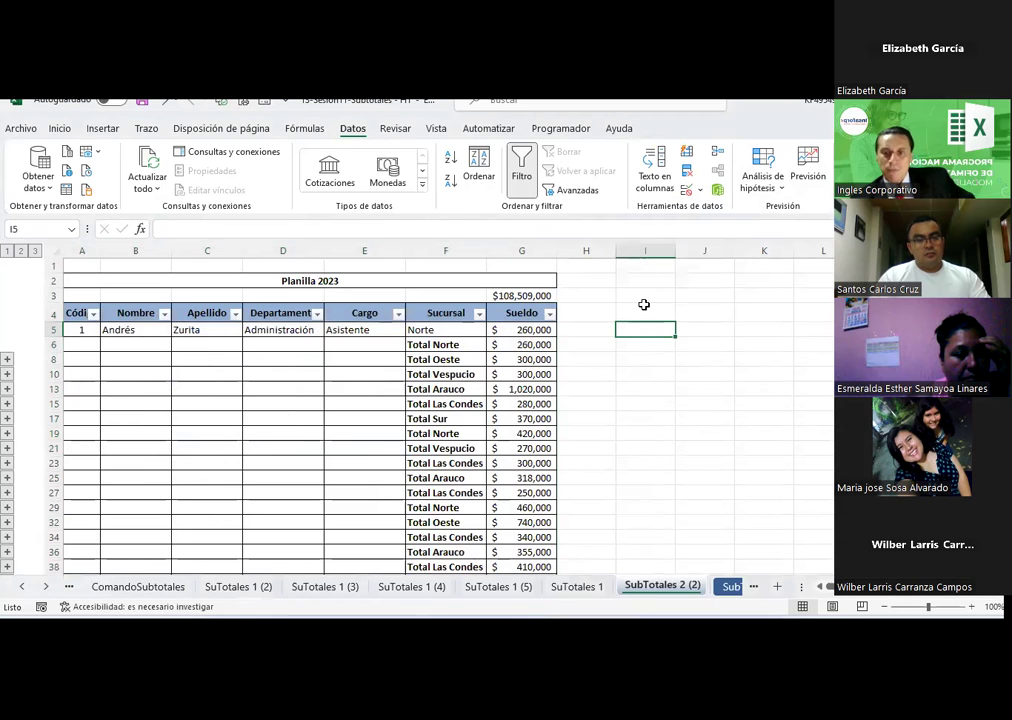
click(850, 175)
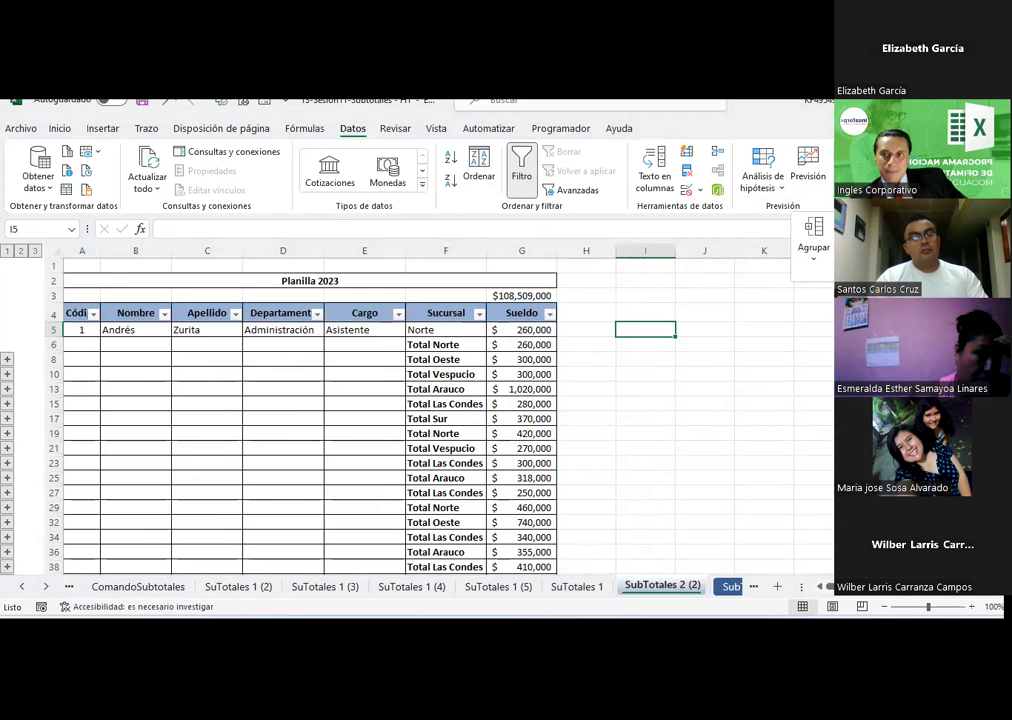
click(490, 372)
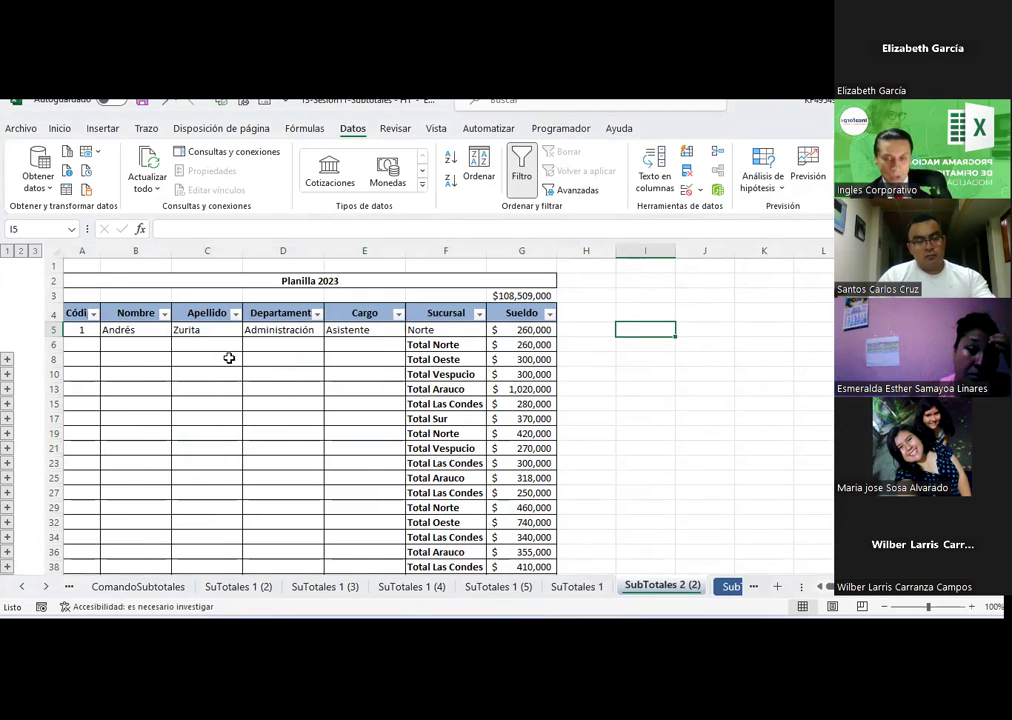
- Undo the last three outline changes with Ctrl+Z
key(ctrl+z)
key(ctrl+z)
key(ctrl+z)
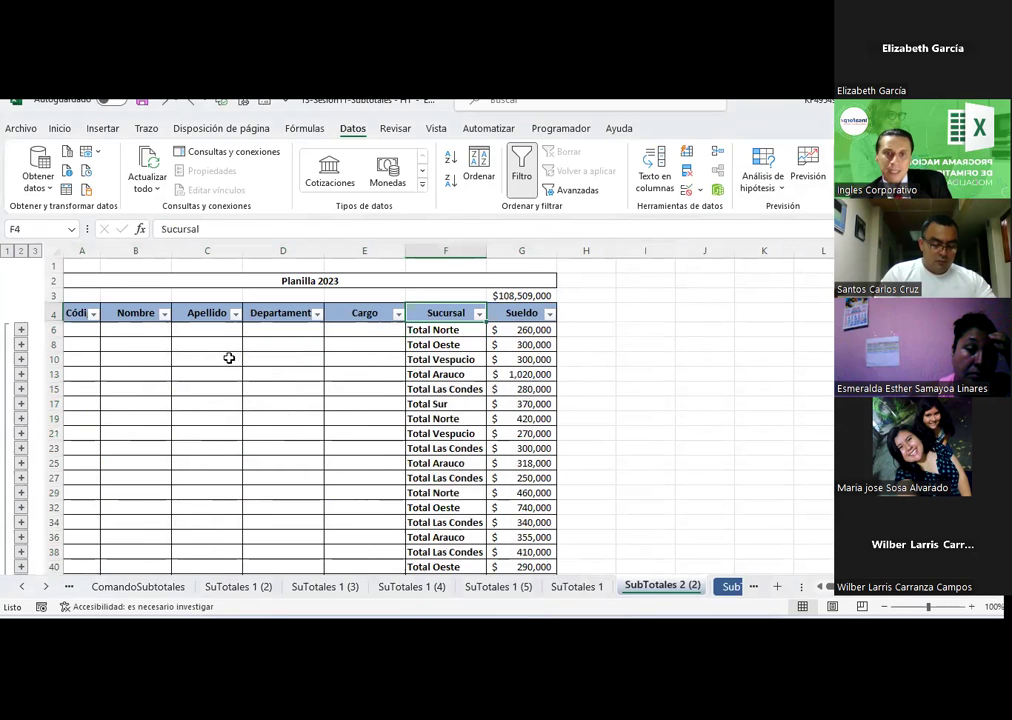
key(ctrl+z)
key(ctrl+z)
key(ctrl+z)
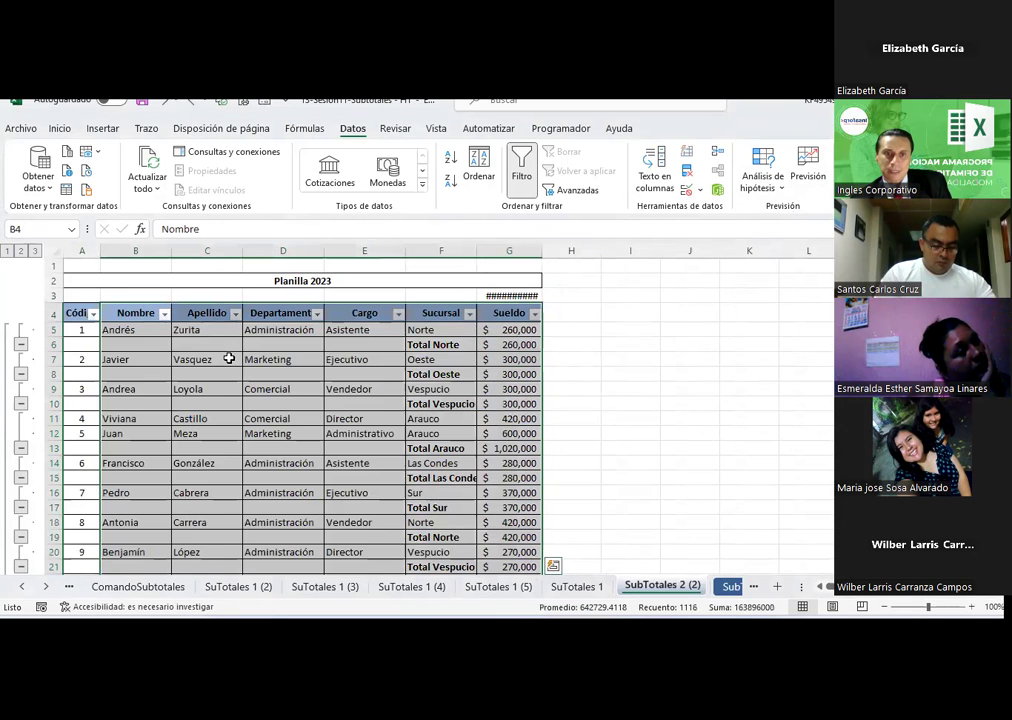
key(ctrl+z)
- Switch to the other open workbook and back to the Subtotales workbook
key(ctrl+Tab)
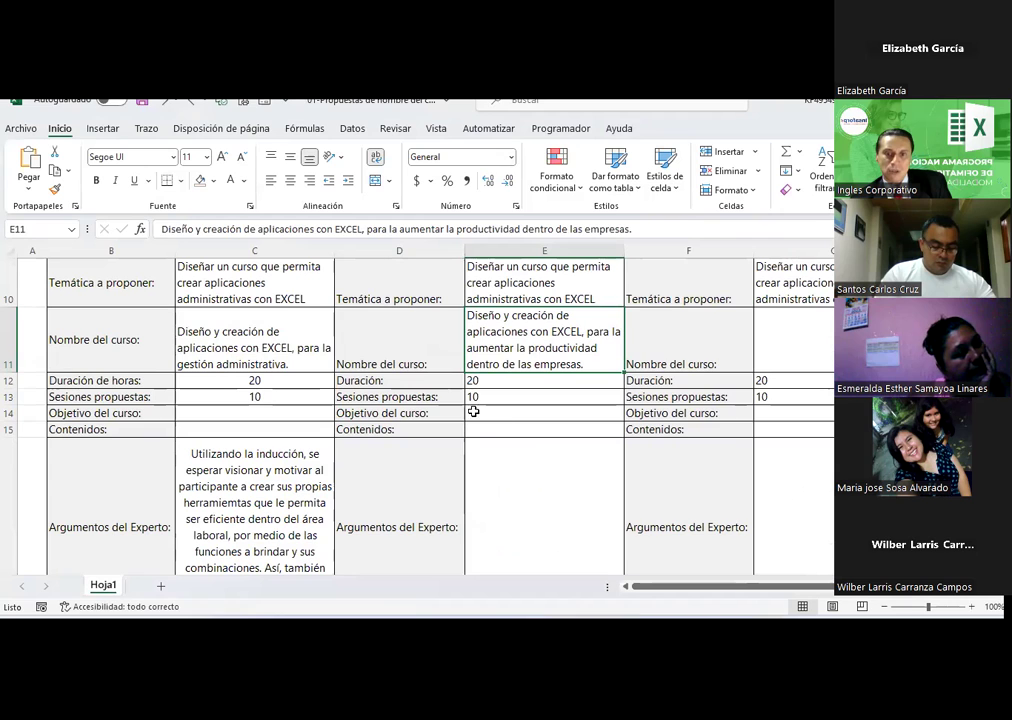
key(alt+Tab)
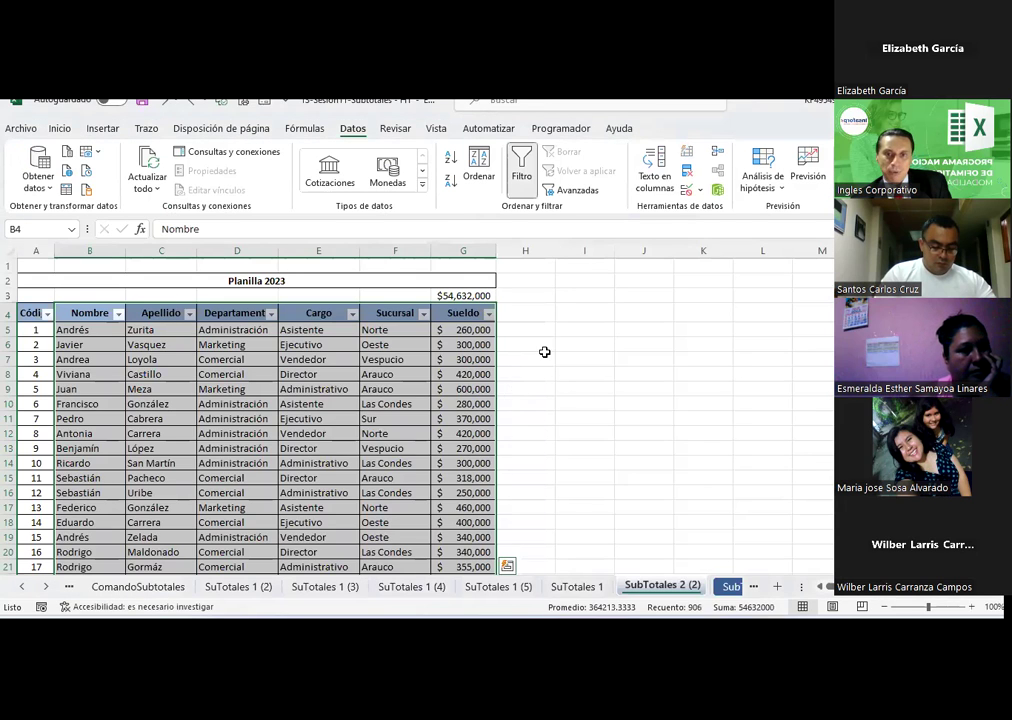
click(546, 347)
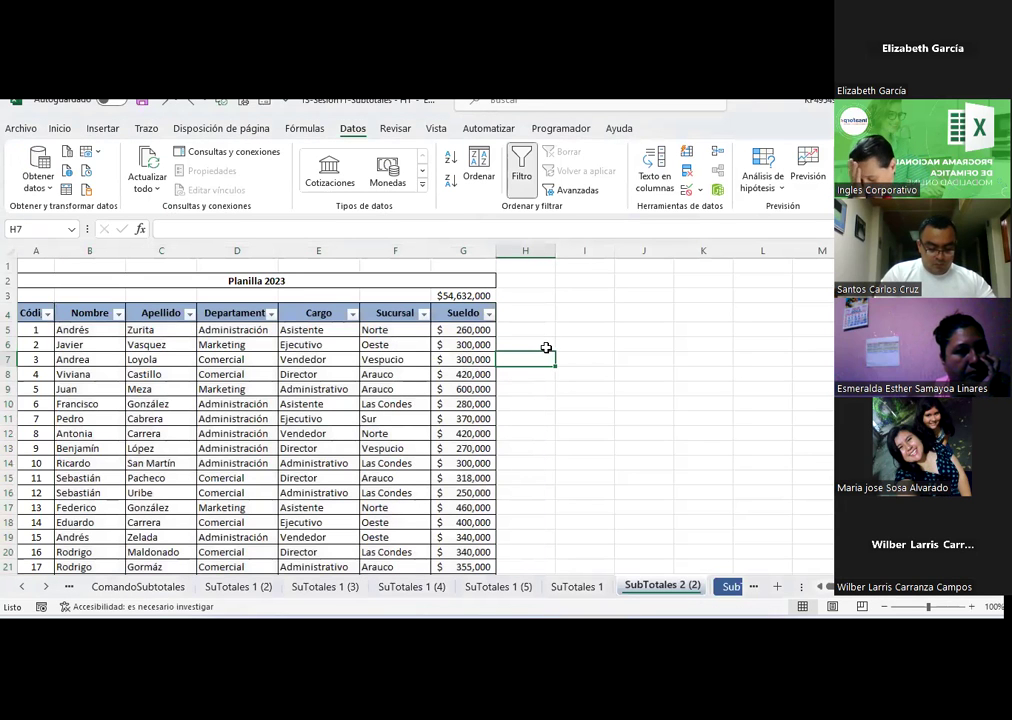